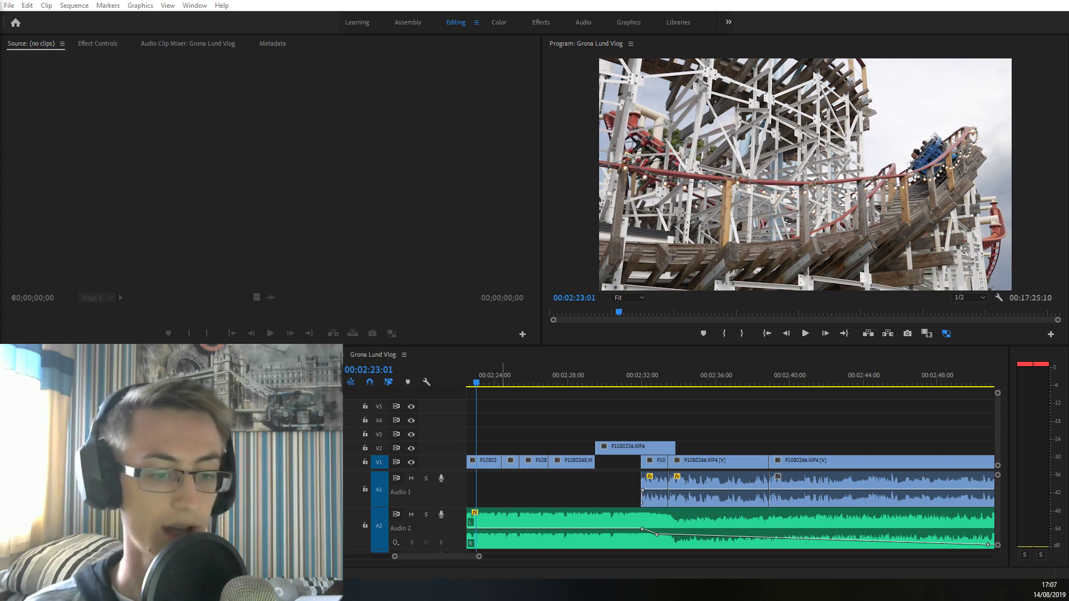
Review the roller-coaster B-roll clips on the timeline between about 02:25 and 02:31
{"action": "left_click_drag", "start_coordinate": [565, 382], "coordinate": [588, 398]}
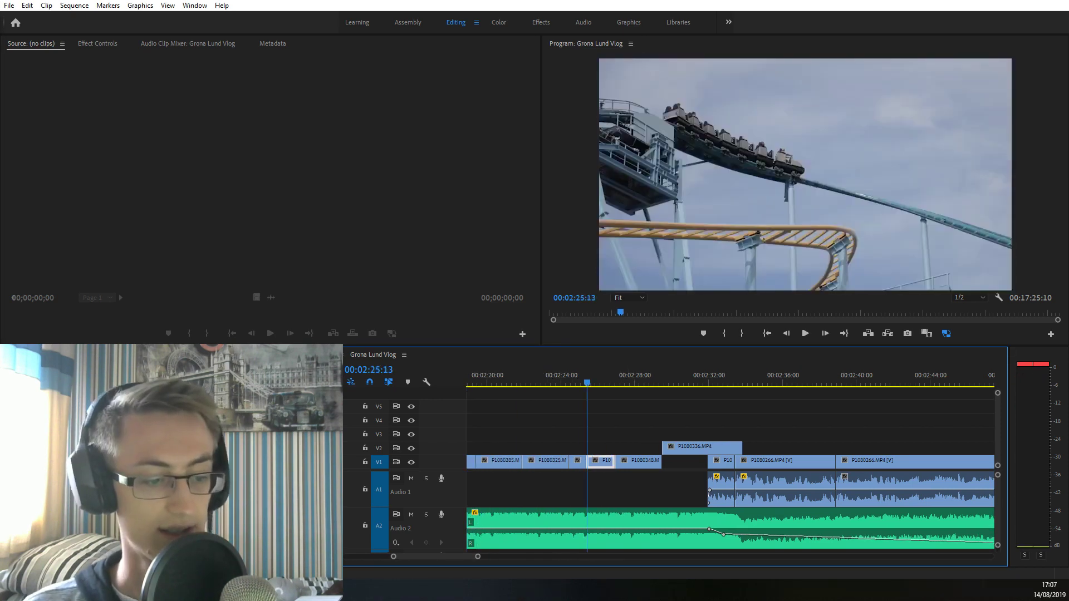
{"action": "left_click_drag", "start_coordinate": [654, 380], "coordinate": [691, 385]}
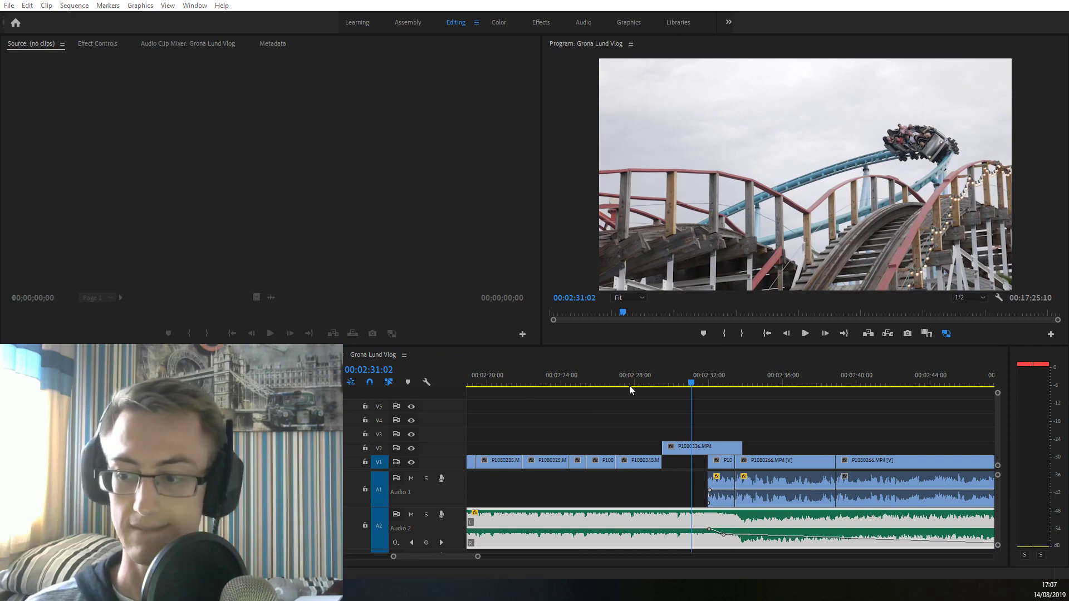
{"action": "left_click", "coordinate": [645, 386]}
{"action": "key", "text": "minus"}
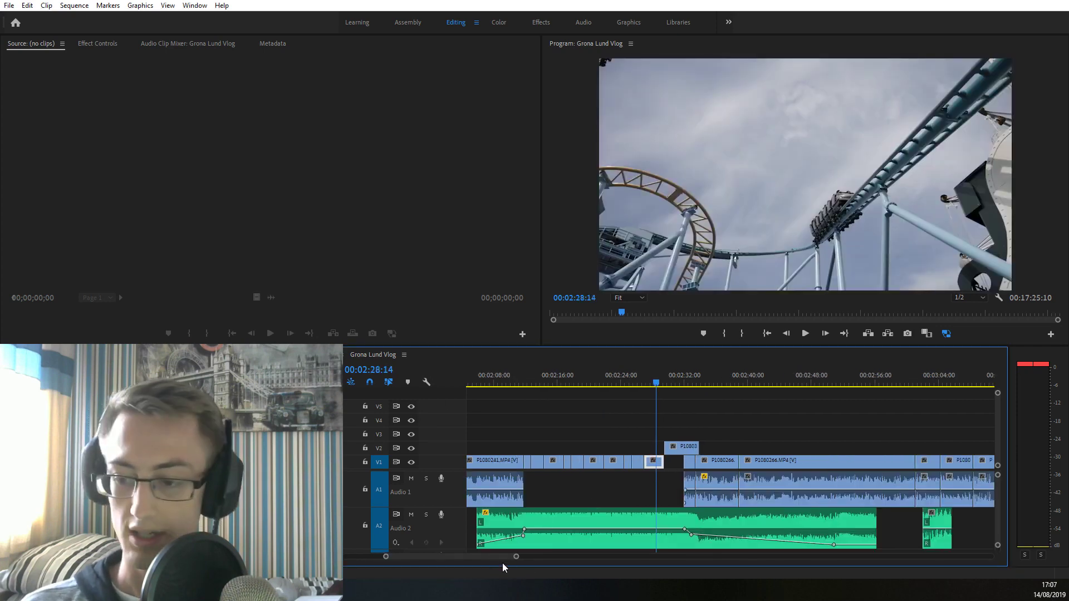
Return to the sequence's opening and preview the first talking clip at about 00:00:20
{"action": "left_click_drag", "start_coordinate": [502, 556], "coordinate": [462, 557]}
{"action": "left_click_drag", "start_coordinate": [553, 379], "coordinate": [631, 383]}
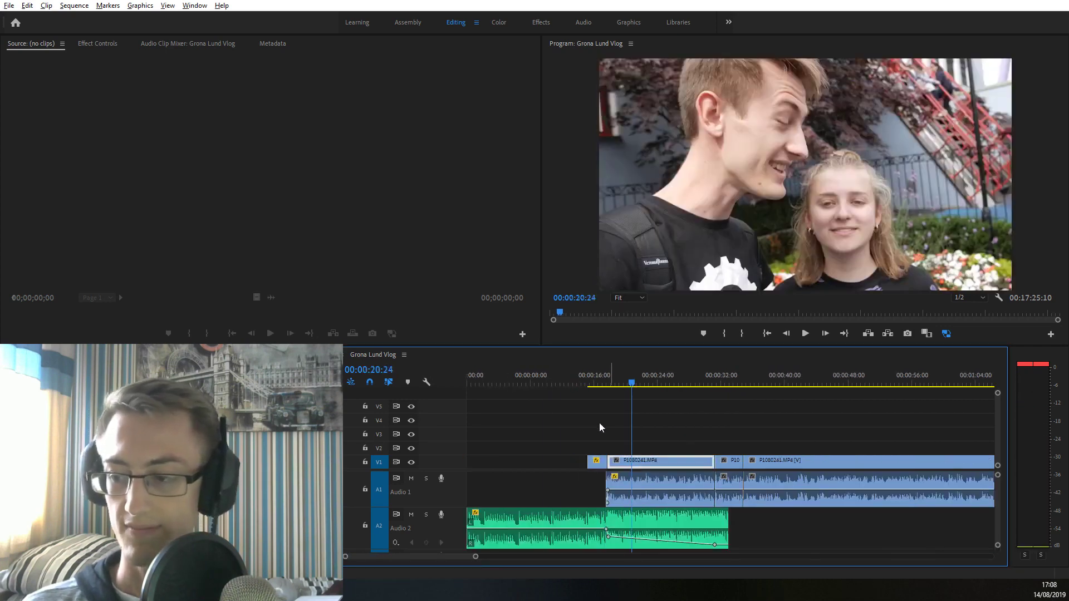
{"action": "key", "text": "minus"}
{"action": "key", "text": "equal"}
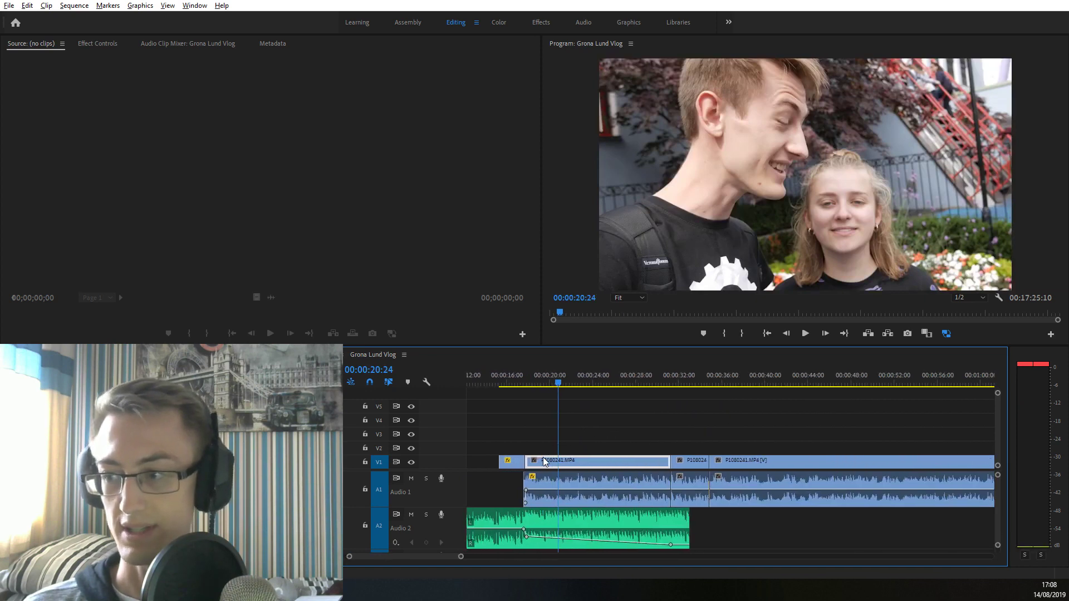
{"action": "left_click", "coordinate": [541, 380]}
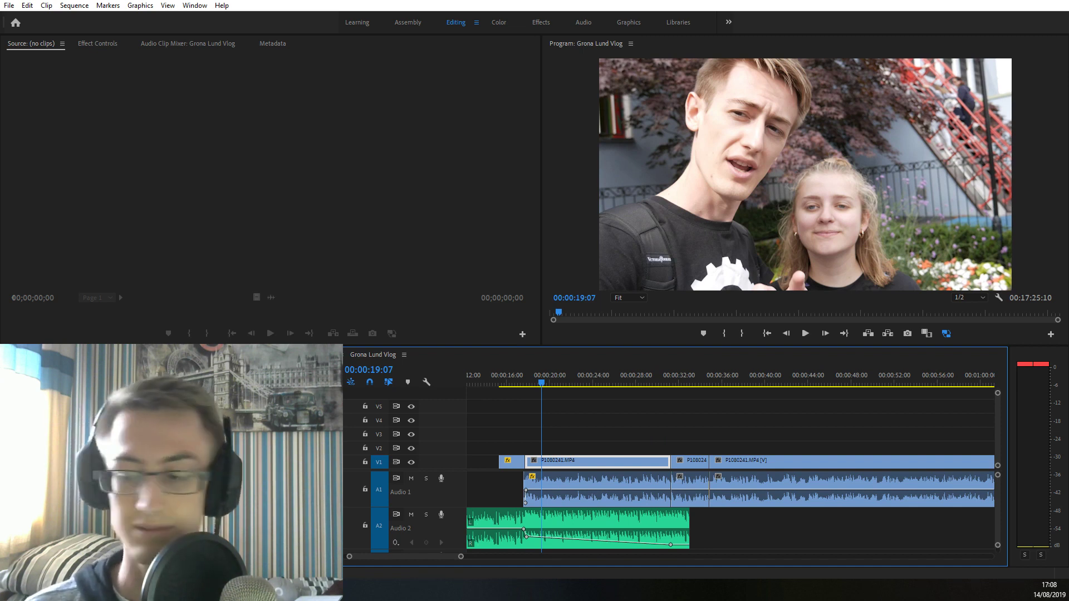
Skim the talking clips from the opening through to the roller-coaster montage at about 02:14
{"action": "key", "text": "minus"}
{"action": "key", "text": "minus"}
{"action": "key", "text": "minus"}
{"action": "key", "text": "minus"}
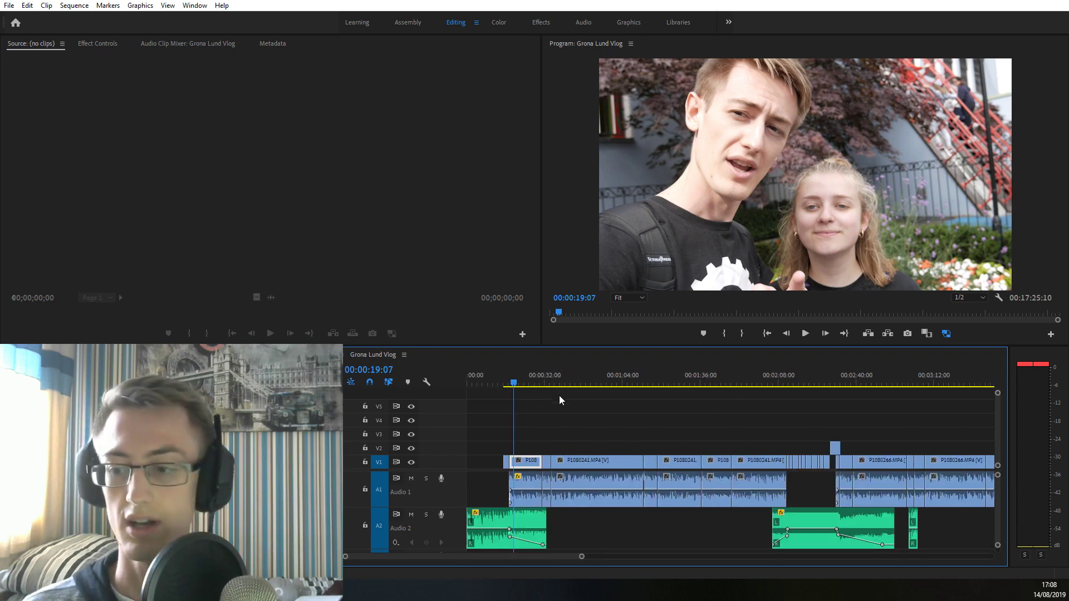
{"action": "left_click_drag", "start_coordinate": [560, 381], "coordinate": [649, 381]}
{"action": "key", "text": "equal"}
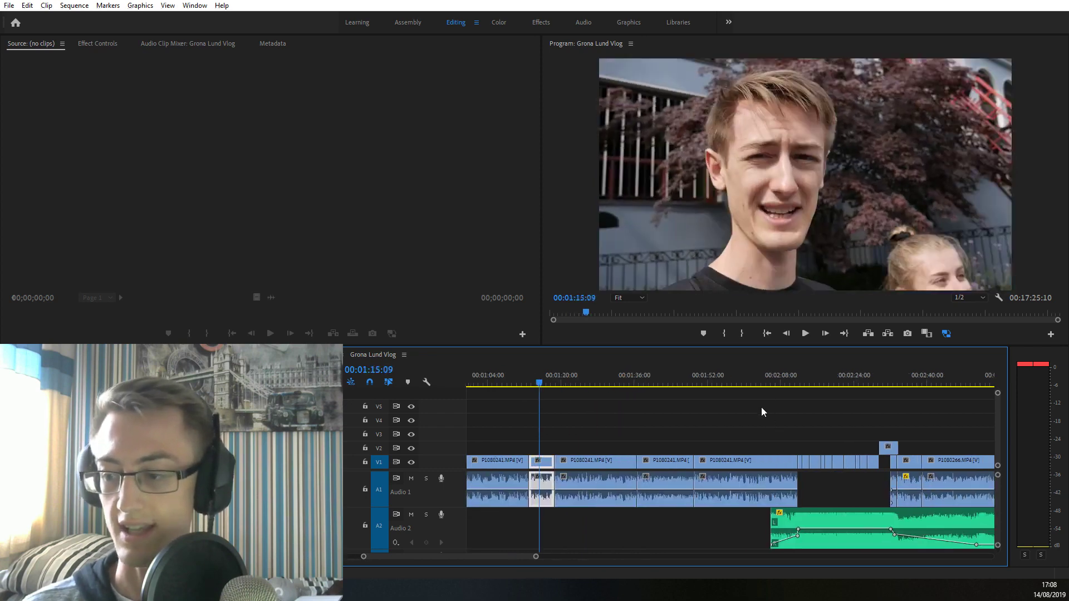
{"action": "left_click", "coordinate": [810, 374]}
{"action": "key", "text": "equal"}
{"action": "key", "text": "equal"}
{"action": "key", "text": "equal"}
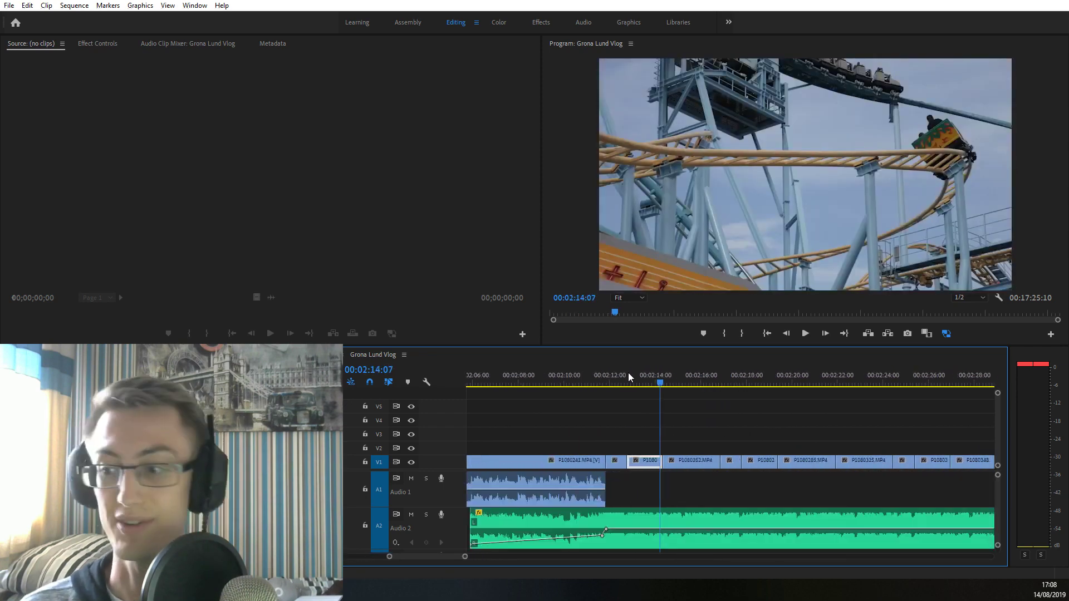
{"action": "left_click", "coordinate": [671, 369]}
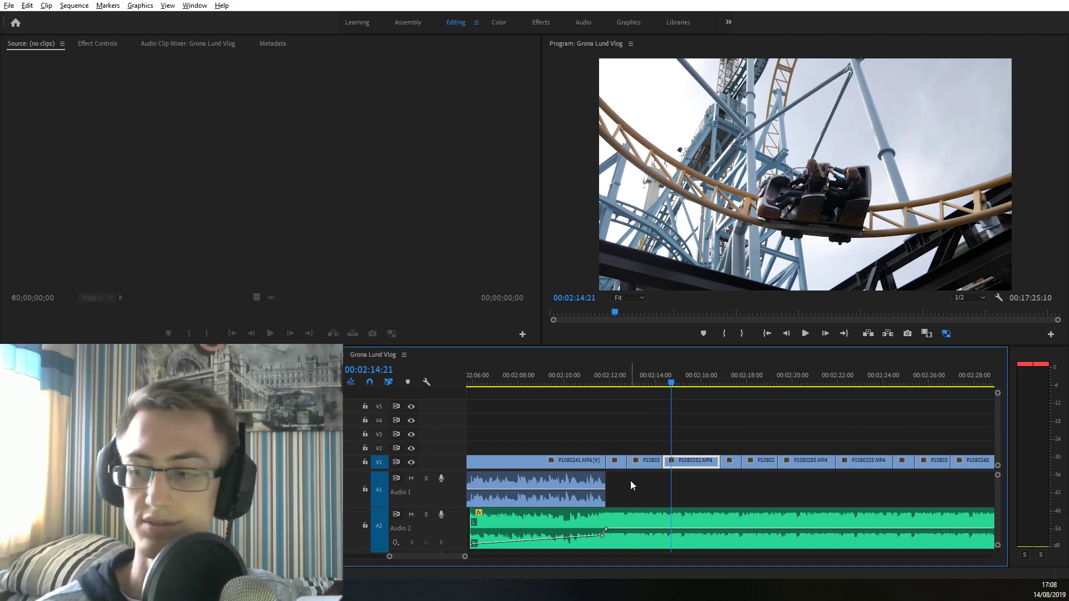
Examine how the talking sections, montage and music clips are laid out across the whole sequence
{"action": "key", "text": "minus"}
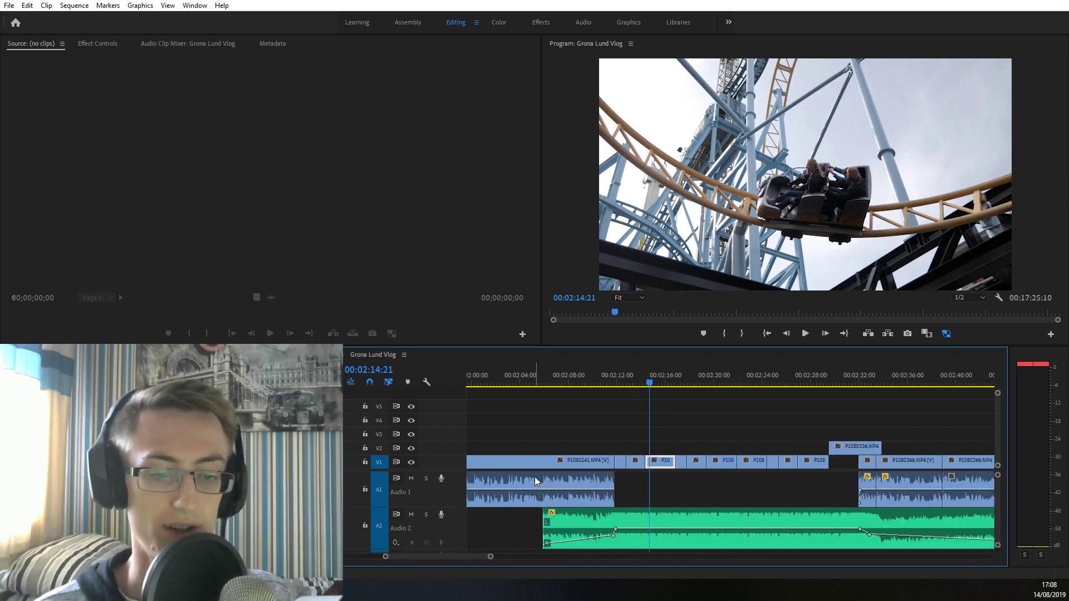
{"action": "key", "text": "minus"}
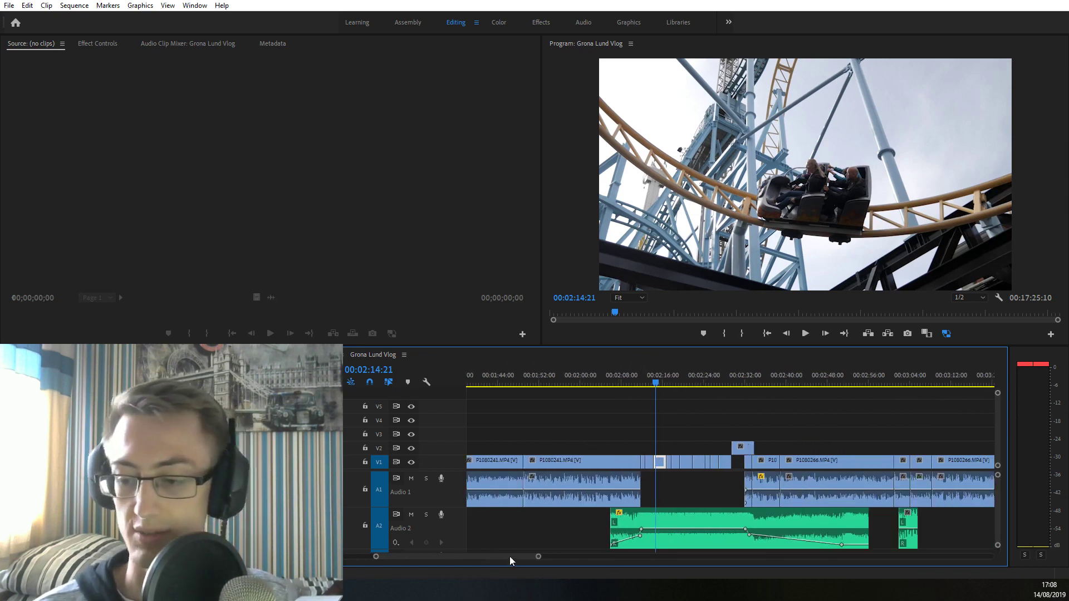
{"action": "left_click_drag", "start_coordinate": [510, 556], "coordinate": [496, 557]}
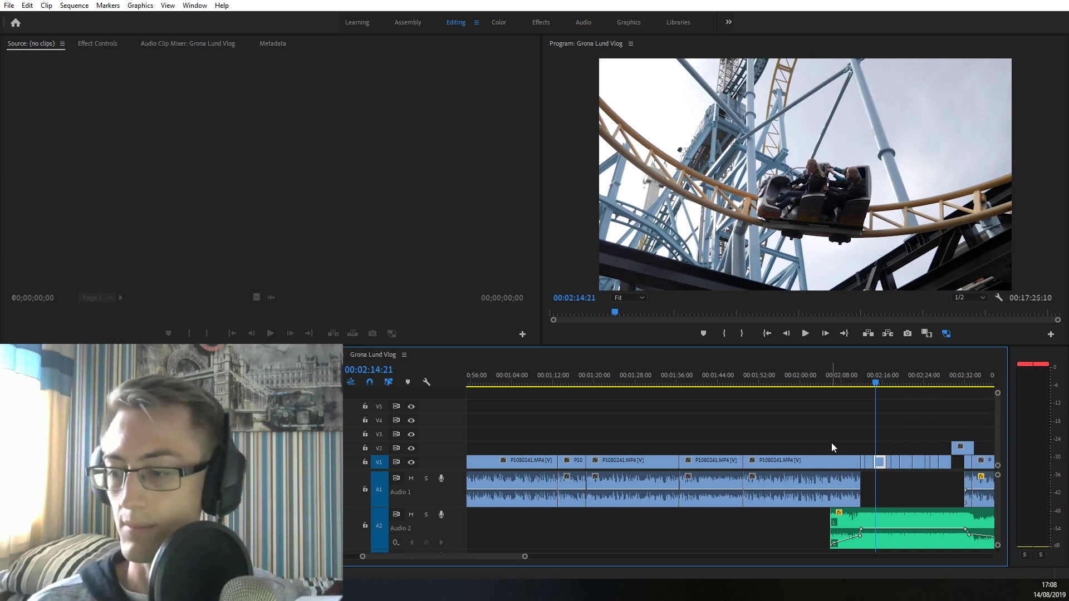
{"action": "key", "text": "minus"}
{"action": "key", "text": "minus"}
{"action": "key", "text": "minus"}
{"action": "key", "text": "minus"}
{"action": "key", "text": "minus"}
{"action": "key", "text": "minus"}
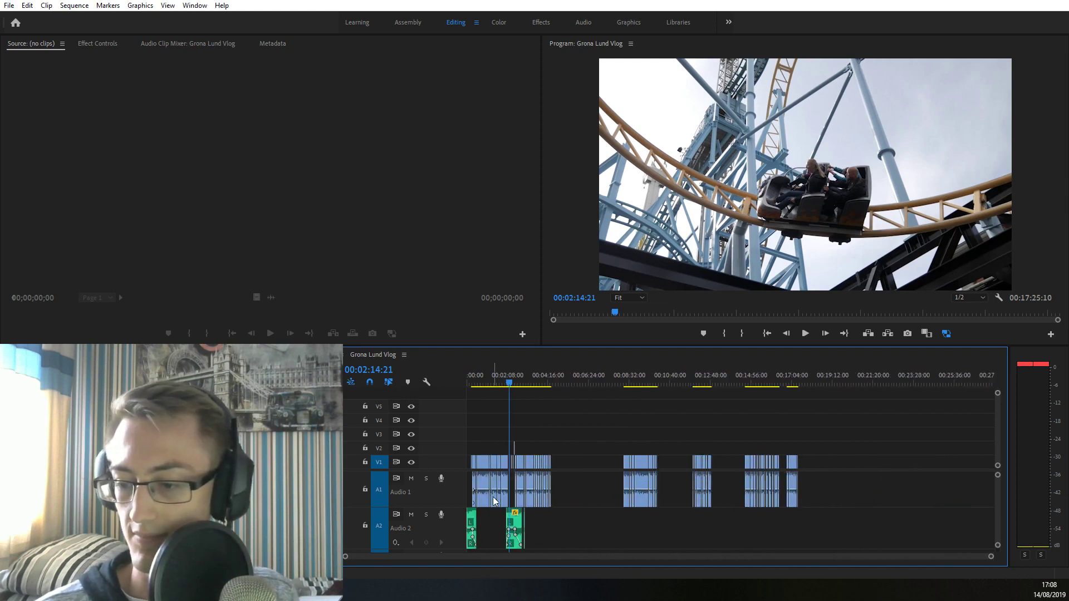
Inspect the music clip on Audio 2 at the start of the sequence, moving the playhead to 00:00:13:16
{"action": "key", "text": "equal"}
{"action": "key", "text": "equal"}
{"action": "key", "text": "equal"}
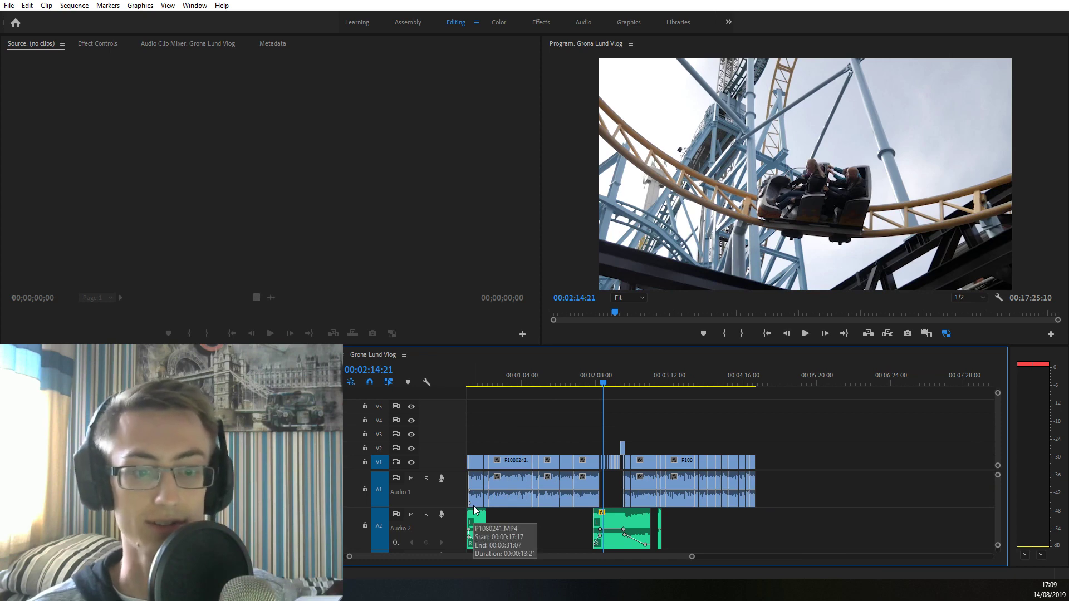
{"action": "left_click", "coordinate": [474, 509]}
{"action": "mouse_move", "coordinate": [476, 373]}
{"action": "left_mouse_down"}
{"action": "mouse_move", "coordinate": [445, 376]}
{"action": "mouse_move", "coordinate": [485, 382]}
{"action": "left_mouse_up"}
{"action": "key", "text": "equal"}
{"action": "key", "text": "equal"}
{"action": "key", "text": "equal"}
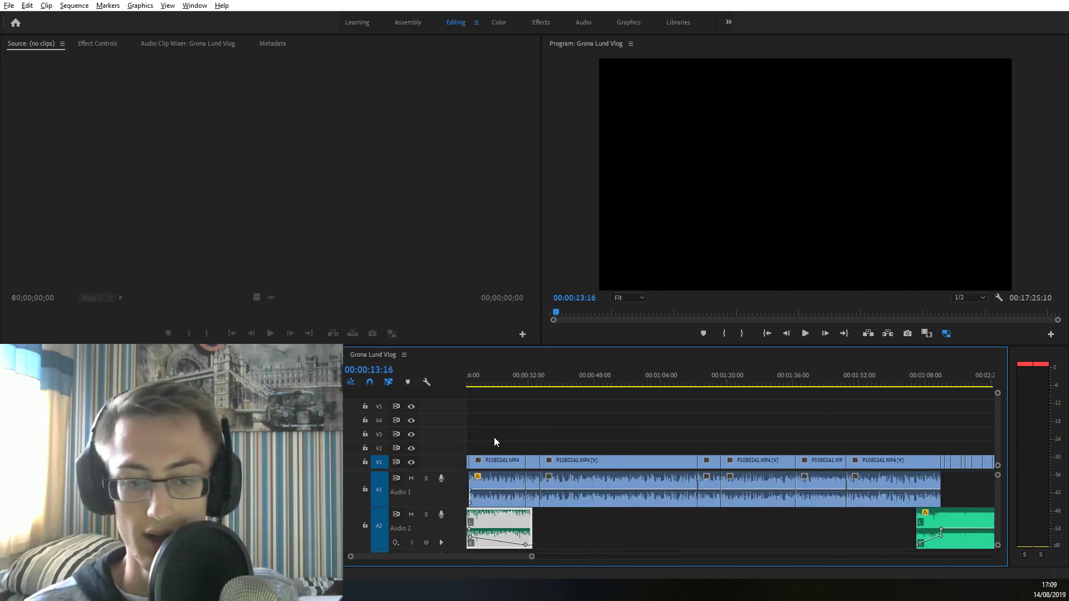
Inspect the first talking clip and the music fade beneath it, between about 00:00:20 and 00:00:23
{"action": "left_click", "coordinate": [493, 391]}
{"action": "key", "text": "minus"}
{"action": "key", "text": "equal"}
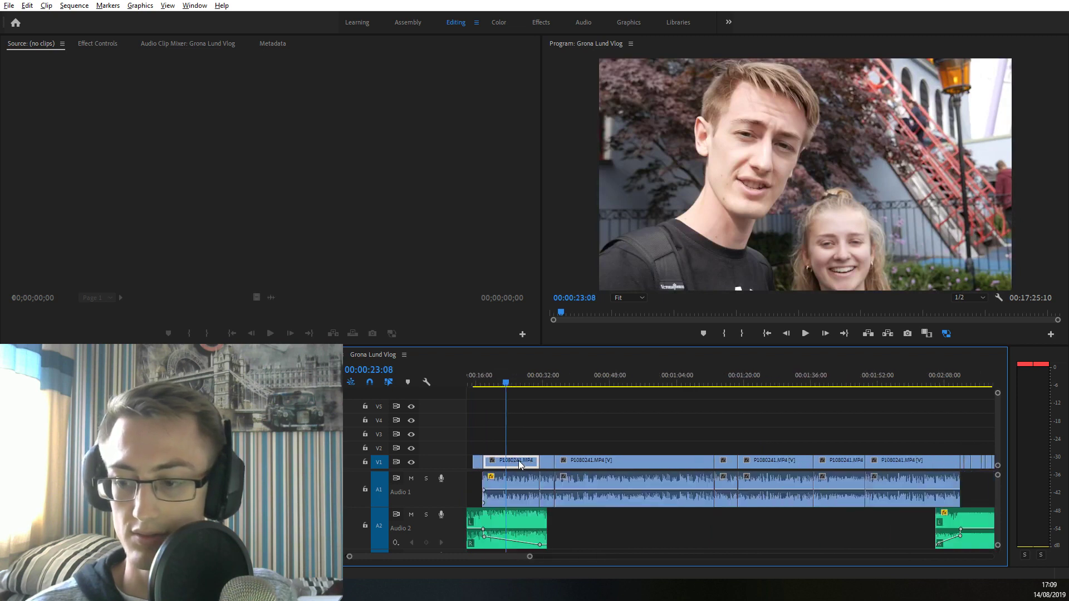
{"action": "key", "text": "equal"}
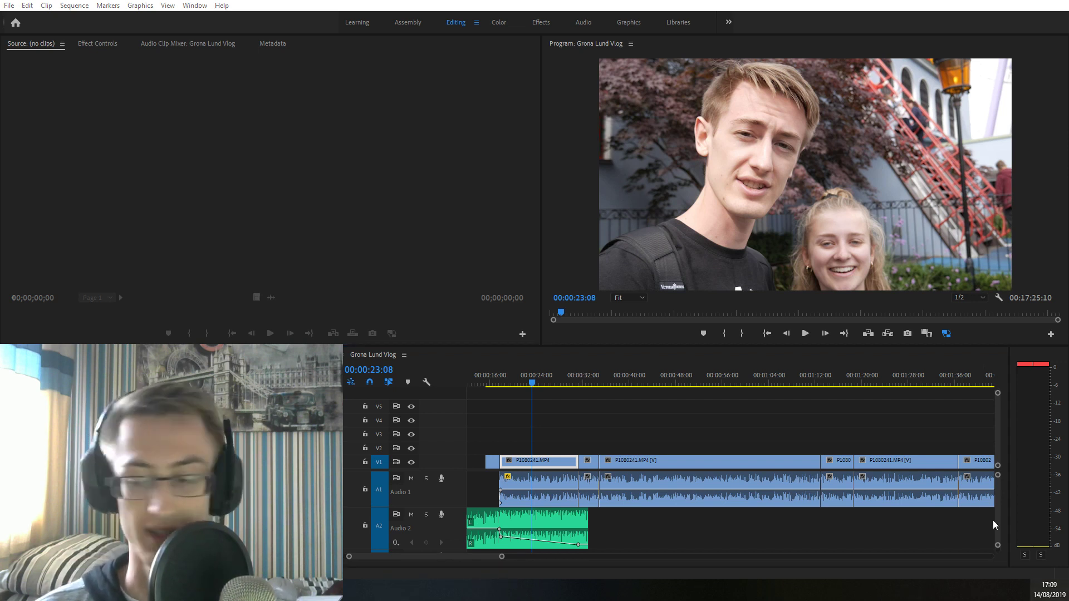
{"action": "left_click", "coordinate": [617, 420]}
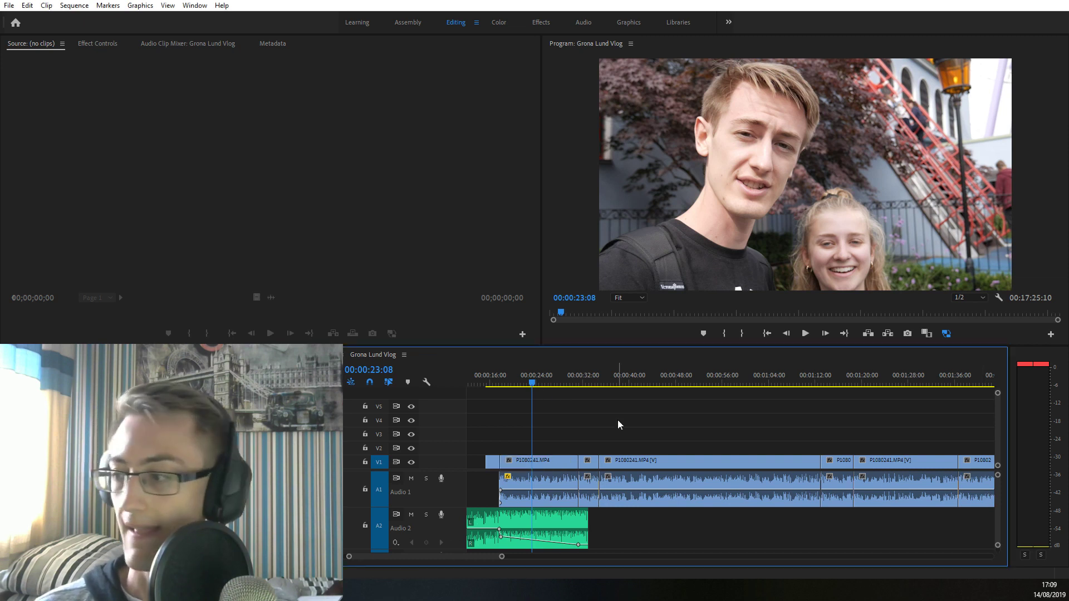
{"action": "left_click", "coordinate": [517, 378]}
{"action": "key", "text": "minus"}
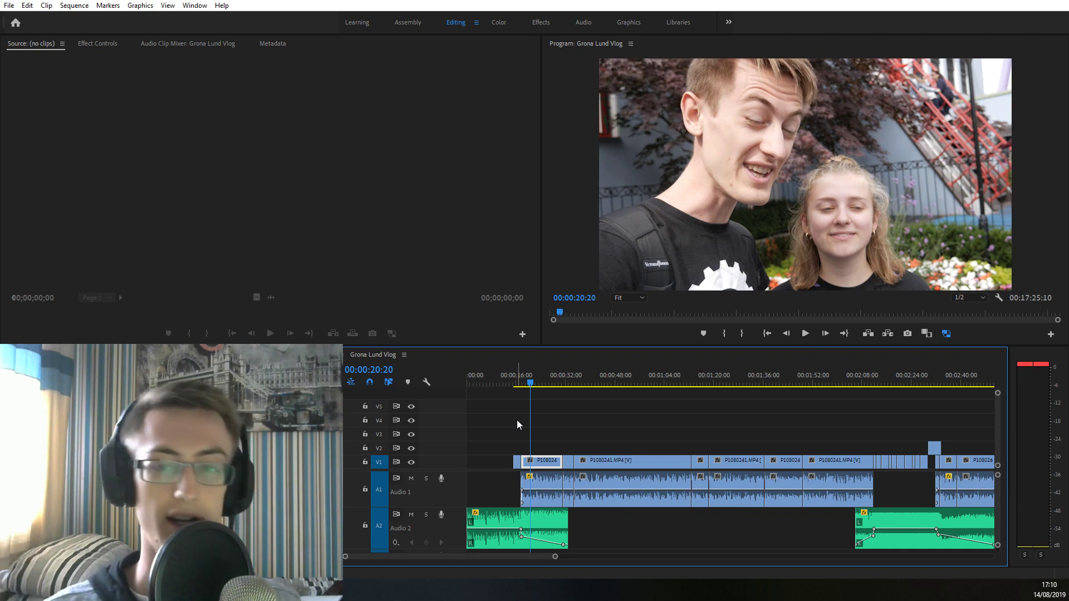
{"action": "key", "text": "minus"}
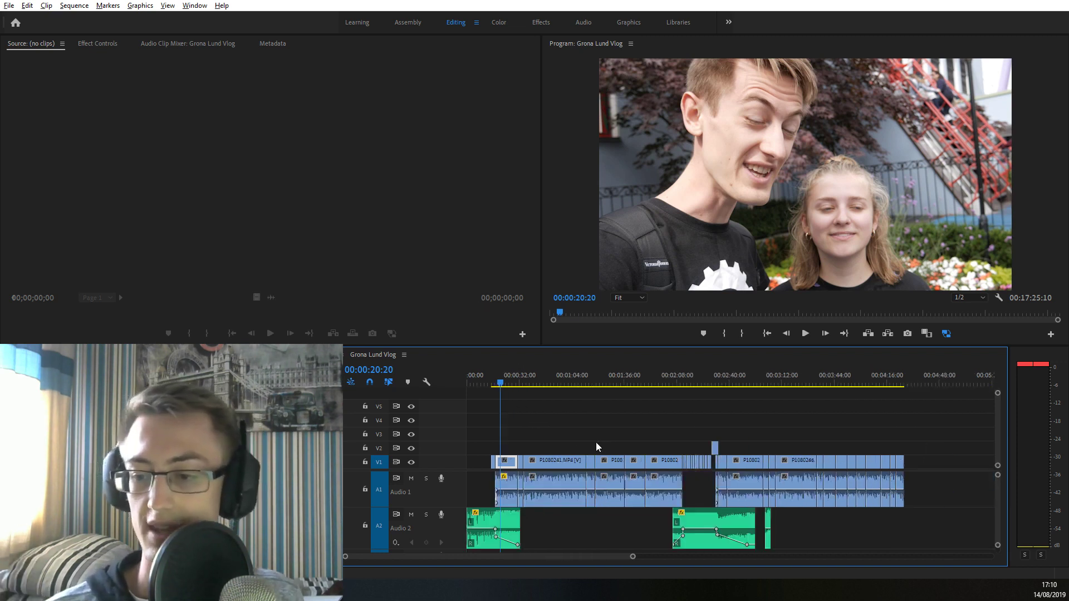
Play the opening music from the very start of the sequence
{"action": "left_click", "coordinate": [499, 385]}
{"action": "key", "text": "equal"}
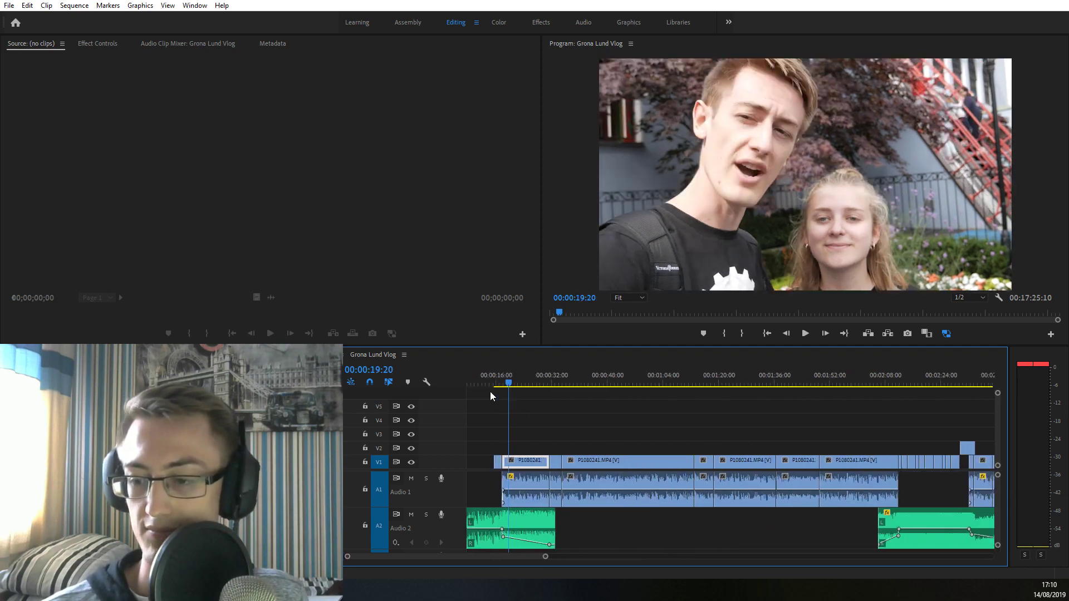
{"action": "left_click", "coordinate": [490, 392]}
{"action": "key", "text": "equal"}
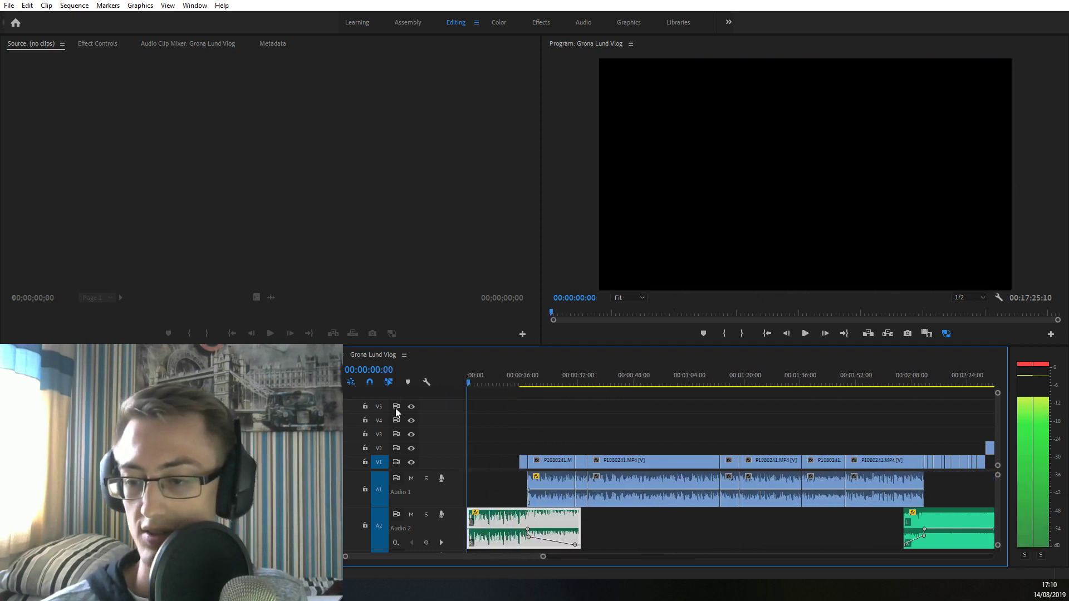
{"action": "mouse_move", "coordinate": [507, 397]}
{"action": "left_mouse_down"}
{"action": "mouse_move", "coordinate": [580, 397]}
{"action": "mouse_move", "coordinate": [502, 399]}
{"action": "left_mouse_up"}
{"action": "key", "text": "equal"}
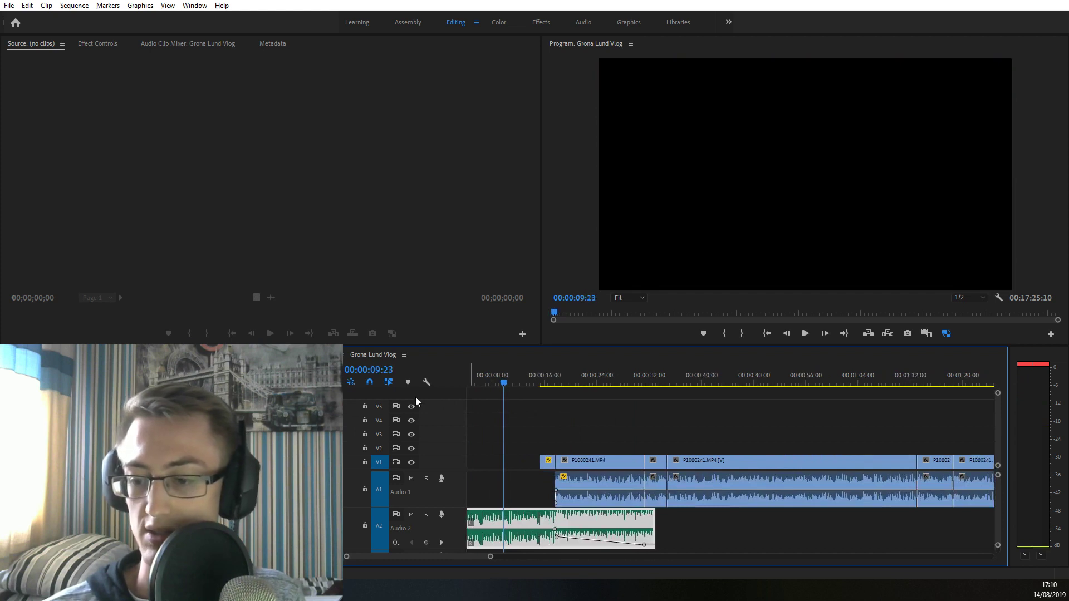
{"action": "key", "text": "Home"}
{"action": "key", "text": "space"}
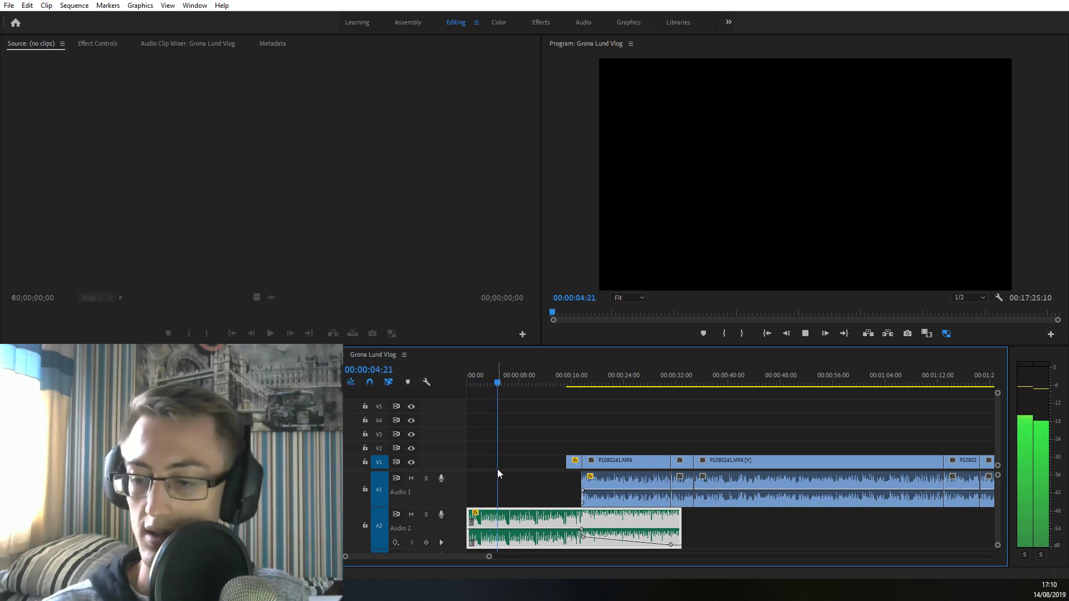
{"action": "key", "text": "space"}
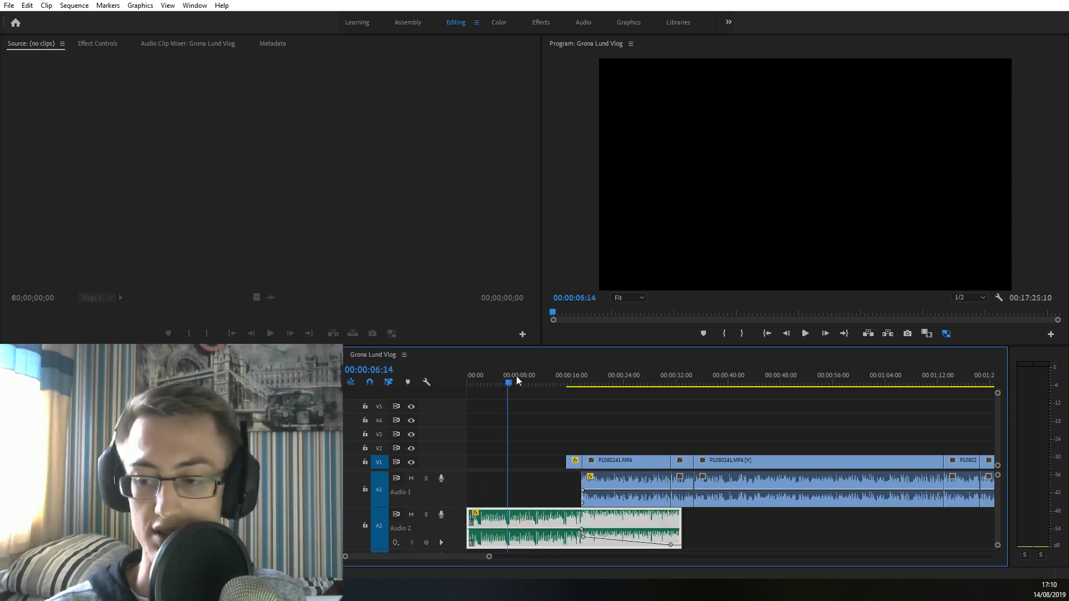
Play the transition from the music intro through boat clip P1070750.MP4 towards the first talking clip
{"action": "left_click_drag", "start_coordinate": [517, 376], "coordinate": [563, 372]}
{"action": "key", "text": "equal"}
{"action": "key", "text": "space"}
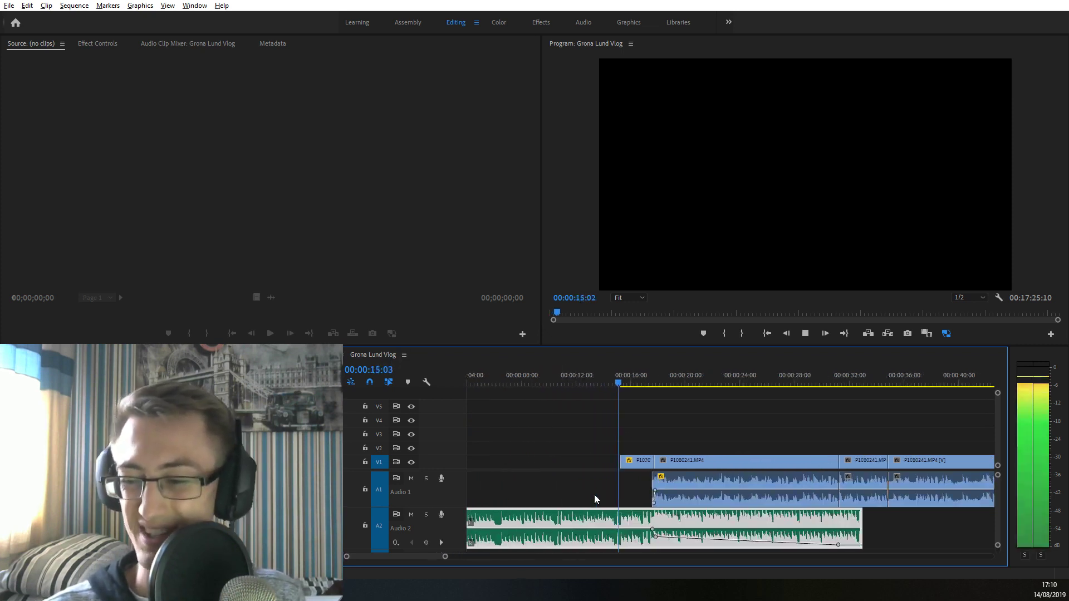
{"action": "key", "text": "equal"}
{"action": "key", "text": "equal"}
{"action": "left_click", "coordinate": [620, 376]}
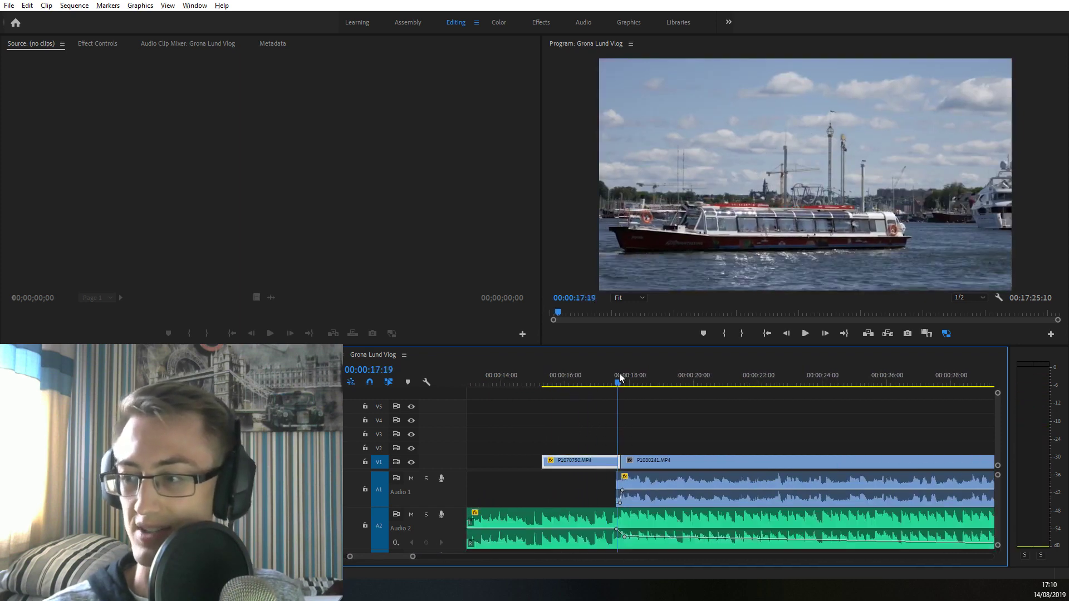
{"action": "left_click_drag", "start_coordinate": [619, 374], "coordinate": [577, 374]}
{"action": "key", "text": "space"}
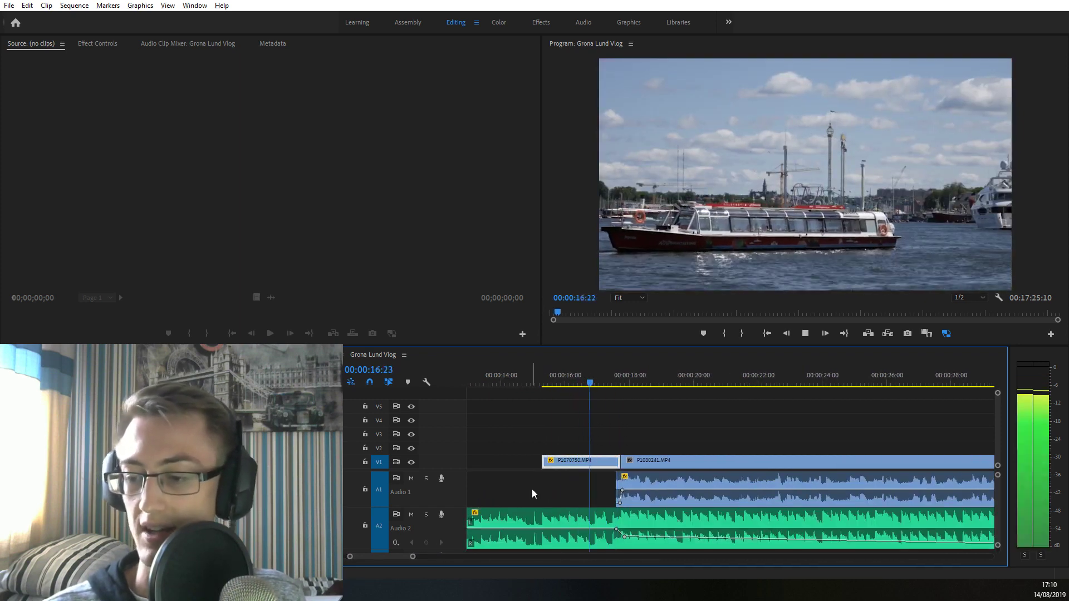
Move the playhead to 00:02:10:14, near the end of the talking clip that precedes the roller-coaster B-roll montage
{"action": "key", "text": "backslash"}
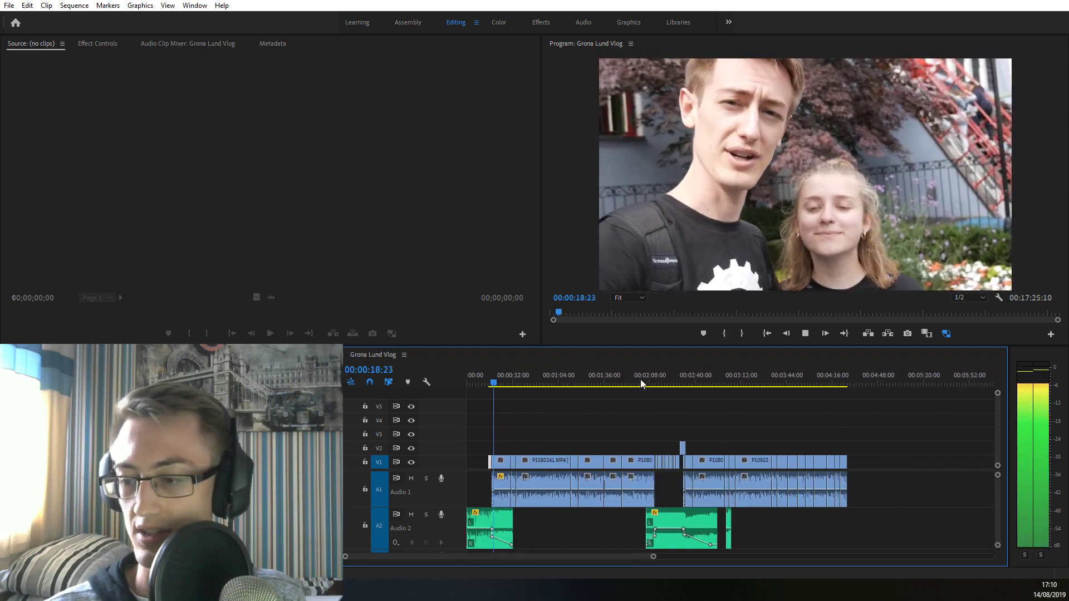
{"action": "left_click", "coordinate": [641, 366]}
{"action": "key", "text": "equal"}
{"action": "key", "text": "equal"}
{"action": "left_click_drag", "start_coordinate": [566, 384], "coordinate": [597, 388]}
{"action": "key", "text": "equal"}
{"action": "key", "text": "equal"}
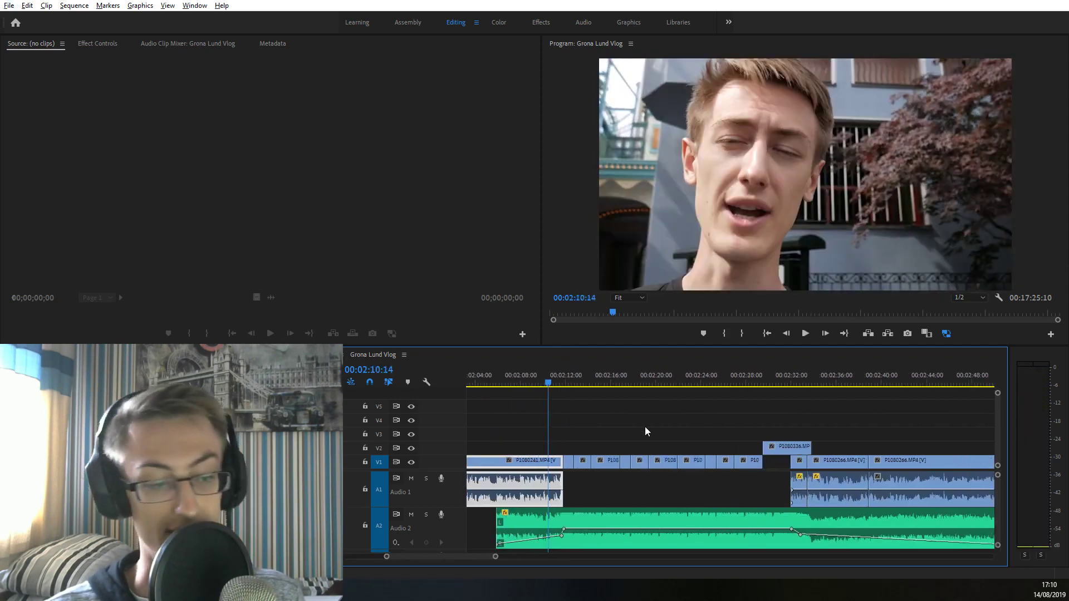
{"action": "key", "text": "equal"}
{"action": "key", "text": "minus"}
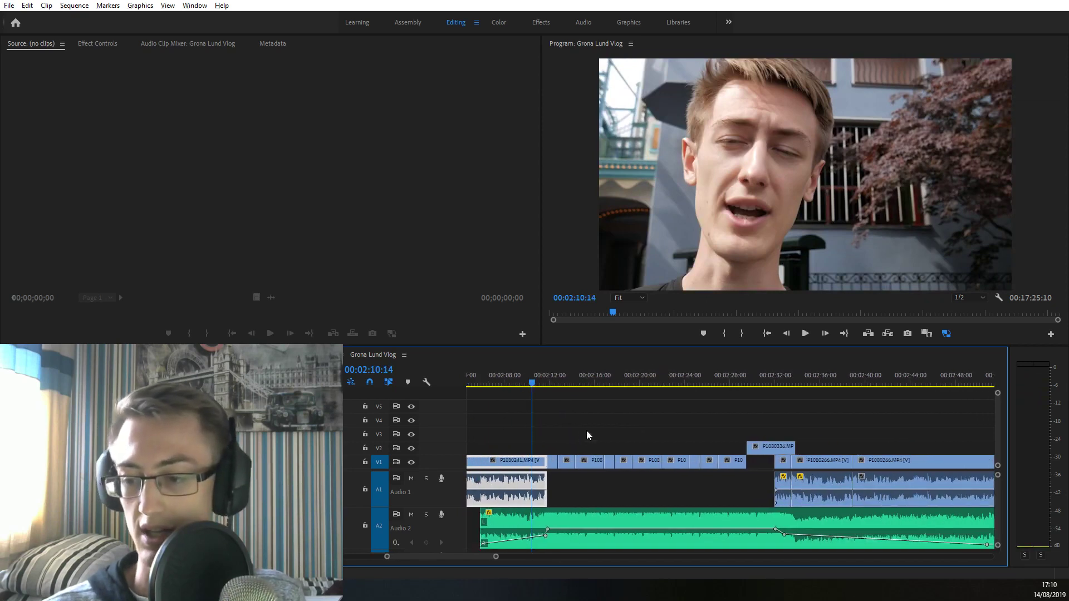
Play the roller-coaster montage from 00:02:10:14 through clip P1080336.MP4 into the following talking clip, checking the music beneath it
{"action": "key", "text": "space"}
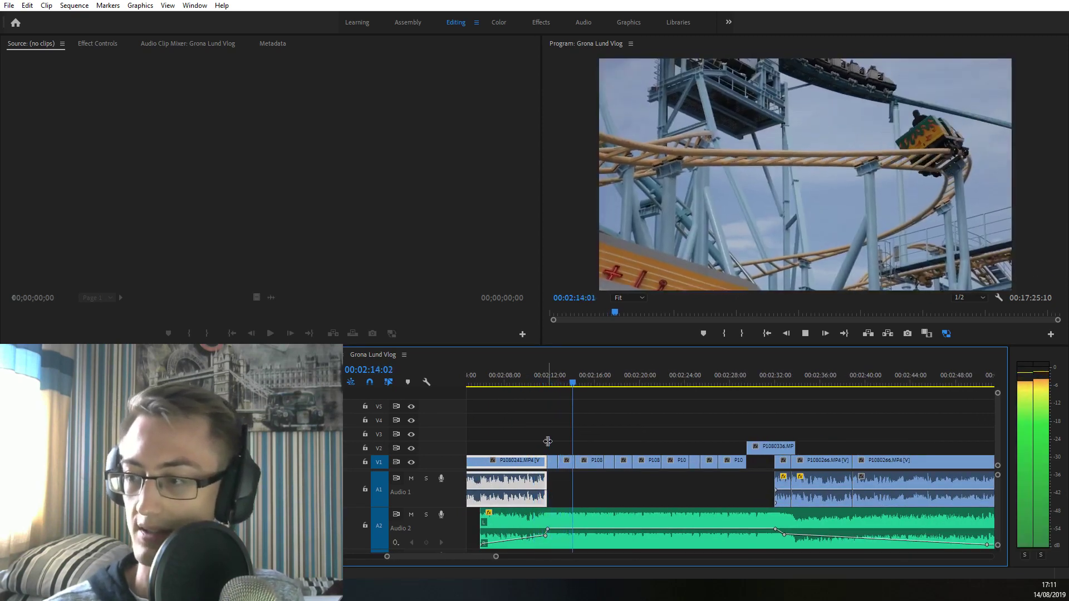
{"action": "scroll", "coordinate": [579, 459], "scroll_direction": "down", "scroll_amount": 2}
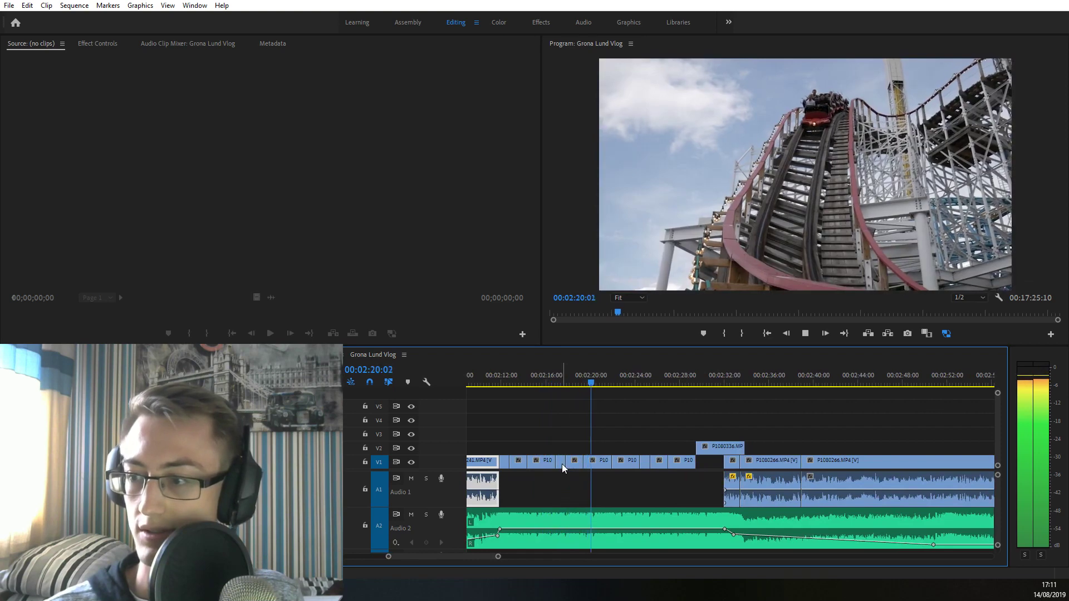
{"action": "scroll", "coordinate": [585, 453], "scroll_direction": "up", "scroll_amount": 2}
{"action": "scroll", "coordinate": [580, 456], "scroll_direction": "down", "scroll_amount": 3}
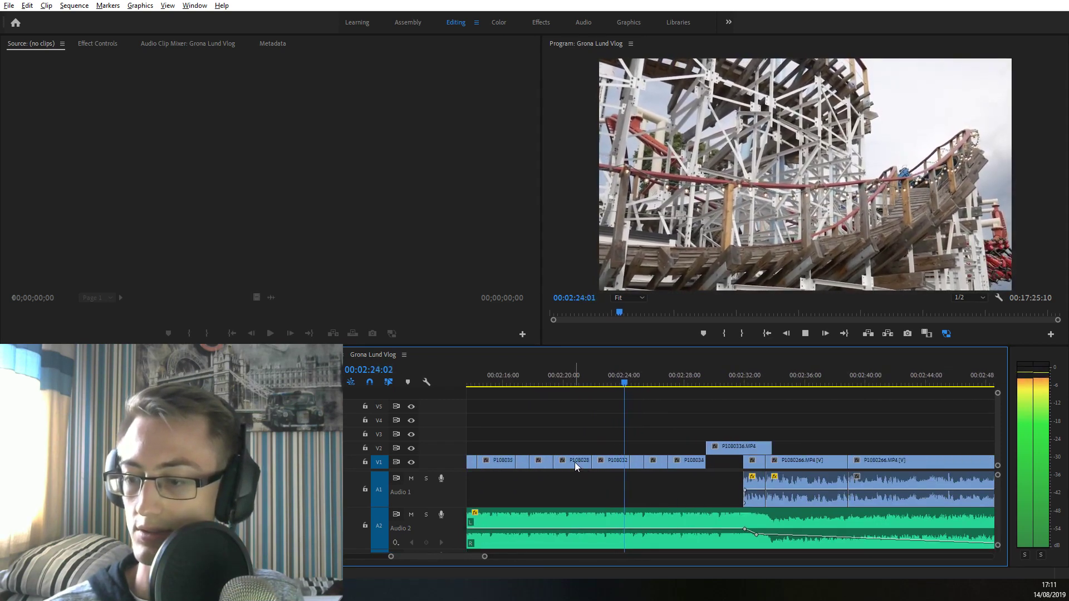
{"action": "scroll", "coordinate": [577, 465], "scroll_direction": "down", "scroll_amount": 4}
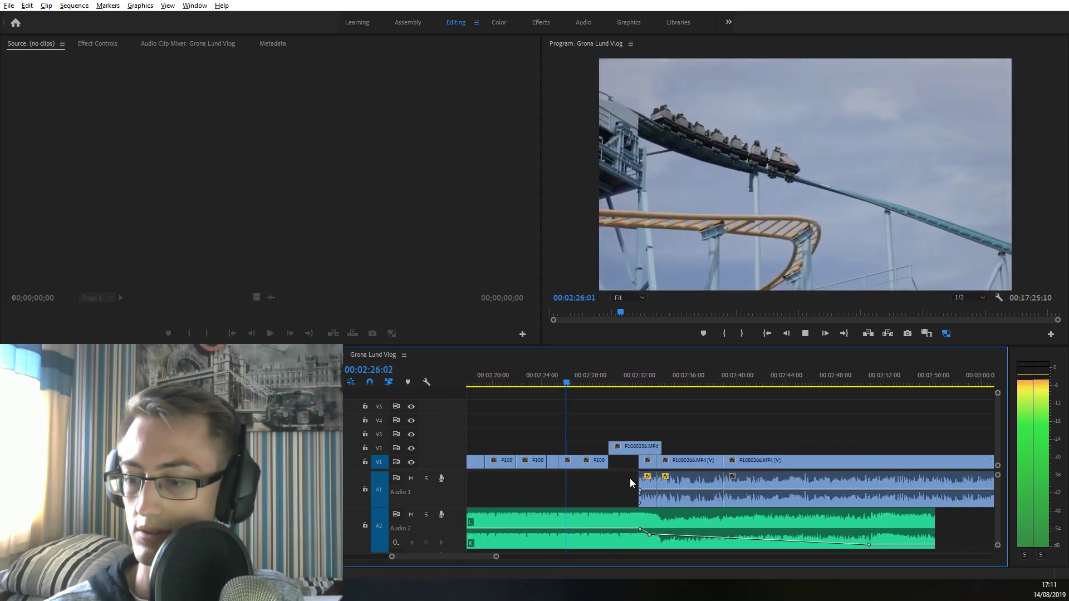
{"action": "scroll", "coordinate": [633, 476], "scroll_direction": "up", "scroll_amount": 3}
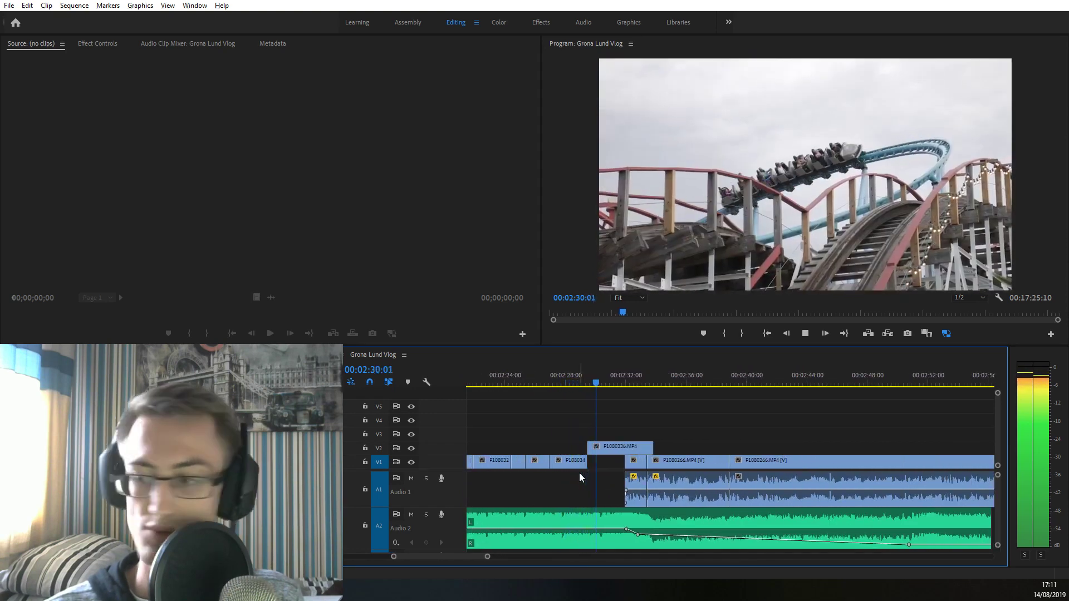
{"action": "scroll", "coordinate": [613, 478], "scroll_direction": "up", "scroll_amount": 1}
{"action": "scroll", "coordinate": [613, 478], "scroll_direction": "up", "scroll_amount": 2}
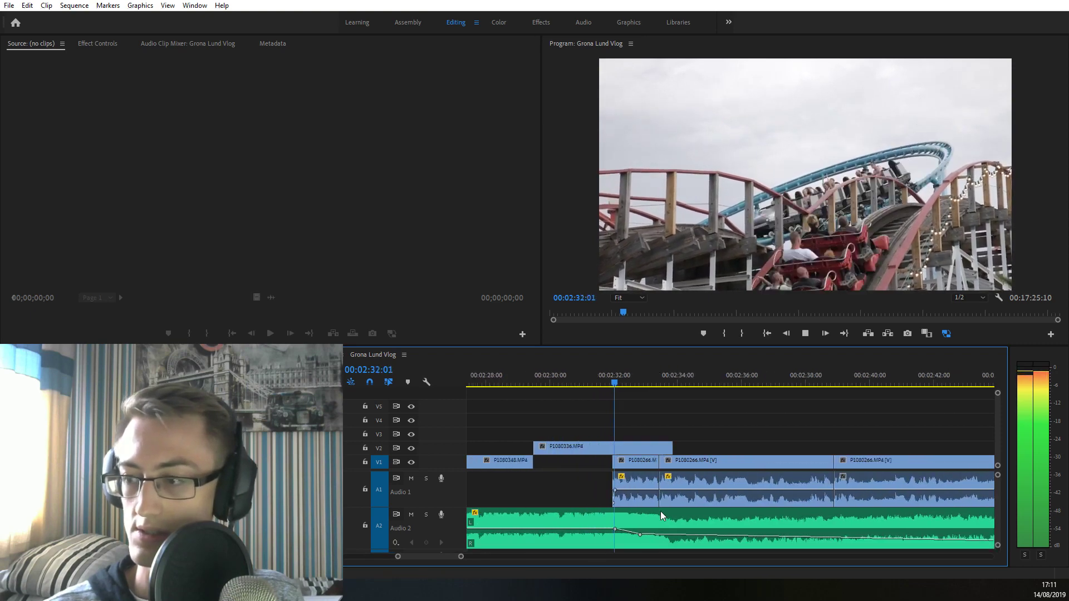
{"action": "scroll", "coordinate": [580, 452], "scroll_direction": "down", "scroll_amount": 3}
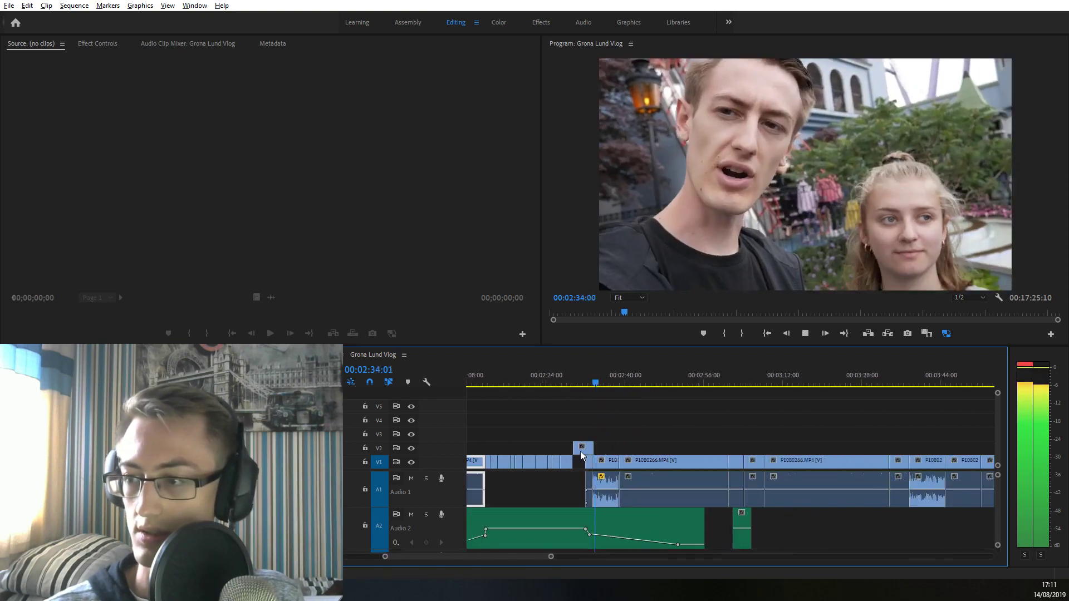
{"action": "scroll", "coordinate": [660, 442], "scroll_direction": "down", "scroll_amount": 2}
Move the short music clip on Audio 2 to the end of the last talking clip and save the project
{"action": "left_click", "coordinate": [649, 383]}
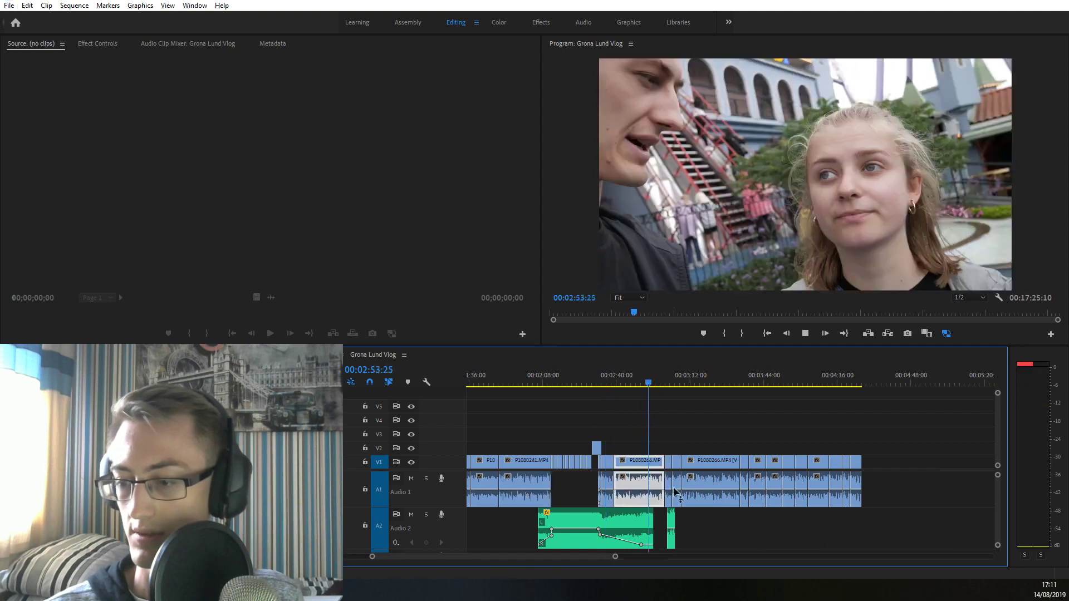
{"action": "left_click_drag", "start_coordinate": [671, 529], "coordinate": [863, 533]}
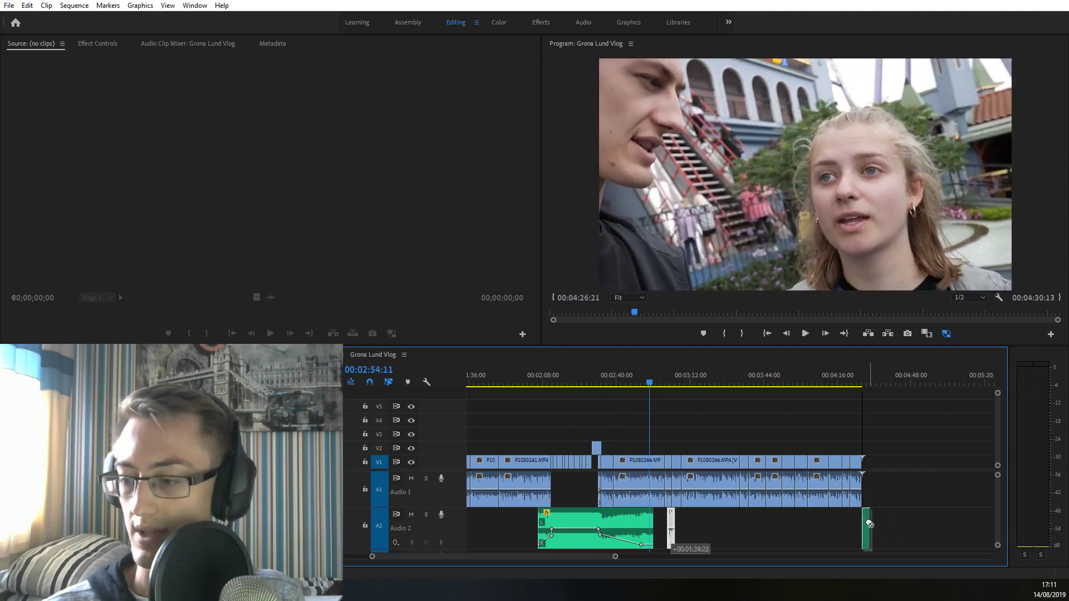
{"action": "left_click", "coordinate": [854, 376]}
{"action": "scroll", "coordinate": [911, 536], "scroll_direction": "up", "scroll_amount": 3}
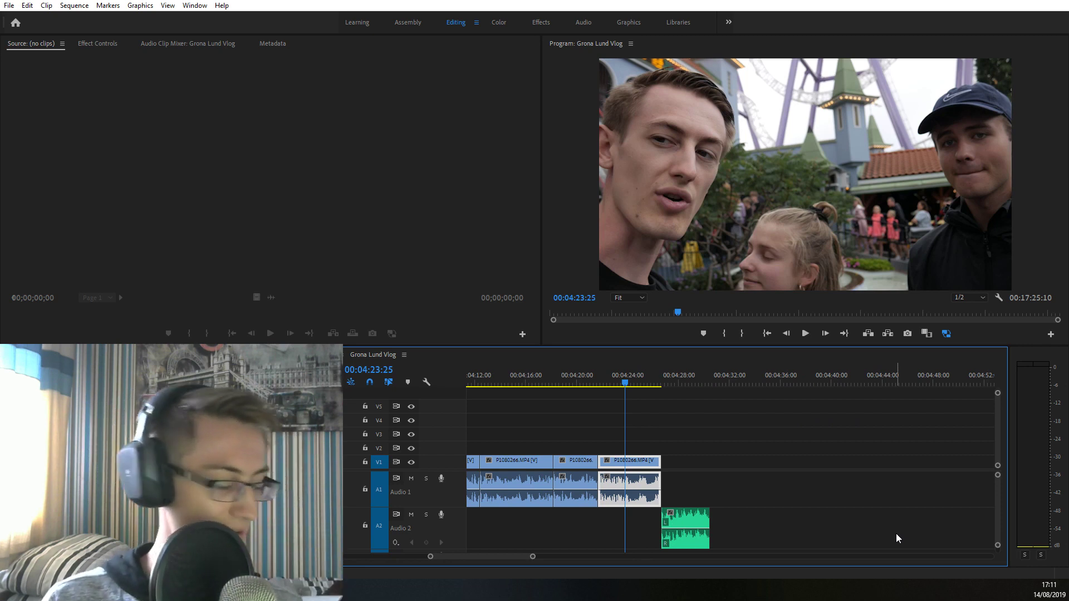
{"action": "key", "text": "ctrl+s"}
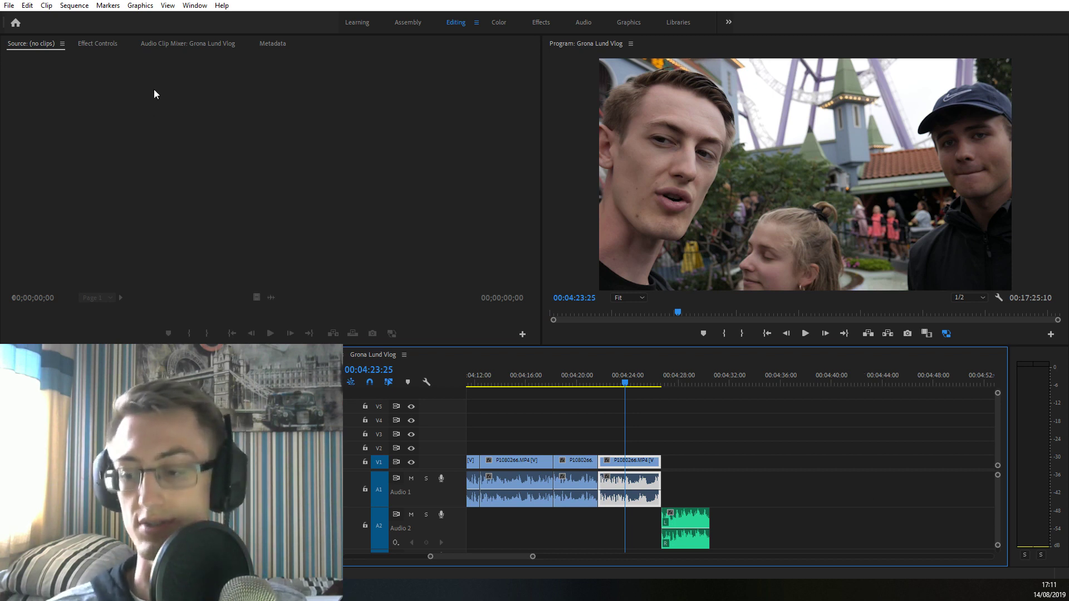
Slide the short music clip slightly earlier to overlap the end of the last talking clip, and play the join
{"action": "key", "text": "="}
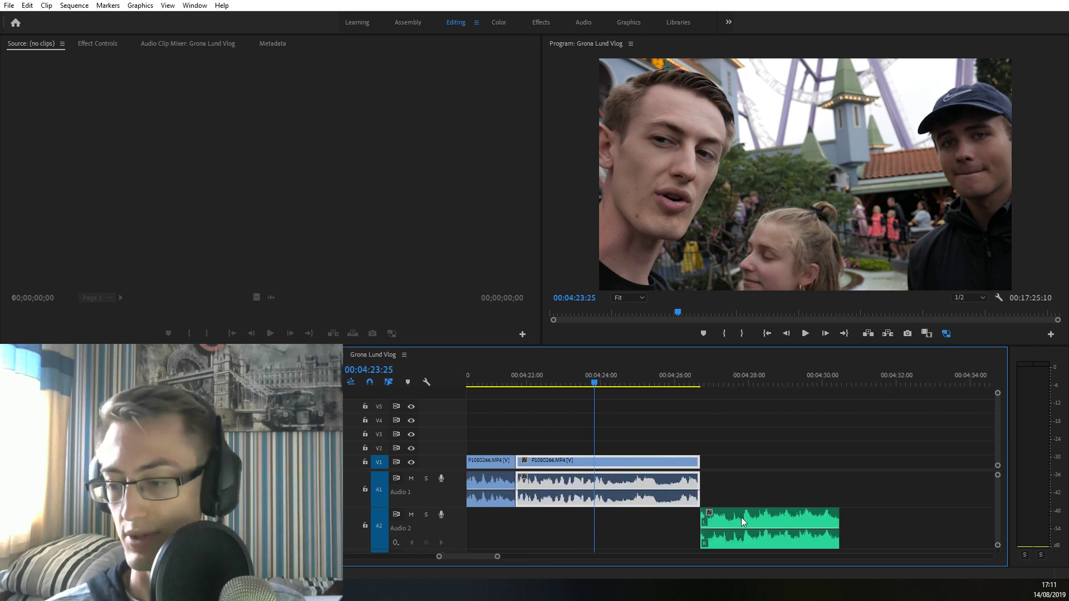
{"action": "left_click_drag", "start_coordinate": [741, 517], "coordinate": [710, 520]}
{"action": "left_click", "coordinate": [726, 490]}
{"action": "key", "text": "space"}
{"action": "key", "text": "="}
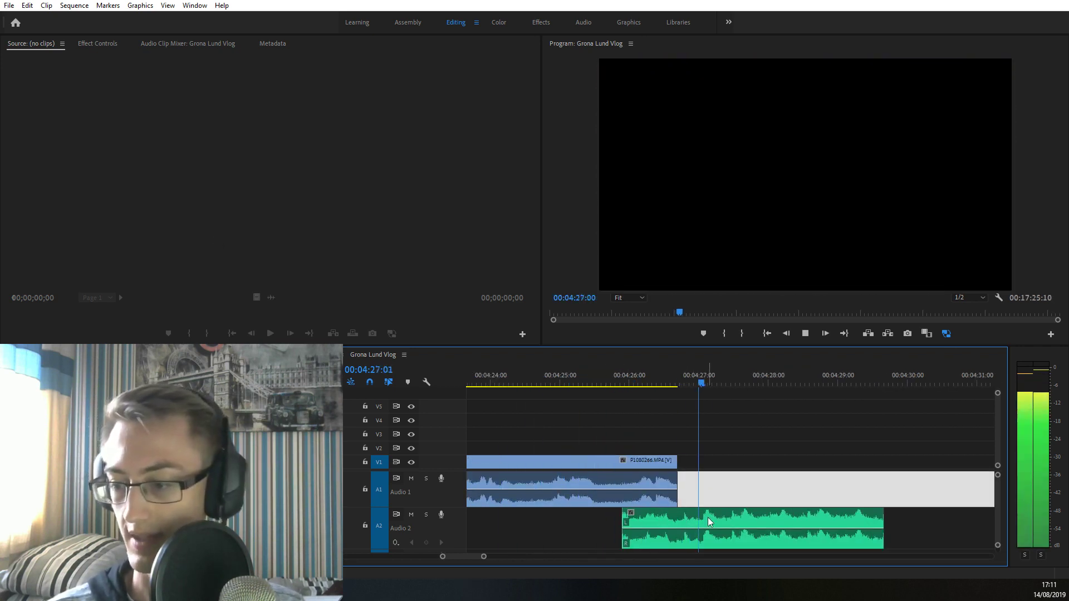
Move the music clip further back to start at about 00:04:25:15 and play the overlap with the talking clip
{"action": "left_click_drag", "start_coordinate": [707, 517], "coordinate": [679, 518]}
{"action": "left_click", "coordinate": [646, 375]}
{"action": "key", "text": "space"}
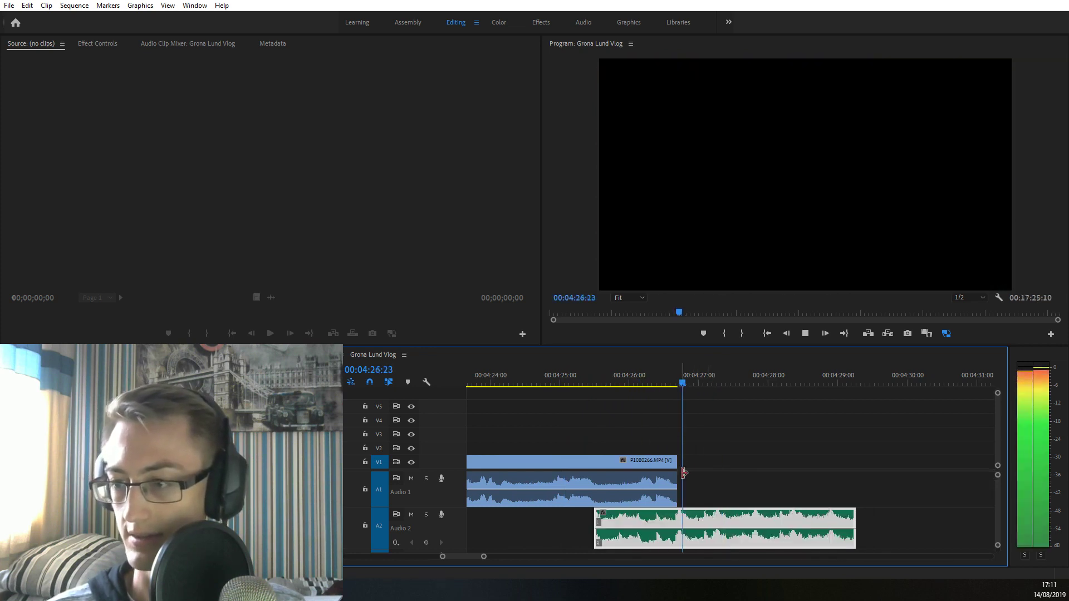
{"action": "key", "text": "="}
{"action": "key", "text": "space"}
Nudge the music clip a little later to line its beat up with the talking clip's end at 00:04:26:21, and play the cut
{"action": "left_click", "coordinate": [538, 378]}
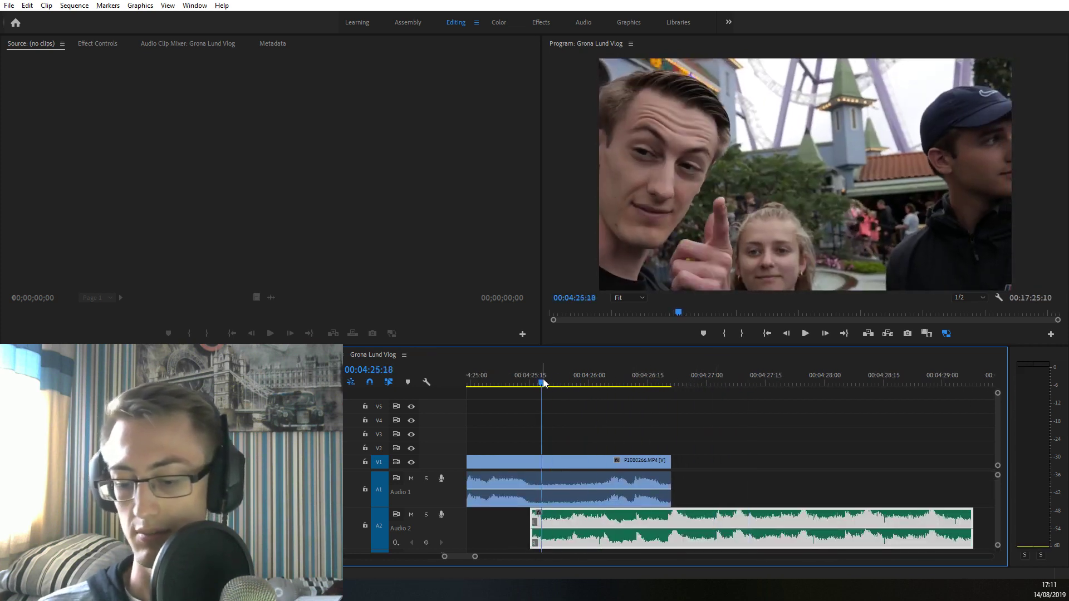
{"action": "left_click_drag", "start_coordinate": [582, 543], "coordinate": [589, 543]}
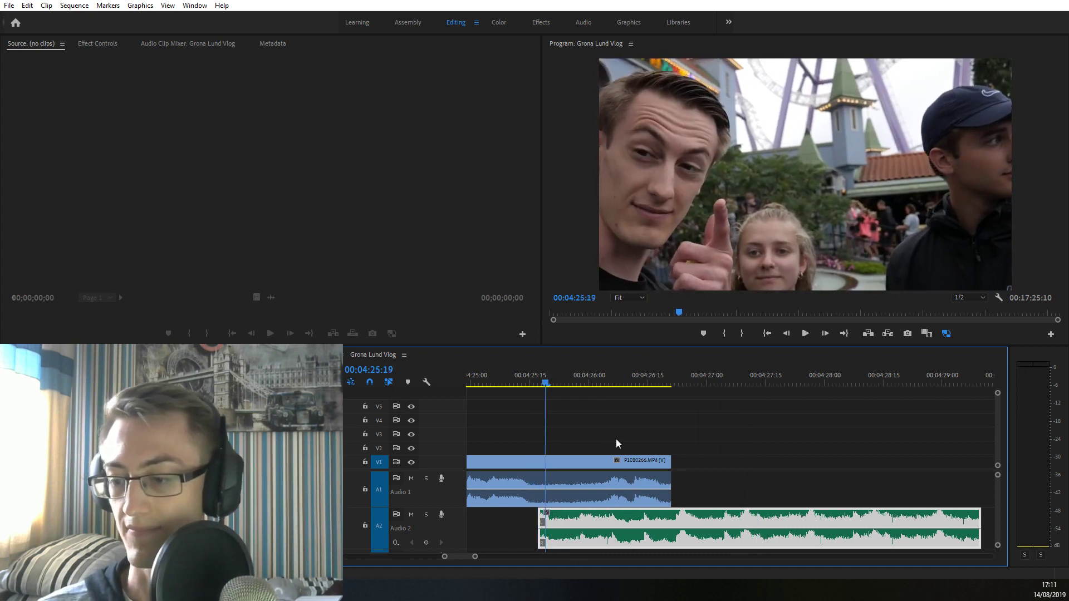
{"action": "left_click_drag", "start_coordinate": [624, 383], "coordinate": [667, 368]}
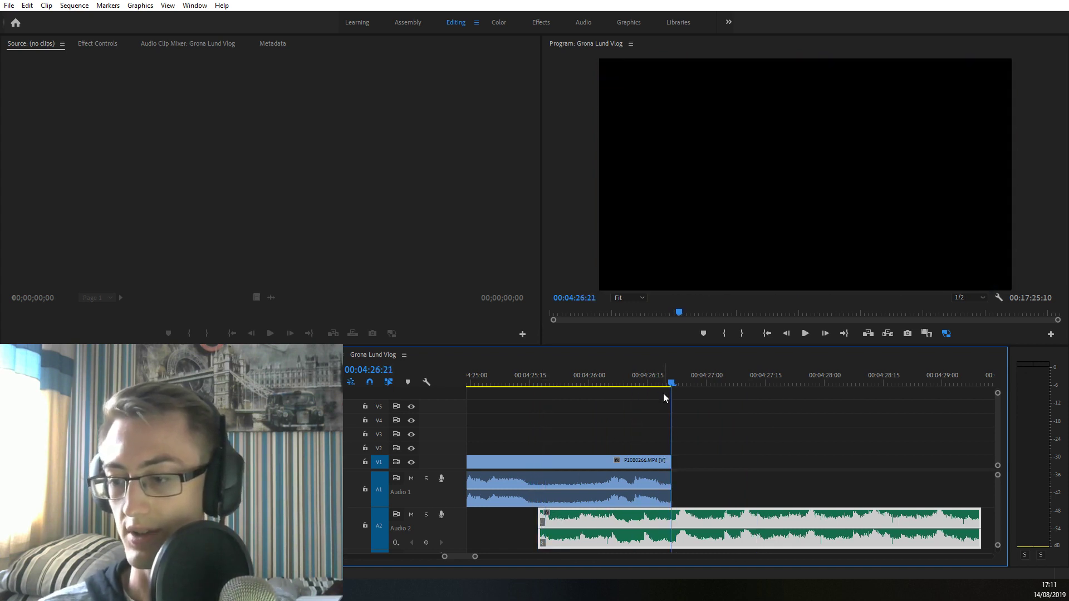
{"action": "key", "text": "Up"}
{"action": "key", "text": "space"}
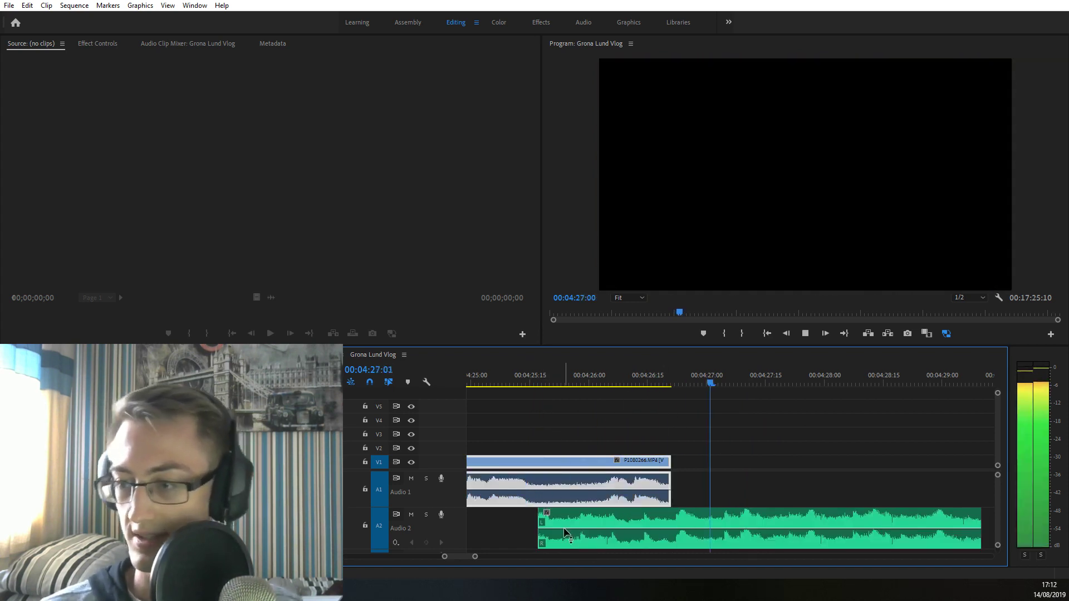
Lower the audio gain of the short music clip and play the overlap with the talking clip again
{"action": "key", "text": "minus"}
{"action": "key", "text": "minus"}
{"action": "left_click", "coordinate": [711, 530]}
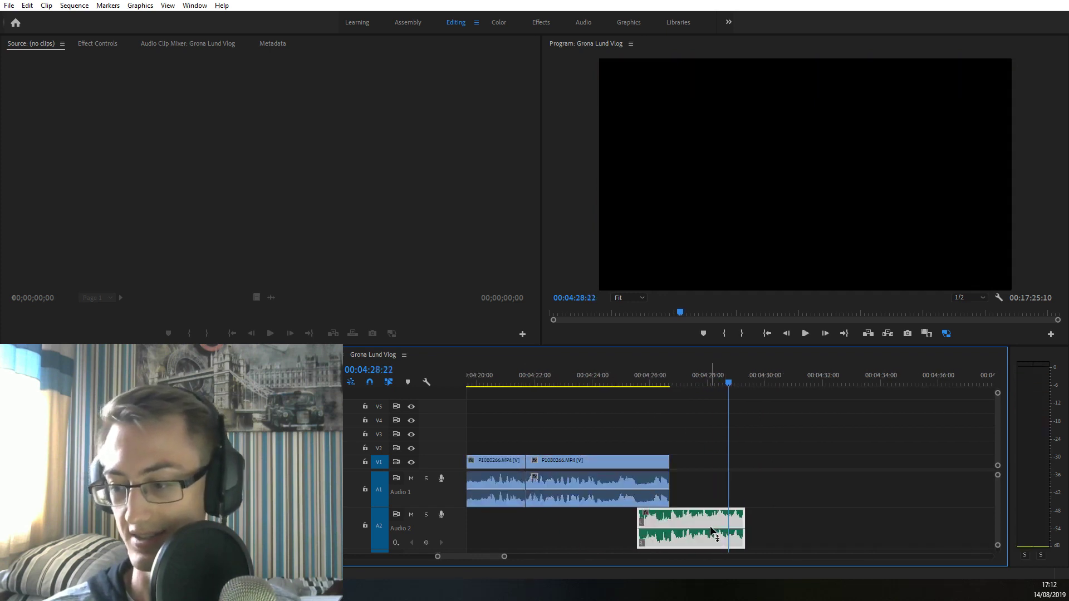
{"action": "right_click", "coordinate": [717, 521]}
{"action": "left_click", "coordinate": [735, 402]}
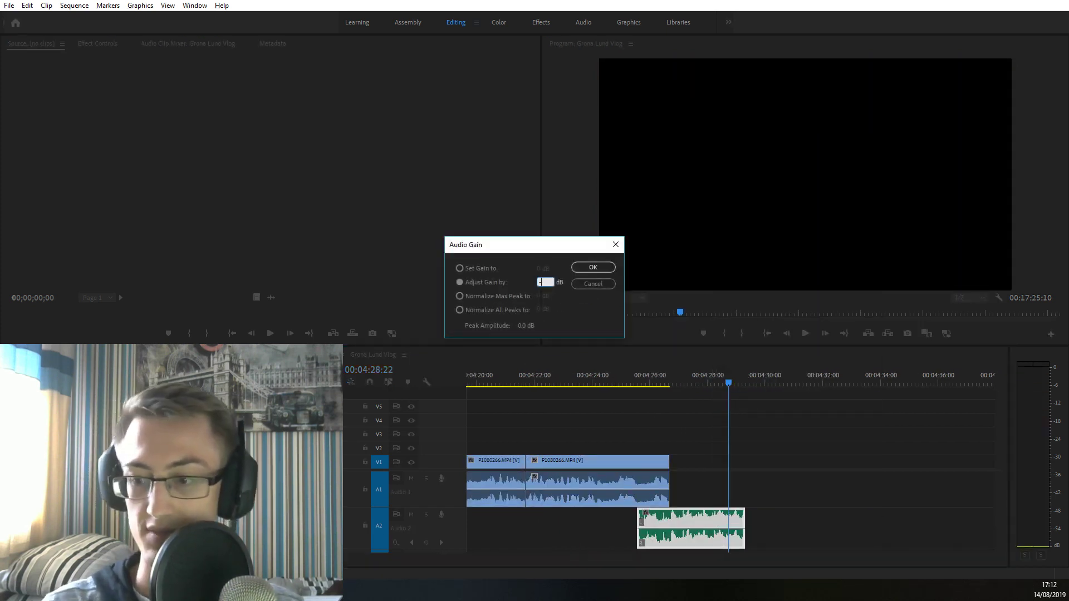
{"action": "key", "text": "Return"}
{"action": "left_click", "coordinate": [643, 375]}
{"action": "key", "text": "equal"}
{"action": "key", "text": "space"}
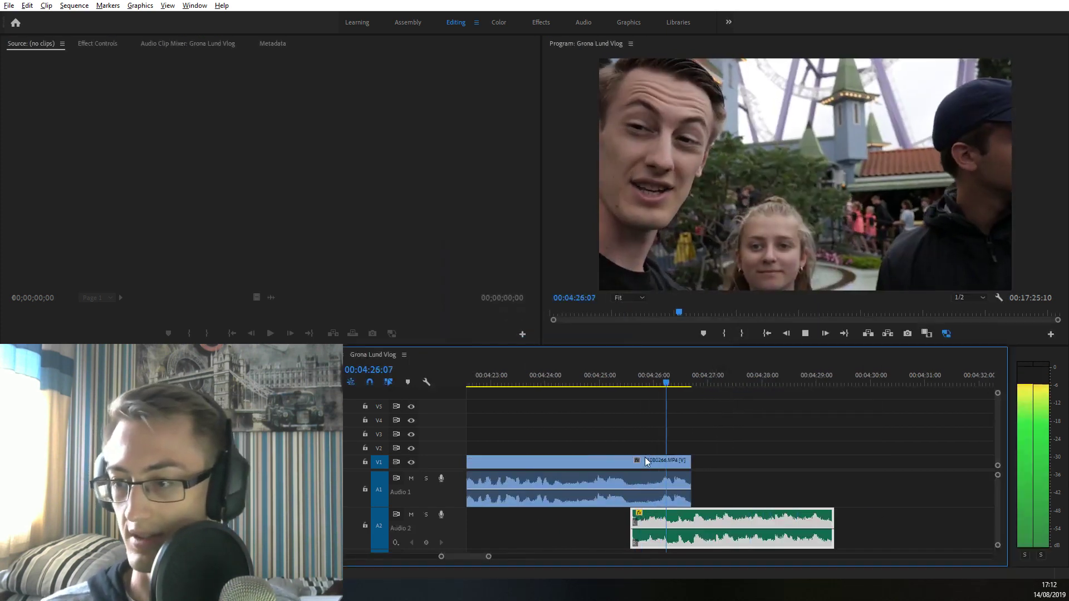
Extend the start of the music clip back to about 00:04:21:15, beneath the last talking clip
{"action": "left_click", "coordinate": [621, 514]}
{"action": "scroll", "coordinate": [610, 533], "scroll_direction": "up", "scroll_amount": 1}
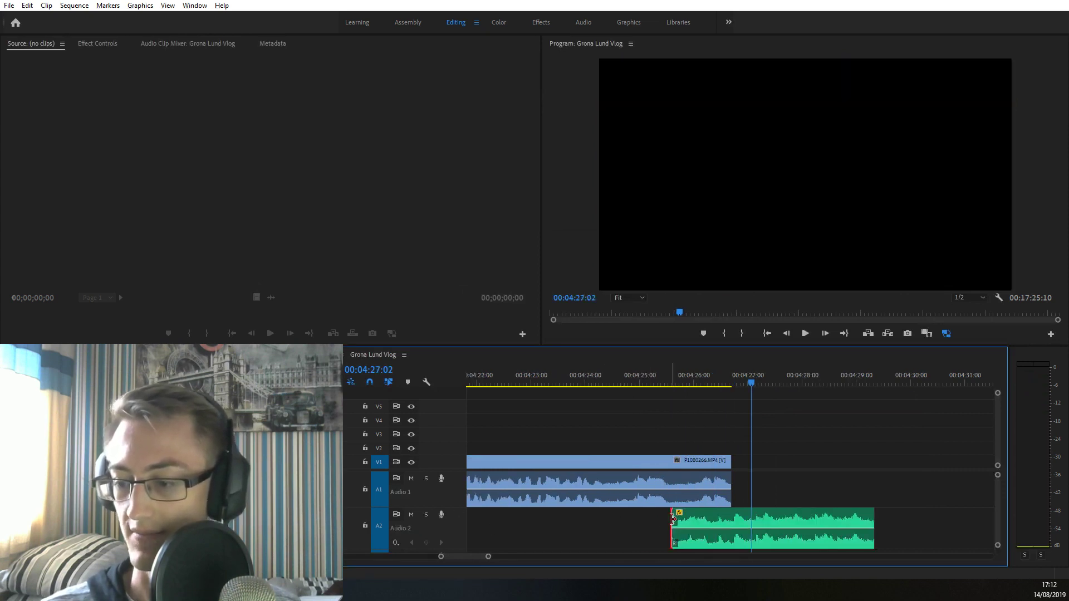
{"action": "left_click_drag", "start_coordinate": [672, 519], "coordinate": [468, 520]}
Add volume keyframes to the music clip for a gradual fade-in under the speech and a rise to full level at the talking clip's end
{"action": "key", "text": "equal"}
{"action": "left_click", "coordinate": [630, 529]}
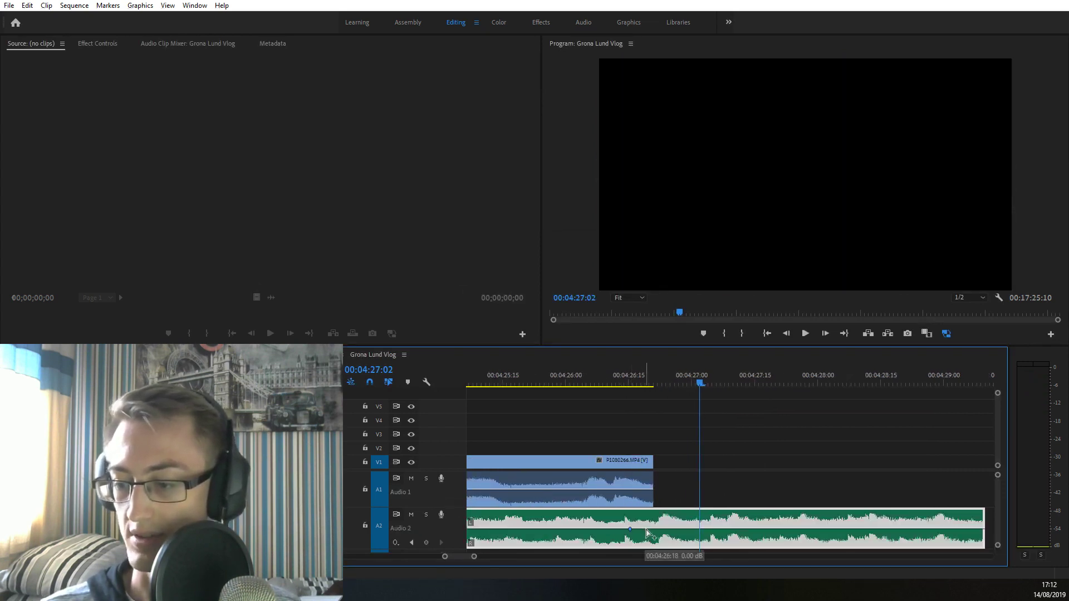
{"action": "left_click", "coordinate": [645, 529]}
{"action": "left_click_drag", "start_coordinate": [645, 529], "coordinate": [627, 538]}
{"action": "left_click", "coordinate": [630, 529]}
Play the music fade-in beneath the last talking clip from about 00:04:21 onwards
{"action": "key", "text": "minus"}
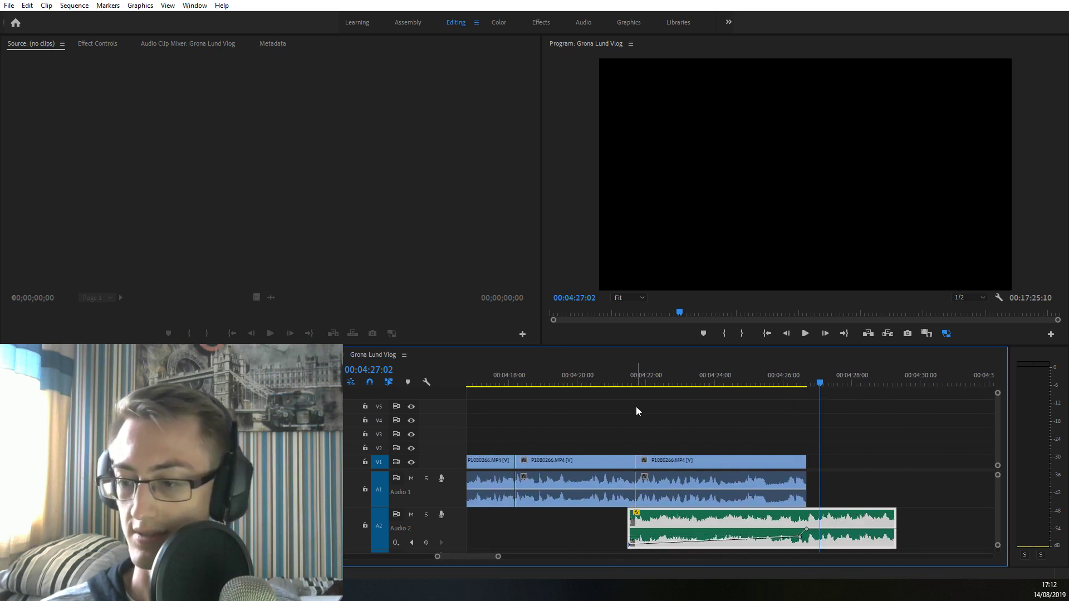
{"action": "key", "text": "space"}
{"action": "left_click", "coordinate": [623, 386]}
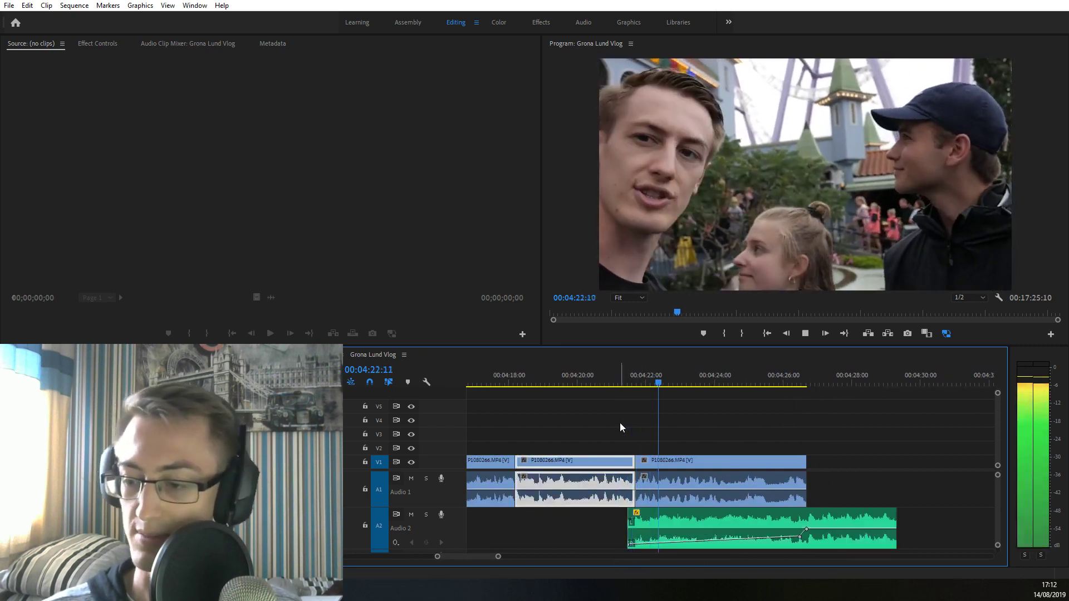
{"action": "key", "text": "minus"}
{"action": "key", "text": "equal"}
{"action": "key", "text": "minus"}
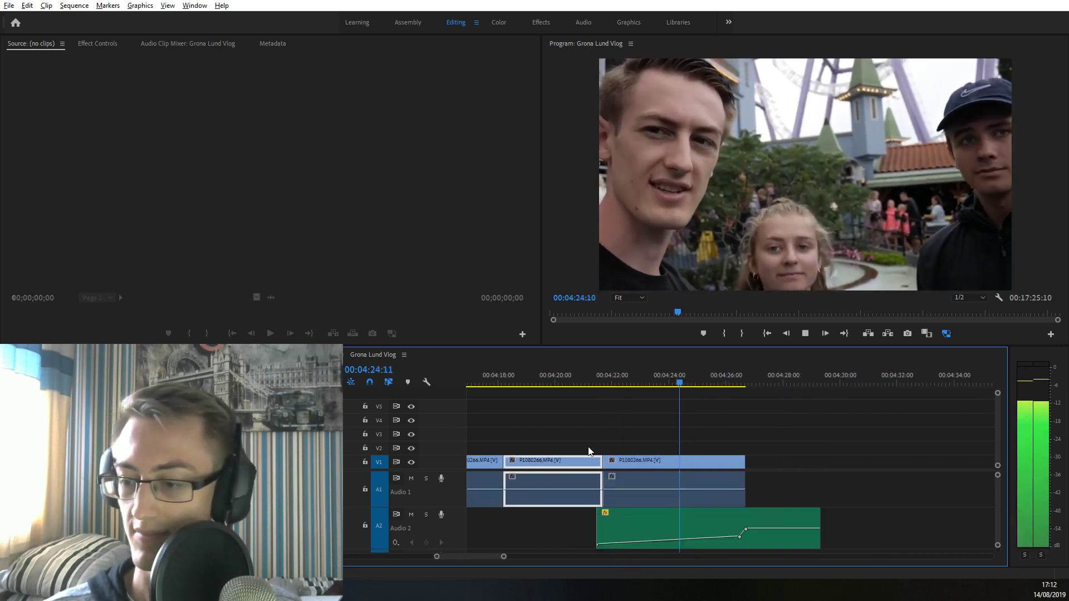
{"action": "key", "text": "equal"}
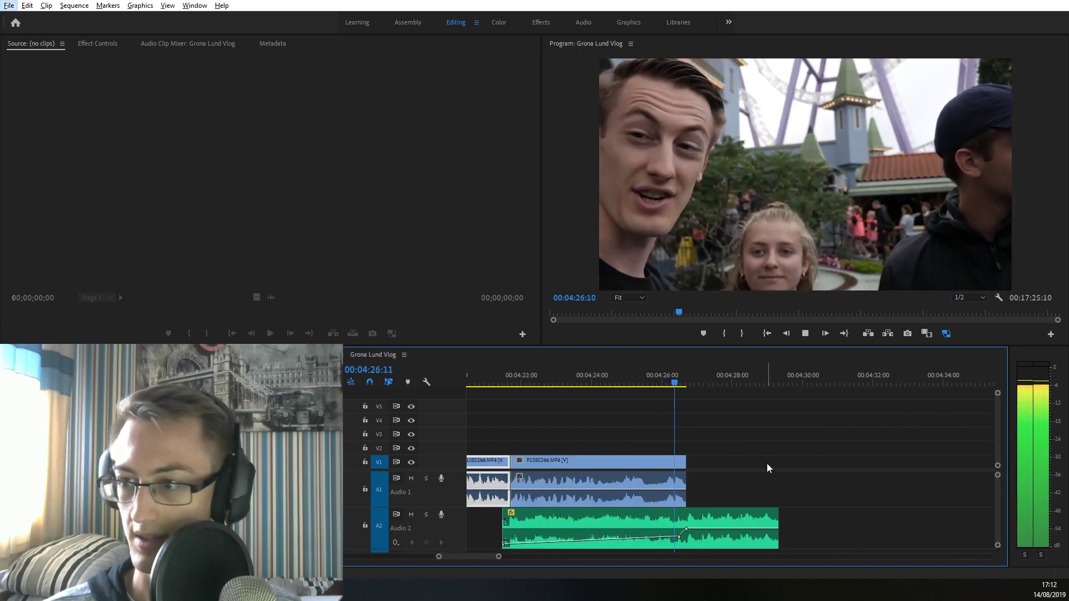
Extend the end of the music clip to about 00:05:00, past the last talking clip, and select the clip
{"action": "key", "text": "minus"}
{"action": "key", "text": "minus"}
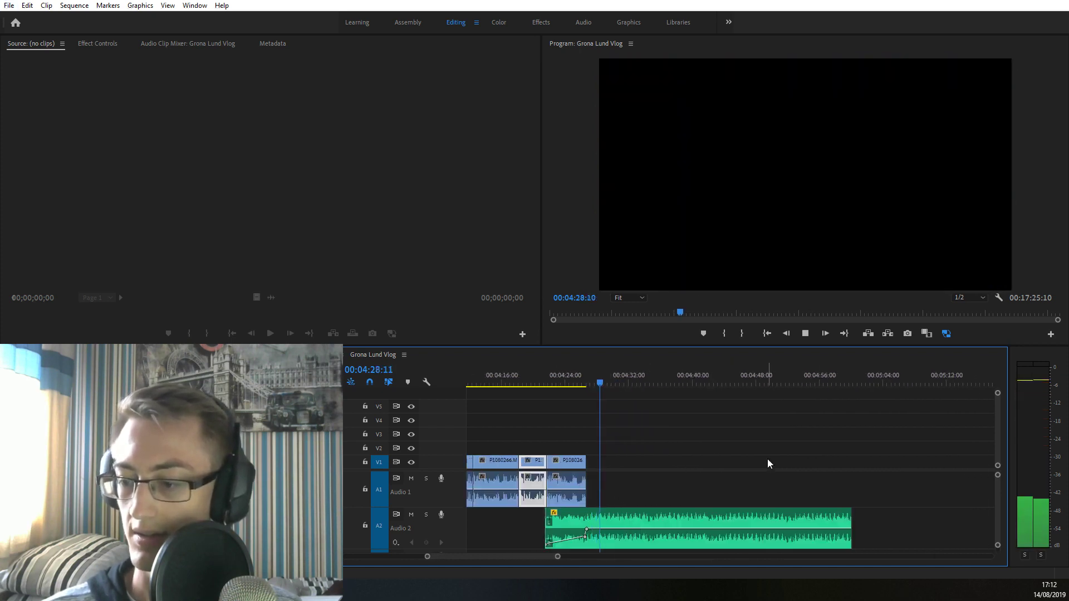
{"action": "key", "text": "minus"}
{"action": "key", "text": "minus"}
{"action": "key", "text": "minus"}
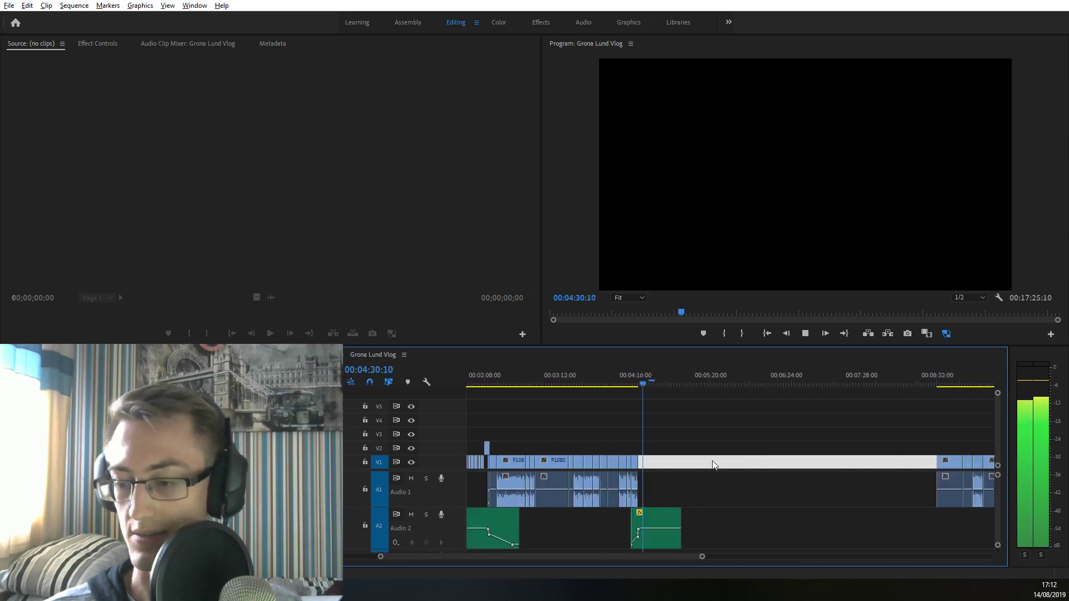
{"action": "key", "text": "equal"}
{"action": "key", "text": "equal"}
{"action": "scroll", "coordinate": [614, 522], "scroll_direction": "left", "scroll_amount": 2}
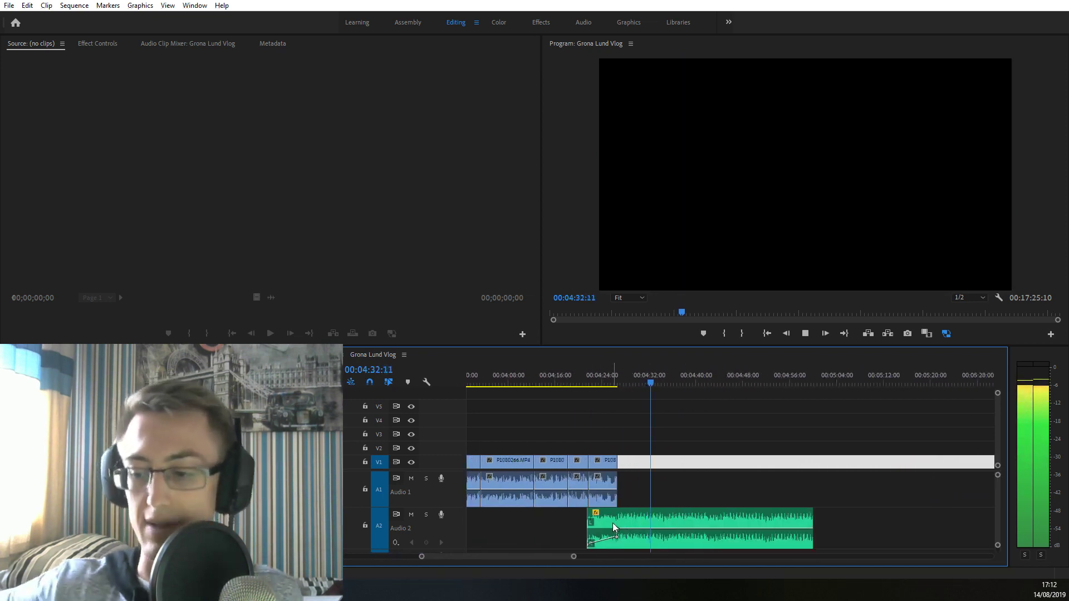
{"action": "left_click", "coordinate": [612, 523]}
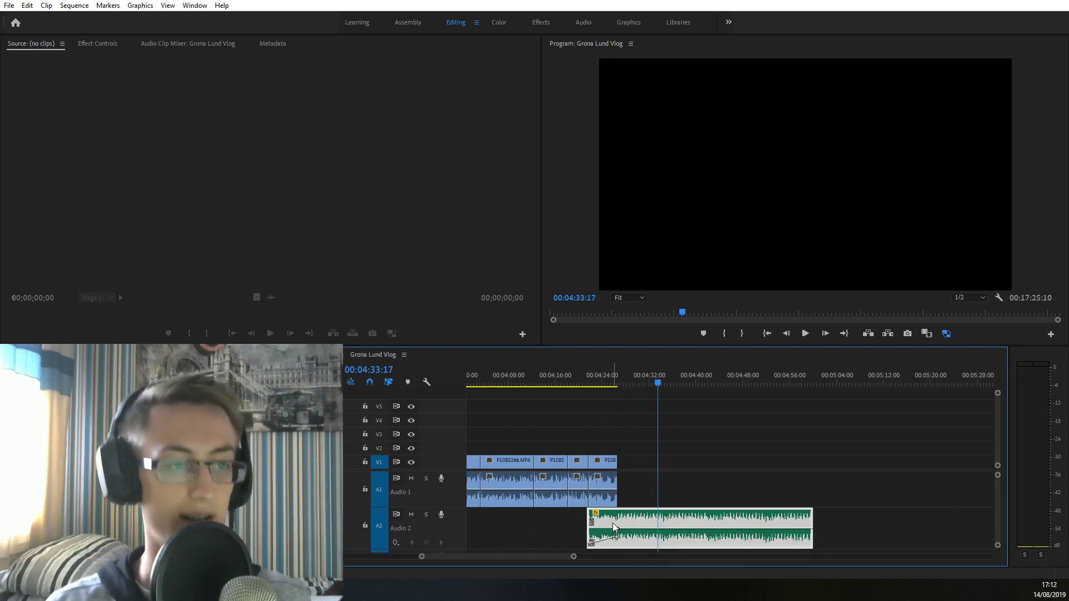
{"action": "left_click_drag", "start_coordinate": [612, 522], "coordinate": [622, 516]}
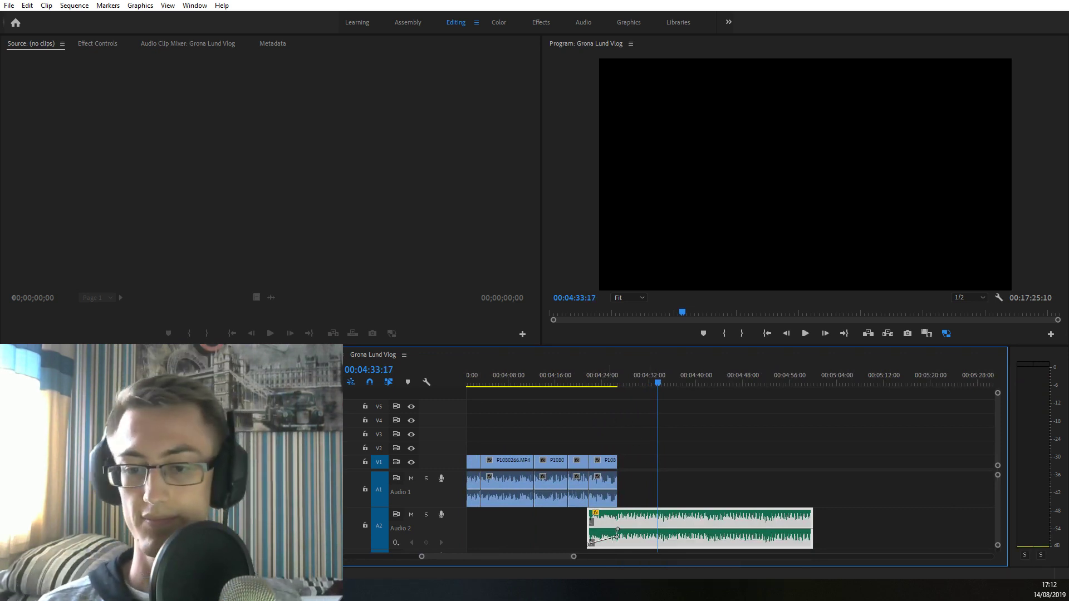
Skim through the next talking section from about 00:08:21 to 00:09:13
{"action": "scroll", "coordinate": [559, 433], "scroll_direction": "down", "scroll_amount": 5}
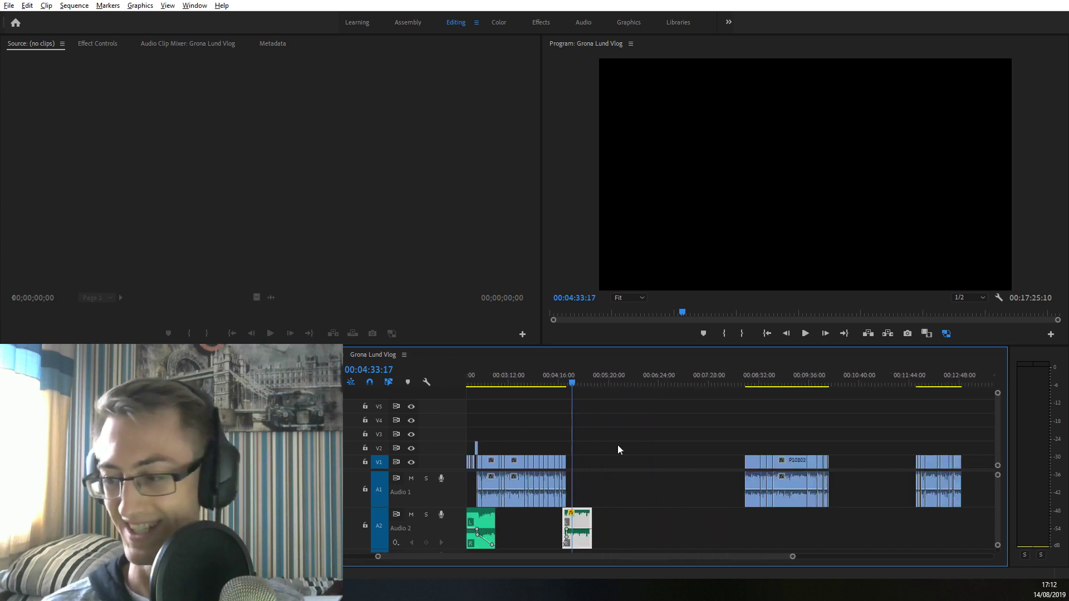
{"action": "left_click", "coordinate": [753, 372]}
{"action": "scroll", "coordinate": [713, 407], "scroll_direction": "up", "scroll_amount": 4}
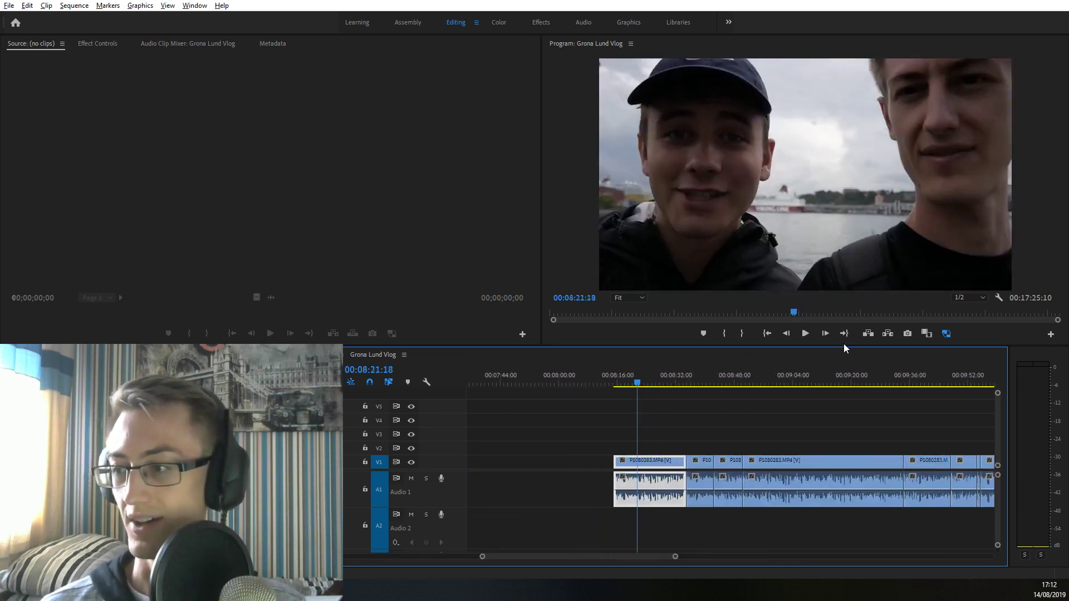
{"action": "left_click", "coordinate": [636, 381]}
{"action": "left_click_drag", "start_coordinate": [685, 382], "coordinate": [737, 382]}
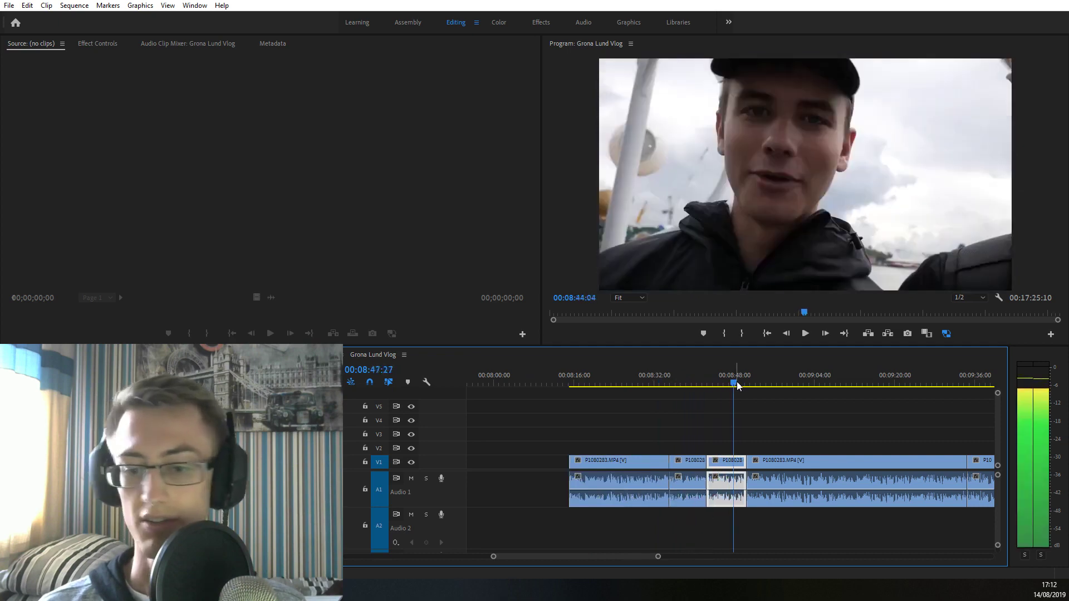
{"action": "key", "text": "minus"}
{"action": "key", "text": "minus"}
{"action": "scroll", "coordinate": [864, 478], "scroll_direction": "down", "scroll_amount": 3}
{"action": "key", "text": "equal"}
{"action": "left_click", "coordinate": [618, 377]}
{"action": "left_click_drag", "start_coordinate": [617, 375], "coordinate": [666, 376]}
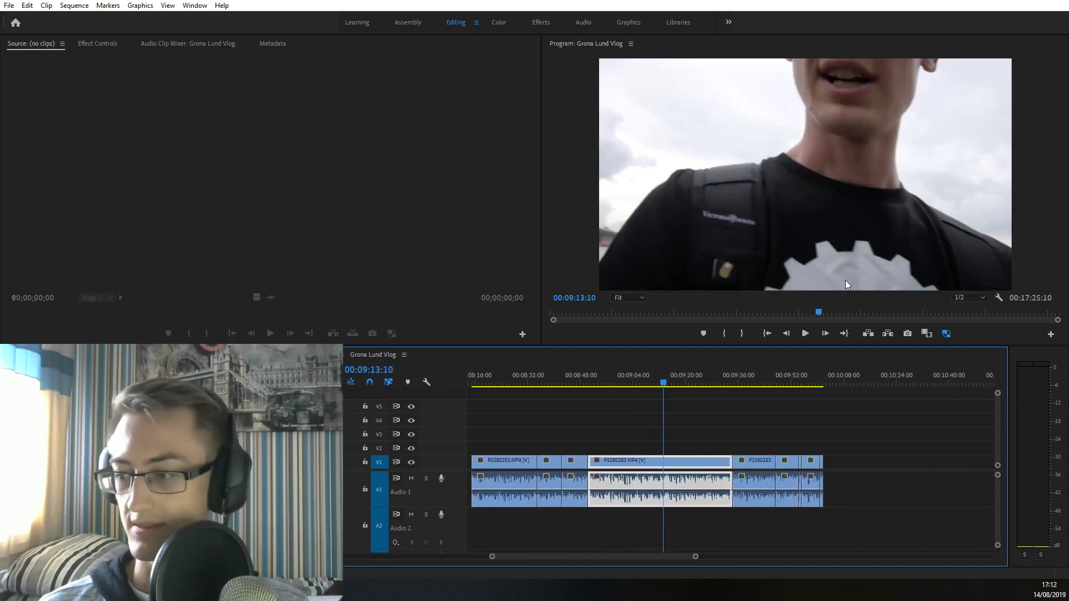
Play parts of the talking section's opening clips from its start, and skim on to about 00:08:52
{"action": "key", "text": "alt"}
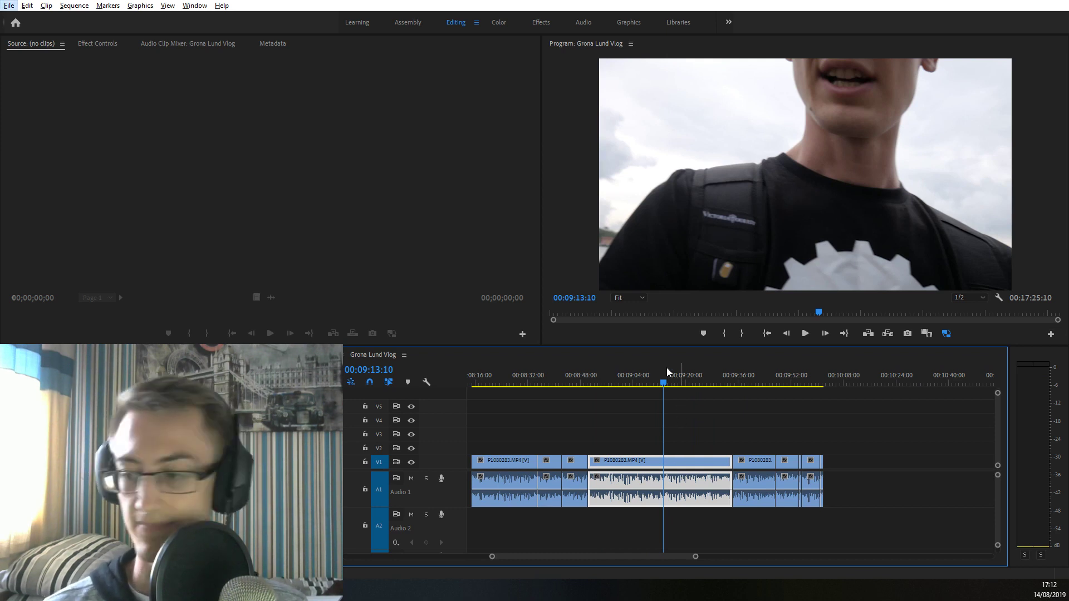
{"action": "scroll", "coordinate": [642, 440], "scroll_direction": "down", "scroll_amount": 2}
{"action": "left_click", "coordinate": [580, 383]}
{"action": "key", "text": "space"}
{"action": "scroll", "coordinate": [592, 439], "scroll_direction": "up", "scroll_amount": 3}
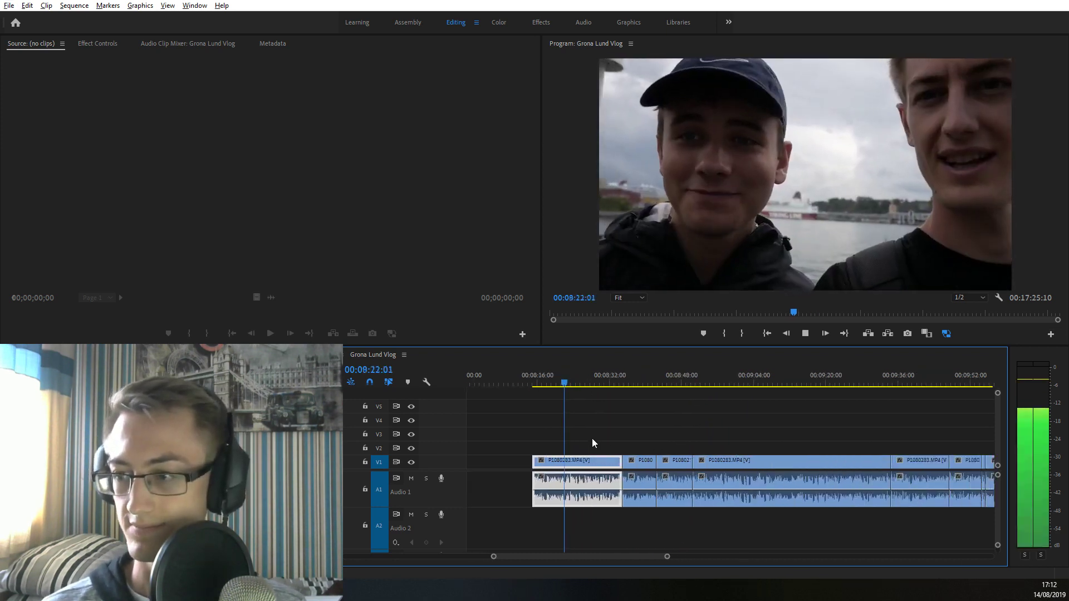
{"action": "left_click", "coordinate": [529, 379]}
{"action": "scroll", "coordinate": [530, 418], "scroll_direction": "up", "scroll_amount": 2}
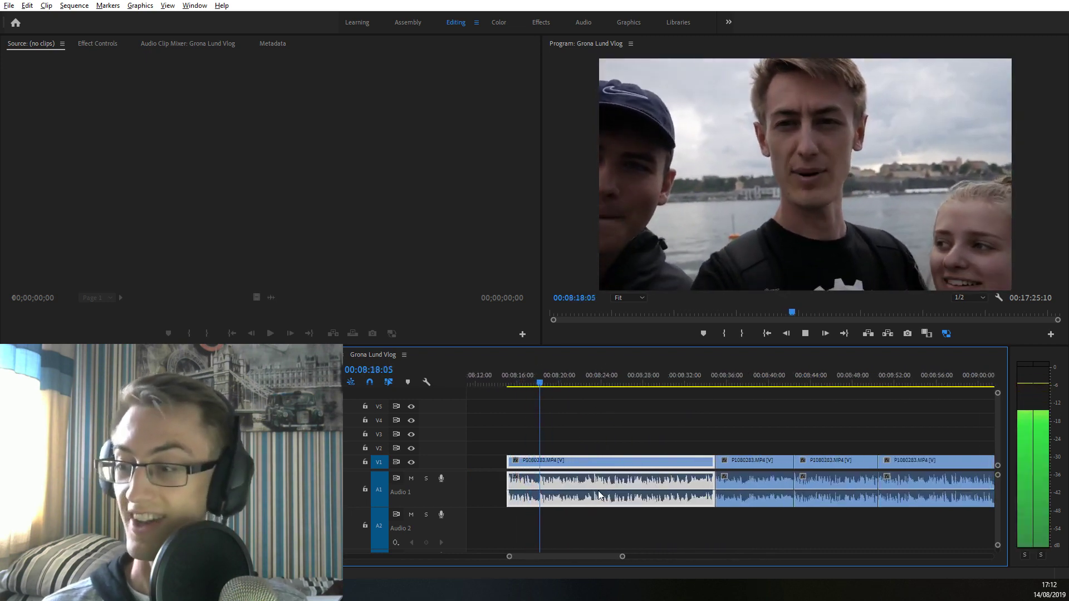
{"action": "scroll", "coordinate": [596, 413], "scroll_direction": "up", "scroll_amount": 1}
{"action": "left_click_drag", "start_coordinate": [557, 382], "coordinate": [596, 392]}
{"action": "key", "text": "space"}
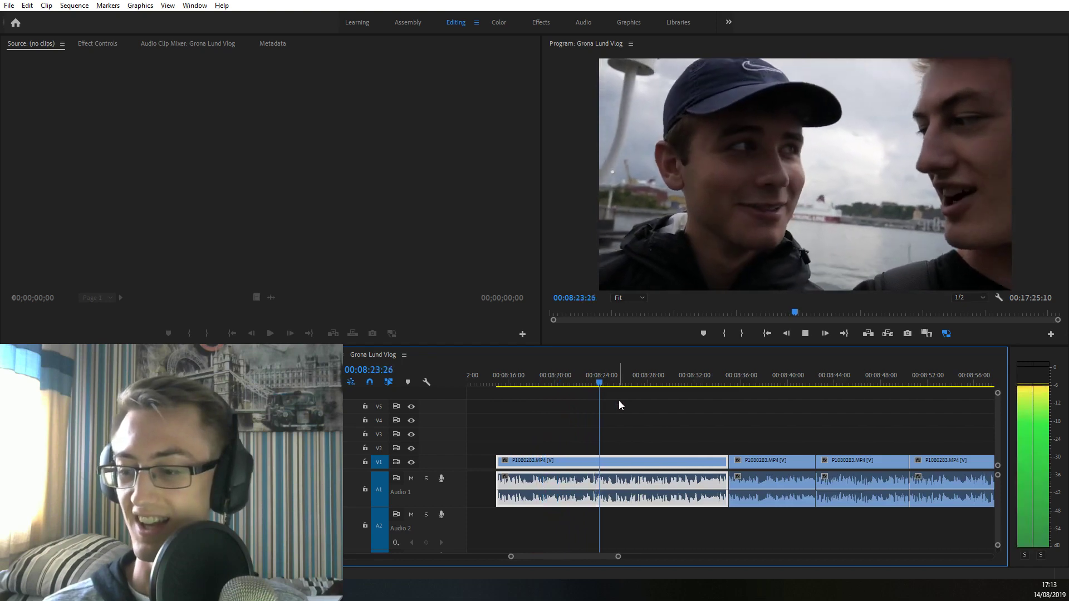
{"action": "left_click_drag", "start_coordinate": [668, 389], "coordinate": [842, 403]}
{"action": "scroll", "coordinate": [606, 417], "scroll_direction": "down", "scroll_amount": 3}
{"action": "left_click", "coordinate": [695, 383]}
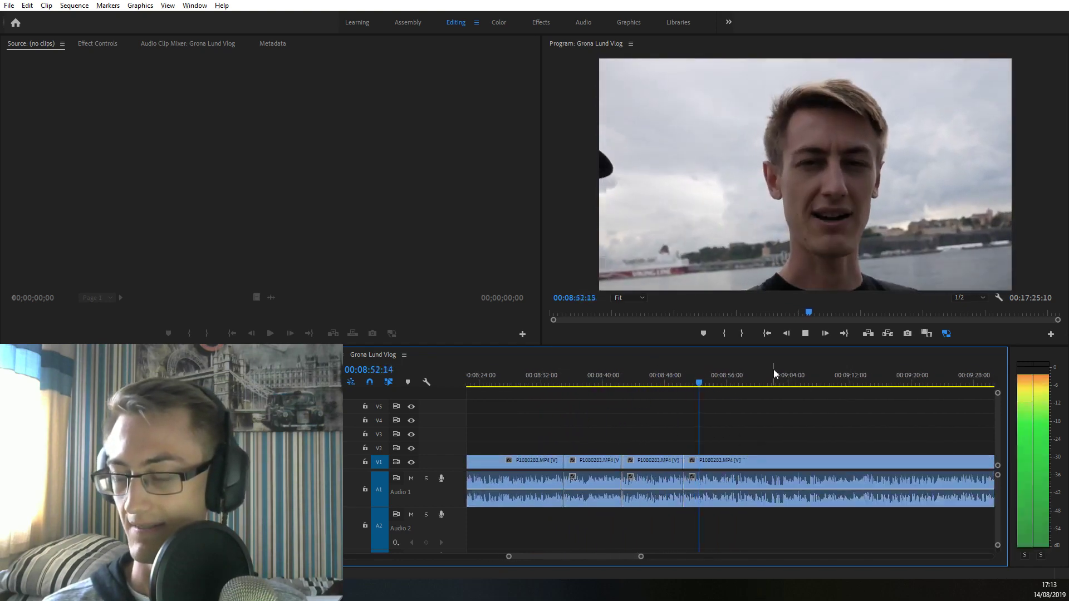
Skim the rest of the talking section and play its closing clips from about 00:09:55
{"action": "left_click", "coordinate": [803, 375]}
{"action": "left_click", "coordinate": [746, 465]}
{"action": "scroll", "coordinate": [657, 434], "scroll_direction": "down", "scroll_amount": 3}
{"action": "scroll", "coordinate": [753, 410], "scroll_direction": "up", "scroll_amount": 2}
{"action": "left_click_drag", "start_coordinate": [669, 373], "coordinate": [860, 378]}
{"action": "left_click", "coordinate": [896, 386]}
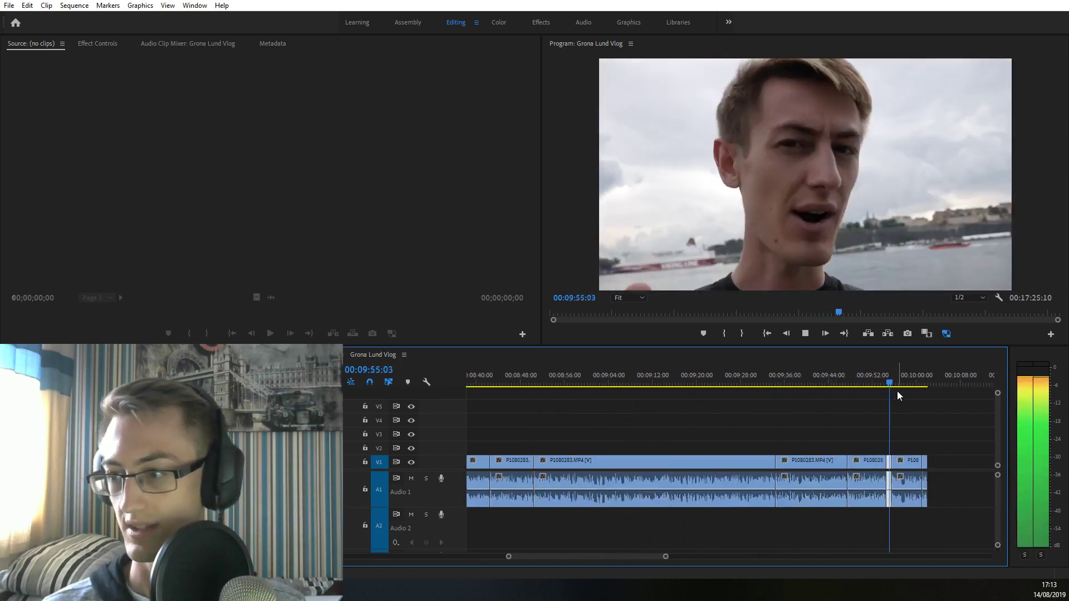
{"action": "key", "text": "space"}
{"action": "scroll", "coordinate": [944, 446], "scroll_direction": "down", "scroll_amount": 3}
{"action": "scroll", "coordinate": [944, 446], "scroll_direction": "down", "scroll_amount": 3}
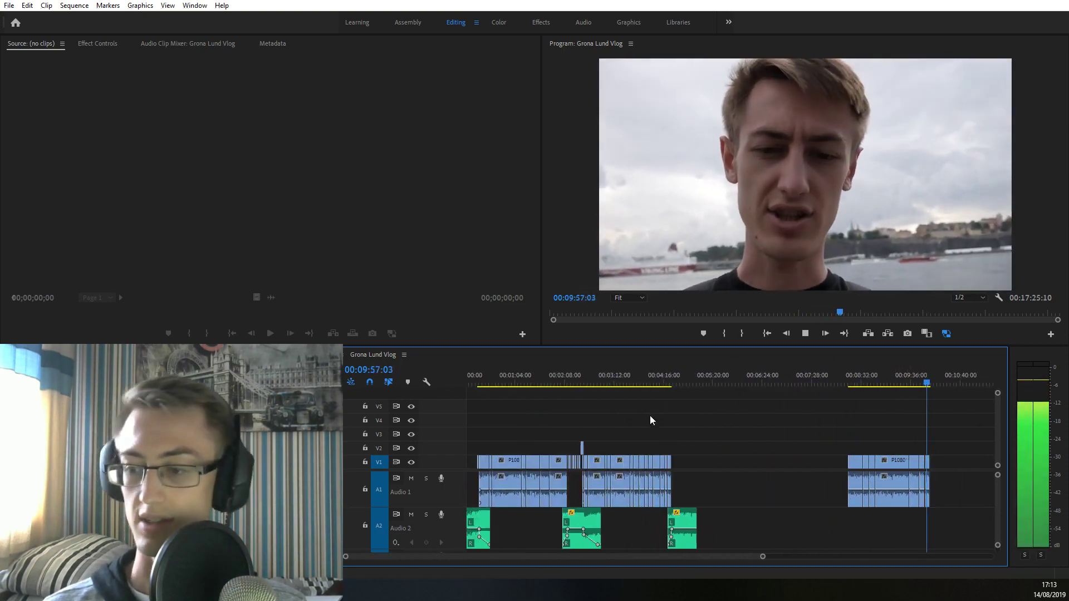
Return to the music clip at about 00:04:40 and clear the clip selection
{"action": "left_click", "coordinate": [668, 376]}
{"action": "scroll", "coordinate": [693, 460], "scroll_direction": "up", "scroll_amount": 3}
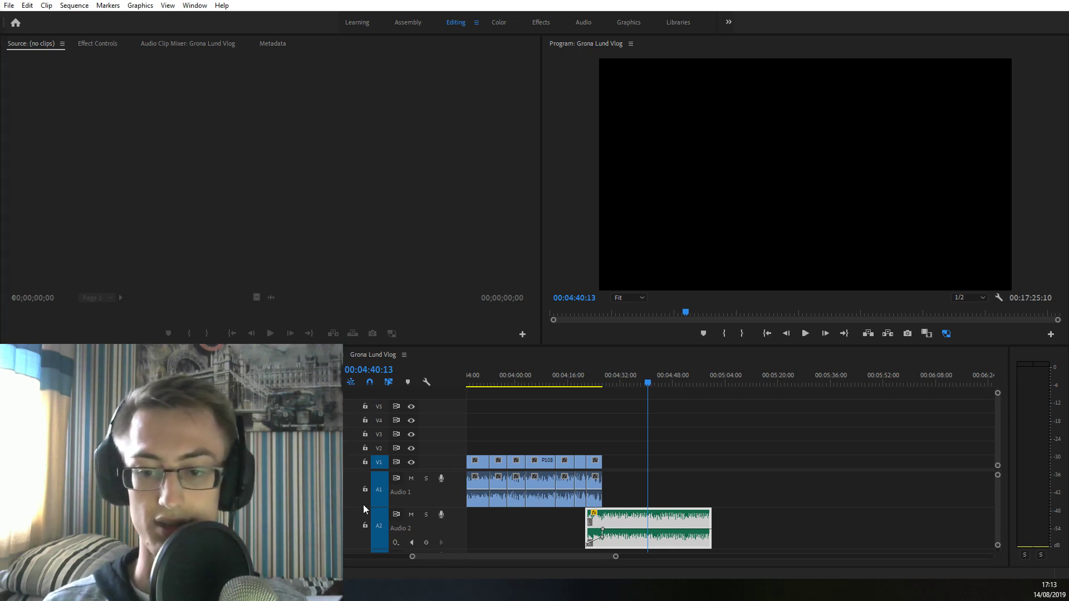
{"action": "left_click", "coordinate": [497, 438]}
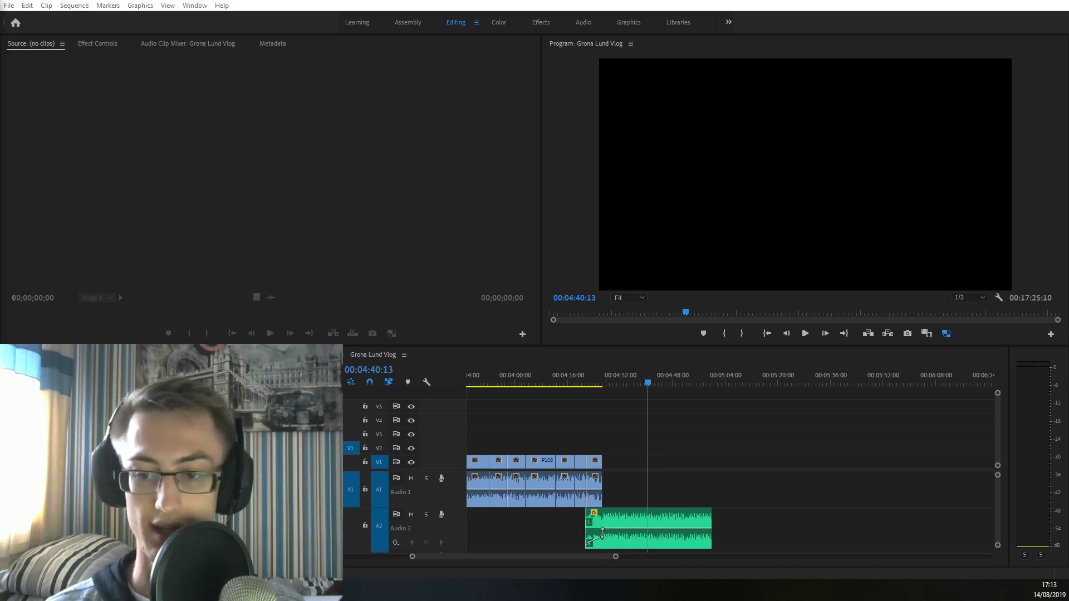
{"action": "left_click_drag", "start_coordinate": [111, 355], "coordinate": [243, 192]}
{"action": "left_click_drag", "start_coordinate": [343, 44], "coordinate": [0, 145]}
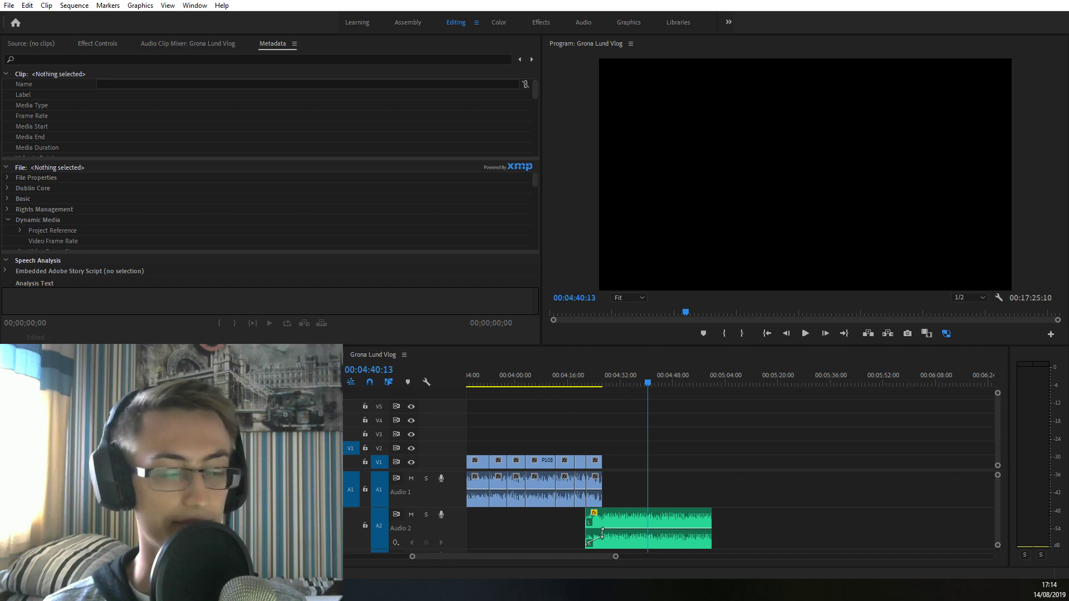
{"action": "left_click", "coordinate": [35, 46]}
{"action": "left_click", "coordinate": [606, 453]}
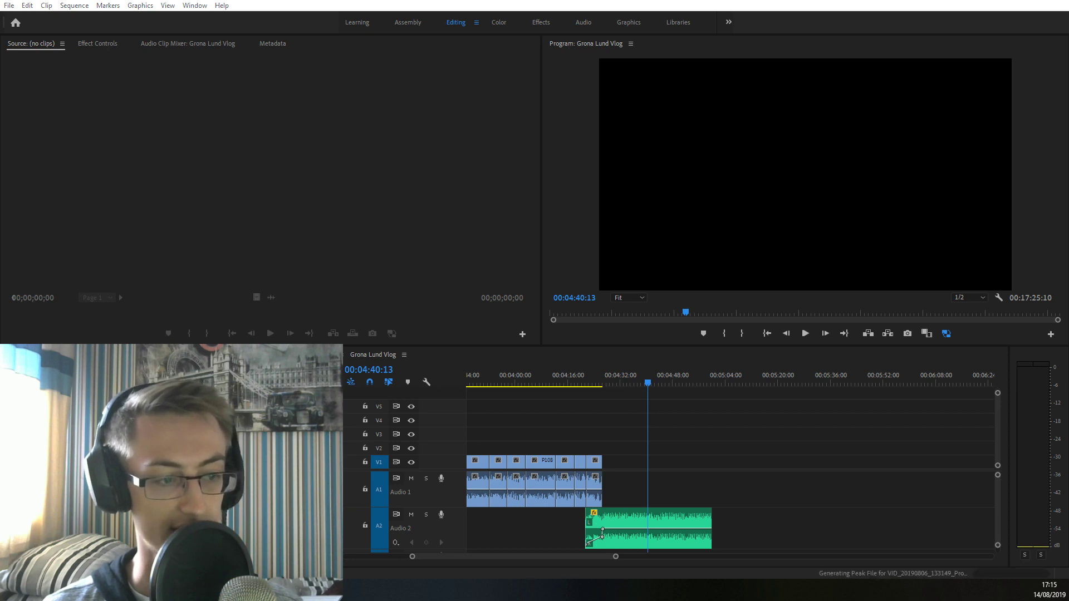
Switch to File Explorer, look over the Fun House footage including IMG_2297.MOV, and return to the sequence
{"action": "key", "text": "alt+Tab"}
{"action": "left_click_drag", "start_coordinate": [274, 91], "coordinate": [399, 48]}
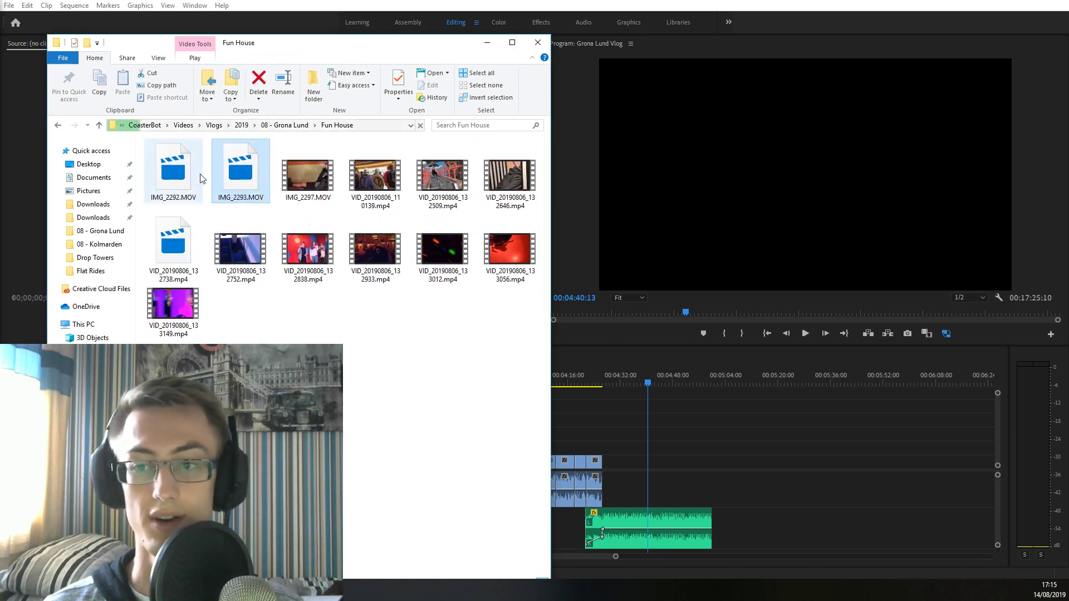
{"action": "left_click", "coordinate": [305, 179]}
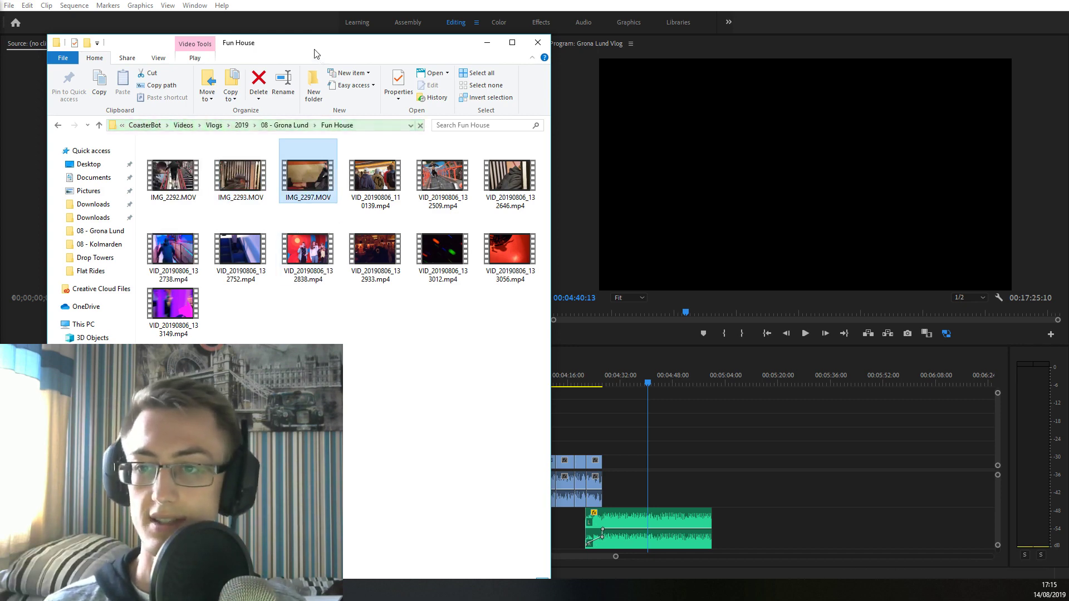
{"action": "left_click", "coordinate": [488, 42]}
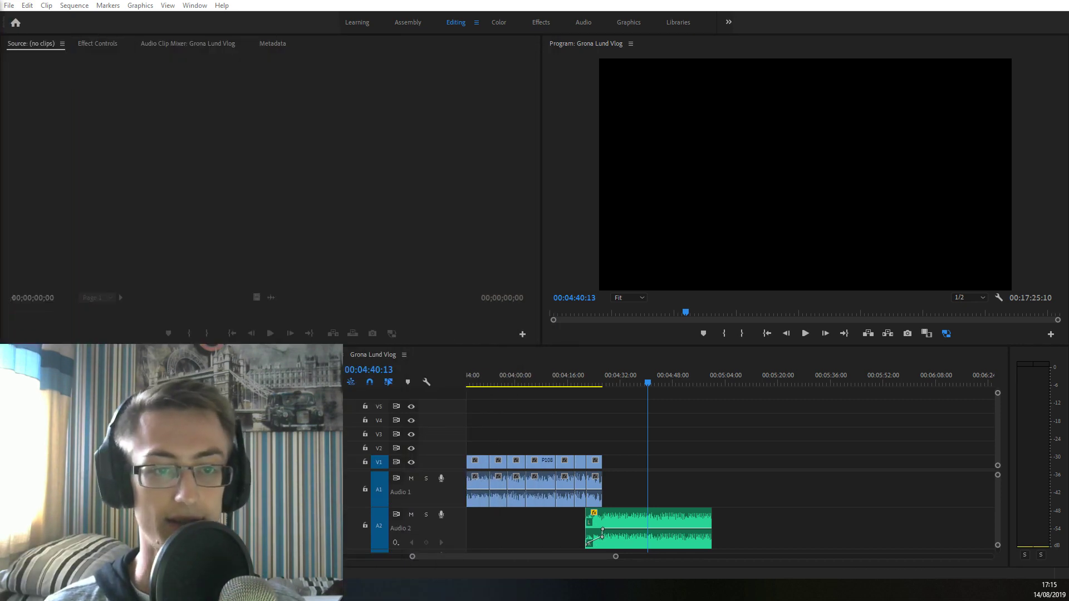
Move the next talking section back so it starts at the end of the music clip, at about 00:05:00
{"action": "scroll", "coordinate": [537, 446], "scroll_direction": "down", "scroll_amount": 2}
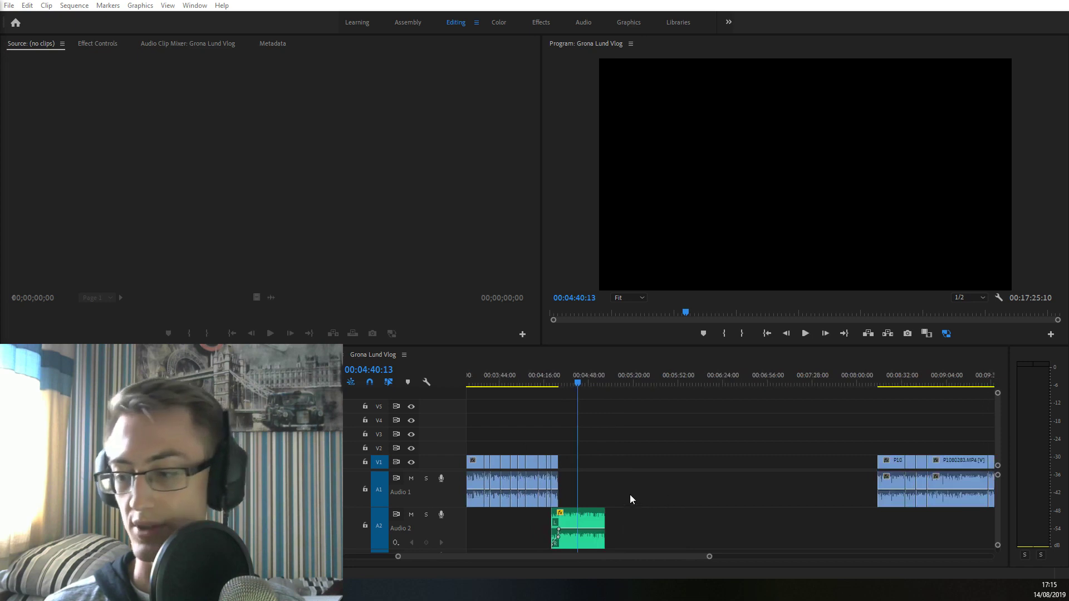
{"action": "scroll", "coordinate": [630, 495], "scroll_direction": "down", "scroll_amount": 3}
{"action": "left_click_drag", "start_coordinate": [615, 435], "coordinate": [579, 465]}
{"action": "key", "text": "Down"}
{"action": "scroll", "coordinate": [586, 410], "scroll_direction": "up", "scroll_amount": 2}
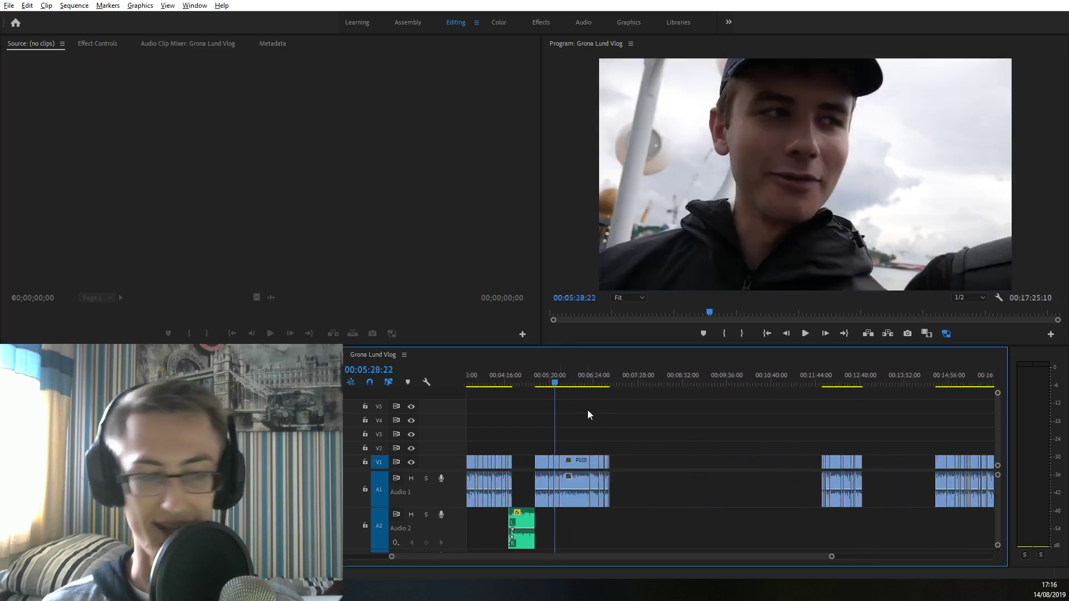
Shift the talking section later so it starts at about 00:05:14, leaving a gap after the music clip
{"action": "left_click", "coordinate": [184, 473]}
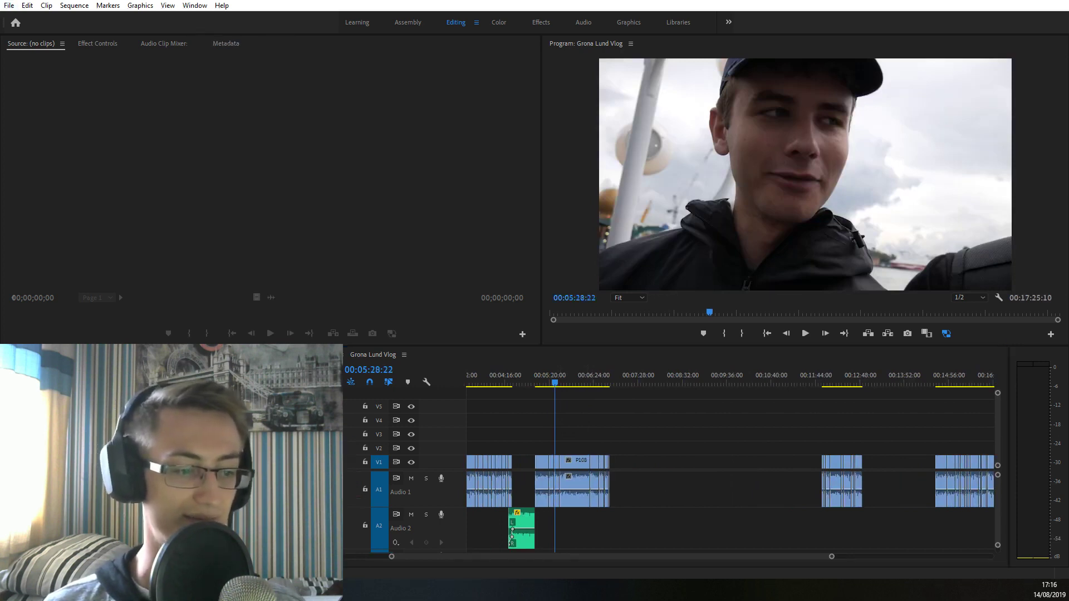
{"action": "key", "text": "equal"}
{"action": "key", "text": "equal"}
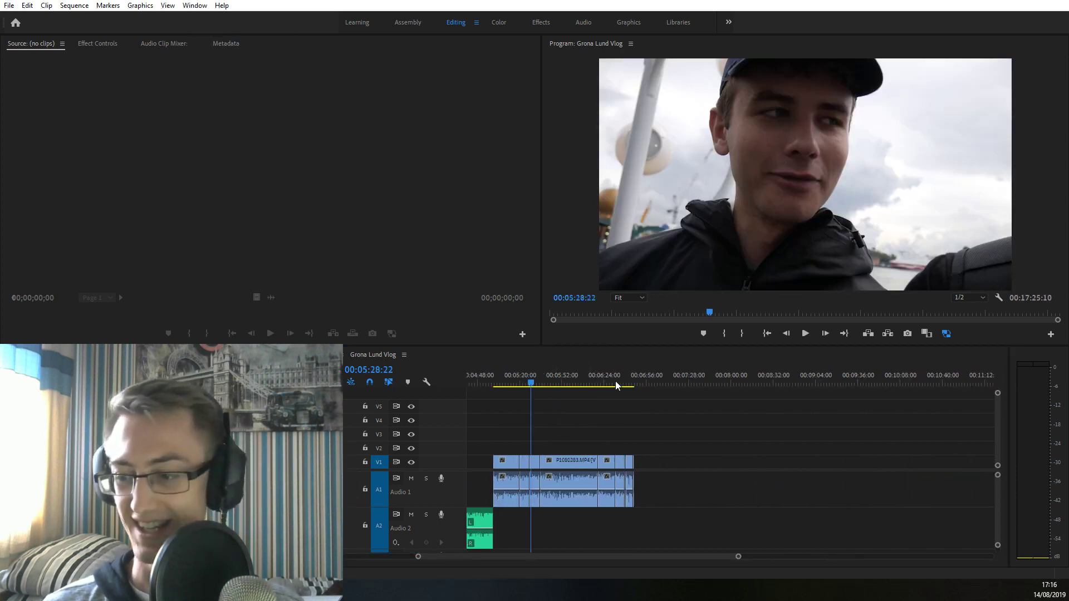
{"action": "left_click_drag", "start_coordinate": [584, 442], "coordinate": [654, 465]}
{"action": "left_click", "coordinate": [640, 445]}
{"action": "scroll", "coordinate": [633, 509], "scroll_direction": "down", "scroll_amount": 3}
{"action": "scroll", "coordinate": [630, 527], "scroll_direction": "up", "scroll_amount": 4}
{"action": "scroll", "coordinate": [630, 527], "scroll_direction": "up", "scroll_amount": 2}
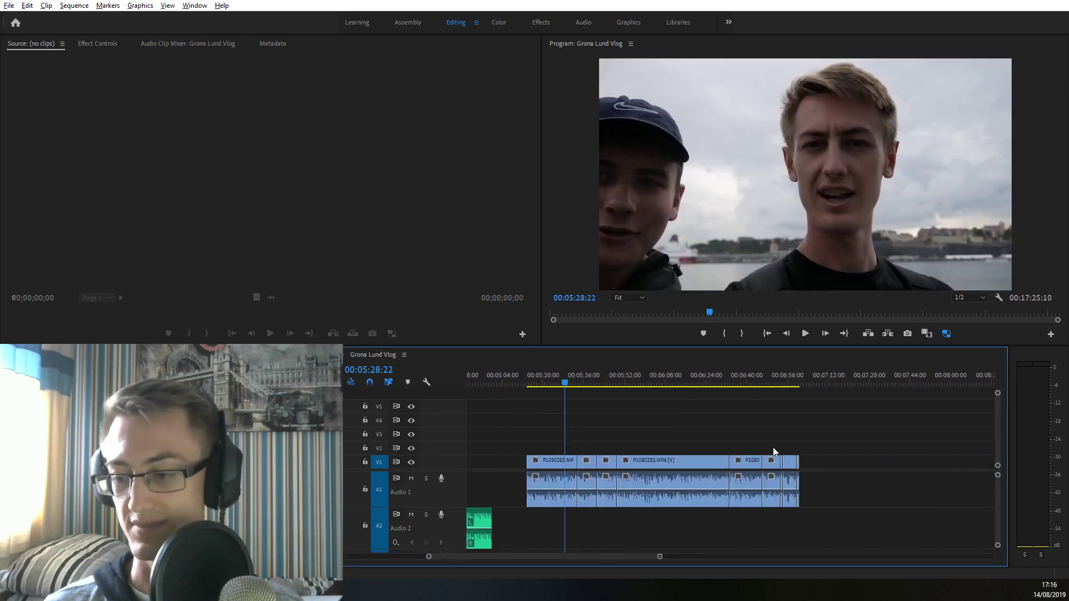
Play the last clips of the talking section from about 00:06:57, replaying the final words before 00:07:00
{"action": "left_click", "coordinate": [786, 377]}
{"action": "key", "text": "space"}
{"action": "scroll", "coordinate": [815, 462], "scroll_direction": "up", "scroll_amount": 5}
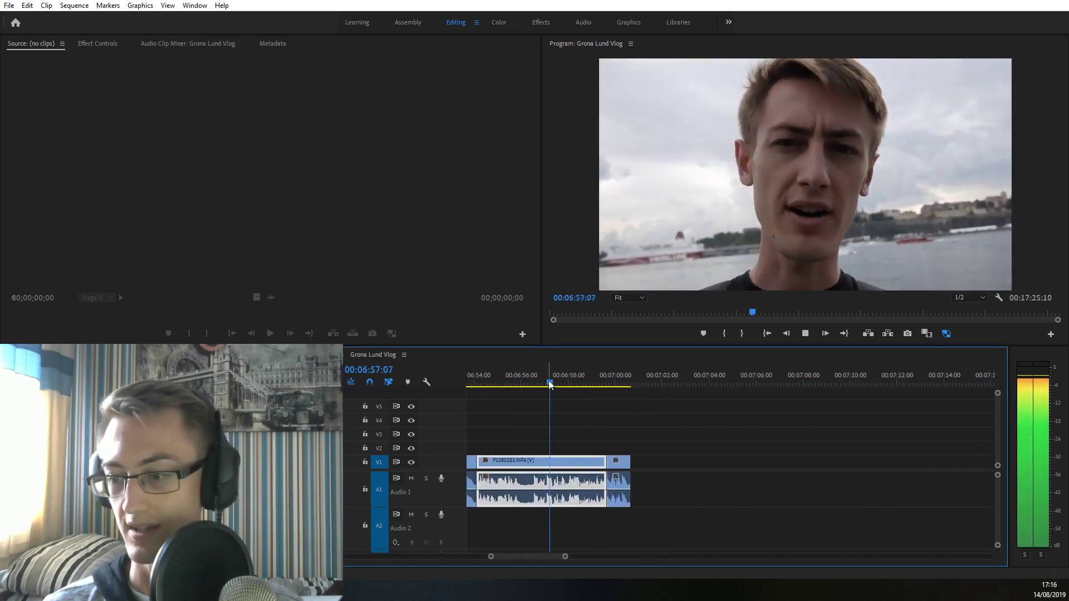
{"action": "scroll", "coordinate": [593, 484], "scroll_direction": "up", "scroll_amount": 4}
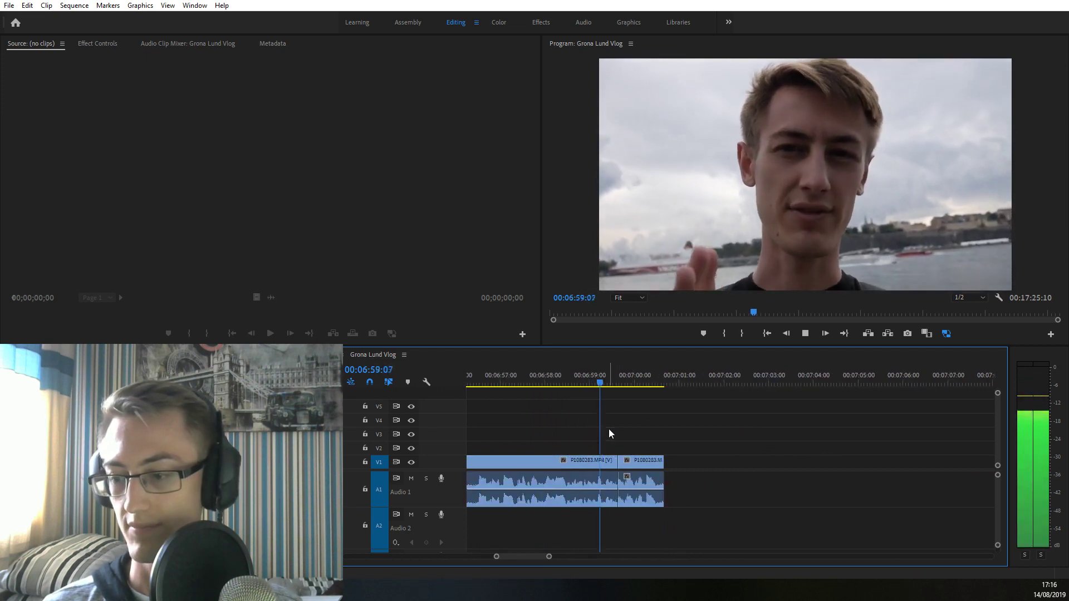
{"action": "left_click", "coordinate": [553, 381]}
{"action": "key", "text": "space"}
{"action": "scroll", "coordinate": [643, 426], "scroll_direction": "up", "scroll_amount": 5}
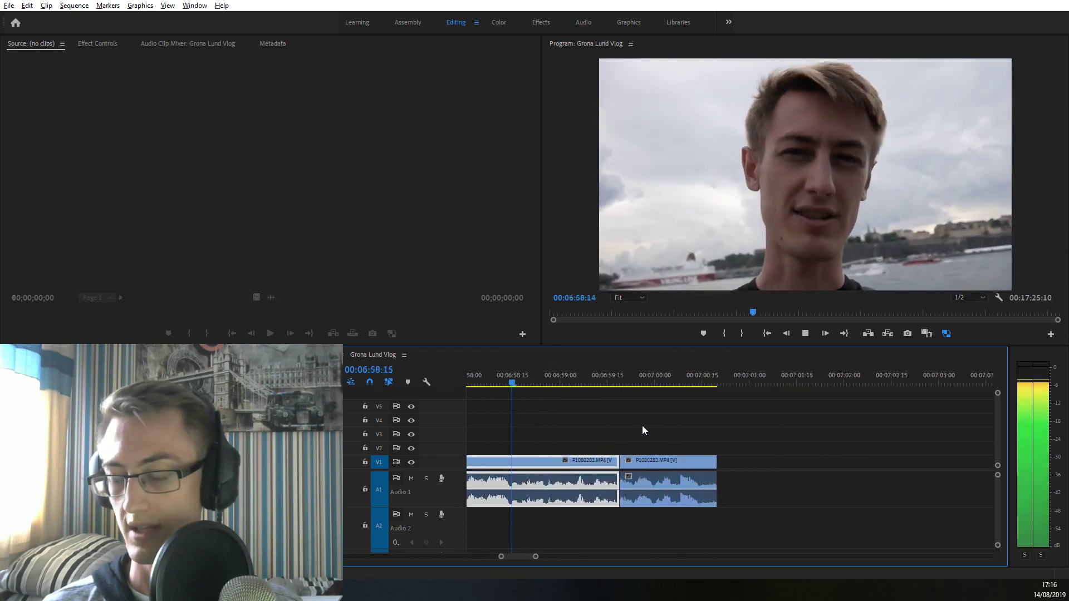
{"action": "left_click", "coordinate": [526, 381]}
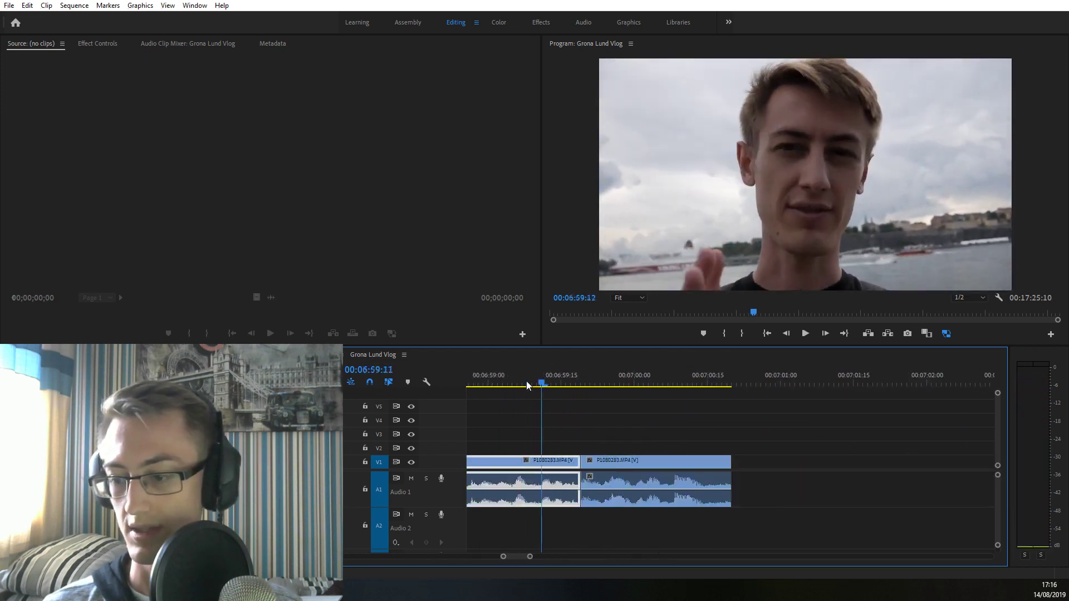
Review the earlier B-roll montage at 00:02:29 and the music fade-in under the talking clip at about 00:04:25
{"action": "scroll", "coordinate": [794, 477], "scroll_direction": "down", "scroll_amount": 10}
{"action": "scroll", "coordinate": [679, 426], "scroll_direction": "down", "scroll_amount": 4}
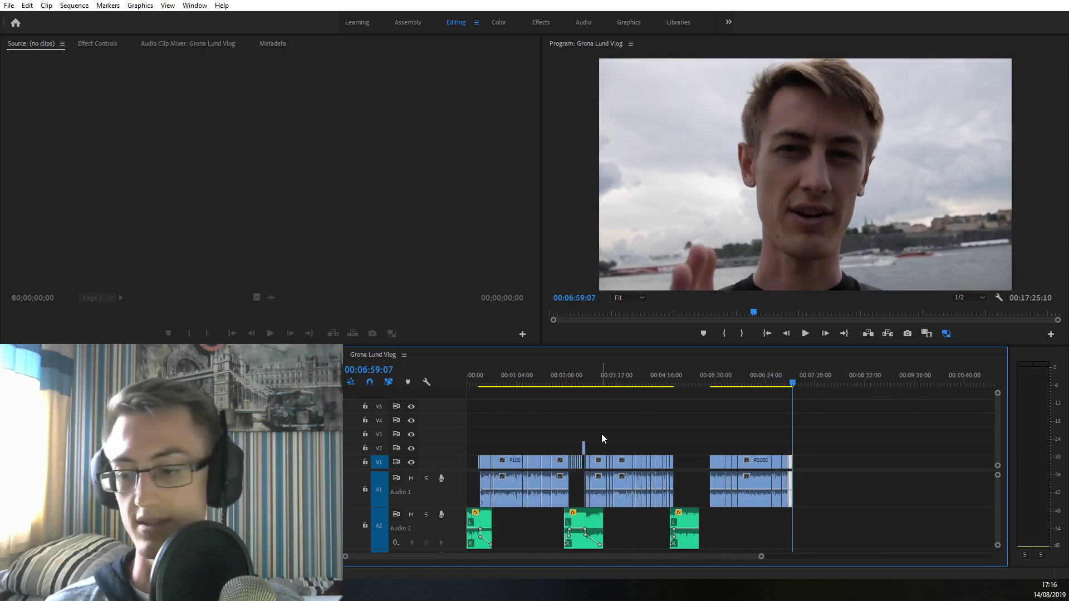
{"action": "left_click", "coordinate": [579, 381]}
{"action": "scroll", "coordinate": [594, 453], "scroll_direction": "up", "scroll_amount": 6}
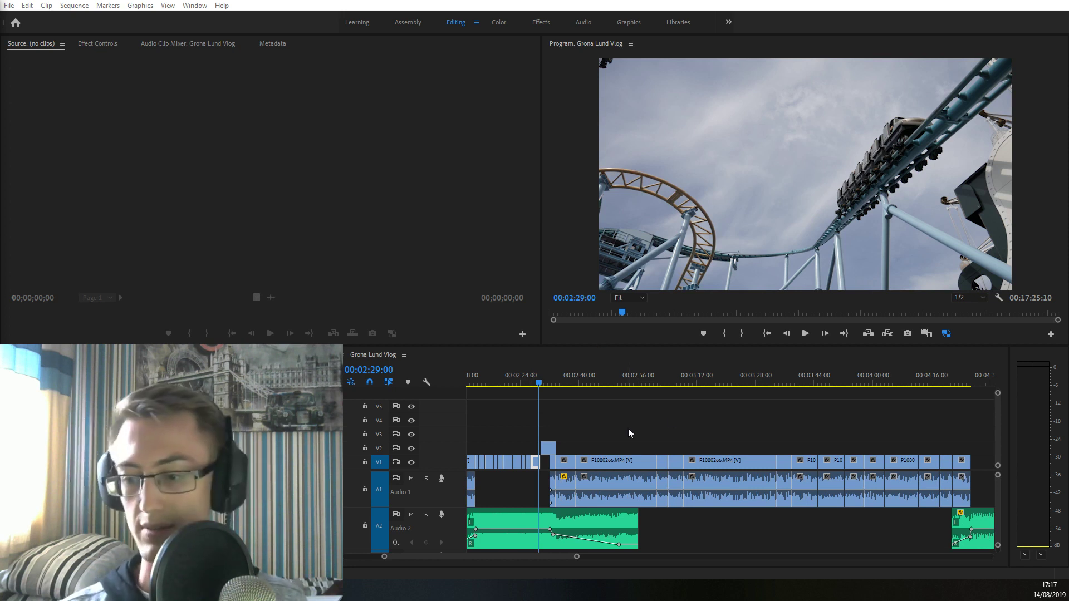
{"action": "scroll", "coordinate": [613, 440], "scroll_direction": "down", "scroll_amount": 4}
{"action": "scroll", "coordinate": [847, 462], "scroll_direction": "up", "scroll_amount": 3, "text": "alt"}
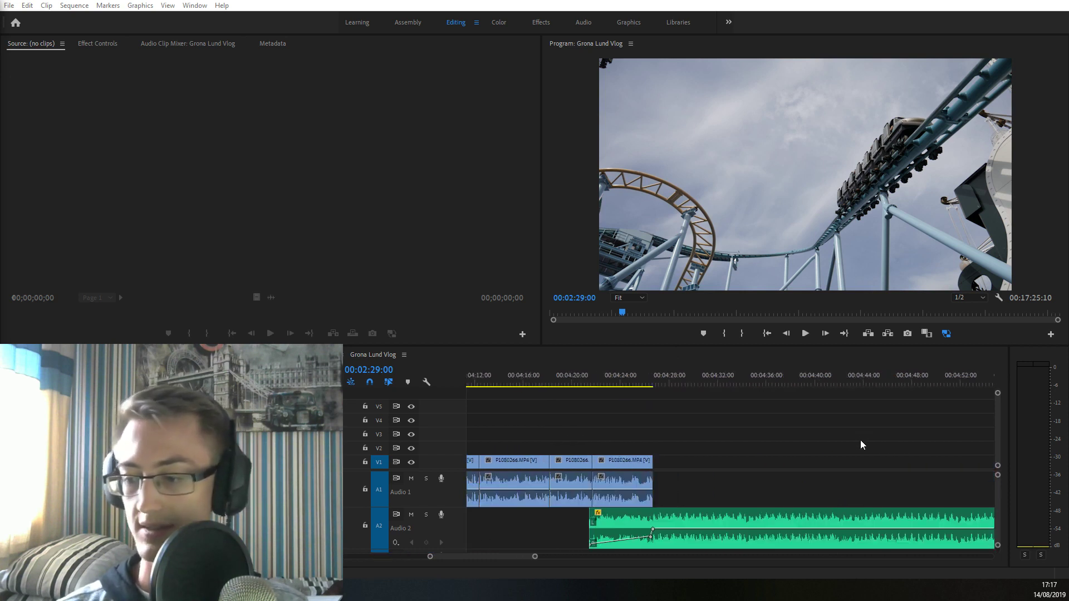
{"action": "left_click", "coordinate": [637, 374]}
{"action": "scroll", "coordinate": [712, 443], "scroll_direction": "up", "scroll_amount": 2, "text": "alt"}
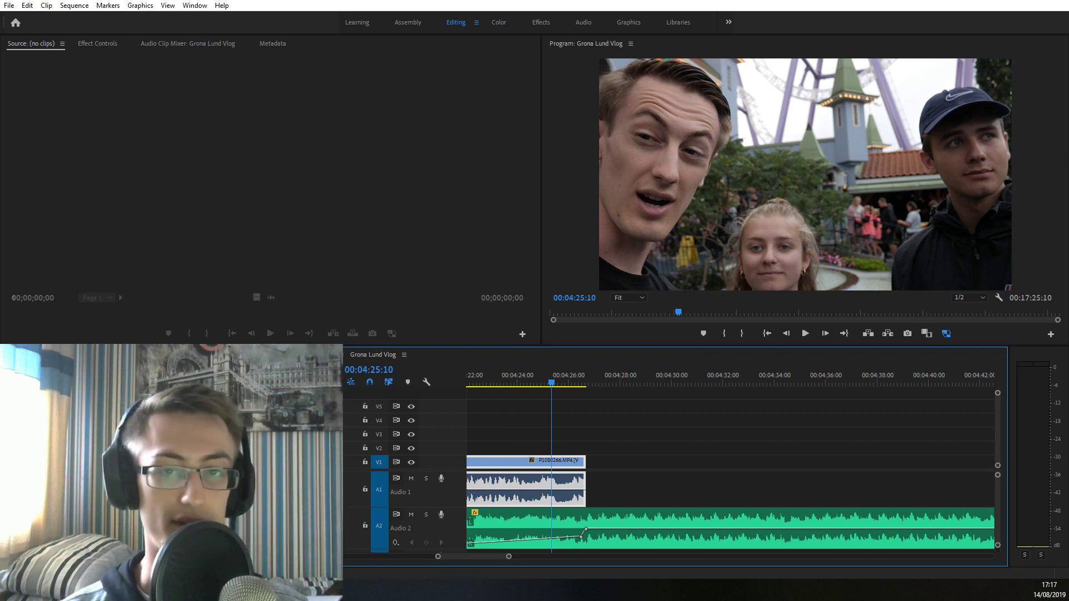
Switch to File Explorer, paste IMG_2292.mp4 into the Fun House folder, and return to the sequence
{"action": "key", "text": "alt+Tab"}
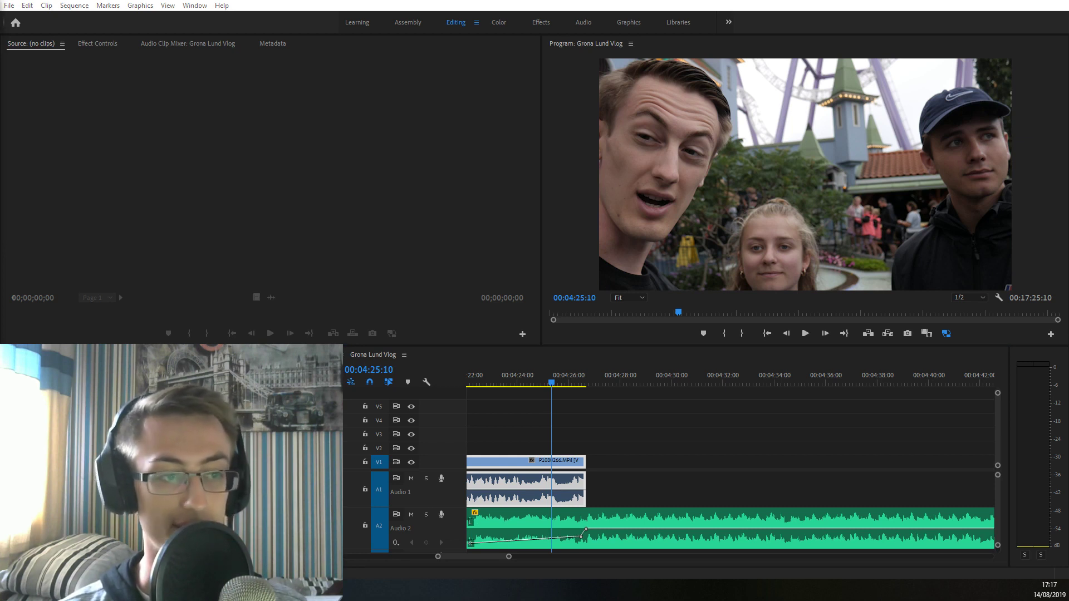
{"action": "key", "text": "alt+Tab"}
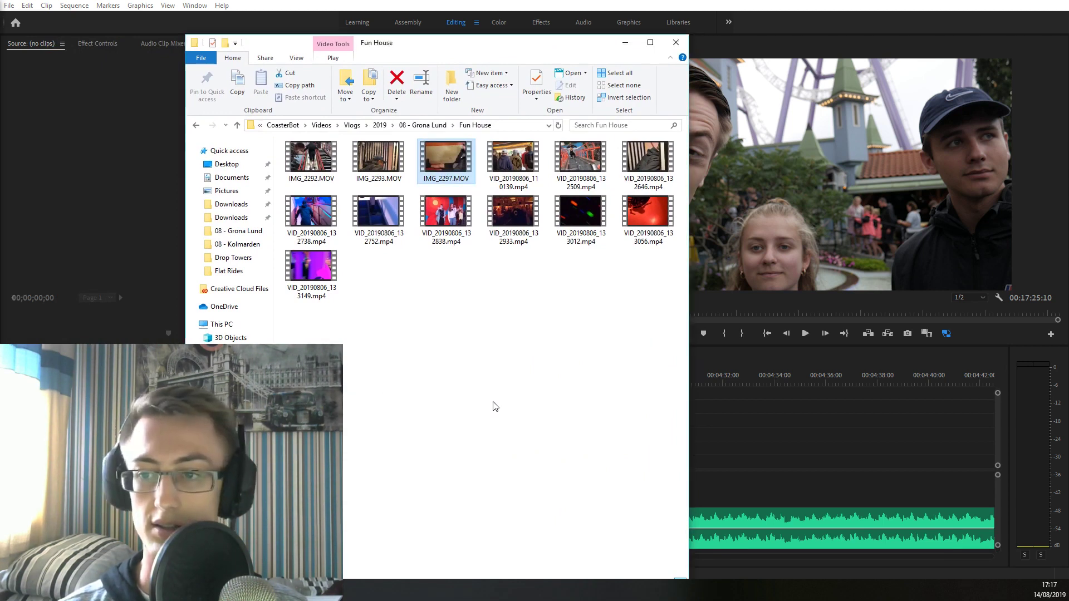
{"action": "key", "text": "ctrl+v"}
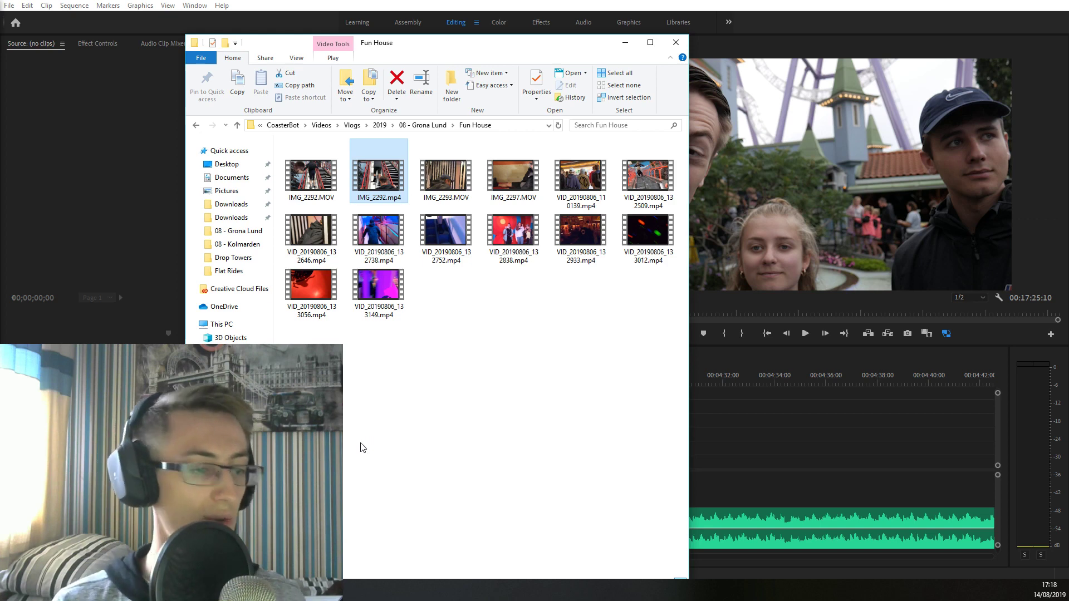
{"action": "left_click", "coordinate": [821, 435]}
{"action": "scroll", "coordinate": [597, 472], "scroll_direction": "down", "scroll_amount": 10}
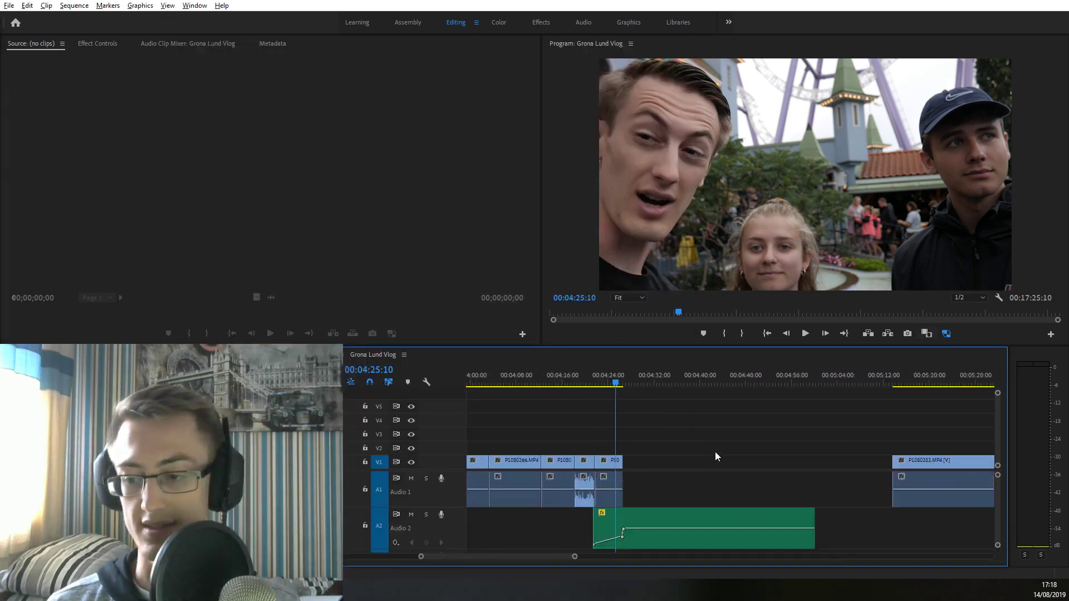
Switch to File Explorer, paste IMG_2297.mp4 into the Fun House folder, and shift the folder window aside
{"action": "scroll", "coordinate": [700, 488], "scroll_direction": "down", "scroll_amount": 3}
{"action": "scroll", "coordinate": [560, 493], "scroll_direction": "down", "scroll_amount": 3}
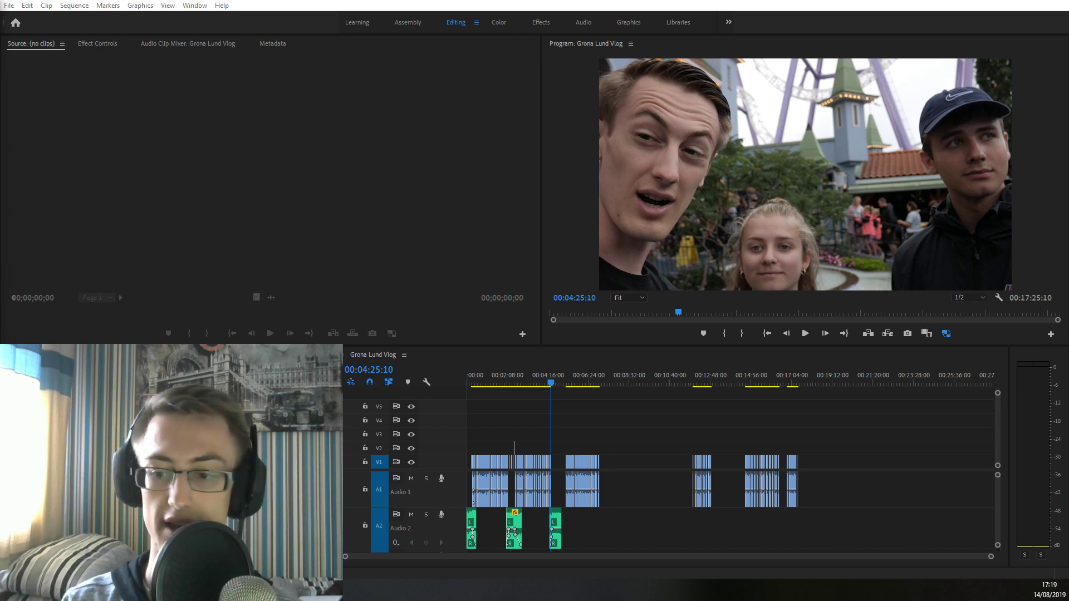
{"action": "left_click", "coordinate": [507, 442]}
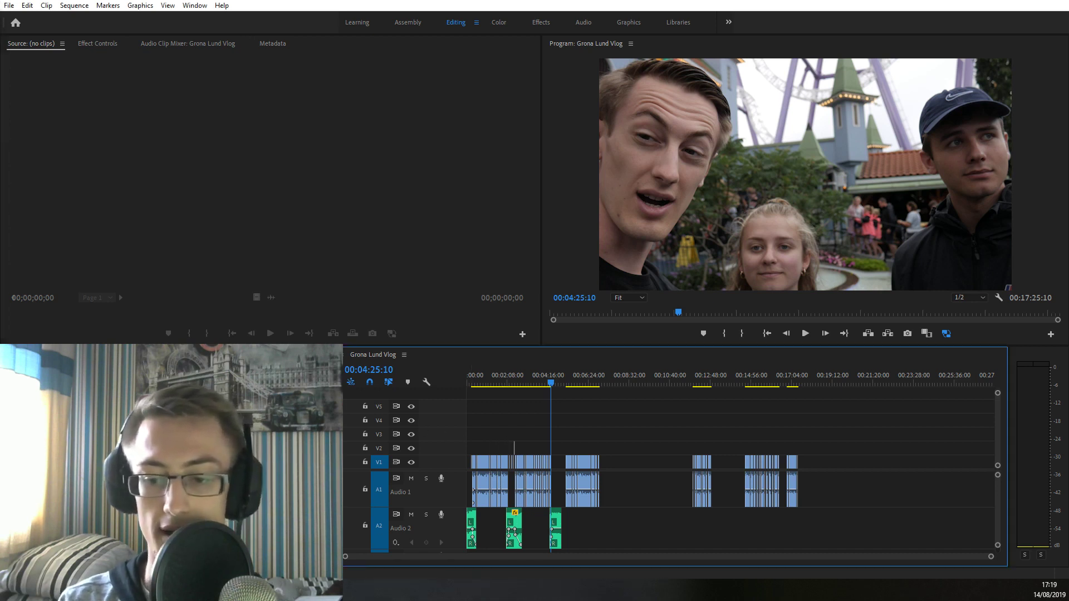
{"action": "key", "text": "alt+Tab"}
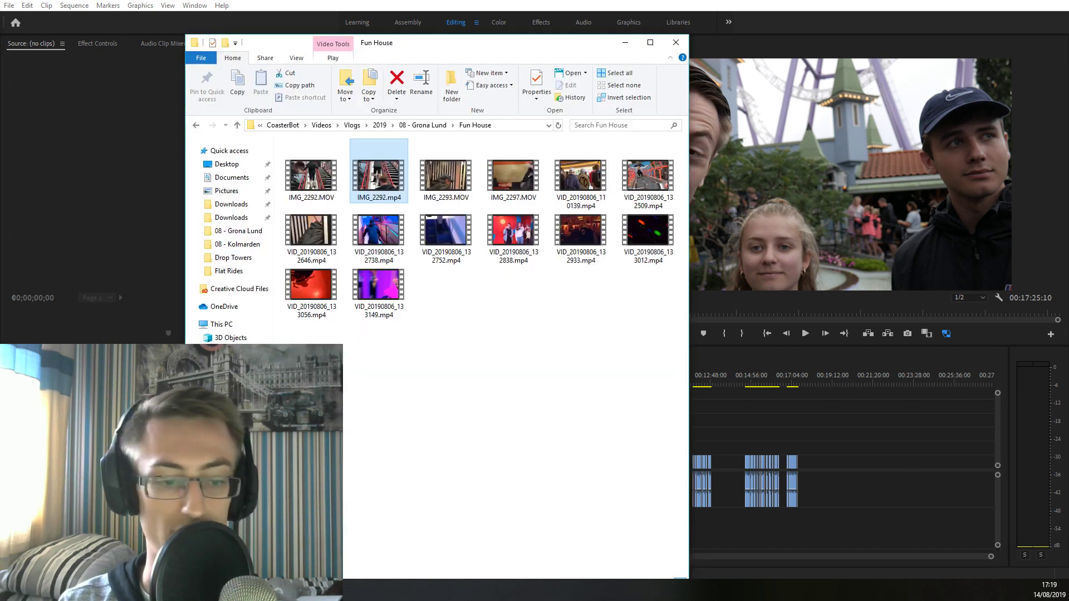
{"action": "key", "text": "ctrl+v"}
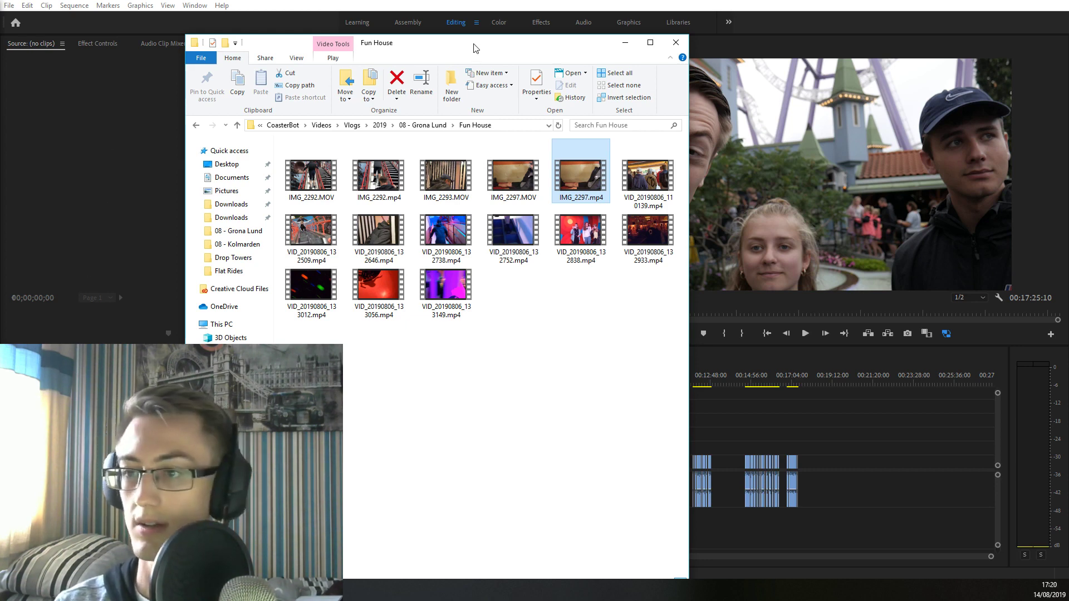
{"action": "left_click_drag", "start_coordinate": [473, 46], "coordinate": [365, 43]}
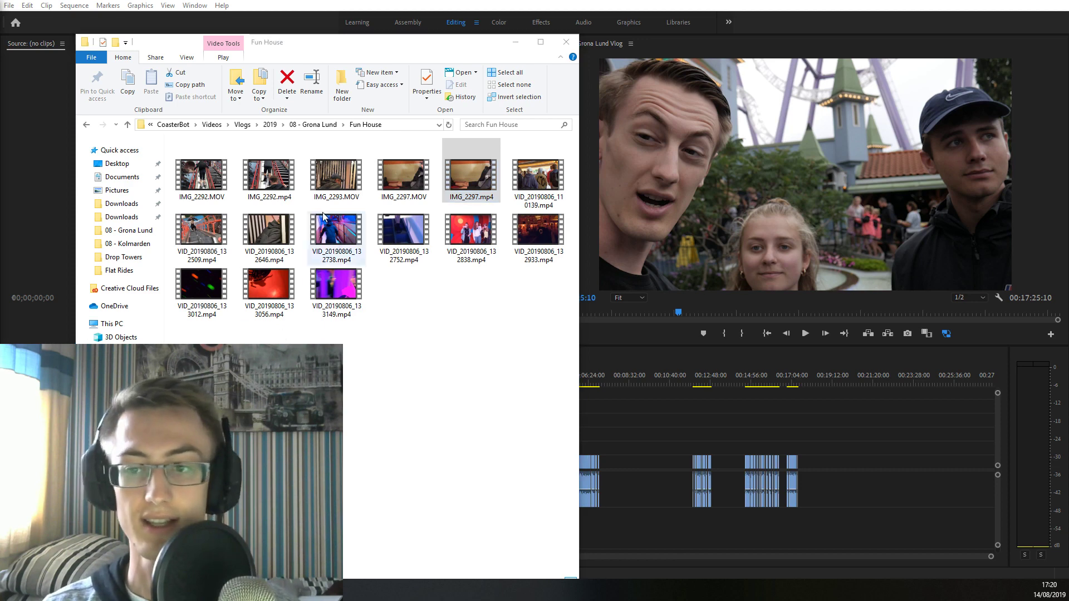
{"action": "left_click", "coordinate": [375, 350]}
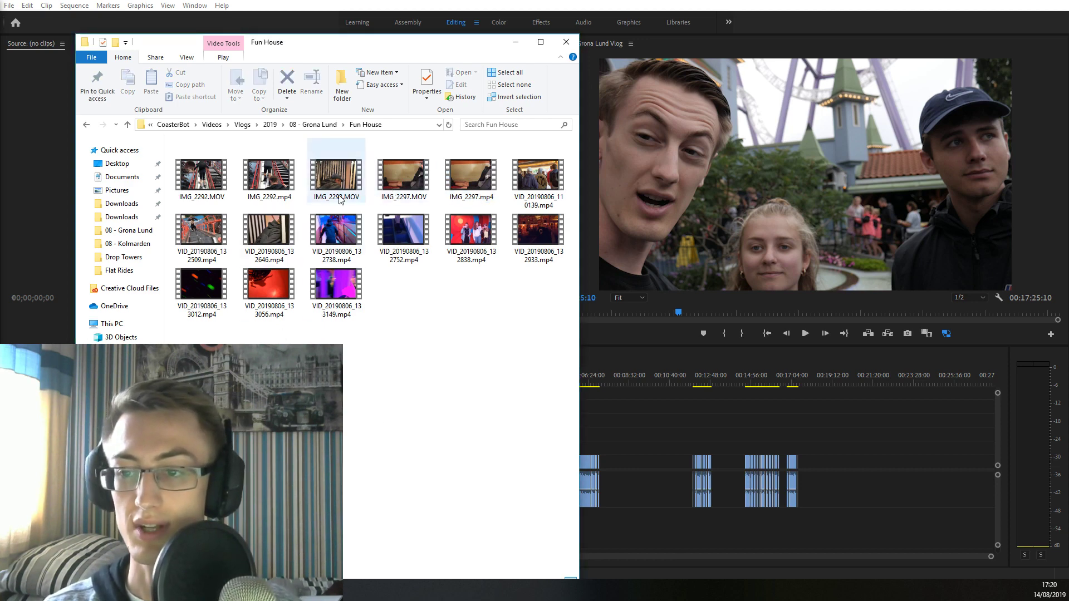
Play IMG_2293.MOV from the Fun House folder, skip ahead to its final section, pause it and close the player
{"action": "double_click", "coordinate": [329, 179]}
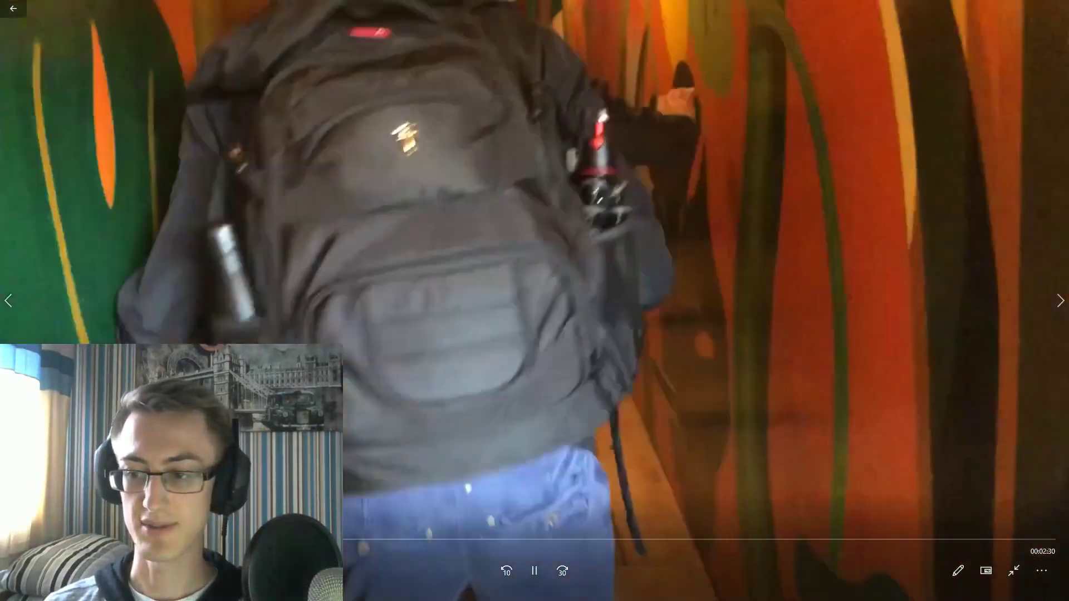
{"action": "left_click_drag", "start_coordinate": [252, 538], "coordinate": [827, 509]}
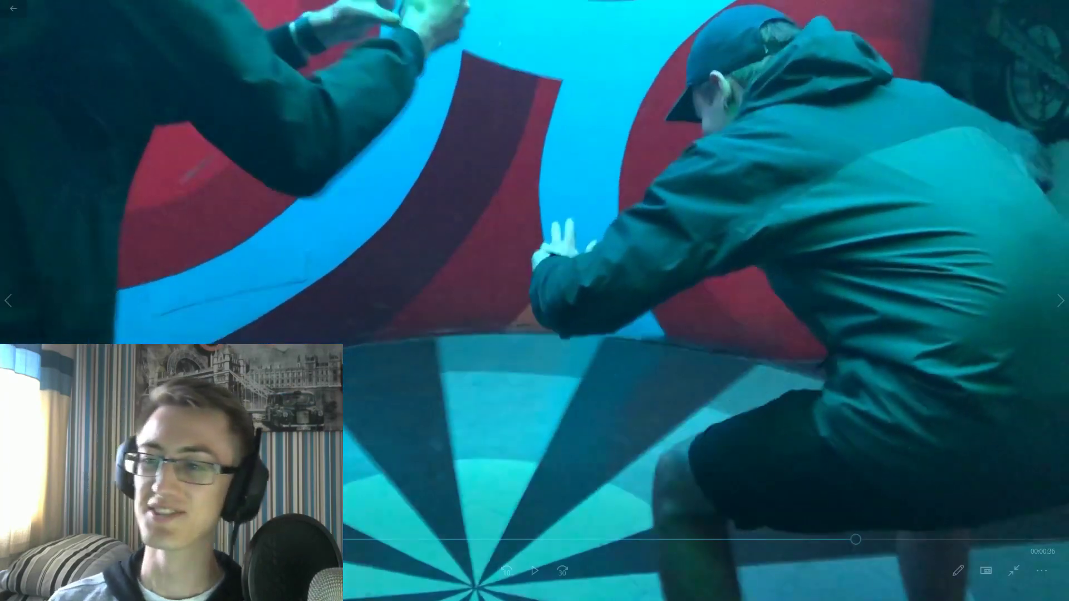
{"action": "key", "text": "space"}
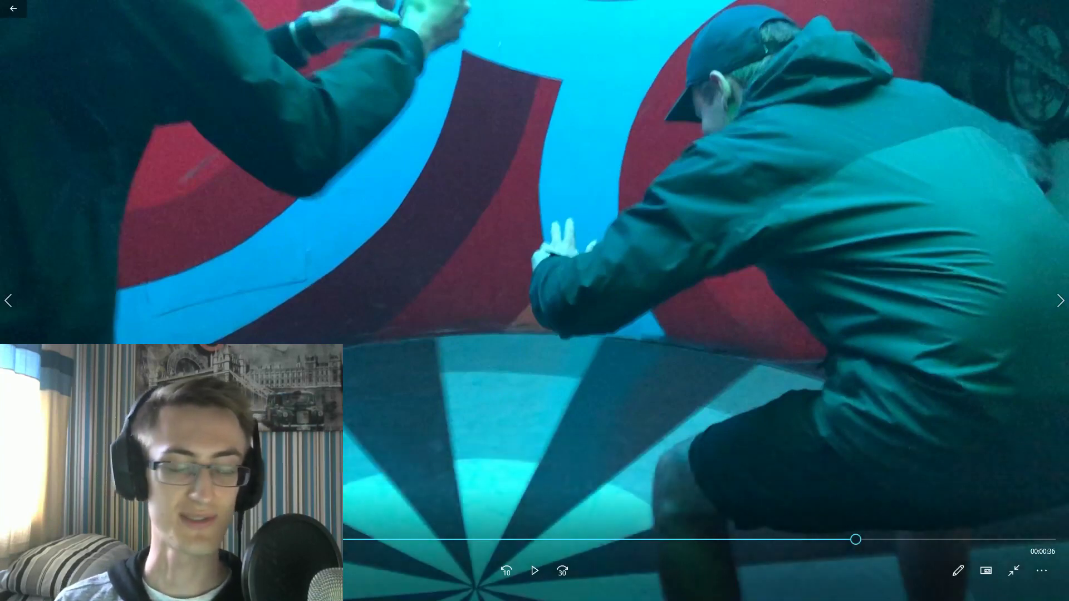
{"action": "left_click", "coordinate": [479, 378]}
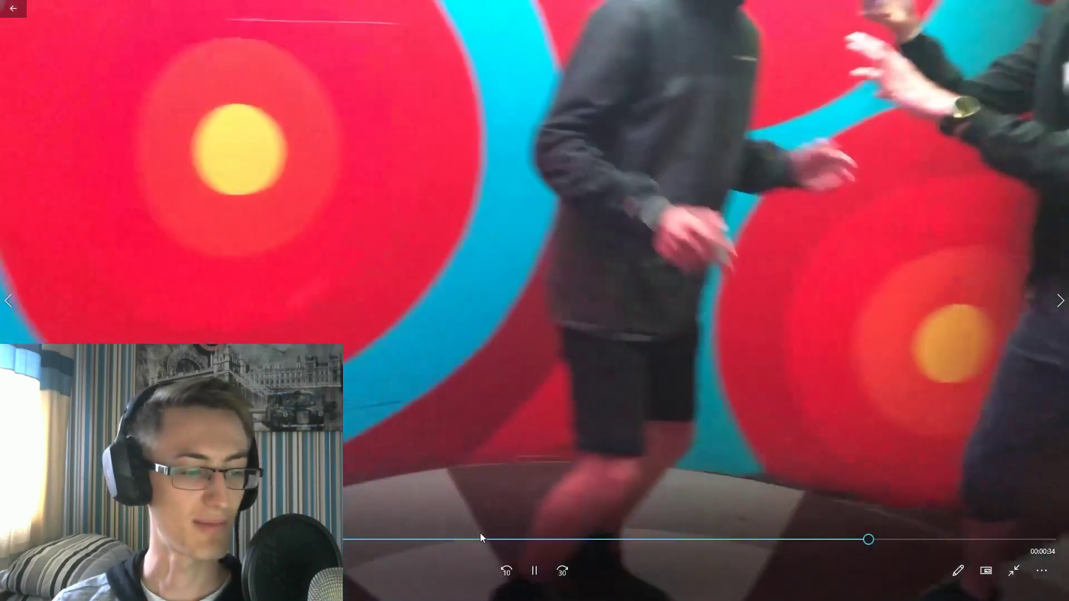
{"action": "left_click", "coordinate": [479, 529]}
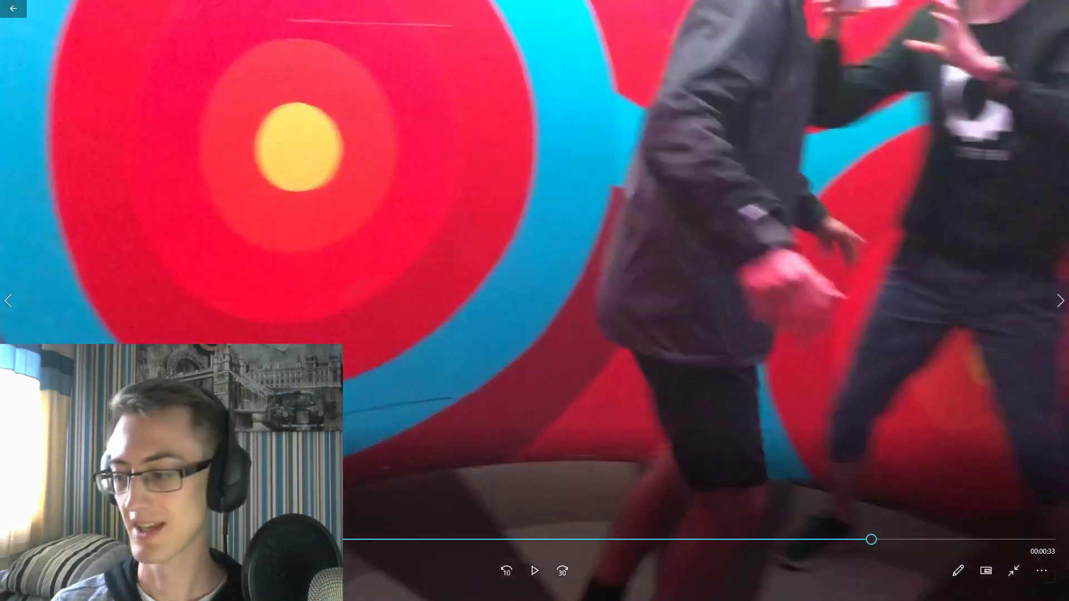
{"action": "left_click", "coordinate": [1014, 576]}
{"action": "left_click", "coordinate": [1056, 8]}
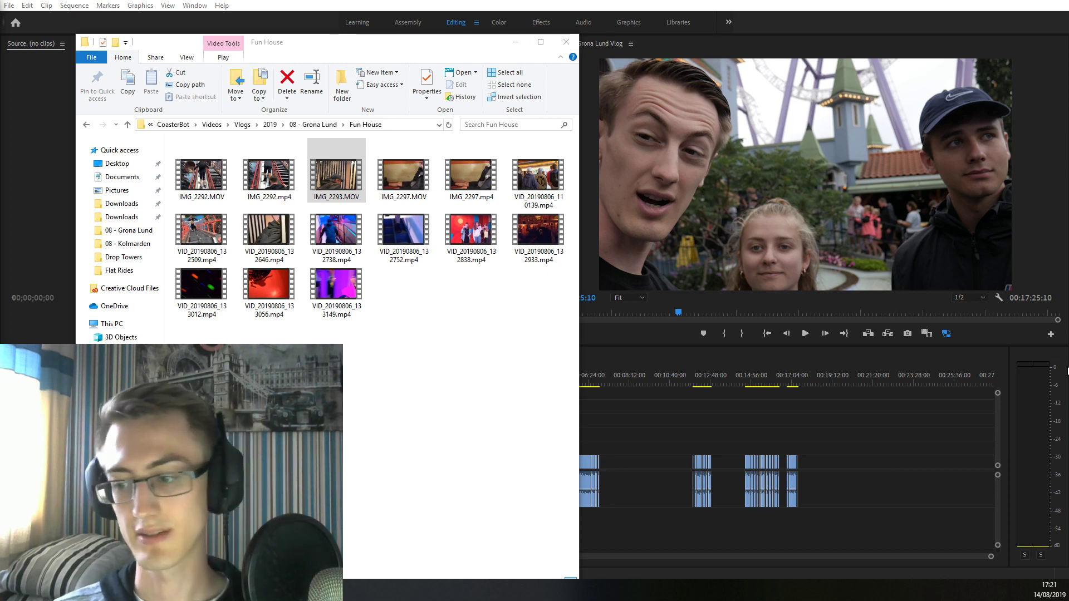
Return to the Grona Lund Vlog sequence and give the B-roll montage clips between about 00:02:12 and 00:02:34 the Rose label
{"action": "left_click", "coordinate": [714, 422]}
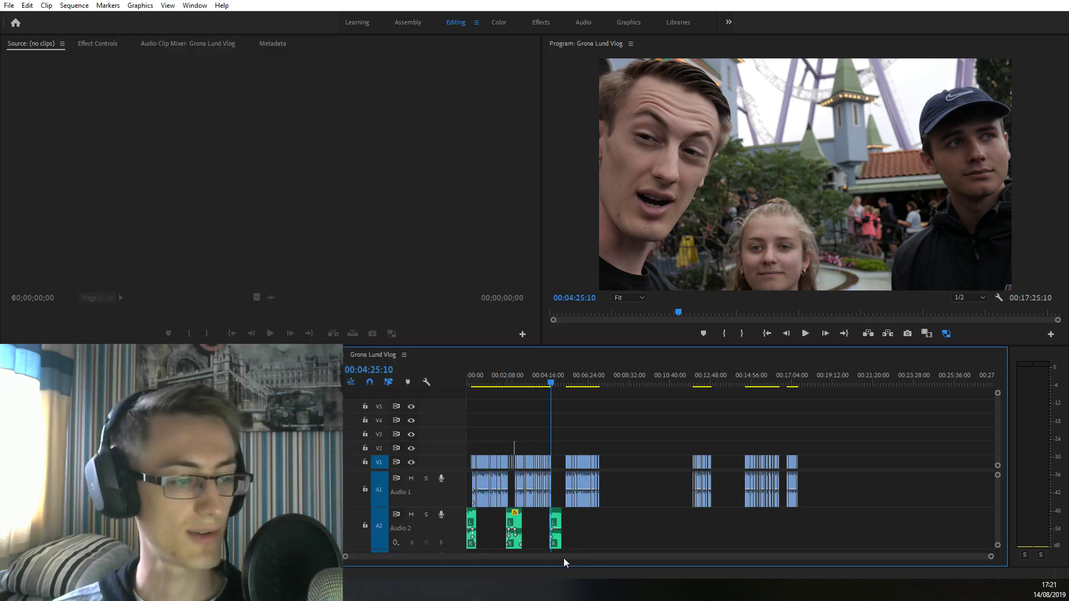
{"action": "scroll", "coordinate": [475, 508], "scroll_direction": "up", "scroll_amount": 2}
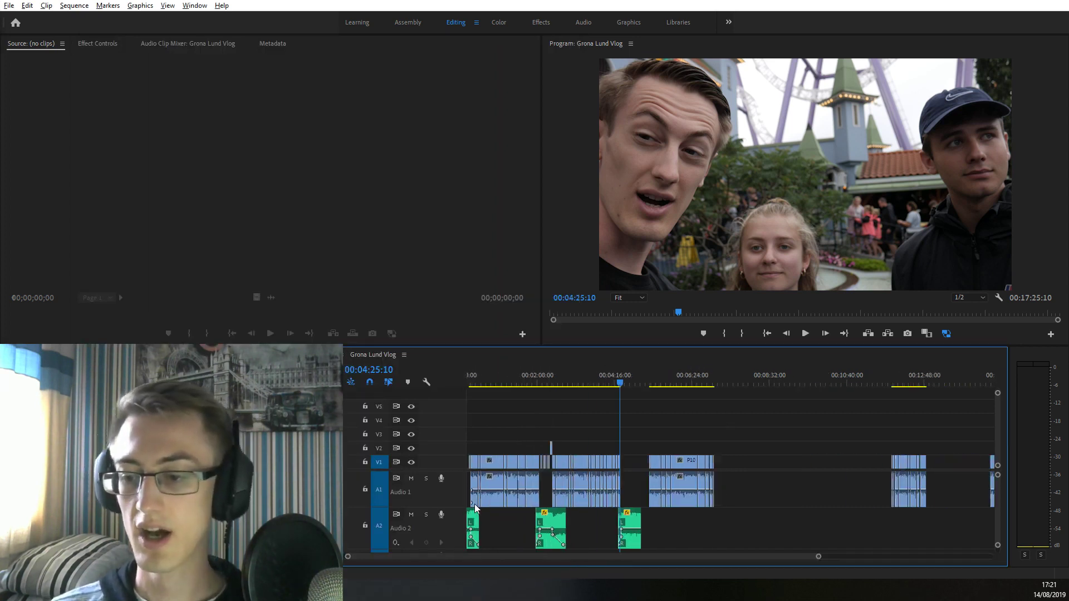
{"action": "scroll", "coordinate": [595, 489], "scroll_direction": "up", "scroll_amount": 8}
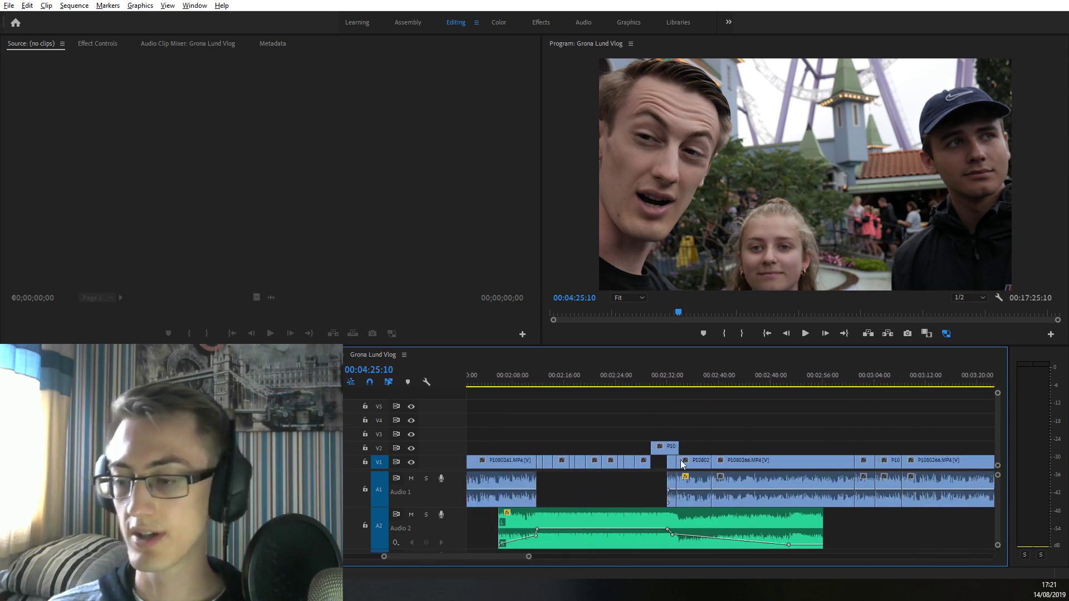
{"action": "scroll", "coordinate": [612, 466], "scroll_direction": "up", "scroll_amount": 3}
{"action": "left_click_drag", "start_coordinate": [494, 431], "coordinate": [688, 470]}
{"action": "right_click", "coordinate": [693, 447]}
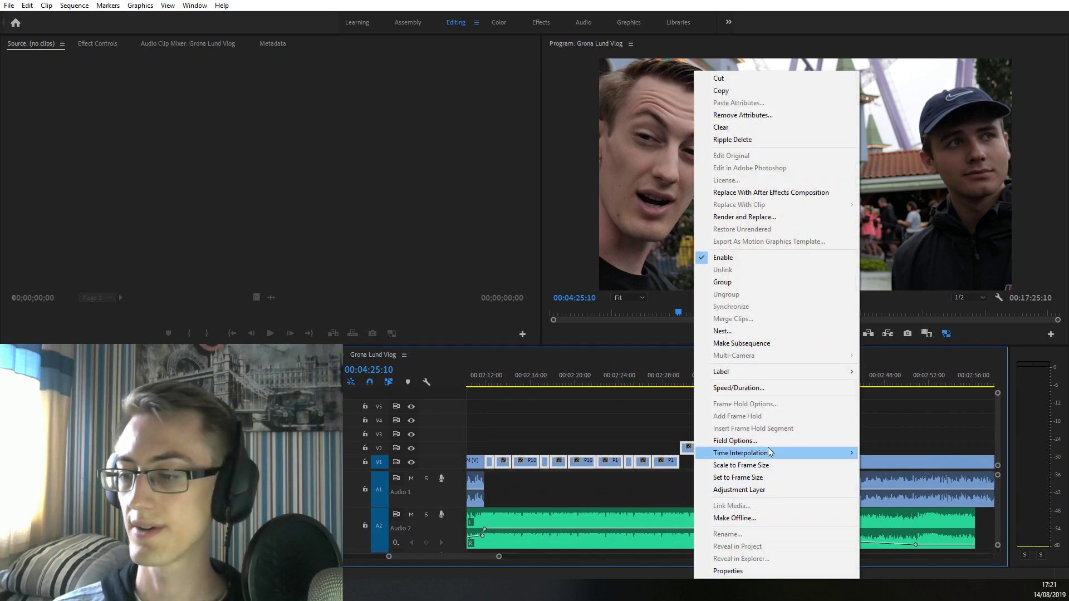
{"action": "mouse_move", "coordinate": [755, 377]}
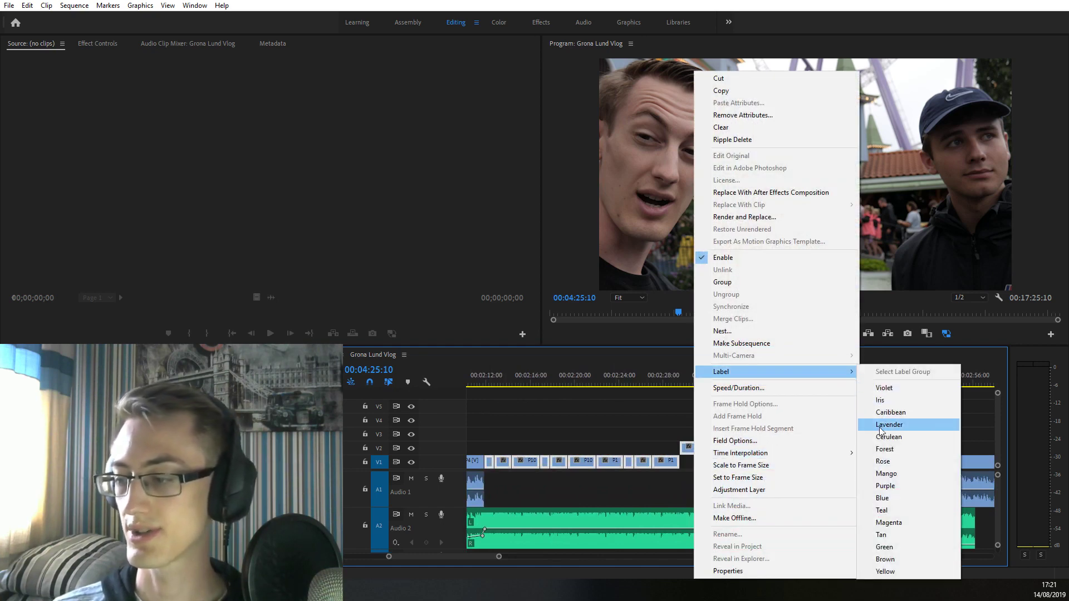
{"action": "left_click", "coordinate": [883, 463]}
{"action": "key", "text": "minus"}
{"action": "key", "text": "minus"}
{"action": "key", "text": "minus"}
{"action": "key", "text": "minus"}
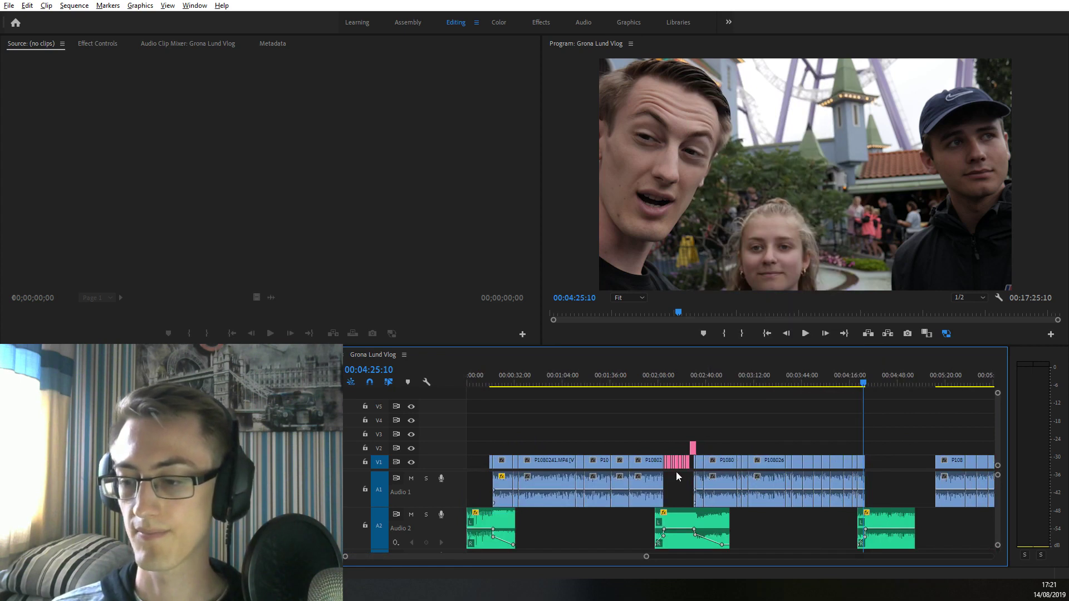
{"action": "key", "text": "alt"}
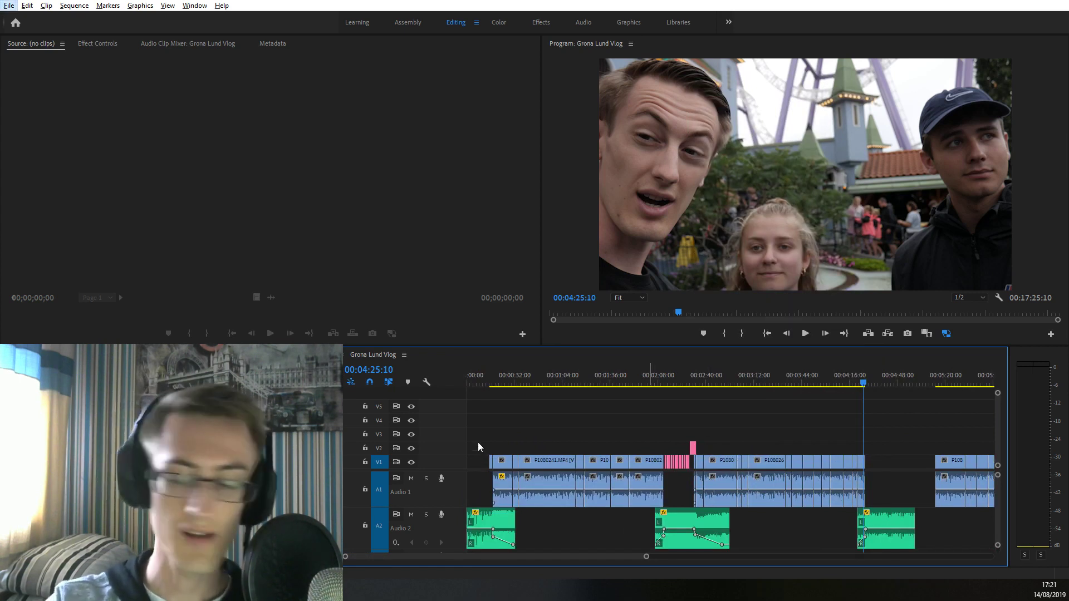
{"action": "key", "text": "alt"}
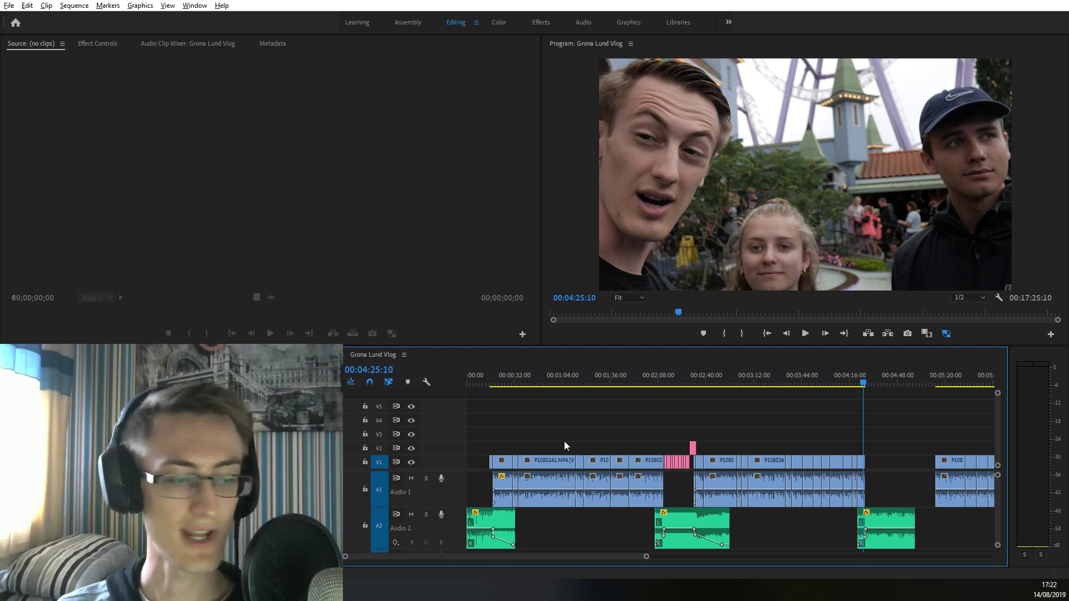
Review the montage's closing shot at about 00:02:33 and scrub the coaster shots around 00:02:26
{"action": "scroll", "coordinate": [760, 432], "scroll_direction": "up", "scroll_amount": 6}
{"action": "left_click", "coordinate": [682, 384]}
{"action": "scroll", "coordinate": [687, 438], "scroll_direction": "up", "scroll_amount": 6}
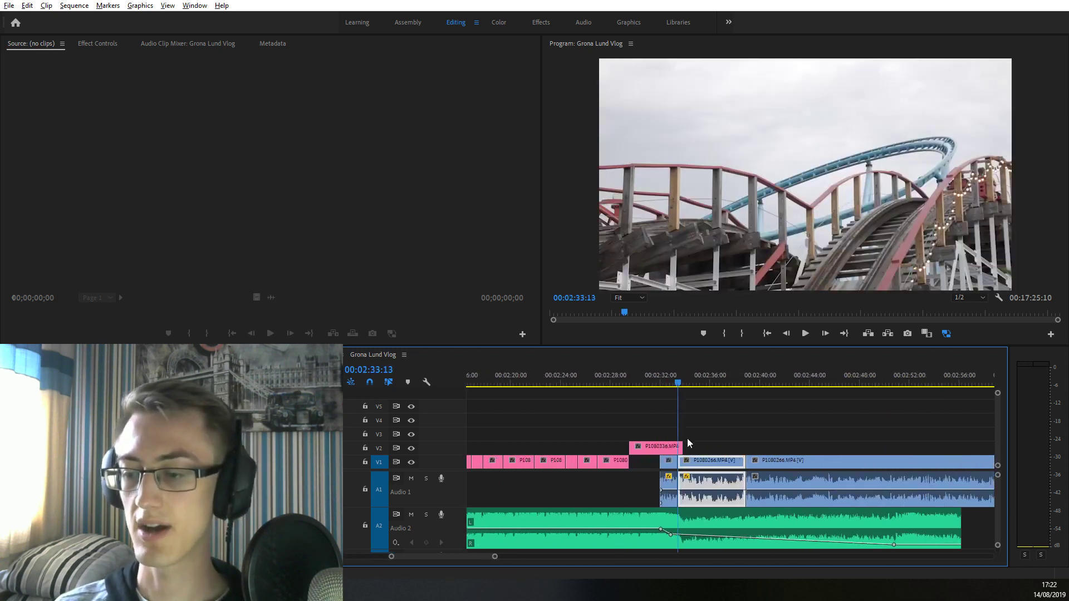
{"action": "scroll", "coordinate": [647, 444], "scroll_direction": "down", "scroll_amount": 3}
{"action": "left_click", "coordinate": [677, 382]}
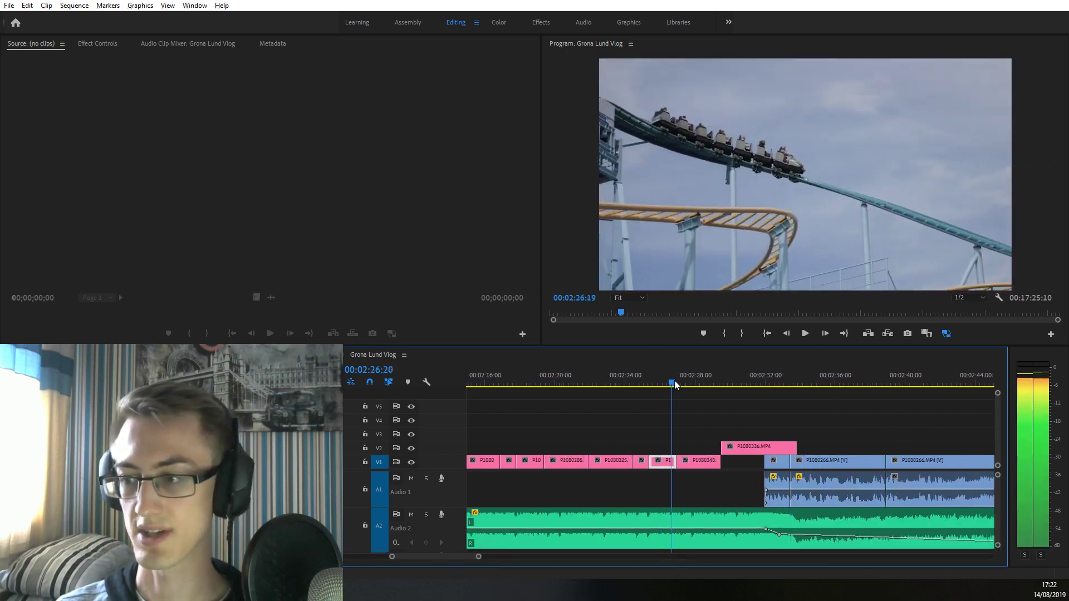
Scrub through the coaster clip P1080348.MP4 from about 00:02:27 to 00:02:28:11 to examine its motion
{"action": "left_click", "coordinate": [692, 383]}
{"action": "scroll", "coordinate": [553, 484], "scroll_direction": "up", "scroll_amount": 3}
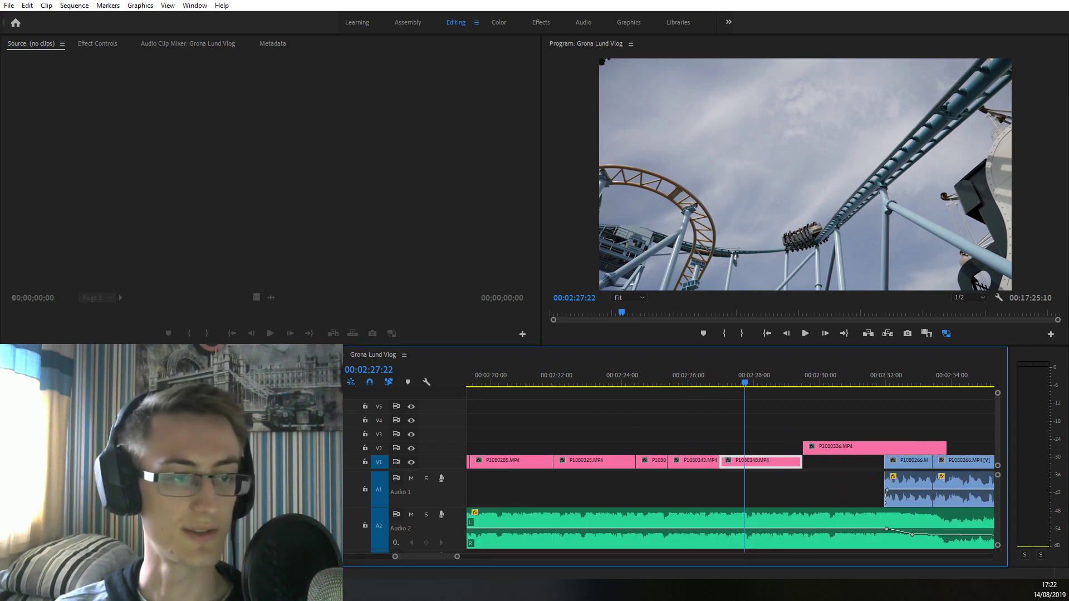
{"action": "left_click", "coordinate": [748, 387]}
{"action": "left_click", "coordinate": [753, 383]}
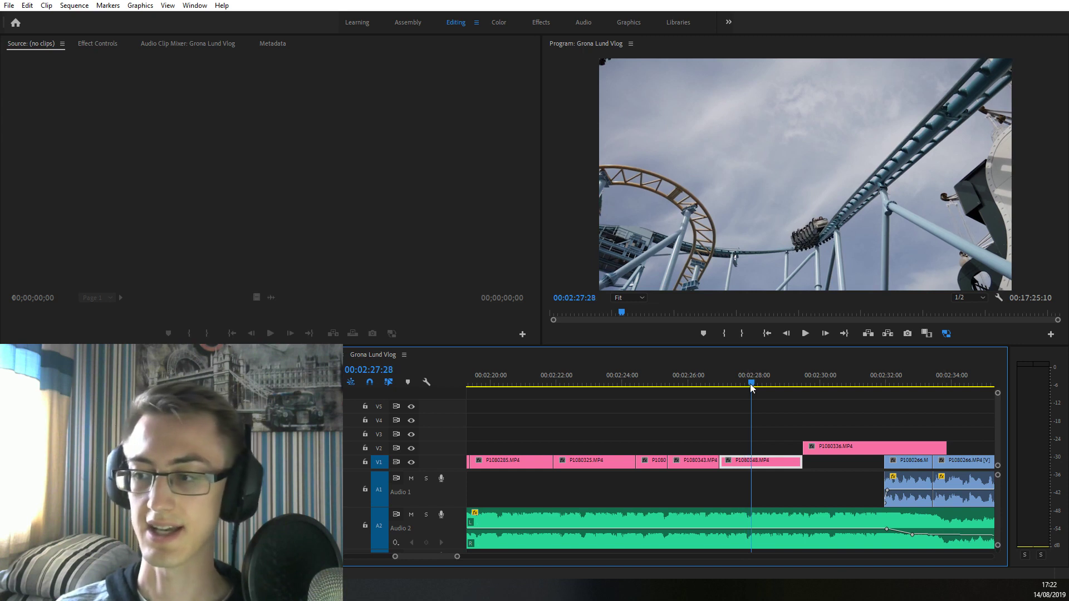
{"action": "key", "text": "minus"}
{"action": "key", "text": "minus"}
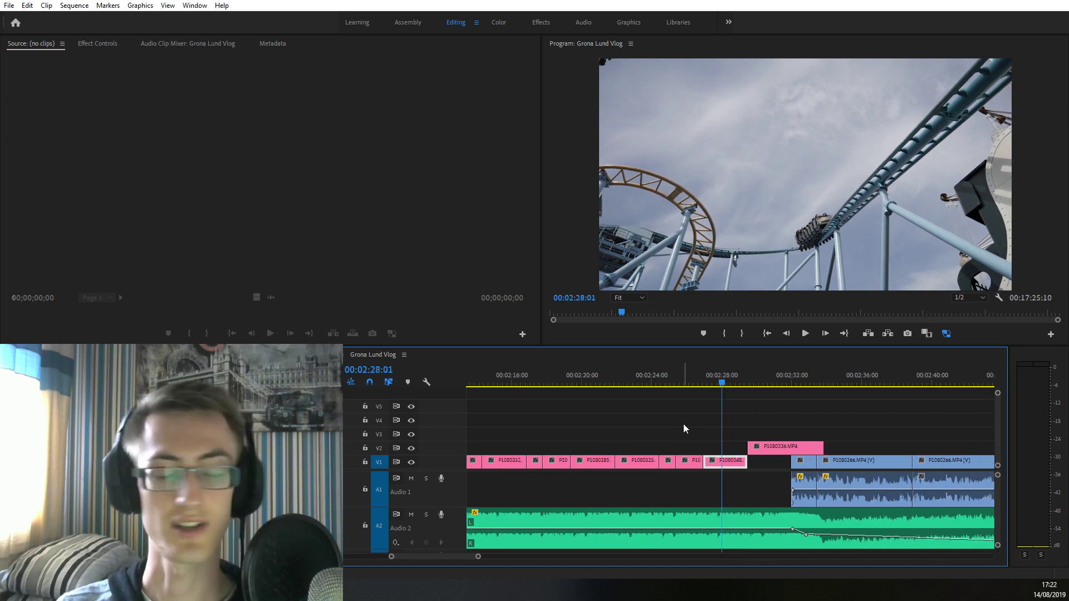
{"action": "left_click", "coordinate": [728, 383]}
{"action": "key", "text": "equal"}
{"action": "key", "text": "equal"}
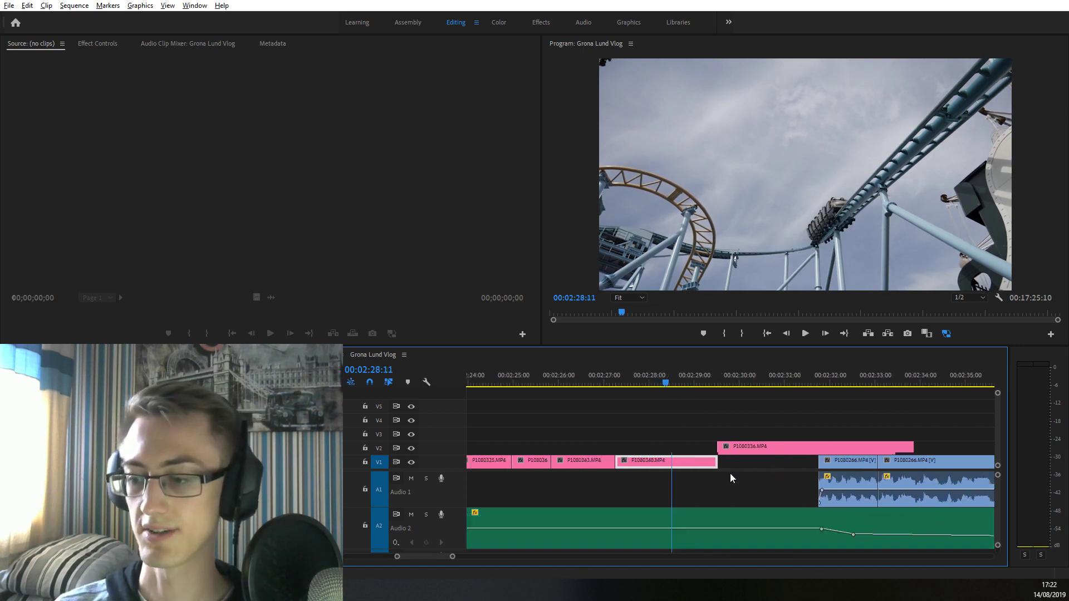
{"action": "key", "text": "minus"}
{"action": "key", "text": "minus"}
{"action": "key", "text": "minus"}
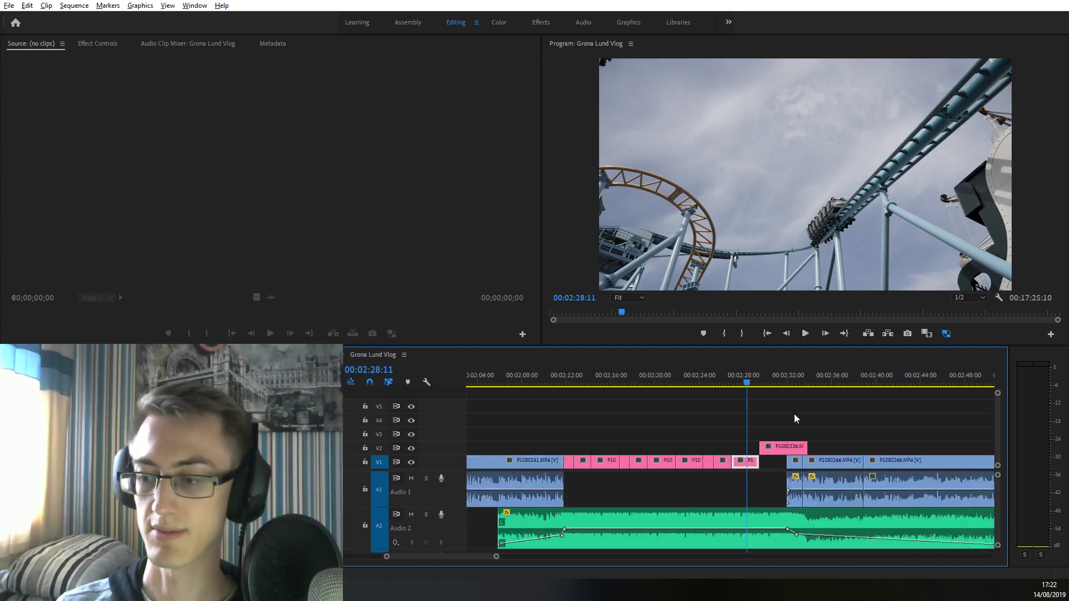
Review the talking clip before the montage at about 00:02:11, the opening boat shot at 00:00:16, and the talking clip at 00:02:40
{"action": "left_click_drag", "start_coordinate": [657, 376], "coordinate": [679, 375]}
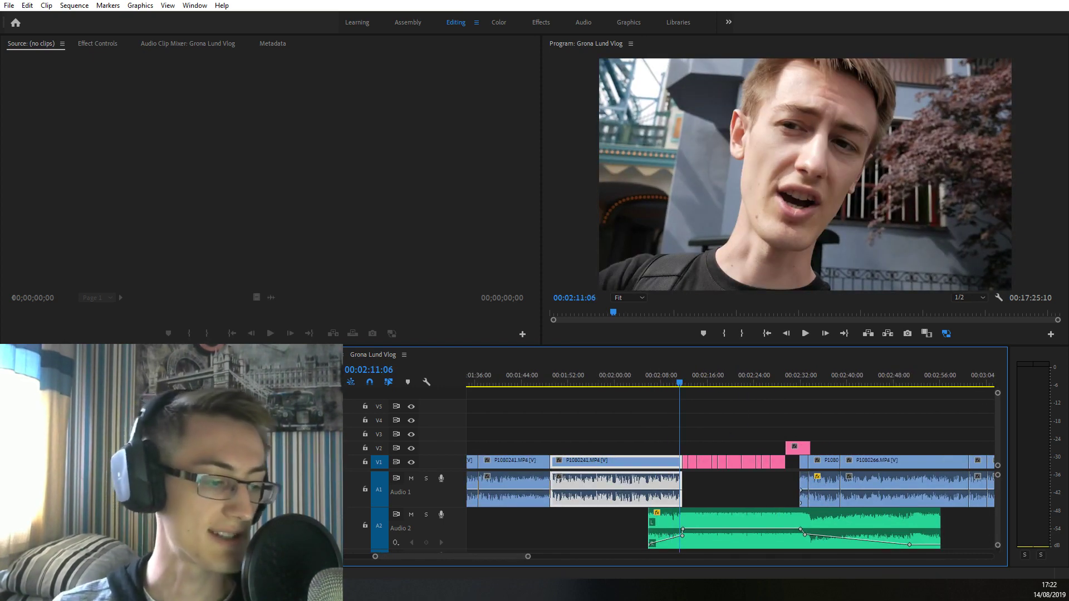
{"action": "left_click_drag", "start_coordinate": [491, 556], "coordinate": [426, 556]}
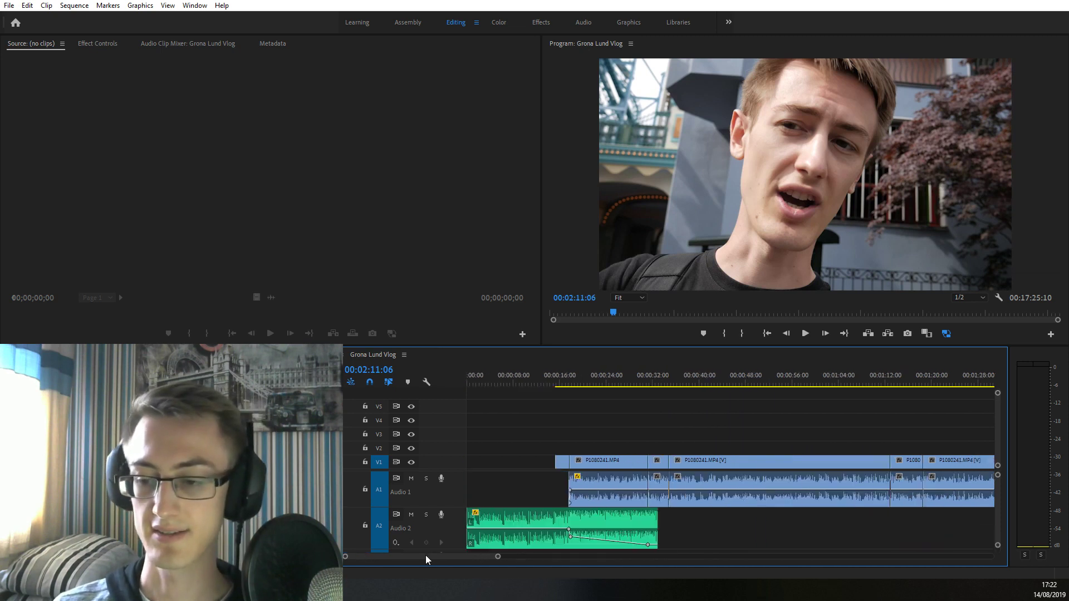
{"action": "left_click", "coordinate": [562, 375]}
{"action": "key", "text": "minus"}
{"action": "key", "text": "minus"}
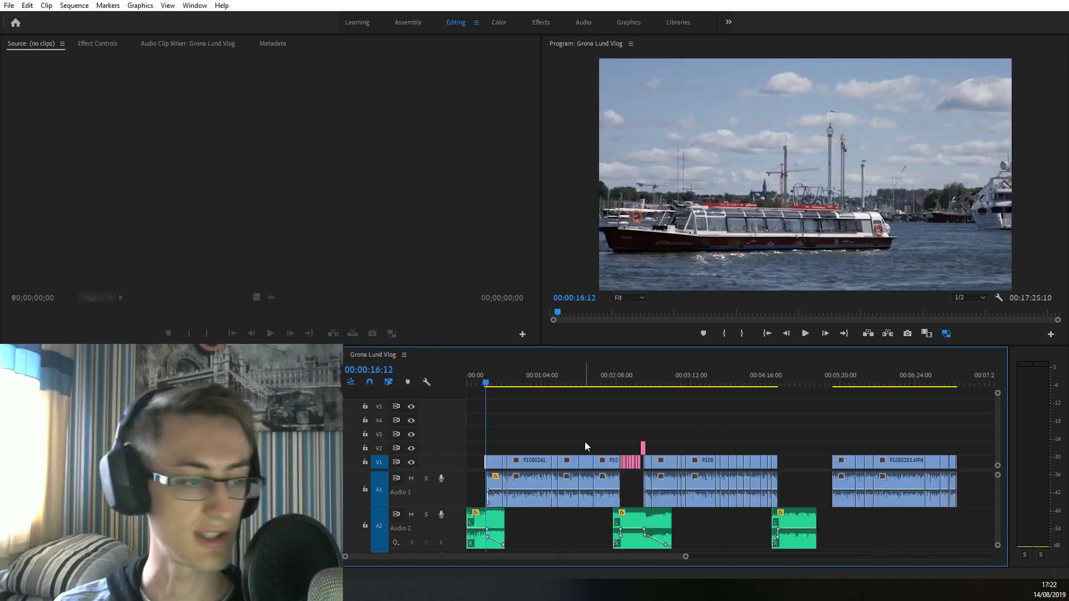
{"action": "left_click", "coordinate": [655, 460]}
{"action": "key", "text": "equal"}
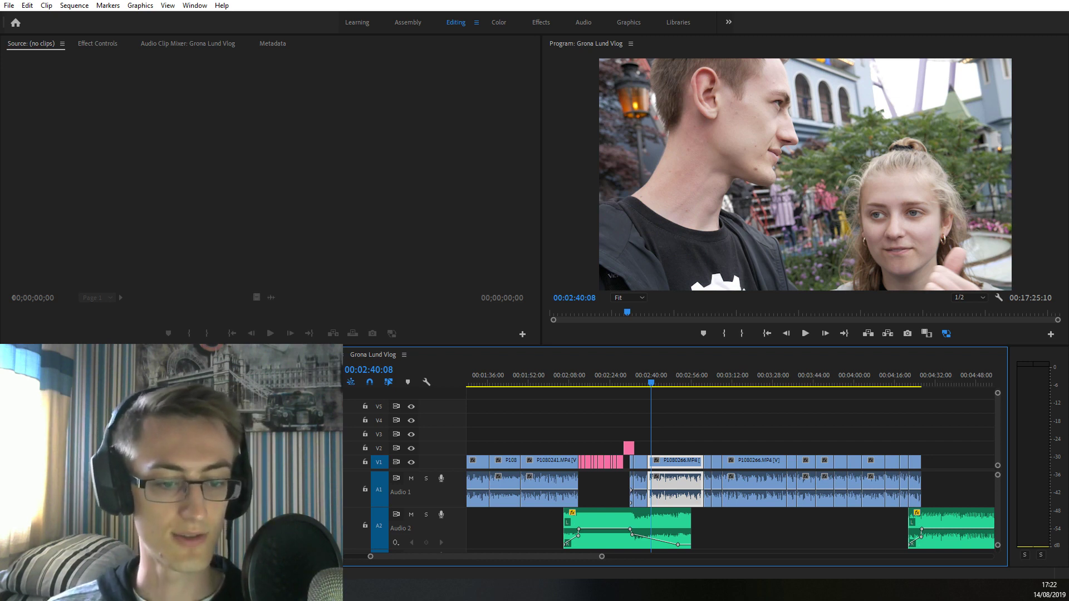
Switch to Adobe Media Encoder and add IMG_2293.MOV from the Fun House folder to the encoding queue
{"action": "key", "text": "alt+Tab"}
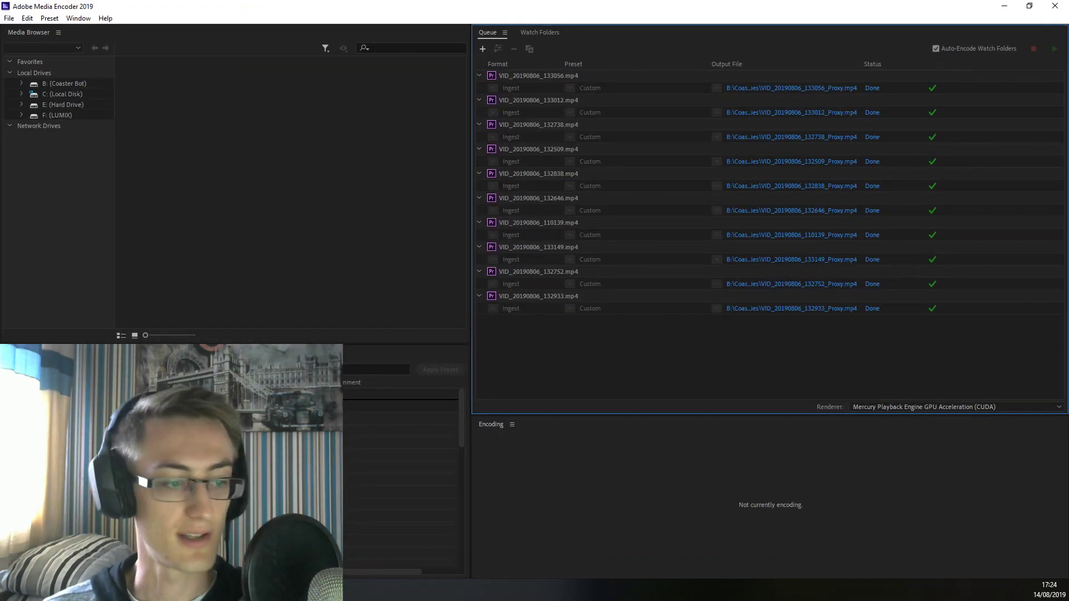
{"action": "left_click", "coordinate": [323, 589]}
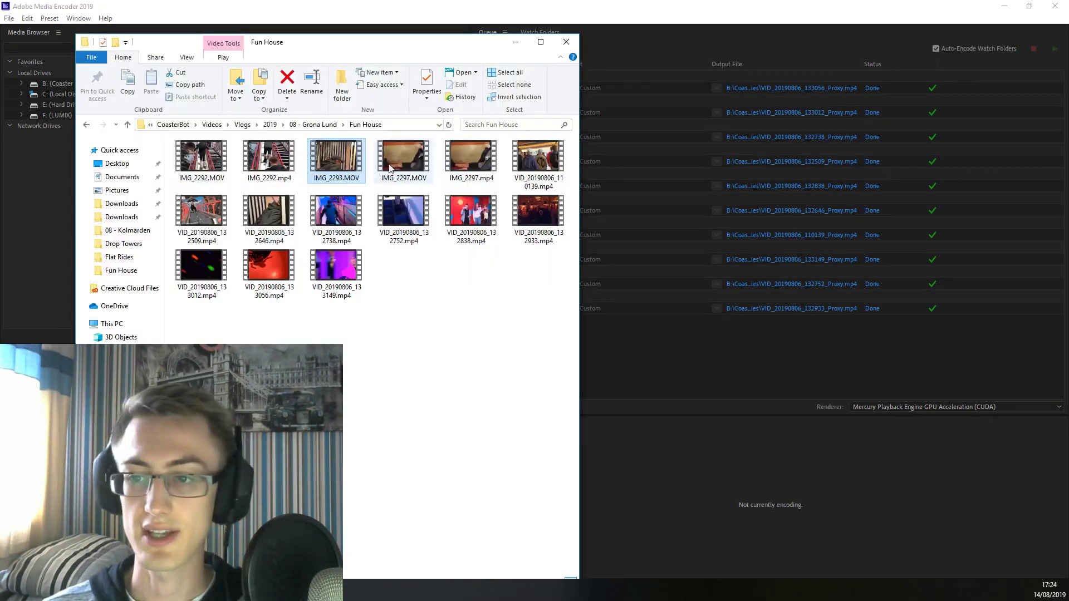
{"action": "left_click_drag", "start_coordinate": [390, 167], "coordinate": [590, 320]}
{"action": "left_click_drag", "start_coordinate": [477, 47], "coordinate": [309, 64]}
{"action": "left_click", "coordinate": [629, 356]}
{"action": "left_click", "coordinate": [628, 333]}
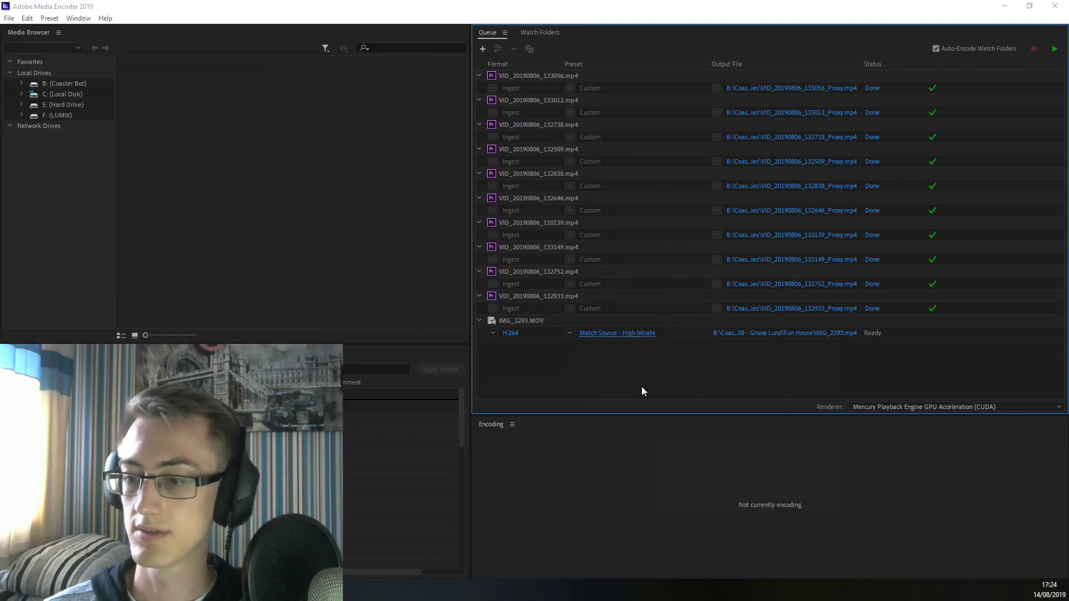
{"action": "left_click", "coordinate": [814, 510]}
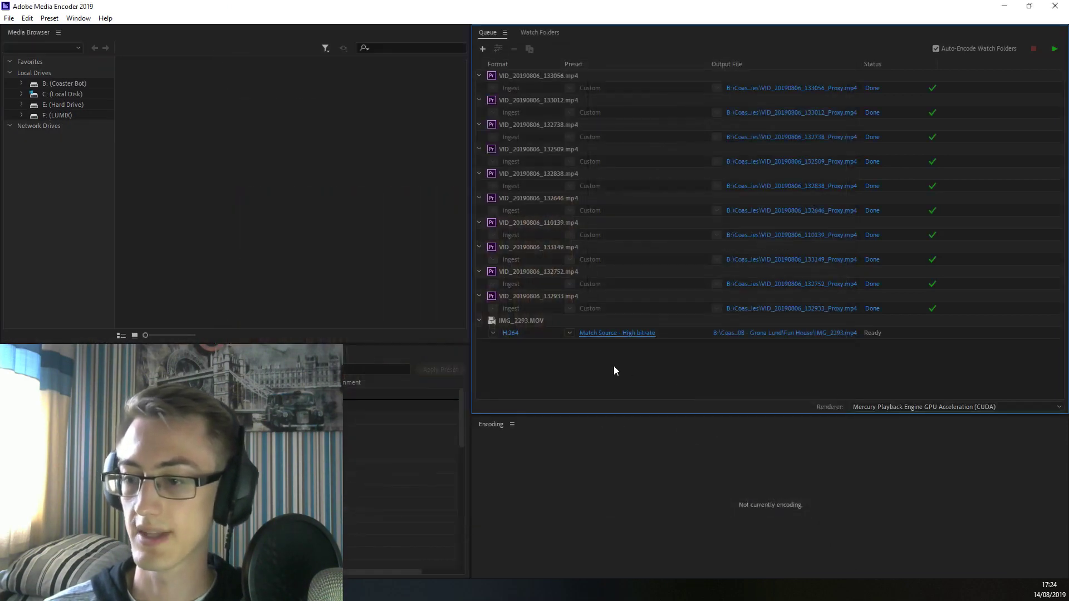
Try to set IMG_2293.MOV's export preset to YouTube 1080p Full HD and open its output file name
{"action": "left_click", "coordinate": [569, 333]}
{"action": "left_click", "coordinate": [657, 350]}
{"action": "left_click", "coordinate": [651, 335]}
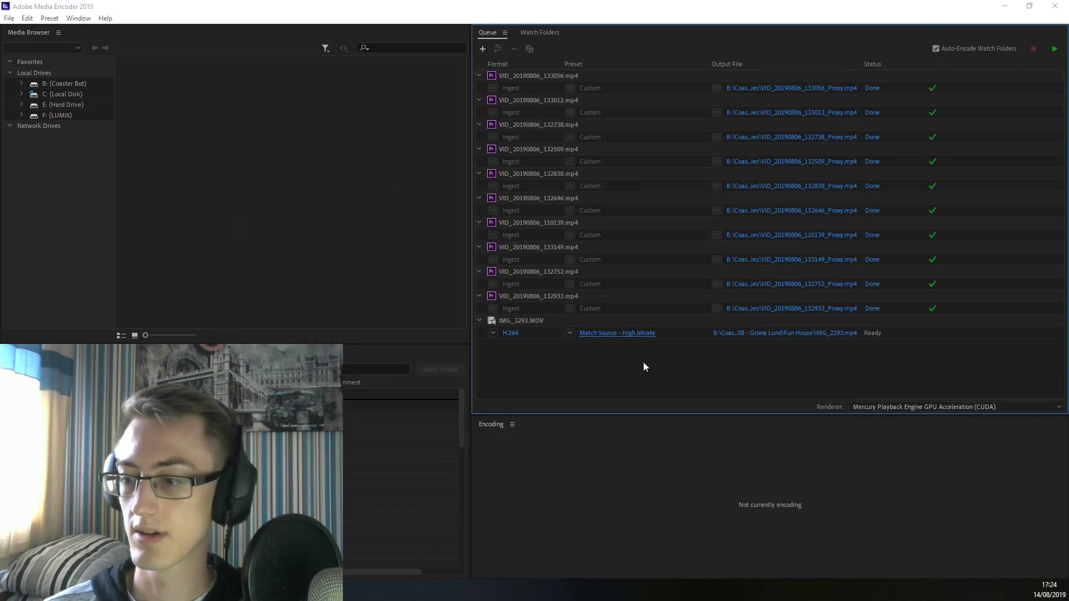
{"action": "left_click", "coordinate": [702, 119]}
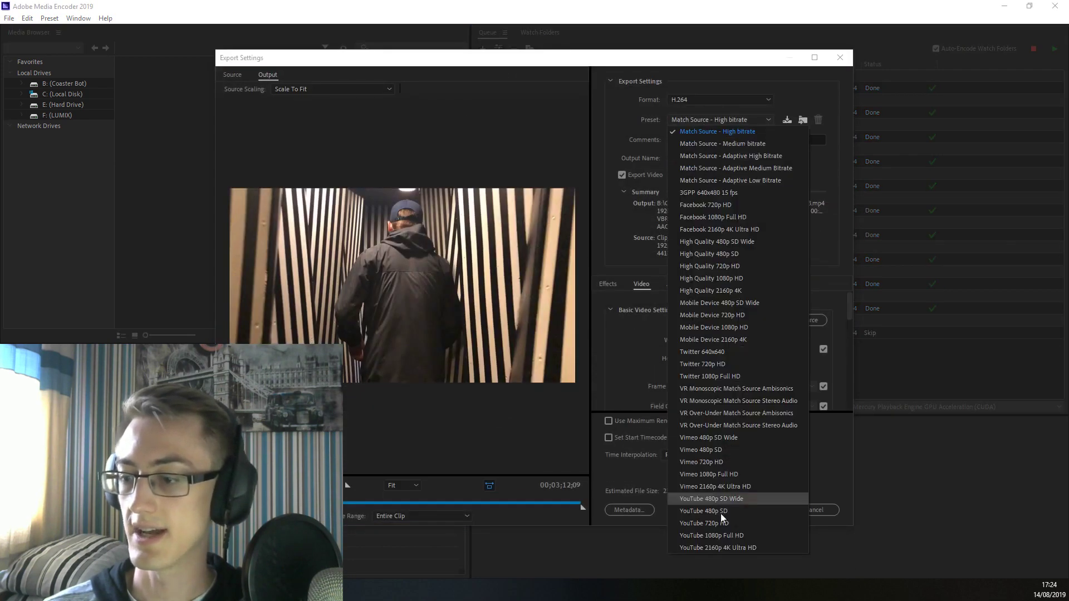
{"action": "left_click", "coordinate": [718, 535]}
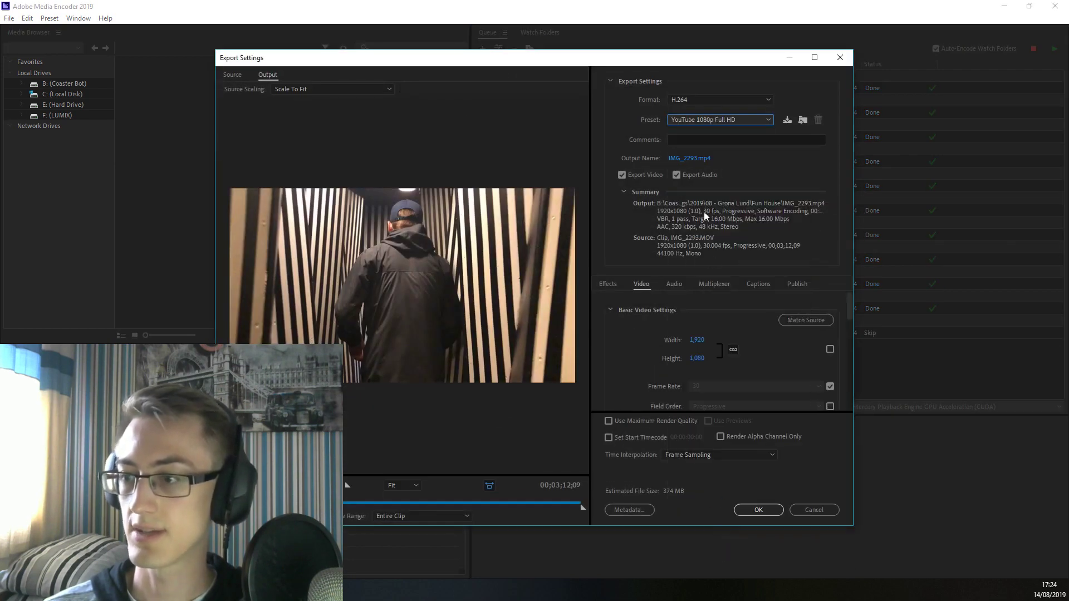
{"action": "left_click", "coordinate": [697, 159]}
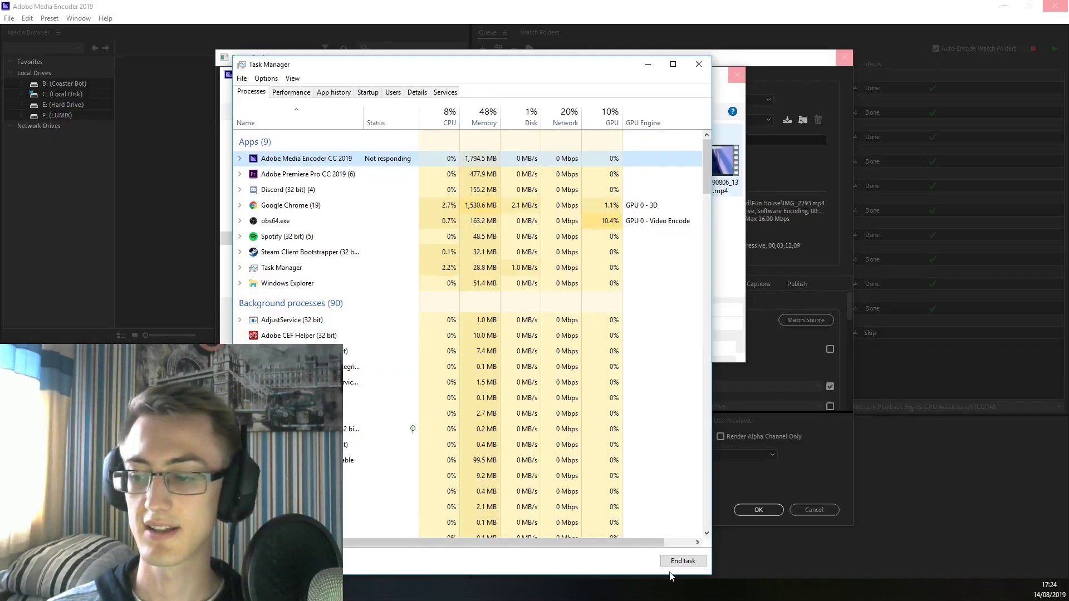
End the unresponsive Adobe Media Encoder task and add IMG_2293.MOV to the relaunched encoder's queue
{"action": "left_click", "coordinate": [682, 562]}
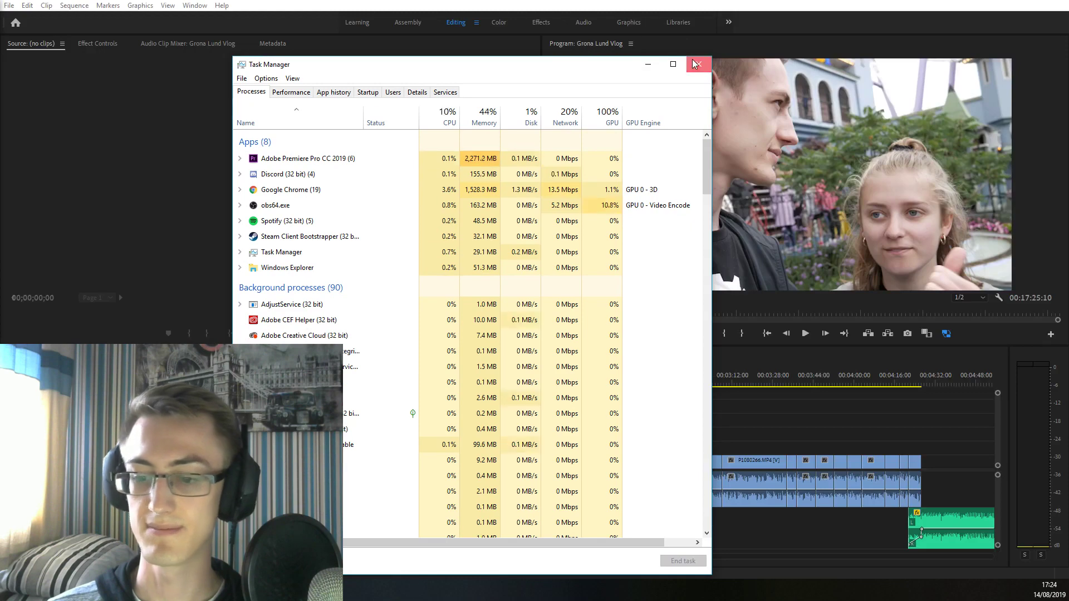
{"action": "left_click", "coordinate": [698, 64]}
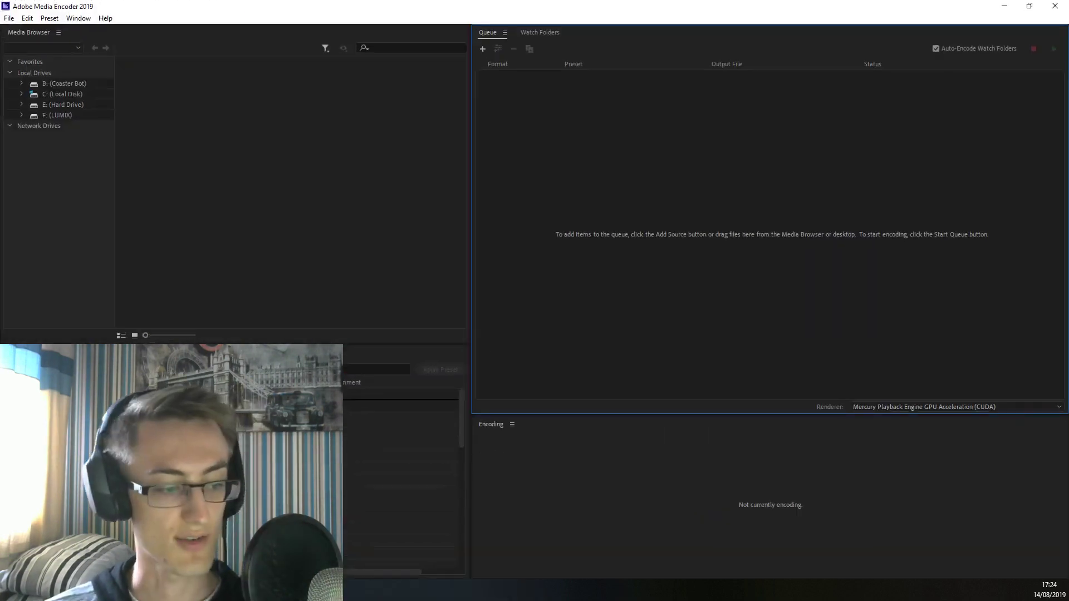
{"action": "key", "text": "alt+Tab"}
{"action": "left_click_drag", "start_coordinate": [164, 172], "coordinate": [566, 209]}
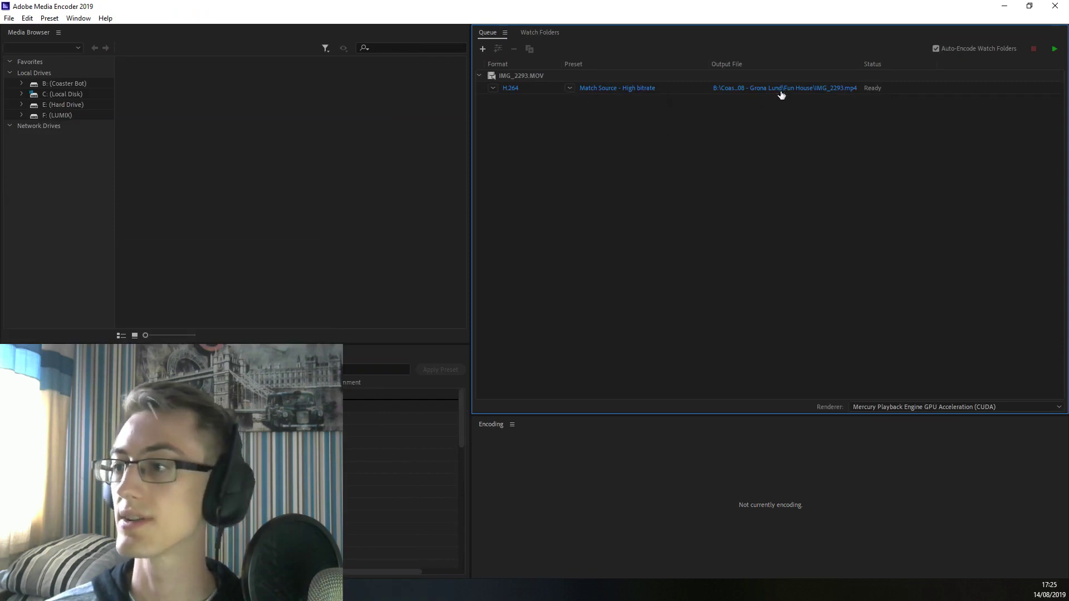
Set IMG_2293.MOV's export preset to YouTube 1080p Full HD and start encoding the queue
{"action": "left_click", "coordinate": [617, 88]}
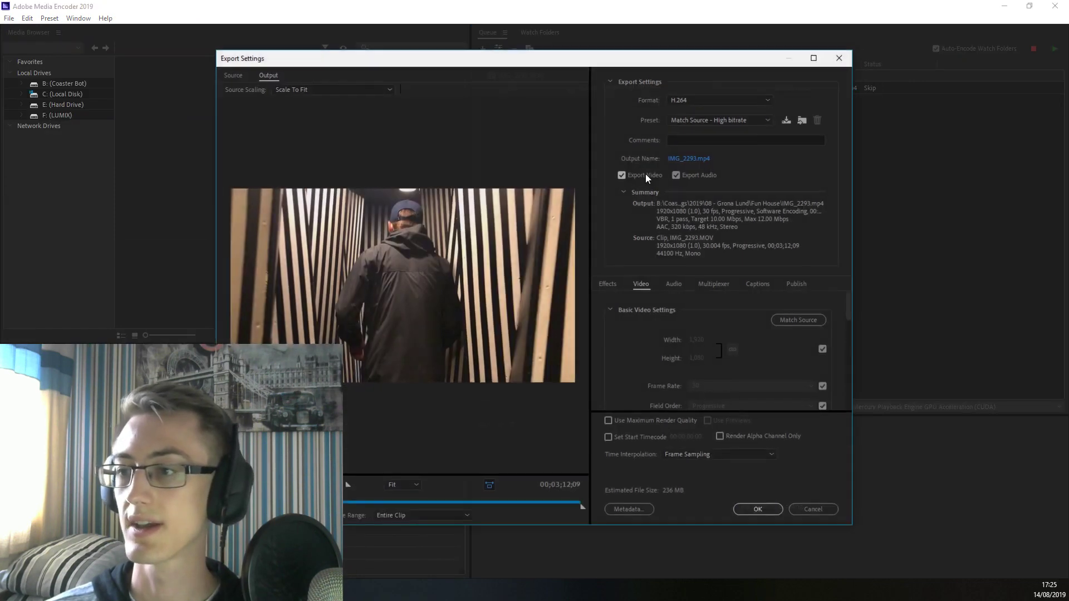
{"action": "left_click", "coordinate": [718, 119]}
{"action": "left_click", "coordinate": [712, 535]}
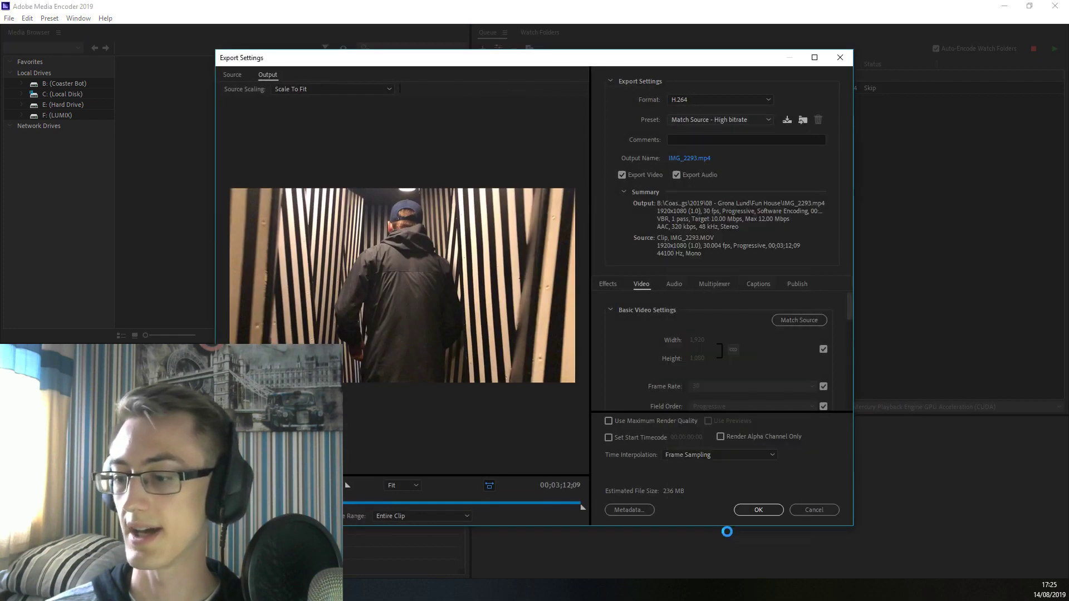
{"action": "left_click", "coordinate": [748, 510]}
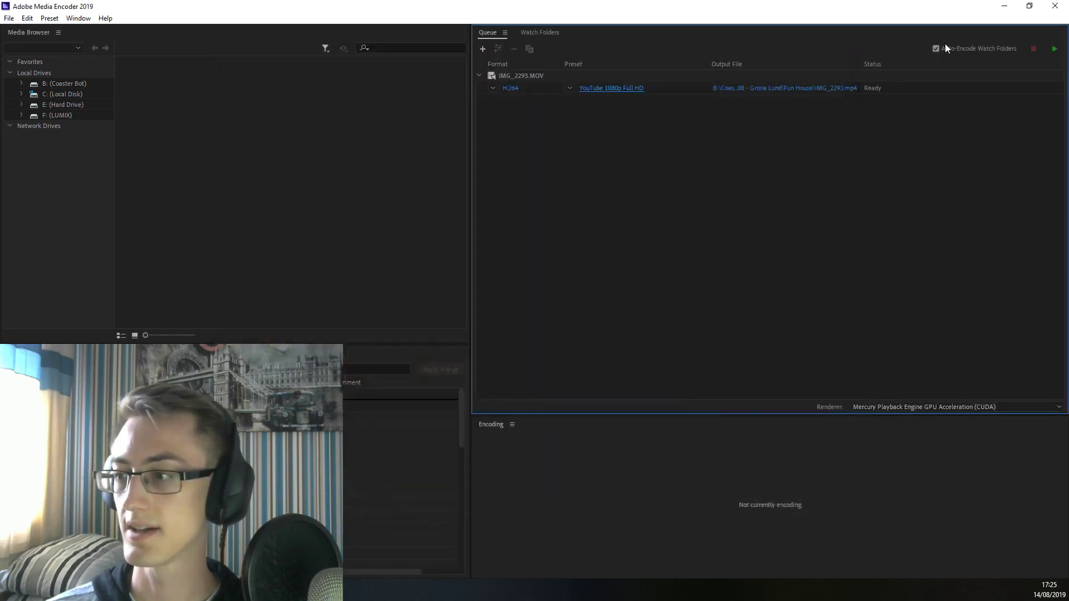
{"action": "left_click", "coordinate": [1054, 49]}
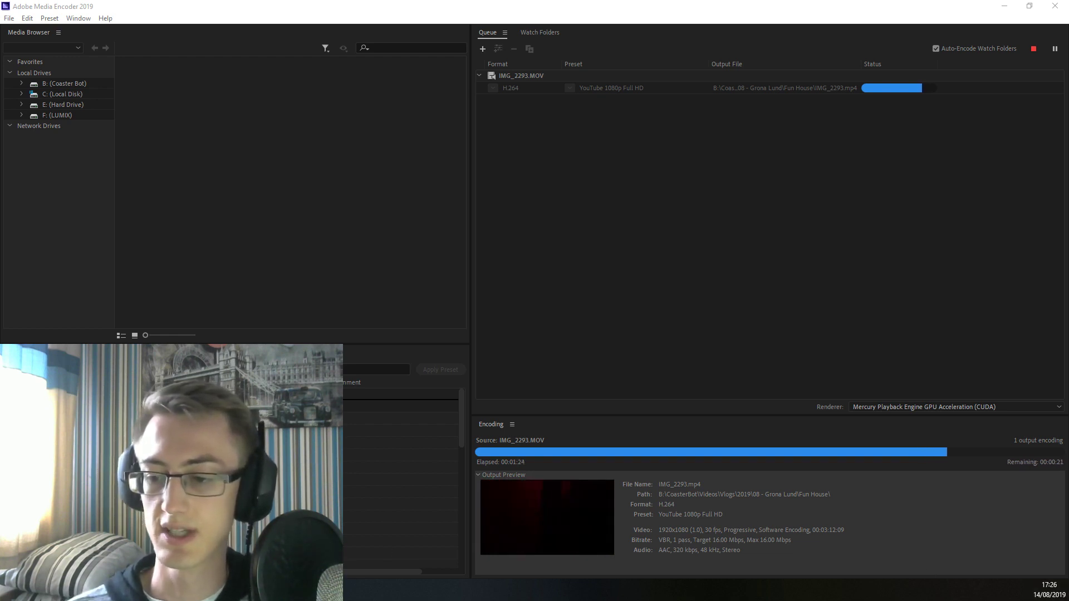
Switch to Premiere Pro and examine the timeline gap over the music between about 00:04:27 and 00:05:14
{"action": "key", "text": "alt+Tab"}
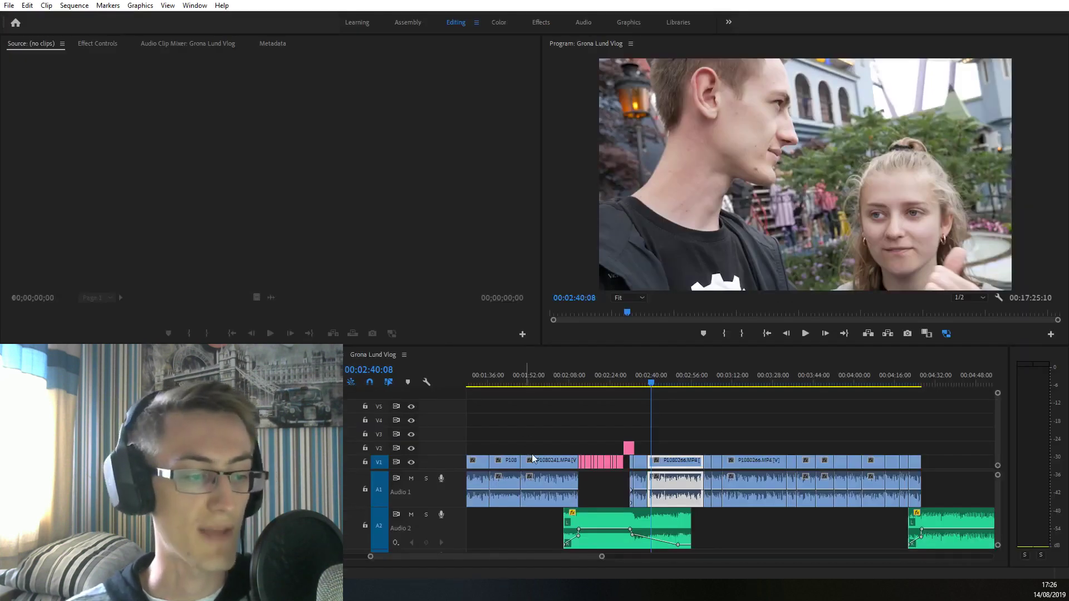
{"action": "left_click", "coordinate": [579, 443]}
{"action": "scroll", "coordinate": [583, 431], "scroll_direction": "down", "scroll_amount": 5}
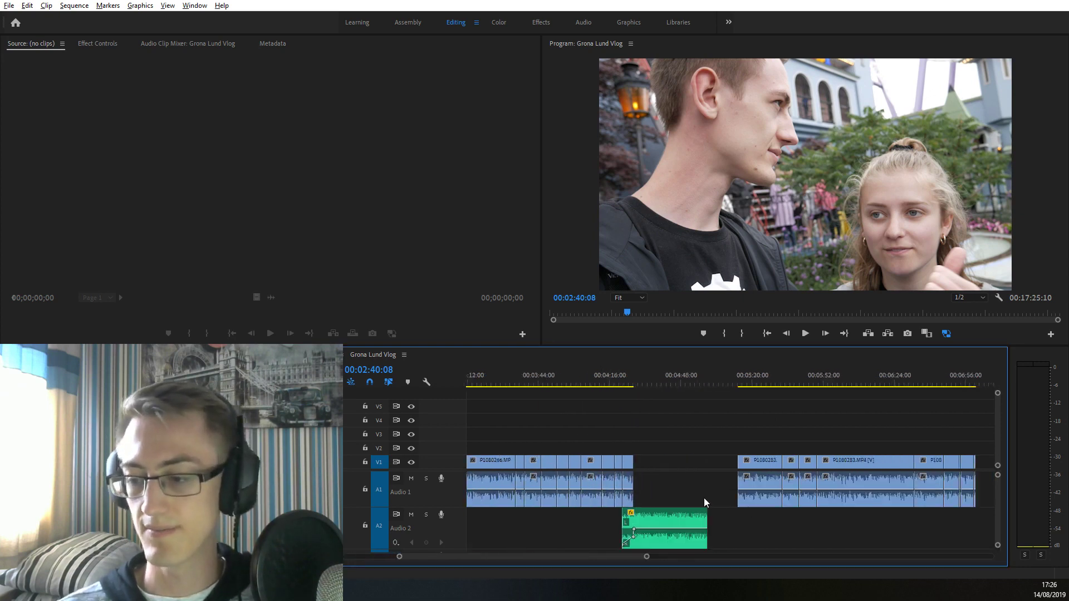
{"action": "scroll", "coordinate": [704, 502], "scroll_direction": "up", "scroll_amount": 2}
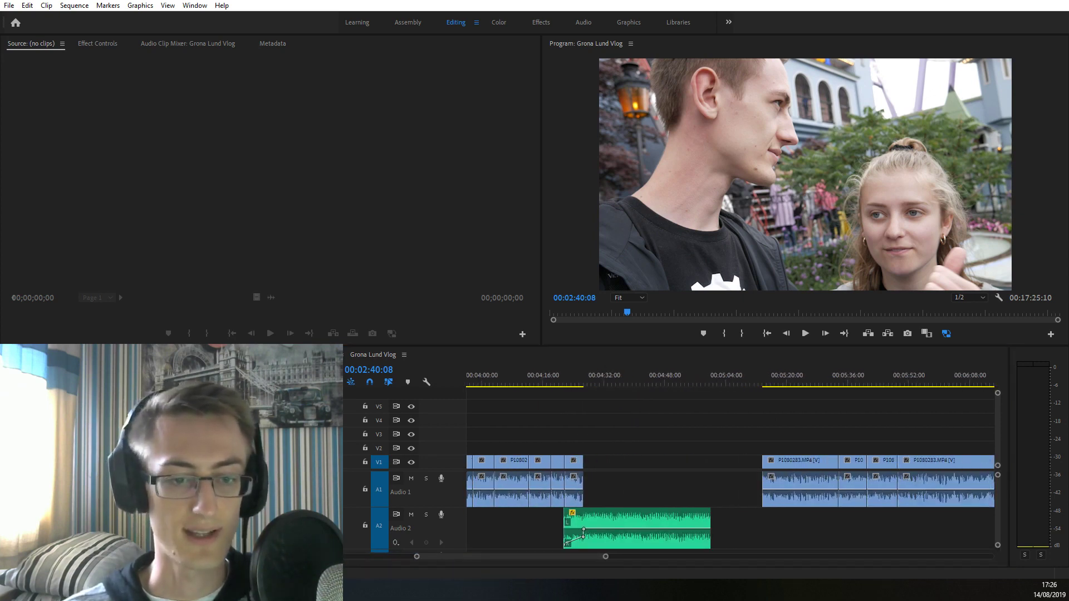
Switch to File Explorer and import P1080267.MP4 and P1080382.MP4 from Coaster Bot's Footage > Personal > Grona Lund > Fun House folder into the project
{"action": "key", "text": "alt+Tab"}
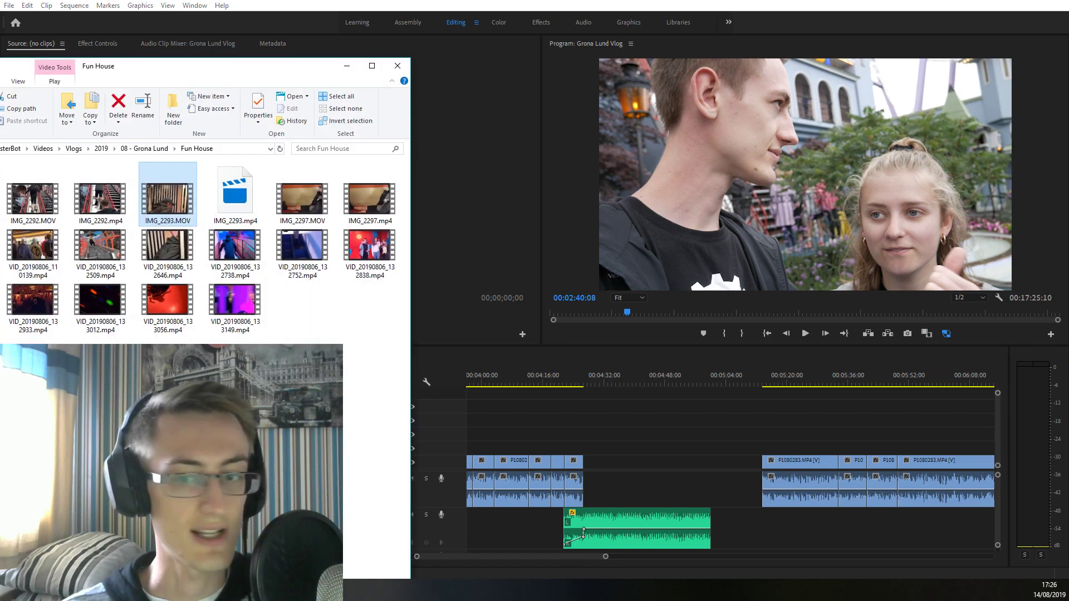
{"action": "left_click_drag", "start_coordinate": [223, 66], "coordinate": [395, 37]}
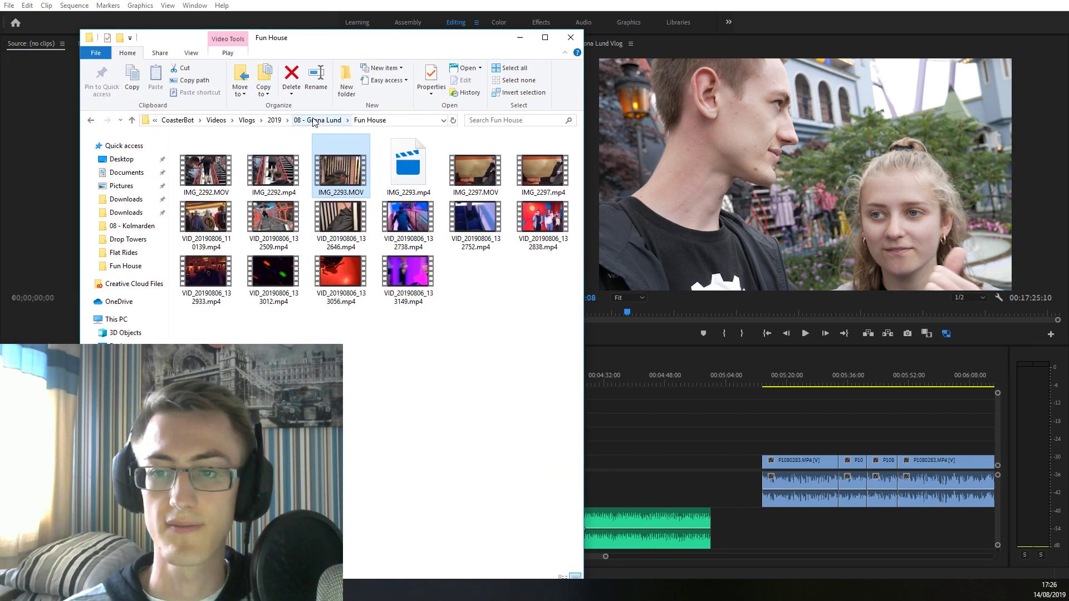
{"action": "key", "text": "alt+Tab"}
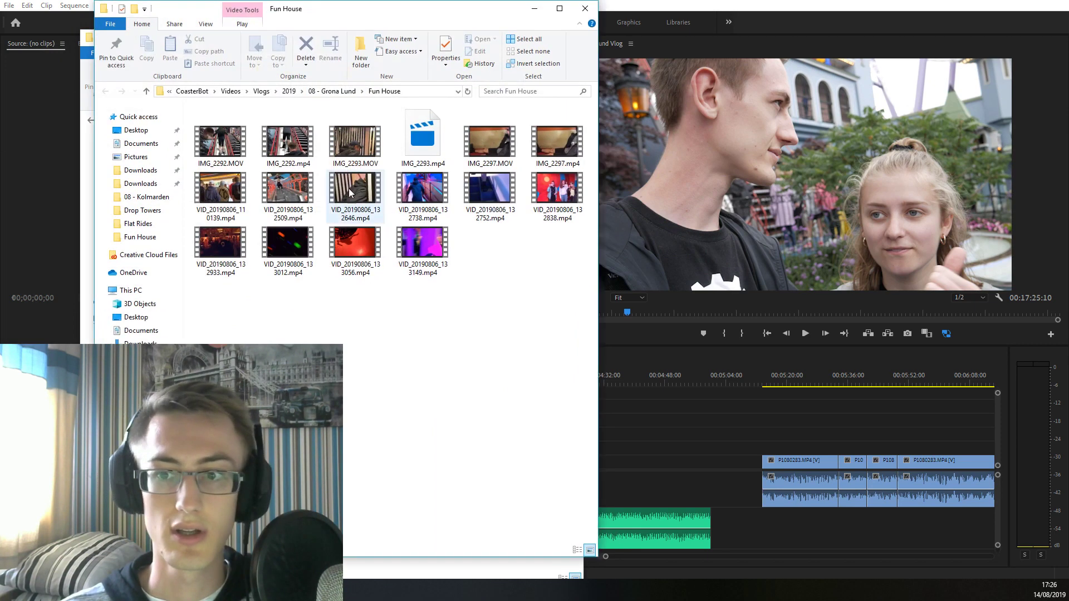
{"action": "left_click", "coordinate": [231, 91]}
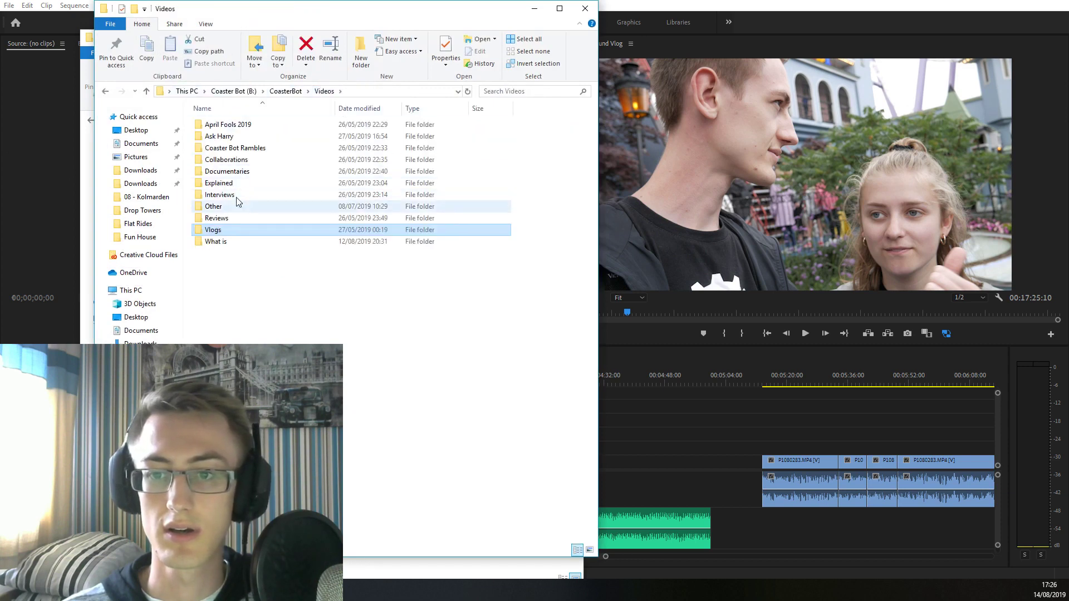
{"action": "left_click", "coordinate": [287, 92]}
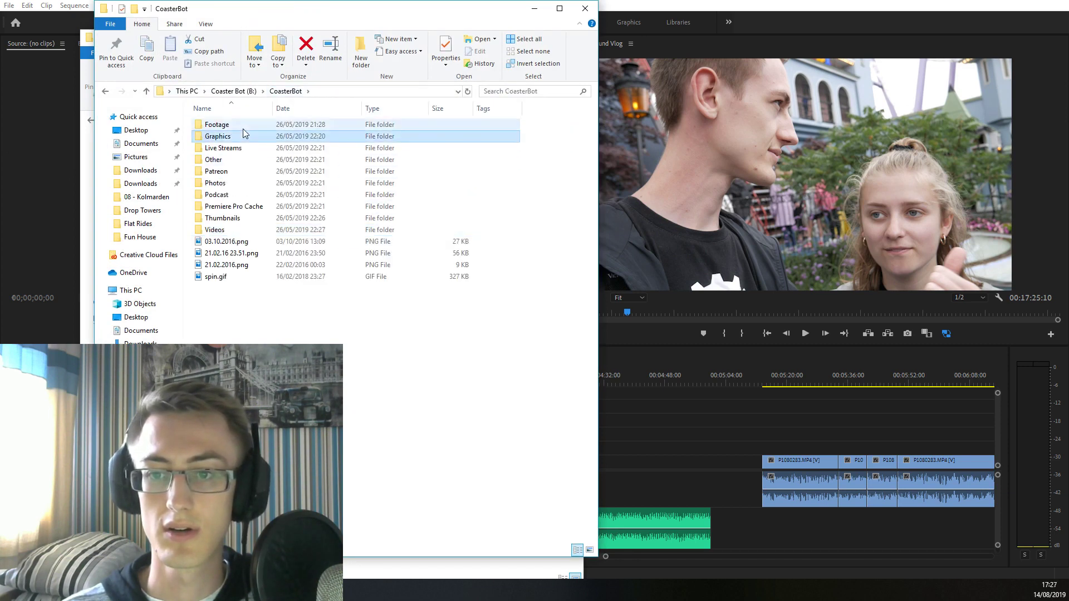
{"action": "double_click", "coordinate": [242, 125]}
{"action": "double_click", "coordinate": [243, 155]}
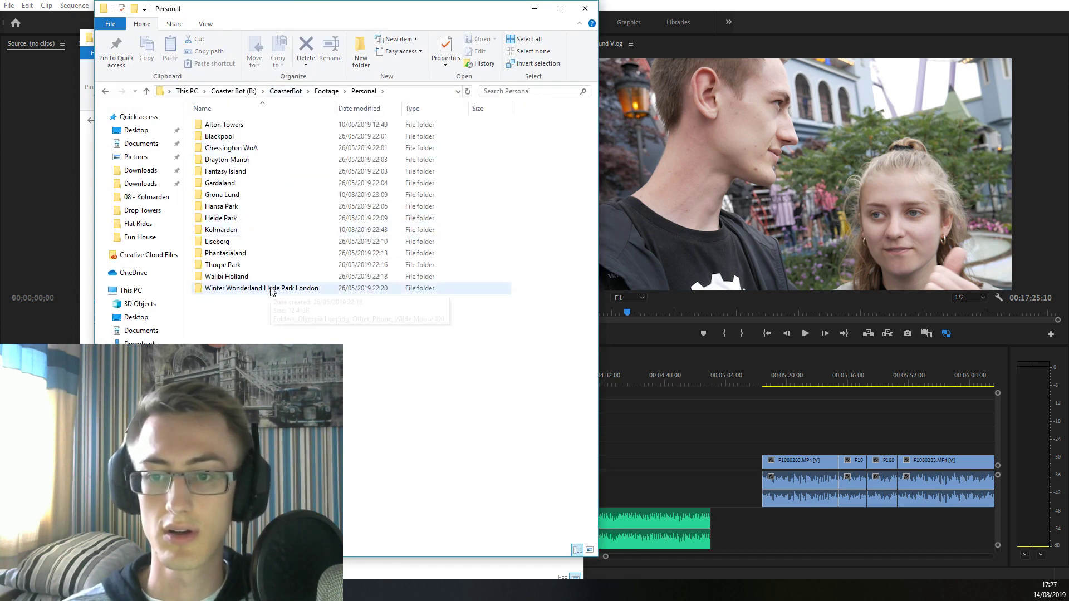
{"action": "double_click", "coordinate": [245, 194]}
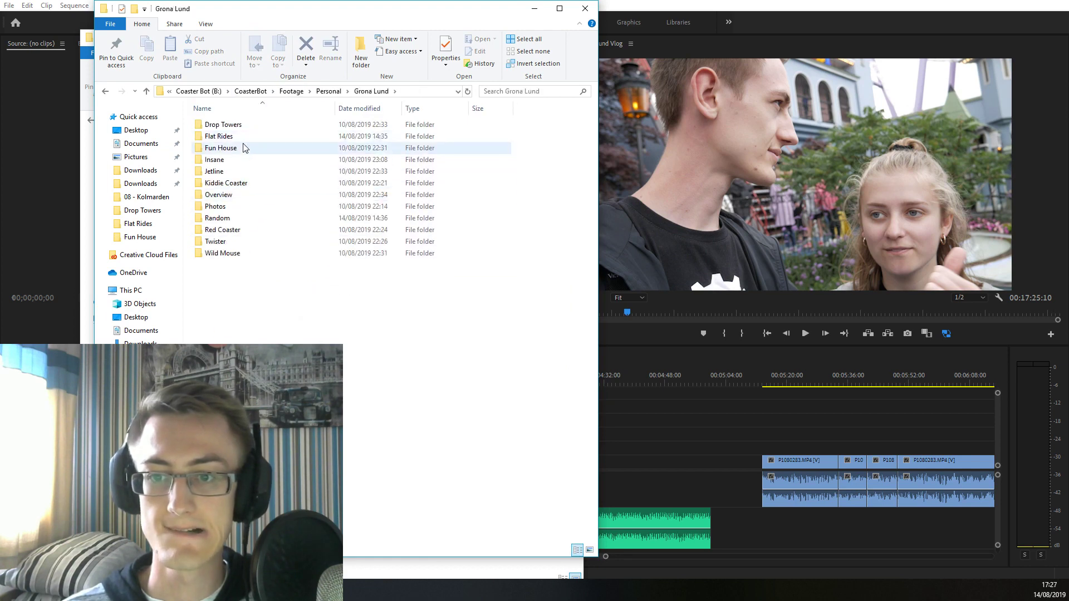
{"action": "left_click", "coordinate": [229, 149]}
{"action": "double_click", "coordinate": [231, 149]}
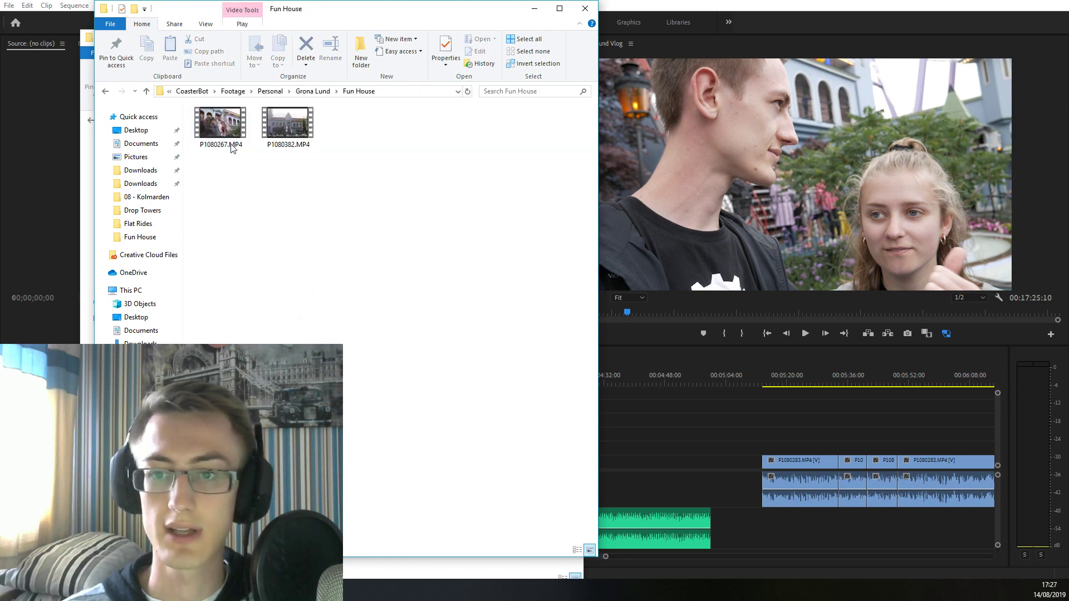
{"action": "left_click_drag", "start_coordinate": [232, 149], "coordinate": [44, 456]}
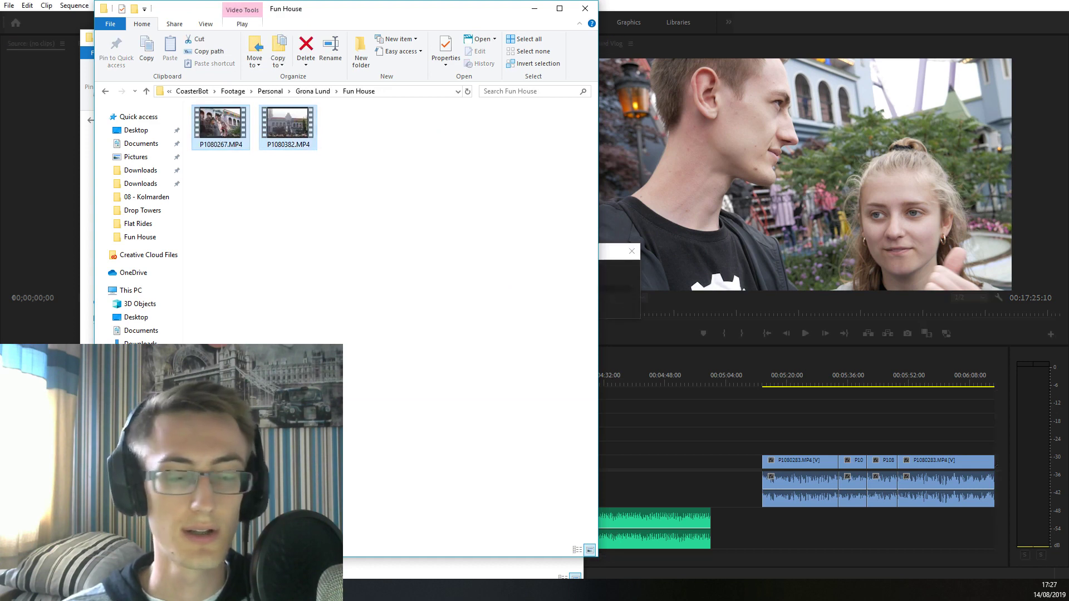
{"action": "left_click", "coordinate": [534, 9]}
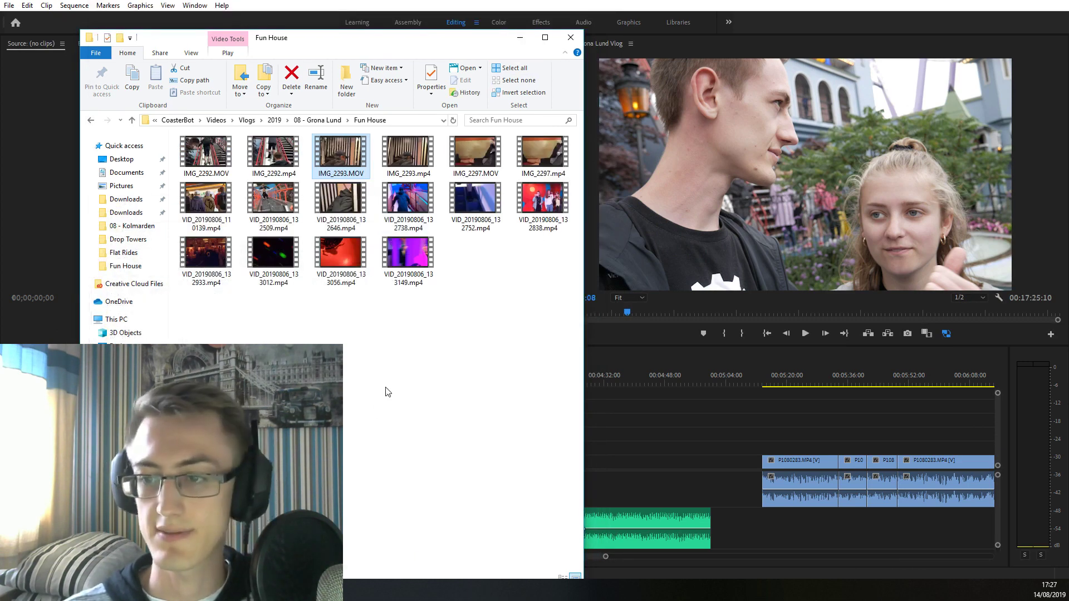
Import the converted IMG_2292.mp4 and IMG_2297.mp4 from the vlog's Fun House folder into the project
{"action": "left_click", "coordinate": [410, 156]}
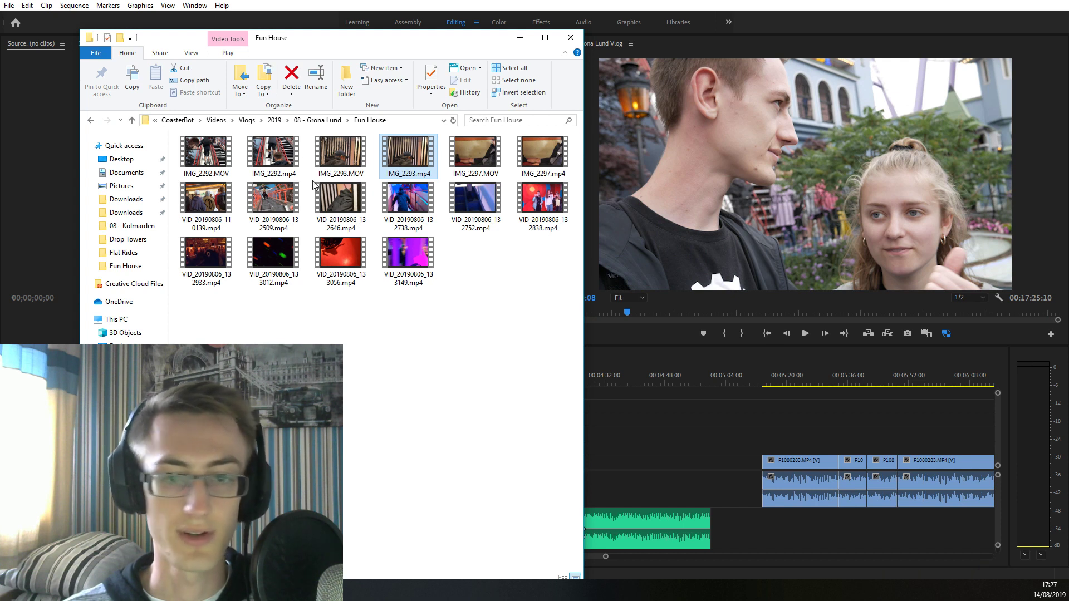
{"action": "left_click", "coordinate": [272, 153]}
{"action": "left_click", "coordinate": [543, 155], "text": "ctrl"}
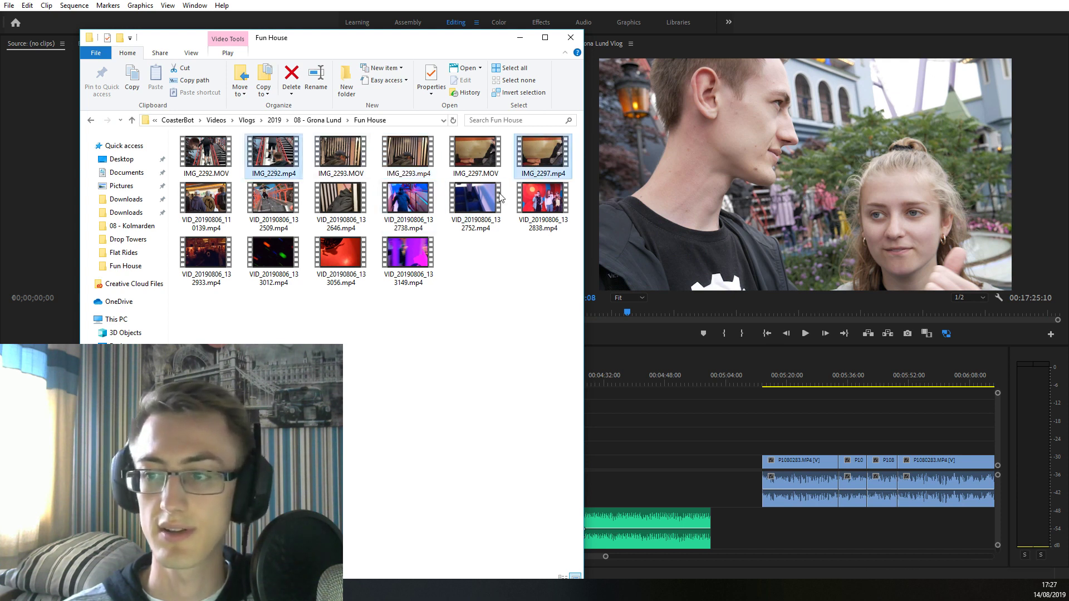
{"action": "left_click_drag", "start_coordinate": [273, 153], "coordinate": [689, 79]}
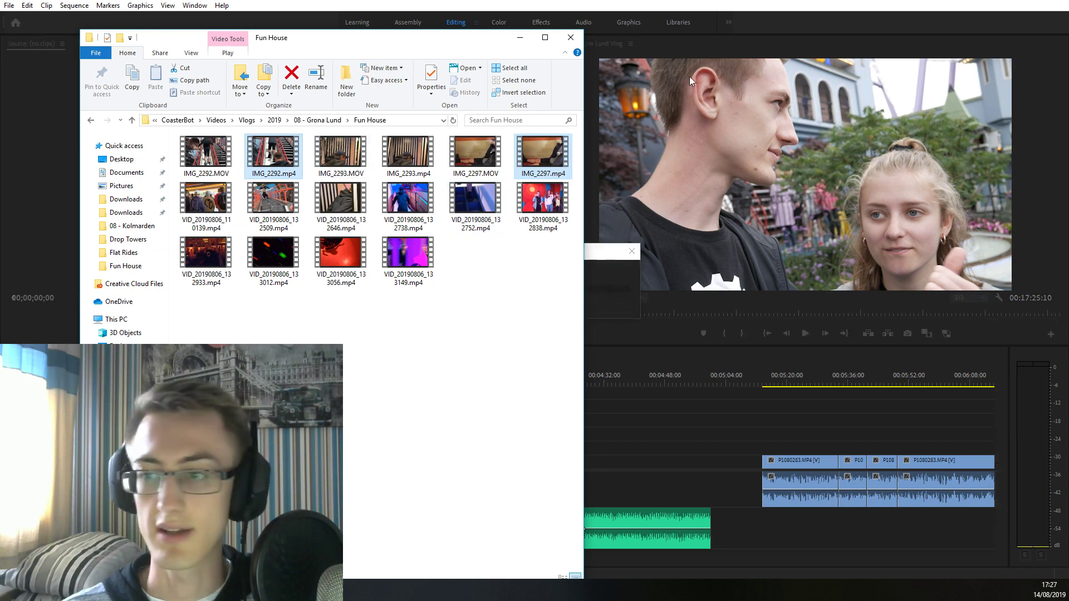
{"action": "left_click", "coordinate": [520, 37]}
Save the project and play the transition from the talking clip into the music at about 00:04:27
{"action": "left_click", "coordinate": [645, 481]}
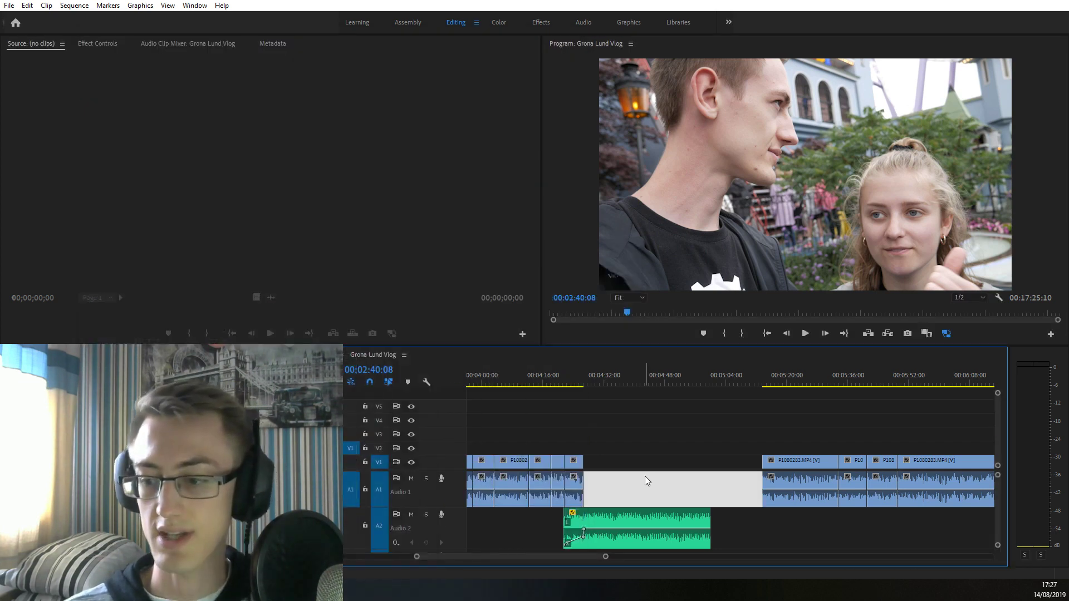
{"action": "key", "text": "ctrl+s"}
{"action": "scroll", "coordinate": [615, 474], "scroll_direction": "up", "scroll_amount": 5}
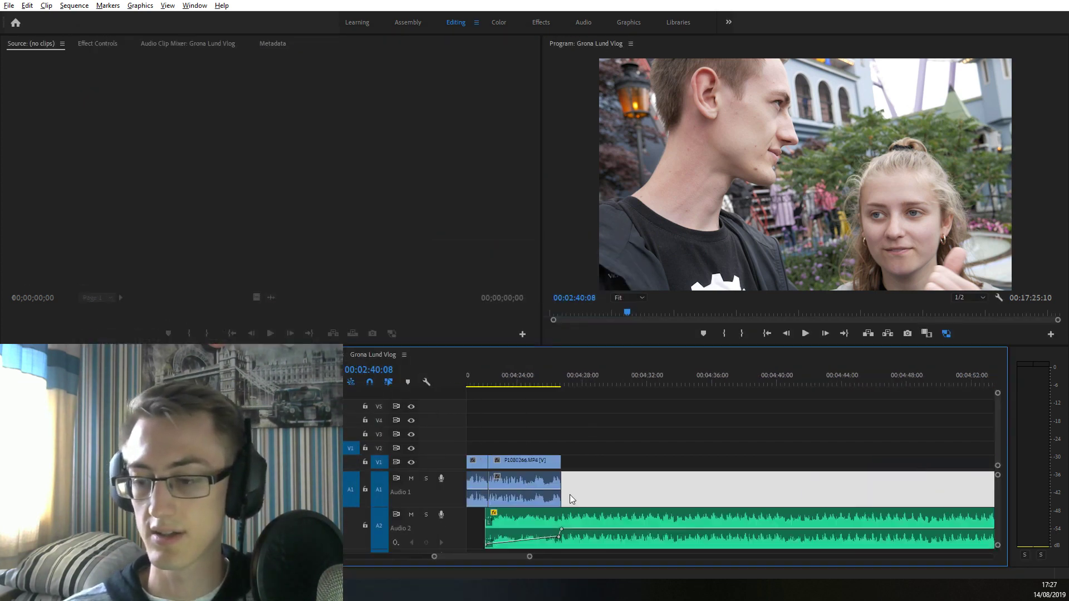
{"action": "left_click", "coordinate": [521, 384]}
{"action": "key", "text": "space"}
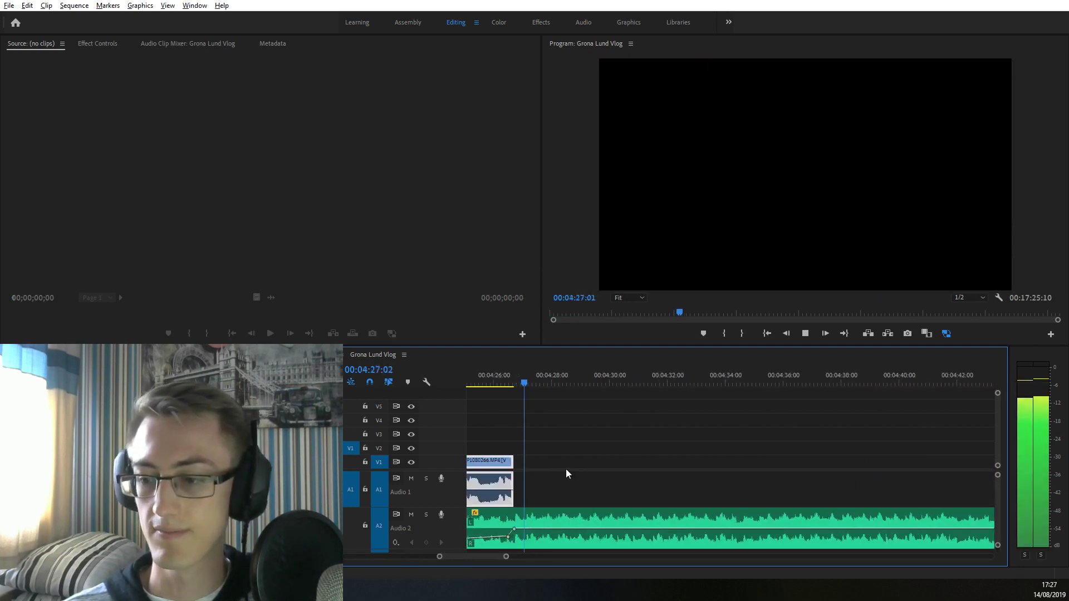
{"action": "key", "text": "space"}
Mark a 00:00:02:05 section of P1080267.MP4 ending at 00:00:07:04 and place only its video on V1 directly after the talking clip
{"action": "double_click", "coordinate": [120, 389]}
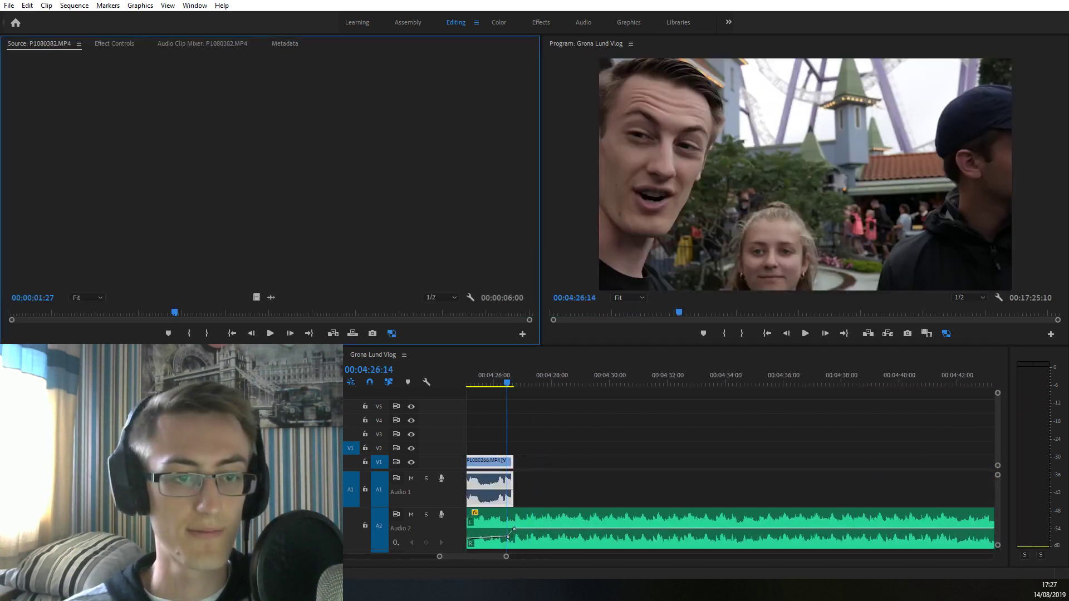
{"action": "double_click", "coordinate": [120, 368]}
{"action": "left_click_drag", "start_coordinate": [134, 315], "coordinate": [515, 467]}
{"action": "key", "text": "i"}
{"action": "key", "text": "i"}
{"action": "key", "text": "o"}
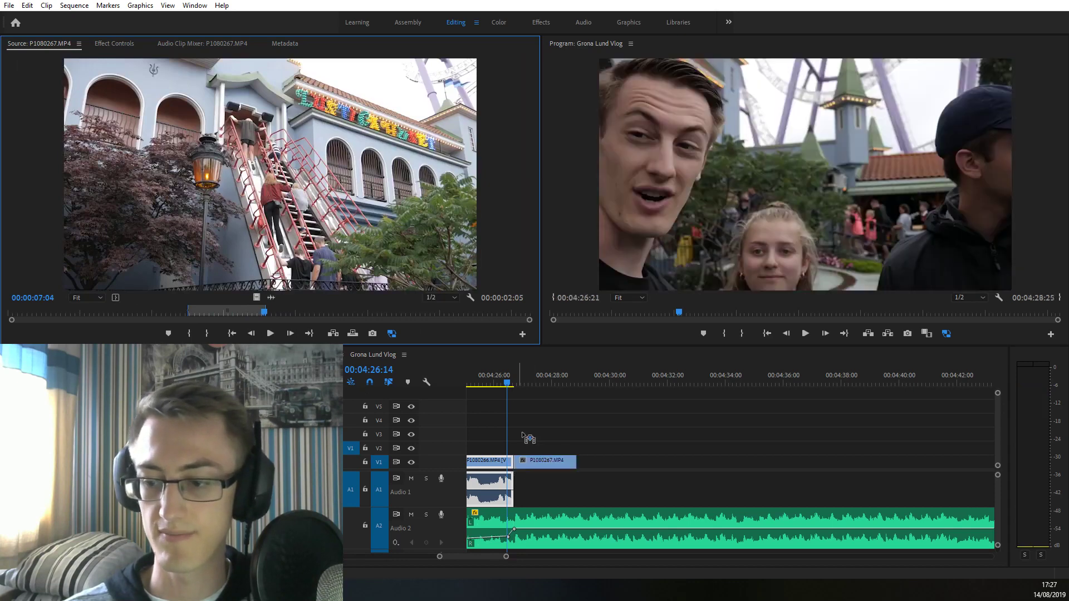
Play the new Fun House exterior shot against the music and trim its end to 00:04:27:25
{"action": "scroll", "coordinate": [502, 460], "scroll_direction": "up", "scroll_amount": 6}
{"action": "left_click", "coordinate": [561, 483]}
{"action": "key", "text": "space"}
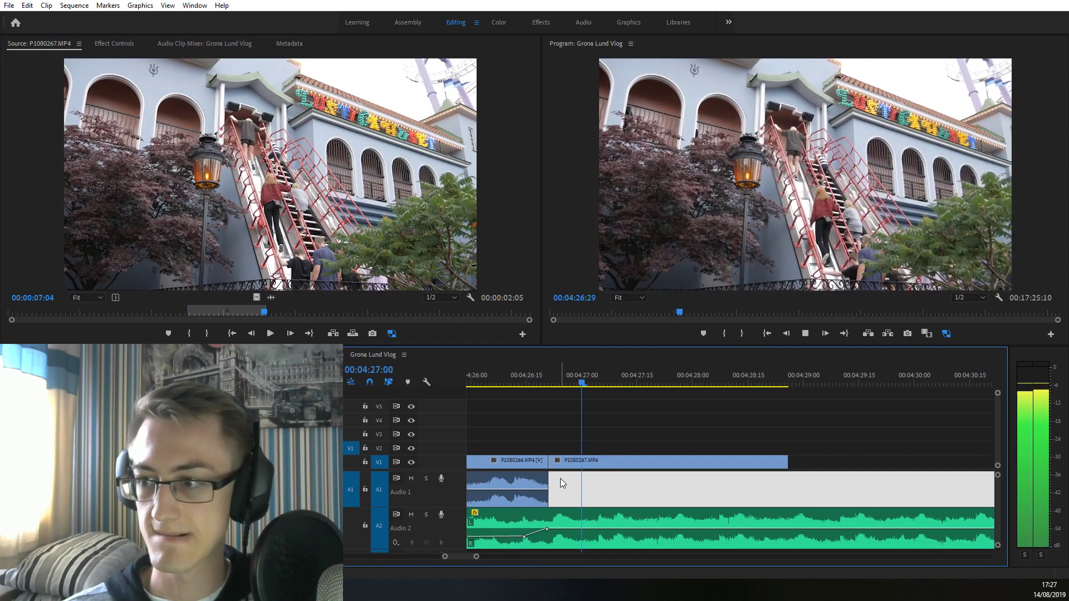
{"action": "scroll", "coordinate": [560, 480], "scroll_direction": "down", "scroll_amount": 2}
{"action": "left_click", "coordinate": [493, 388]}
{"action": "key", "text": "space"}
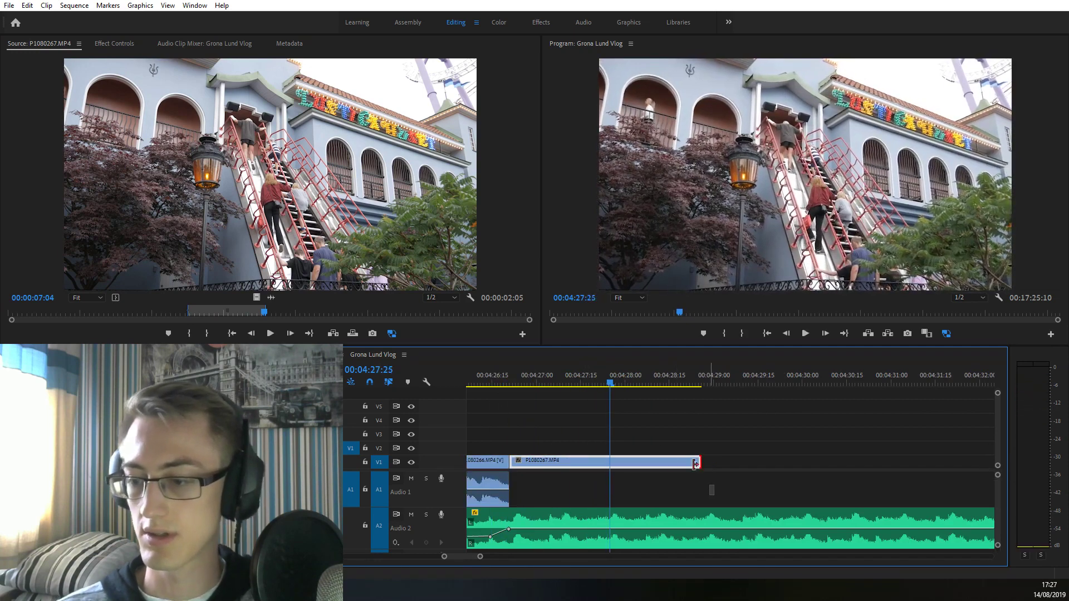
{"action": "left_click_drag", "start_coordinate": [702, 462], "coordinate": [609, 460]}
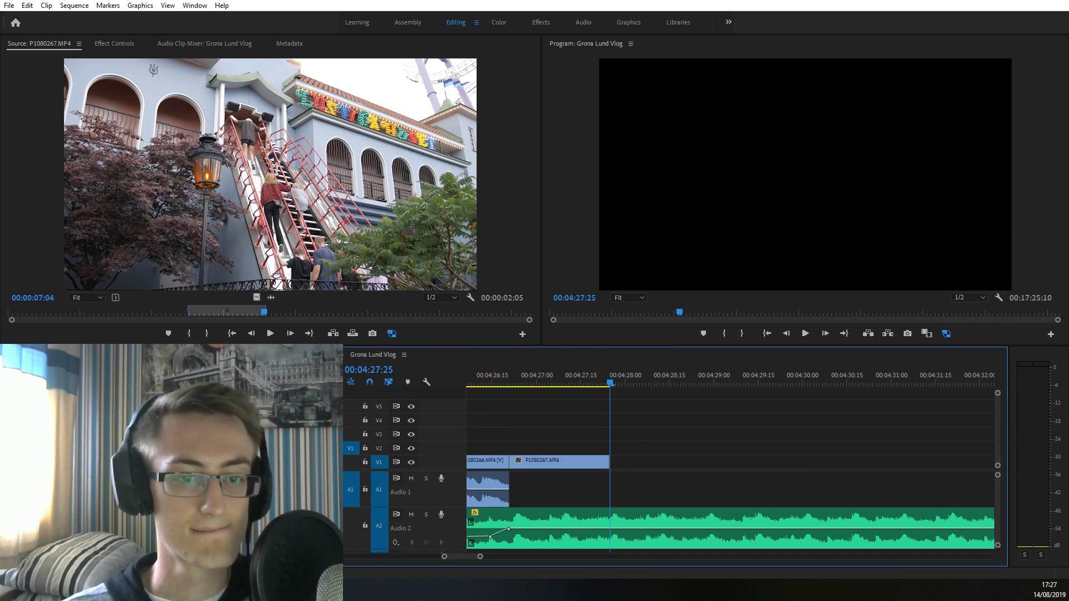
Mark a 00:00:02:18 section of IMG_2292.mp4 ending at 00:00:09:07 and place only its video on V1 directly after the exterior shot
{"action": "double_click", "coordinate": [128, 445]}
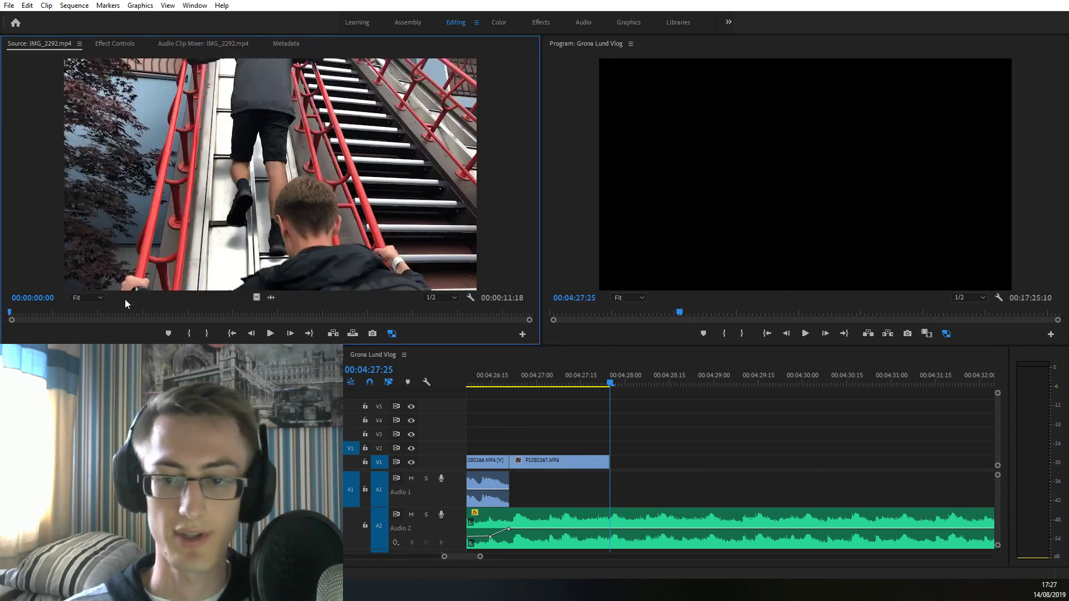
{"action": "left_click_drag", "start_coordinate": [128, 318], "coordinate": [424, 315]}
{"action": "key", "text": "i"}
{"action": "key", "text": "i"}
{"action": "key", "text": "i"}
{"action": "key", "text": "o"}
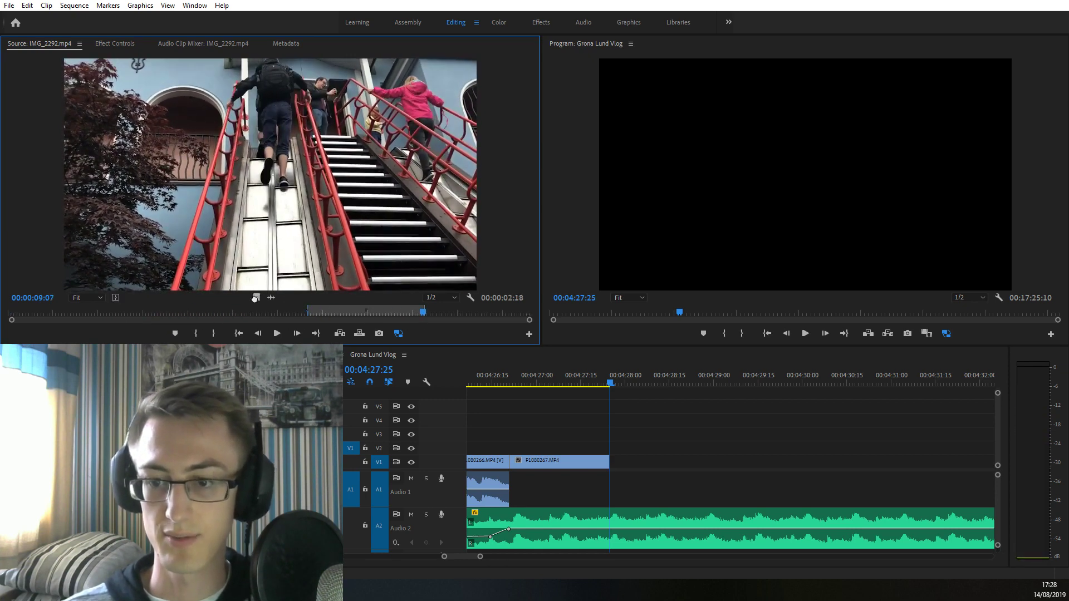
{"action": "left_click_drag", "start_coordinate": [255, 299], "coordinate": [691, 462]}
{"action": "left_click_drag", "start_coordinate": [690, 383], "coordinate": [632, 388]}
{"action": "right_click", "coordinate": [689, 465]}
{"action": "left_click", "coordinate": [724, 461]}
Play the cut into the IMG_2292.mp4 shot and ripple trim its start to 00:04:28:19
{"action": "key", "text": "j"}
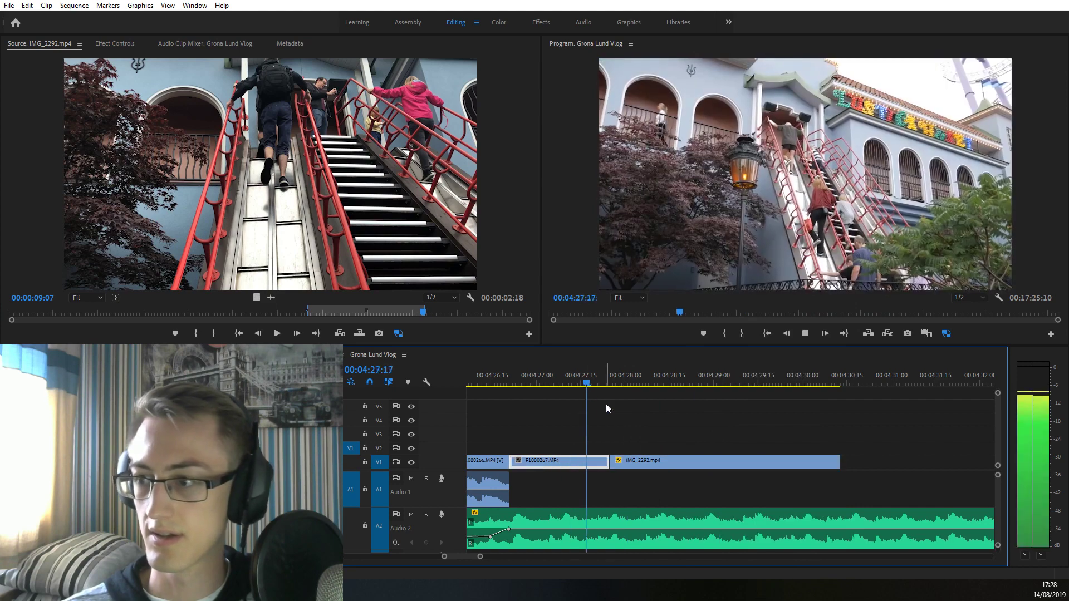
{"action": "key", "text": "l"}
{"action": "key", "text": "minus"}
{"action": "key", "text": "equal"}
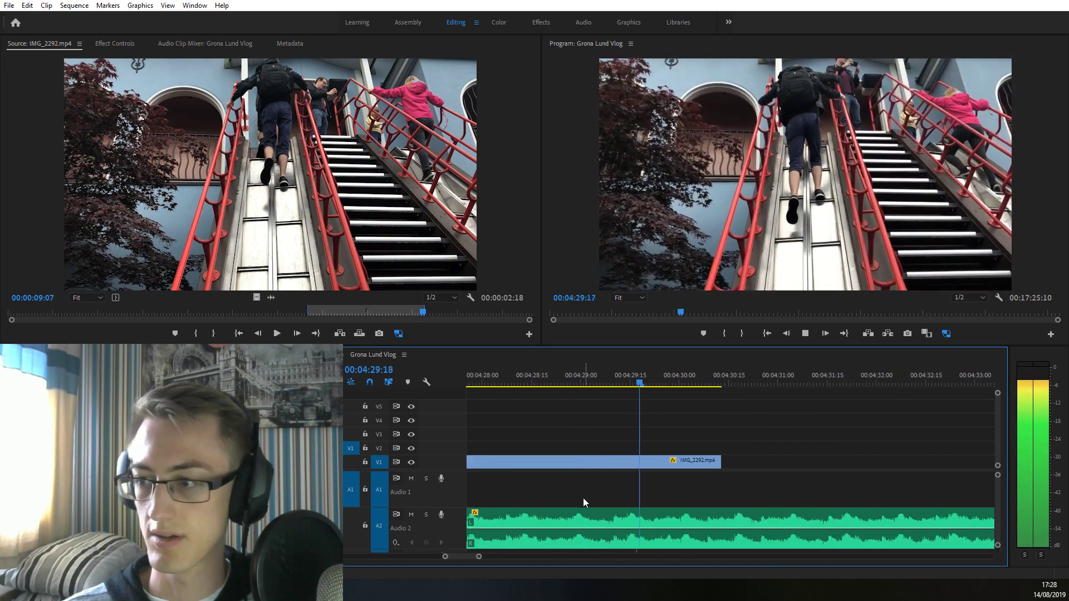
{"action": "key", "text": "k"}
{"action": "left_click", "coordinate": [597, 370]}
{"action": "left_click_drag", "start_coordinate": [597, 369], "coordinate": [548, 375]}
{"action": "key", "text": "minus"}
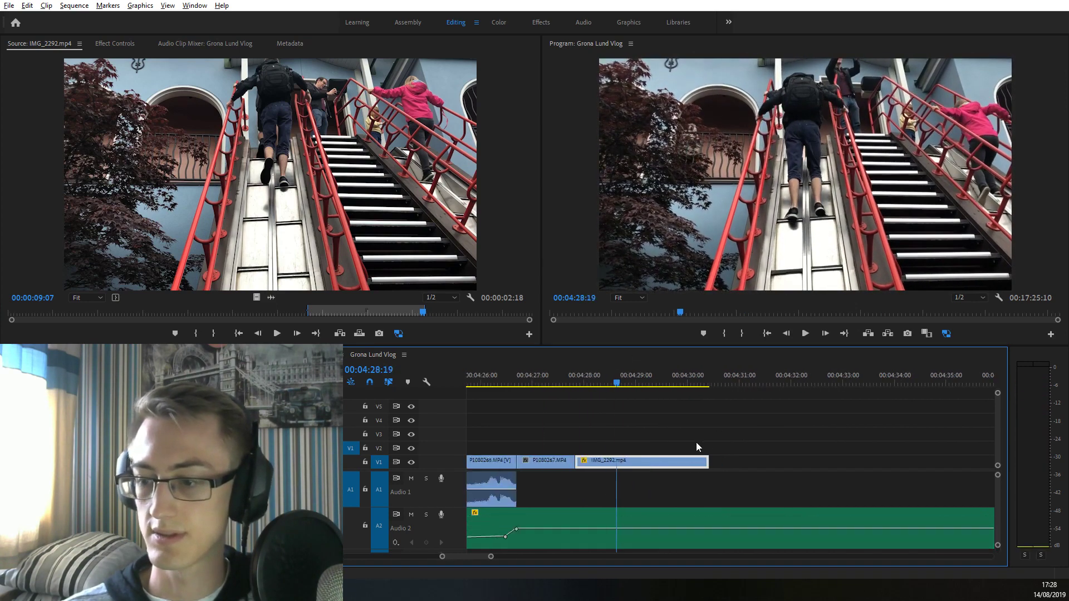
{"action": "left_click_drag", "start_coordinate": [577, 461], "coordinate": [618, 461]}
Replay the cut into the IMG_2292.mp4 shot and ripple trim its start further, to 00:04:28:07
{"action": "key", "text": "Up"}
{"action": "key", "text": "l"}
{"action": "key", "text": "equal"}
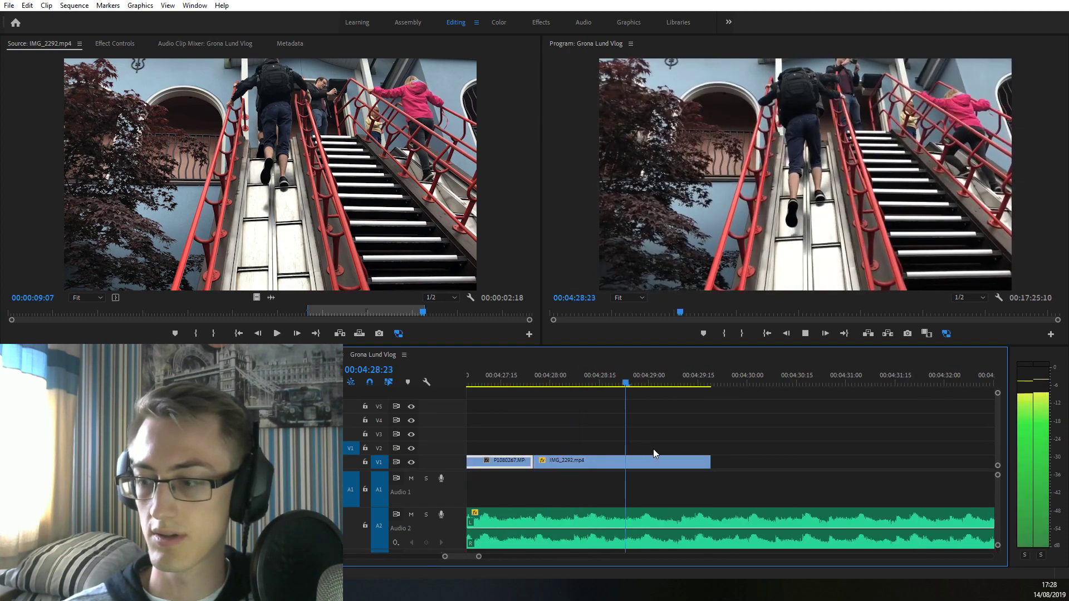
{"action": "left_click", "coordinate": [530, 374]}
{"action": "left_click_drag", "start_coordinate": [529, 377], "coordinate": [575, 374]}
{"action": "left_click", "coordinate": [558, 466]}
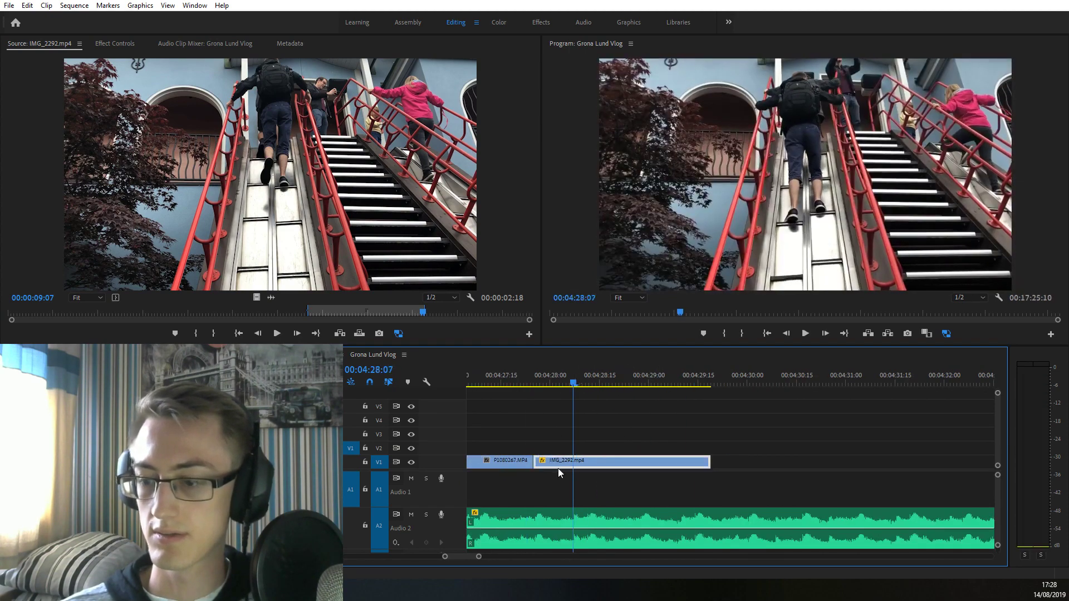
{"action": "left_click_drag", "start_coordinate": [539, 466], "coordinate": [578, 466]}
Play the shortened IMG_2292.mp4 shot against the music and trim its end to 00:04:28:28
{"action": "key", "text": "Up"}
{"action": "key", "text": "l"}
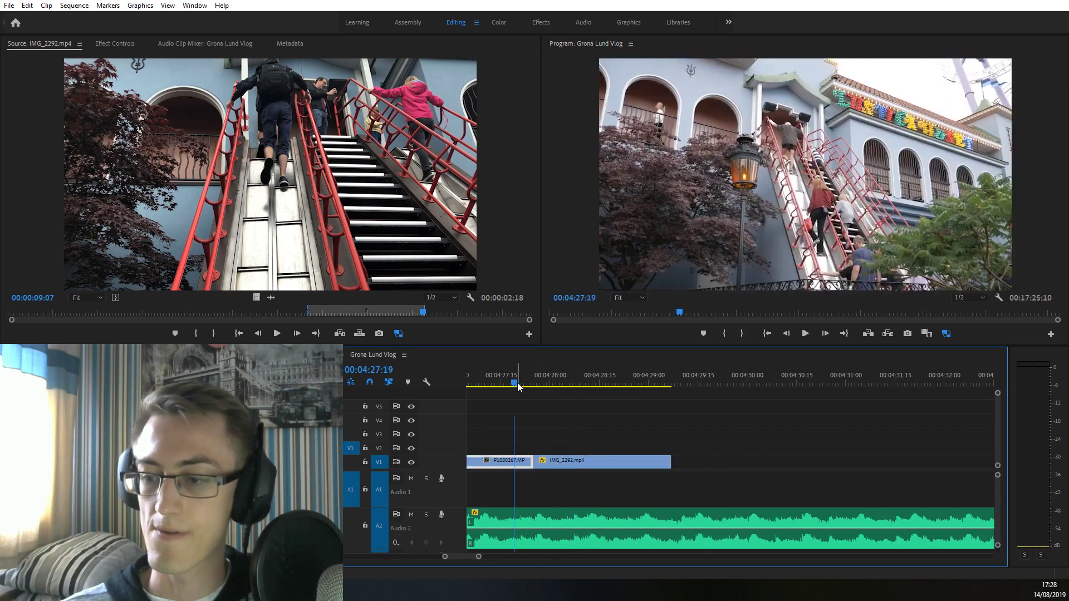
{"action": "key", "text": "k"}
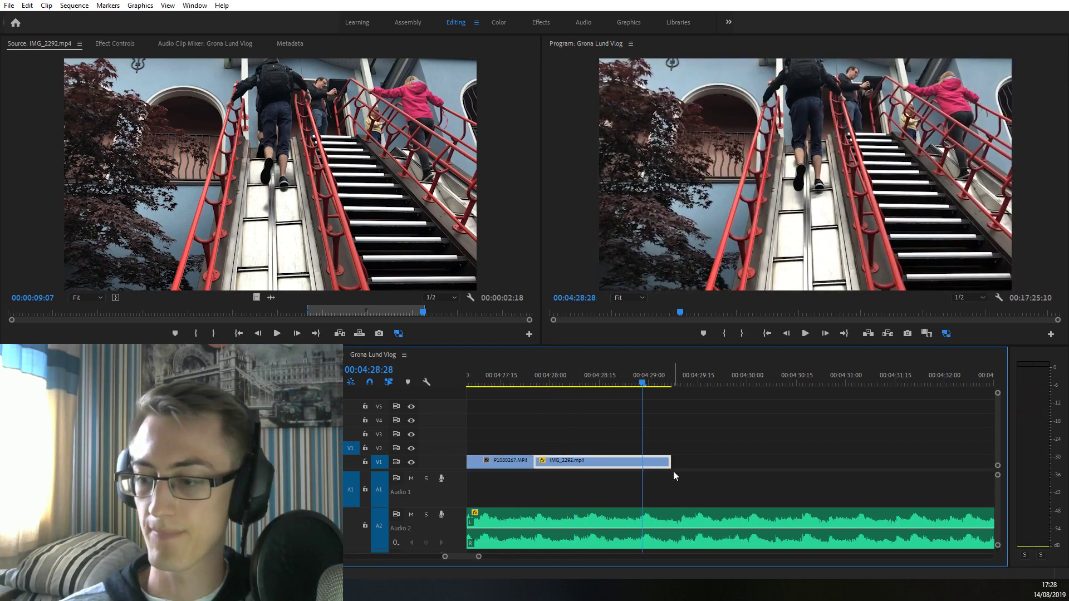
{"action": "left_click_drag", "start_coordinate": [675, 461], "coordinate": [642, 461]}
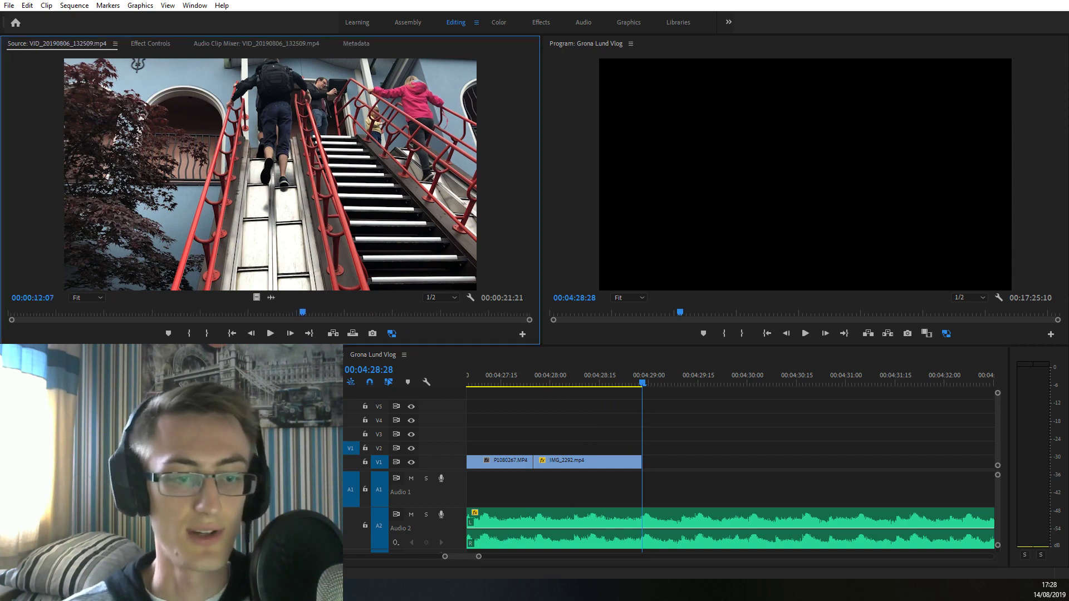
Mark a 00:00:01:26 section of VID_20190806_132509.mp4 ending at 00:00:07:14 and place only its video on V1 at 00:04:28:28
{"action": "left_click_drag", "start_coordinate": [134, 314], "coordinate": [191, 315]}
{"action": "key", "text": "i"}
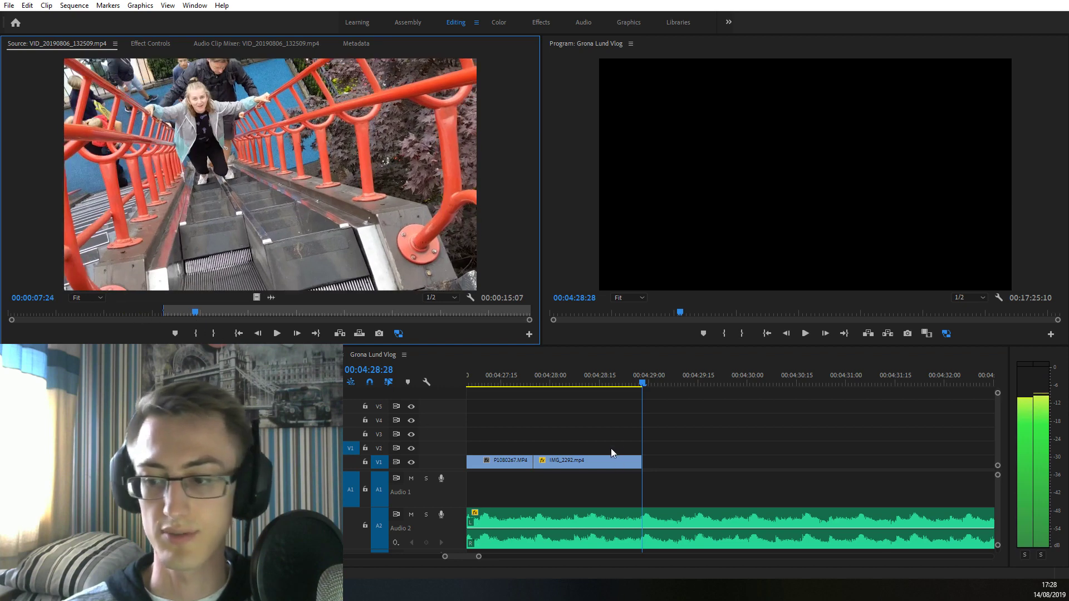
{"action": "left_click", "coordinate": [136, 315]}
{"action": "left_click_drag", "start_coordinate": [139, 315], "coordinate": [187, 311]}
{"action": "key", "text": "i"}
{"action": "key", "text": "o"}
{"action": "key", "text": "."}
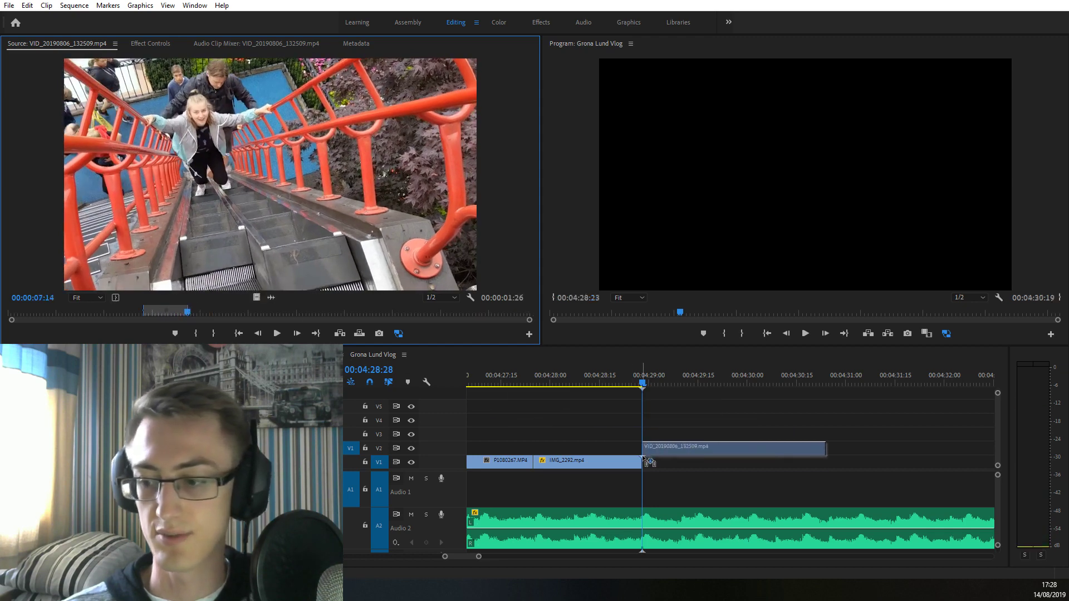
Mark a 00:00:00:29 section of VID_20190806_132509.mp4 ending at 00:00:16:11 and place only its video on V2 after the first section
{"action": "left_click", "coordinate": [322, 313]}
{"action": "left_click_drag", "start_coordinate": [323, 313], "coordinate": [379, 313]}
{"action": "key", "text": "i"}
{"action": "left_click_drag", "start_coordinate": [379, 313], "coordinate": [402, 313]}
{"action": "key", "text": "o"}
{"action": "left_click_drag", "start_coordinate": [256, 298], "coordinate": [818, 458]}
Move the second VID_20190806_132509.mp4 section onto V1 at 00:04:30:01, overwriting the end of the first, and play the cut
{"action": "scroll", "coordinate": [657, 455], "scroll_direction": "down", "scroll_amount": 2}
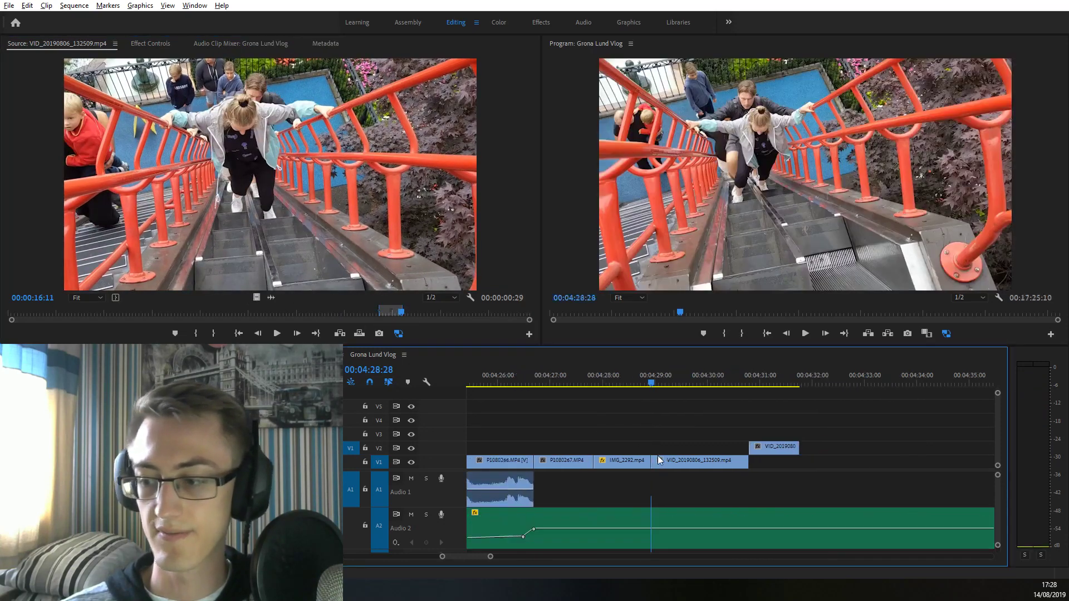
{"action": "scroll", "coordinate": [783, 459], "scroll_direction": "up", "scroll_amount": 2}
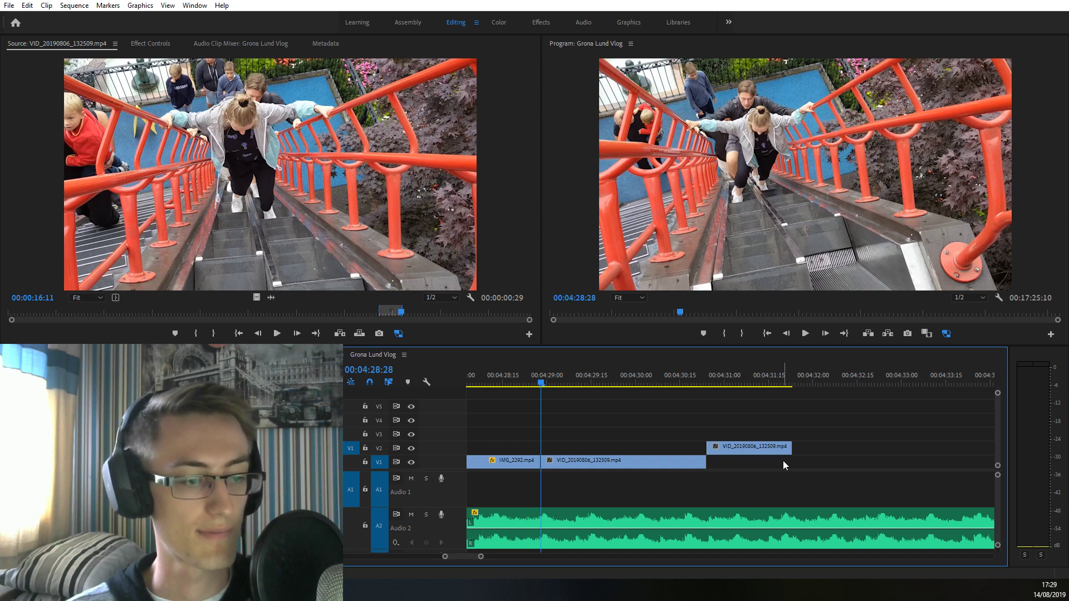
{"action": "scroll", "coordinate": [643, 441], "scroll_direction": "down", "scroll_amount": 1}
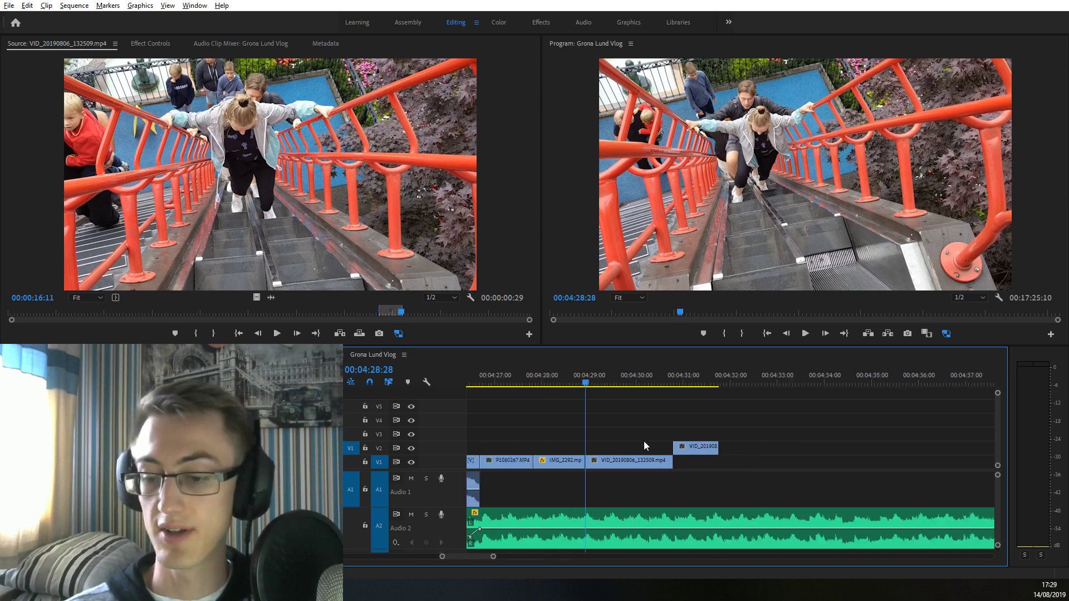
{"action": "key", "text": "space"}
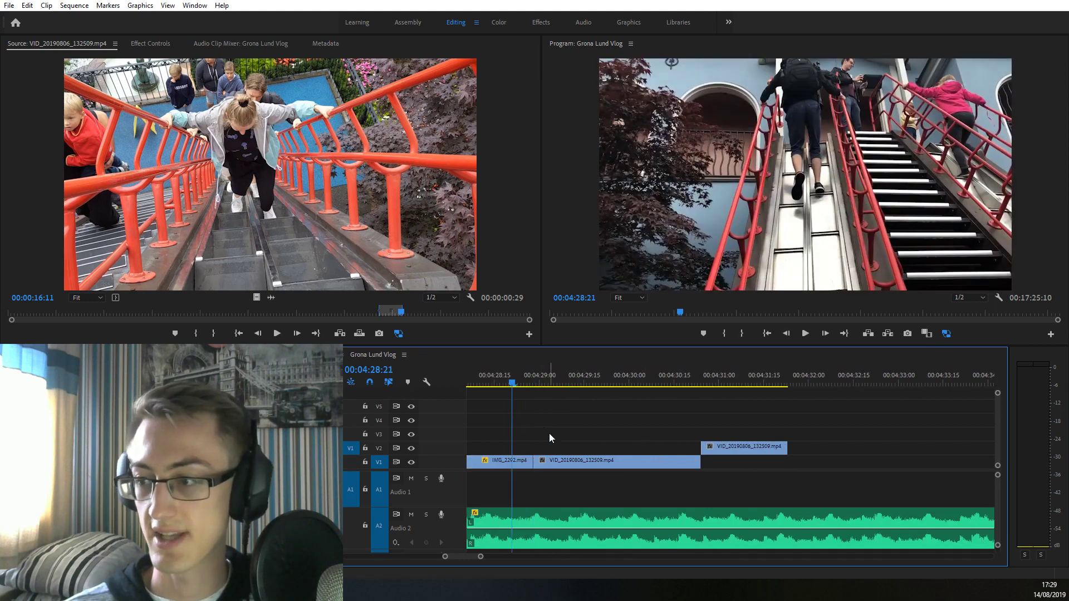
{"action": "left_click", "coordinate": [631, 462]}
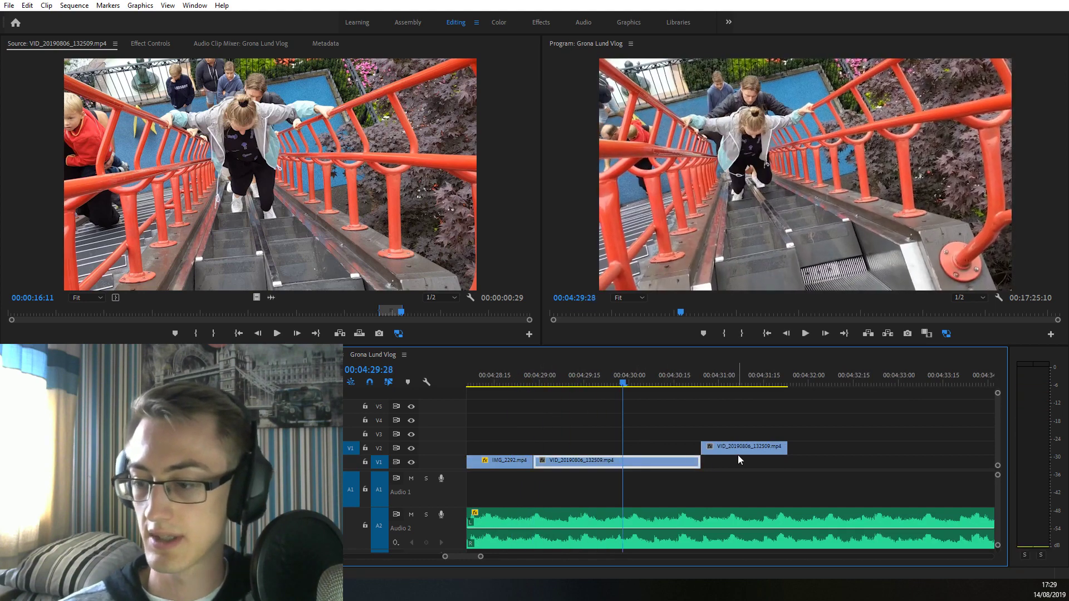
{"action": "left_click_drag", "start_coordinate": [737, 452], "coordinate": [669, 462]}
{"action": "left_click", "coordinate": [534, 380]}
{"action": "key", "text": "space"}
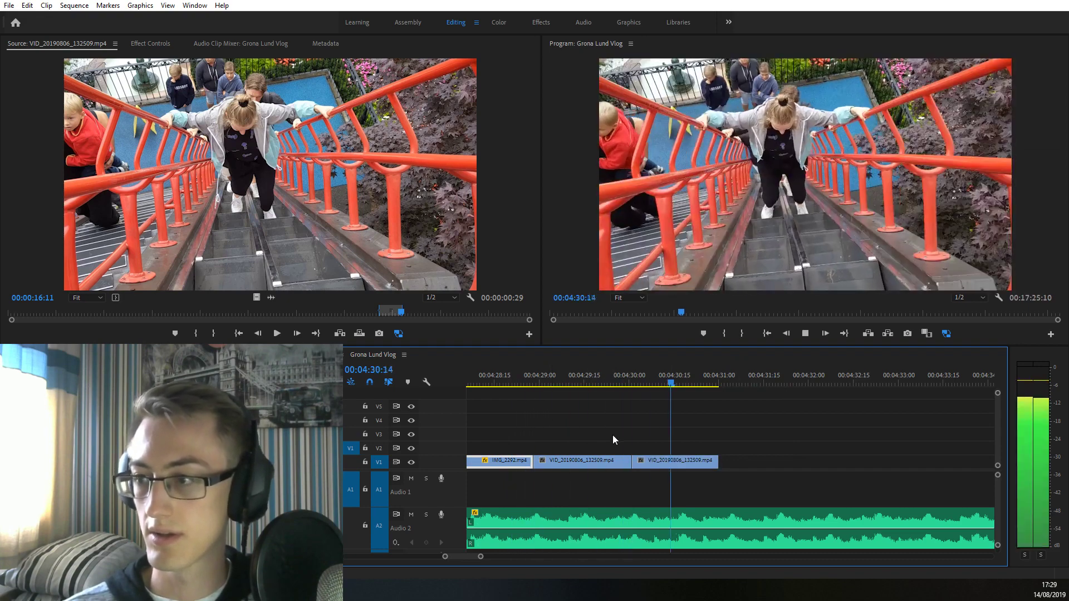
{"action": "left_click", "coordinate": [553, 372]}
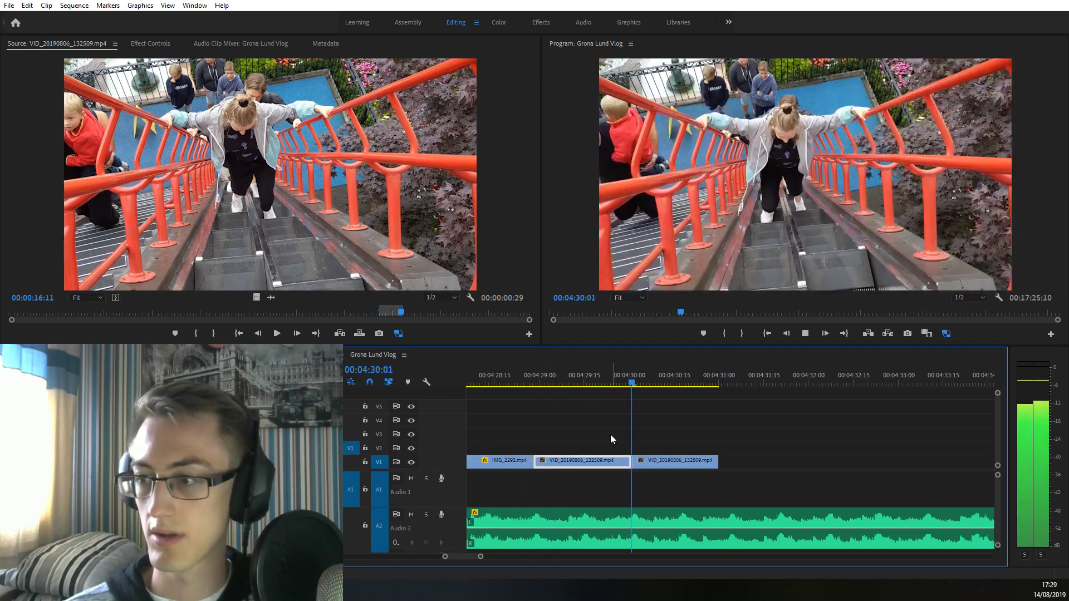
Delete the first VID_20190806_132509.mp4 section and move the second one directly after the IMG_2292.mp4 shot
{"action": "left_click", "coordinate": [605, 462]}
{"action": "key", "text": "Delete"}
{"action": "left_click_drag", "start_coordinate": [641, 462], "coordinate": [542, 463]}
Play the VID_20190806_132509.mp4 shot against the music and extend its end to 00:04:30:01
{"action": "left_click", "coordinate": [496, 378]}
{"action": "key", "text": "space"}
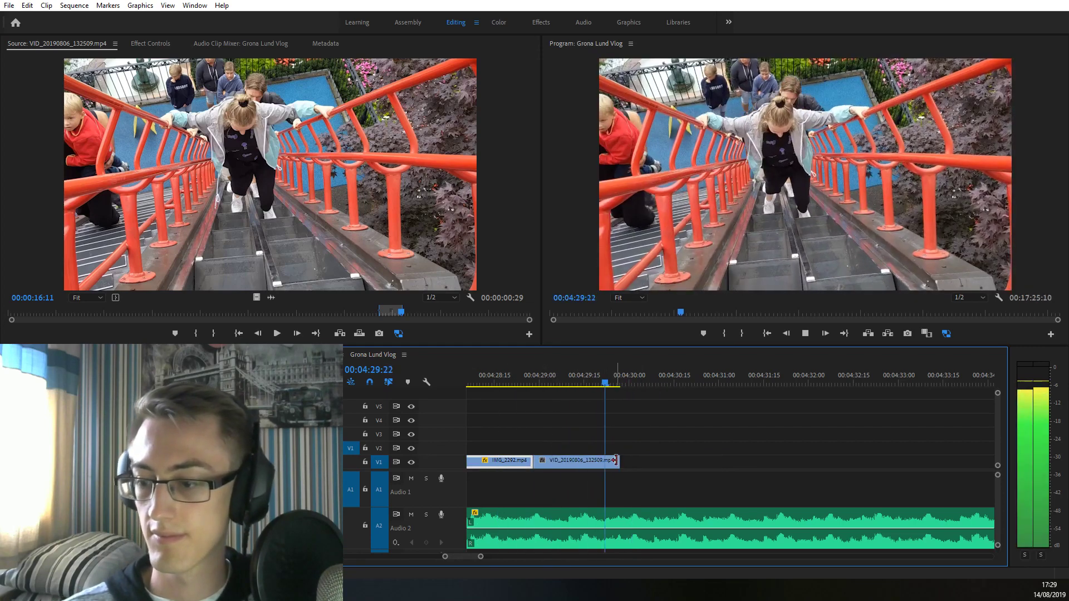
{"action": "left_click_drag", "start_coordinate": [619, 462], "coordinate": [631, 463]}
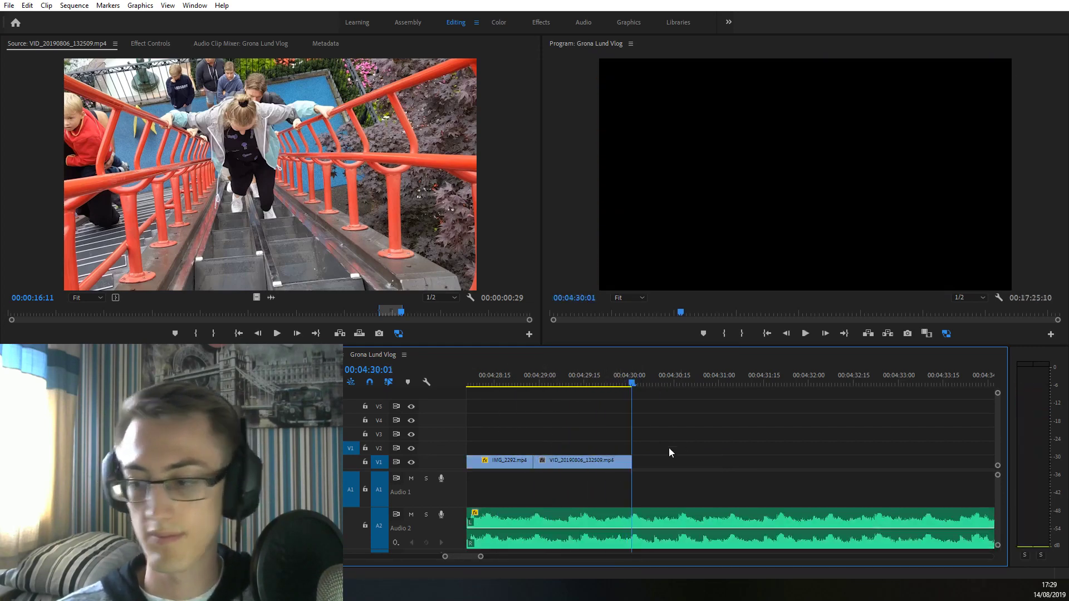
{"action": "left_click", "coordinate": [652, 521]}
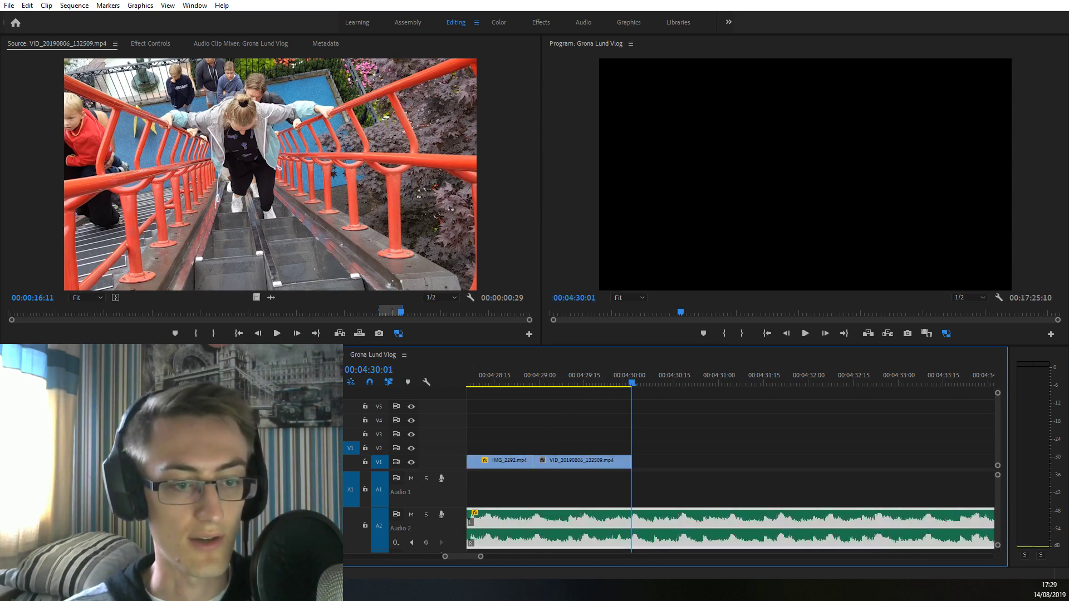
{"action": "left_click_drag", "start_coordinate": [302, 312], "coordinate": [108, 309]}
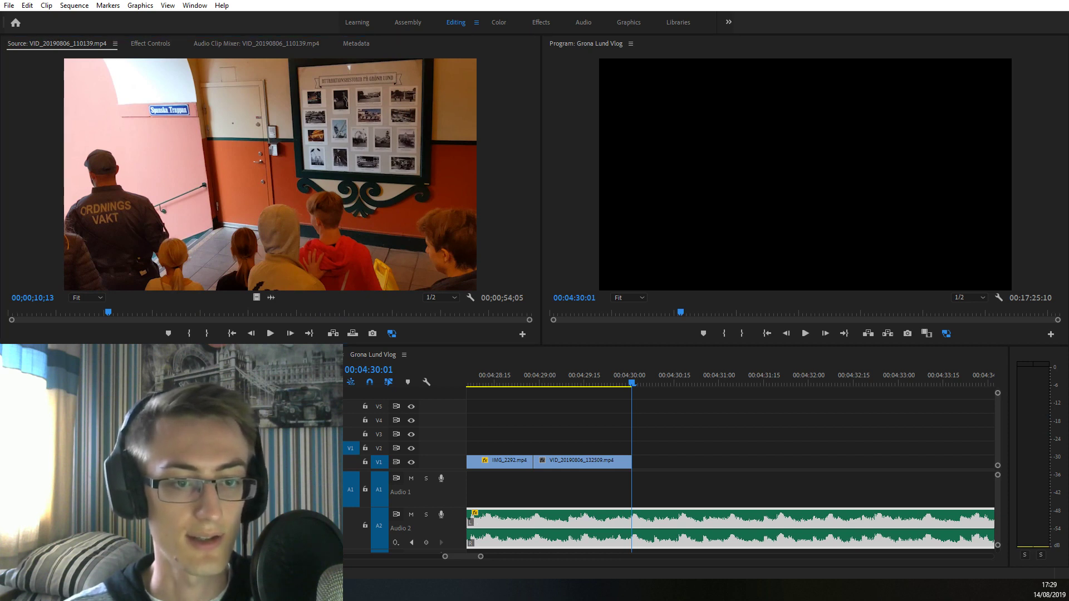
{"action": "left_click", "coordinate": [813, 525]}
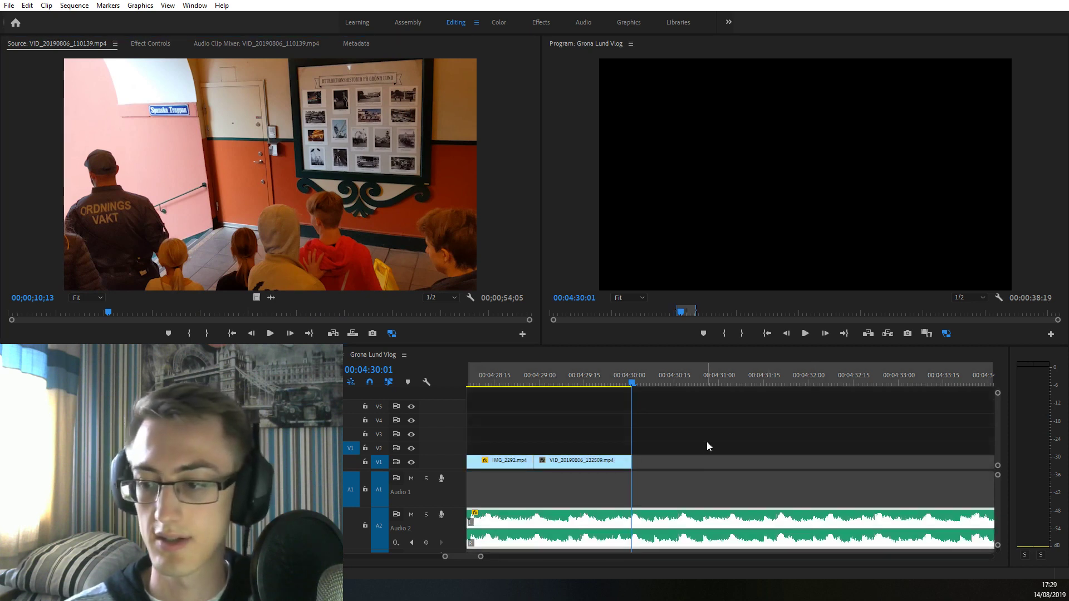
{"action": "right_click", "coordinate": [561, 371]}
{"action": "left_click", "coordinate": [647, 222]}
Play the montage through its last shots against the music and stop at 00:04:30:06
{"action": "scroll", "coordinate": [710, 459], "scroll_direction": "down", "scroll_amount": 3}
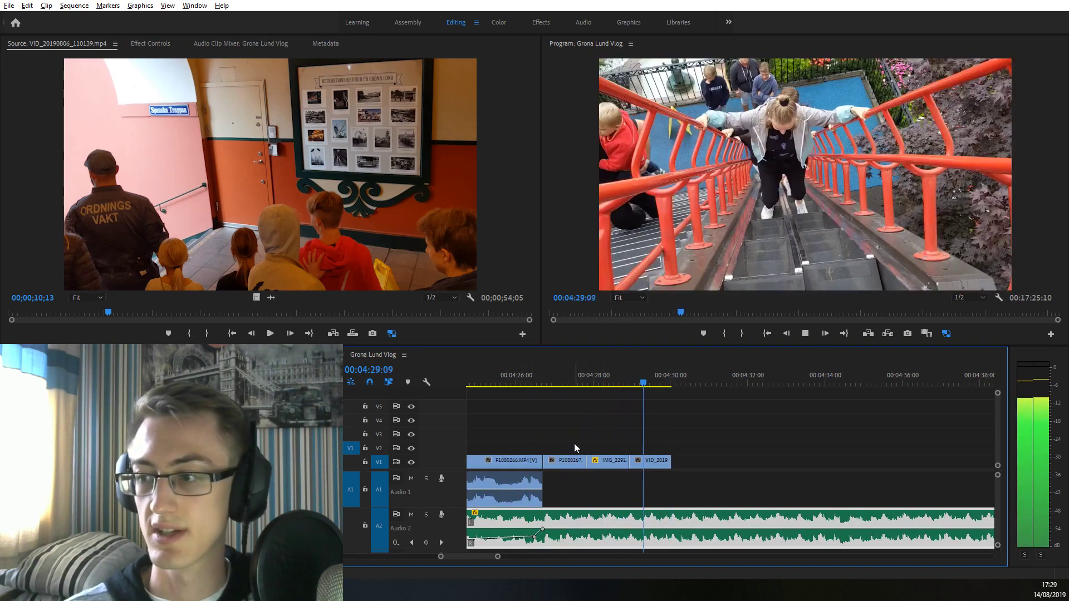
{"action": "scroll", "coordinate": [675, 461], "scroll_direction": "down", "scroll_amount": 1}
{"action": "key", "text": "space"}
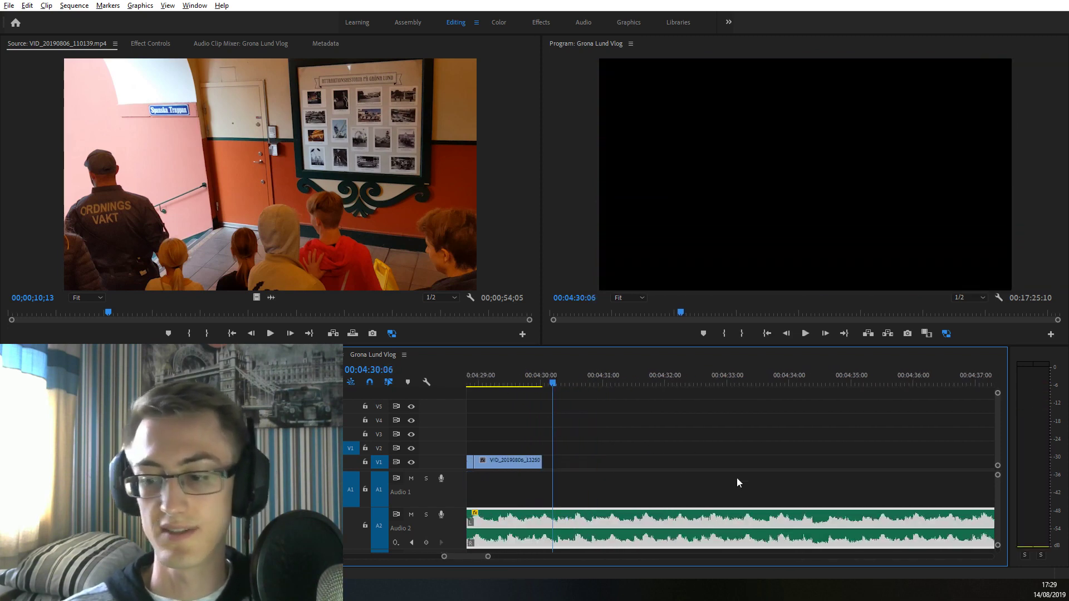
{"action": "scroll", "coordinate": [737, 478], "scroll_direction": "up", "scroll_amount": 3}
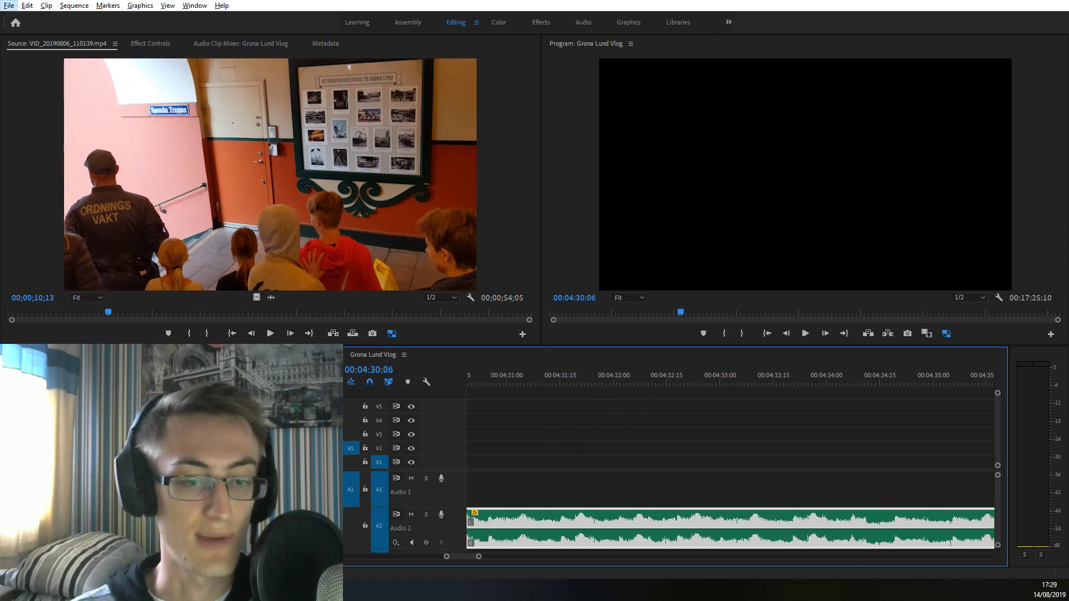
Mark a 00;00;02;11 section of VID_20190806_132646.mp4 ending at 00;00;26;13 and place only its video on V1 at 00:04:30:06
{"action": "double_click", "coordinate": [171, 462]}
{"action": "double_click", "coordinate": [172, 462]}
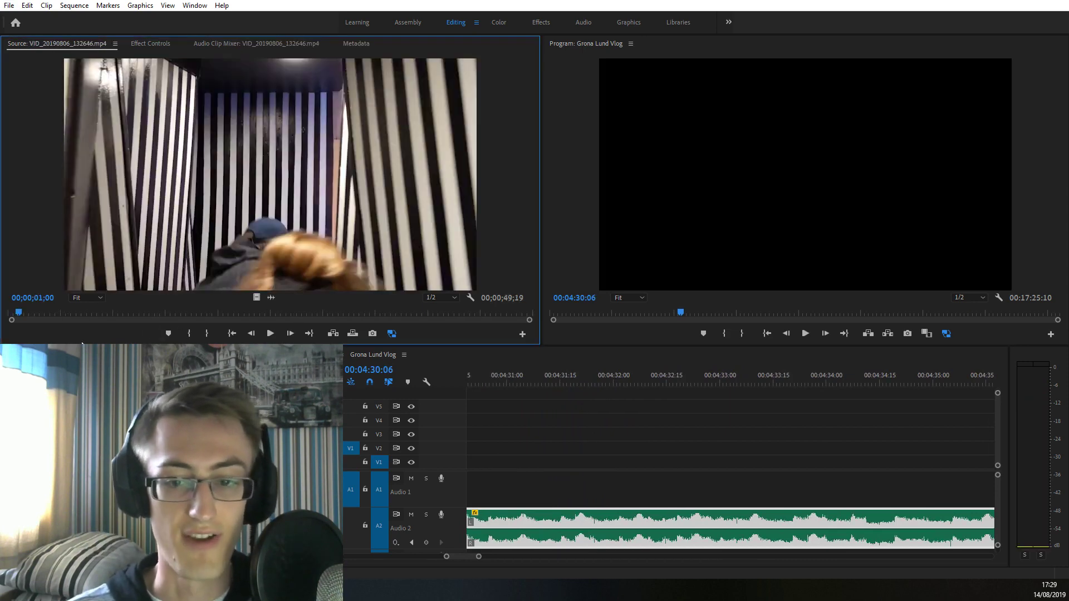
{"action": "left_click_drag", "start_coordinate": [12, 314], "coordinate": [252, 329]}
{"action": "key", "text": "space"}
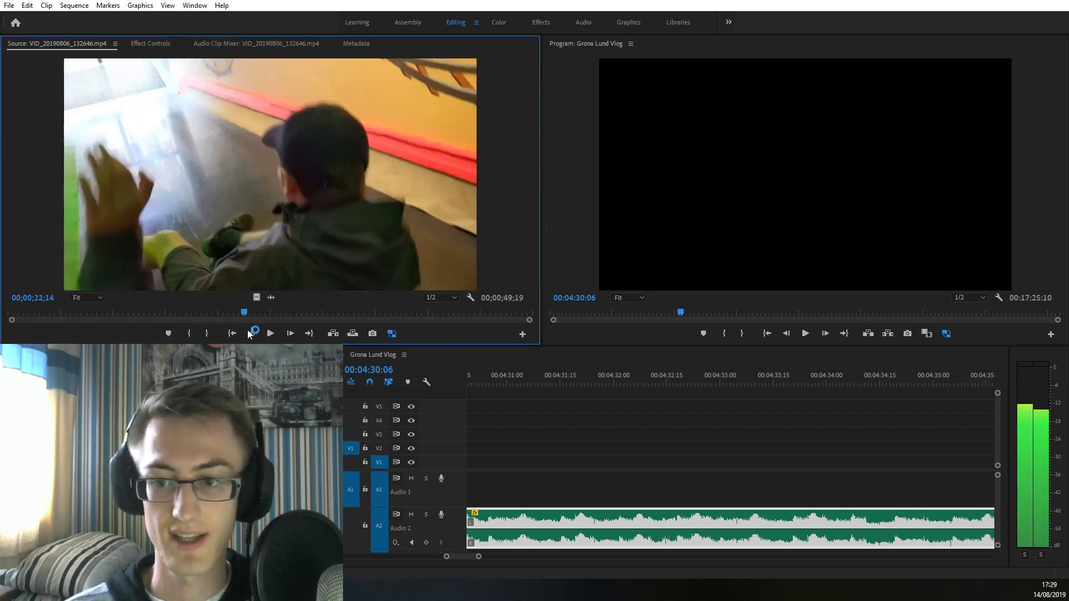
{"action": "left_click", "coordinate": [251, 312]}
{"action": "key", "text": "i"}
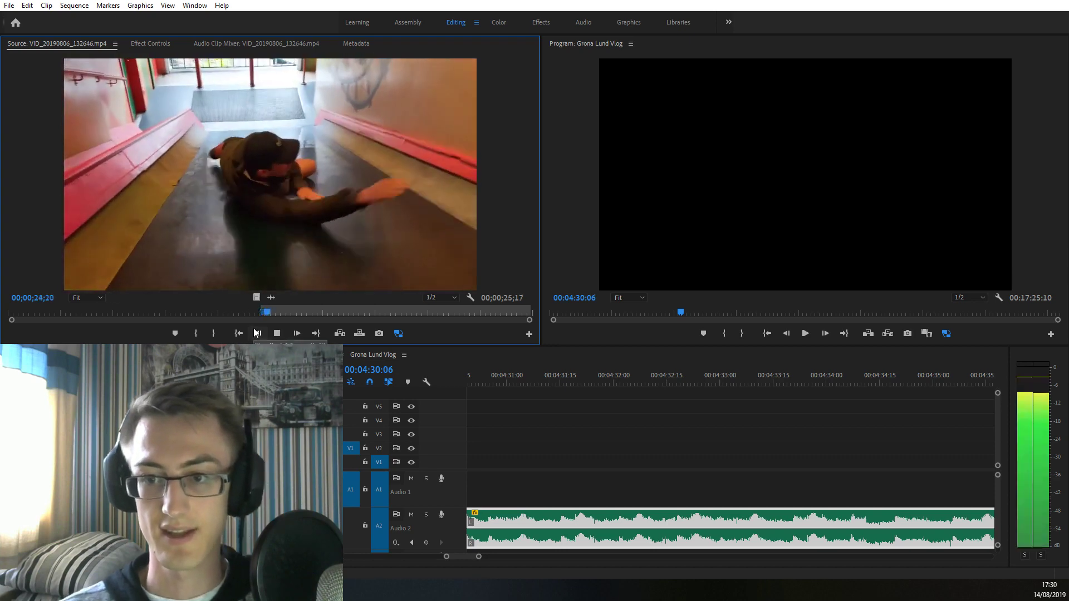
{"action": "key", "text": "space"}
{"action": "key", "text": "o"}
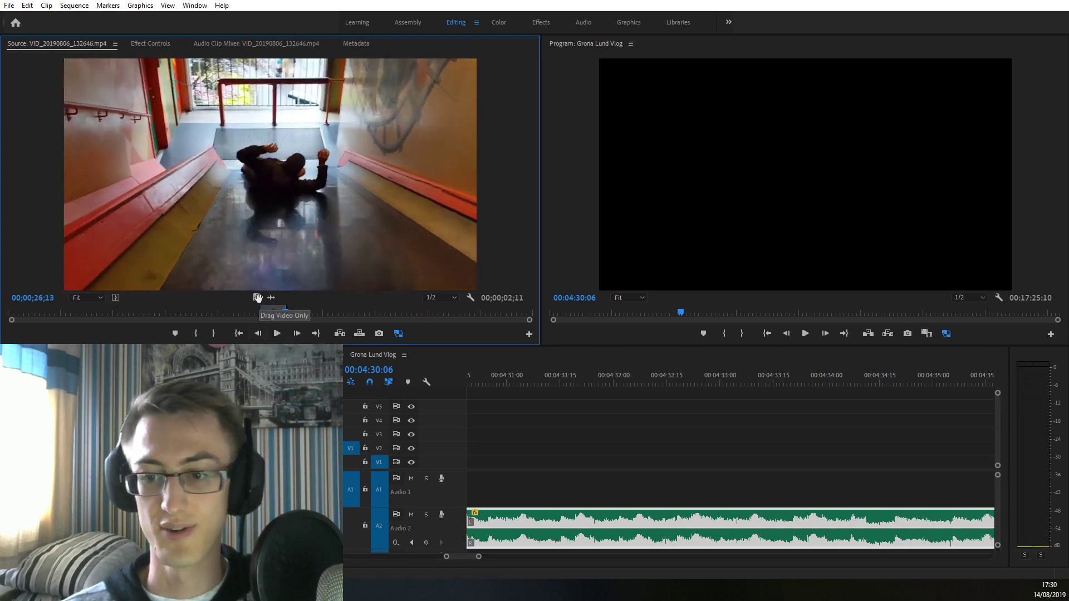
{"action": "scroll", "coordinate": [684, 489], "scroll_direction": "down", "scroll_amount": 2}
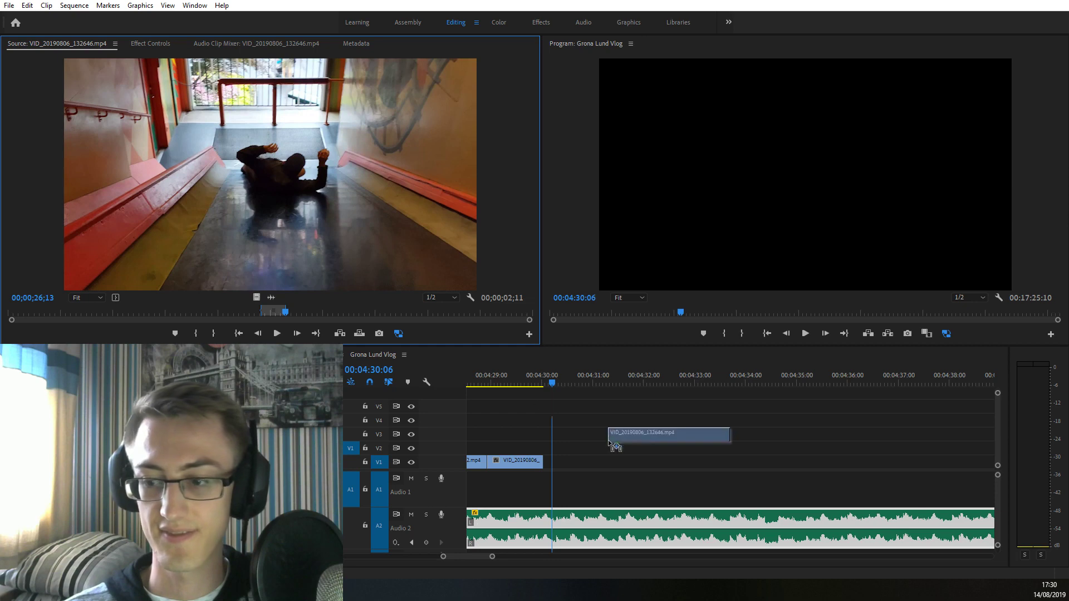
{"action": "left_click_drag", "start_coordinate": [610, 443], "coordinate": [554, 463]}
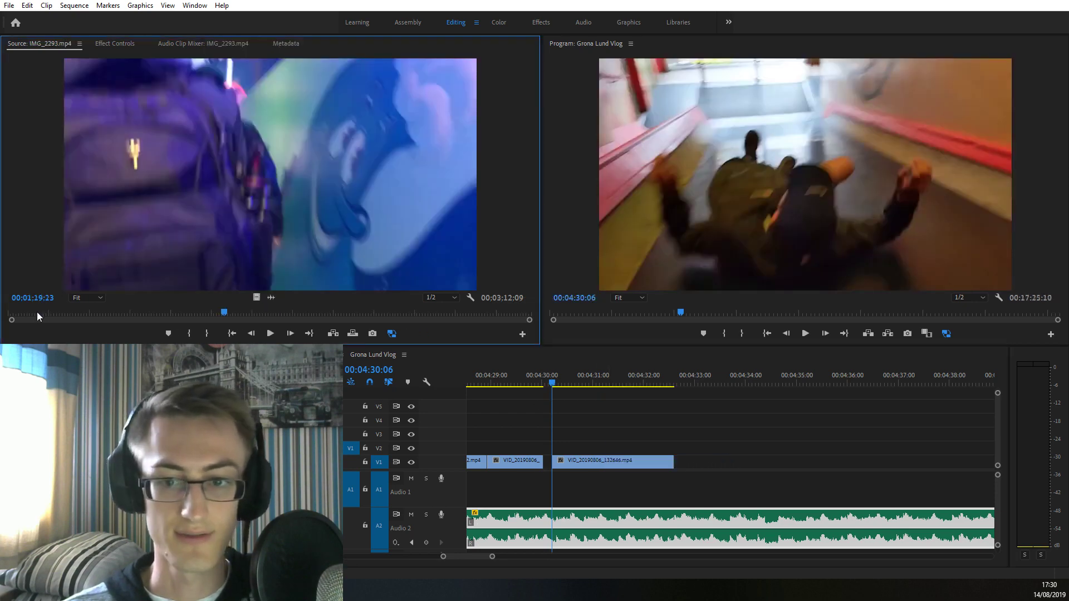
Mark a 00:00:01:11 section of IMG_2293.mp4 ending at 00:00:34:15 and place only its video on V1 at about 00:04:34:04
{"action": "left_click_drag", "start_coordinate": [37, 312], "coordinate": [91, 319]}
{"action": "key", "text": "space"}
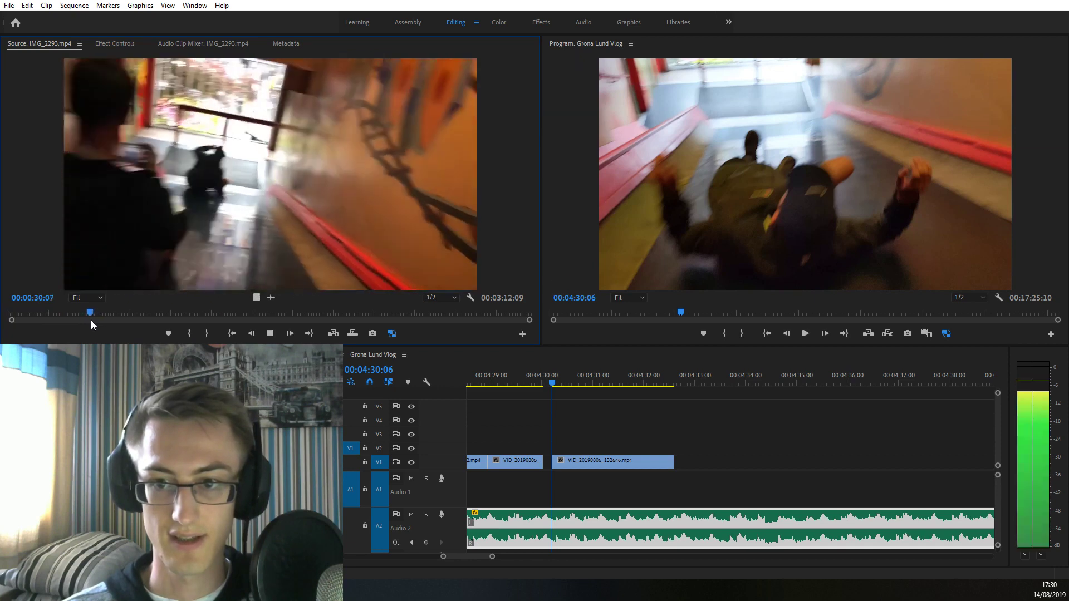
{"action": "key", "text": "i"}
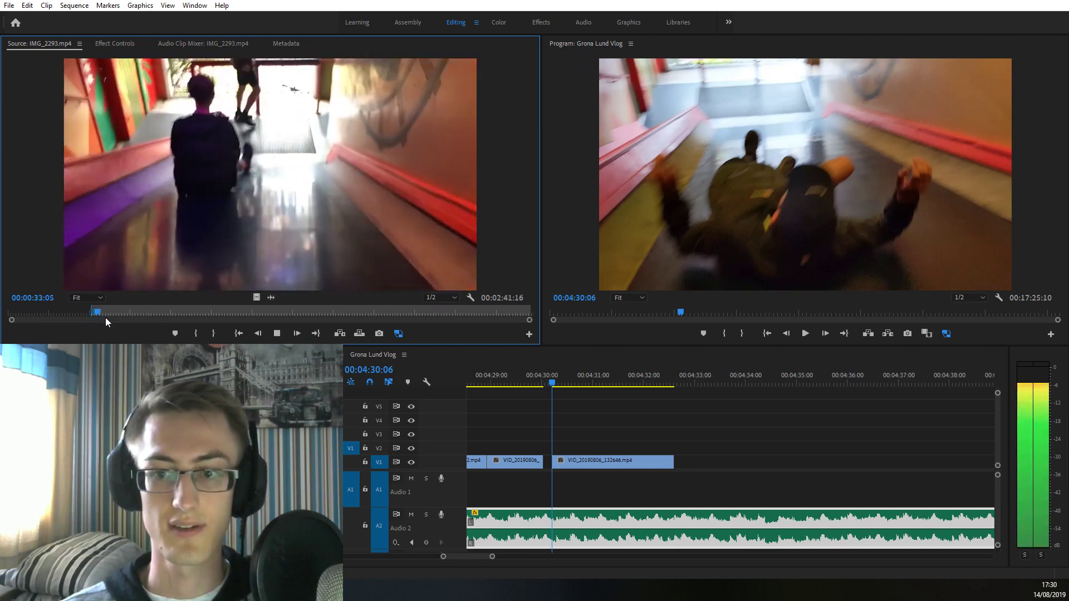
{"action": "key", "text": "i"}
{"action": "key", "text": "o"}
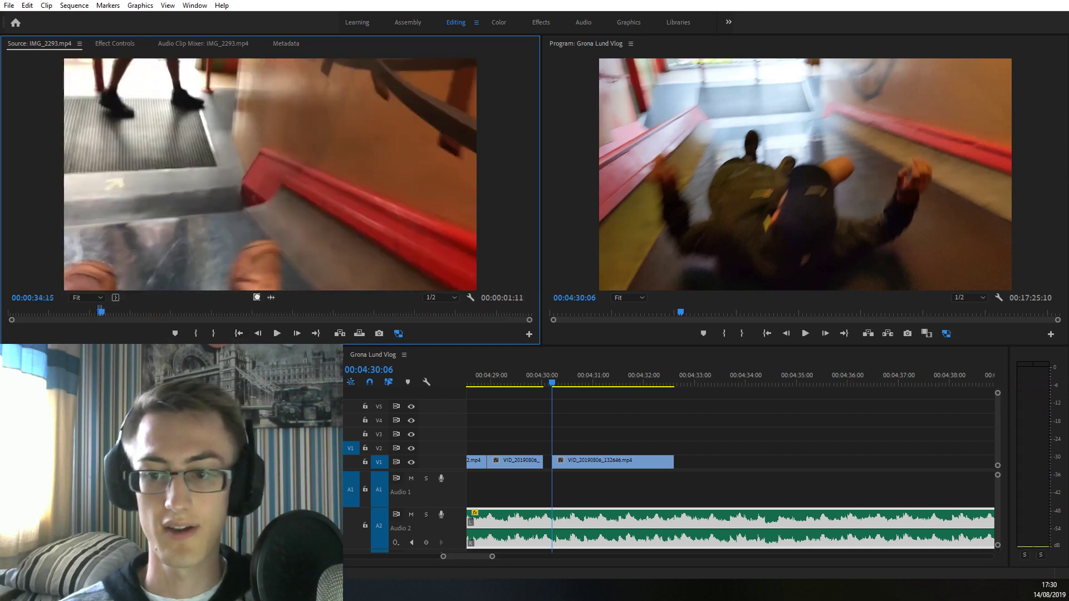
{"action": "left_click_drag", "start_coordinate": [256, 297], "coordinate": [763, 462]}
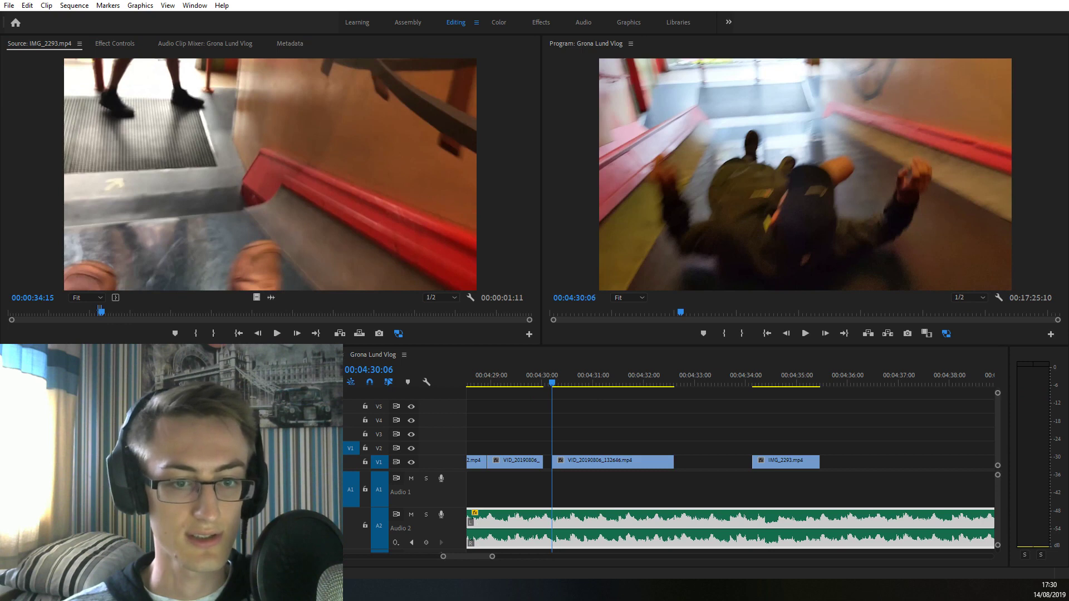
Mark a 00;00;00;28 section of VID_20190806_132646.mp4 ending at 00;00;28;19 and place only its video on V3 at about 00:04:30:22
{"action": "key", "text": "f"}
{"action": "key", "text": "ctrl+w"}
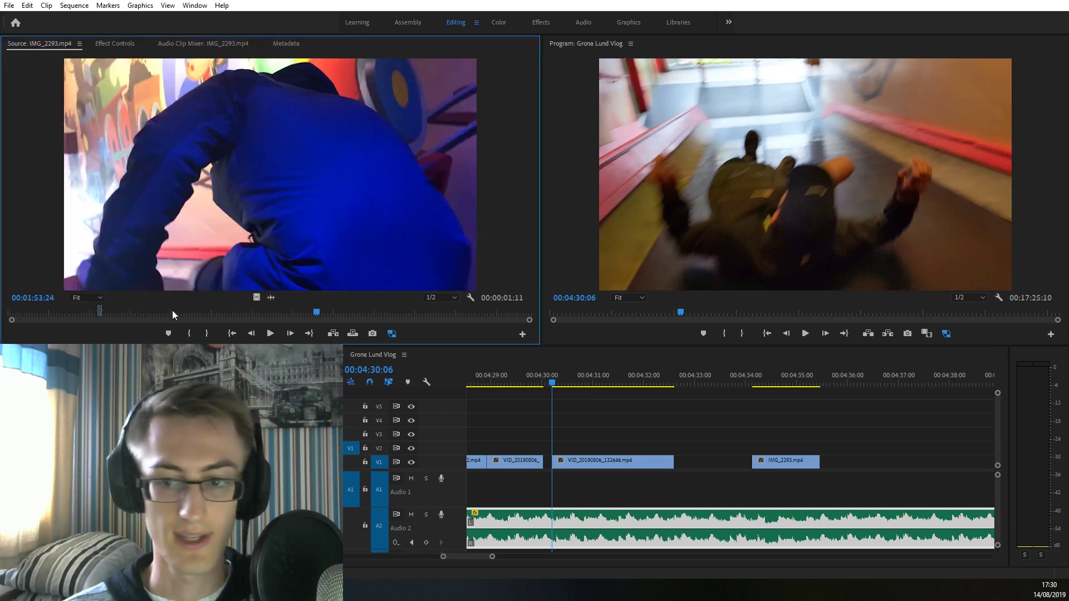
{"action": "key", "text": "f"}
{"action": "left_click_drag", "start_coordinate": [99, 312], "coordinate": [299, 319]}
{"action": "key", "text": "space"}
{"action": "key", "text": "i"}
{"action": "key", "text": "o"}
{"action": "key", "text": "space"}
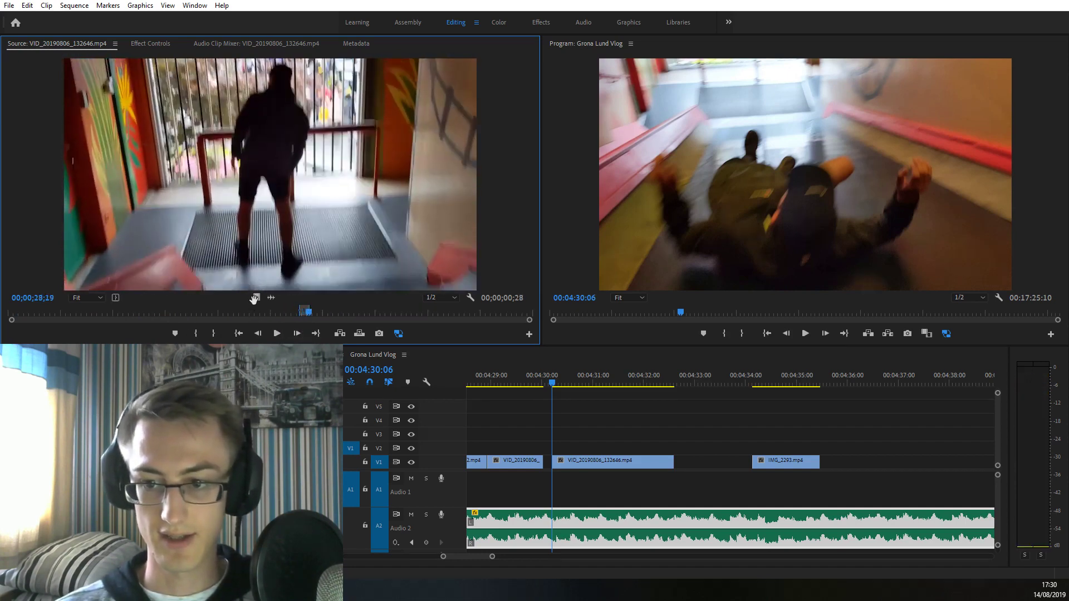
{"action": "left_click_drag", "start_coordinate": [455, 357], "coordinate": [590, 434]}
Move the VID_20190806_132646.mp4 shot on V1 directly after the VID_20190806_132509.mp4 shot and play the cut from 00:04:29:04
{"action": "left_click_drag", "start_coordinate": [515, 383], "coordinate": [497, 383]}
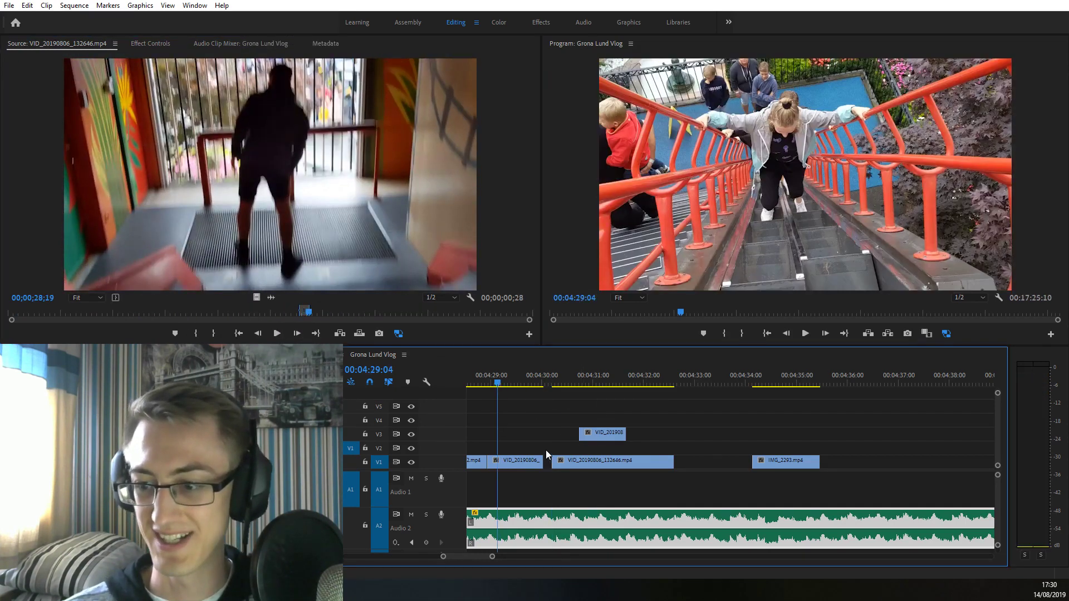
{"action": "left_click", "coordinate": [563, 461]}
{"action": "left_click_drag", "start_coordinate": [562, 461], "coordinate": [554, 461]}
{"action": "left_click", "coordinate": [595, 411]}
{"action": "key", "text": "space"}
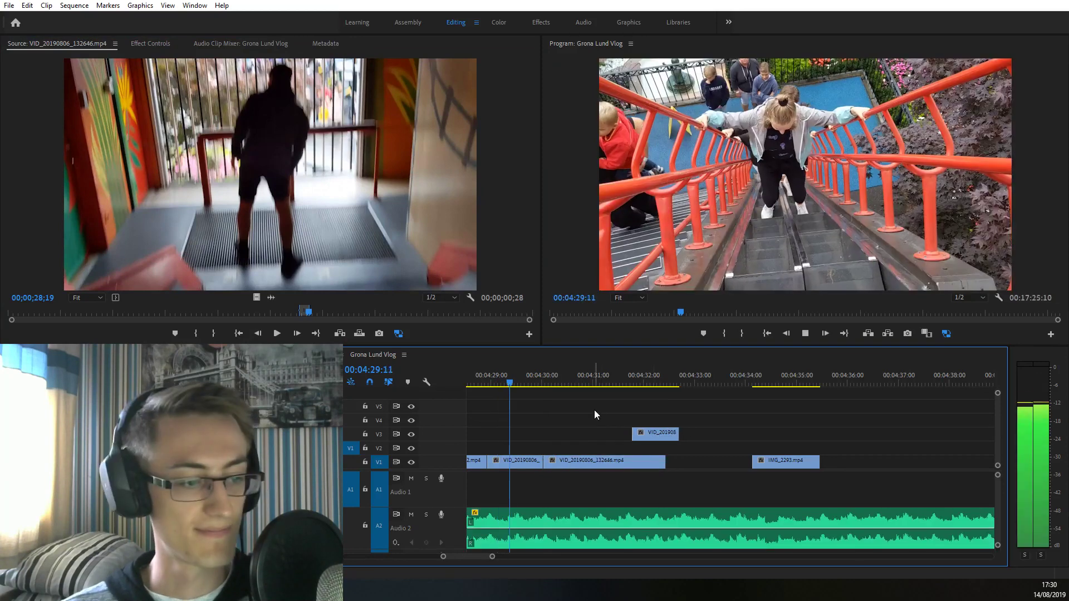
Trim about 12 frames off the start of the V1 VID_20190806_132646.mp4 shot, close the gap and overlay its end with the V3 section
{"action": "key", "text": "="}
{"action": "left_click_drag", "start_coordinate": [535, 383], "coordinate": [546, 385]}
{"action": "left_click_drag", "start_coordinate": [527, 462], "coordinate": [556, 464]}
{"action": "key", "text": "space"}
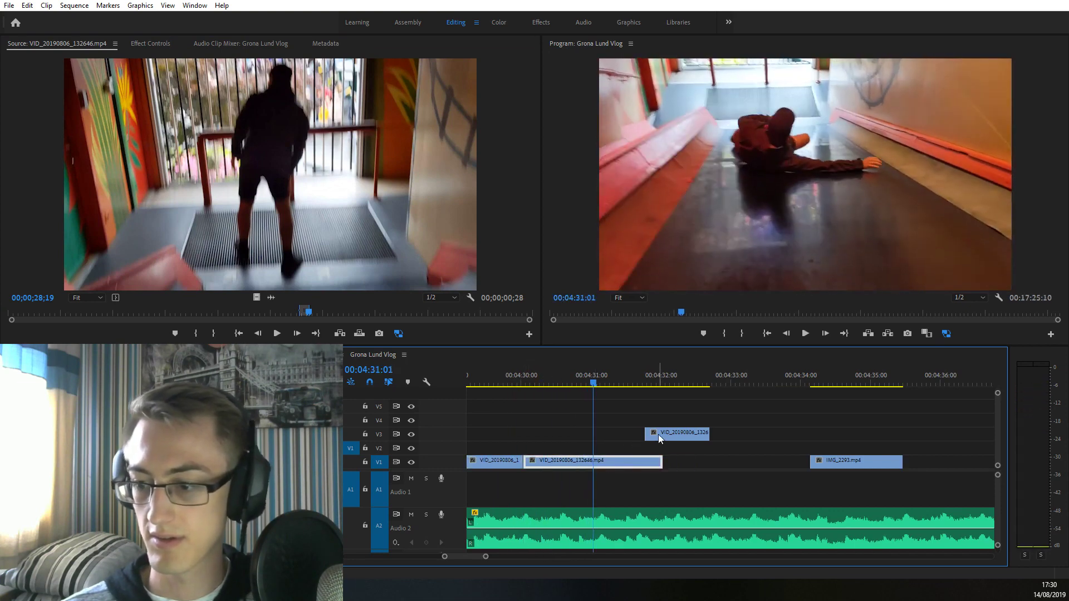
{"action": "left_click_drag", "start_coordinate": [663, 435], "coordinate": [620, 459]}
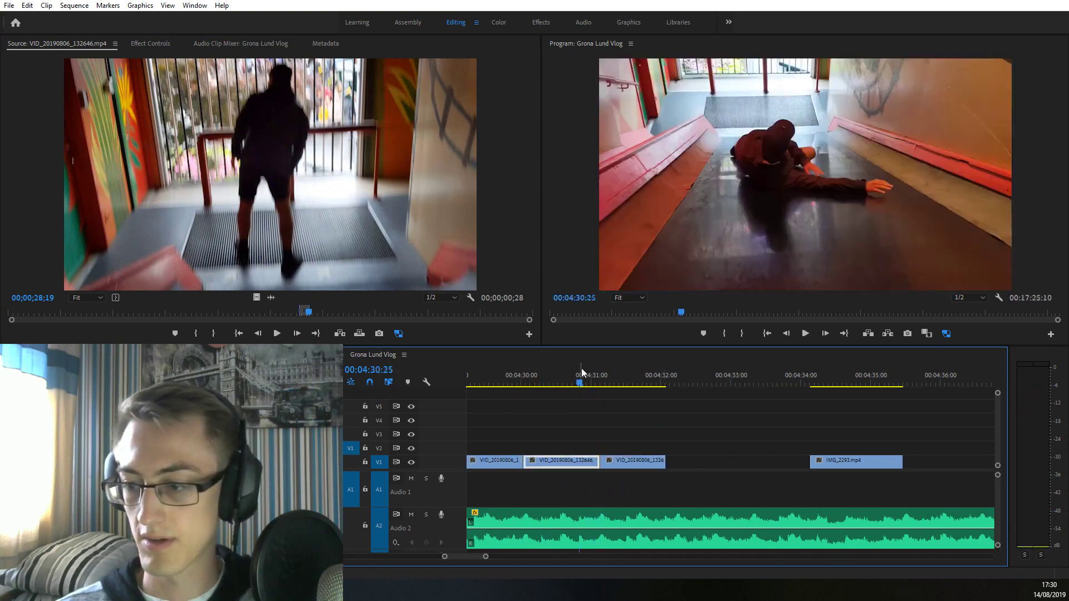
Extend the end of the second VID_20190806_132646.mp4 shot and move the IMG_2293.mp4 shot over it to start at about 00:04:32:06
{"action": "key", "text": "space"}
{"action": "left_click", "coordinate": [692, 457]}
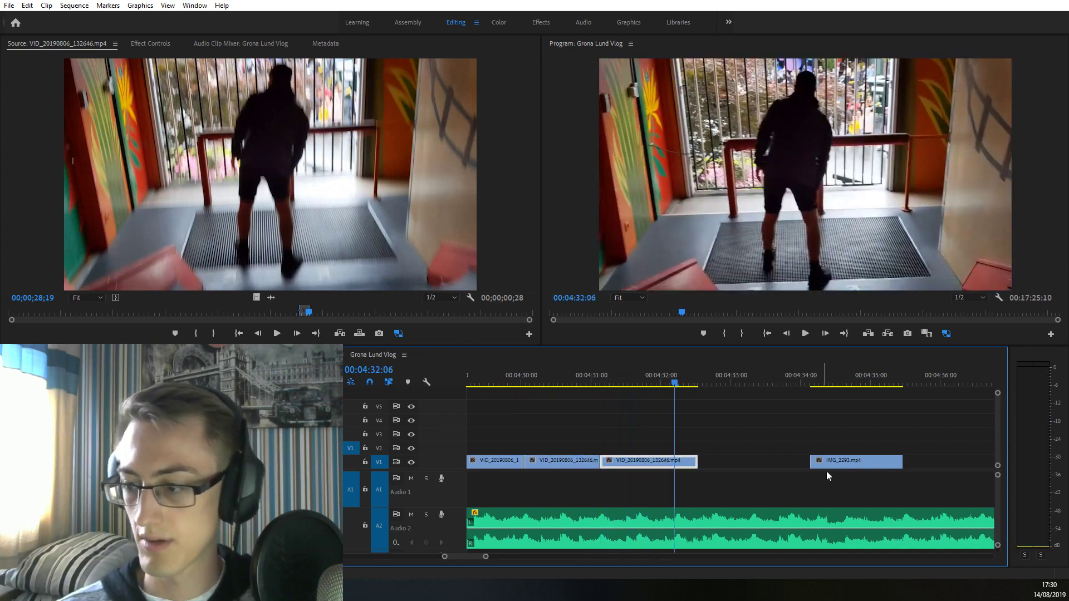
{"action": "left_click_drag", "start_coordinate": [826, 471], "coordinate": [692, 471]}
Play the new shots against the music and scale the IMG_2293.mp4 shot to the frame size
{"action": "left_click", "coordinate": [640, 382]}
{"action": "key", "text": "space"}
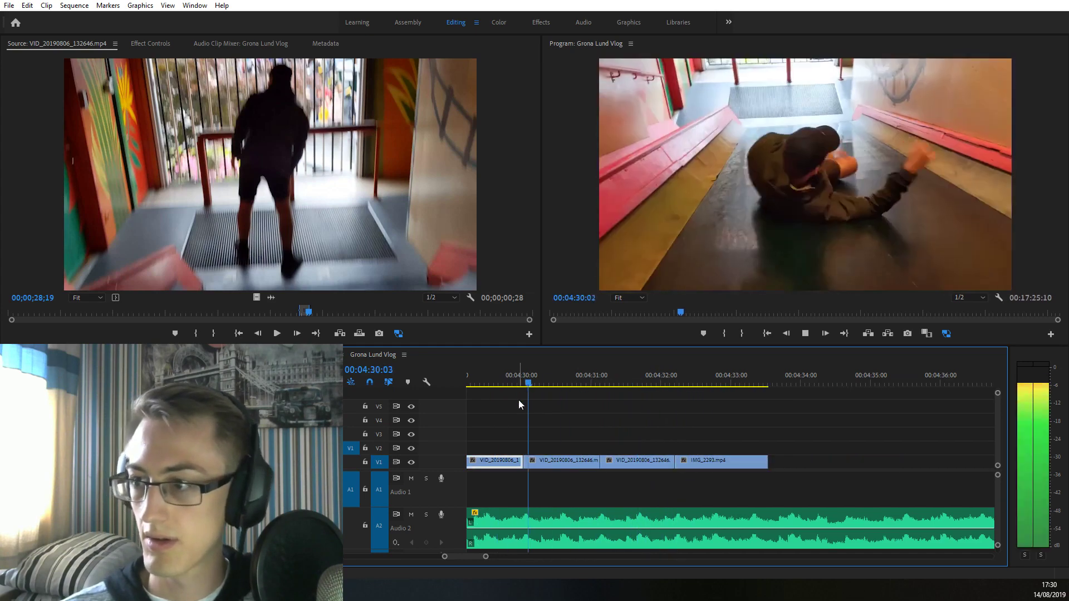
{"action": "key", "text": "minus"}
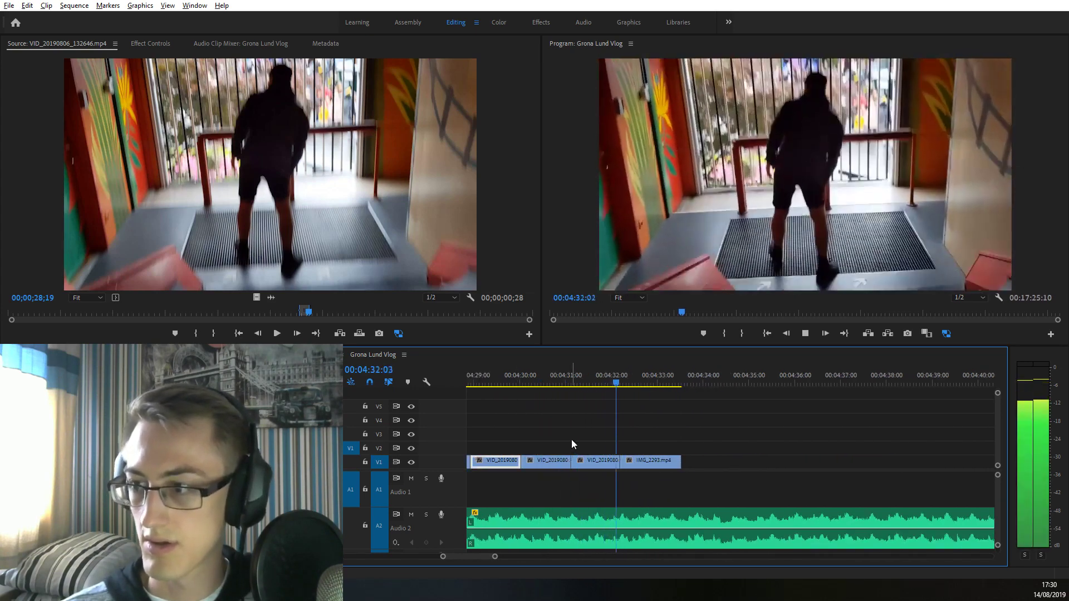
{"action": "right_click", "coordinate": [644, 463]}
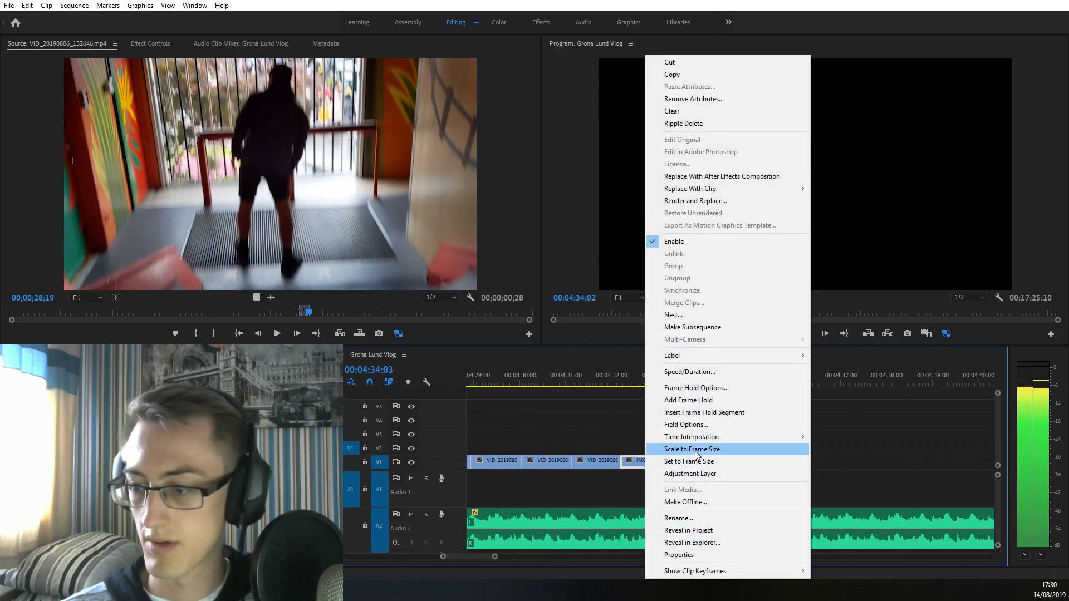
{"action": "left_click", "coordinate": [670, 449]}
Play the IMG_2293.mp4 shot against the music and trim its end to 00:04:33:09
{"action": "left_click", "coordinate": [575, 372]}
{"action": "key", "text": "equal"}
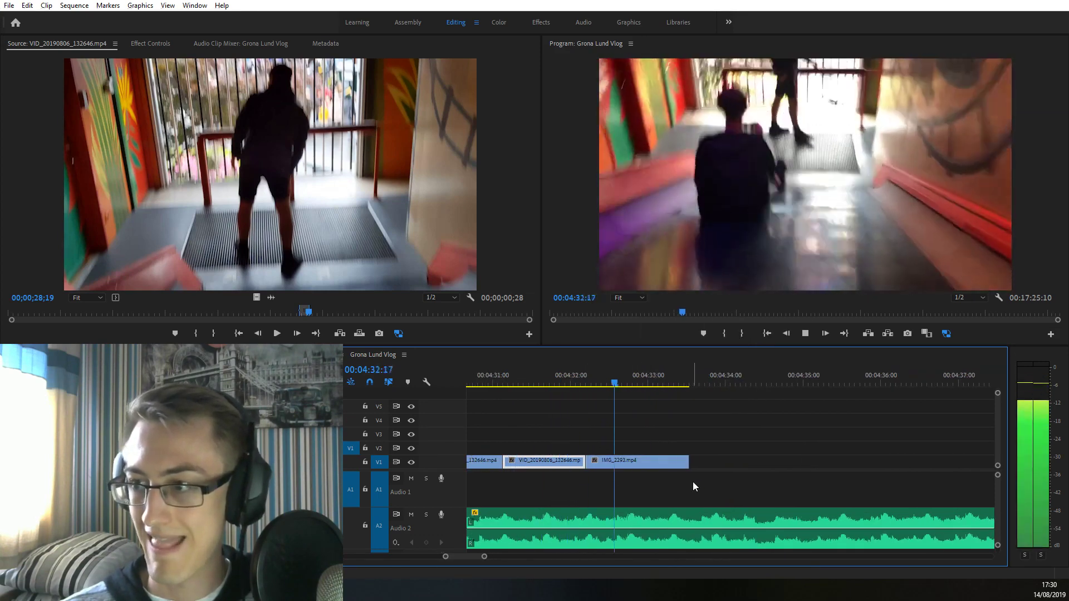
{"action": "left_click", "coordinate": [691, 462]}
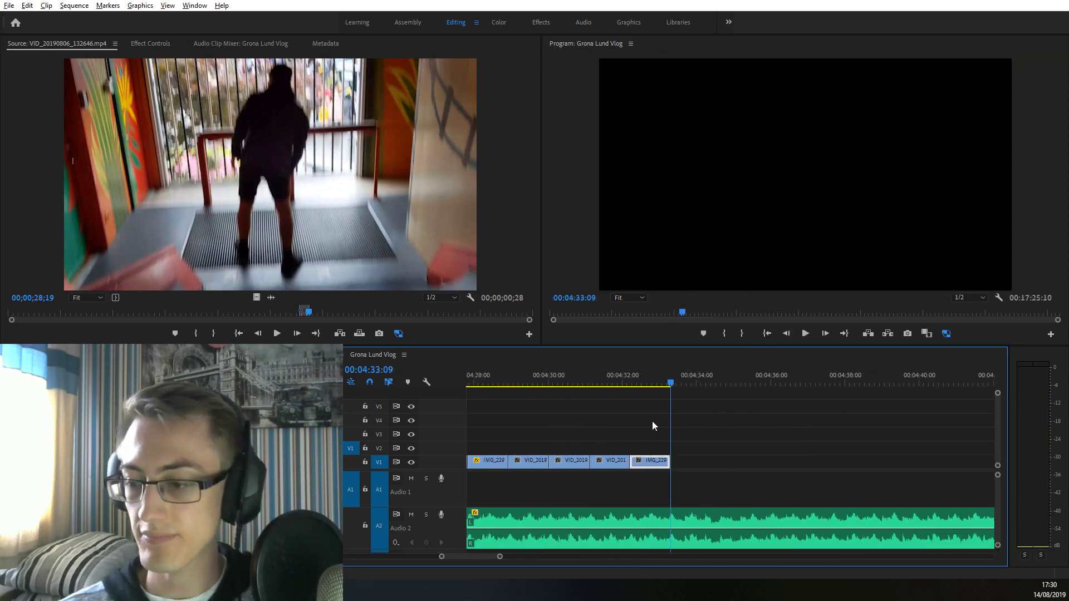
Play the montage's last shots against the music from about 00:04:29:03
{"action": "key", "text": "minus"}
{"action": "left_click", "coordinate": [519, 375]}
{"action": "key", "text": "equal"}
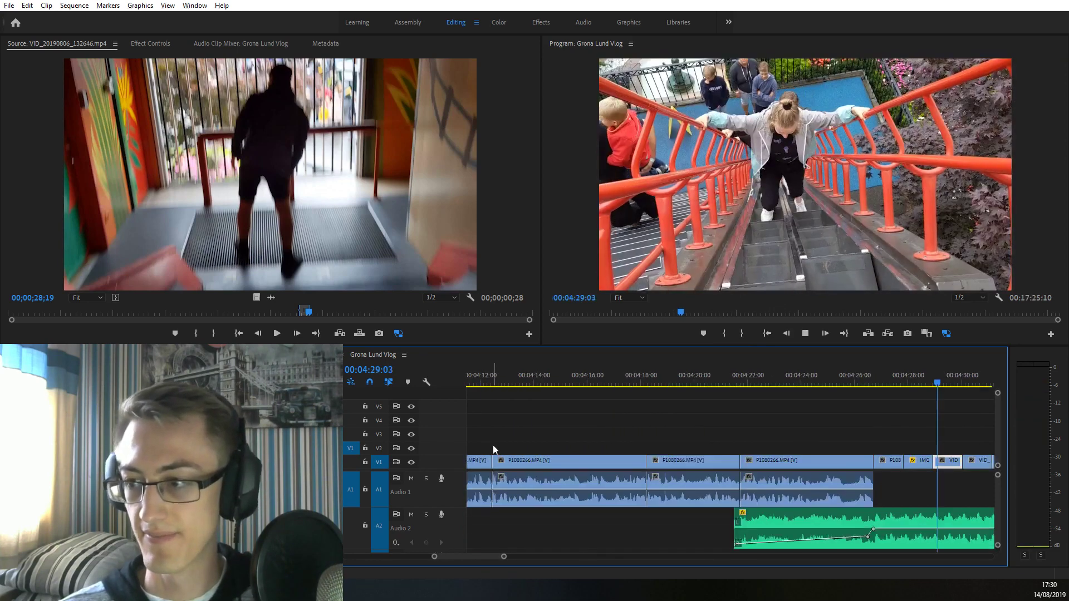
{"action": "key", "text": "space"}
{"action": "key", "text": "equal"}
Lift the first VID_20190806_132646.mp4 shot to V2, start it on earlier footage and trim its end to the start of the next shot
{"action": "left_click", "coordinate": [600, 462]}
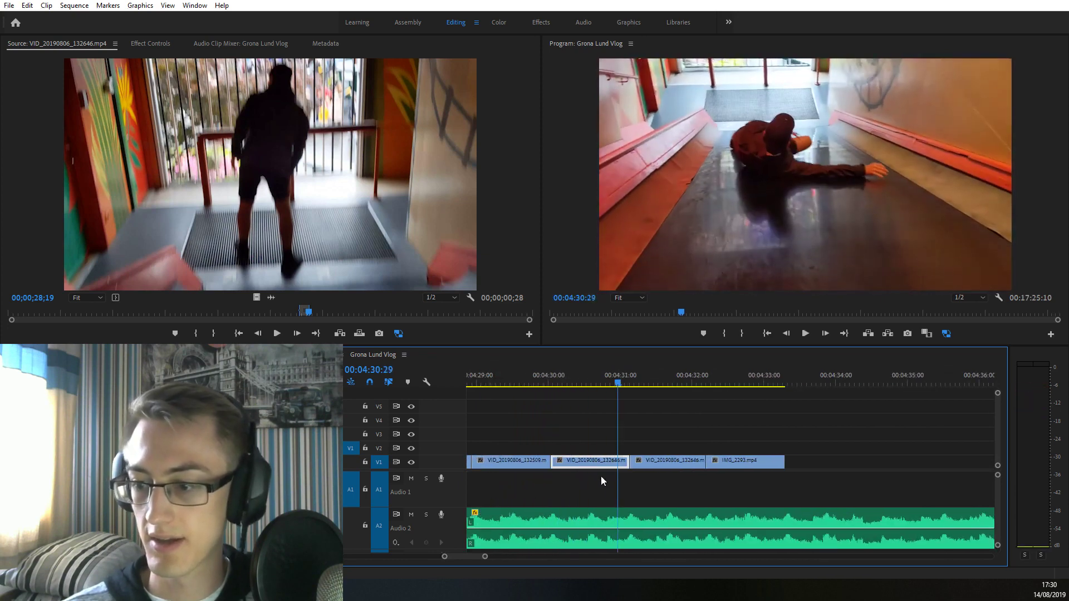
{"action": "left_click_drag", "start_coordinate": [600, 462], "coordinate": [576, 429]}
{"action": "left_click", "coordinate": [518, 377]}
{"action": "key", "text": "space"}
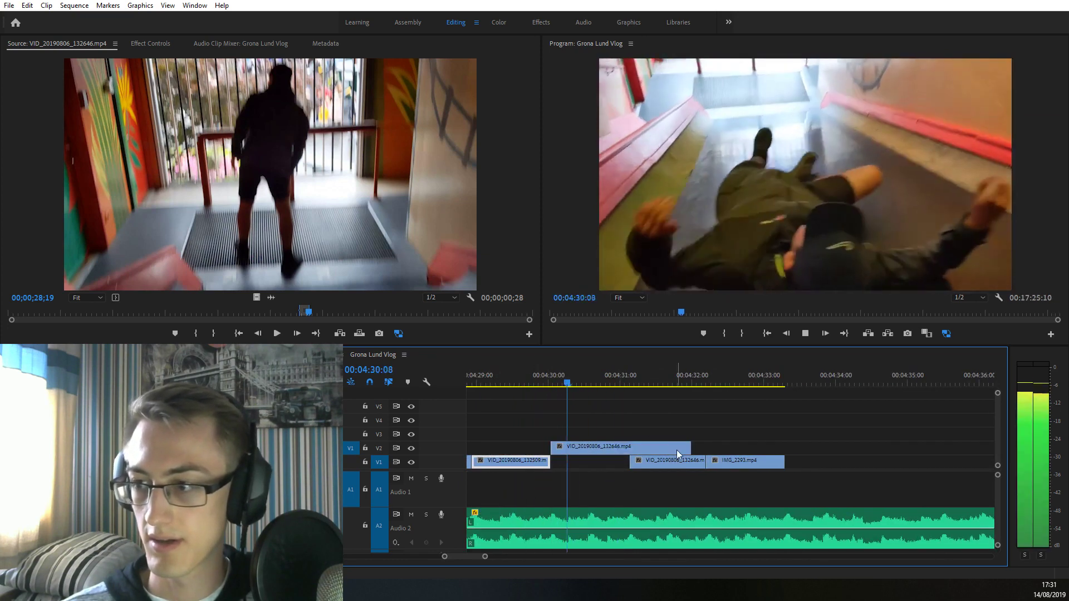
{"action": "key", "text": "space"}
{"action": "left_click_drag", "start_coordinate": [689, 449], "coordinate": [630, 446]}
Play the montage past its last shot and return the V2 VID_20190806_132646.mp4 shot to its gap on V1
{"action": "key", "text": "space"}
{"action": "key", "text": "minus"}
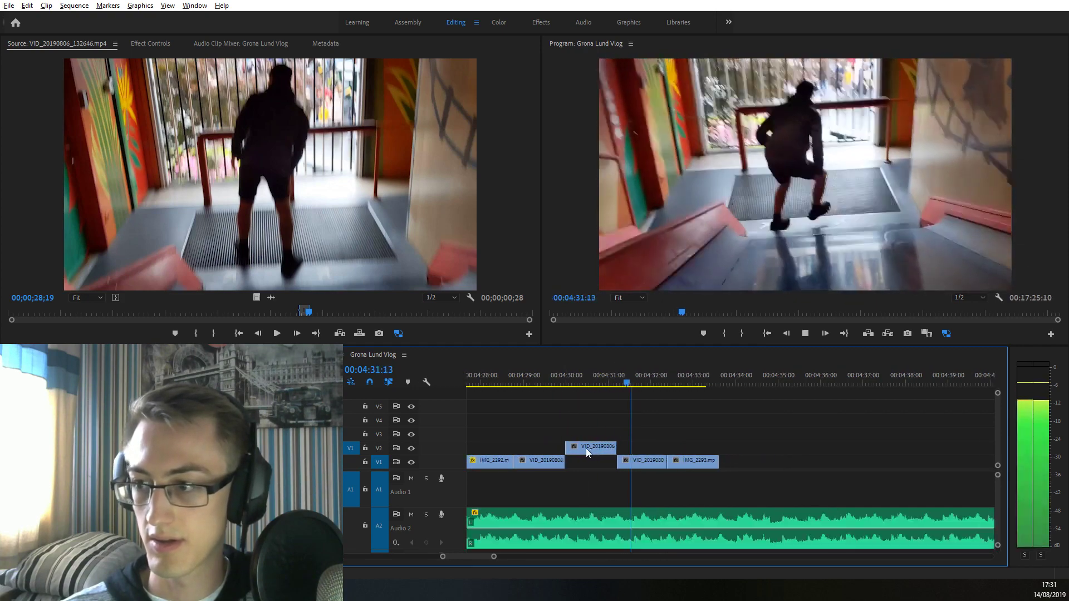
{"action": "key", "text": "equal"}
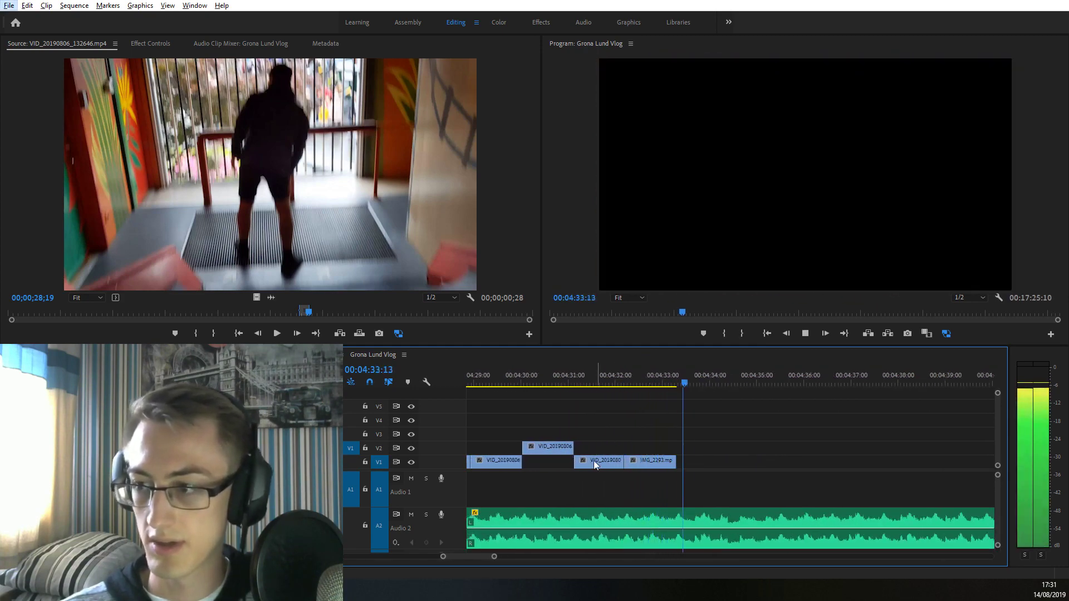
{"action": "scroll", "coordinate": [656, 422], "scroll_direction": "down", "scroll_amount": 2}
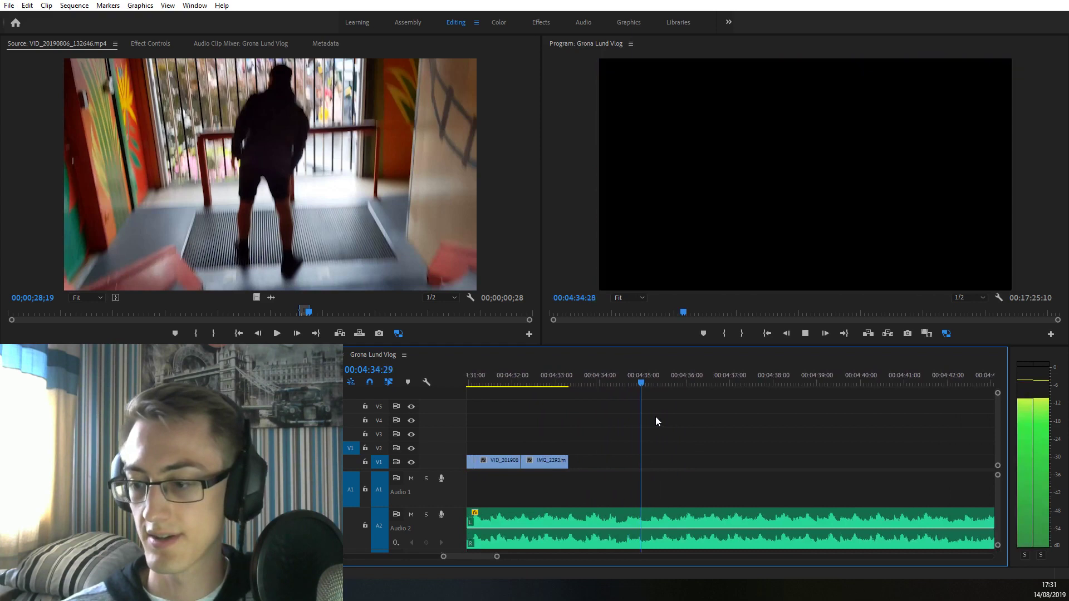
Place the playhead at 00:04:33:17 after the last shot and save the project
{"action": "left_click", "coordinate": [581, 380]}
{"action": "key", "text": "ctrl+s"}
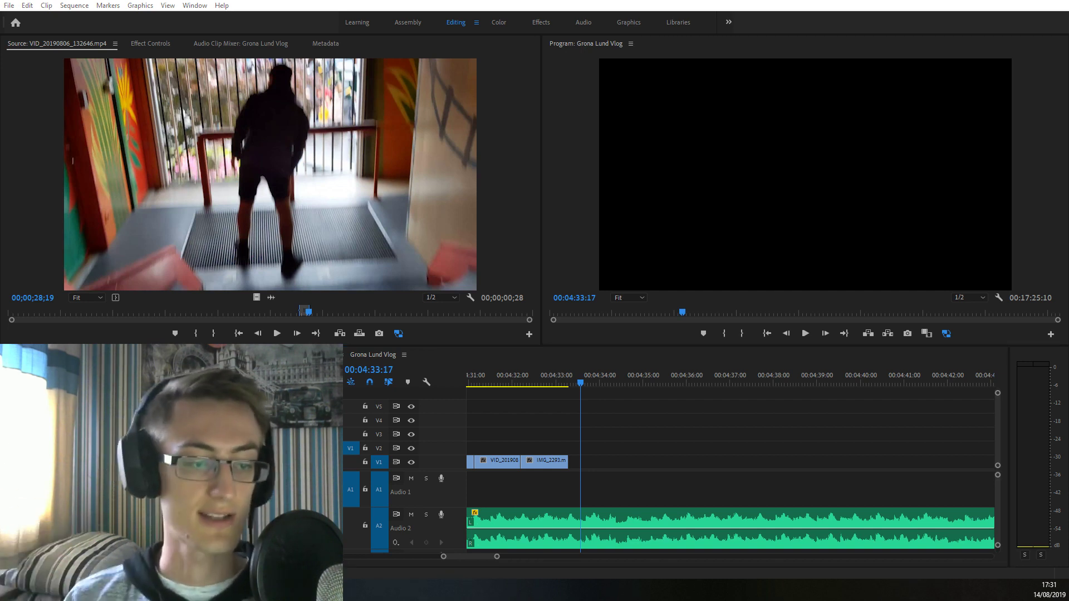
{"action": "key", "text": "ctrl+s"}
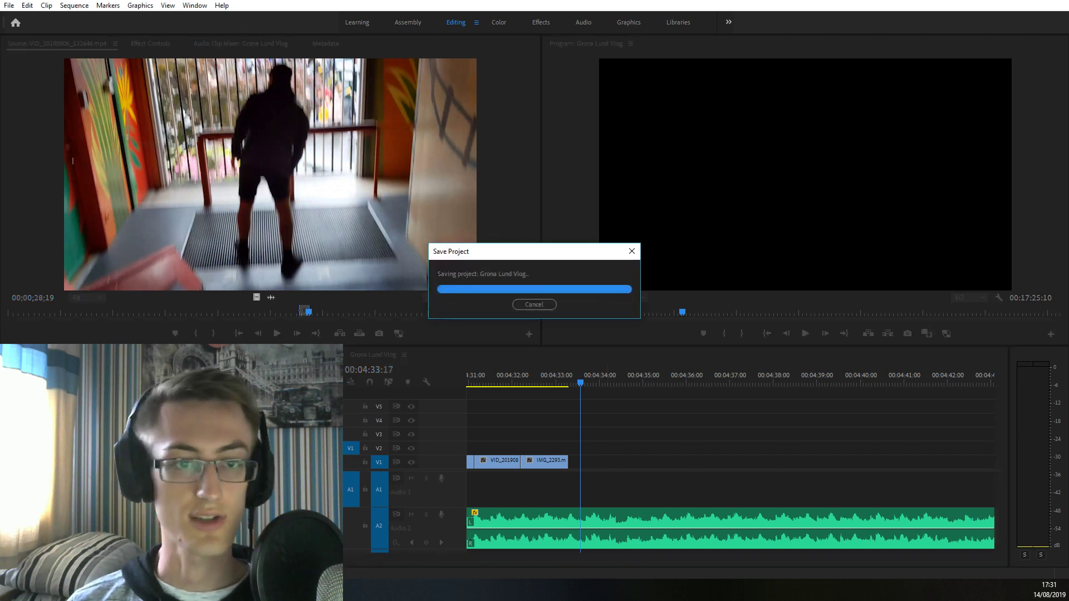
Scan the rest of VID_20190806_132646.mp4 up to 00;00;43;19 for another usable shot
{"action": "key", "text": "f"}
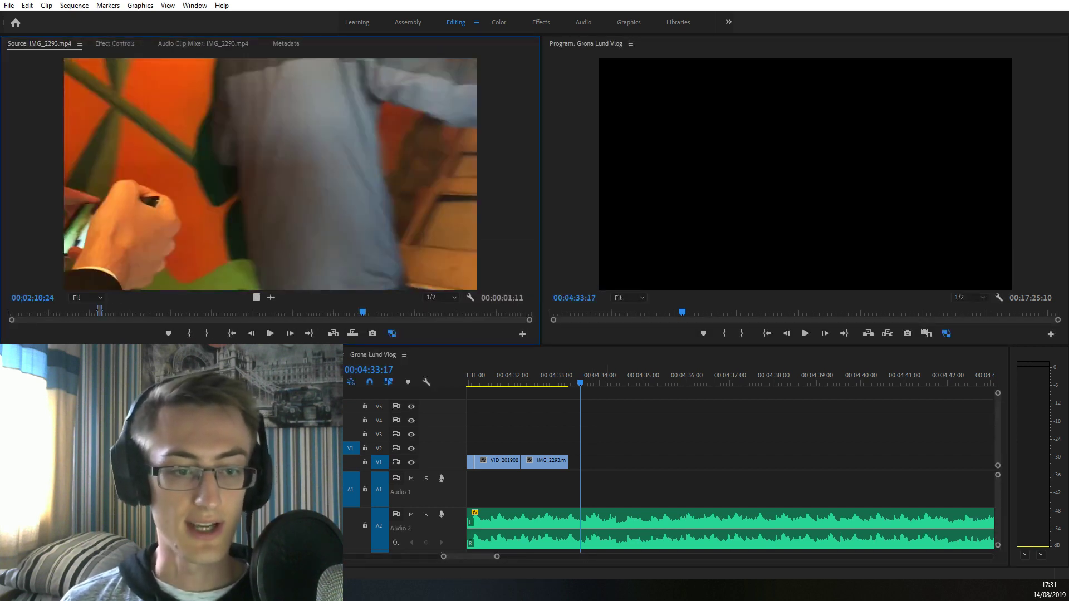
{"action": "key", "text": "f"}
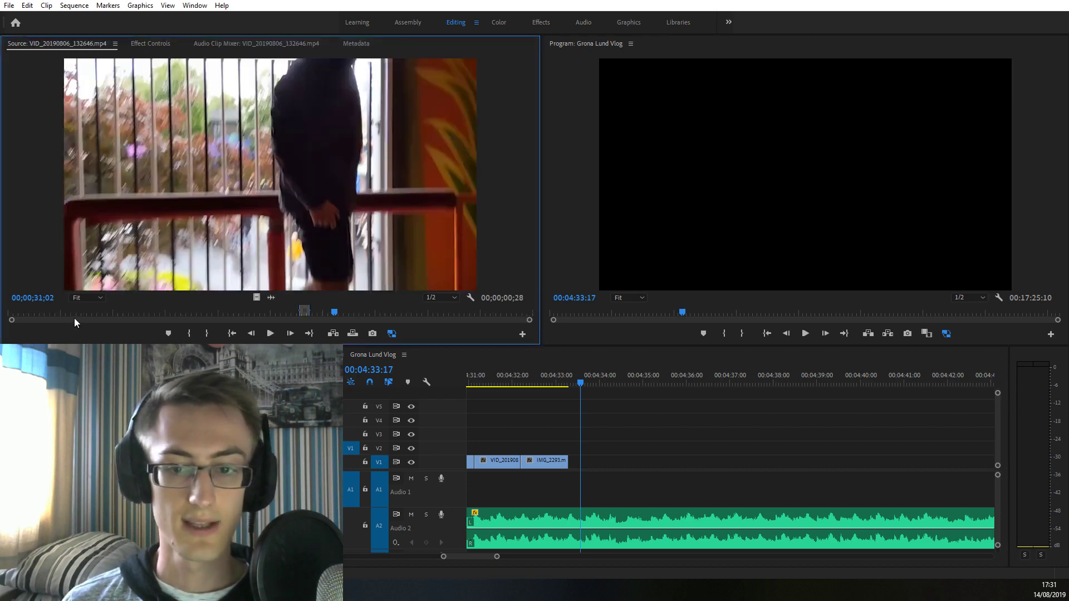
{"action": "key", "text": "space"}
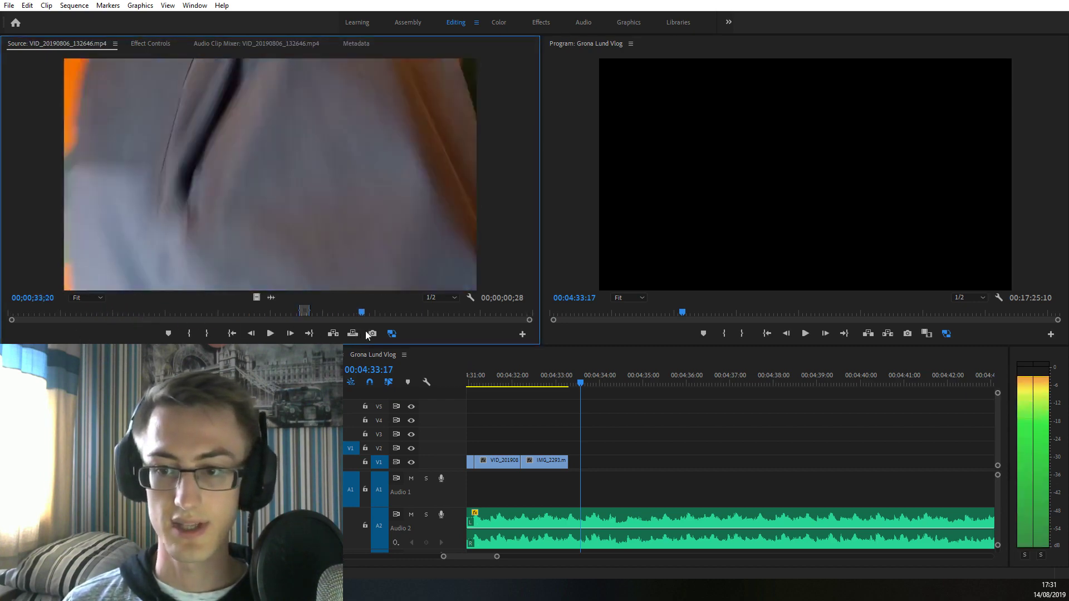
{"action": "left_click_drag", "start_coordinate": [407, 315], "coordinate": [466, 312]}
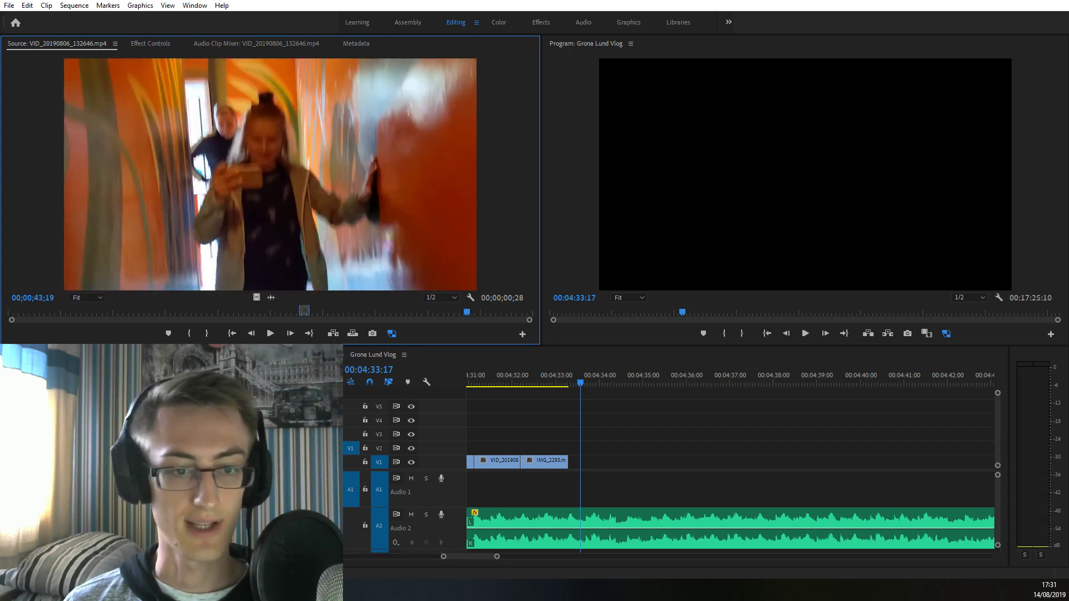
Mark a 00:00:01:16 section of IMG_2293.mp4 ending at 00:01:16:11 and place only its video on V1 directly after the last shot
{"action": "key", "text": "ctrl+w"}
{"action": "left_click_drag", "start_coordinate": [106, 315], "coordinate": [204, 316]}
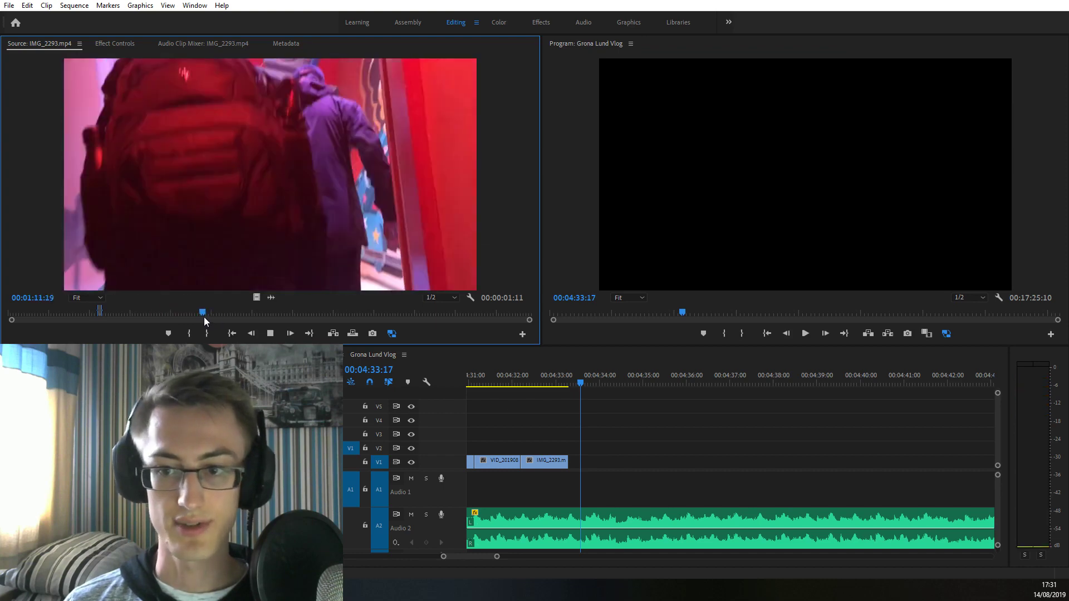
{"action": "key", "text": "space"}
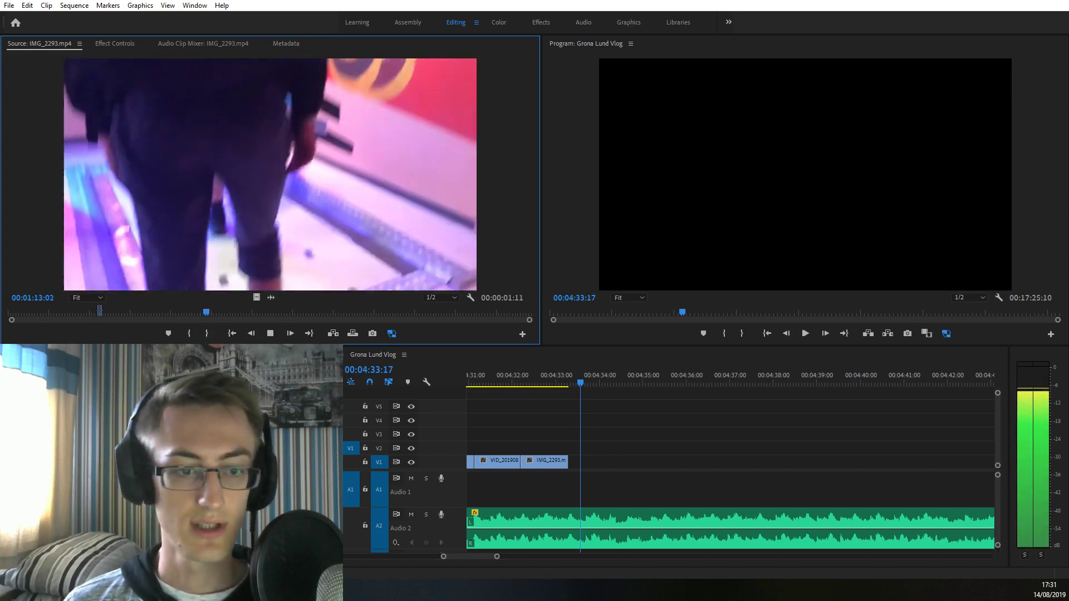
{"action": "key", "text": "space"}
{"action": "key", "text": "space"}
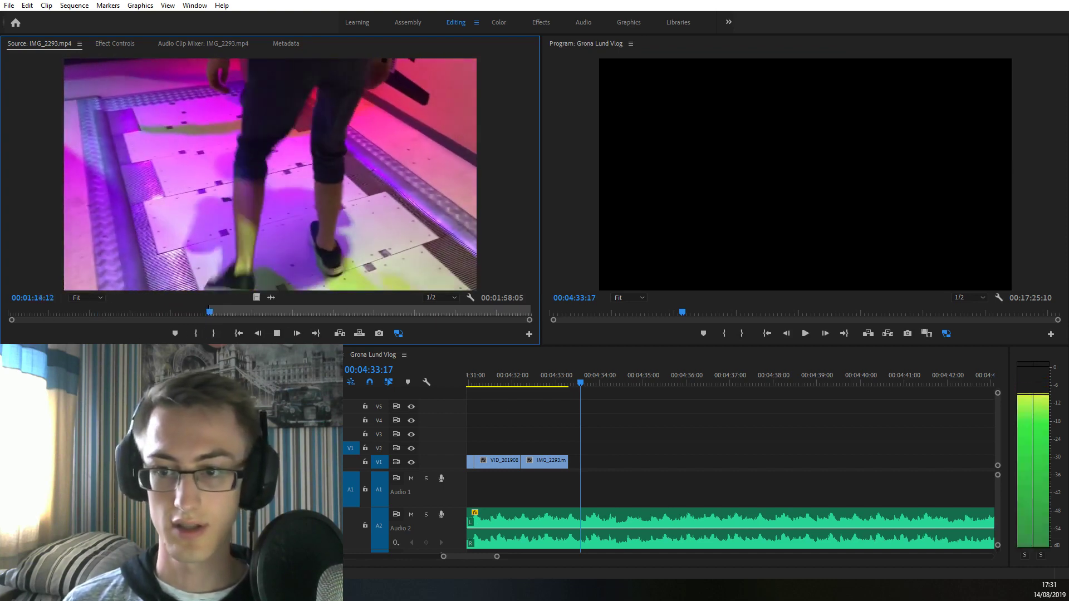
{"action": "key", "text": "space"}
{"action": "key", "text": "i"}
{"action": "key", "text": "space"}
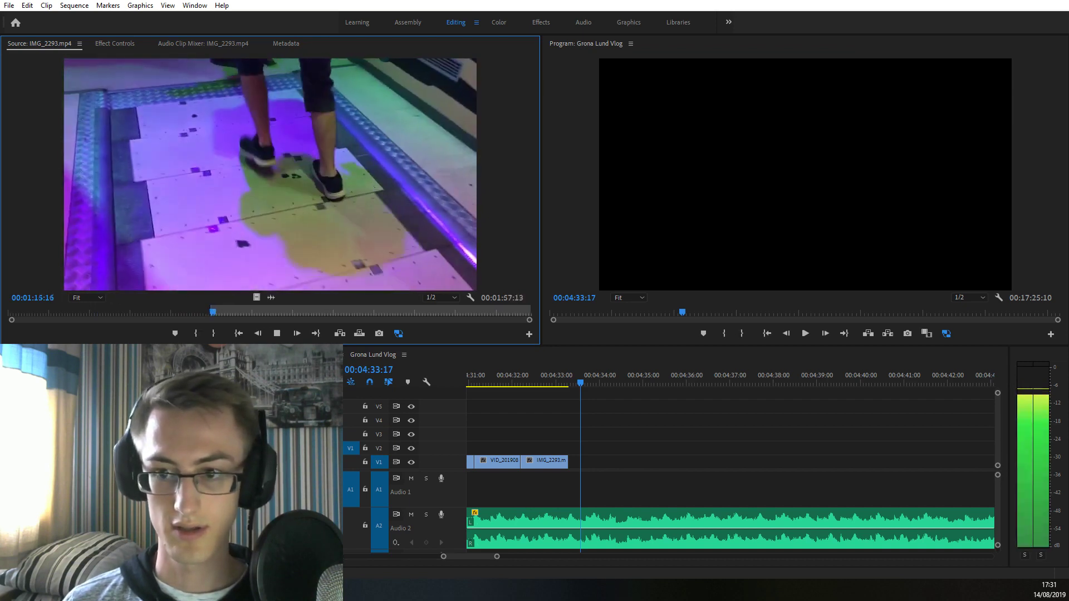
{"action": "key", "text": "space"}
{"action": "key", "text": "o"}
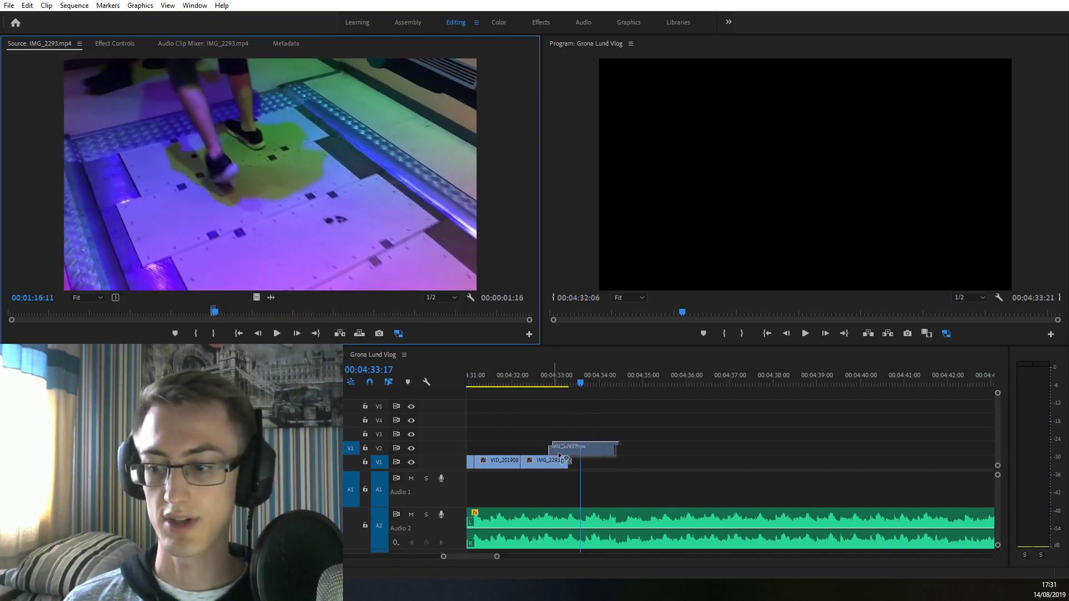
{"action": "left_click_drag", "start_coordinate": [561, 457], "coordinate": [567, 461]}
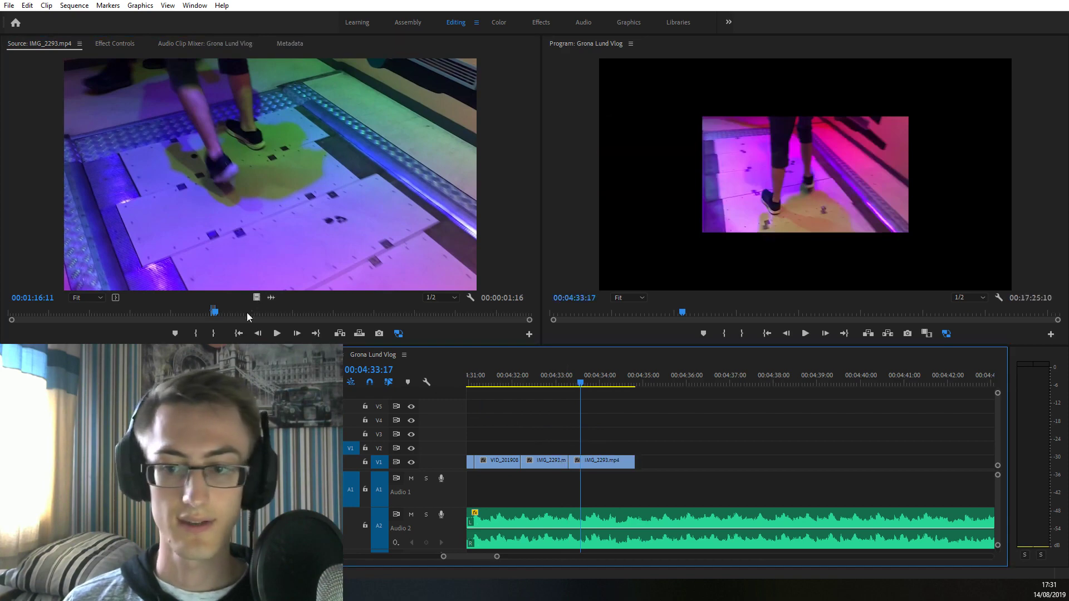
Scan IMG_2293.mp4 between about 00:01:28 and 00:01:33 for another usable shot
{"action": "left_click_drag", "start_coordinate": [223, 315], "coordinate": [262, 315]}
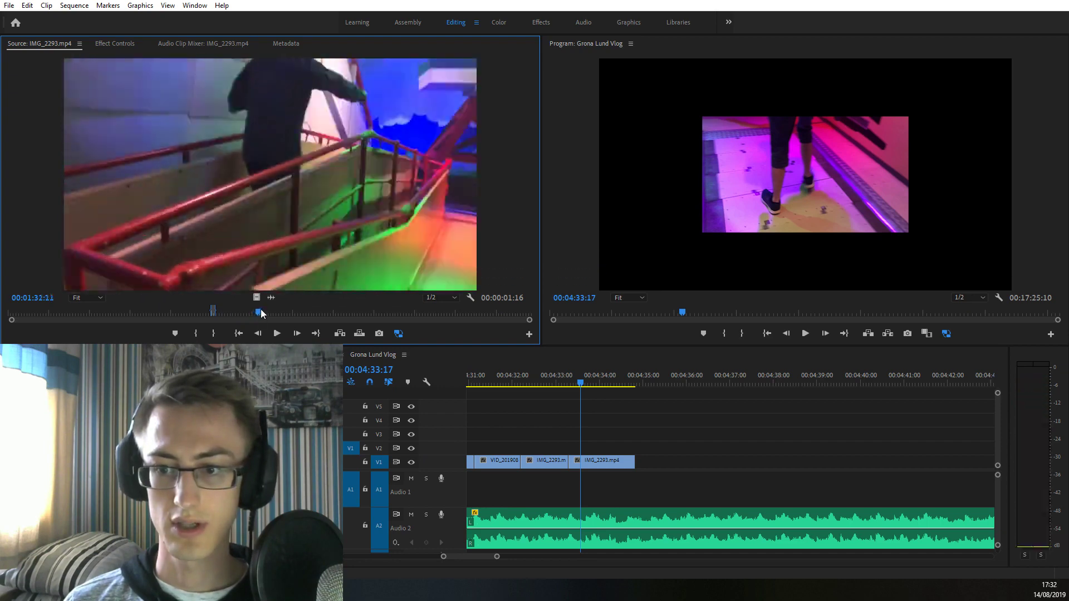
{"action": "key", "text": "space"}
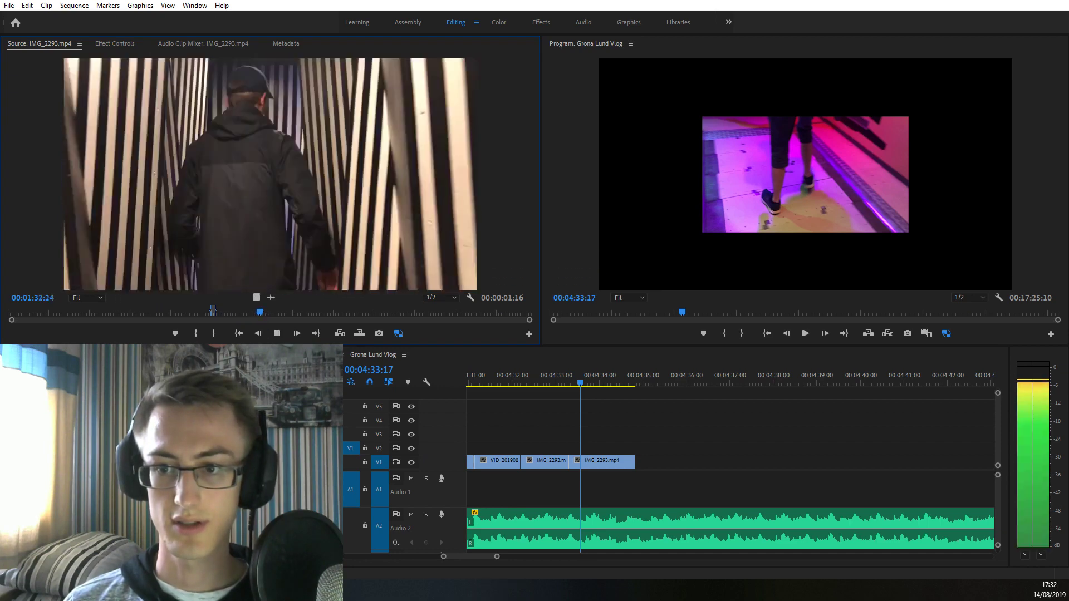
{"action": "left_click_drag", "start_coordinate": [273, 314], "coordinate": [251, 316]}
{"action": "key", "text": "space"}
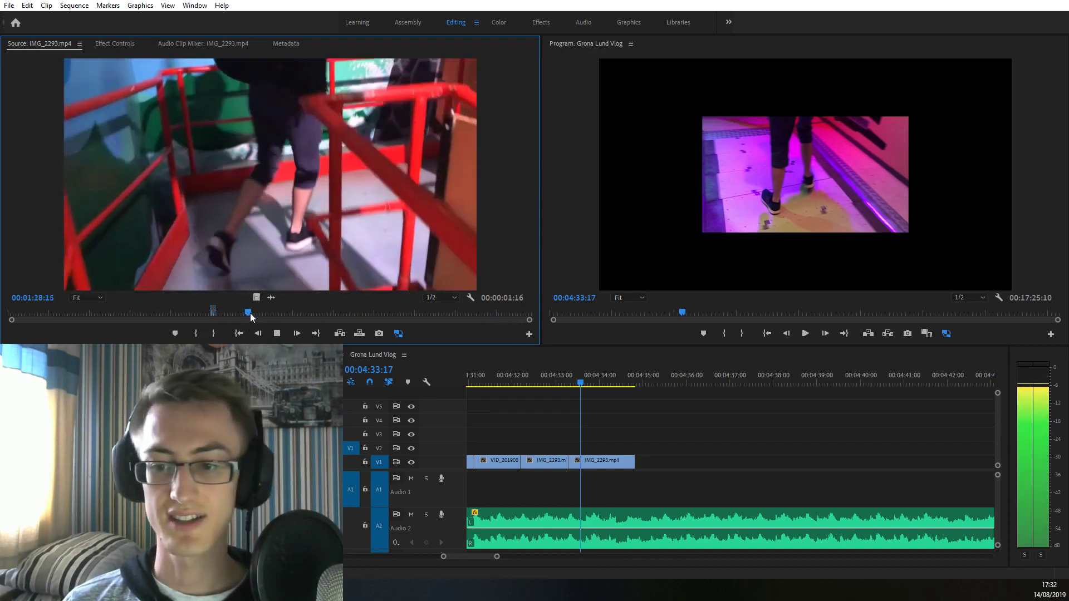
{"action": "mouse_move", "coordinate": [253, 313]}
{"action": "left_mouse_down"}
{"action": "mouse_move", "coordinate": [241, 313]}
{"action": "mouse_move", "coordinate": [270, 314]}
{"action": "mouse_move", "coordinate": [260, 315]}
{"action": "left_mouse_up"}
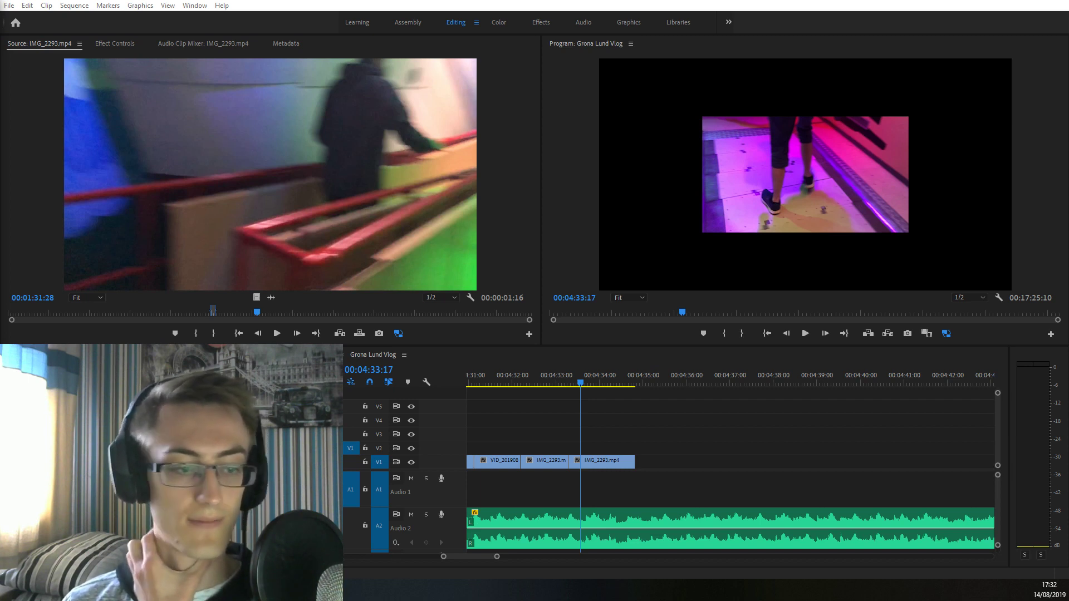
{"action": "left_click", "coordinate": [818, 448]}
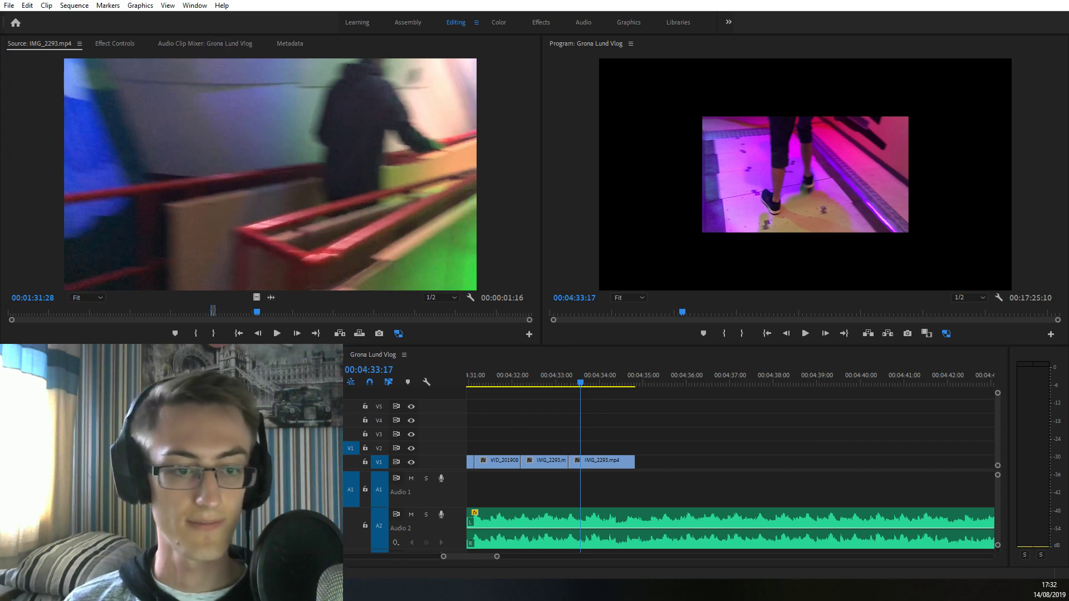
Mark a section of about 1.2 seconds near the start of VID_20190806_132752.mp4 and place only its video on V1 near 00:04:38:16
{"action": "double_click", "coordinate": [504, 460]}
{"action": "left_click_drag", "start_coordinate": [42, 312], "coordinate": [92, 316]}
{"action": "left_click_drag", "start_coordinate": [133, 316], "coordinate": [72, 327]}
{"action": "key", "text": "i"}
{"action": "key", "text": "i"}
{"action": "key", "text": "space"}
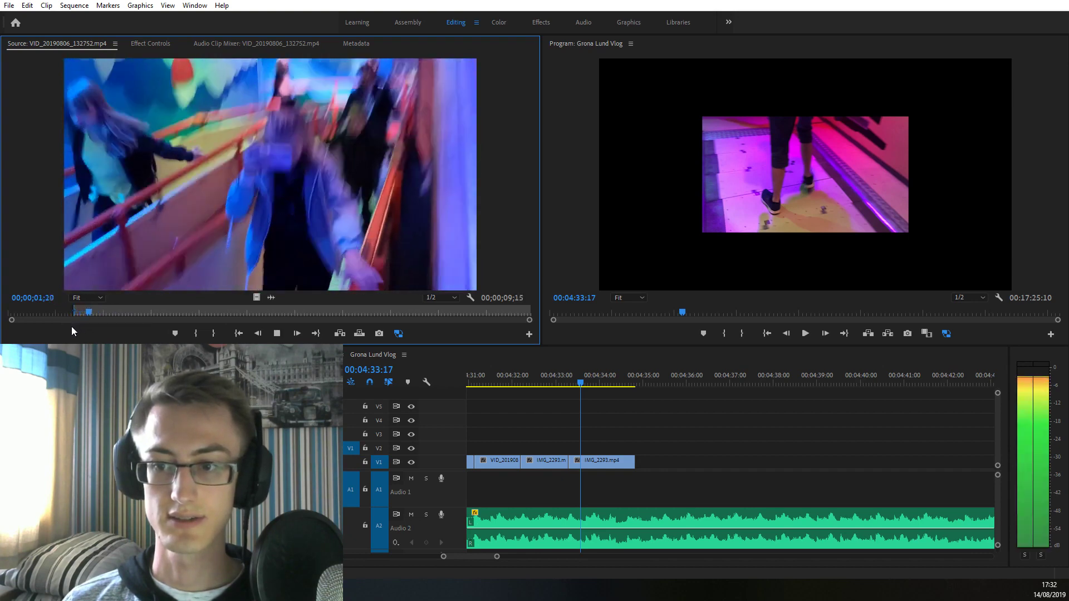
{"action": "key", "text": "o"}
{"action": "left_click_drag", "start_coordinate": [260, 288], "coordinate": [800, 467]}
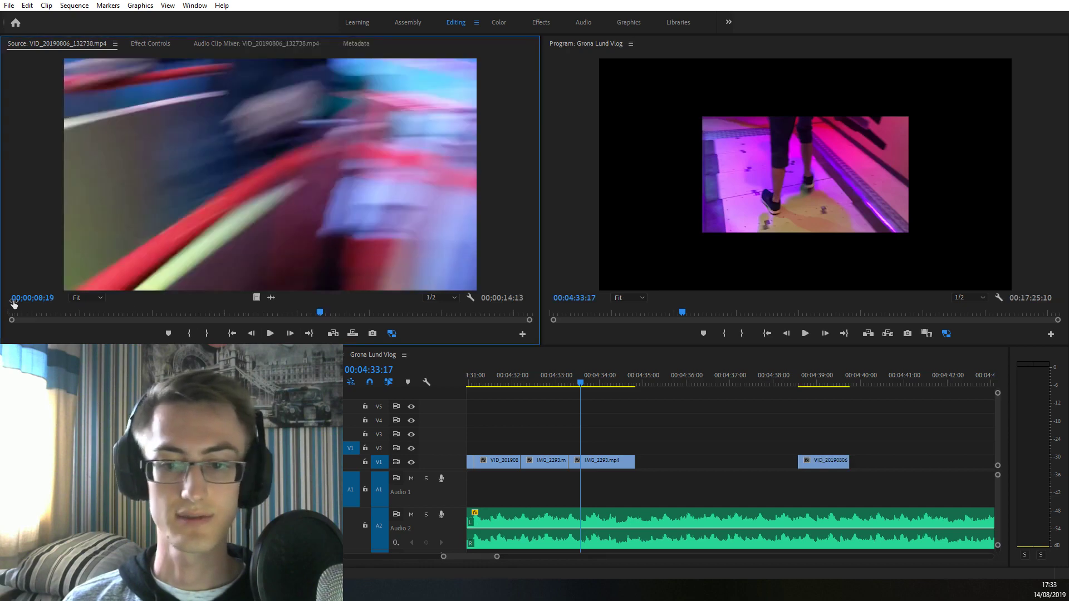
Mark a 00:00:00:25 section of VID_20190806_132738.mp4 ending at 00:00:02:25 and place only its video on V3 near 00:04:35:00
{"action": "left_click_drag", "start_coordinate": [43, 316], "coordinate": [82, 306]}
{"action": "key", "text": "i"}
{"action": "key", "text": "space"}
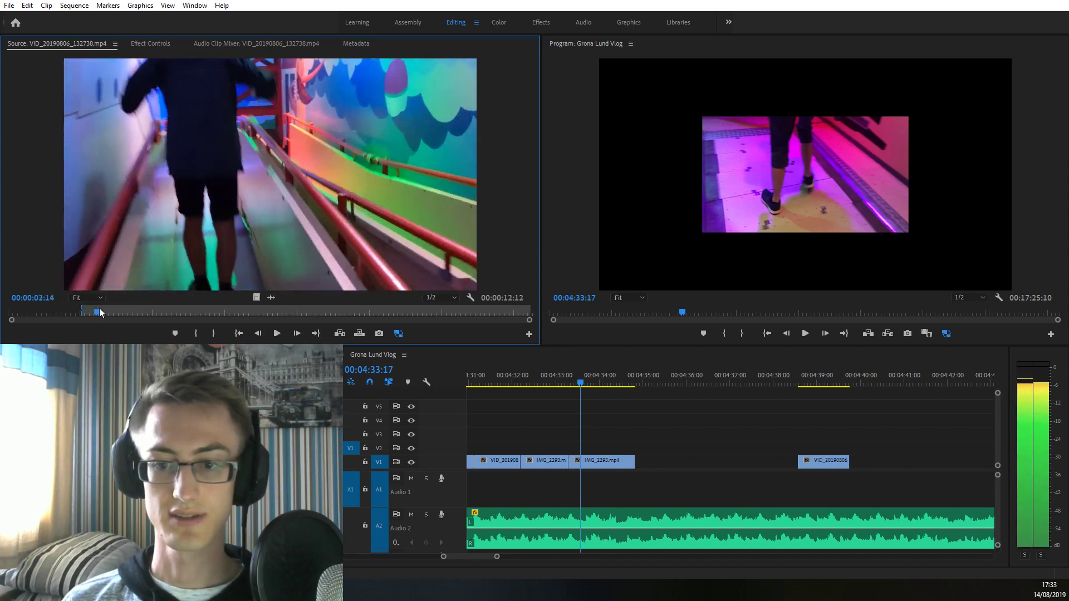
{"action": "key", "text": "o"}
{"action": "left_click_drag", "start_coordinate": [257, 299], "coordinate": [600, 462]}
Trim the last IMG_2293.mp4 shot to end at about 00:04:34:19 and move the VID_20190806_132738.mp4 shot directly after it on V1
{"action": "right_click", "coordinate": [607, 466]}
{"action": "left_click", "coordinate": [607, 461]}
{"action": "key", "text": "="}
{"action": "key", "text": "space"}
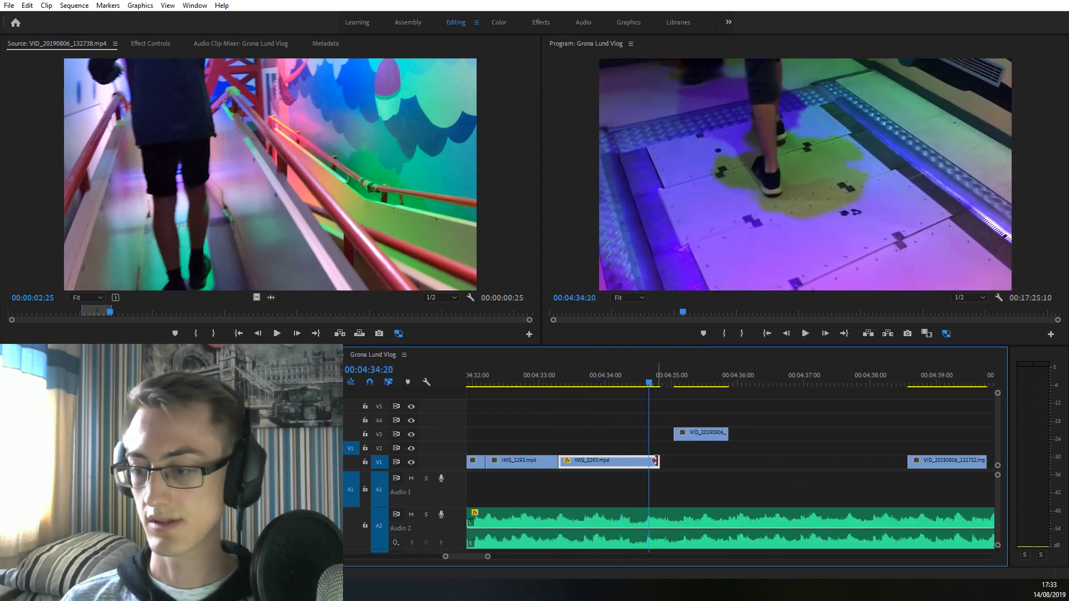
{"action": "left_click_drag", "start_coordinate": [696, 432], "coordinate": [661, 465]}
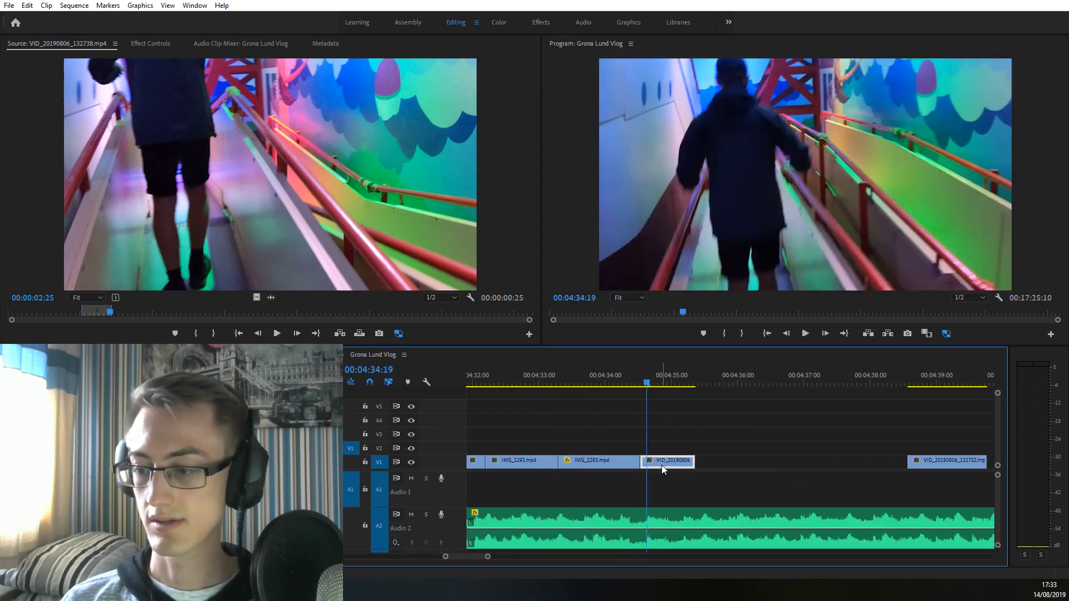
Play back the new cut and move the VID_20190806_132752.mp4 shot on V1 to 00:04:35:14, directly after the VID_20190806_132738.mp4 shot
{"action": "left_click", "coordinate": [535, 374]}
{"action": "key", "text": "space"}
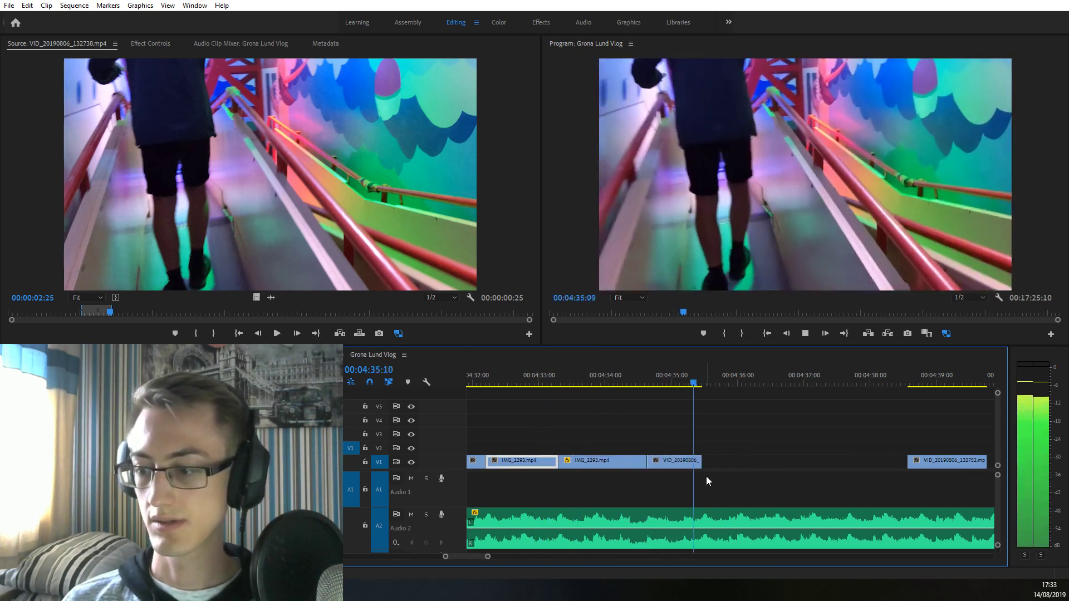
{"action": "left_click", "coordinate": [615, 378]}
{"action": "left_click", "coordinate": [936, 474]}
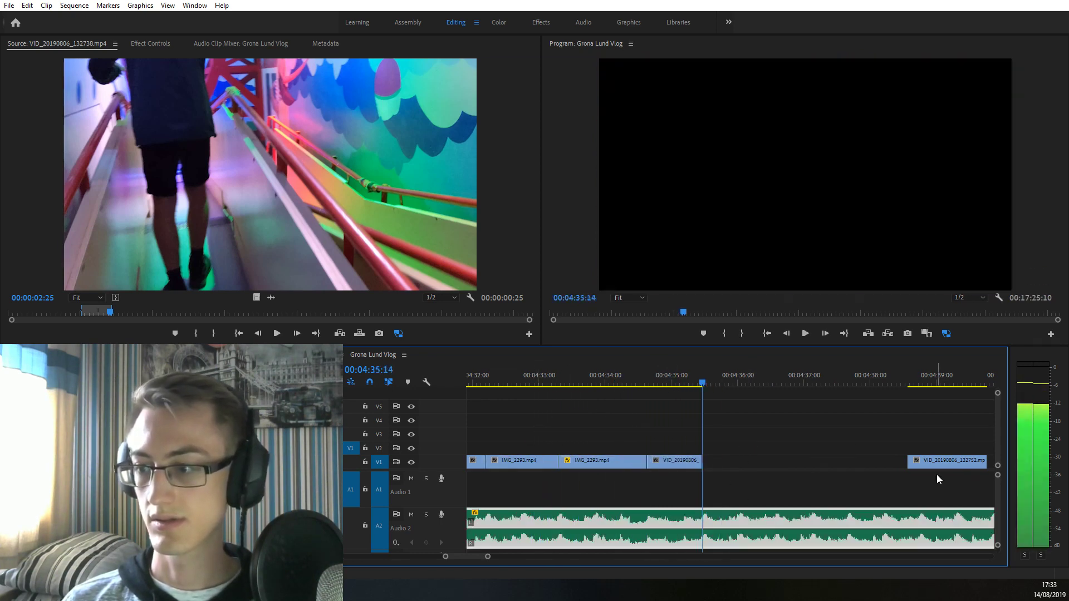
{"action": "left_click", "coordinate": [920, 461]}
{"action": "left_click_drag", "start_coordinate": [920, 461], "coordinate": [716, 460]}
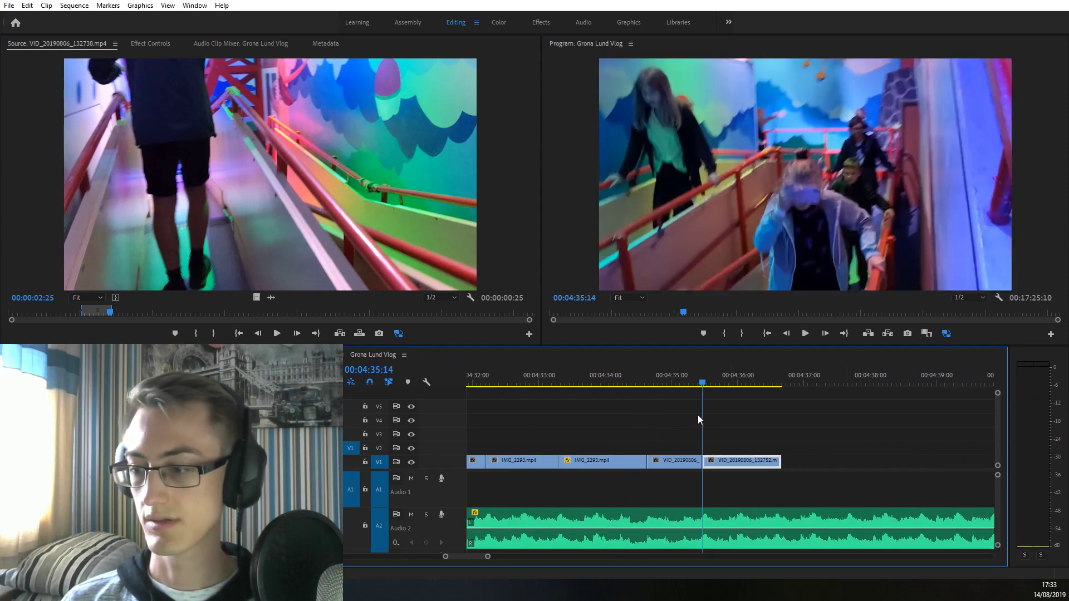
Play the last two shots and extend the end of the VID_20190806_132752.mp4 shot to about 00:04:38:18
{"action": "left_click", "coordinate": [623, 375]}
{"action": "key", "text": "space"}
{"action": "scroll", "coordinate": [559, 436], "scroll_direction": "down", "scroll_amount": 3}
{"action": "scroll", "coordinate": [699, 454], "scroll_direction": "up", "scroll_amount": 2}
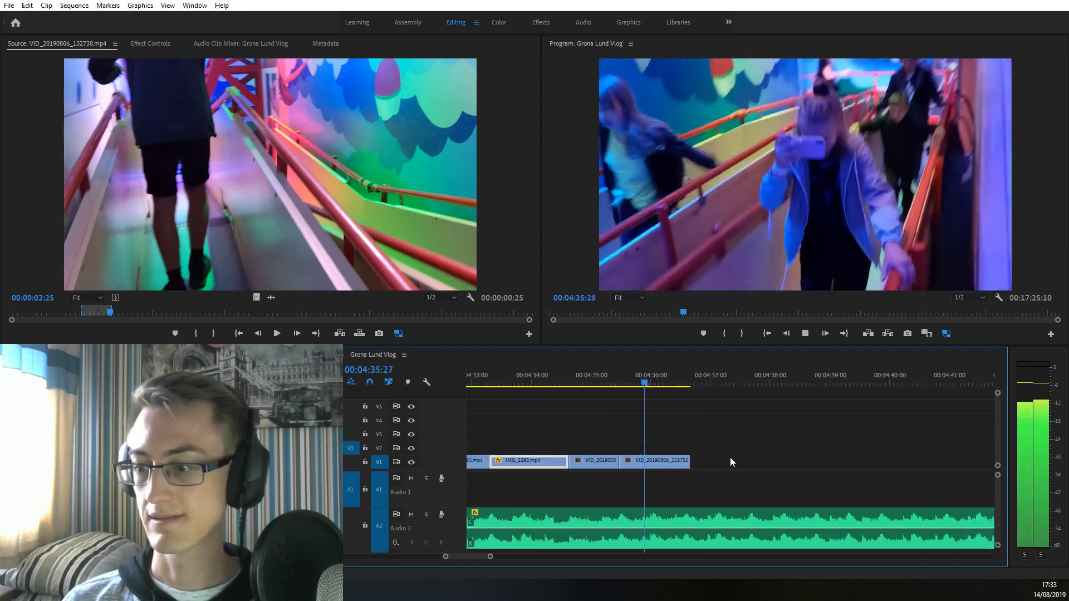
{"action": "left_click_drag", "start_coordinate": [692, 462], "coordinate": [808, 461]}
{"action": "left_click", "coordinate": [764, 422]}
{"action": "scroll", "coordinate": [767, 429], "scroll_direction": "up", "scroll_amount": 2}
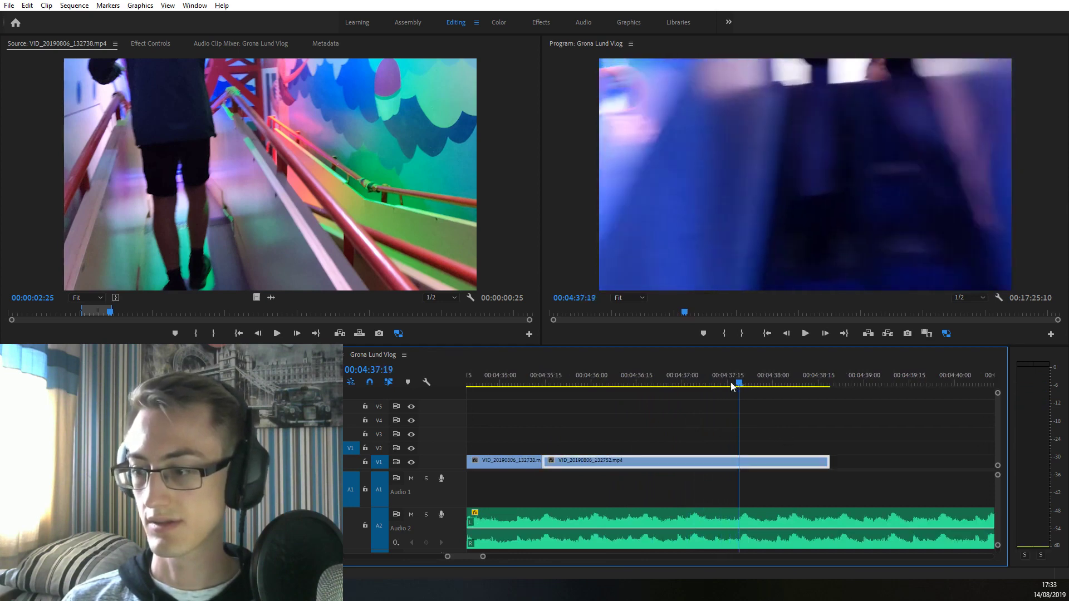
Shift the VID_20190806_132752.mp4 shot later, extend its start back to the preceding shot, and play the transition
{"action": "left_click_drag", "start_coordinate": [731, 382], "coordinate": [648, 382]}
{"action": "left_click_drag", "start_coordinate": [730, 462], "coordinate": [731, 465]}
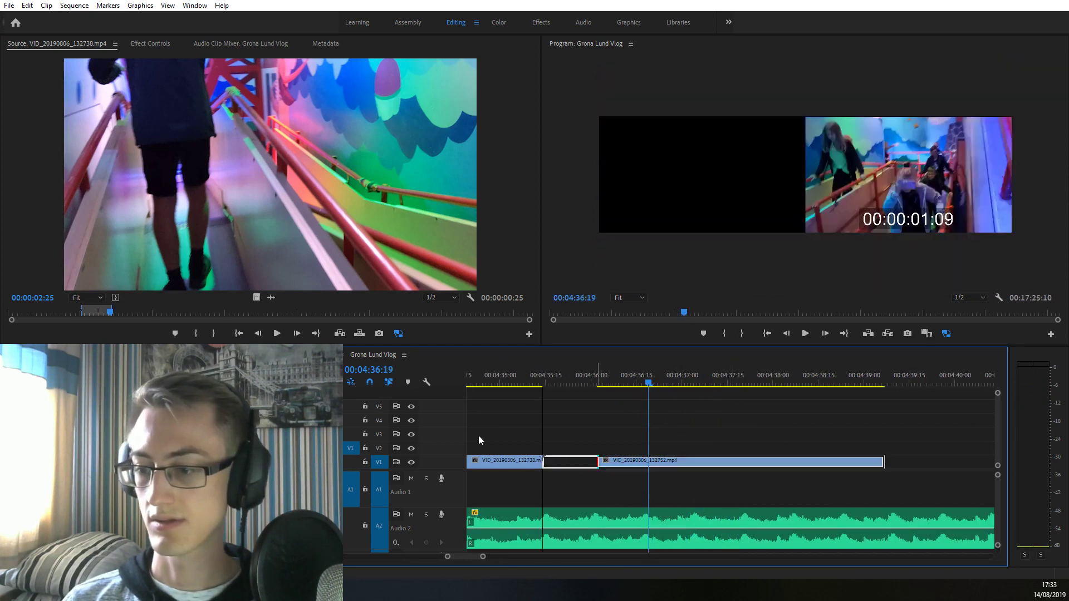
{"action": "left_click", "coordinate": [529, 375]}
{"action": "key", "text": "space"}
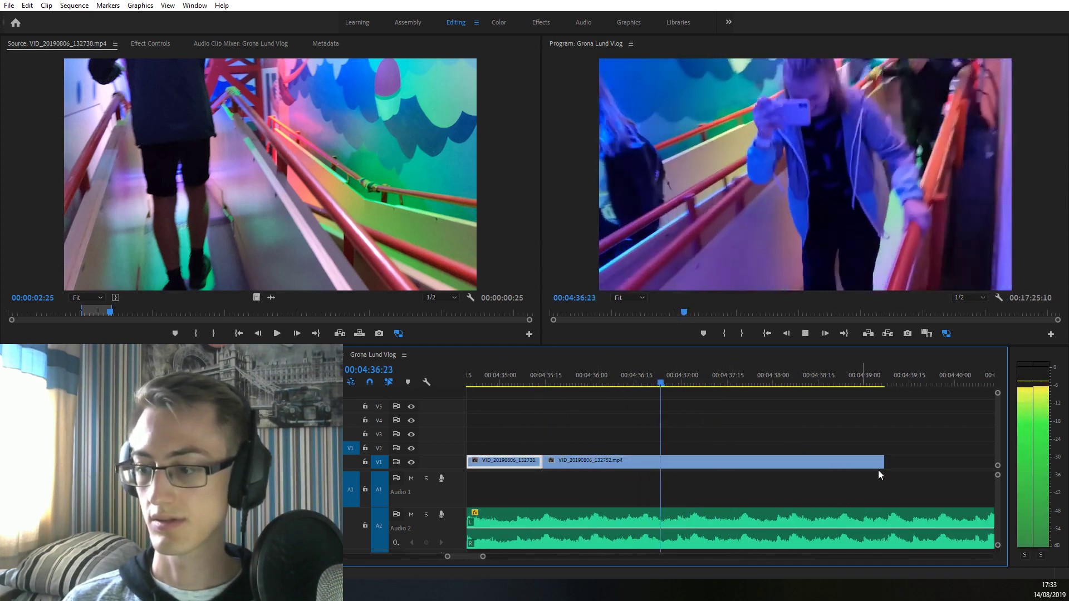
Trim the end of the VID_20190806_132752.mp4 shot to about 00:04:37:17 and play past it
{"action": "left_click", "coordinate": [882, 462]}
{"action": "left_click_drag", "start_coordinate": [889, 457], "coordinate": [735, 460]}
{"action": "left_click", "coordinate": [707, 386]}
{"action": "key", "text": "space"}
{"action": "scroll", "coordinate": [589, 427], "scroll_direction": "down", "scroll_amount": 2}
{"action": "scroll", "coordinate": [588, 423], "scroll_direction": "down", "scroll_amount": 2}
{"action": "scroll", "coordinate": [751, 461], "scroll_direction": "down", "scroll_amount": 1}
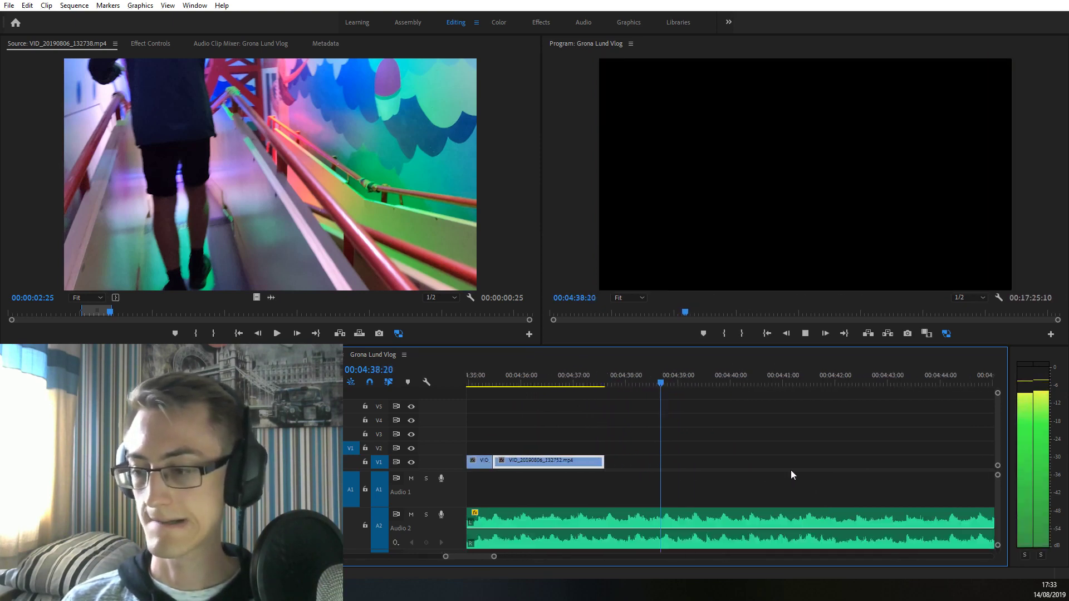
{"action": "key", "text": "space"}
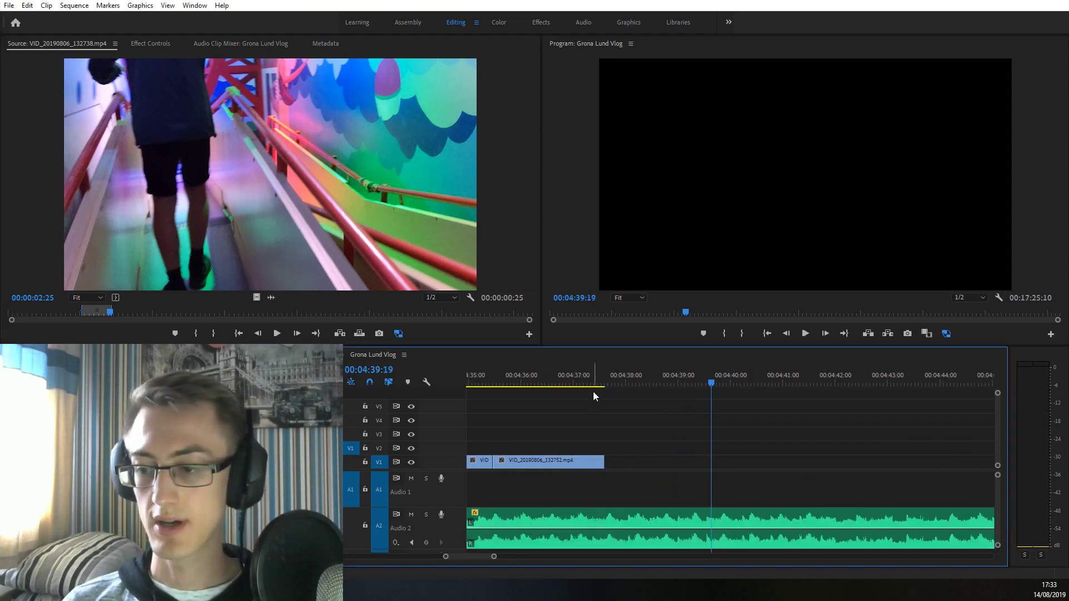
Place the playhead at 00:04:37:09 within the last shot and save the project
{"action": "left_click_drag", "start_coordinate": [593, 390], "coordinate": [554, 423]}
{"action": "scroll", "coordinate": [622, 424], "scroll_direction": "down", "scroll_amount": 1}
{"action": "key", "text": "ctrl+s"}
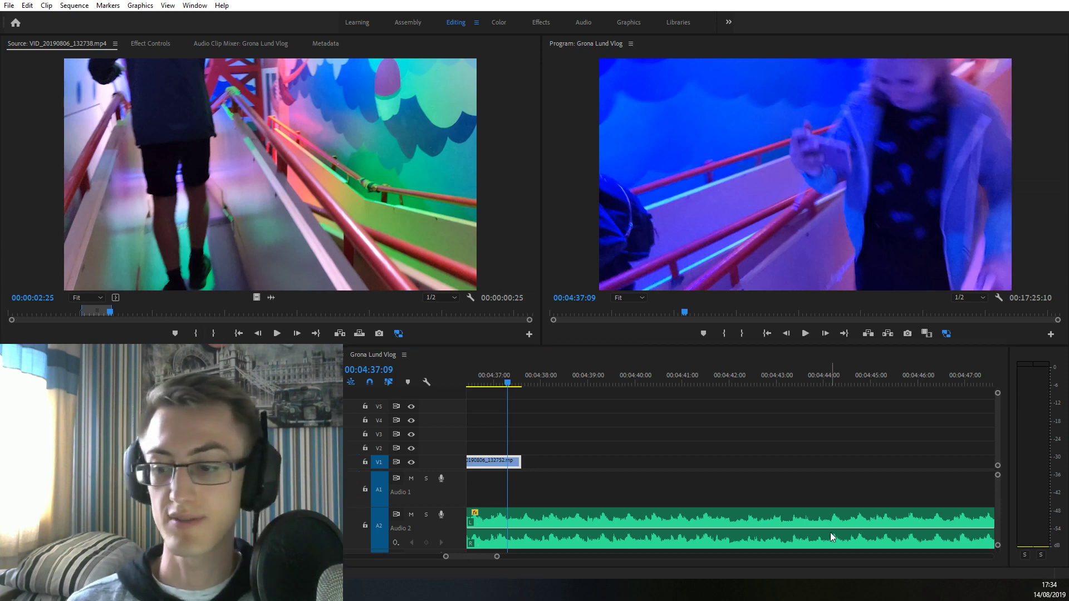
Open VID_20190806_132838.mp4 as the next source clip
{"action": "left_click", "coordinate": [651, 475]}
{"action": "key", "text": "minus"}
{"action": "scroll", "coordinate": [599, 446], "scroll_direction": "down", "scroll_amount": 1}
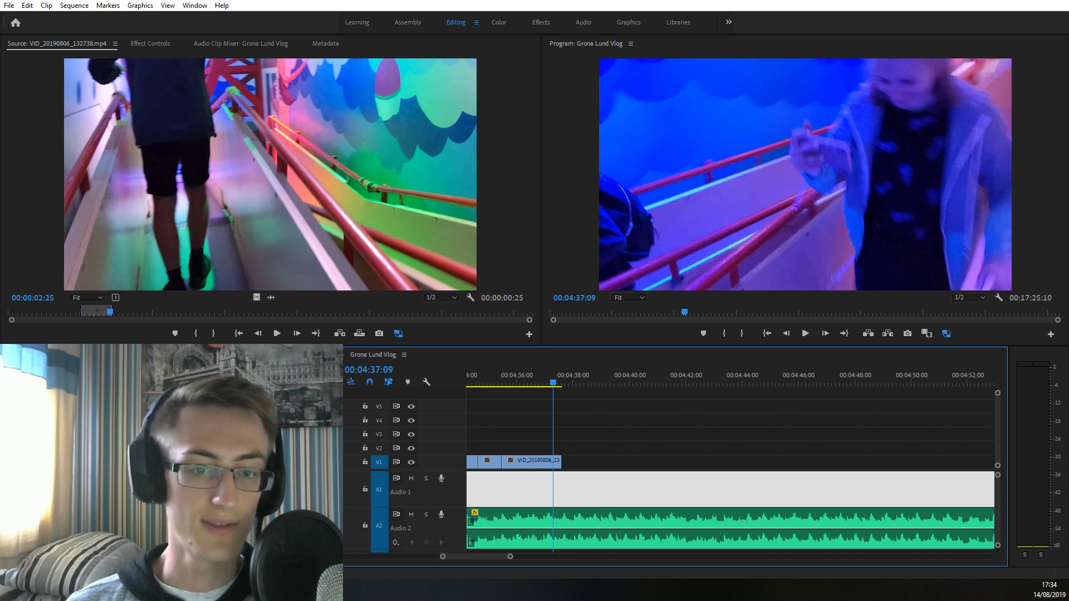
{"action": "double_click", "coordinate": [172, 474]}
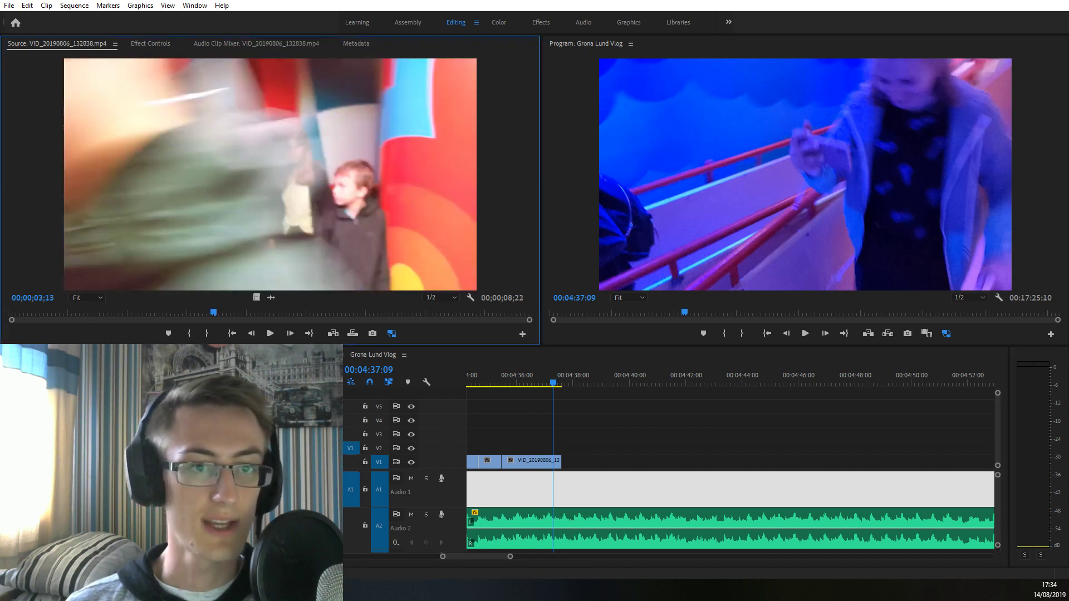
{"action": "left_click", "coordinate": [171, 473]}
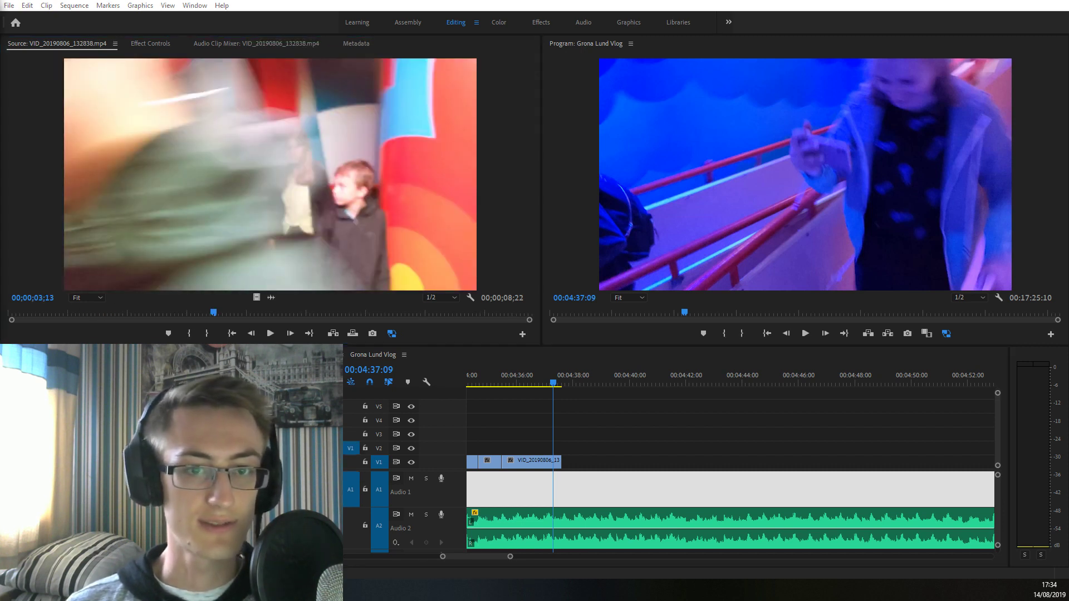
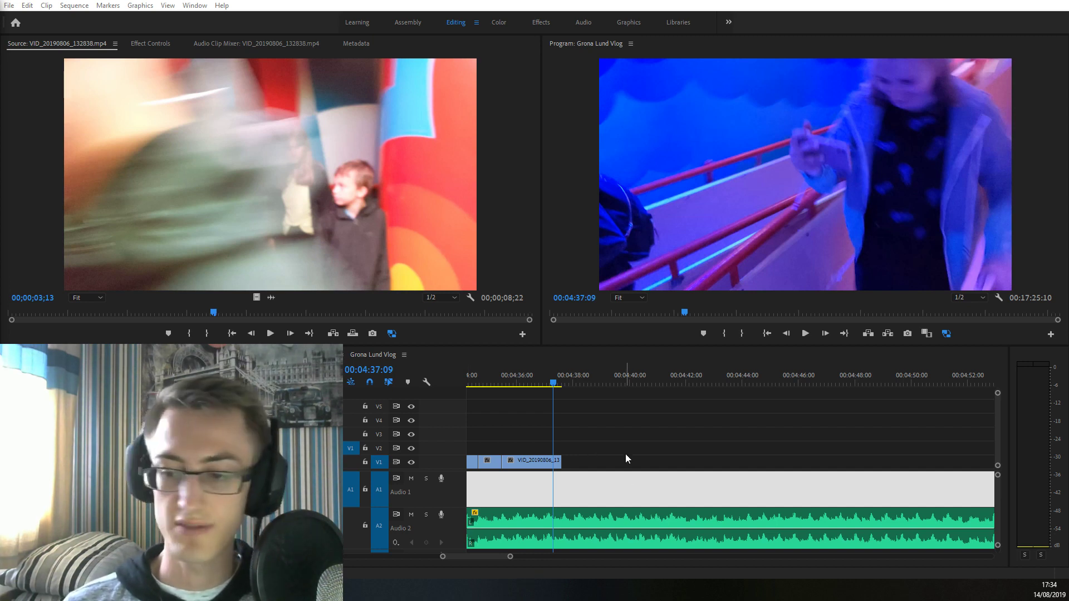
Return to the end of the Fun House montage and play its last shots up to 00:04:36:04
{"action": "key", "text": "minus"}
{"action": "key", "text": "minus"}
{"action": "key", "text": "minus"}
{"action": "key", "text": "minus"}
{"action": "key", "text": "minus"}
{"action": "key", "text": "minus"}
{"action": "key", "text": "minus"}
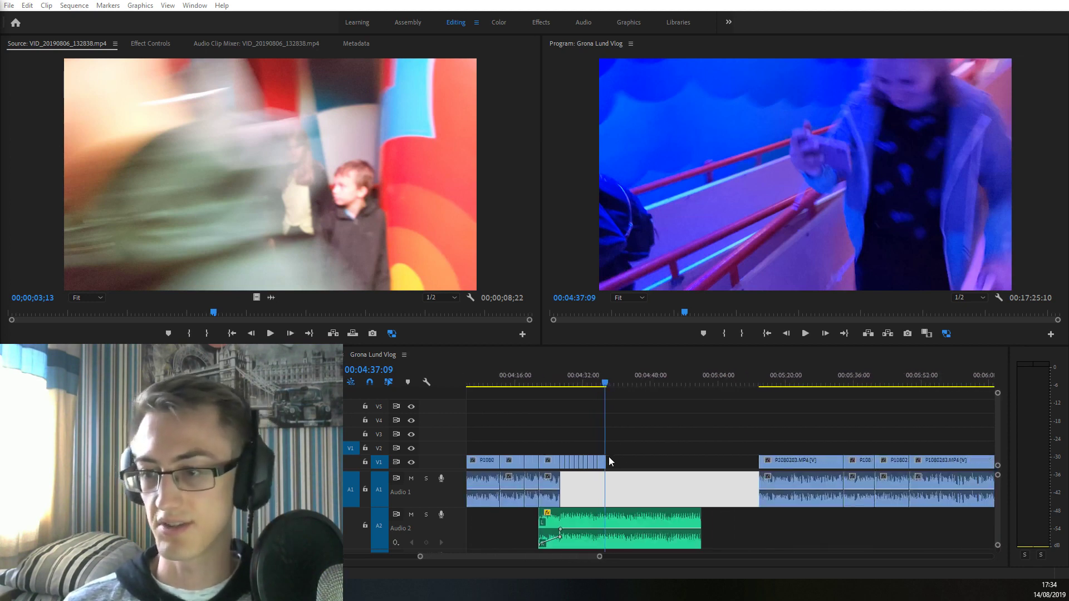
{"action": "key", "text": "equal"}
{"action": "left_click", "coordinate": [552, 374]}
{"action": "left_click_drag", "start_coordinate": [553, 377], "coordinate": [572, 443]}
{"action": "key", "text": "equal"}
{"action": "key", "text": "space"}
{"action": "key", "text": "equal"}
{"action": "key", "text": "equal"}
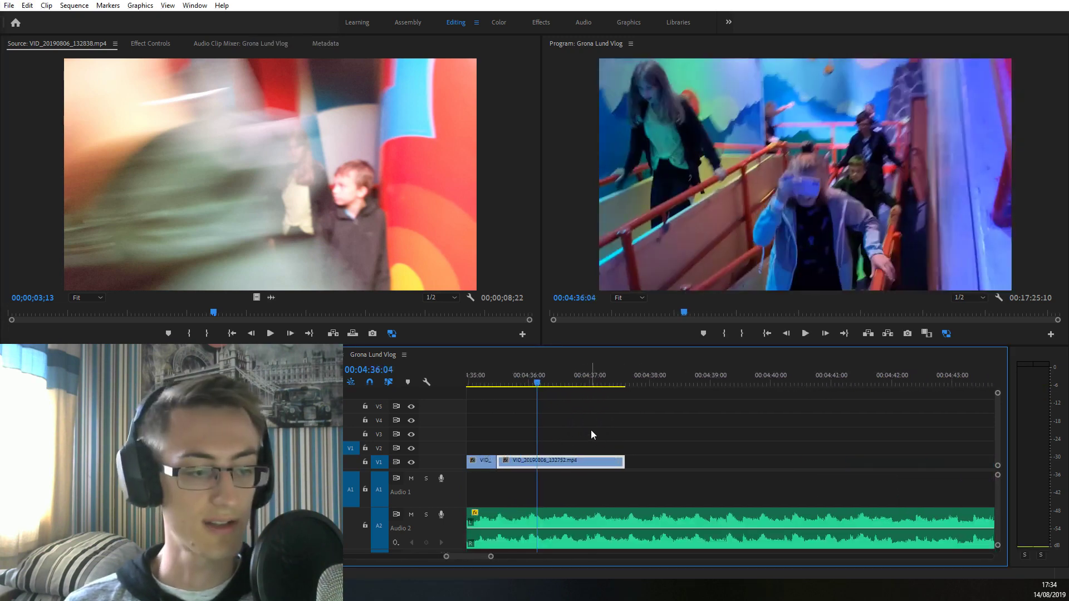
Step through the VID_20190806_132752.mp4 shot frame by frame to 00:04:36:11
{"action": "key", "text": "Right"}
{"action": "key", "text": "Right"}
{"action": "key", "text": "Right"}
{"action": "key", "text": "Right"}
{"action": "key", "text": "Right"}
{"action": "key", "text": "Right"}
{"action": "key", "text": "Right"}
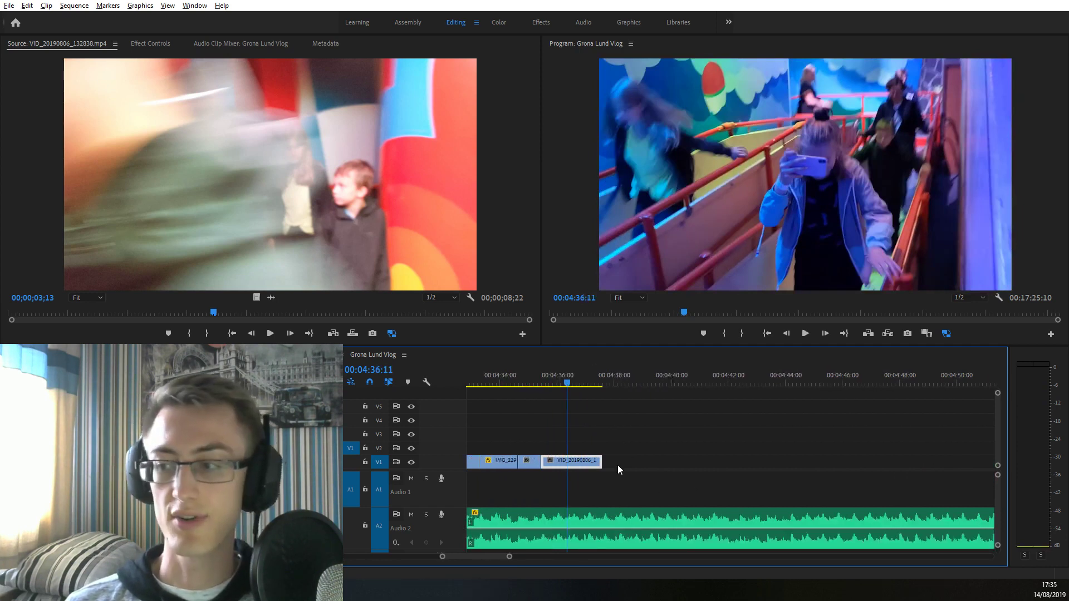
Play the earlier pink-labelled roller coaster montage from 00:02:19:18 to 00:02:22:09 for comparison
{"action": "key", "text": "minus"}
{"action": "key", "text": "minus"}
{"action": "key", "text": "minus"}
{"action": "key", "text": "minus"}
{"action": "key", "text": "minus"}
{"action": "key", "text": "minus"}
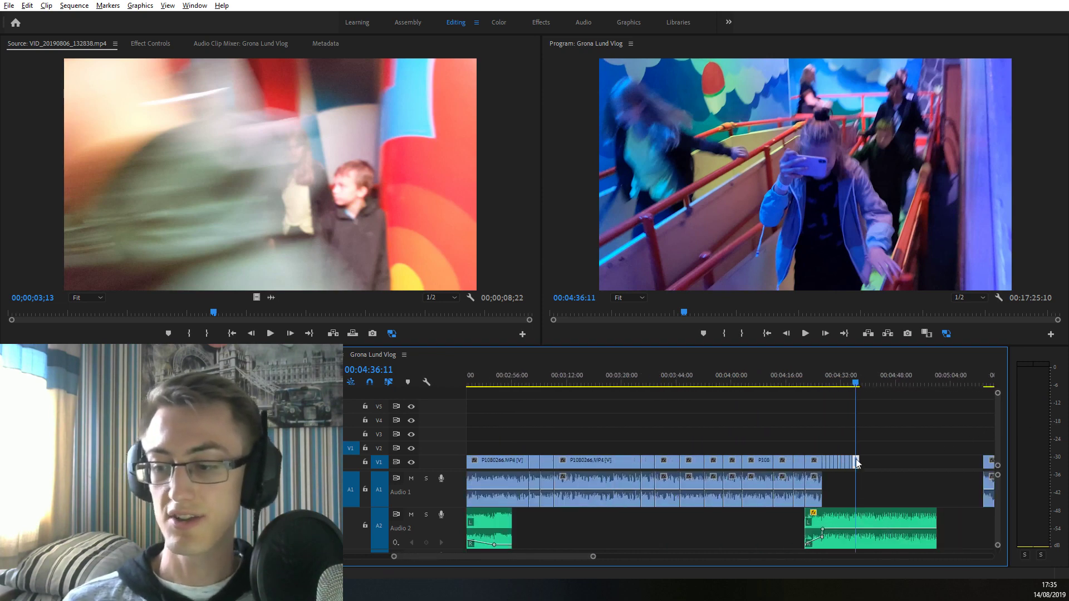
{"action": "left_click", "coordinate": [587, 385]}
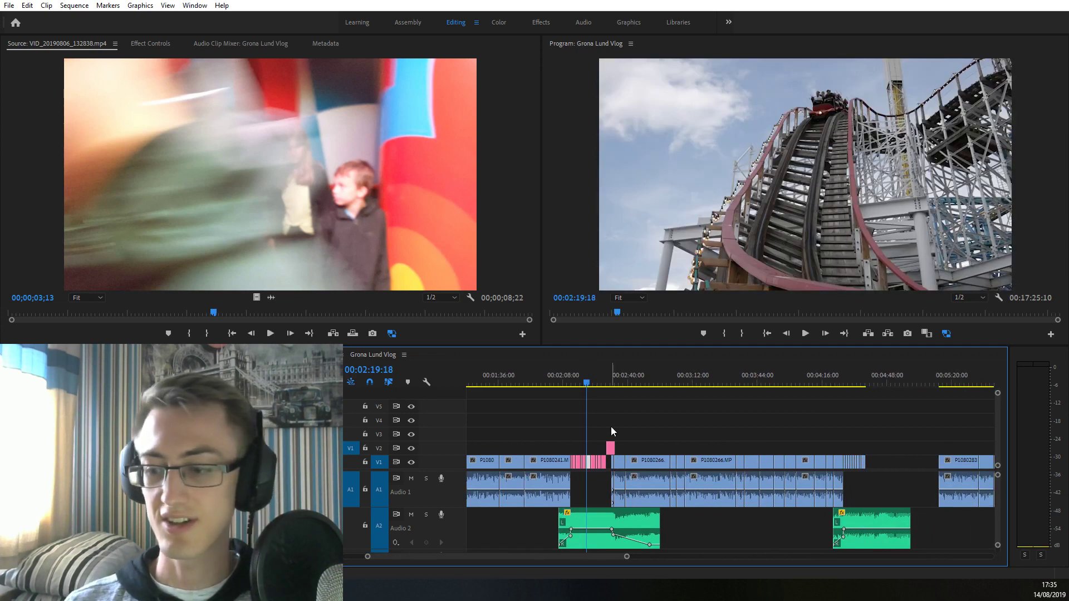
{"action": "key", "text": "space"}
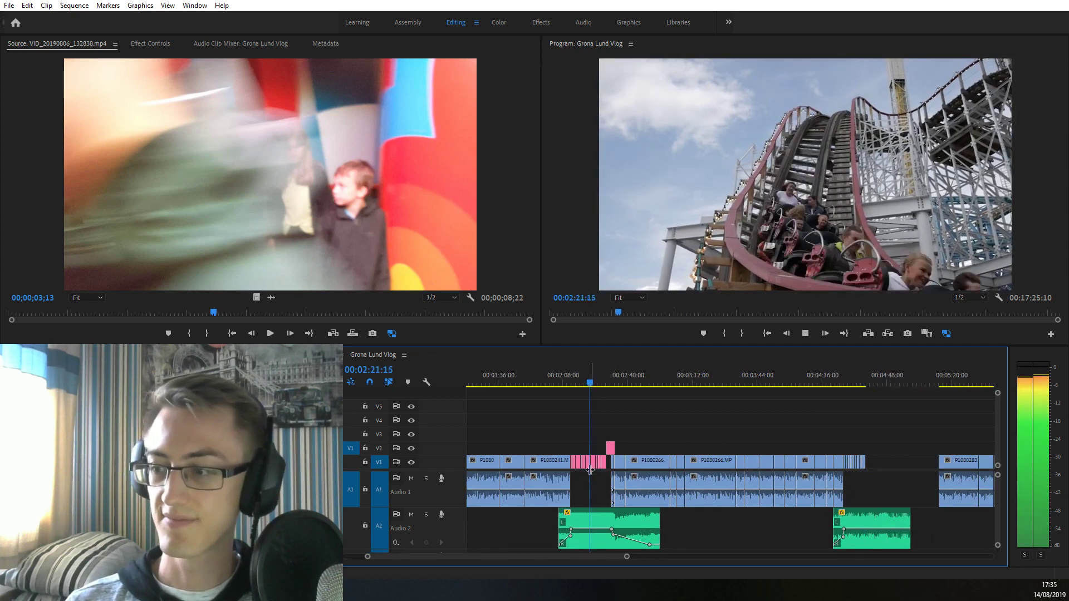
{"action": "key", "text": "space"}
Play the end of the roller coaster montage through its transition into the talking shot, stopping at 00:02:33:26
{"action": "scroll", "coordinate": [627, 473], "scroll_direction": "down", "scroll_amount": 5}
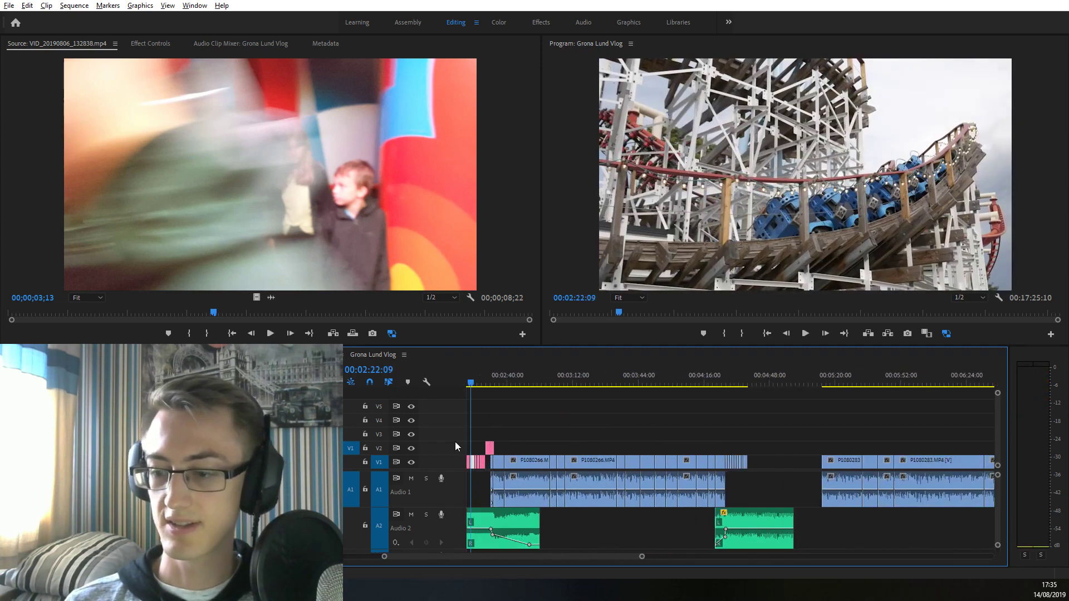
{"action": "key", "text": "equal"}
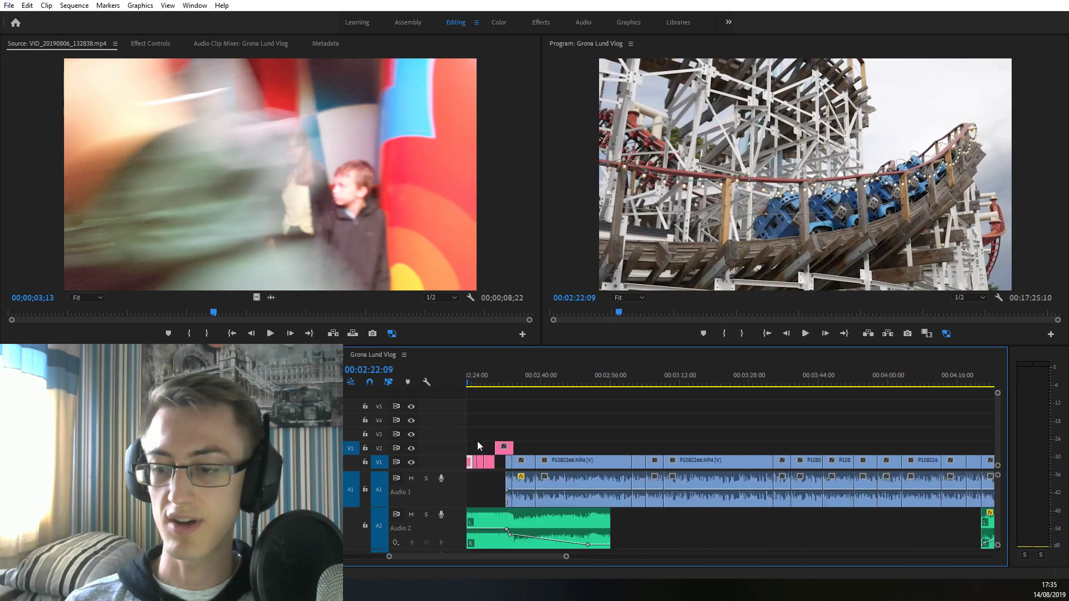
{"action": "left_click", "coordinate": [492, 382]}
{"action": "key", "text": "equal"}
{"action": "key", "text": "space"}
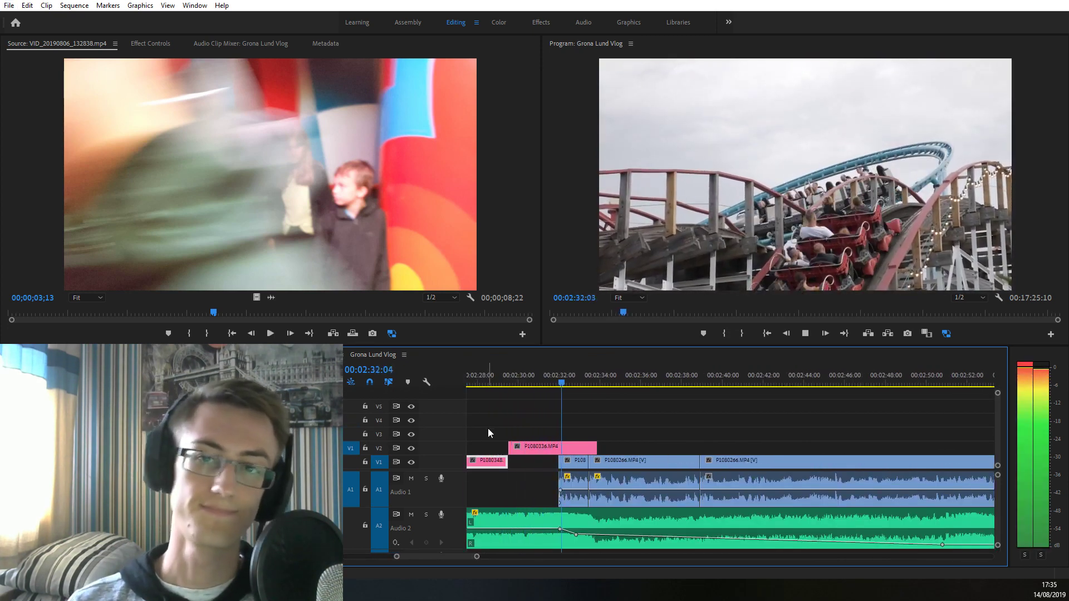
{"action": "key", "text": "minus"}
{"action": "key", "text": "space"}
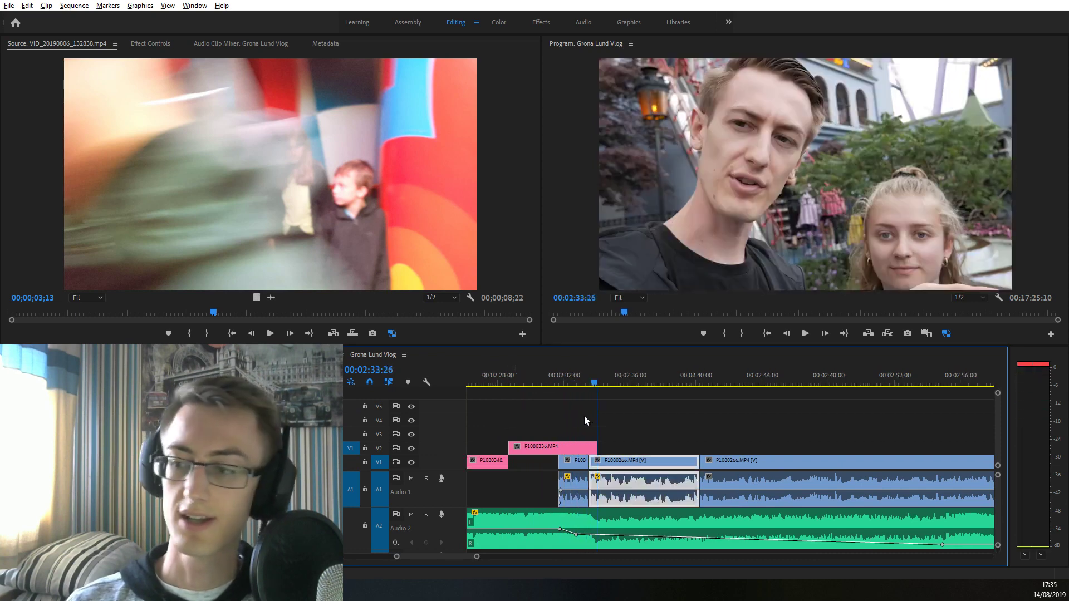
Go back to the Fun House montage near 00:04:34 and review it in playback
{"action": "key", "text": "minus"}
{"action": "key", "text": "minus"}
{"action": "key", "text": "minus"}
{"action": "scroll", "coordinate": [657, 440], "scroll_direction": "down", "scroll_amount": 5}
{"action": "left_click", "coordinate": [641, 373]}
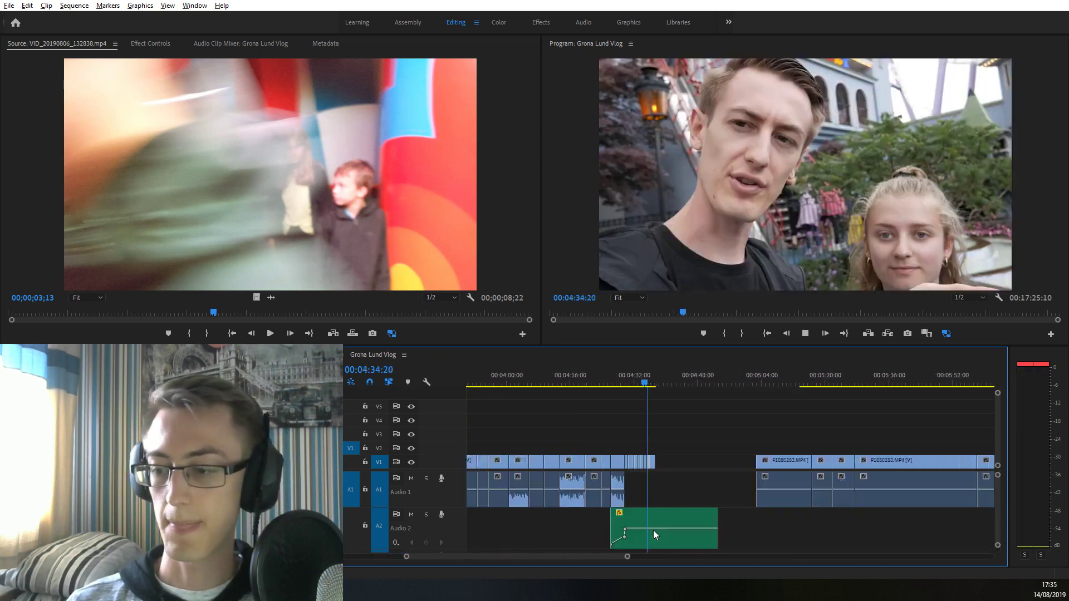
Review the end of the Fun House montage in playback and set the playhead to 00:04:38:01
{"action": "key", "text": "space"}
{"action": "key", "text": "equal"}
{"action": "key", "text": "equal"}
{"action": "key", "text": "equal"}
{"action": "key", "text": "equal"}
{"action": "key", "text": "equal"}
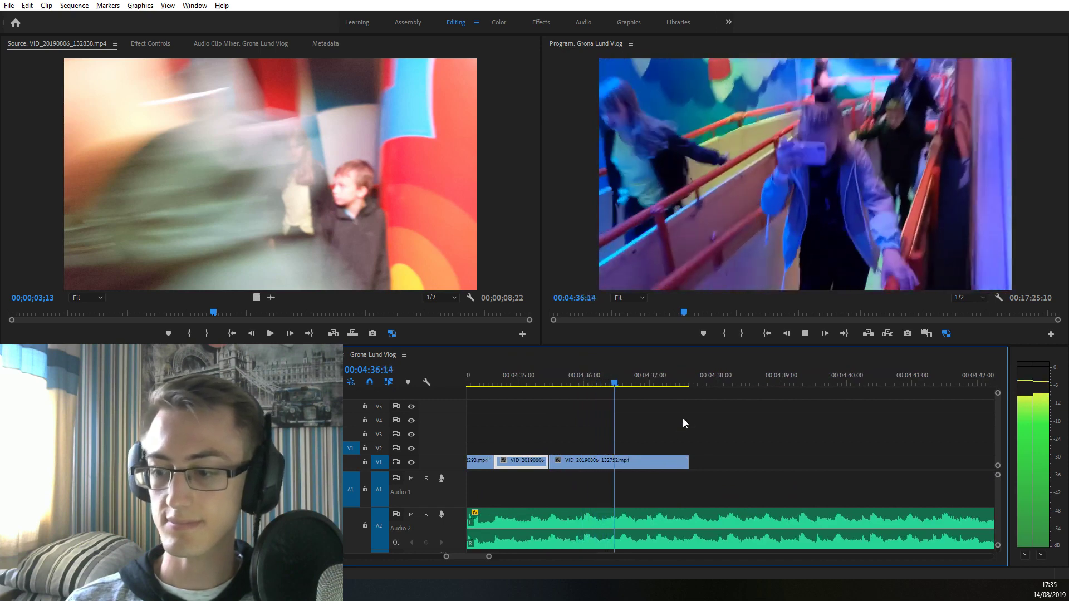
{"action": "key", "text": "minus"}
{"action": "left_click", "coordinate": [592, 382]}
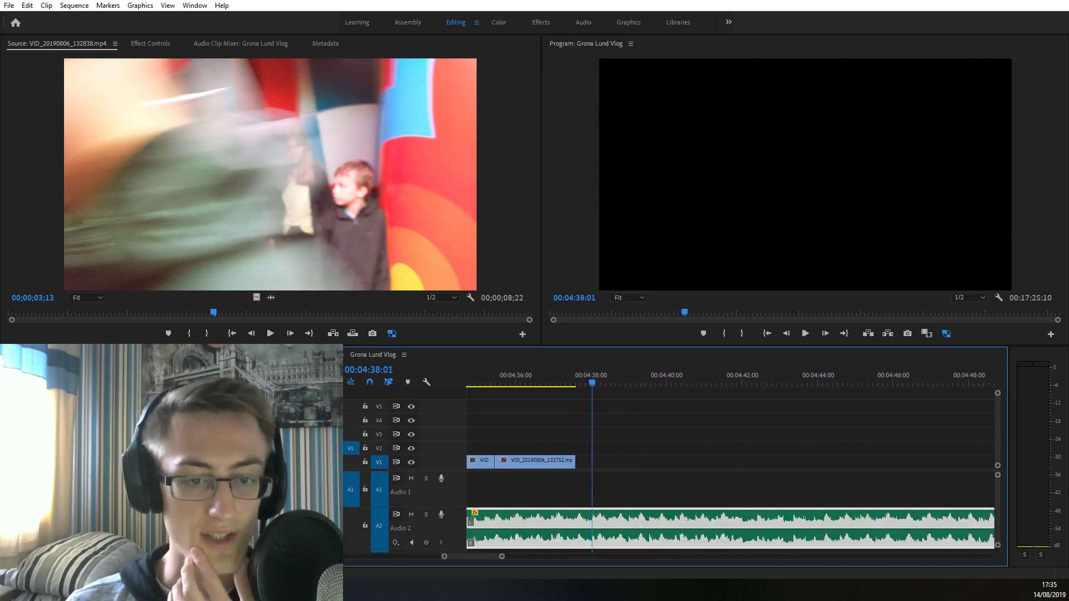
Mark the opening of VID_20190806_132838.mp4 up to 00;00;01;28 and place it video-only on V1 near 00:04:40, after a gap
{"action": "key", "text": "shift+2"}
{"action": "left_click_drag", "start_coordinate": [146, 313], "coordinate": [124, 332]}
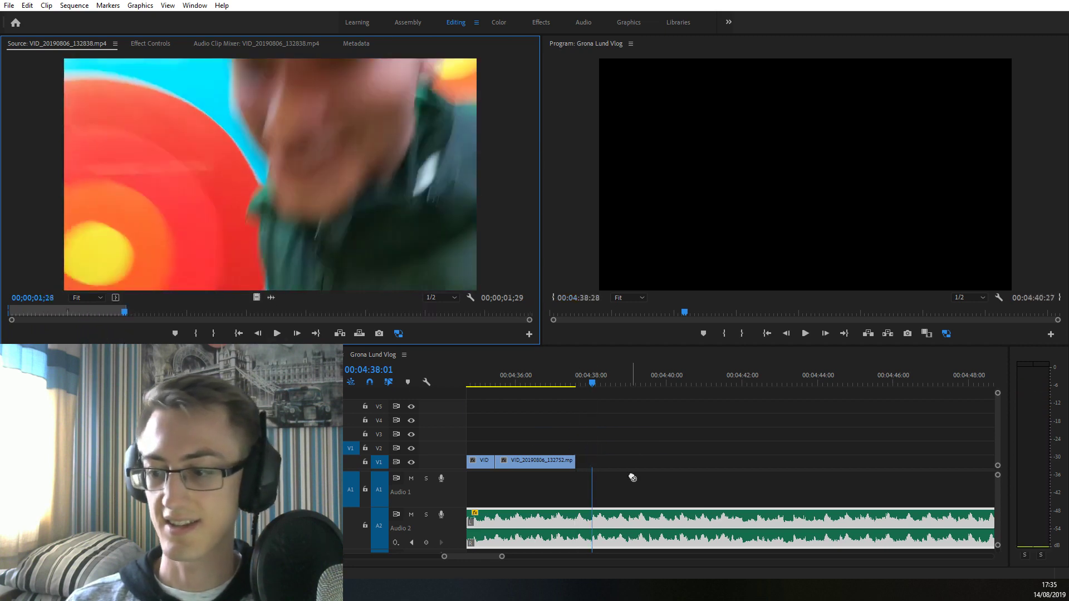
{"action": "left_click_drag", "start_coordinate": [257, 298], "coordinate": [663, 479]}
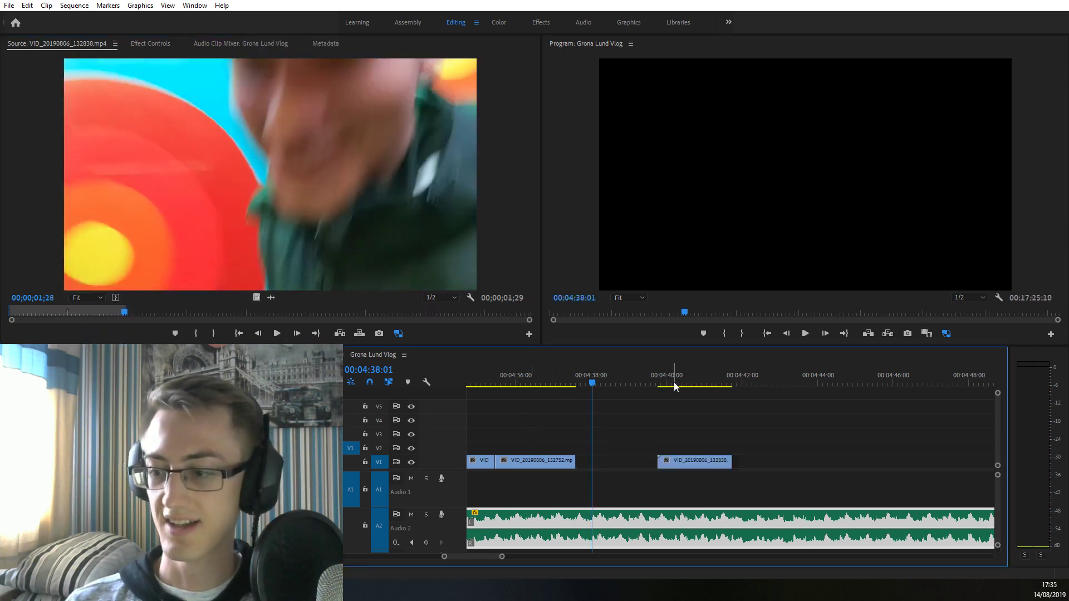
Play and step through the placed VID_20190806_132838.mp4 clip, and trim its end to 00:04:41:11
{"action": "left_click_drag", "start_coordinate": [731, 381], "coordinate": [709, 382]}
{"action": "left_click", "coordinate": [657, 373]}
{"action": "key", "text": "space"}
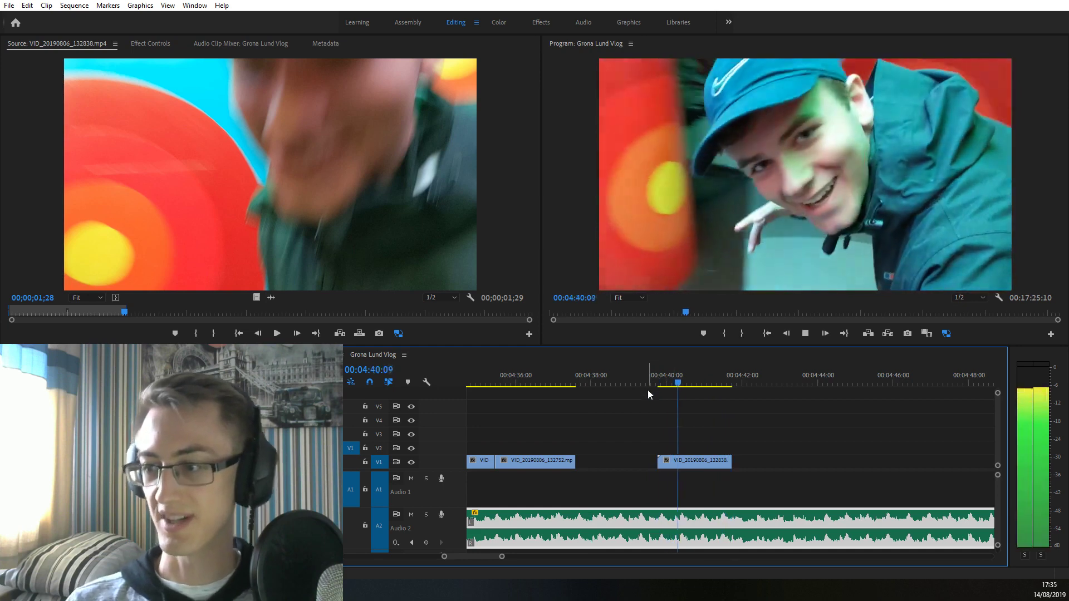
{"action": "key", "text": "space"}
{"action": "key", "text": "Left"}
{"action": "key", "text": "Left"}
{"action": "key", "text": "Left"}
{"action": "key", "text": "Left"}
{"action": "key", "text": "Left"}
{"action": "key", "text": "Left"}
{"action": "key", "text": "Left"}
{"action": "key", "text": "Left"}
{"action": "key", "text": "Left"}
{"action": "key", "text": "Left"}
{"action": "key", "text": "Left"}
{"action": "key", "text": "Left"}
{"action": "key", "text": "Left"}
{"action": "key", "text": "Left"}
{"action": "key", "text": "Left"}
{"action": "key", "text": "Left"}
{"action": "key", "text": "Left"}
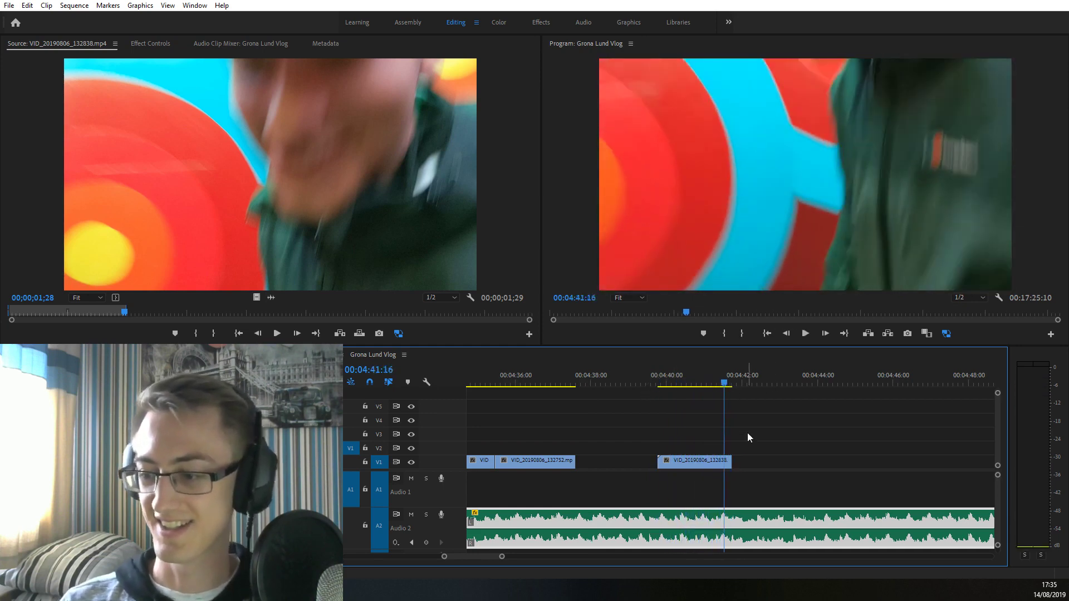
{"action": "key", "text": "space"}
{"action": "key", "text": "space"}
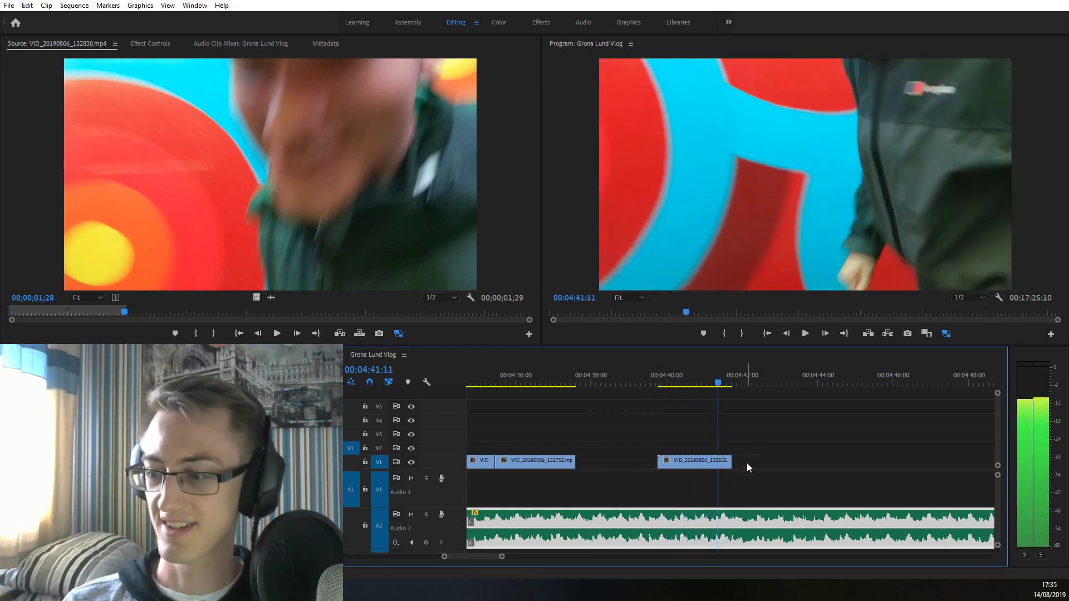
{"action": "left_click_drag", "start_coordinate": [732, 461], "coordinate": [718, 461]}
{"action": "left_click", "coordinate": [724, 529]}
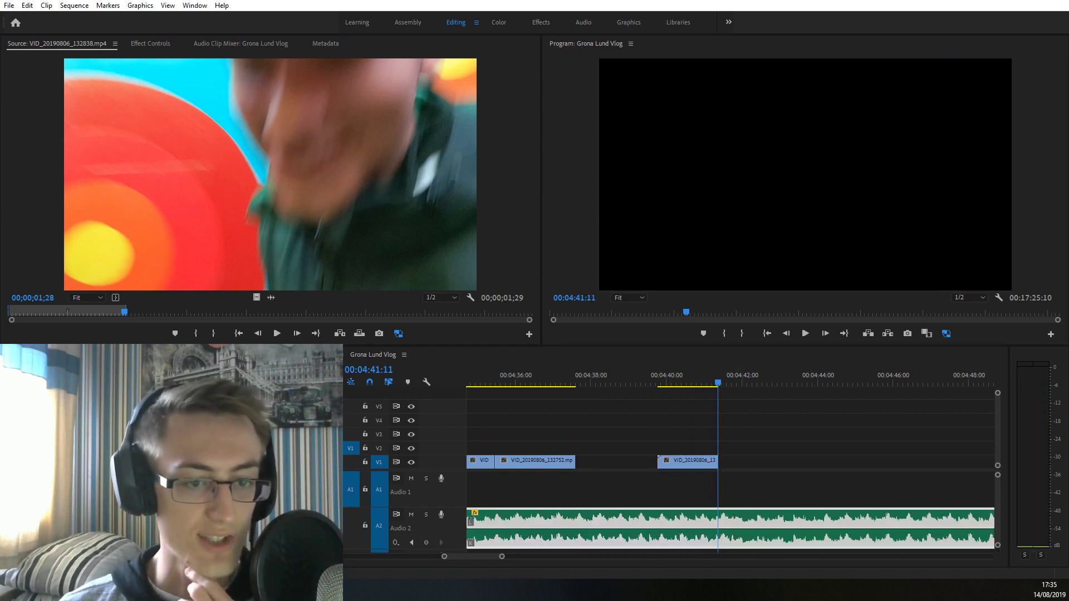
Look through VID_20190806_132933.mp4 for a usable section, marking an In point and scrubbing on to 00;00;04;02
{"action": "key", "text": "f"}
{"action": "left_click", "coordinate": [308, 313]}
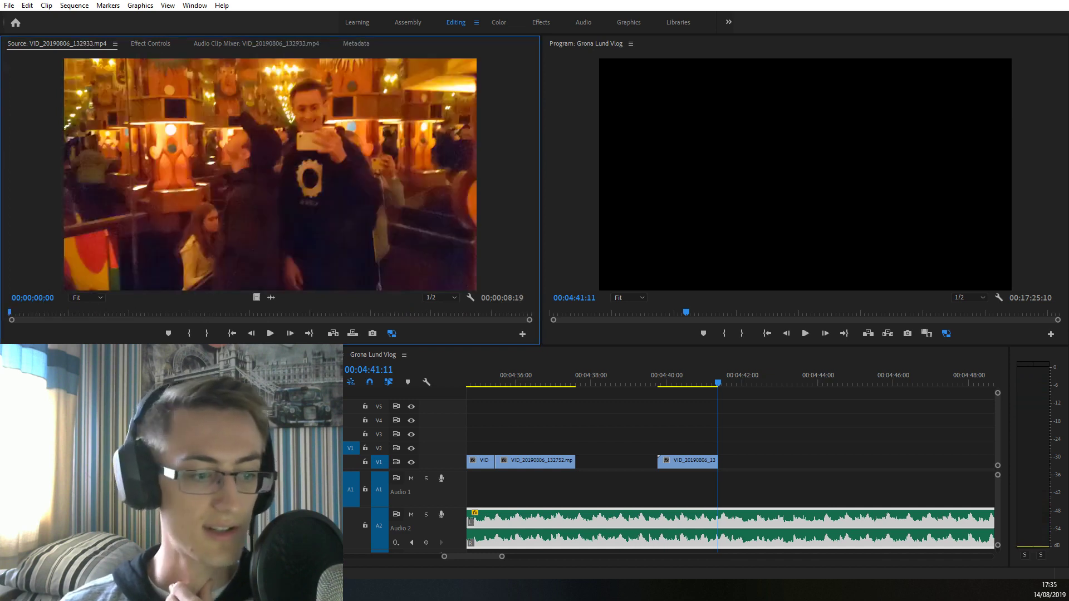
{"action": "mouse_move", "coordinate": [18, 316]}
{"action": "left_mouse_down"}
{"action": "mouse_move", "coordinate": [466, 302]}
{"action": "mouse_move", "coordinate": [212, 302]}
{"action": "left_mouse_up"}
{"action": "key", "text": "i"}
{"action": "left_click_drag", "start_coordinate": [192, 311], "coordinate": [253, 312]}
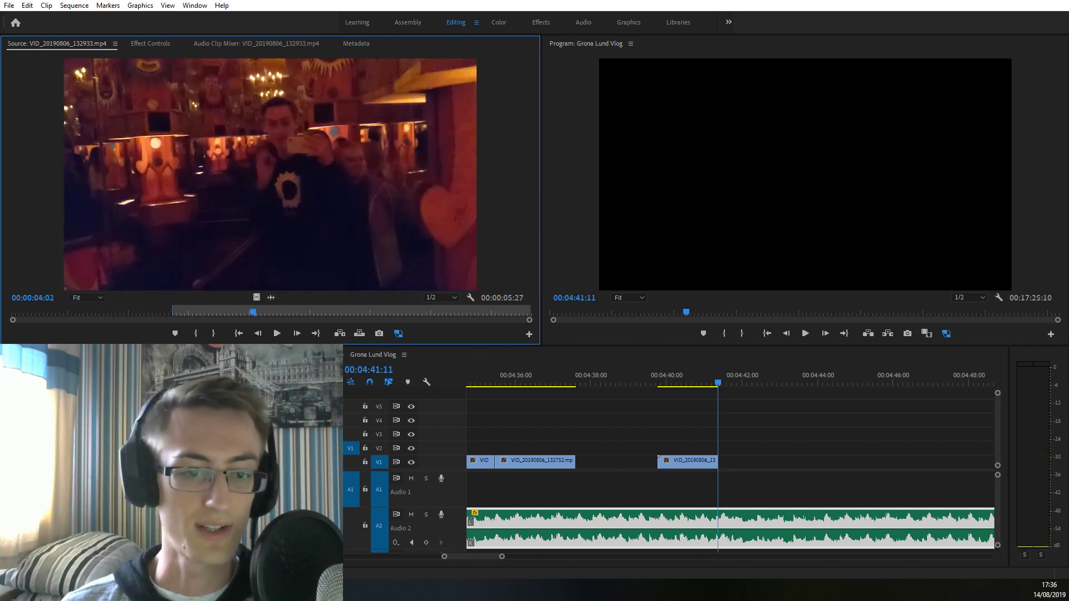
Open VID_20190806_133012.mp4 and play its footage of coloured lights up to 00;00;05;25
{"action": "double_click", "coordinate": [140, 446]}
{"action": "left_click", "coordinate": [41, 313]}
{"action": "mouse_move", "coordinate": [42, 313]}
{"action": "left_mouse_down"}
{"action": "mouse_move", "coordinate": [229, 314]}
{"action": "mouse_move", "coordinate": [22, 313]}
{"action": "left_mouse_up"}
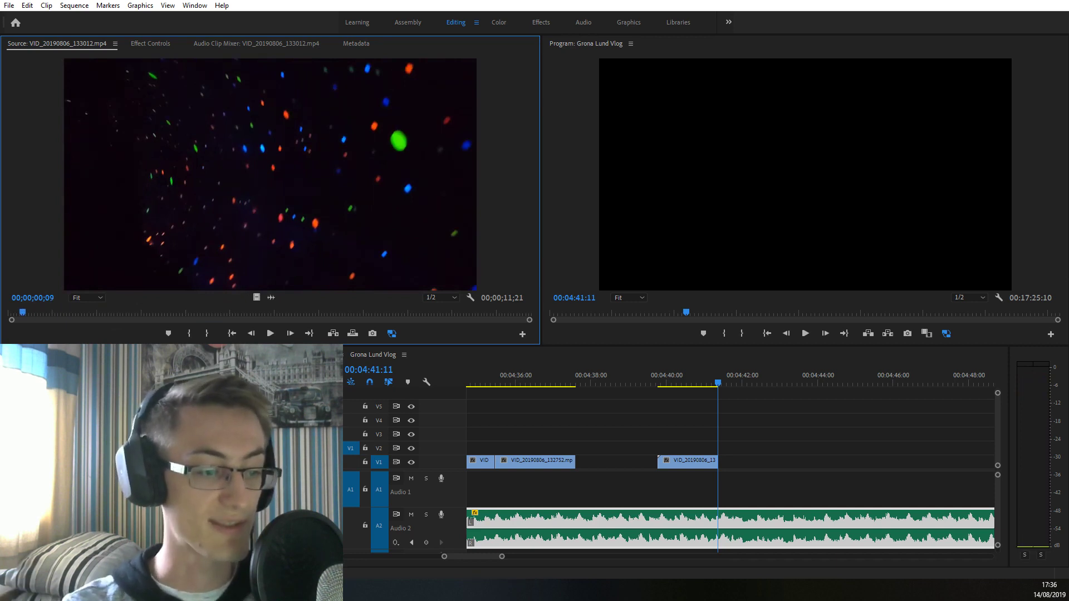
{"action": "key", "text": "space"}
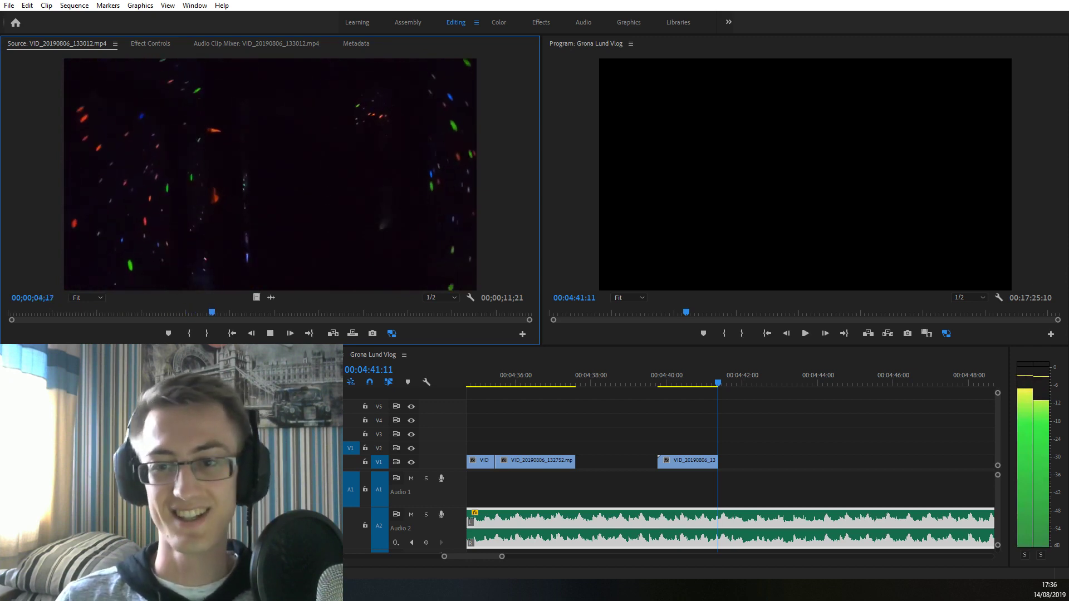
{"action": "key", "text": "space"}
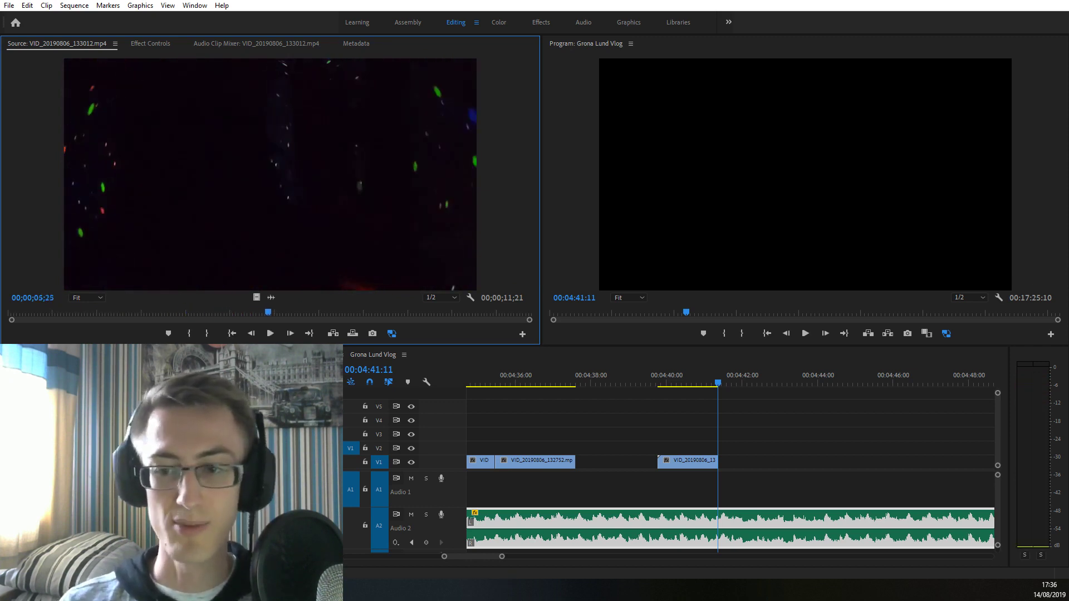
Mark 00;00;00;09 to 00;00;02;07 of VID_20190806_133012.mp4 and place it video-only on V1 between 00:04:42 and 00:04:43
{"action": "left_click", "coordinate": [71, 312]}
{"action": "left_click_drag", "start_coordinate": [71, 313], "coordinate": [113, 291]}
{"action": "key", "text": "i"}
{"action": "key", "text": "i"}
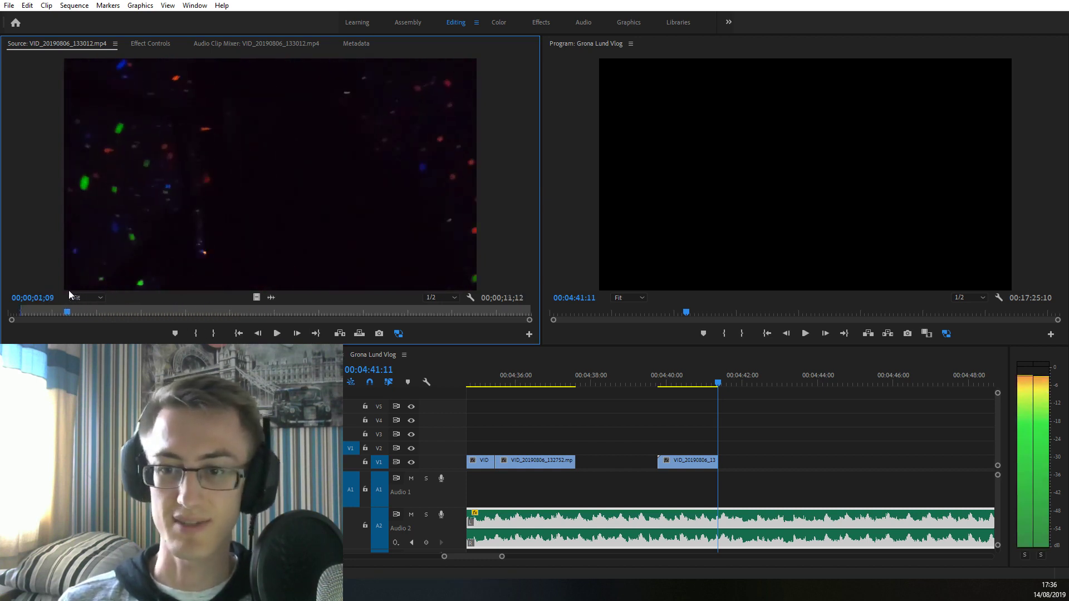
{"action": "key", "text": "o"}
{"action": "left_click_drag", "start_coordinate": [256, 297], "coordinate": [756, 431]}
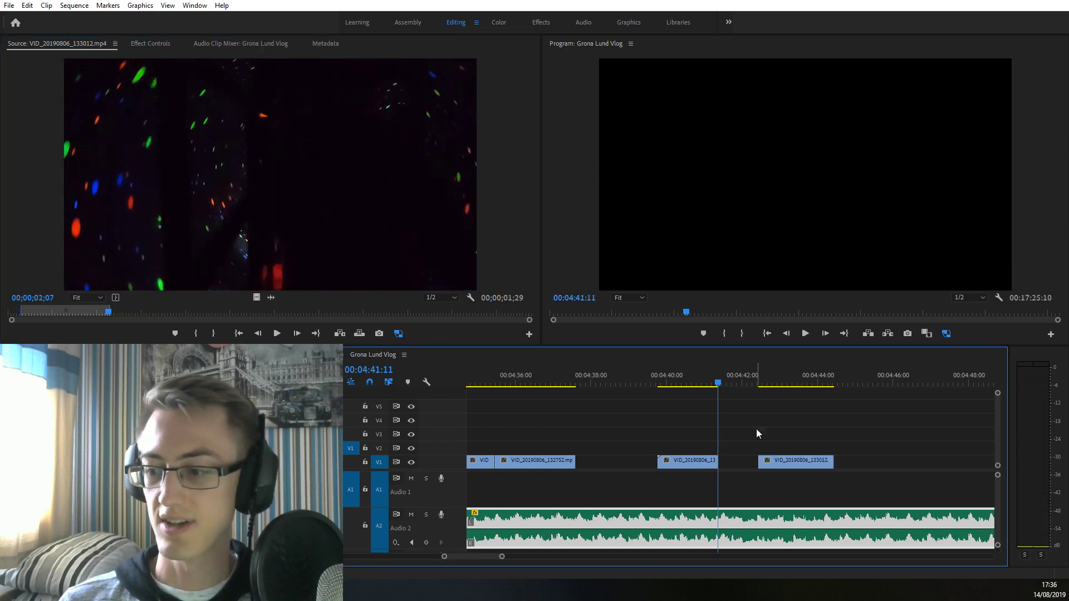
Play the placed VID_20190806_133012.mp4 clip and trim its end to 00:04:44:06
{"action": "key", "text": "Down"}
{"action": "key", "text": "space"}
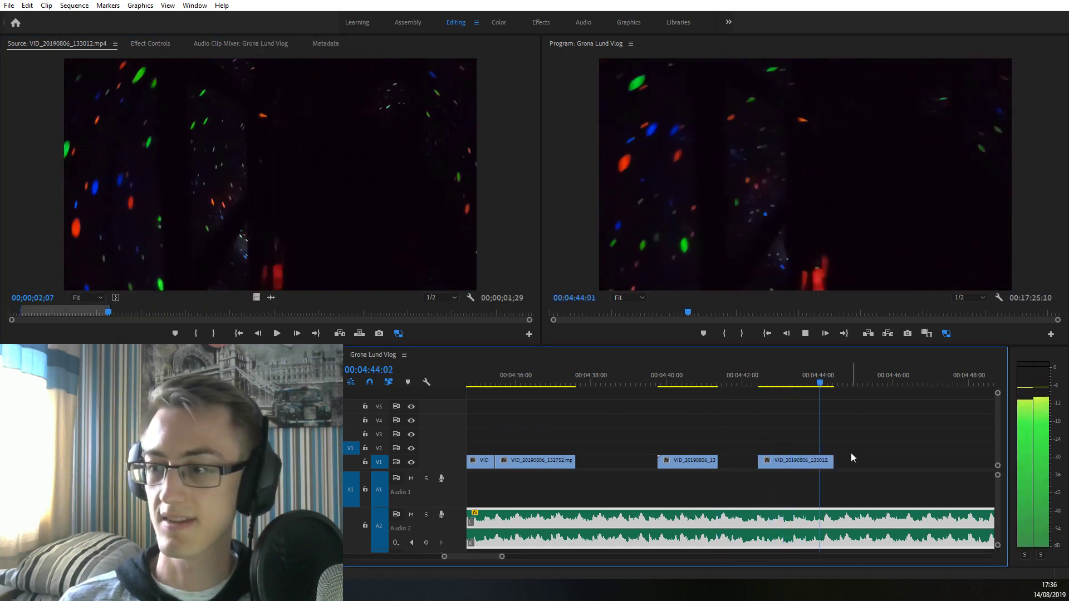
{"action": "key", "text": "space"}
{"action": "left_click_drag", "start_coordinate": [831, 467], "coordinate": [825, 467]}
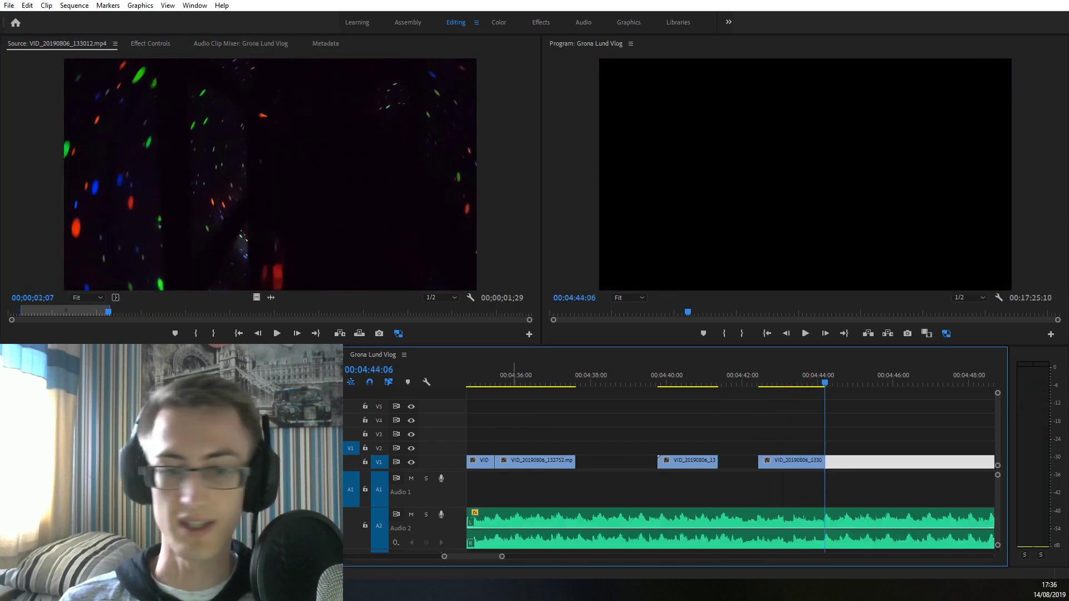
Mark a 00;00;01;15 section of VID_20190806_133056.mp4 ending at 00;00;15;16 and place it video-only on V2 shortly after 00:04:44:06
{"action": "double_click", "coordinate": [167, 456]}
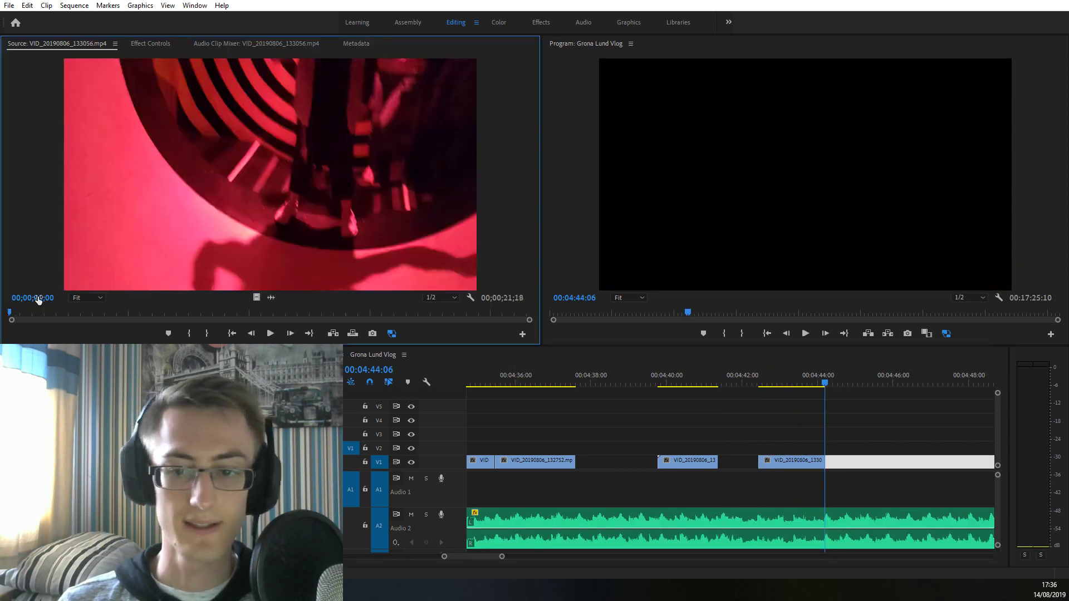
{"action": "left_click_drag", "start_coordinate": [45, 311], "coordinate": [383, 313]}
{"action": "key", "text": "space"}
{"action": "key", "text": "i"}
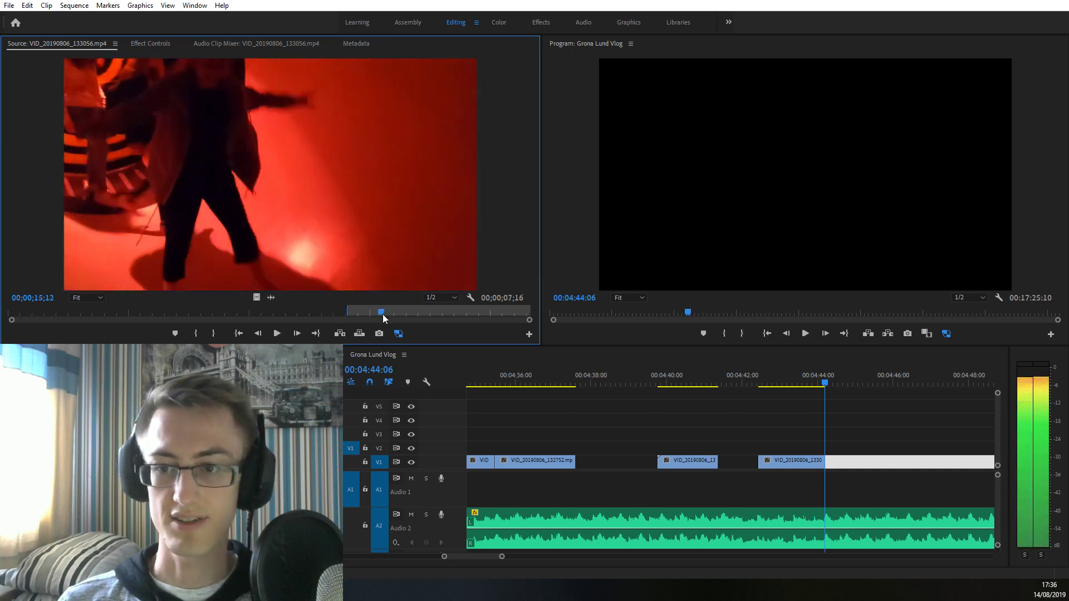
{"action": "key", "text": "o"}
{"action": "left_click_drag", "start_coordinate": [256, 297], "coordinate": [844, 448]}
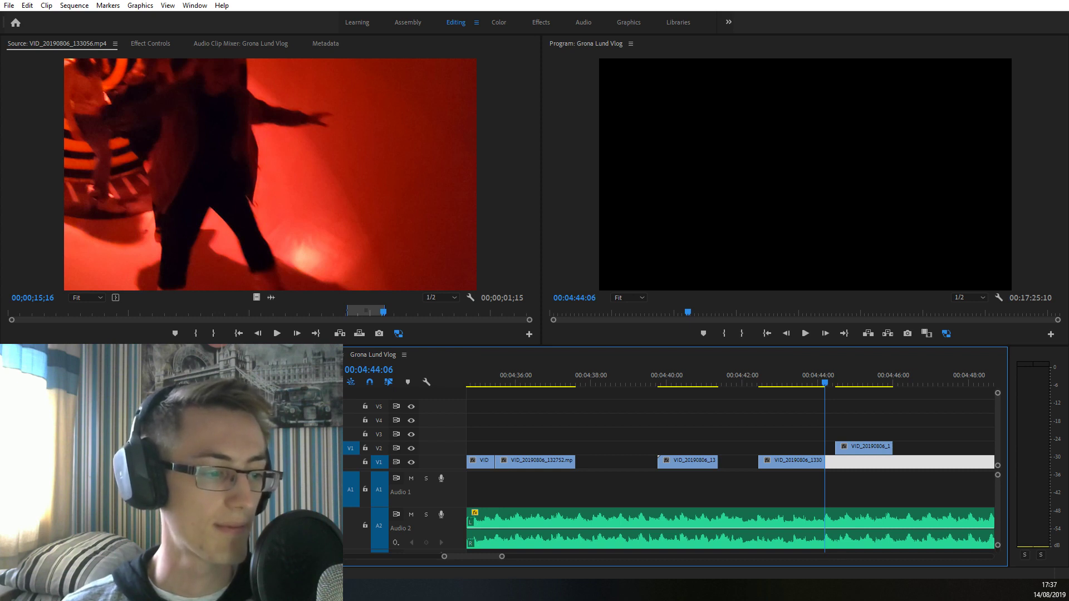
Mark a 00:00:02:07 section of IMG_2297.mp4 ending at 00:00:08:00 and place it video-only on V4, directly after the V2 clip
{"action": "left_click", "coordinate": [796, 368]}
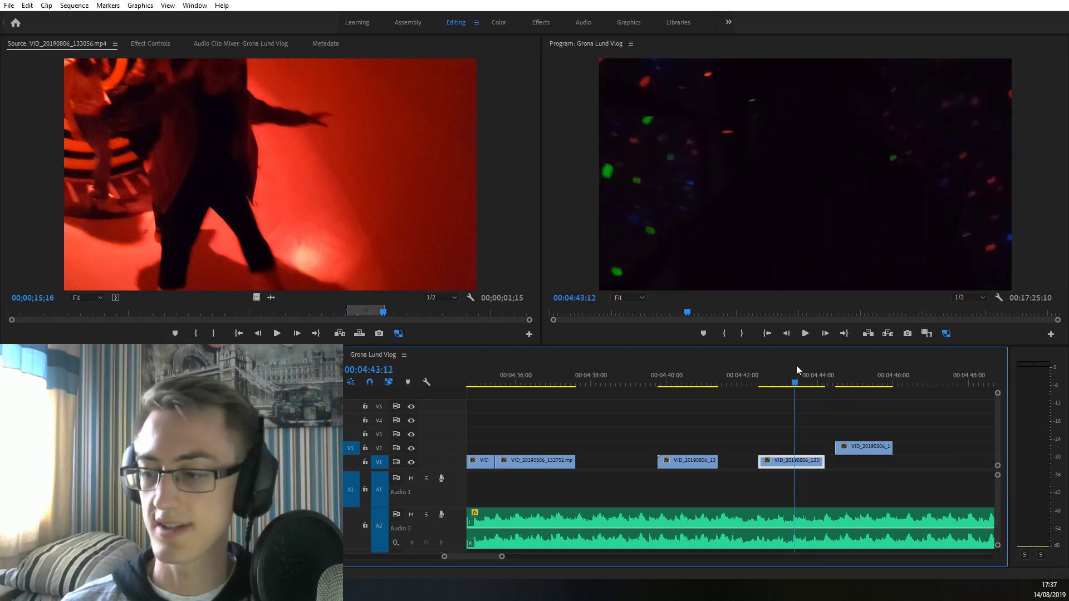
{"action": "left_click_drag", "start_coordinate": [789, 381], "coordinate": [779, 374]}
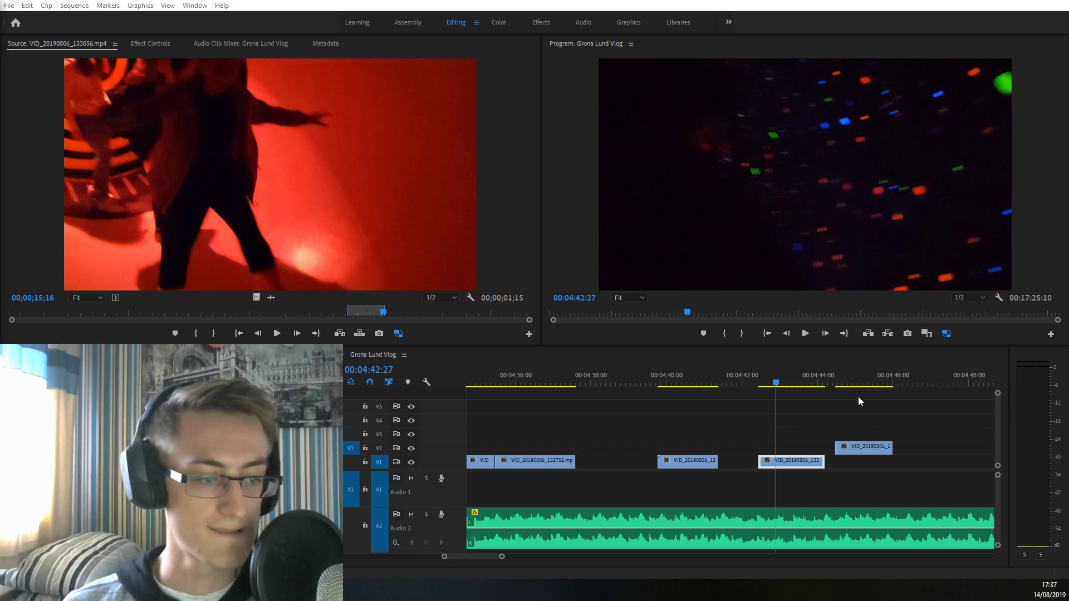
{"action": "left_click", "coordinate": [640, 407]}
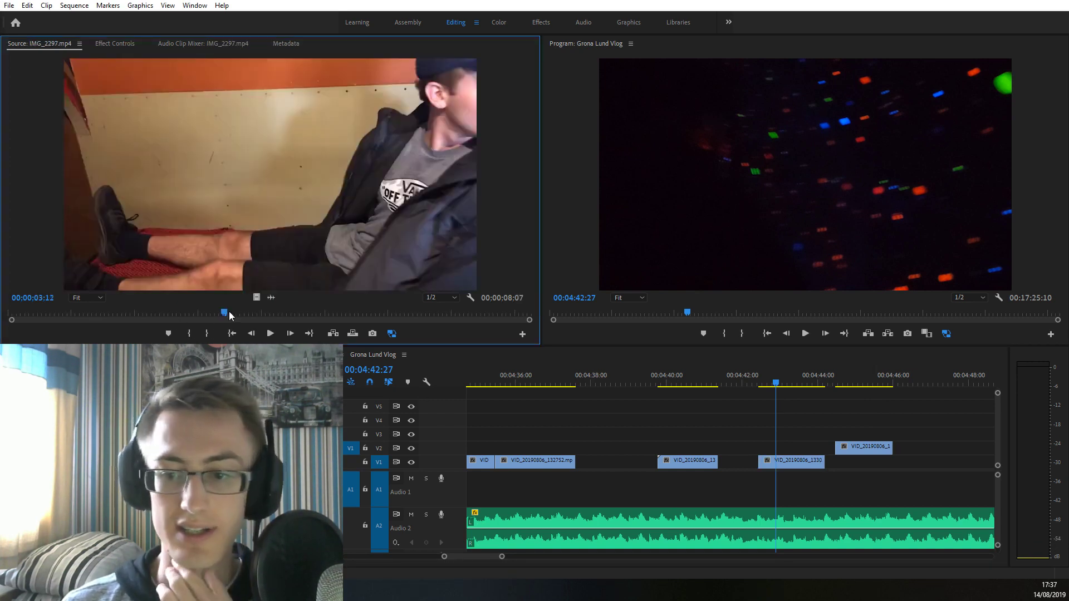
{"action": "left_click", "coordinate": [252, 314]}
{"action": "mouse_move", "coordinate": [253, 316]}
{"action": "left_mouse_down"}
{"action": "mouse_move", "coordinate": [365, 313]}
{"action": "mouse_move", "coordinate": [148, 321]}
{"action": "mouse_move", "coordinate": [377, 302]}
{"action": "mouse_move", "coordinate": [517, 316]}
{"action": "left_mouse_up"}
{"action": "key", "text": "i"}
{"action": "key", "text": "o"}
{"action": "left_click_drag", "start_coordinate": [256, 297], "coordinate": [894, 418]}
Check the IMG_2297.mp4 clip in playback and scale it to fill the sequence frame
{"action": "scroll", "coordinate": [794, 483], "scroll_direction": "down", "scroll_amount": 3}
{"action": "left_click", "coordinate": [707, 380]}
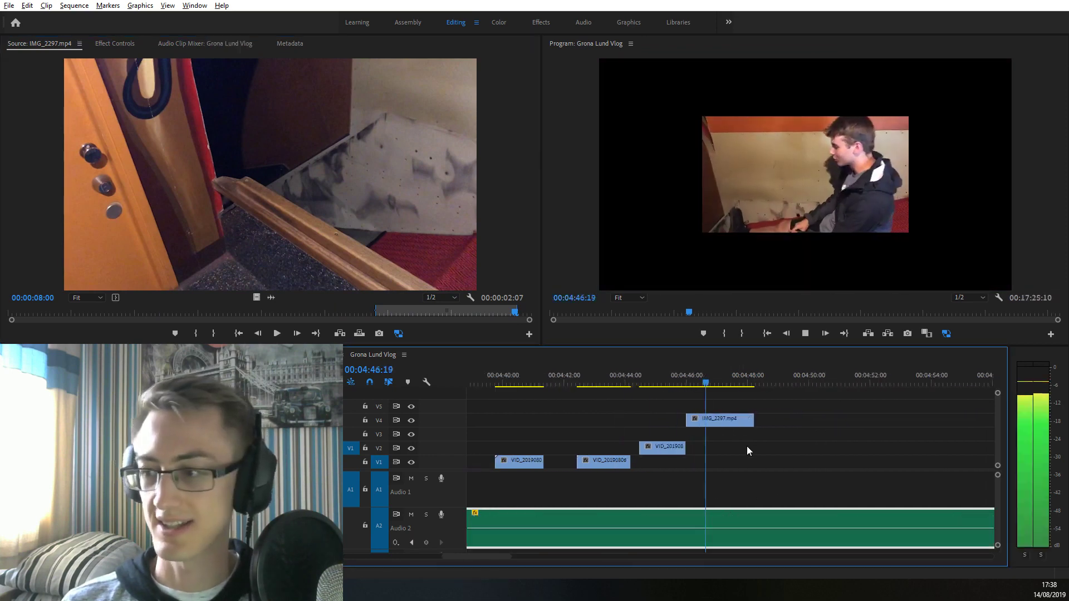
{"action": "scroll", "coordinate": [746, 446], "scroll_direction": "up", "scroll_amount": 3}
{"action": "right_click", "coordinate": [720, 431]}
{"action": "left_click", "coordinate": [751, 446]}
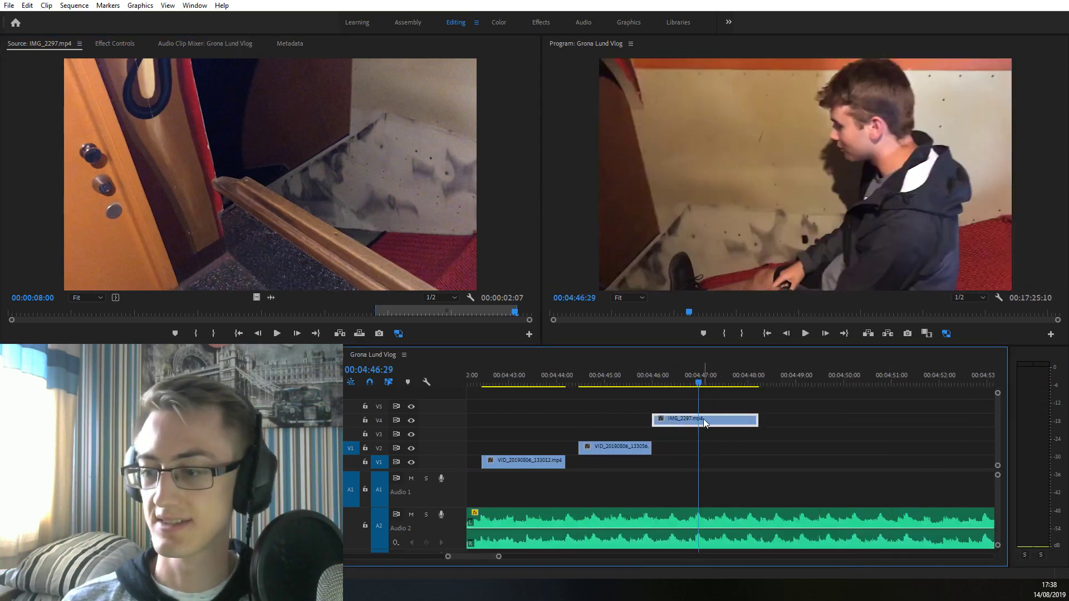
Move the IMG_2297.mp4 clip down to V1, starting just after 00:04:47, and check its playback
{"action": "left_click_drag", "start_coordinate": [703, 419], "coordinate": [758, 460]}
{"action": "scroll", "coordinate": [755, 438], "scroll_direction": "down", "scroll_amount": 3}
{"action": "scroll", "coordinate": [671, 452], "scroll_direction": "up", "scroll_amount": 3}
{"action": "key", "text": "space"}
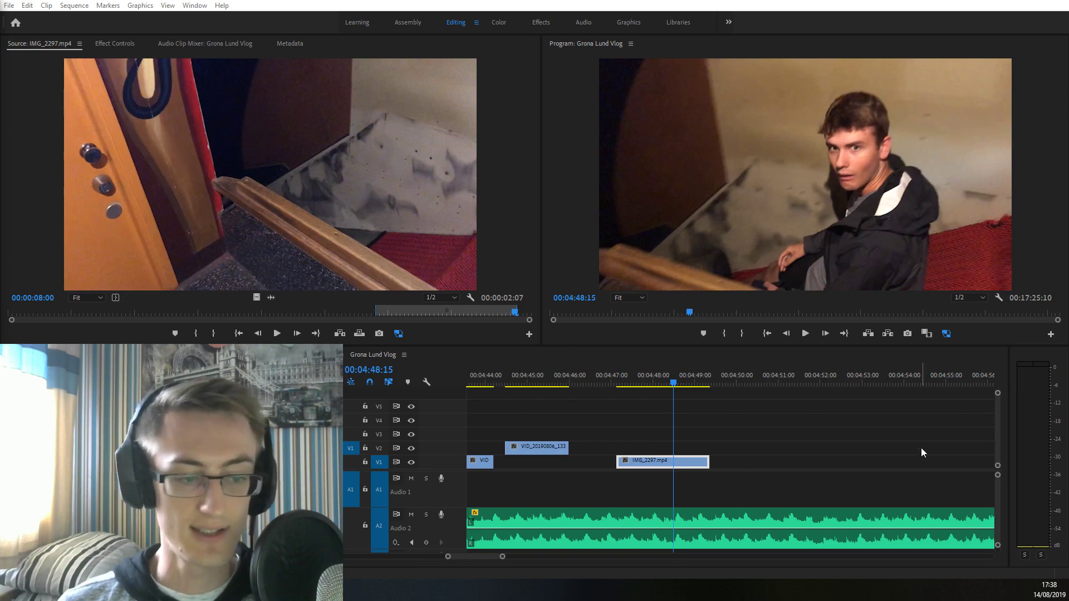
Play the montage from about 00:04:36 into the gap before the newly placed clips to hear where the music calls for cuts
{"action": "left_click", "coordinate": [648, 384]}
{"action": "key", "text": "minus"}
{"action": "key", "text": "minus"}
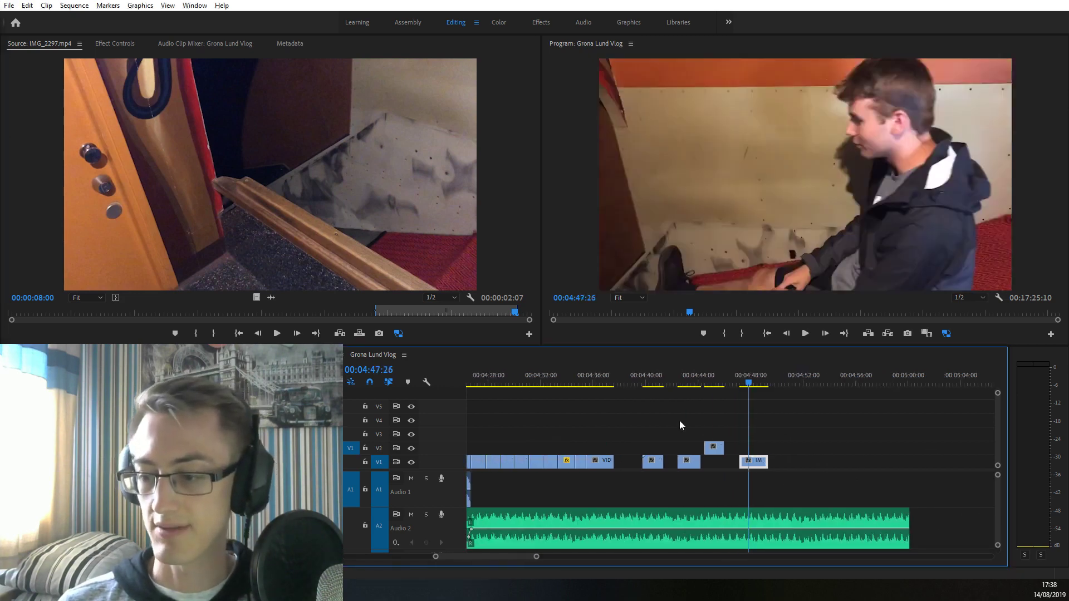
{"action": "left_click", "coordinate": [611, 388]}
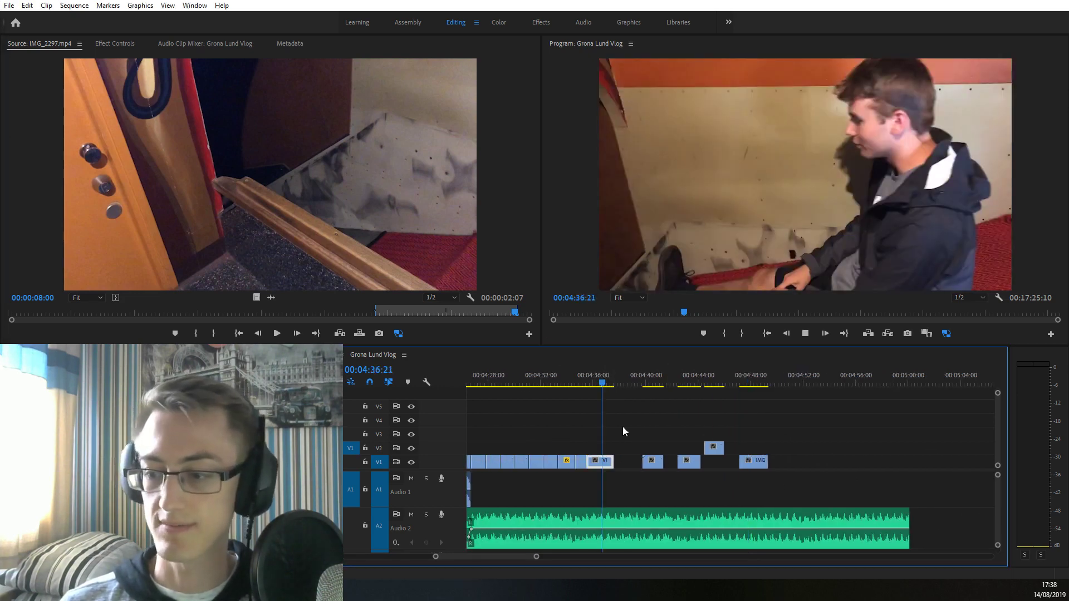
{"action": "key", "text": "space"}
{"action": "key", "text": "equal"}
{"action": "key", "text": "equal"}
{"action": "key", "text": "minus"}
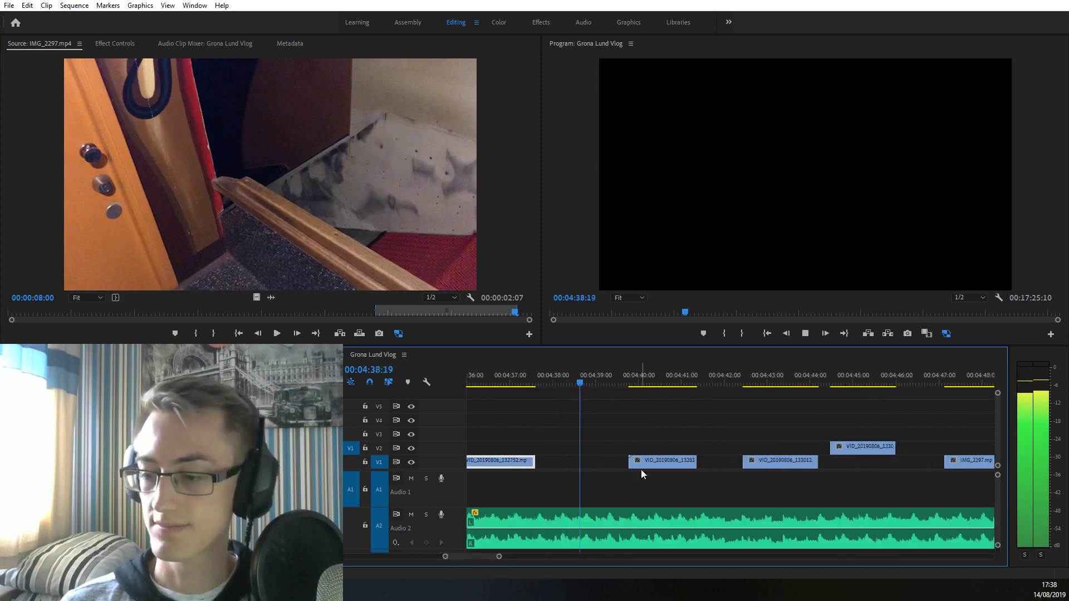
Shift the VID_20190806_132838.mp4 clip on V1 slightly later so its start matches the music beat
{"action": "key", "text": "equal"}
{"action": "key", "text": "equal"}
{"action": "left_click", "coordinate": [504, 385]}
{"action": "key", "text": "space"}
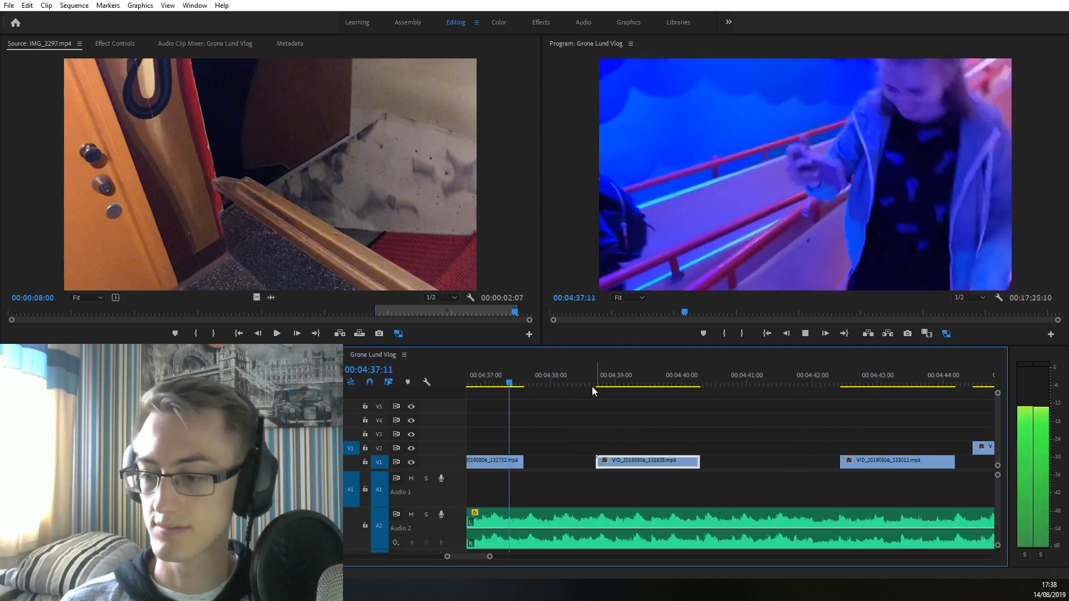
{"action": "key", "text": "minus"}
{"action": "key", "text": "equal"}
{"action": "left_click", "coordinate": [501, 384]}
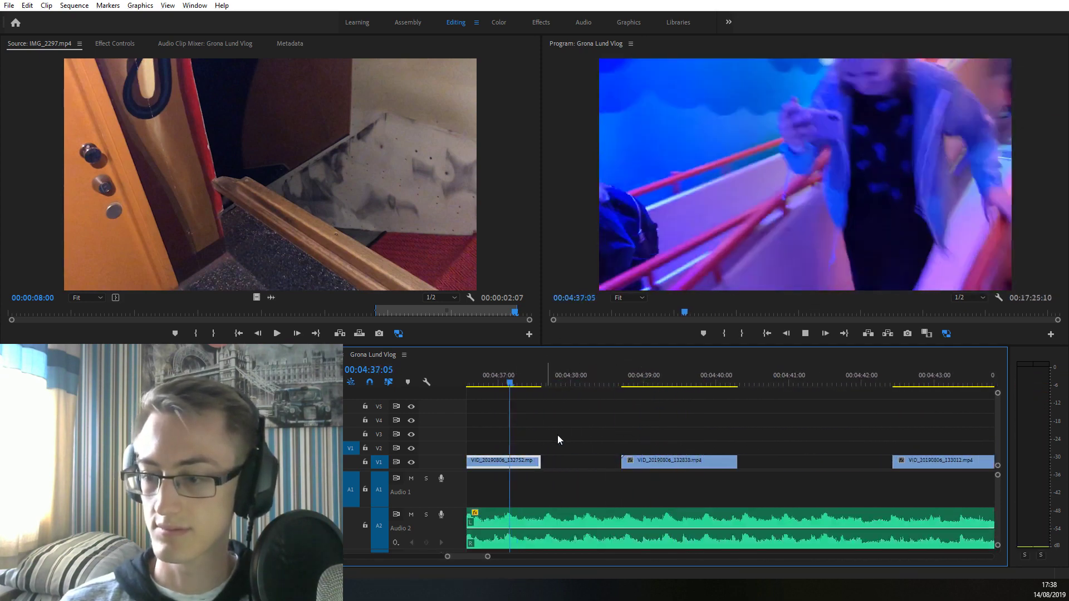
{"action": "left_click", "coordinate": [624, 384]}
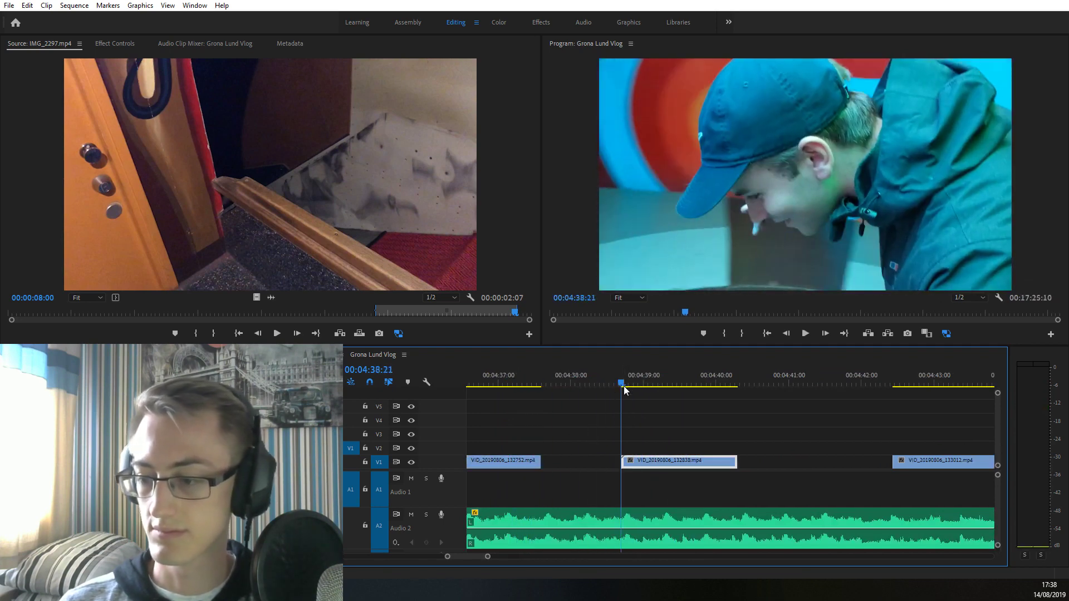
{"action": "left_click_drag", "start_coordinate": [647, 466], "coordinate": [652, 465]}
Play through the VID_20190806_132838.mp4 clip and trim its end back to 00:04:39:25
{"action": "left_click", "coordinate": [501, 384]}
{"action": "key", "text": "space"}
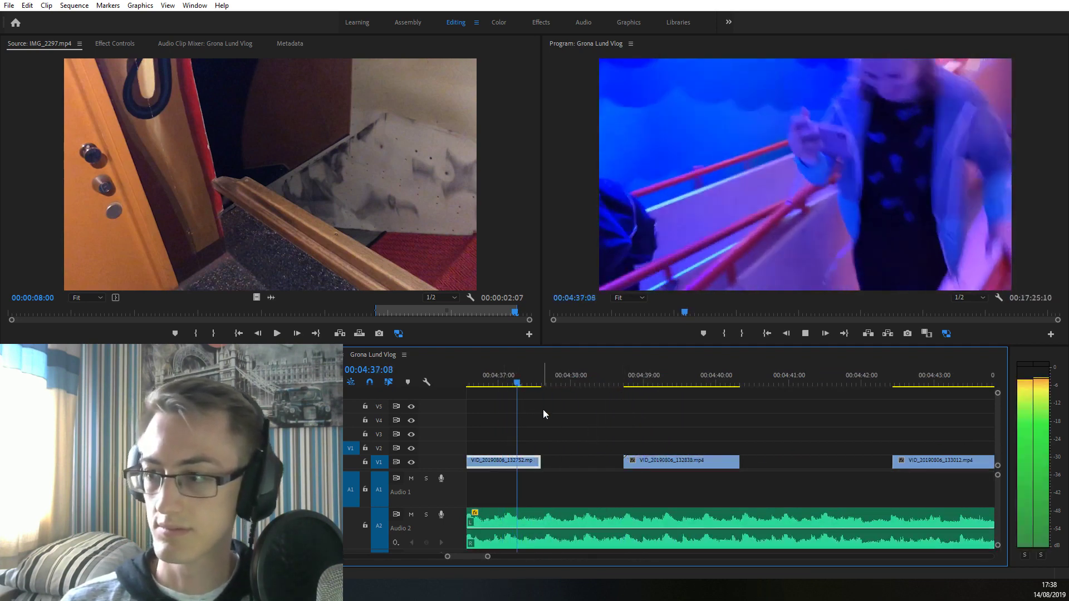
{"action": "key", "text": "equal"}
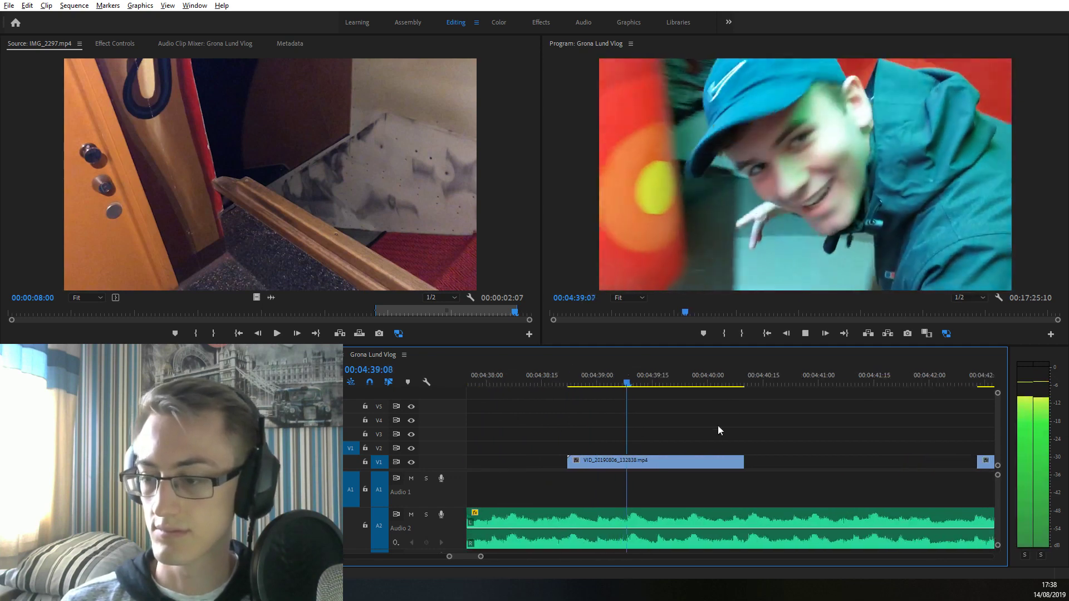
{"action": "key", "text": "space"}
{"action": "left_click_drag", "start_coordinate": [748, 470], "coordinate": [689, 469]}
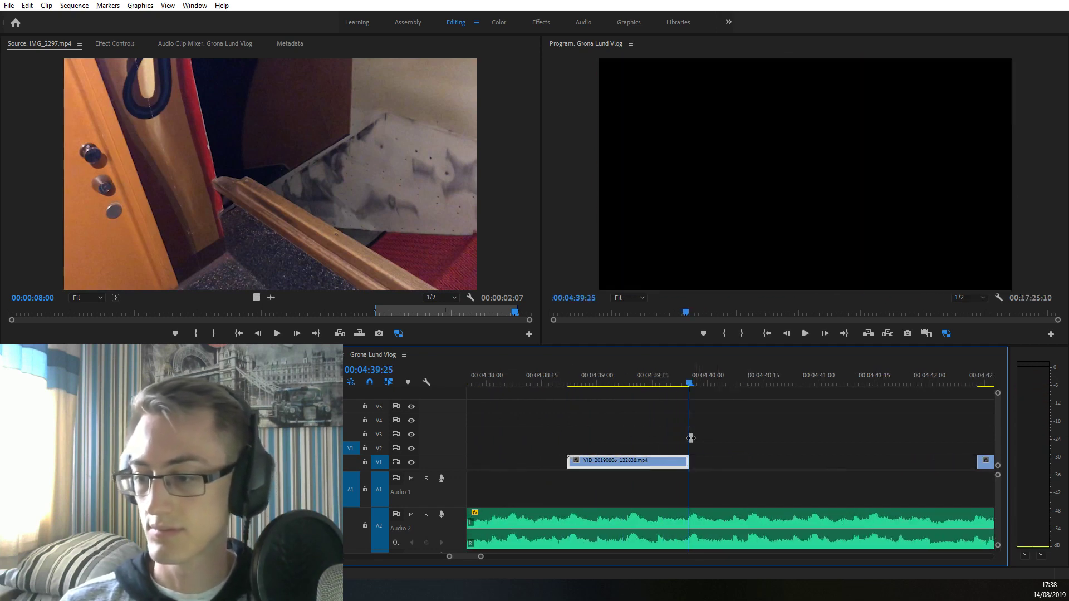
Check the trimmed cut in playback and move the VID_20190806_133012.mp4 clip directly after it on V1
{"action": "left_click", "coordinate": [566, 384]}
{"action": "key", "text": "space"}
{"action": "key", "text": "minus"}
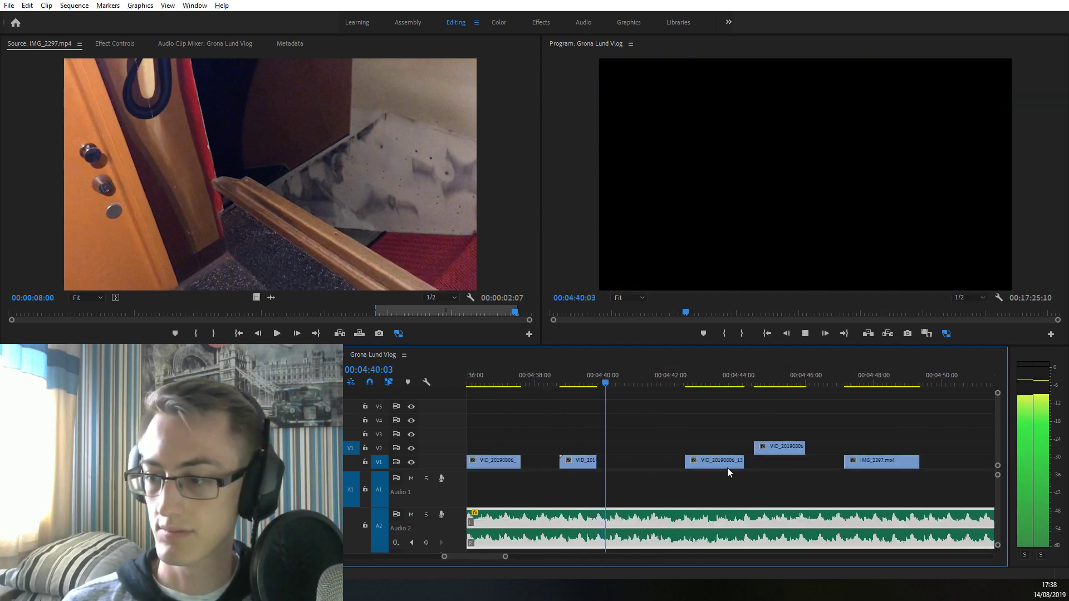
{"action": "left_click", "coordinate": [685, 374]}
{"action": "key", "text": "space"}
{"action": "left_click_drag", "start_coordinate": [723, 466], "coordinate": [635, 462]}
Play back the VID_20190806_133012.mp4 clip and trim its end to about 00:04:41:29 on the music beat
{"action": "left_click", "coordinate": [592, 378]}
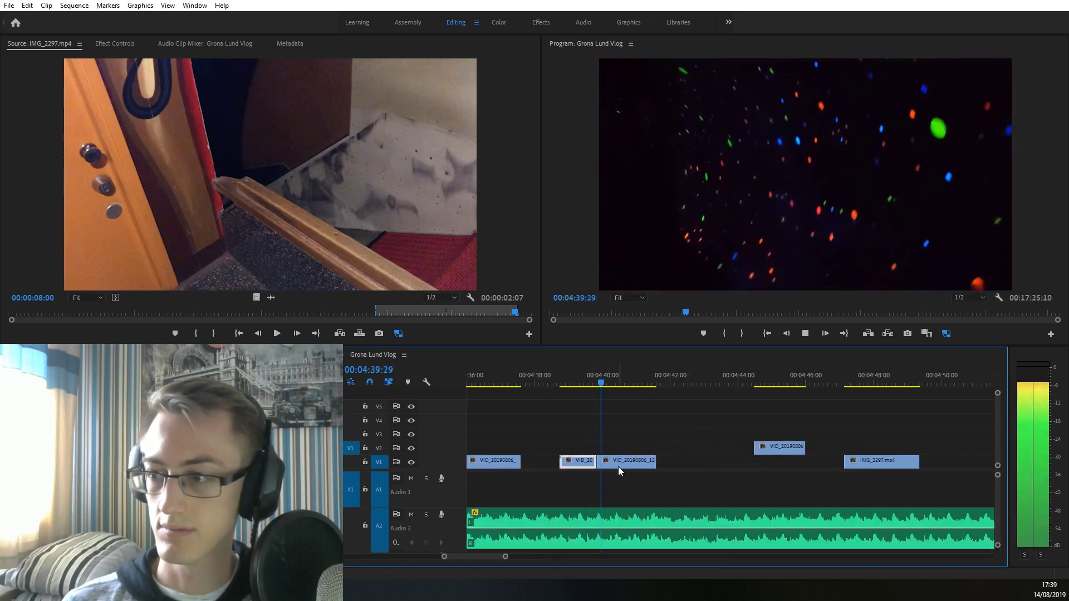
{"action": "key", "text": "equal"}
{"action": "left_click_drag", "start_coordinate": [713, 462], "coordinate": [788, 452]}
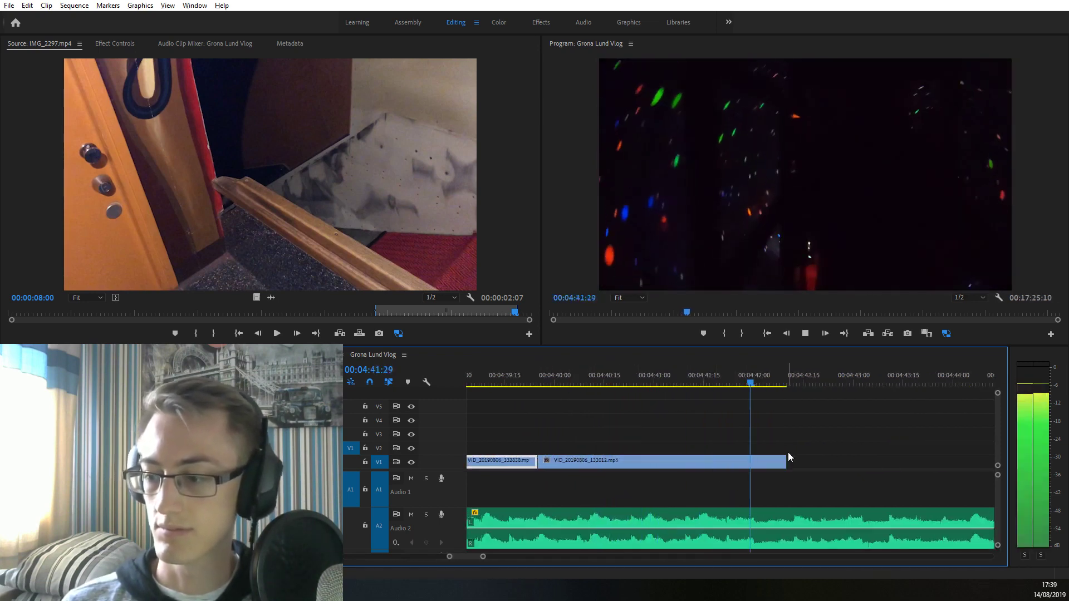
{"action": "key", "text": "space"}
{"action": "key", "text": "space"}
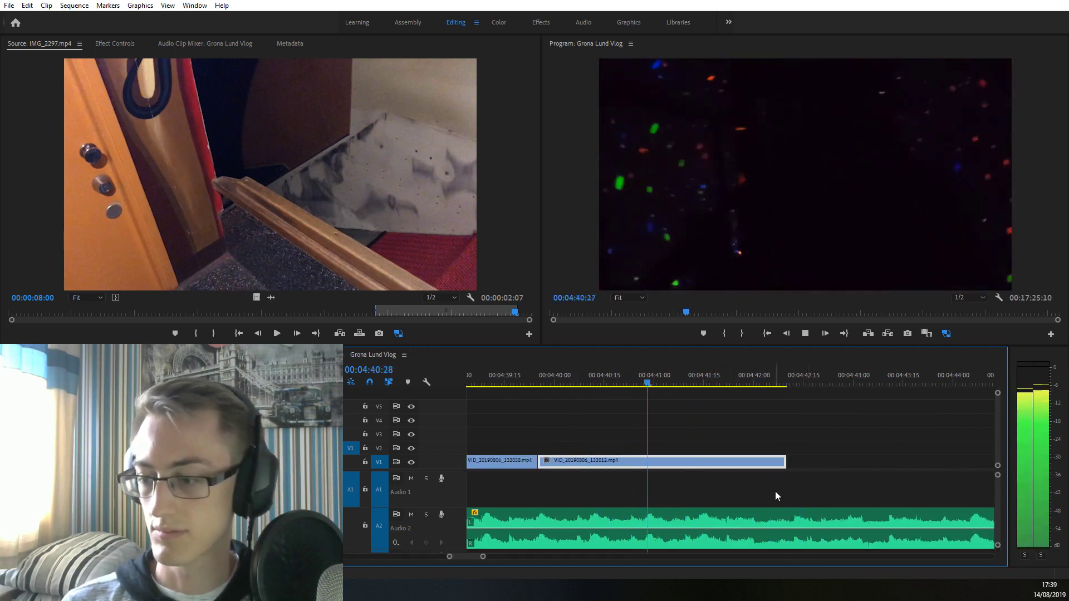
{"action": "left_click_drag", "start_coordinate": [780, 465], "coordinate": [750, 466]}
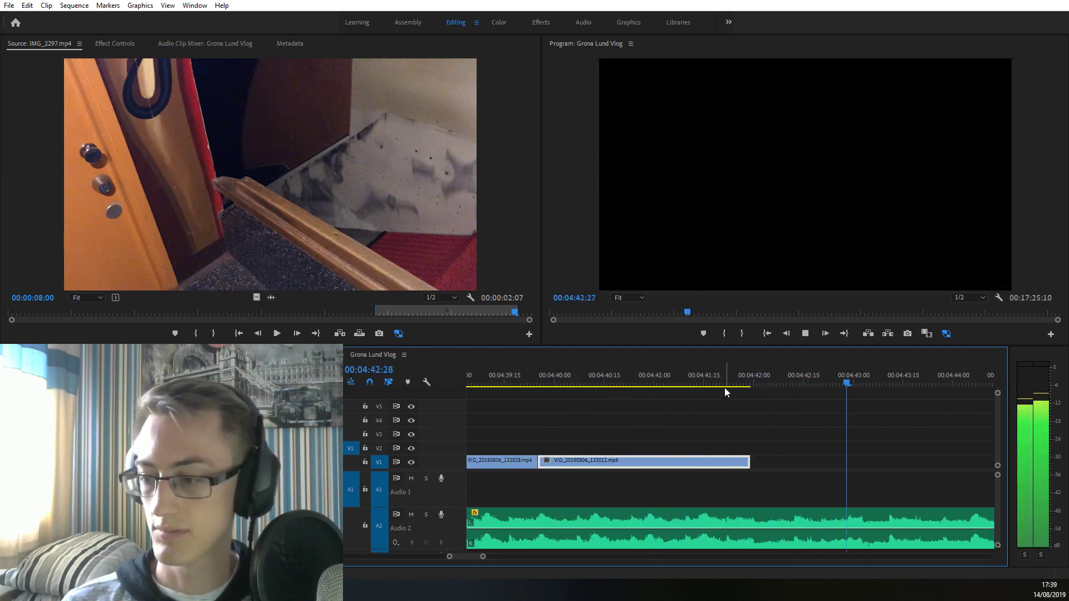
{"action": "left_click", "coordinate": [746, 382]}
{"action": "key", "text": "space"}
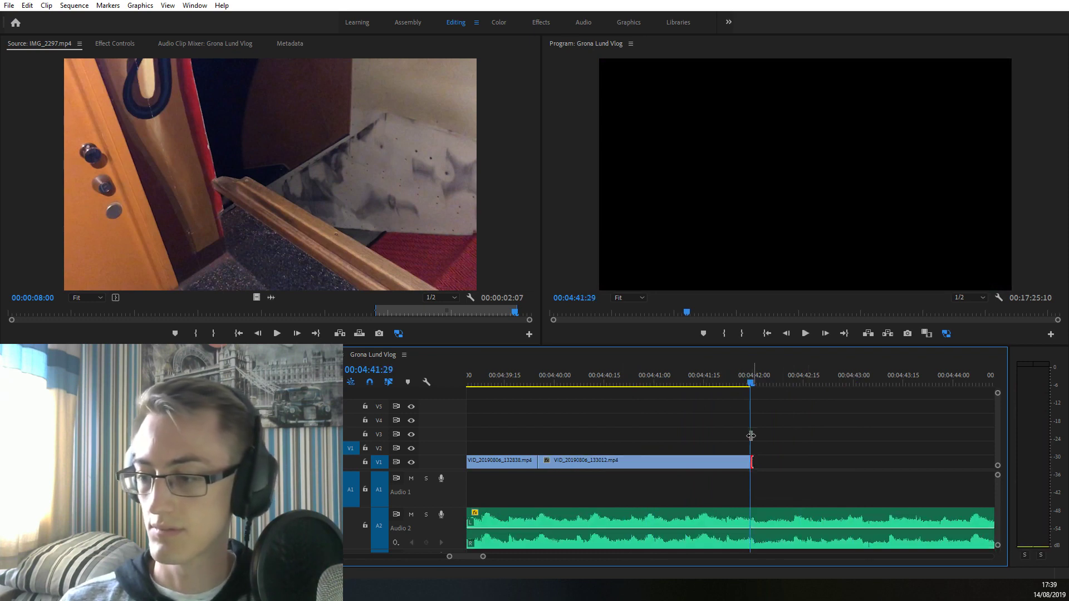
Move the VID_20190806_133056.mp4 clip from V2 down to V1, directly after the VID_20190806_133012.mp4 clip
{"action": "left_click", "coordinate": [726, 384]}
{"action": "key", "text": "space"}
{"action": "key", "text": "minus"}
{"action": "left_click_drag", "start_coordinate": [759, 446], "coordinate": [666, 374]}
Shorten the end of the VID_20190806_133056.mp4 clip on V1 and bring its start flush against the preceding clip
{"action": "key", "text": "equal"}
{"action": "key", "text": "space"}
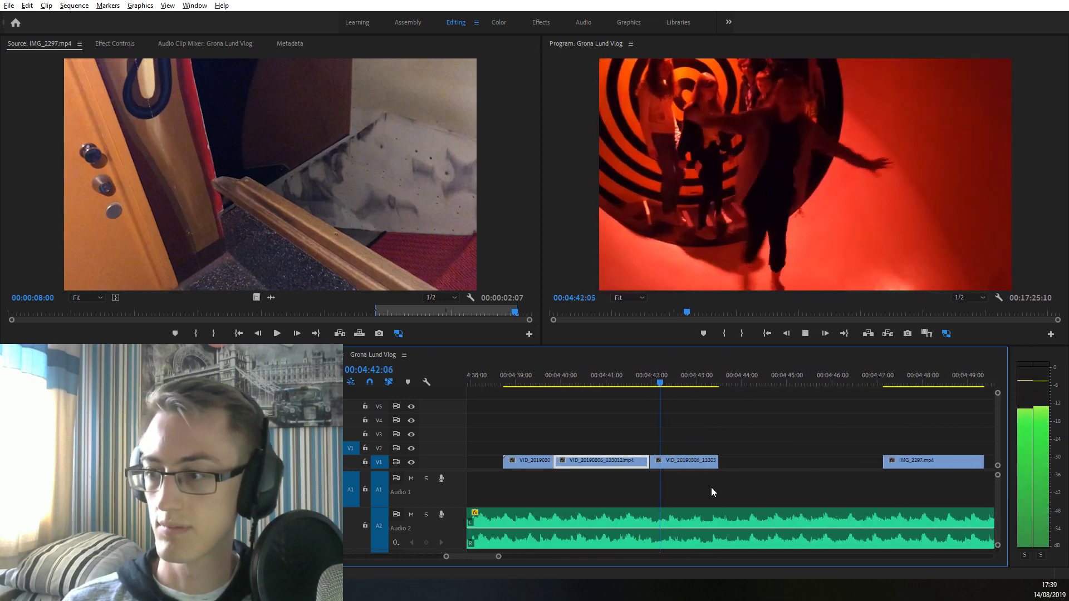
{"action": "key", "text": "equal"}
{"action": "left_click_drag", "start_coordinate": [758, 467], "coordinate": [781, 435]}
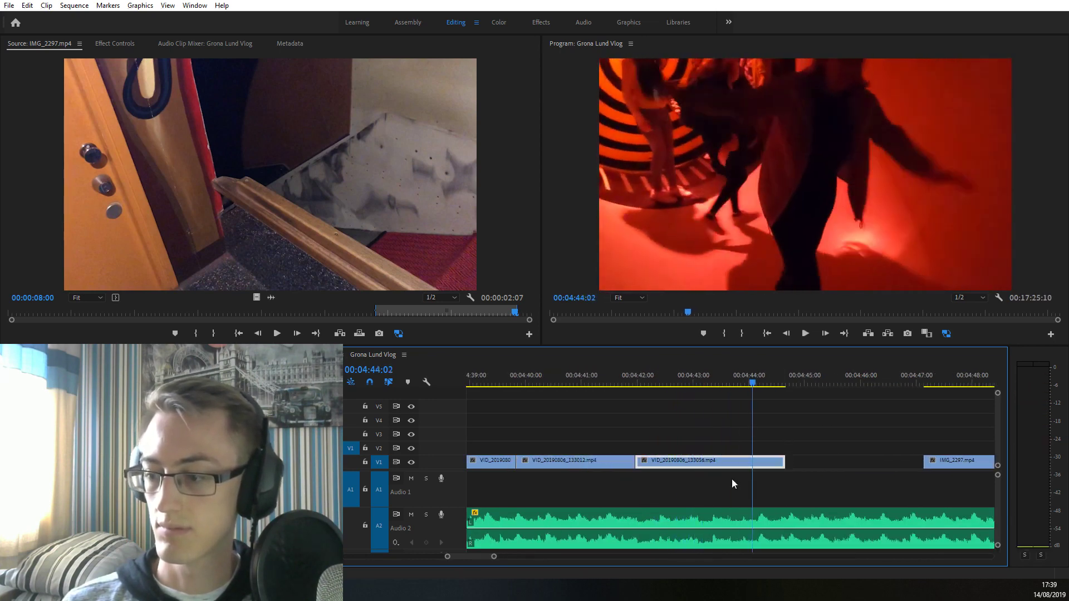
{"action": "left_click", "coordinate": [735, 383]}
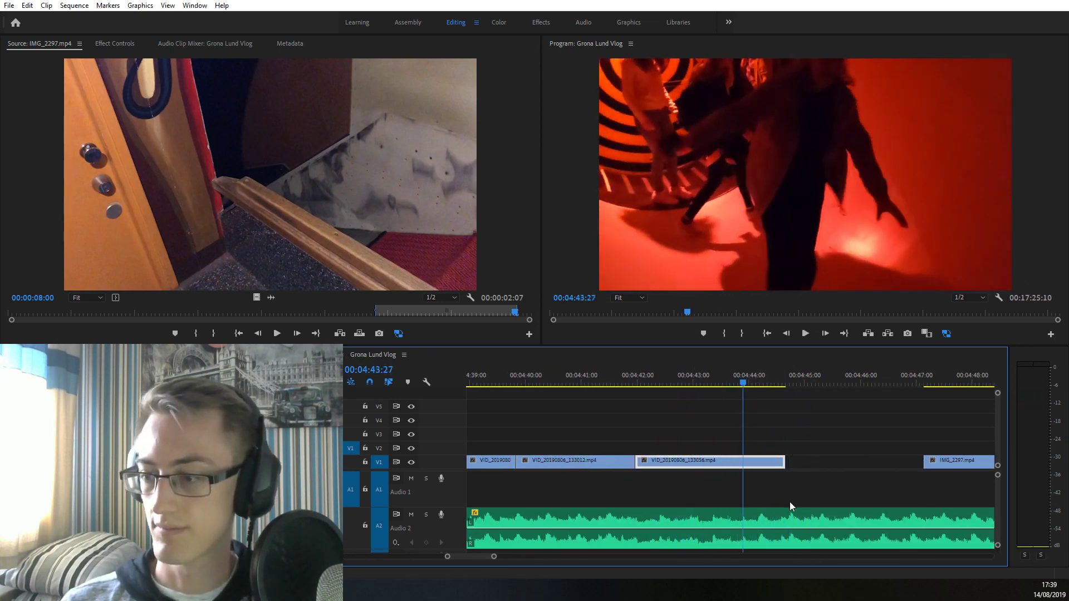
{"action": "left_click_drag", "start_coordinate": [784, 463], "coordinate": [731, 463]}
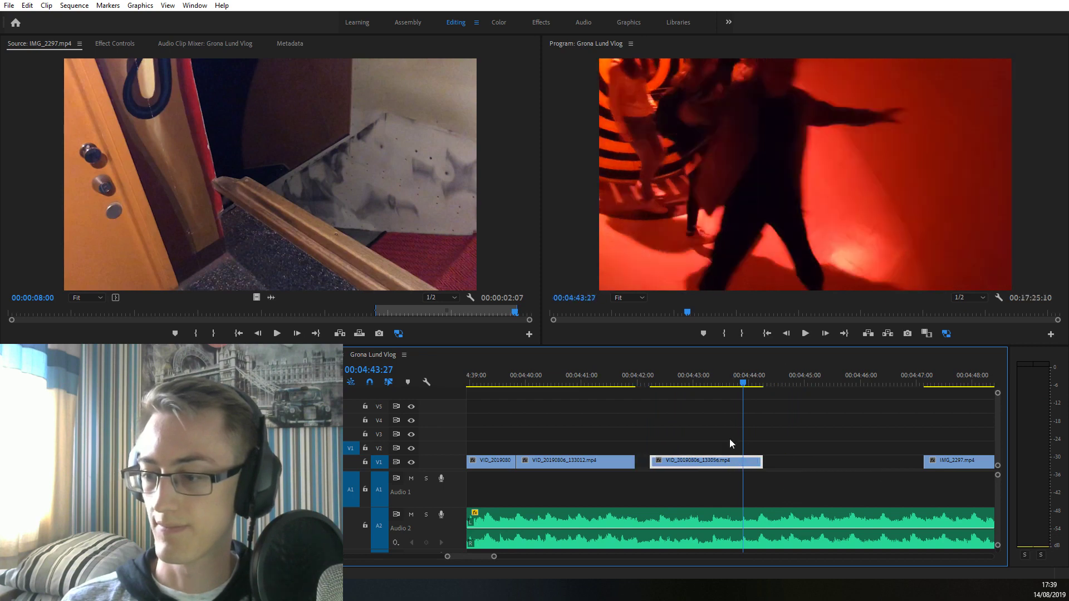
{"action": "left_click_drag", "start_coordinate": [654, 461], "coordinate": [636, 462]}
Play through the VID_20190806_133056.mp4 clip and trim its end to about 00:04:44:03
{"action": "left_click", "coordinate": [622, 384]}
{"action": "key", "text": "space"}
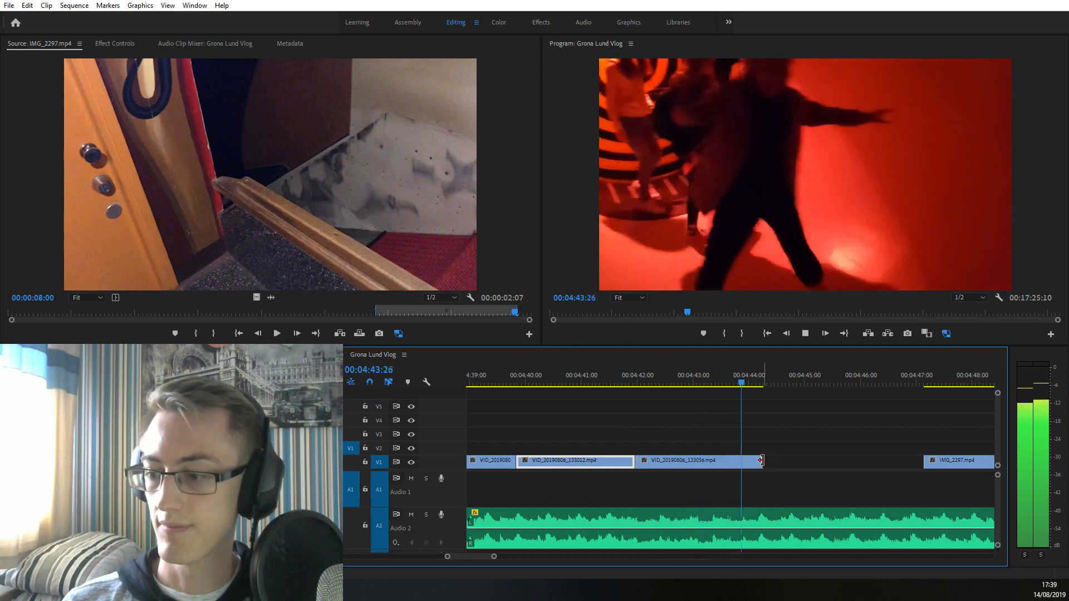
{"action": "key", "text": "space"}
{"action": "left_click_drag", "start_coordinate": [766, 461], "coordinate": [759, 409]}
{"action": "key", "text": "shift+k"}
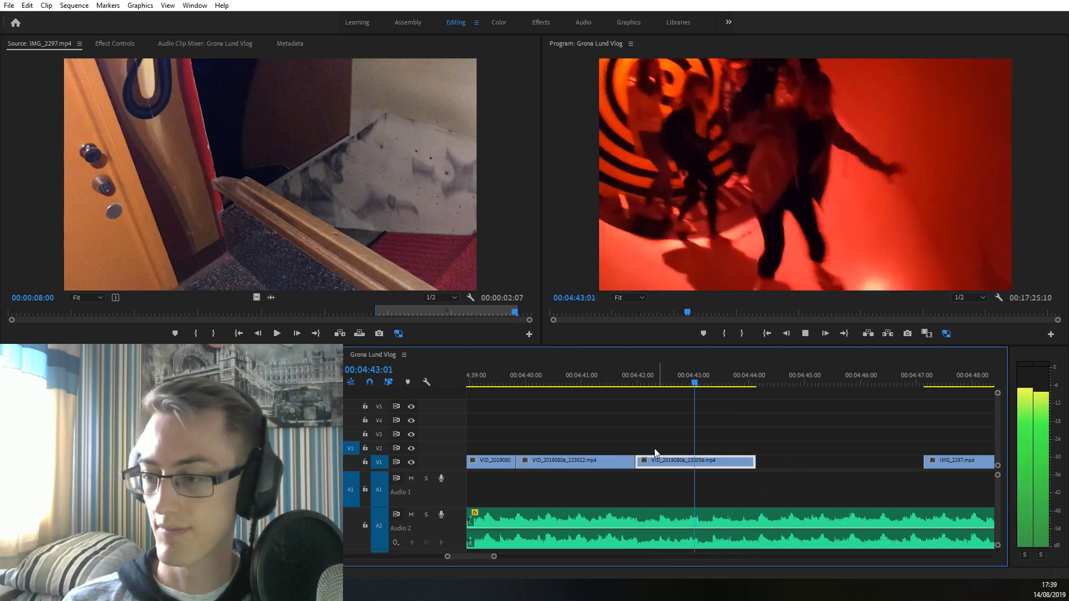
Move the IMG_2297.mp4 clip directly after the VID_20190806_133056.mp4 clip on V1 and check where it ends
{"action": "key", "text": "minus"}
{"action": "left_click_drag", "start_coordinate": [802, 463], "coordinate": [674, 464]}
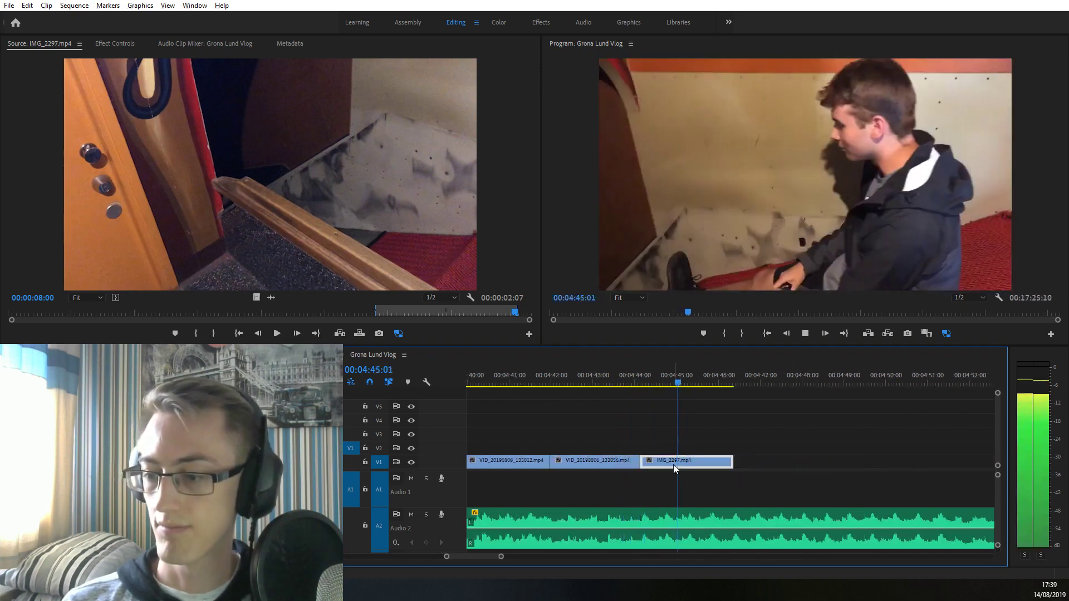
{"action": "key", "text": "equal"}
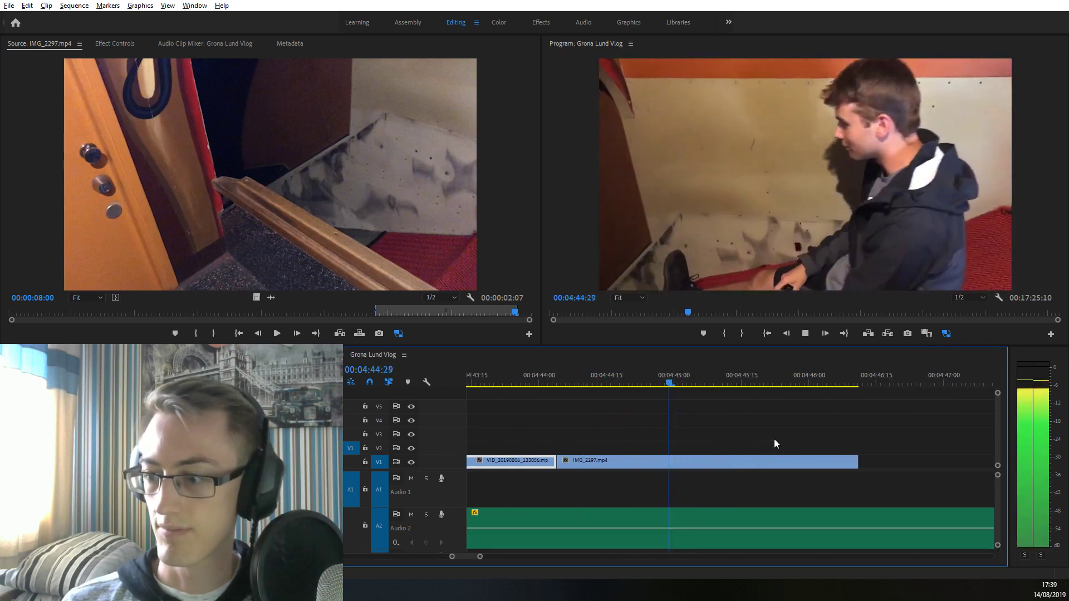
{"action": "key", "text": "space"}
{"action": "key", "text": "equal"}
{"action": "key", "text": "Right"}
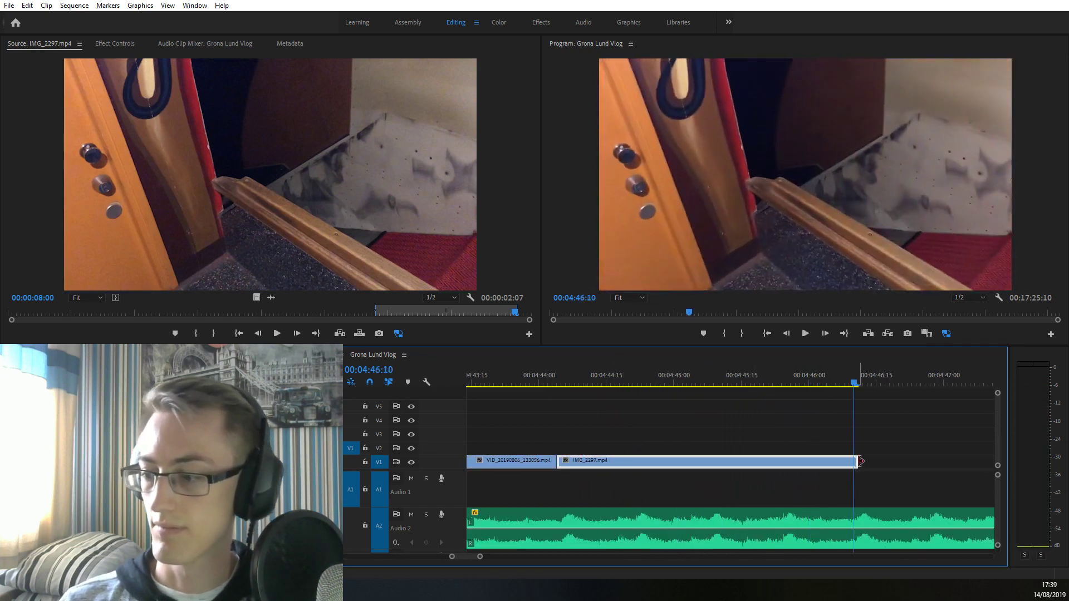
{"action": "left_click", "coordinate": [718, 461]}
{"action": "key", "text": "x"}
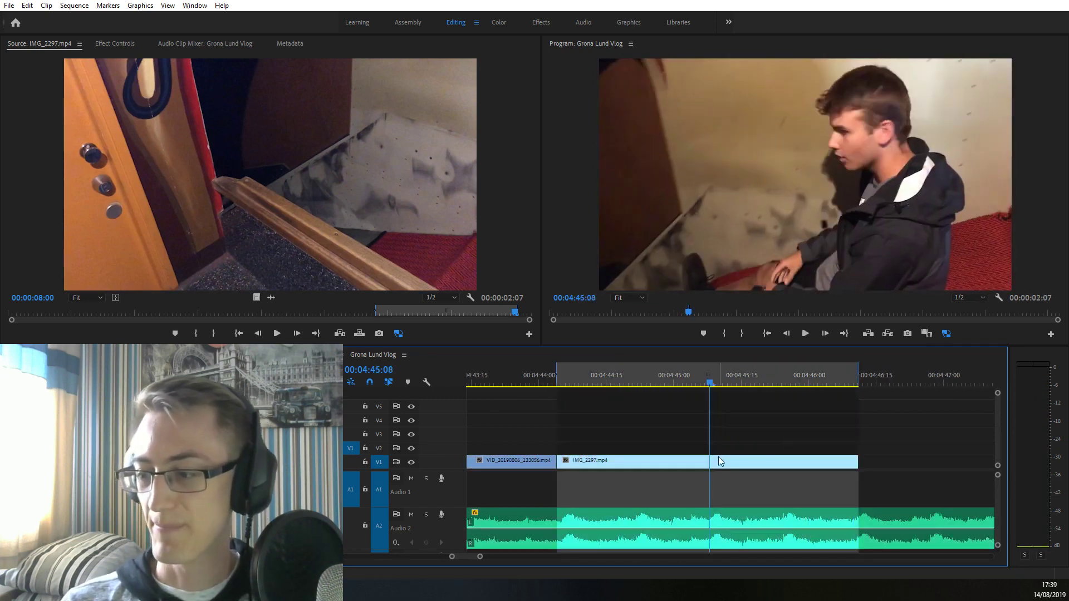
{"action": "right_click", "coordinate": [743, 376]}
{"action": "left_click", "coordinate": [799, 229]}
{"action": "key", "text": "space"}
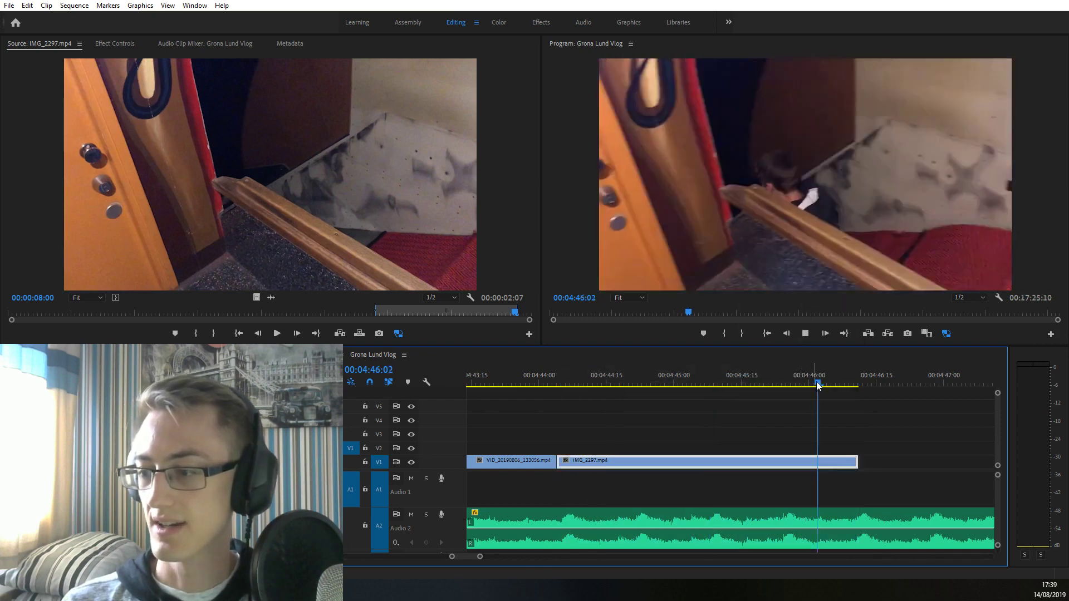
Play back the end of the IMG_2297.mp4 clip and the music that continues after it
{"action": "key", "text": "minus"}
{"action": "key", "text": "minus"}
{"action": "key", "text": "minus"}
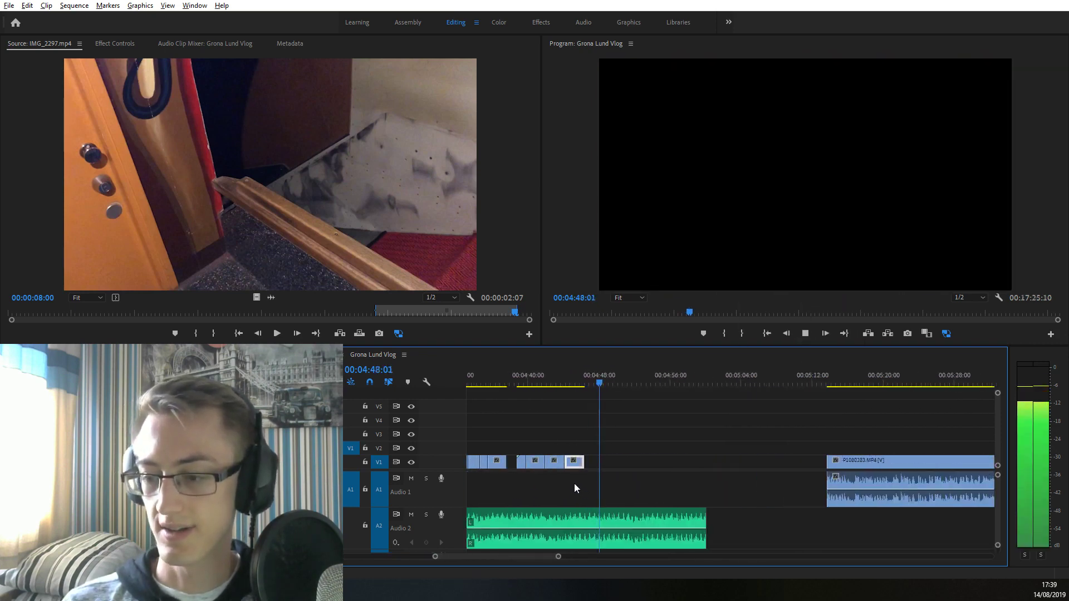
{"action": "scroll", "coordinate": [618, 482], "scroll_direction": "up", "scroll_amount": 3}
{"action": "left_click", "coordinate": [559, 380]}
{"action": "key", "text": "space"}
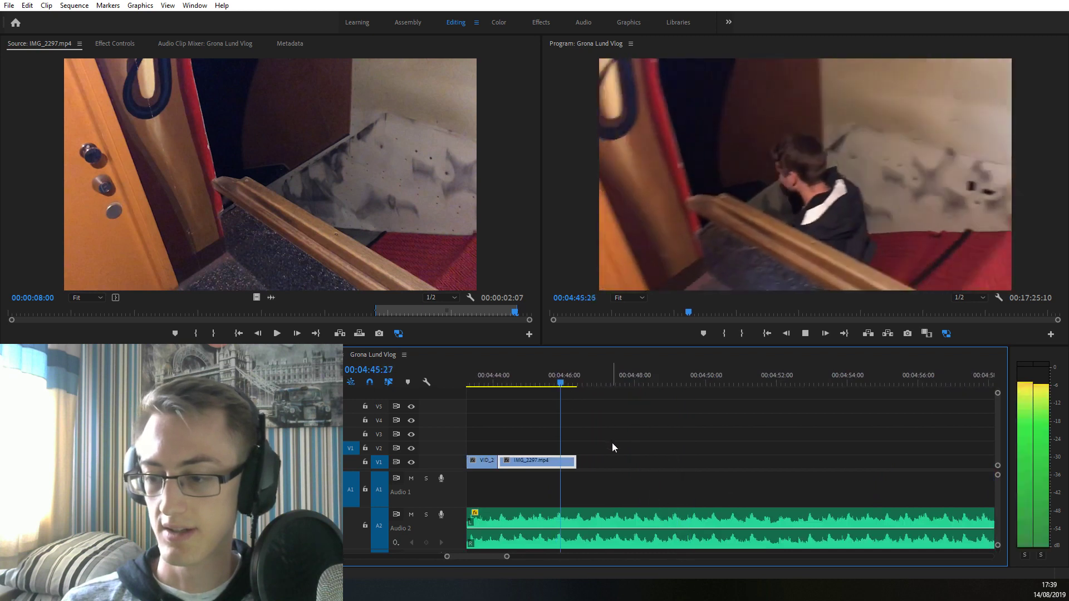
{"action": "left_click", "coordinate": [613, 445]}
{"action": "scroll", "coordinate": [620, 473], "scroll_direction": "up", "scroll_amount": 2}
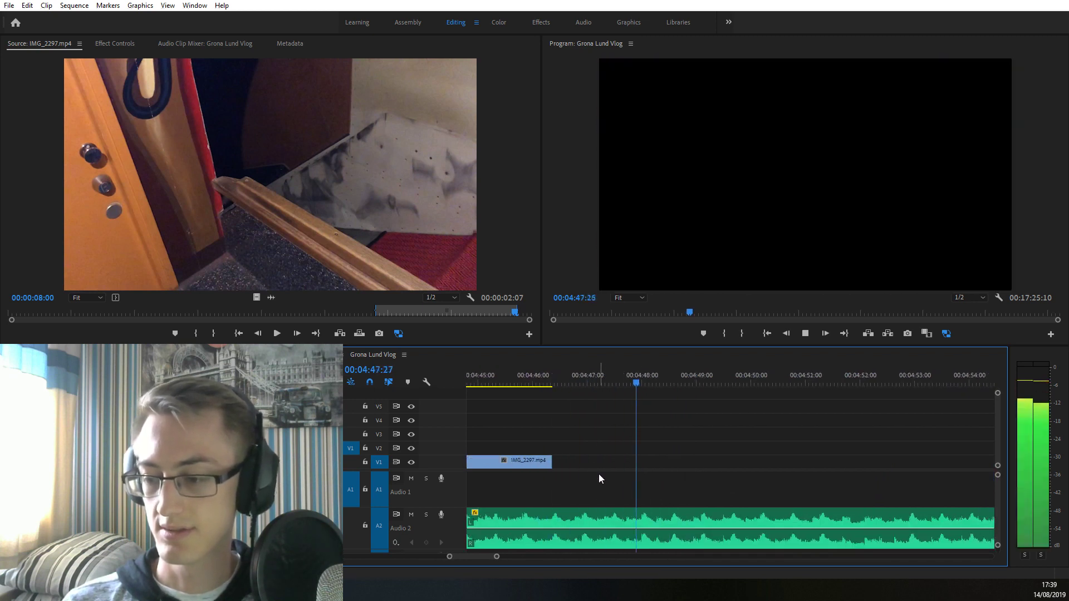
Park the playhead on the music beat at 00:04:48:17 and save the project
{"action": "key", "text": "space"}
{"action": "left_click", "coordinate": [650, 534]}
{"action": "scroll", "coordinate": [650, 536], "scroll_direction": "down", "scroll_amount": 1}
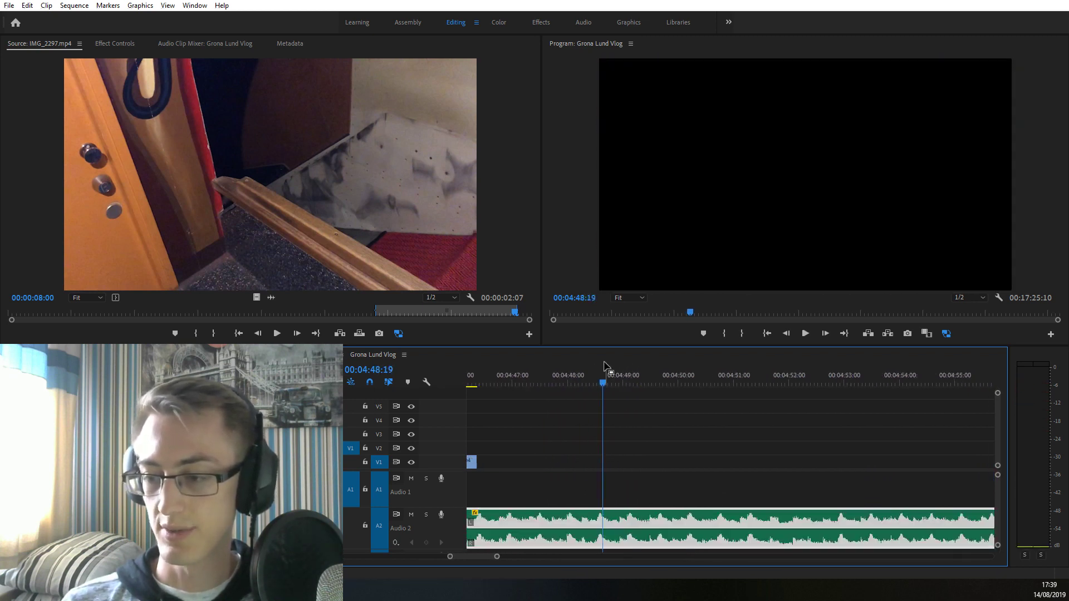
{"action": "mouse_move", "coordinate": [605, 380]}
{"action": "left_mouse_down"}
{"action": "mouse_move", "coordinate": [573, 382]}
{"action": "mouse_move", "coordinate": [598, 383]}
{"action": "left_mouse_up"}
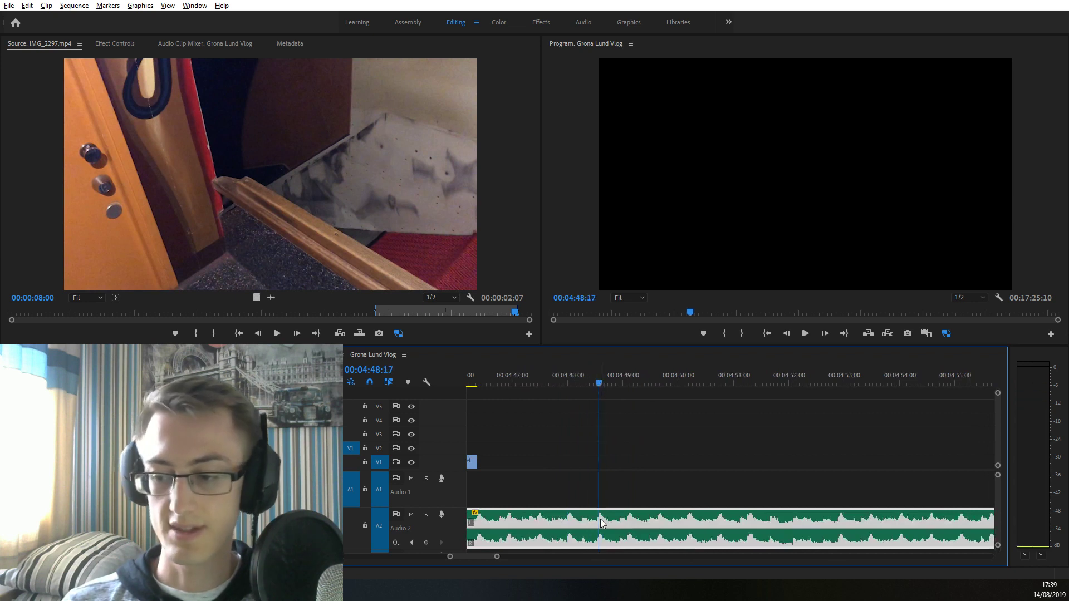
{"action": "key", "text": "ctrl+s"}
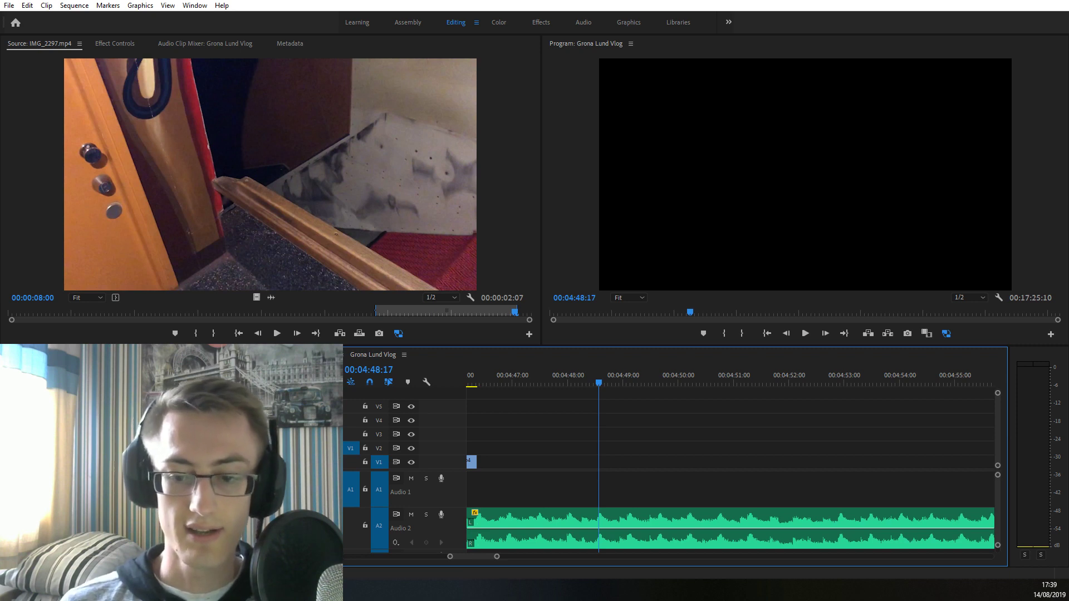
Open P1070768.MP4 in the Source monitor and scrub through it to examine the amusement park footage
{"action": "key", "text": "shift+1"}
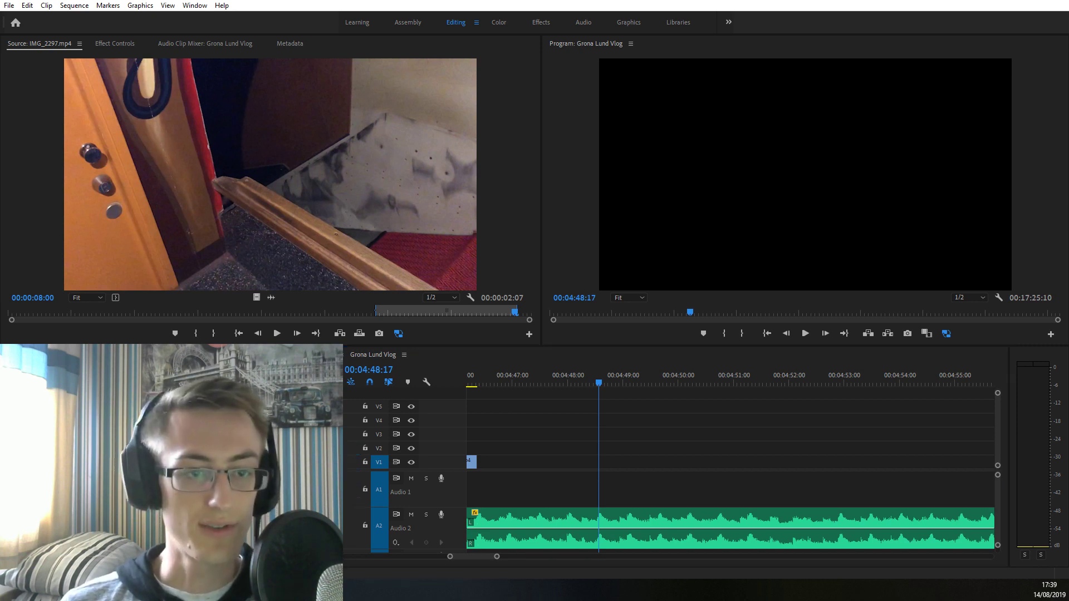
{"action": "double_click", "coordinate": [328, 367]}
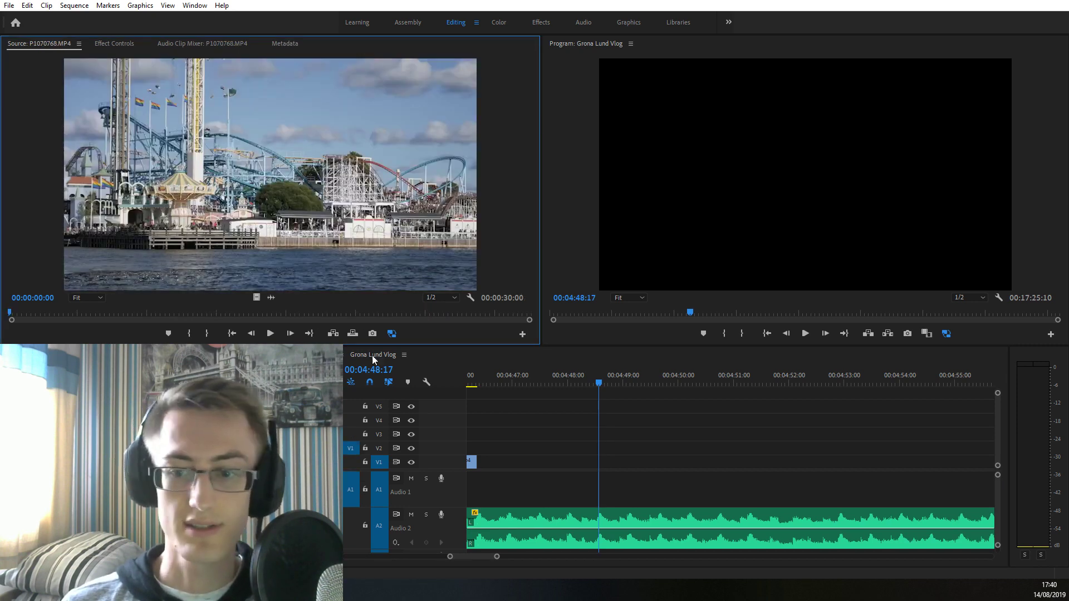
{"action": "left_click_drag", "start_coordinate": [139, 316], "coordinate": [249, 315]}
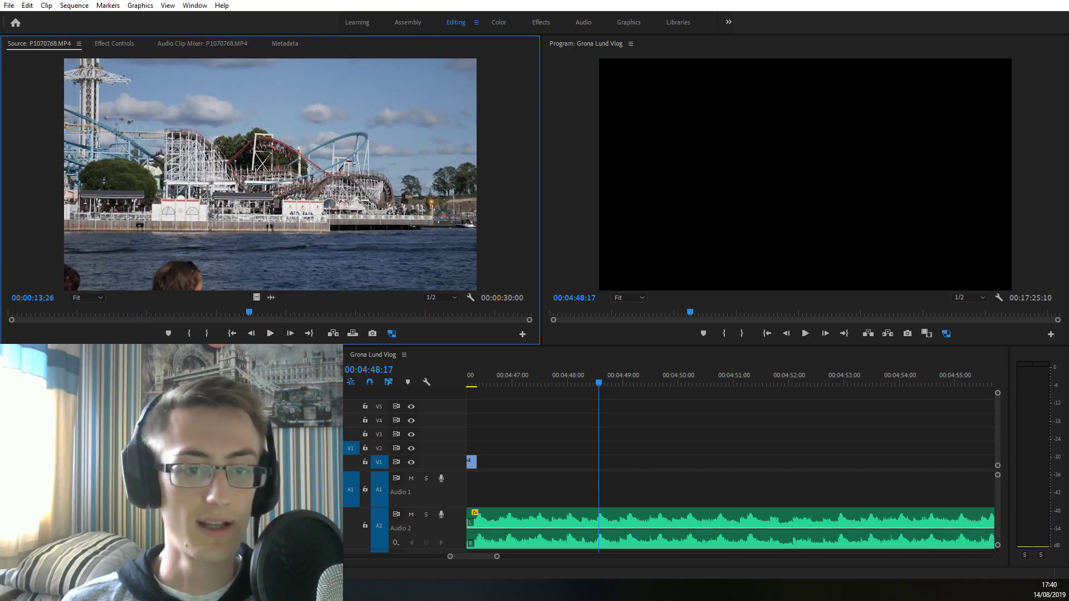
Open P1080321.MP4 in the Source monitor, cue the roller coaster shot at 00:00:04:07 and save the project
{"action": "double_click", "coordinate": [181, 389]}
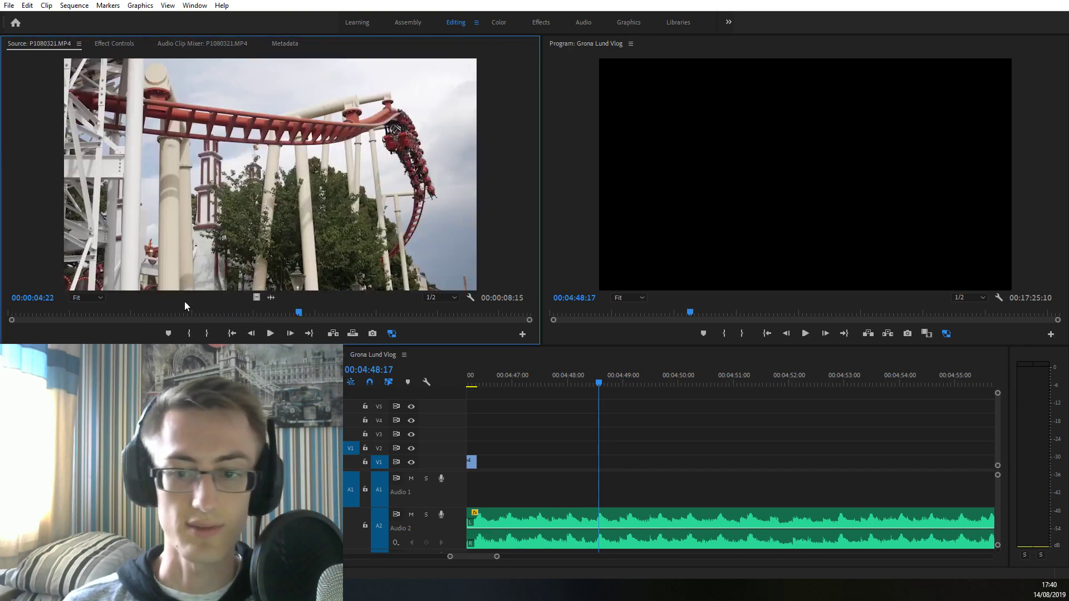
{"action": "left_click_drag", "start_coordinate": [123, 312], "coordinate": [268, 319]}
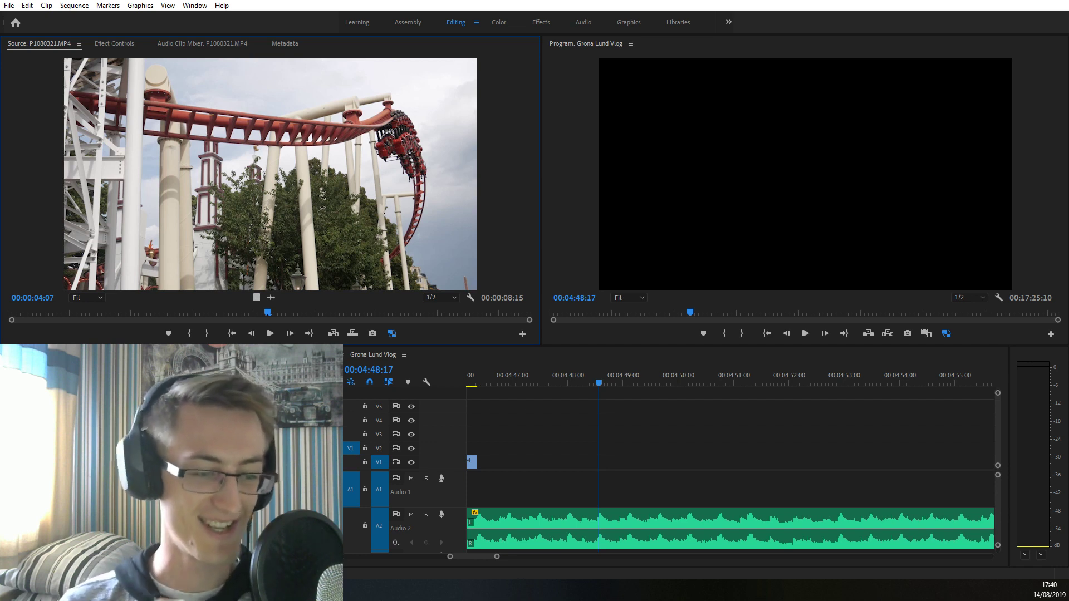
{"action": "key", "text": "ctrl+s"}
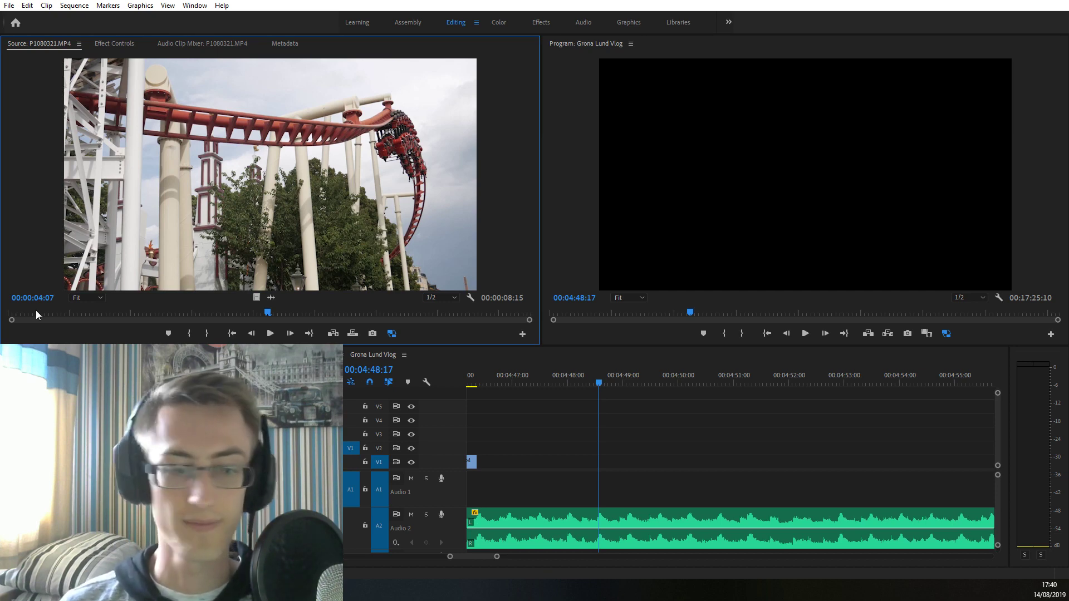
Mark P1080321.MP4 from about 00:00:01:21 to 00:00:06:17 and place only its video on V1, leaving a gap after IMG_2297.mp4
{"action": "left_click_drag", "start_coordinate": [36, 315], "coordinate": [114, 329]}
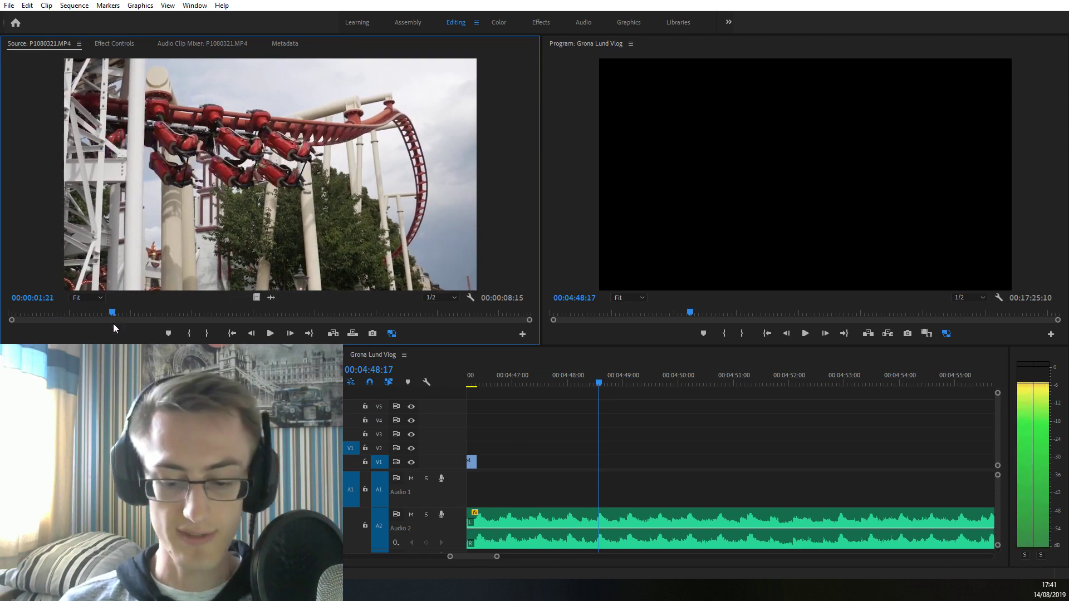
{"action": "key", "text": "i"}
{"action": "key", "text": "space"}
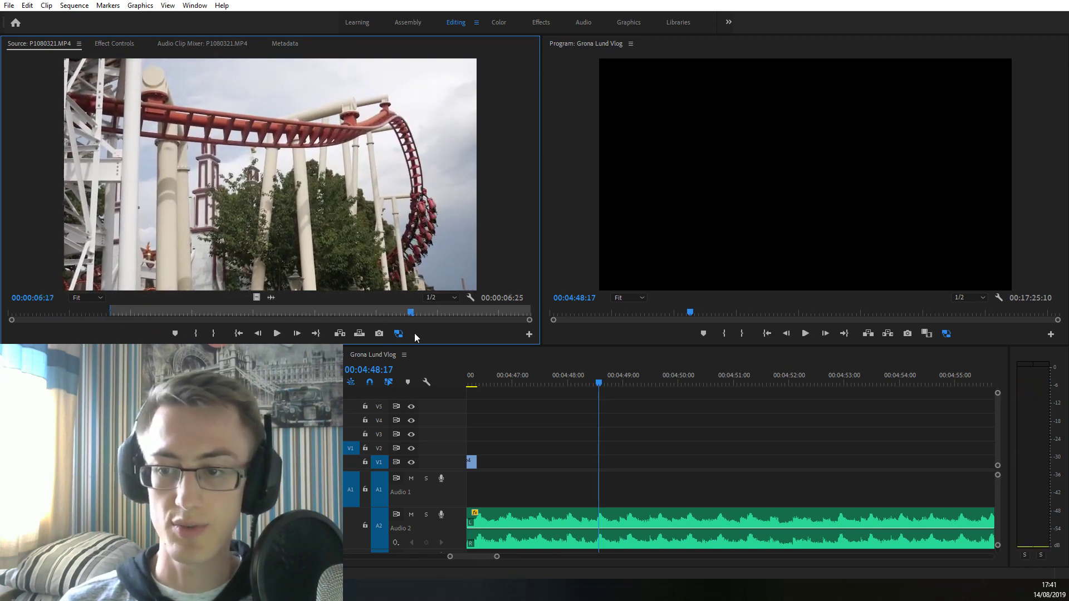
{"action": "key", "text": "o"}
{"action": "left_click_drag", "start_coordinate": [260, 298], "coordinate": [687, 410]}
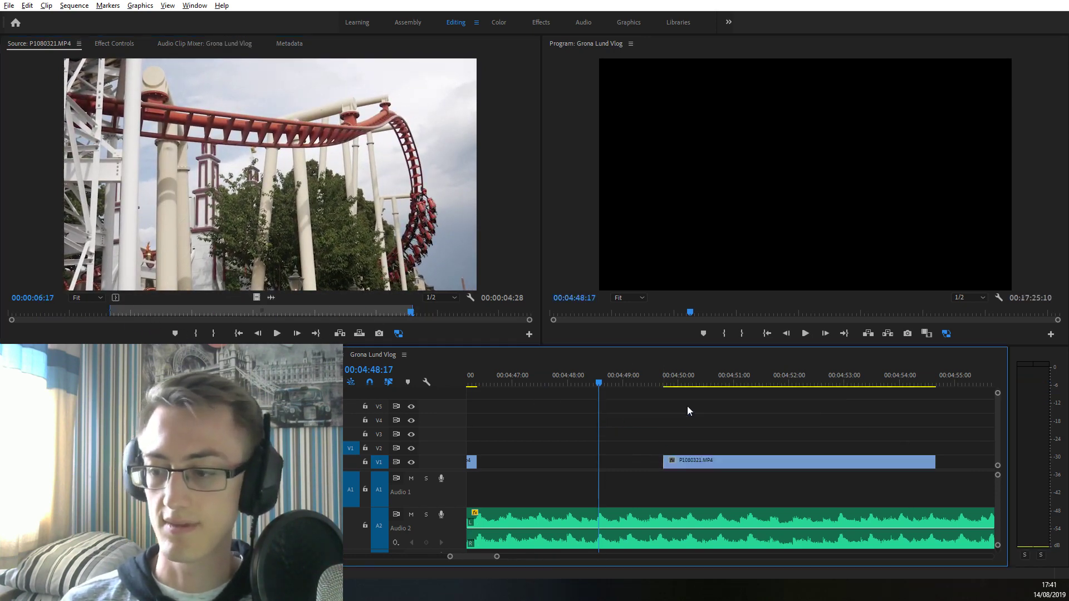
{"action": "key", "text": "minus"}
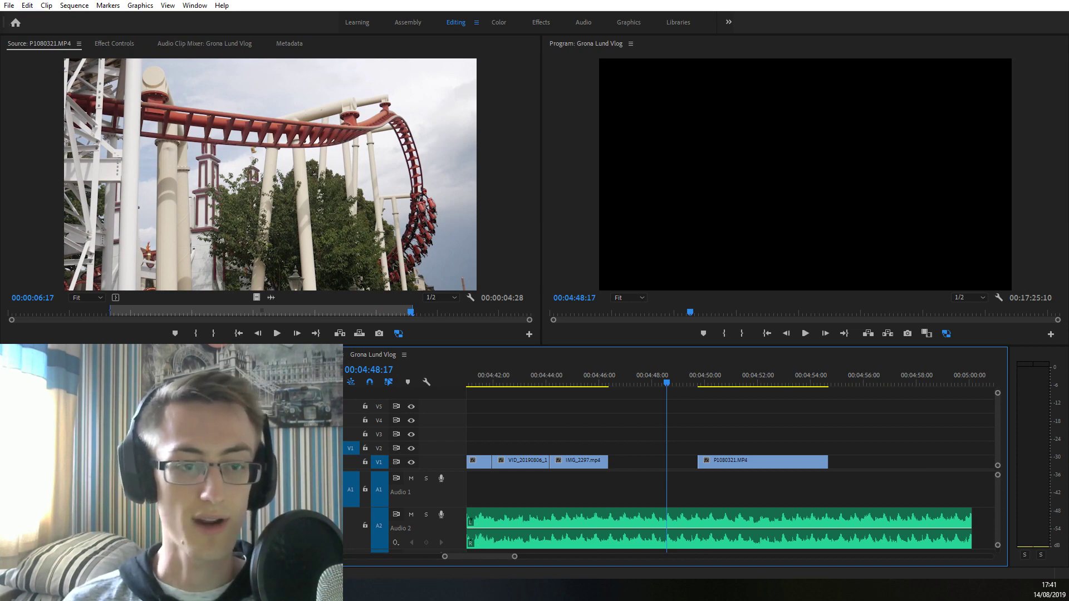
Mark about two seconds of P1080271.MP4 ending at 00:00:15:10 and place the video on V2, starting before P1080321.MP4
{"action": "left_click", "coordinate": [161, 335]}
{"action": "key", "text": "space"}
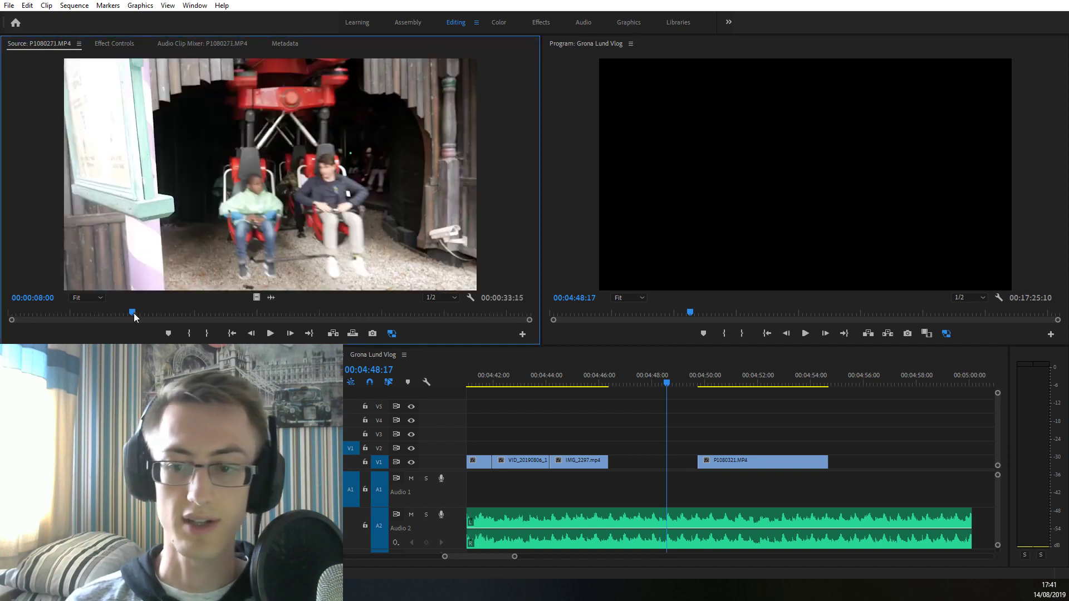
{"action": "left_click_drag", "start_coordinate": [134, 313], "coordinate": [677, 453]}
{"action": "key", "text": "i"}
{"action": "key", "text": "i"}
{"action": "key", "text": "o"}
Trim the end of P1080271.MP4 to the music beat at 00:04:49:19 and move P1080321.MP4 later on V1
{"action": "left_click", "coordinate": [593, 386]}
{"action": "key", "text": "space"}
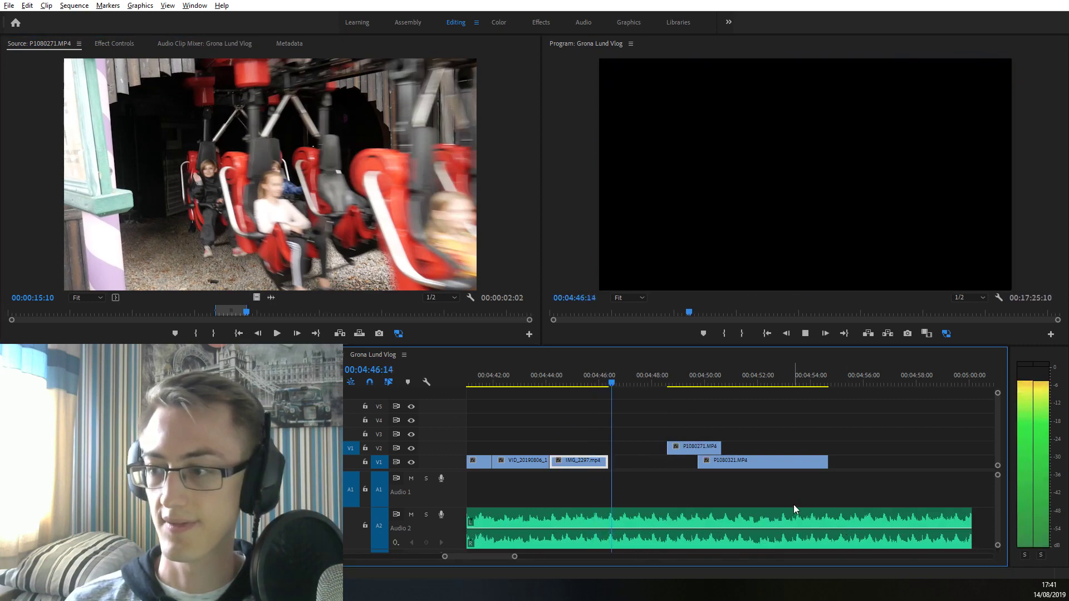
{"action": "key", "text": "="}
{"action": "left_click", "coordinate": [545, 487]}
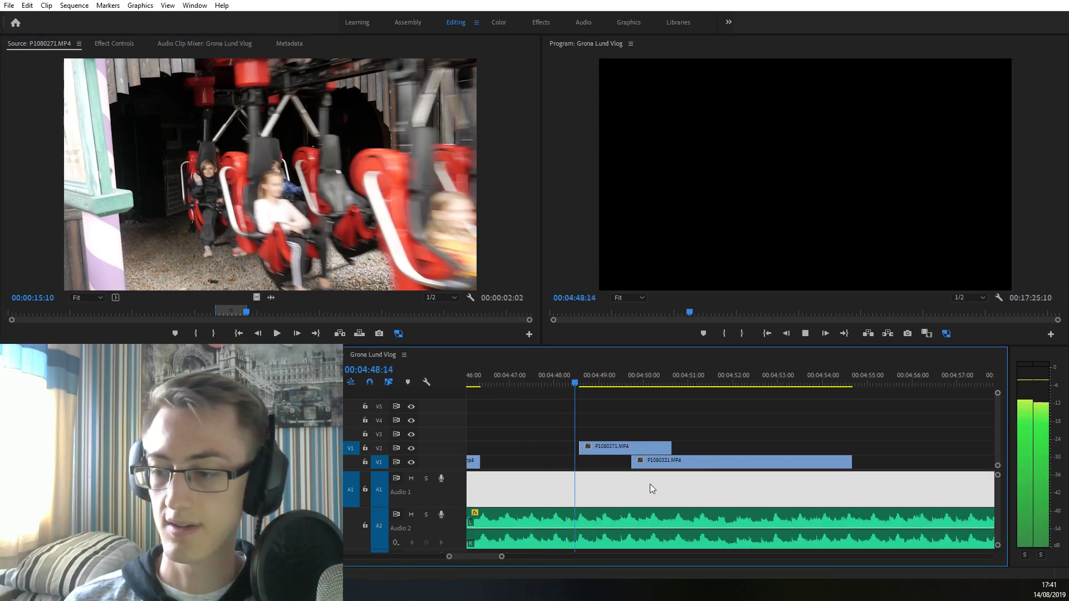
{"action": "key", "text": "="}
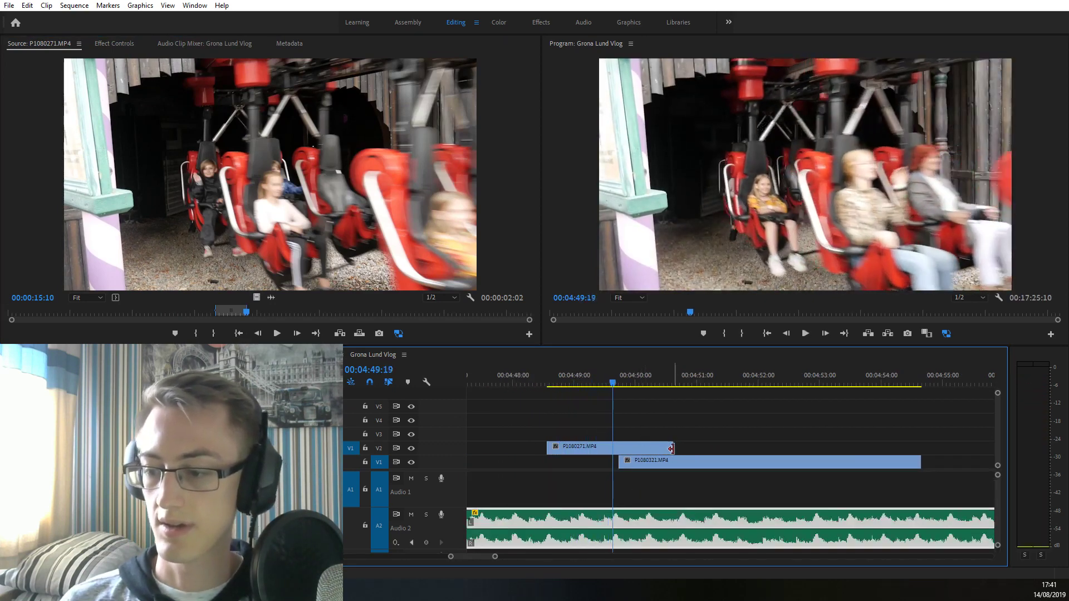
{"action": "key", "text": "w"}
{"action": "left_click_drag", "start_coordinate": [619, 462], "coordinate": [893, 456]}
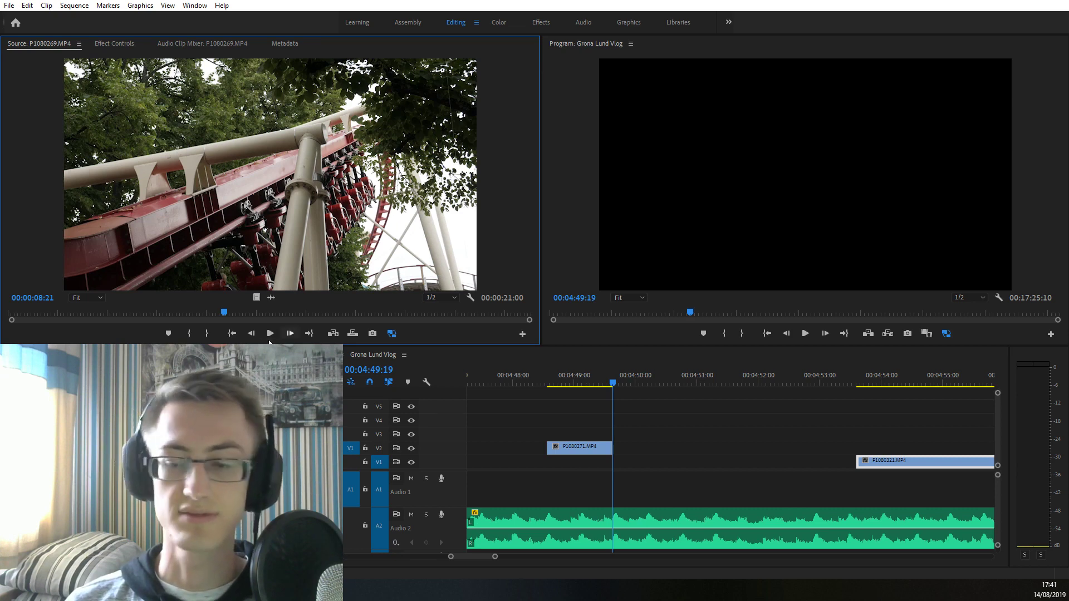
Mark a short section of P1080269.MP4 ending at 00:00:12:17 and place it on V2 directly after P1080271.MP4
{"action": "left_click", "coordinate": [254, 312]}
{"action": "key", "text": "i"}
{"action": "left_click_drag", "start_coordinate": [255, 312], "coordinate": [322, 313]}
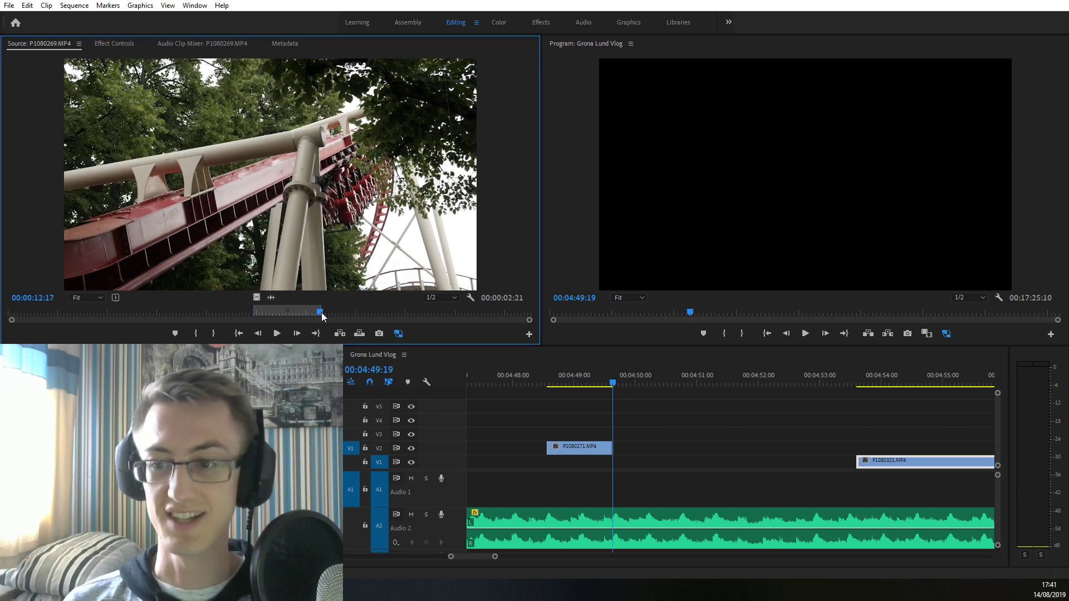
{"action": "key", "text": "o"}
{"action": "left_click_drag", "start_coordinate": [270, 173], "coordinate": [612, 412]}
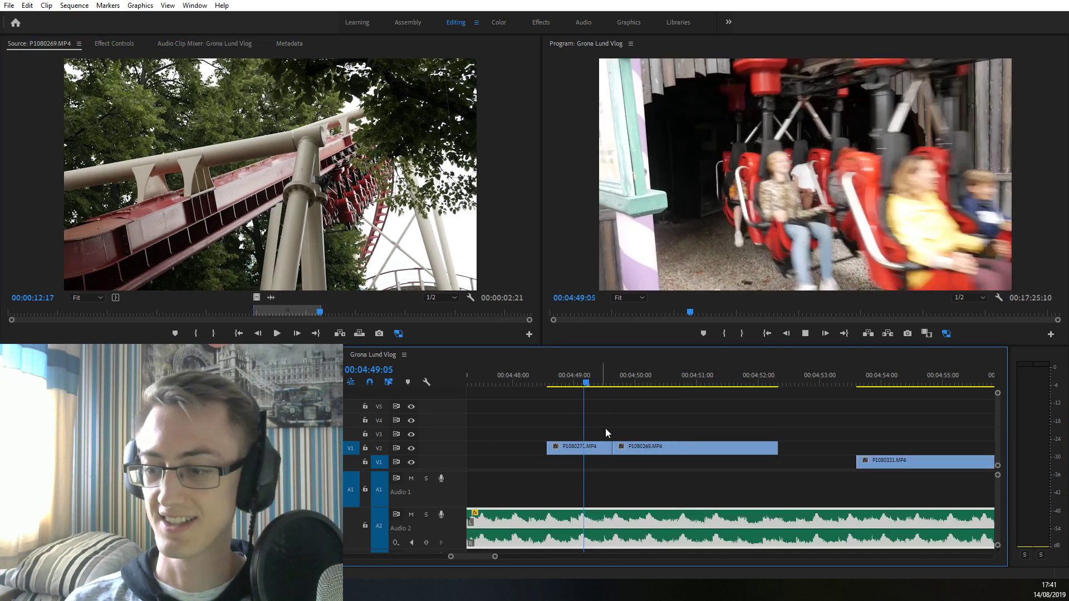
Play the joined clips and split P1080269.MP4 on the music beat at 00:04:50:22
{"action": "key", "text": "space"}
{"action": "key", "text": "="}
{"action": "key", "text": "space"}
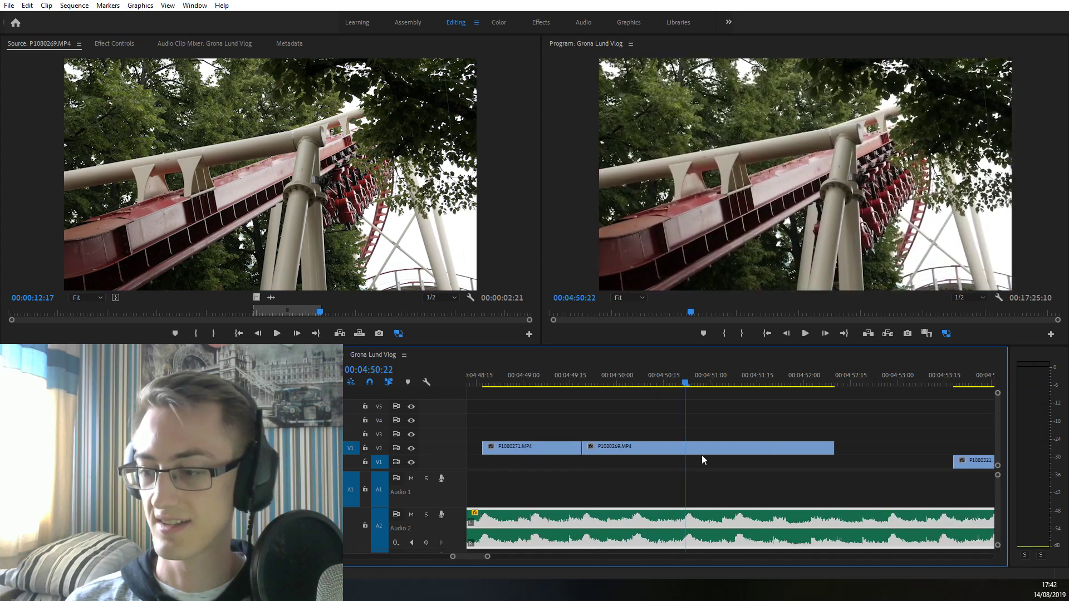
{"action": "key", "text": "minus"}
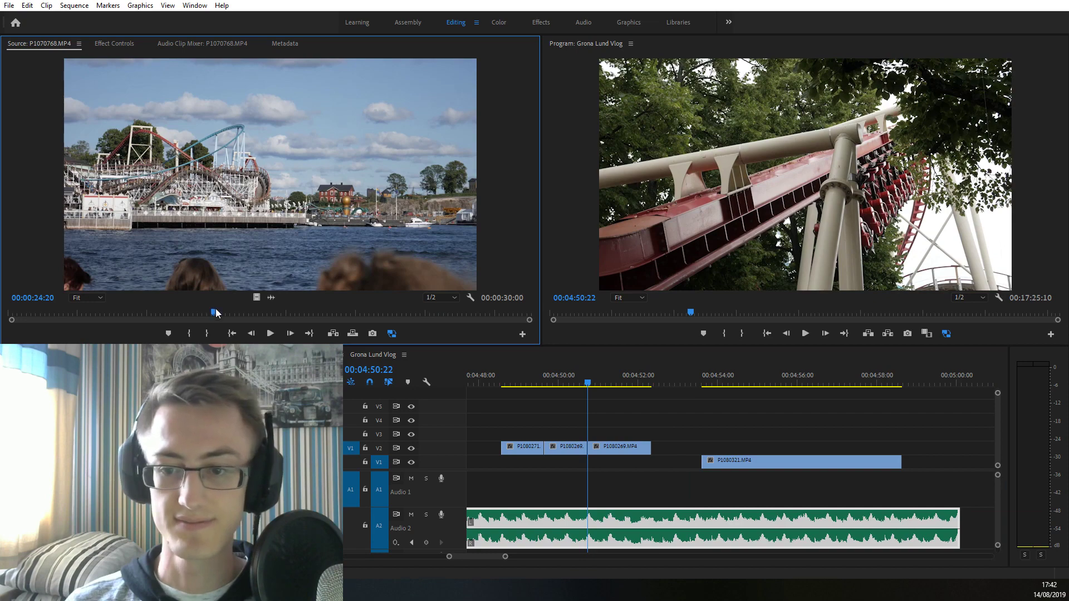
Mark about six seconds of P1070768.MP4 ending at 00:00:17:01 and place the video on V3 starting at 00:04:50:22
{"action": "mouse_move", "coordinate": [216, 314]}
{"action": "left_mouse_down"}
{"action": "mouse_move", "coordinate": [257, 316]}
{"action": "mouse_move", "coordinate": [195, 320]}
{"action": "mouse_move", "coordinate": [306, 329]}
{"action": "left_mouse_up"}
{"action": "key", "text": "i"}
{"action": "key", "text": "o"}
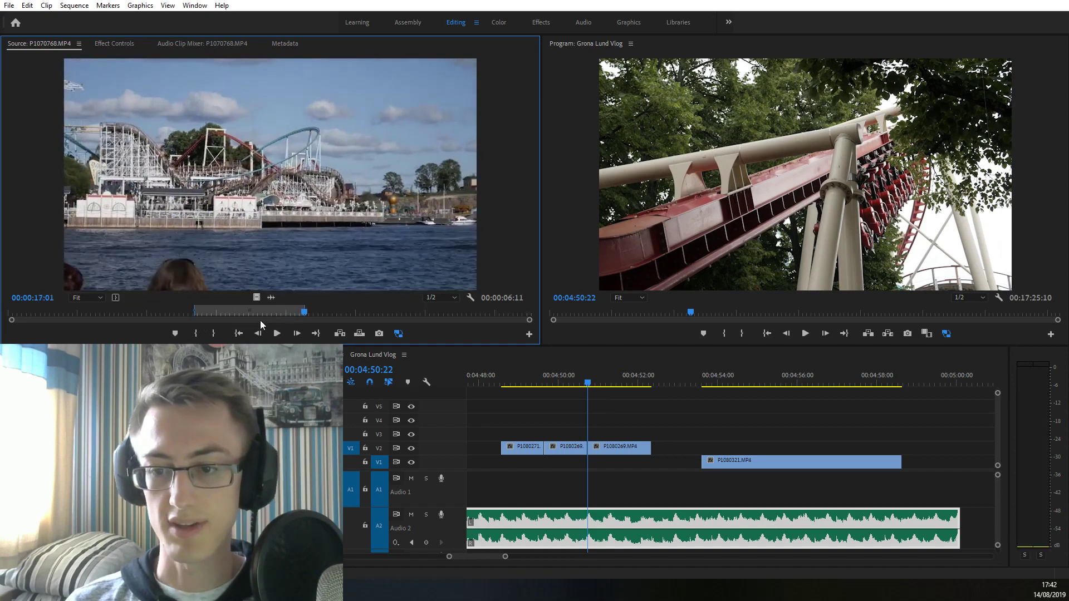
{"action": "left_click_drag", "start_coordinate": [256, 297], "coordinate": [612, 433]}
Play back P1070768.MP4 on V3 repeatedly to check its timing and framing against the music
{"action": "left_click", "coordinate": [657, 411]}
{"action": "key", "text": "space"}
{"action": "left_click", "coordinate": [535, 385]}
{"action": "key", "text": "="}
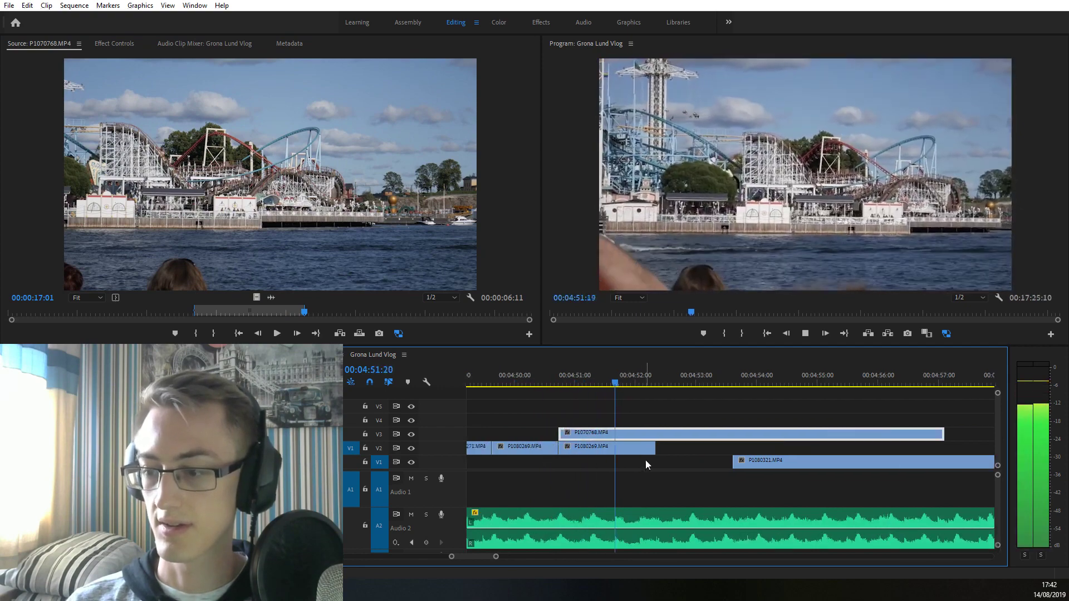
{"action": "key", "text": "space"}
{"action": "key", "text": "space"}
{"action": "left_click", "coordinate": [574, 377]}
{"action": "left_click", "coordinate": [590, 412]}
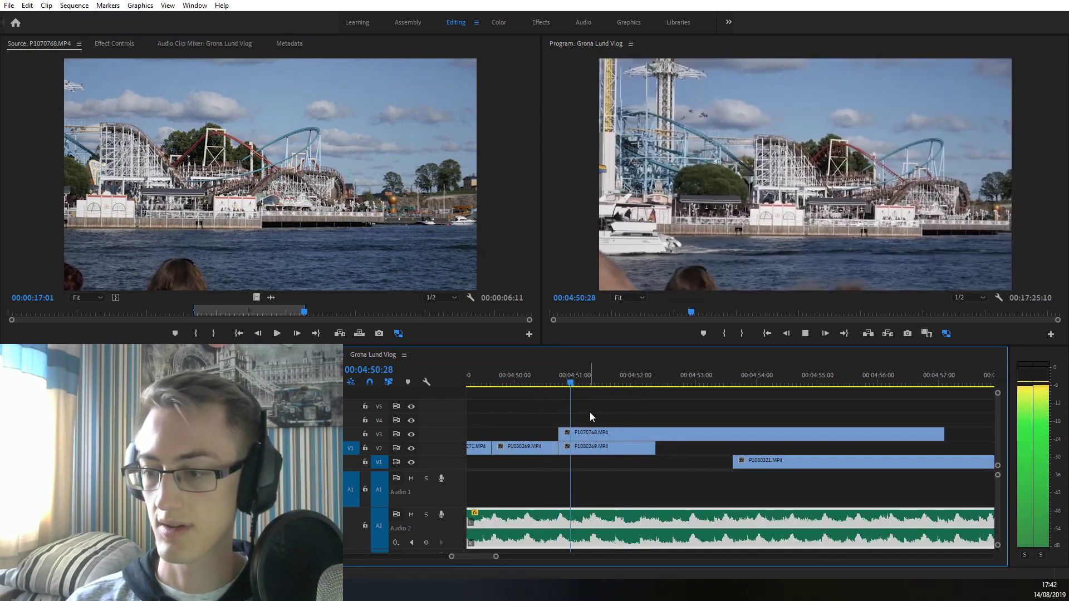
{"action": "key", "text": "space"}
{"action": "left_click", "coordinate": [616, 435]}
{"action": "key", "text": "space"}
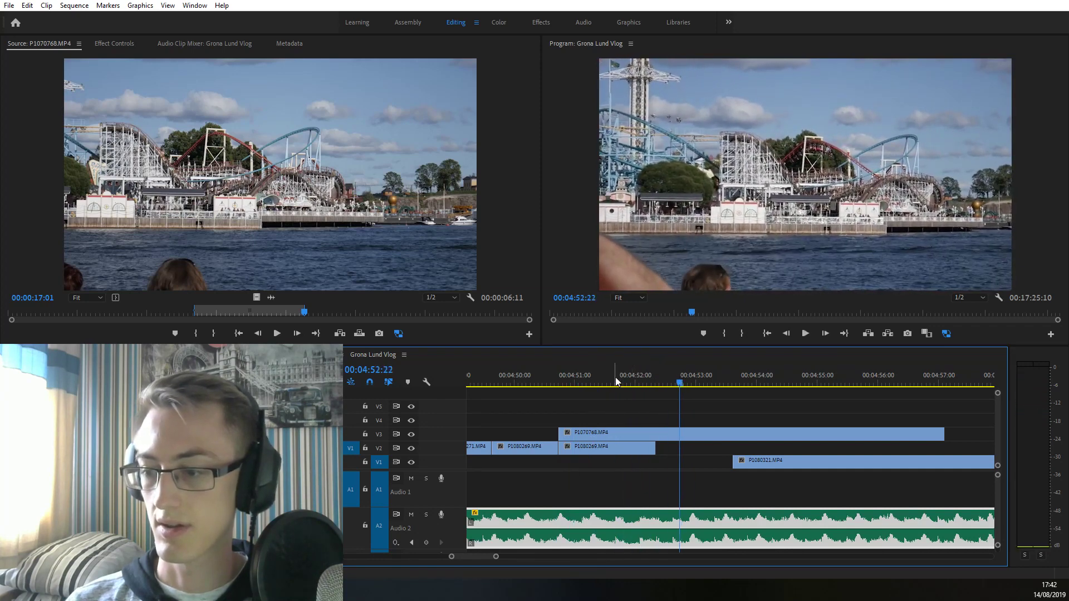
{"action": "key", "text": "space"}
Reframe the P1070768.MP4 clip on V3 by setting its scale to 150 and its position to 1768, 1224
{"action": "left_click", "coordinate": [670, 433]}
{"action": "left_click", "coordinate": [104, 43]}
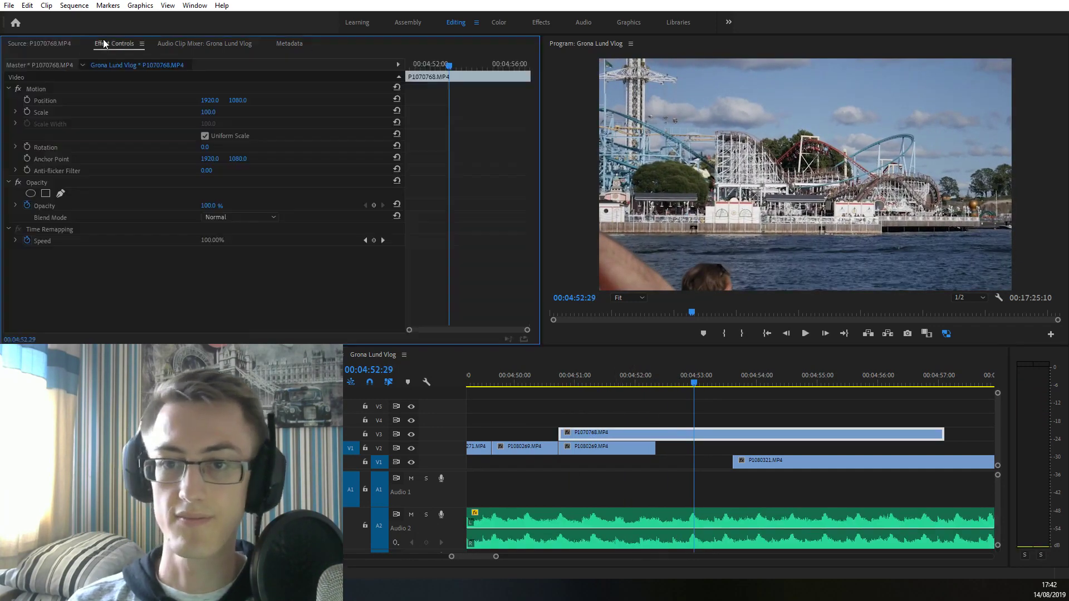
{"action": "left_click", "coordinate": [208, 112]}
{"action": "type", "text": "125"}
{"action": "key", "text": "Return"}
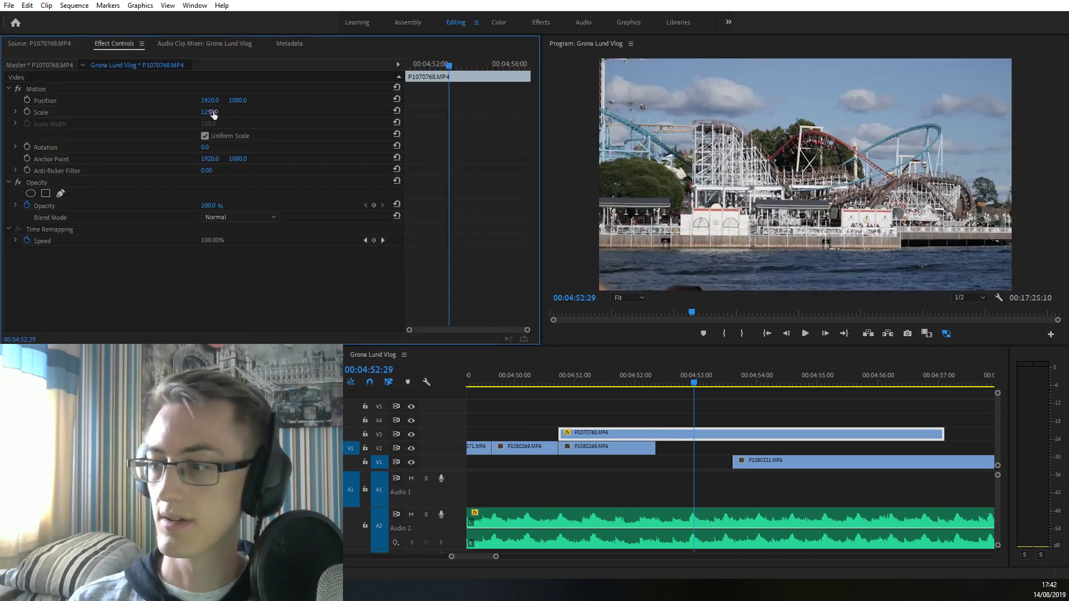
{"action": "type", "text": "130"}
{"action": "key", "text": "Return"}
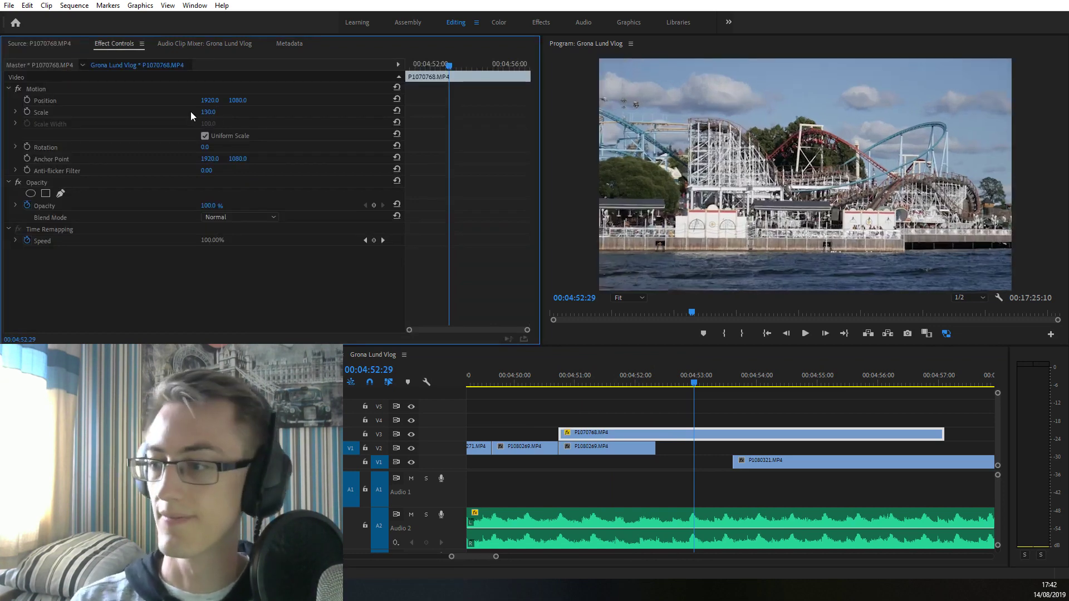
{"action": "left_click_drag", "start_coordinate": [237, 100], "coordinate": [318, 100]}
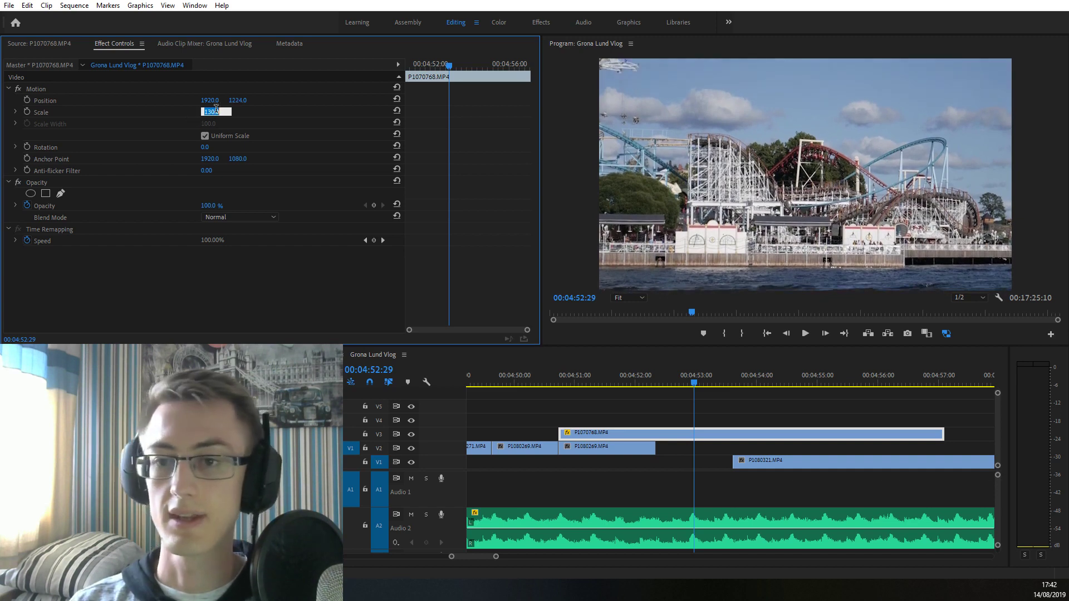
{"action": "type", "text": "150"}
{"action": "key", "text": "Return"}
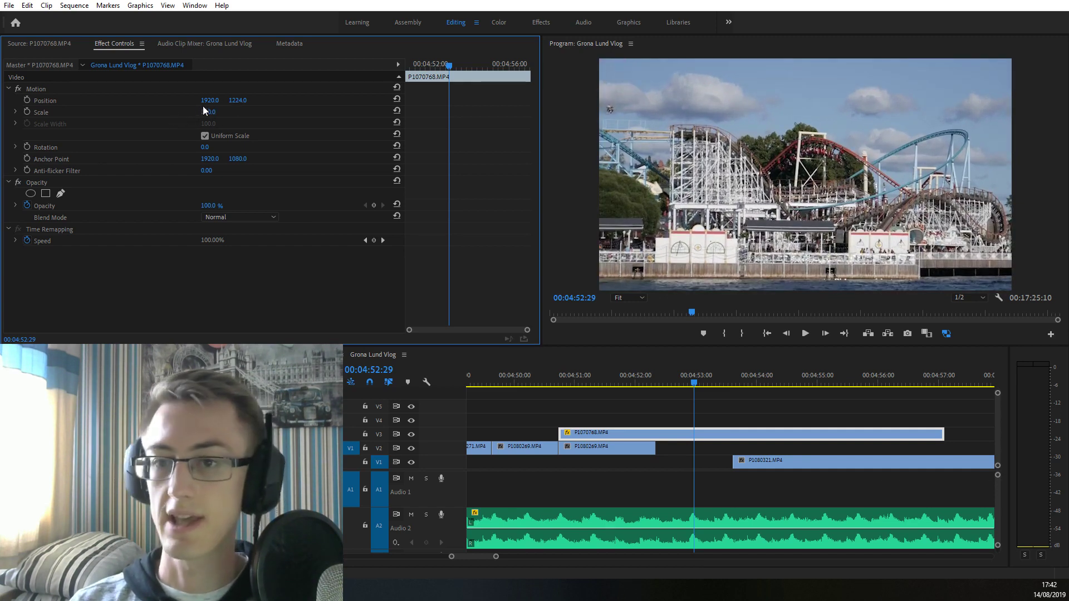
{"action": "left_click_drag", "start_coordinate": [210, 101], "coordinate": [145, 100]}
Play and scrub through the reframed P1070768.MP4 clip to examine which sections of the shot to use
{"action": "key", "text": "space"}
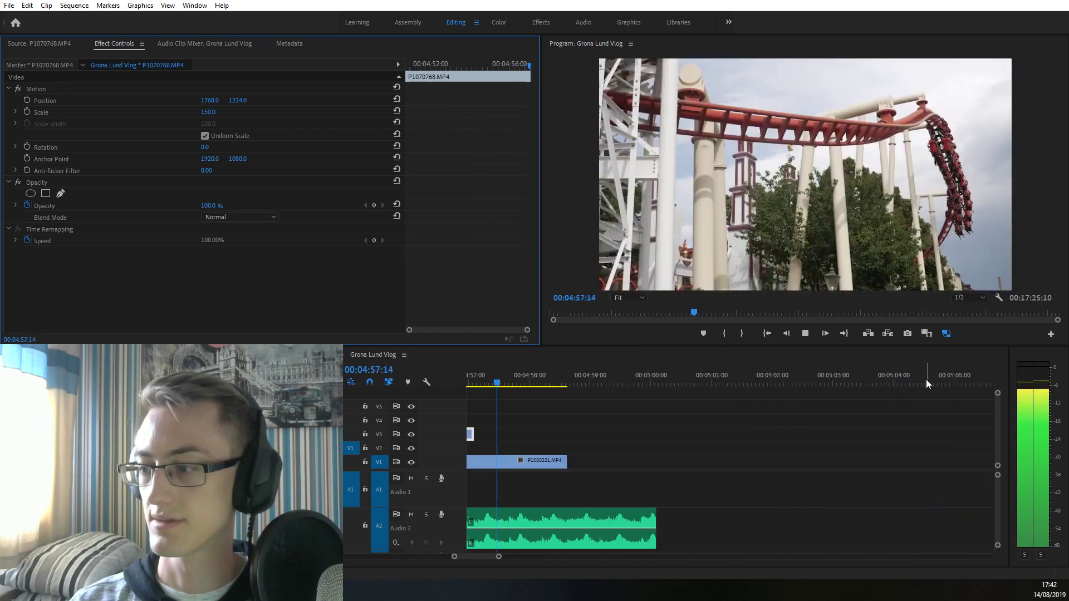
{"action": "left_click_drag", "start_coordinate": [926, 381], "coordinate": [560, 384]}
{"action": "key", "text": "minus"}
{"action": "left_click", "coordinate": [625, 384]}
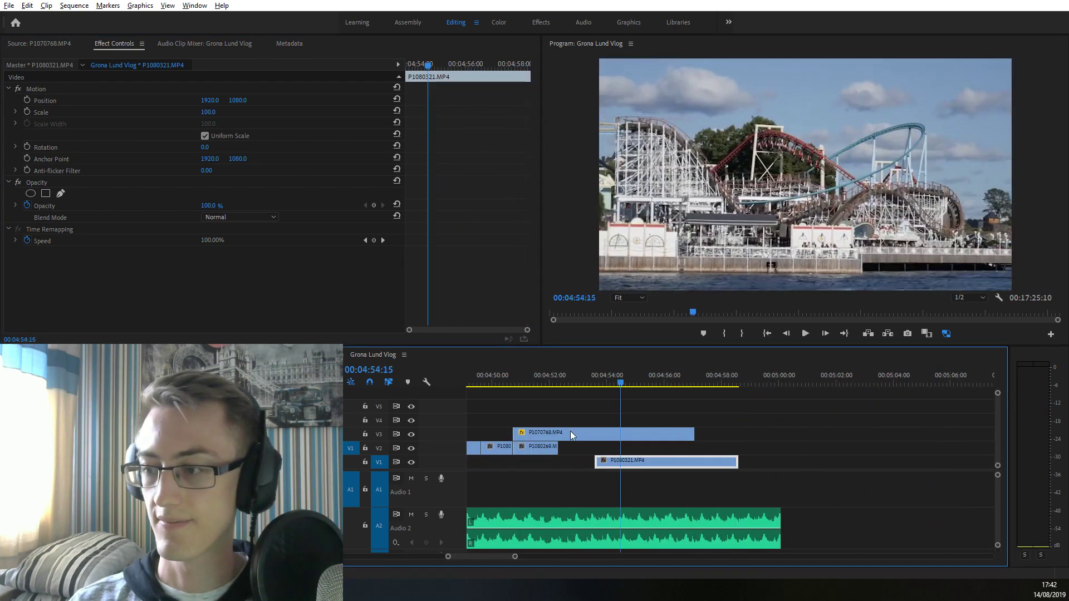
{"action": "scroll", "coordinate": [530, 446], "scroll_direction": "down", "scroll_amount": 2}
{"action": "scroll", "coordinate": [661, 440], "scroll_direction": "up", "scroll_amount": 3}
{"action": "left_click", "coordinate": [683, 380]}
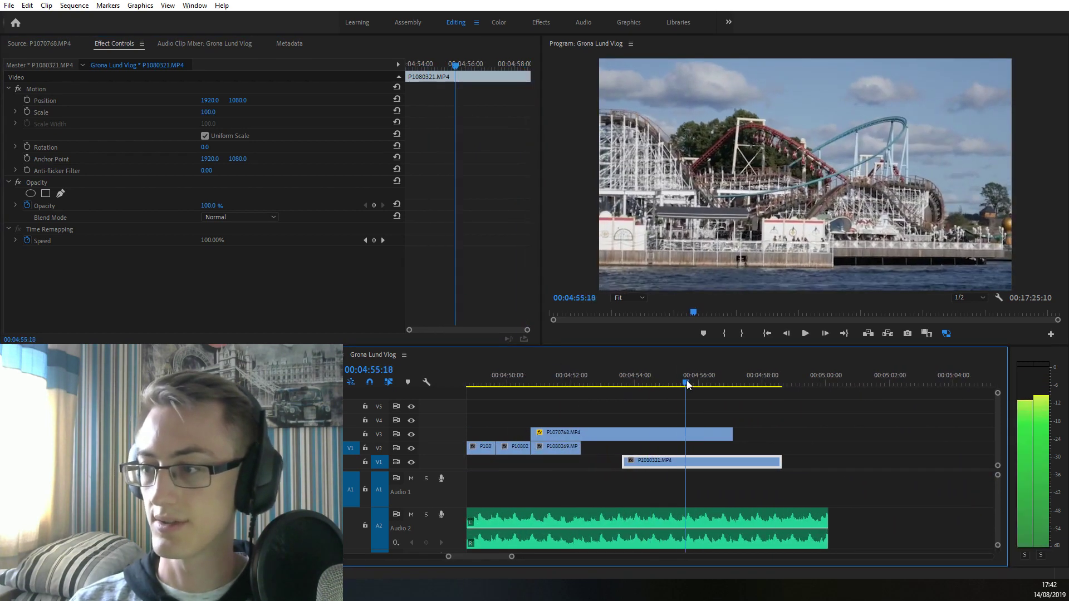
Split P1070768.MP4 on V3 into short pieces, with one cut at 00:04:52:18, and delete the opening piece
{"action": "left_click", "coordinate": [684, 432]}
{"action": "left_click", "coordinate": [523, 376]}
{"action": "left_click_drag", "start_coordinate": [524, 378], "coordinate": [589, 382]}
{"action": "left_click", "coordinate": [594, 434]}
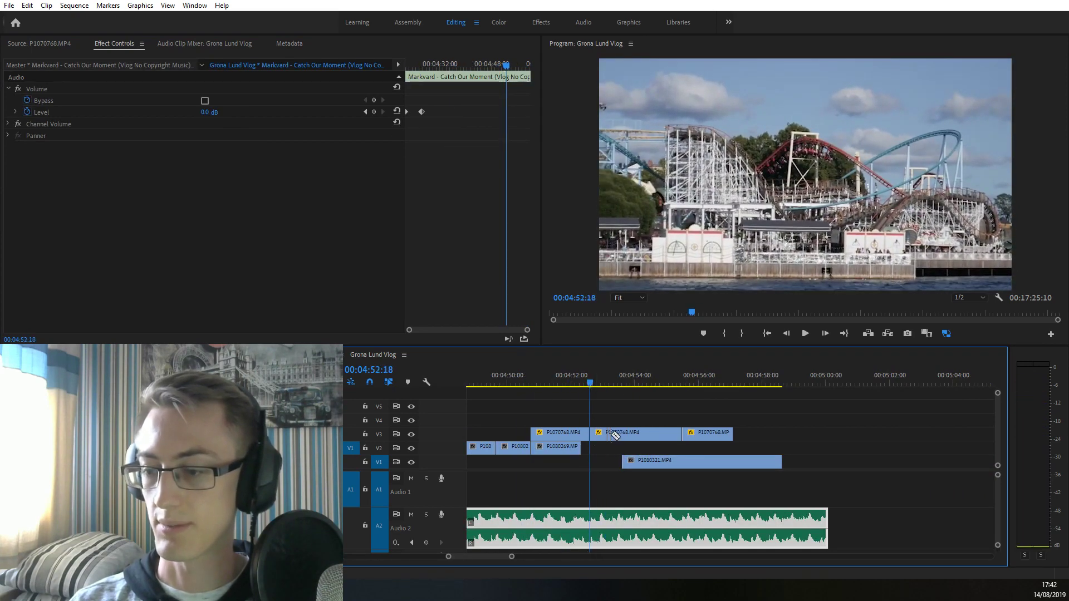
{"action": "left_click", "coordinate": [570, 435]}
{"action": "key", "text": "Delete"}
Move the first remaining P1070768.MP4 piece earlier on V3 so it starts at the P1080269.MP4 cut
{"action": "left_click", "coordinate": [512, 380]}
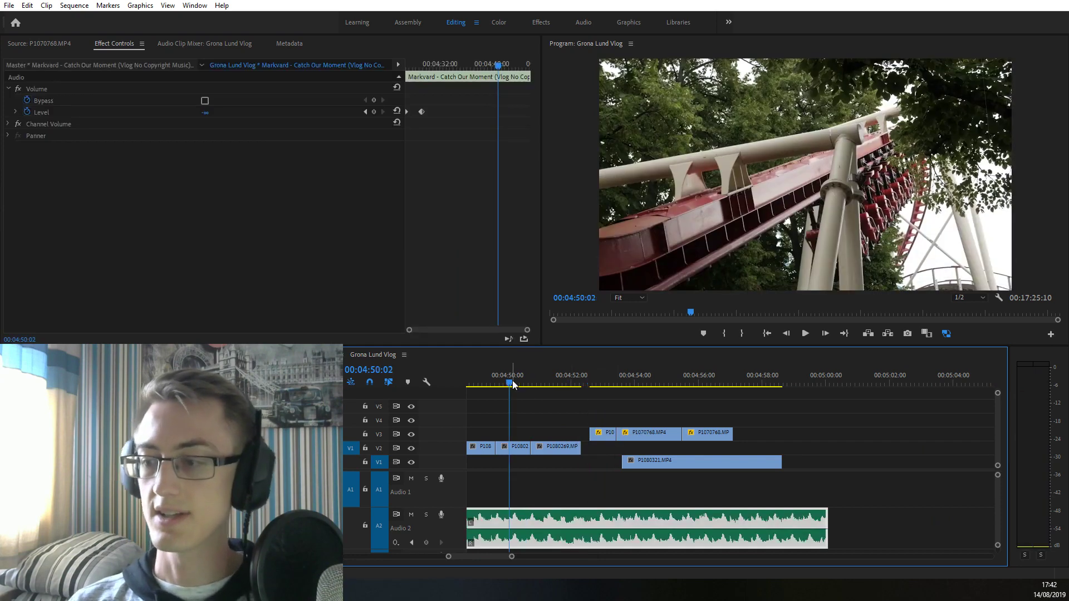
{"action": "key", "text": "space"}
{"action": "key", "text": "="}
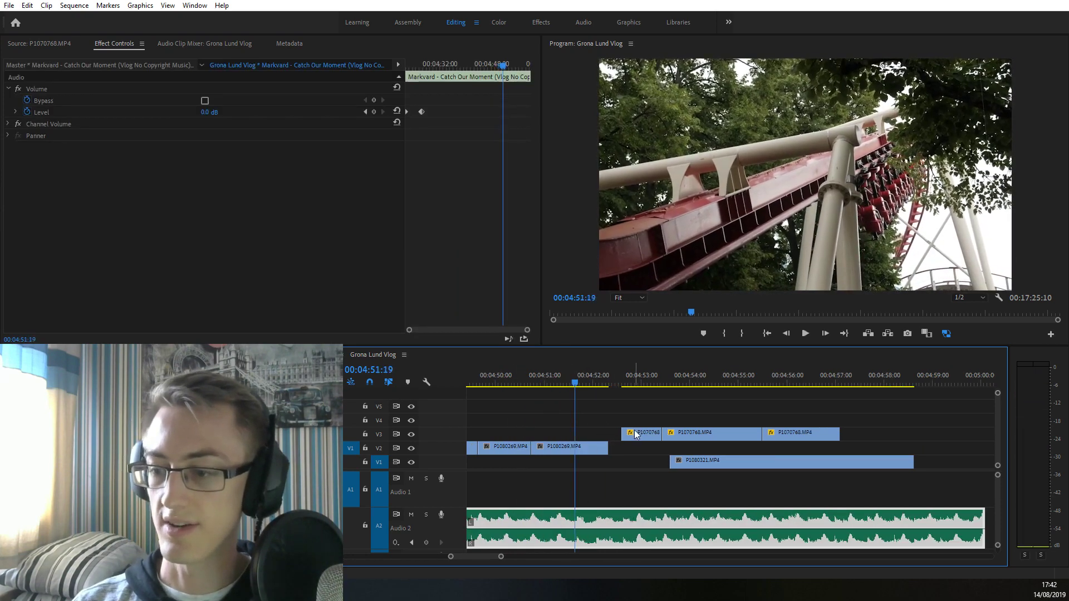
{"action": "left_click_drag", "start_coordinate": [634, 431], "coordinate": [545, 438]}
Extend the first P1070768.MP4 piece to the beat at 00:04:51:23 and move the other two pieces up behind it
{"action": "left_click", "coordinate": [499, 376]}
{"action": "key", "text": "space"}
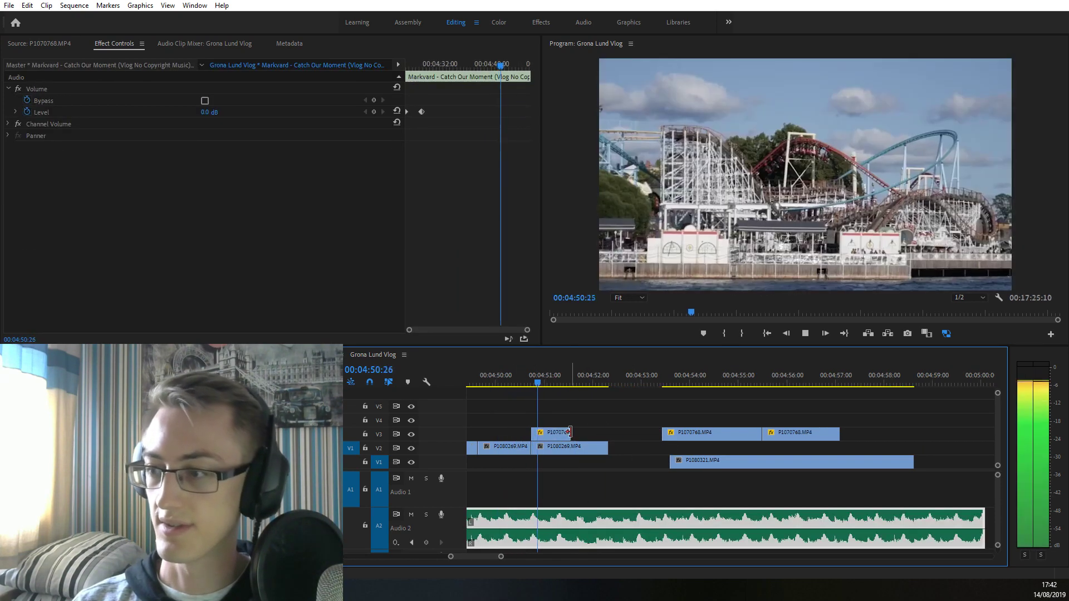
{"action": "key", "text": "space"}
{"action": "left_click", "coordinate": [532, 373]}
{"action": "key", "text": "space"}
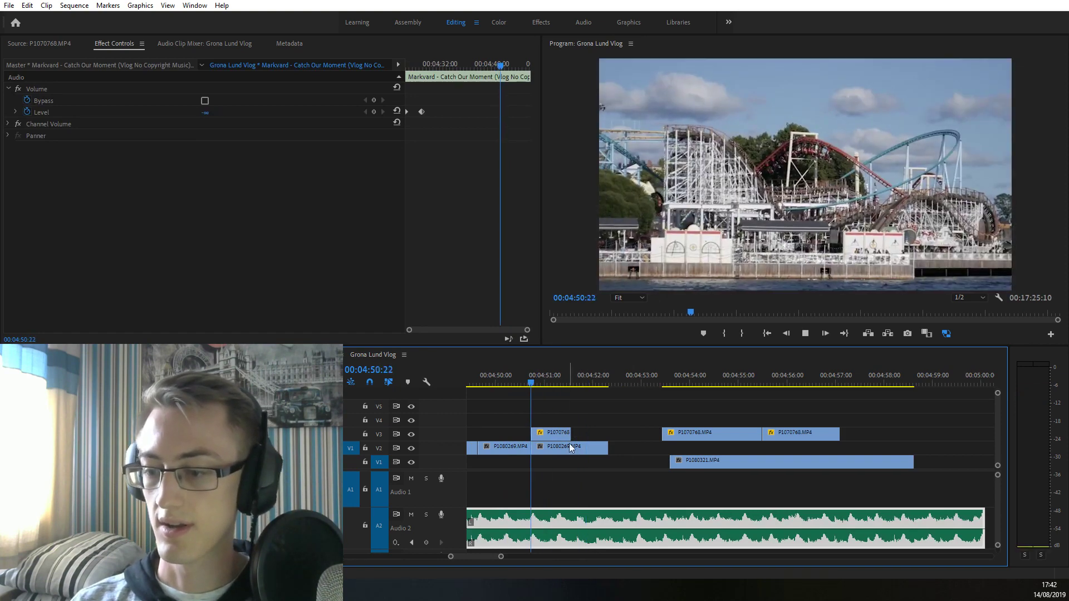
{"action": "key", "text": "space"}
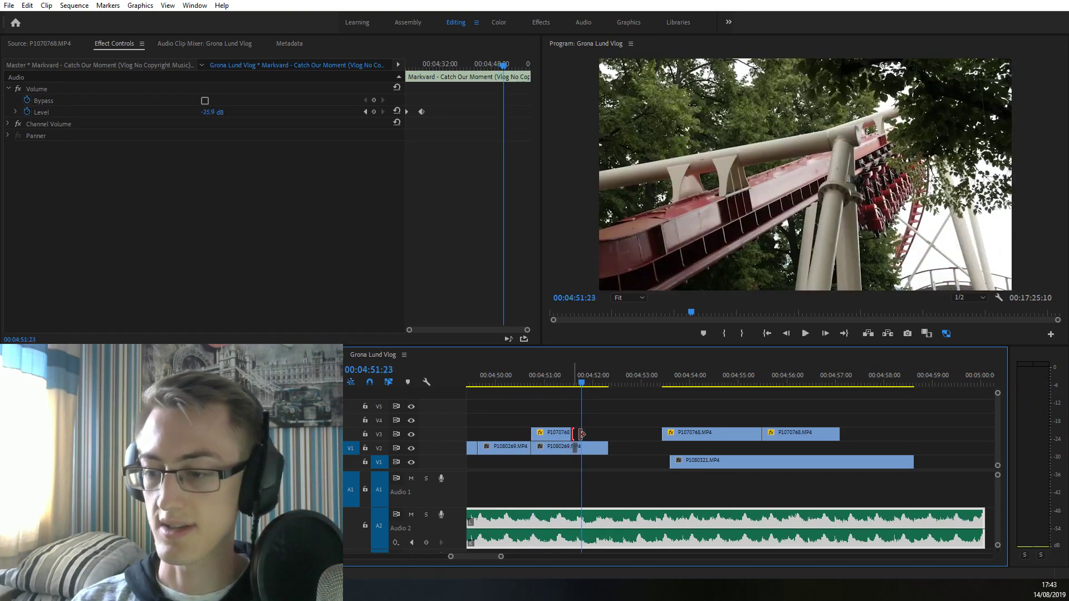
{"action": "left_click_drag", "start_coordinate": [789, 435], "coordinate": [611, 434]}
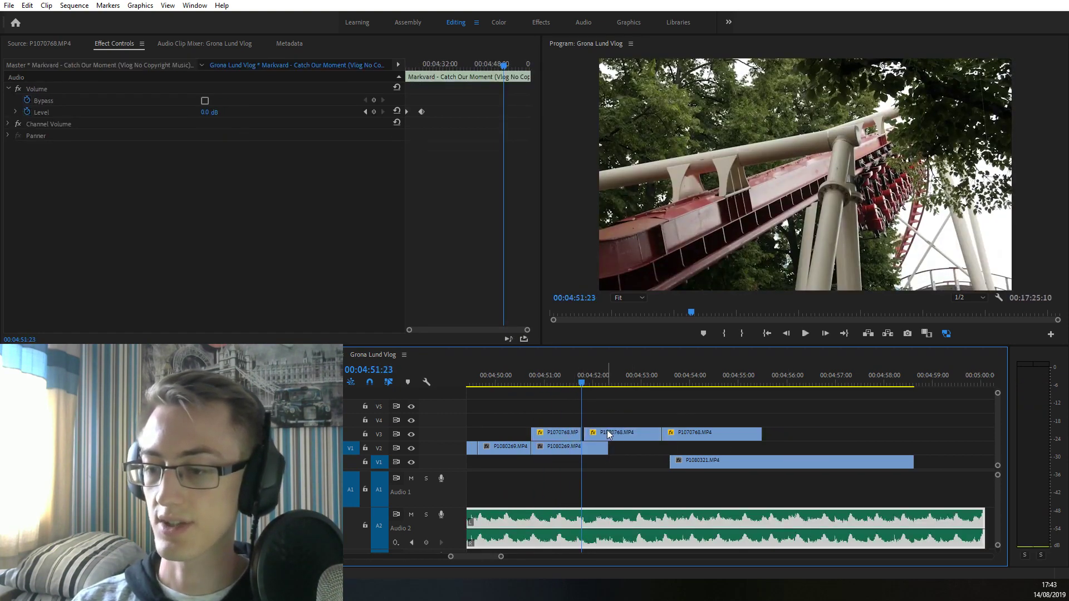
Play the P1070768.MP4 pieces against the music and rewind to review the montage from an earlier point
{"action": "left_click", "coordinate": [557, 520]}
{"action": "left_click", "coordinate": [537, 382]}
{"action": "key", "text": "space"}
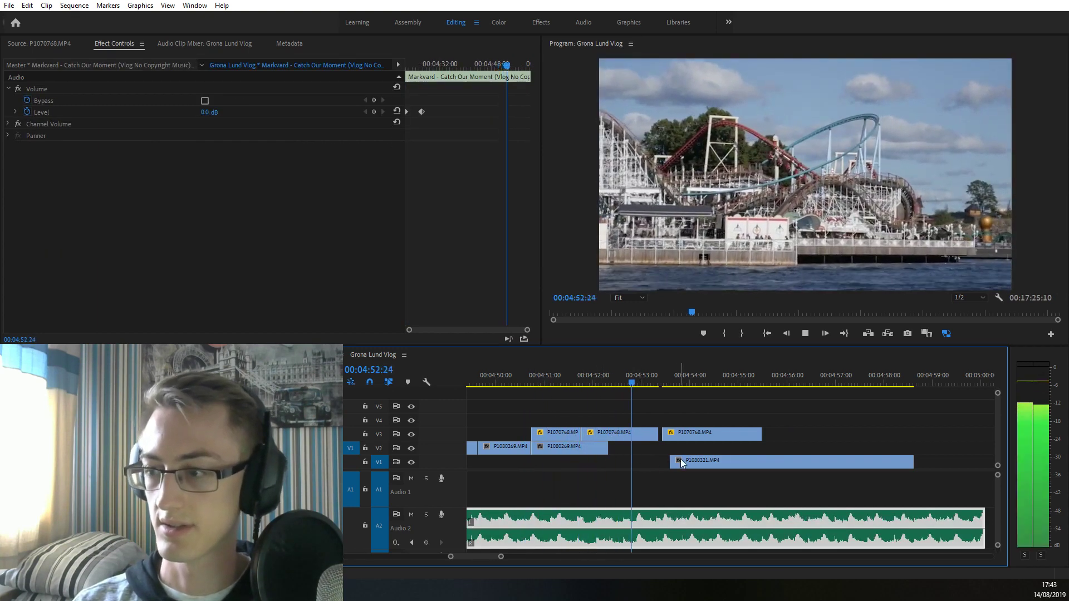
{"action": "key", "text": "space"}
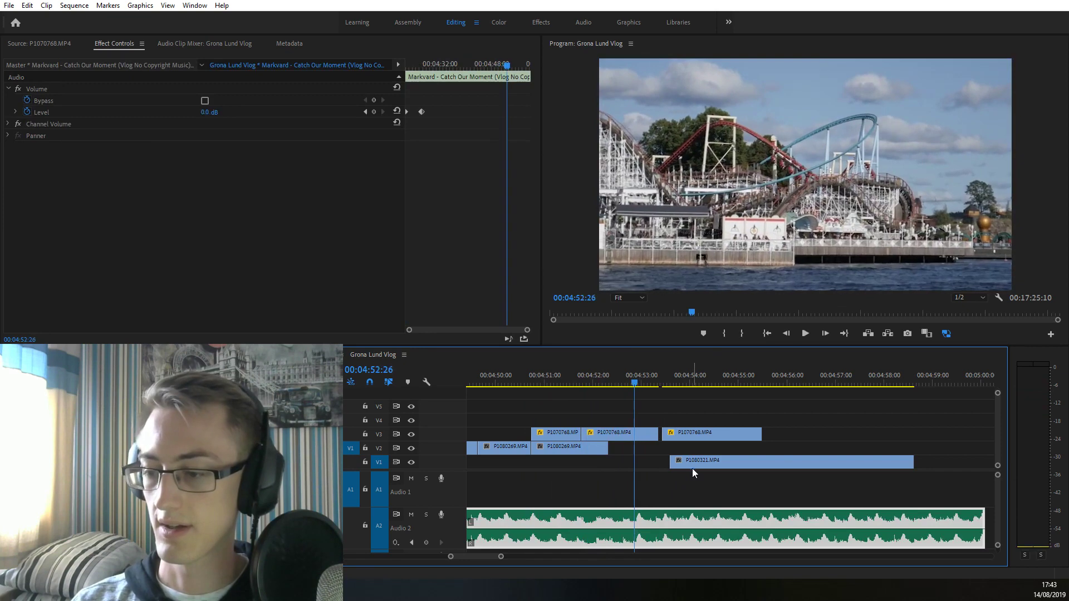
{"action": "key", "text": "j"}
{"action": "key", "text": "j"}
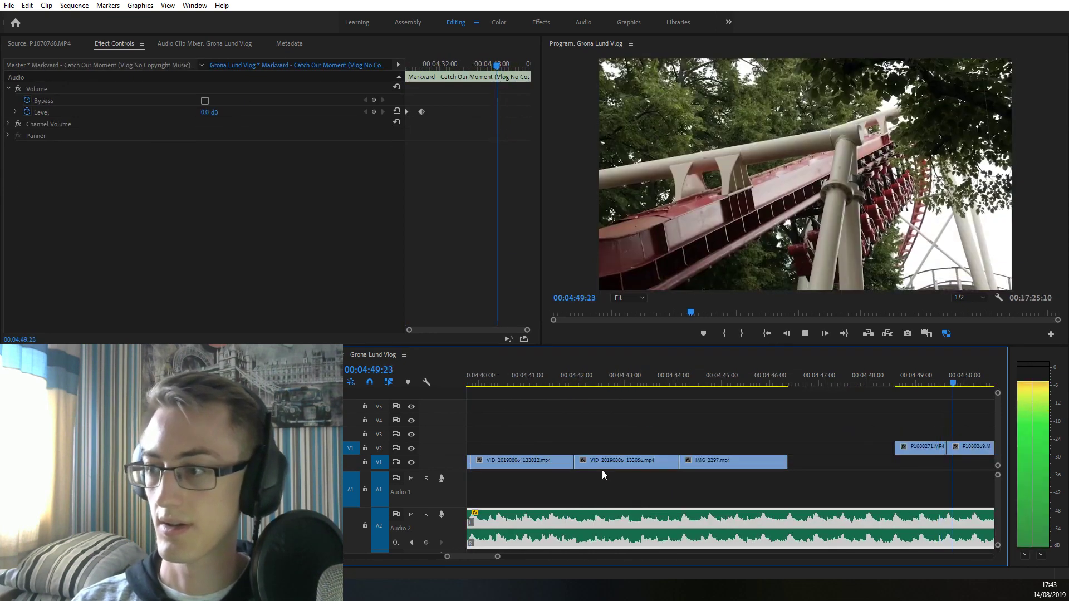
Play the montage through the P1070768.MP4 pieces into P1080321.MP4 and check the cuts against the music
{"action": "key", "text": "l"}
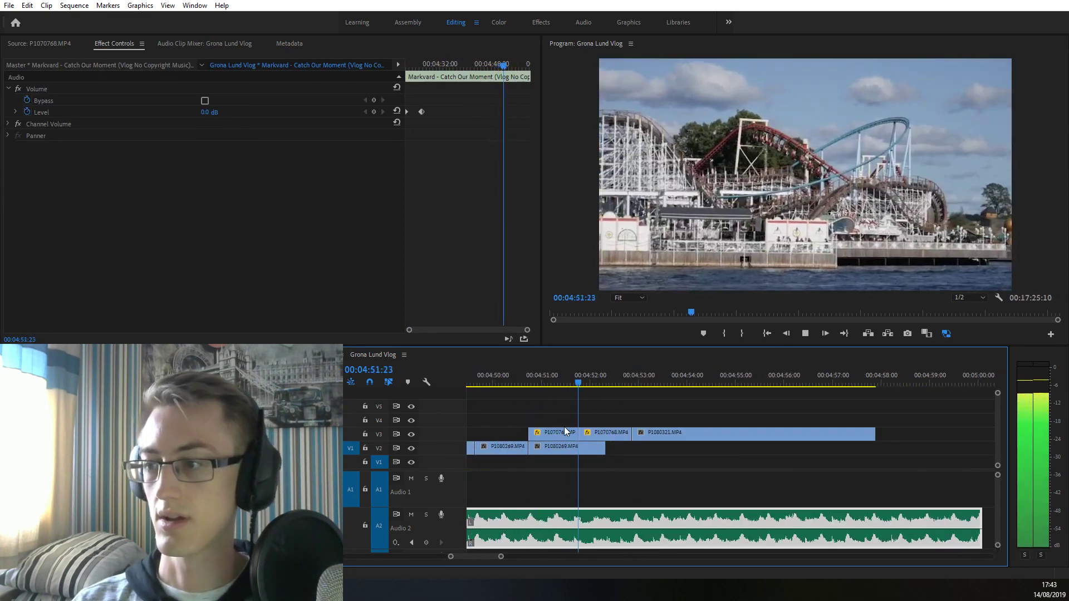
{"action": "key", "text": "minus"}
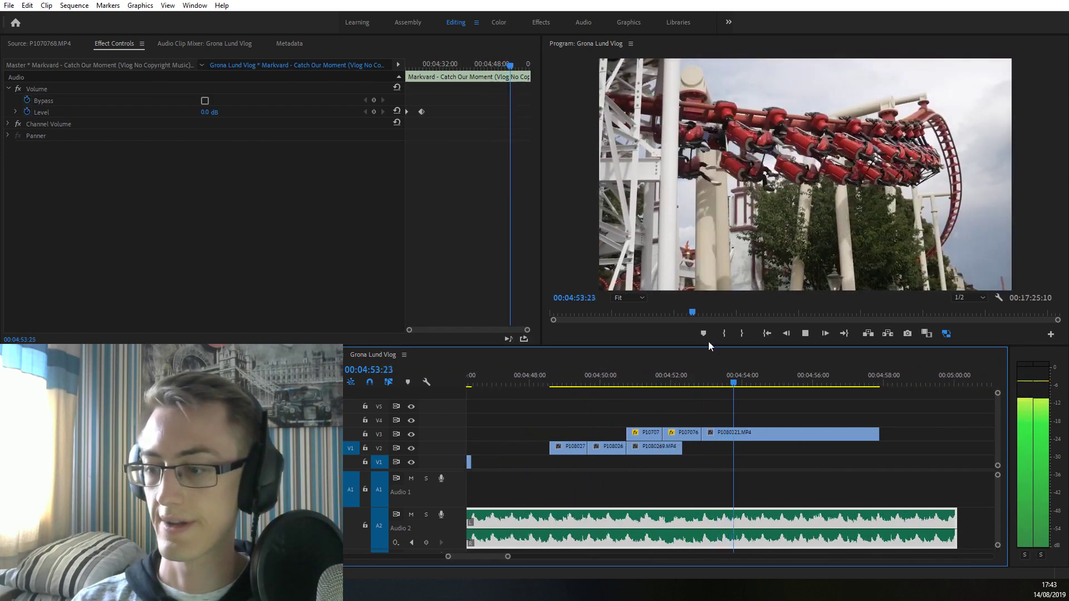
{"action": "left_click", "coordinate": [673, 373]}
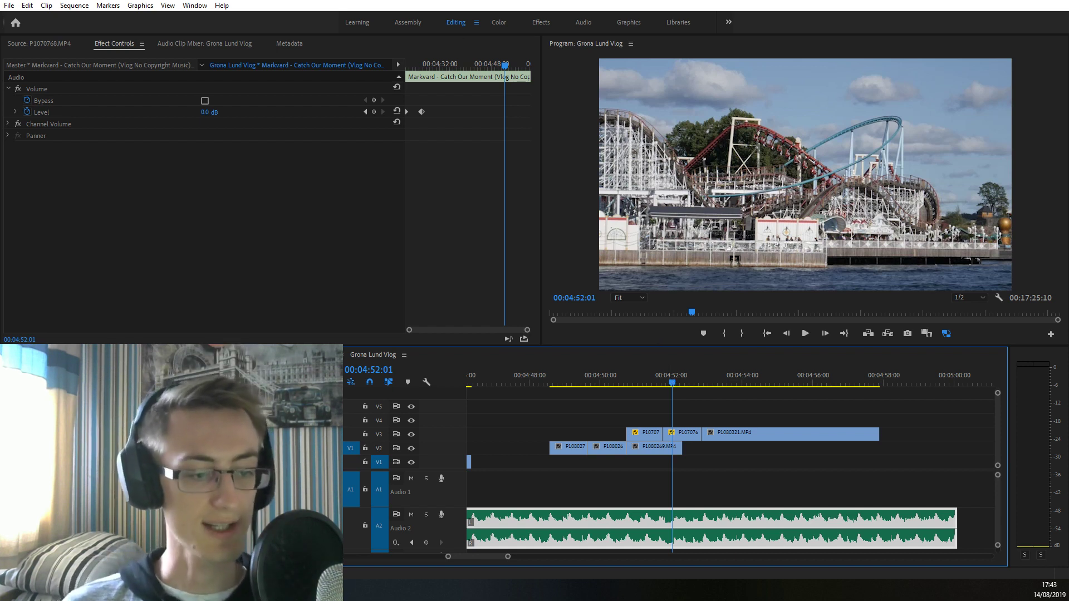
{"action": "left_click", "coordinate": [611, 374]}
{"action": "key", "text": "space"}
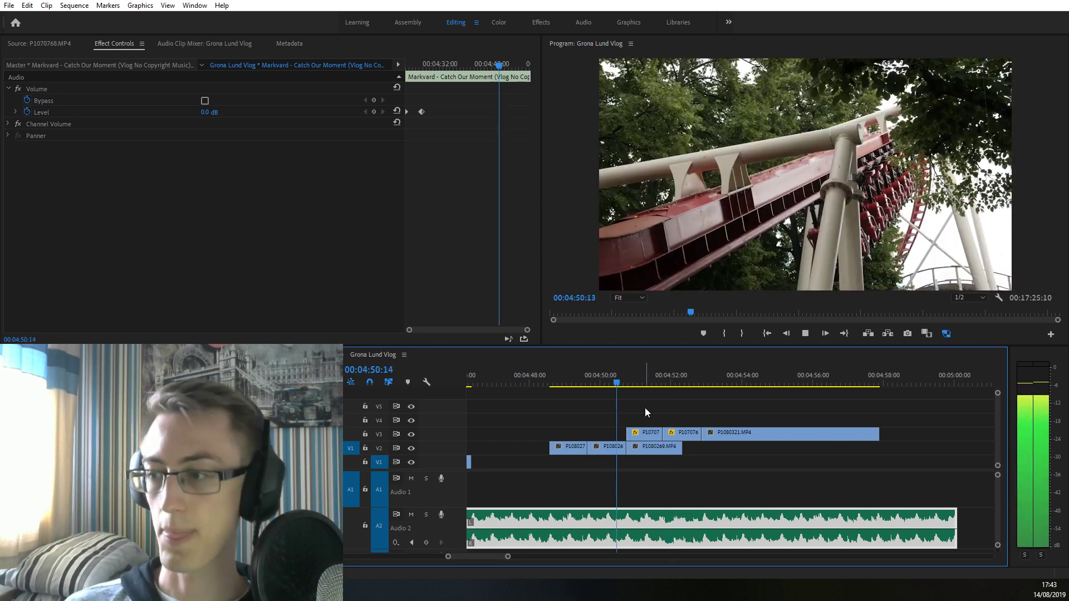
{"action": "key", "text": "="}
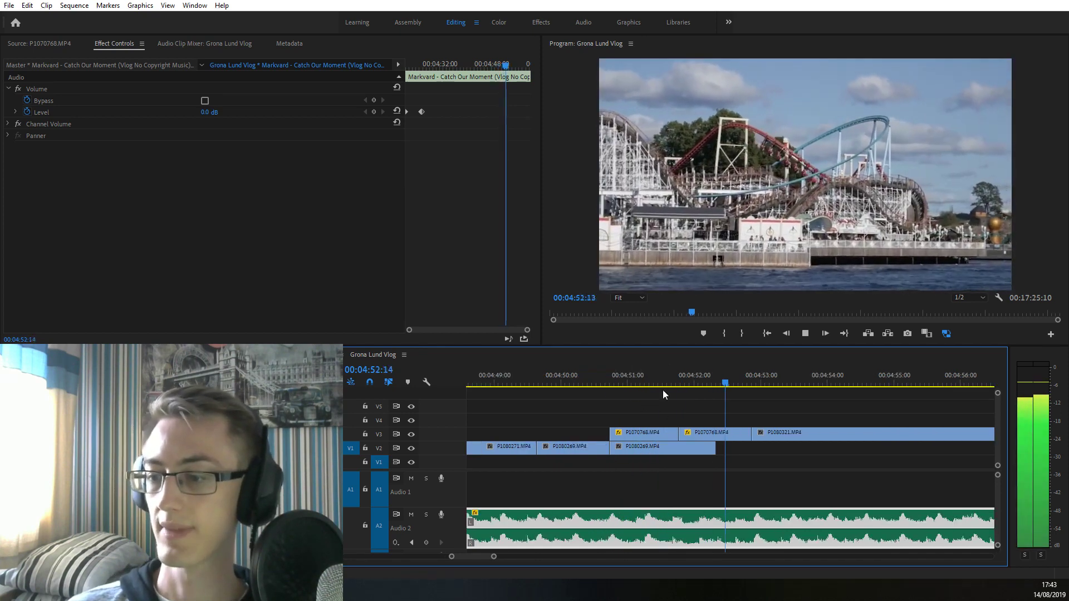
{"action": "left_click", "coordinate": [666, 370]}
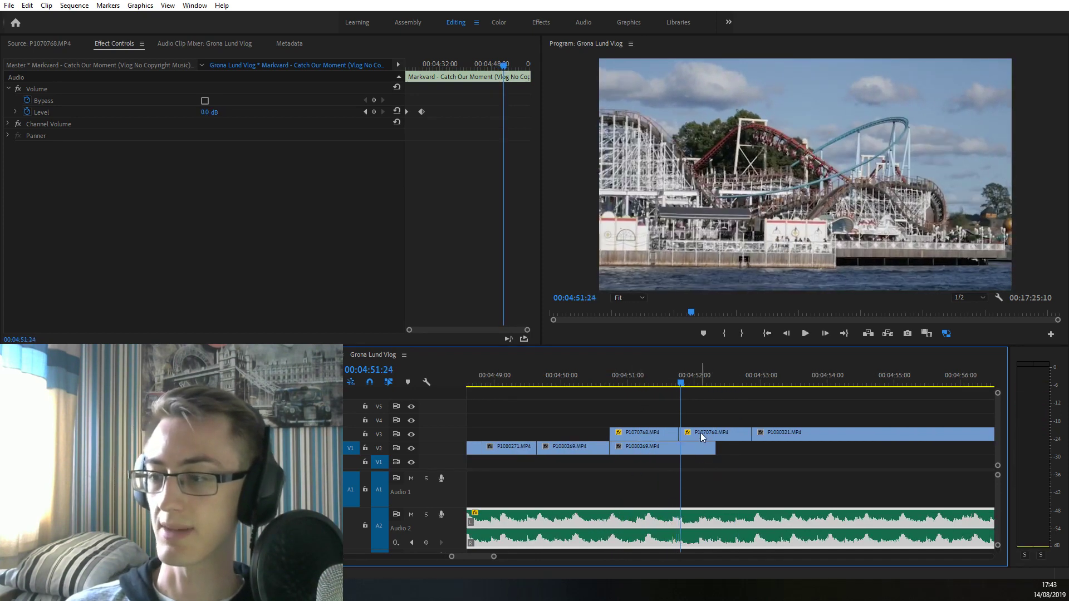
Compare the frames on both sides of the cut between the two P1070768.MP4 pieces at 00:04:51:23
{"action": "left_click", "coordinate": [701, 433]}
{"action": "left_click_drag", "start_coordinate": [217, 101], "coordinate": [213, 100]}
{"action": "key", "text": "Left"}
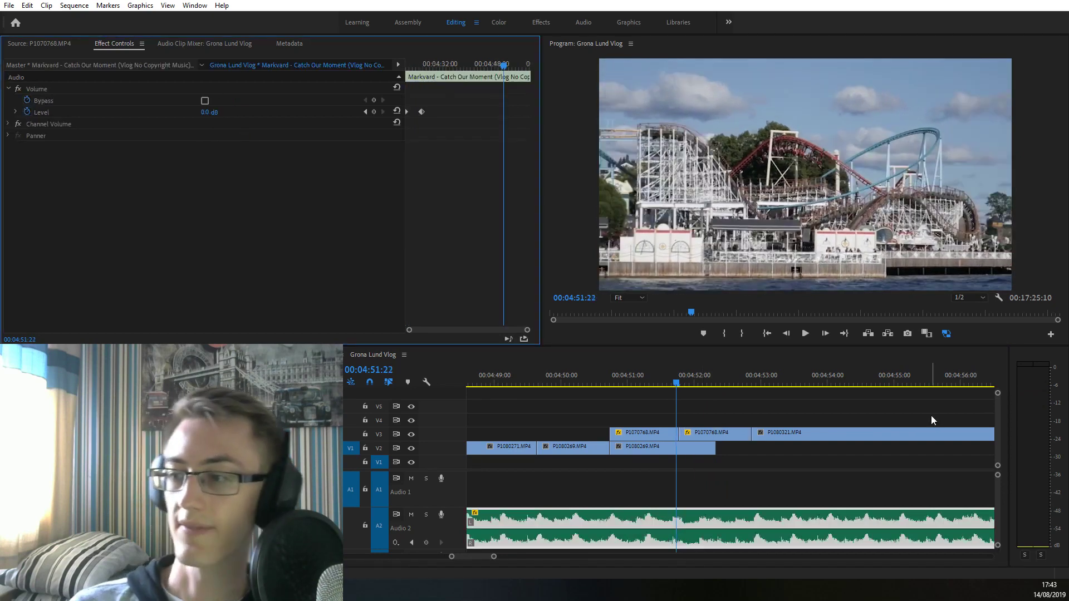
{"action": "key", "text": "Right"}
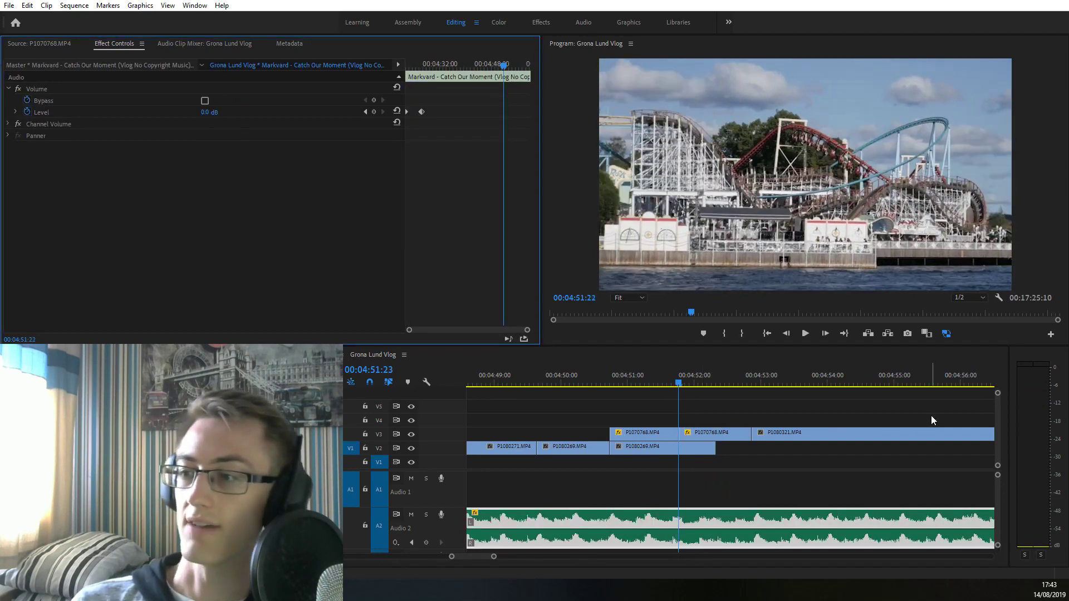
{"action": "key", "text": "Left"}
{"action": "key", "text": "Right"}
{"action": "key", "text": "Left"}
{"action": "key", "text": "Right"}
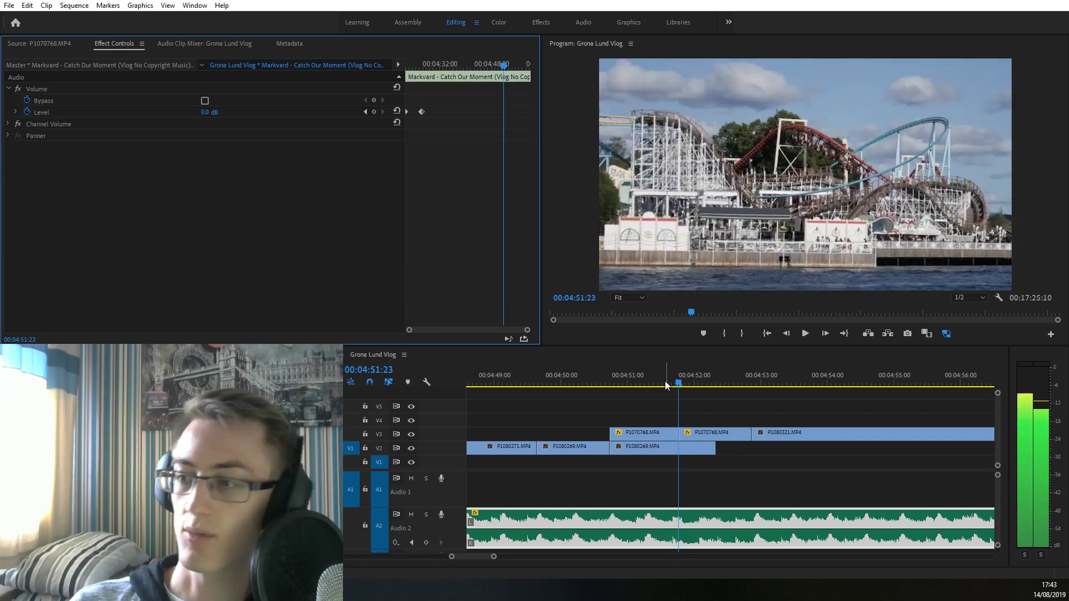
{"action": "key", "text": "Left"}
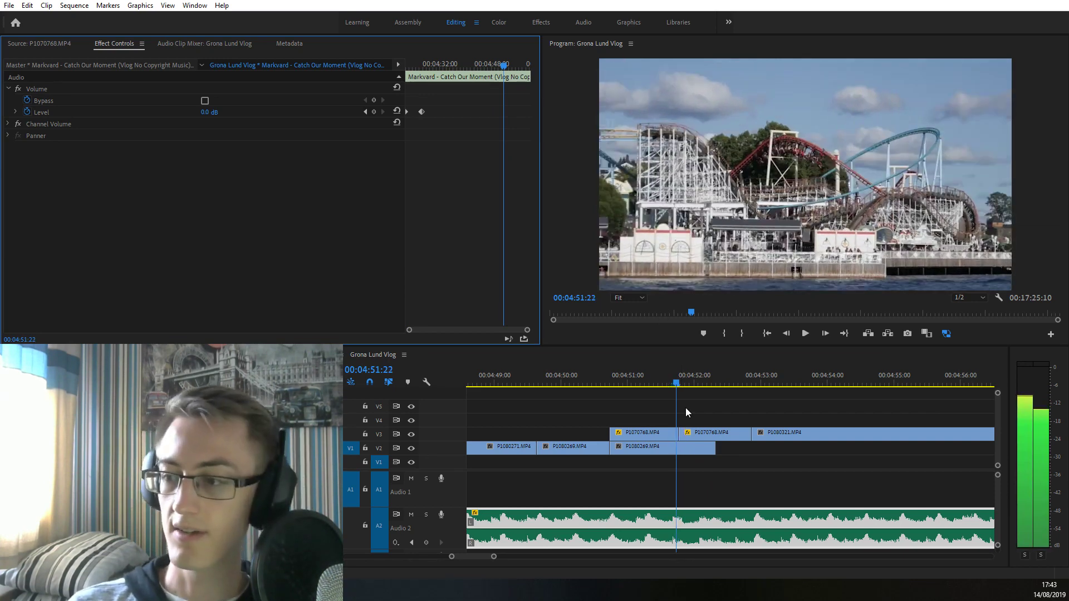
Replay the first P1070768.MP4 piece into the second and step back frame by frame to examine the jump at their cut
{"action": "left_click_drag", "start_coordinate": [693, 376], "coordinate": [640, 383]}
{"action": "key", "text": "space"}
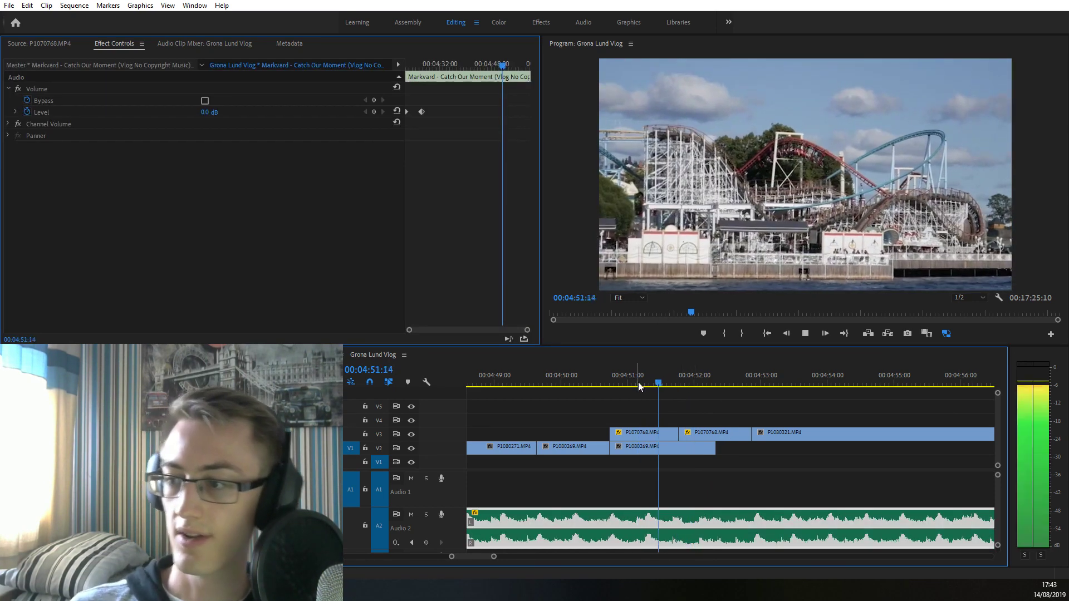
{"action": "key", "text": "space"}
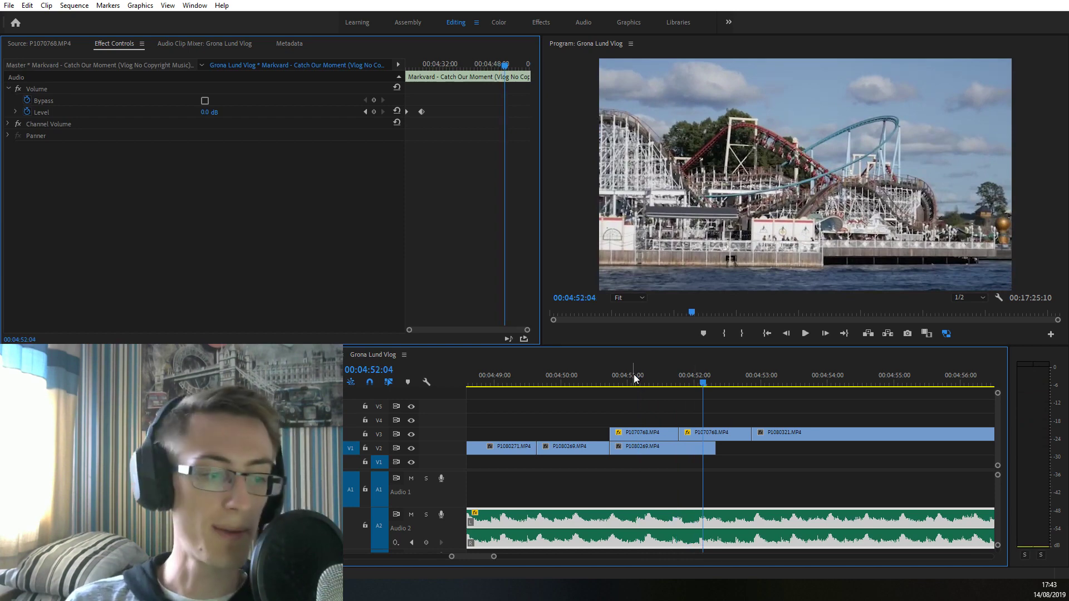
{"action": "key", "text": "Left"}
{"action": "key", "text": "Left"}
{"action": "key", "text": "Left"}
{"action": "key", "text": "Left"}
{"action": "key", "text": "Left"}
{"action": "key", "text": "Left"}
{"action": "key", "text": "Left"}
{"action": "key", "text": "Left"}
{"action": "key", "text": "Left"}
{"action": "key", "text": "Left"}
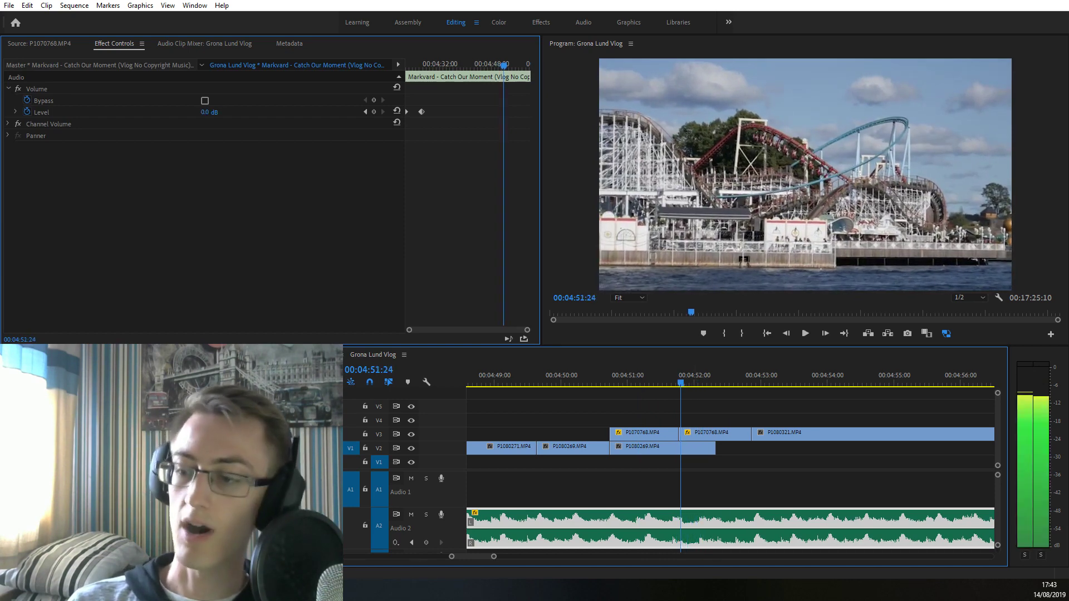
{"action": "key", "text": "Left"}
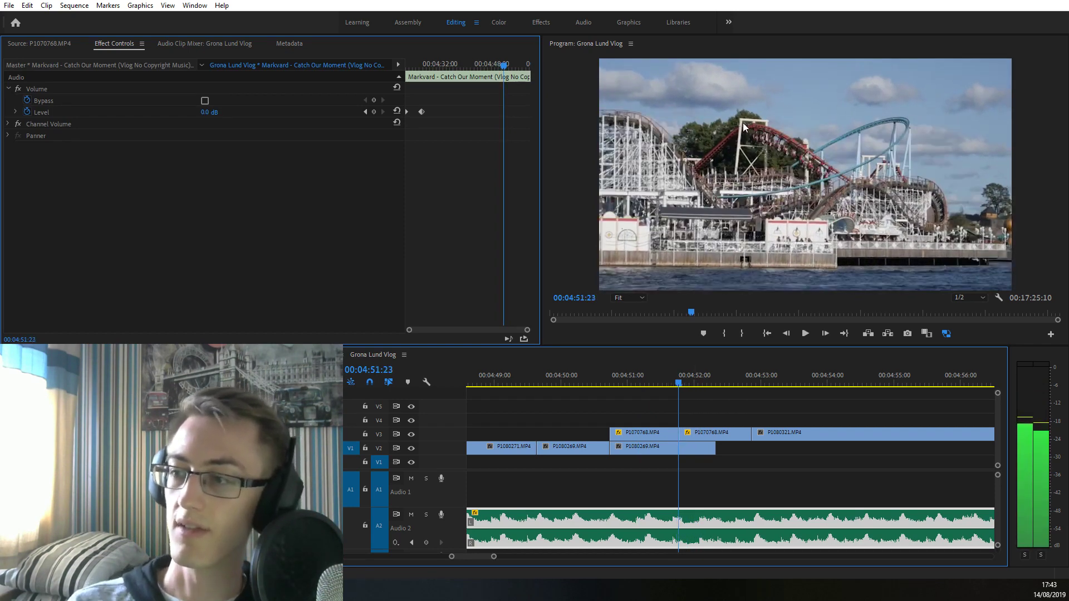
{"action": "key", "text": "Left"}
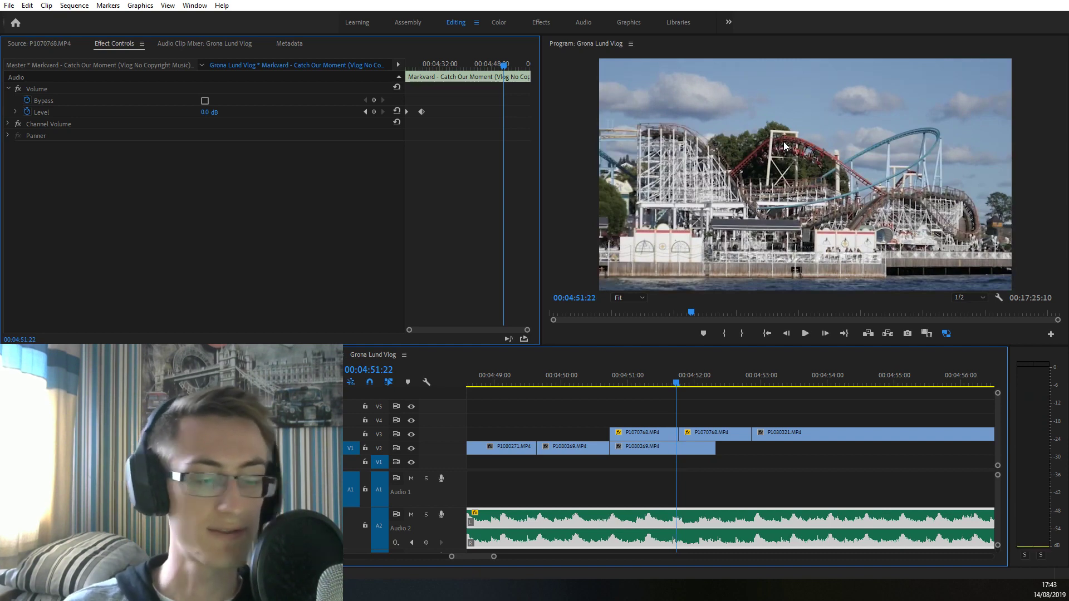
{"action": "key", "text": "Right"}
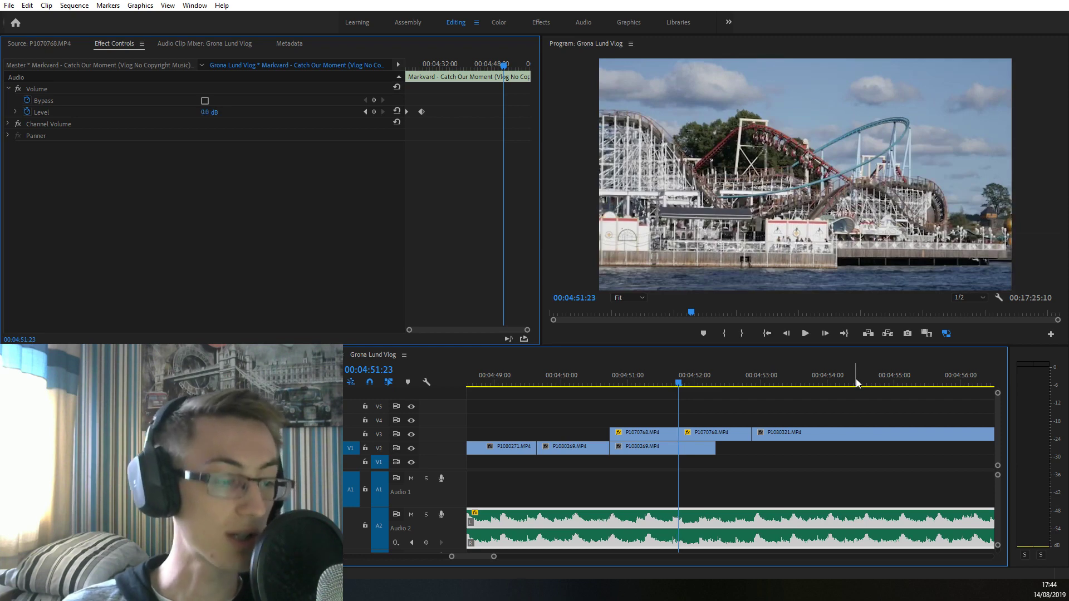
Replay the section, and move both P1070768.MP4 pieces from V3 down to V2, overwriting the surplus P1080269.MP4 footage
{"action": "left_click_drag", "start_coordinate": [734, 366], "coordinate": [746, 366]}
{"action": "key", "text": "space"}
{"action": "left_click", "coordinate": [657, 366]}
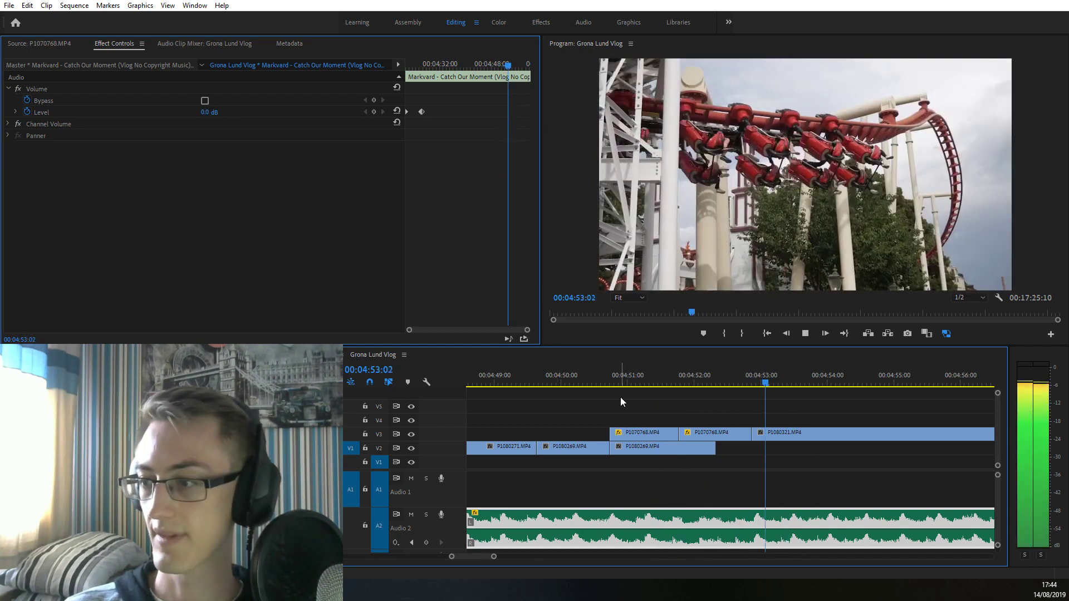
{"action": "left_click_drag", "start_coordinate": [630, 393], "coordinate": [700, 448]}
{"action": "left_click", "coordinate": [698, 463]}
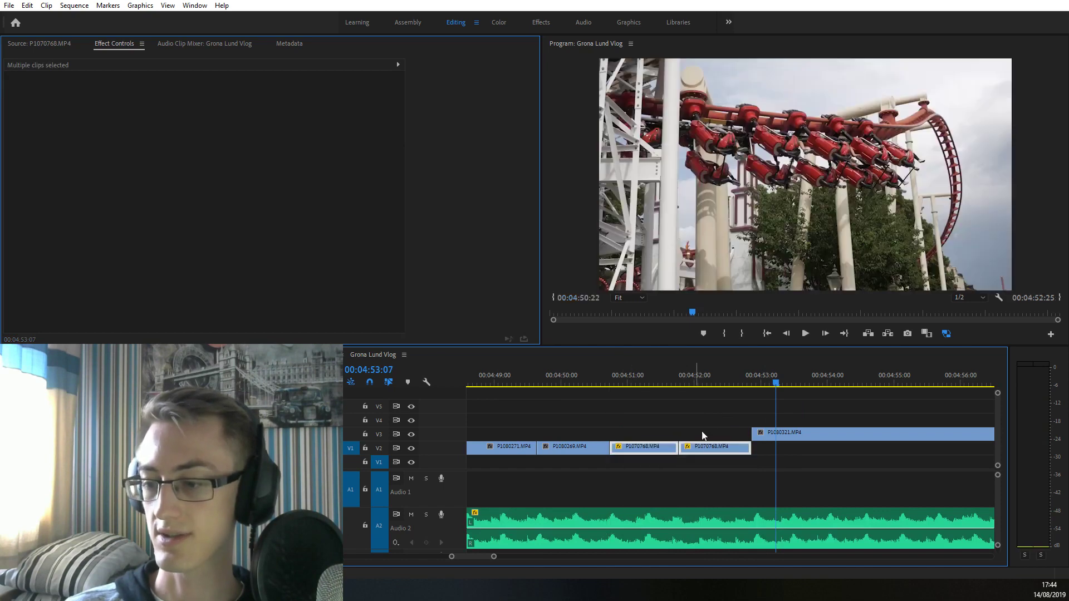
Cut P1080321.MP4 on V3 near 00:04:54:00, remove about one second after the cut and close the gap
{"action": "left_click", "coordinate": [708, 376]}
{"action": "key", "text": "space"}
{"action": "scroll", "coordinate": [690, 489], "scroll_direction": "down", "scroll_amount": 1}
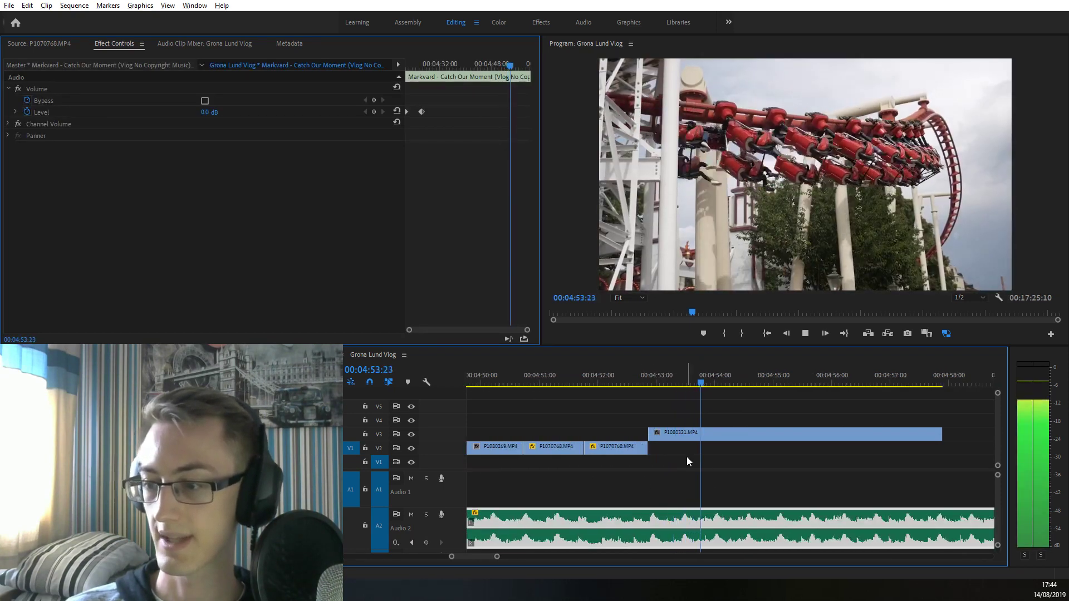
{"action": "left_click", "coordinate": [713, 381]}
{"action": "left_click", "coordinate": [718, 433]}
{"action": "left_click", "coordinate": [754, 380]}
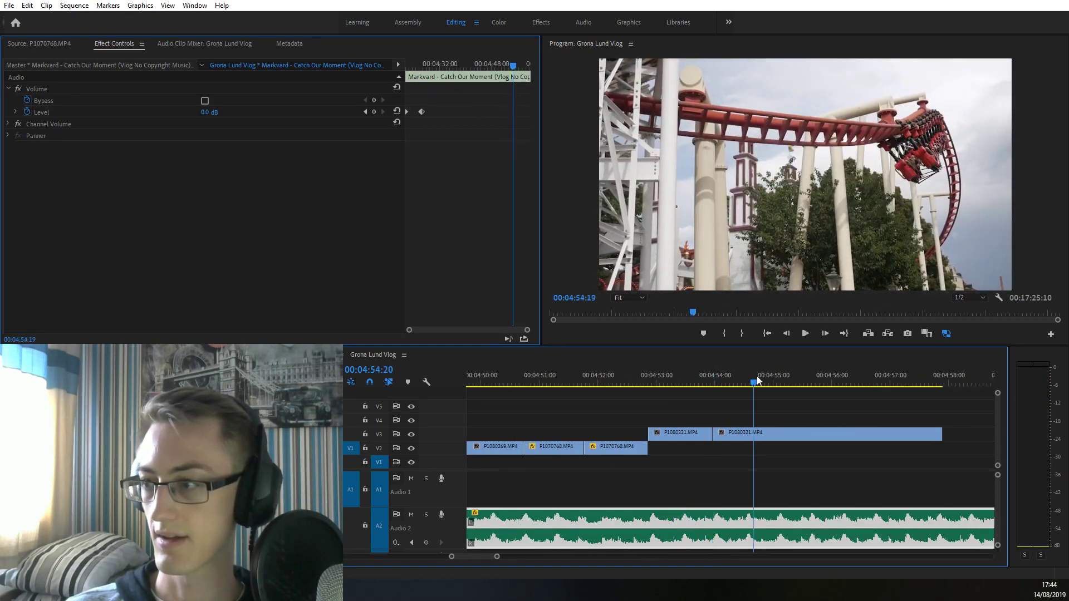
{"action": "left_click_drag", "start_coordinate": [781, 434], "coordinate": [724, 436]}
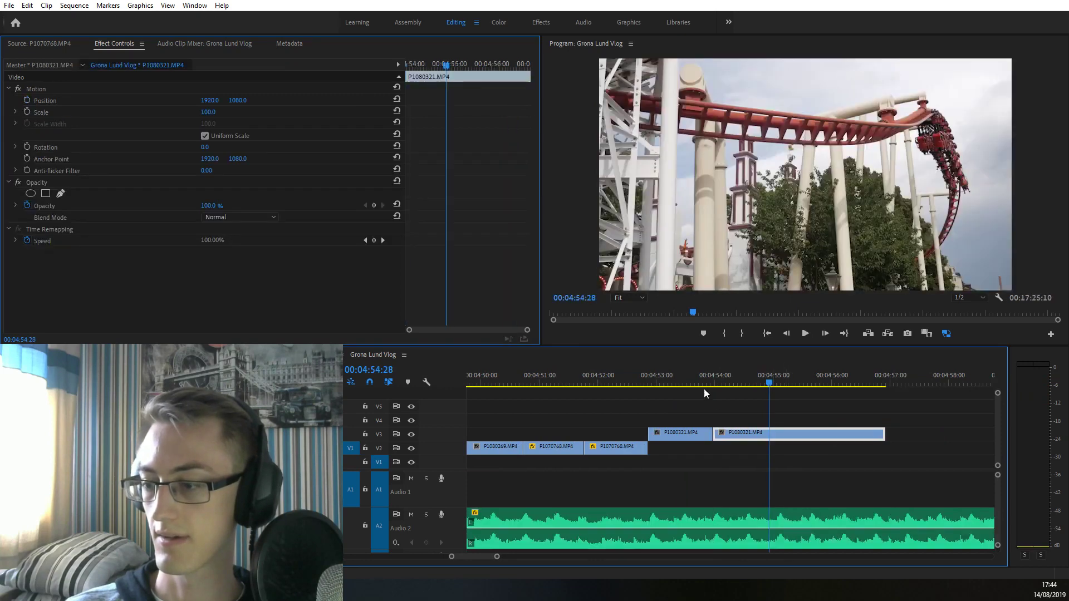
Cut P1080321.MP4 on the beat near 00:04:55:00 and remove another short section from its last piece, closing the gap
{"action": "left_click", "coordinate": [694, 383]}
{"action": "key", "text": "space"}
{"action": "scroll", "coordinate": [788, 466], "scroll_direction": "down", "scroll_amount": 2}
{"action": "scroll", "coordinate": [788, 466], "scroll_direction": "up", "scroll_amount": 1}
{"action": "key", "text": "space"}
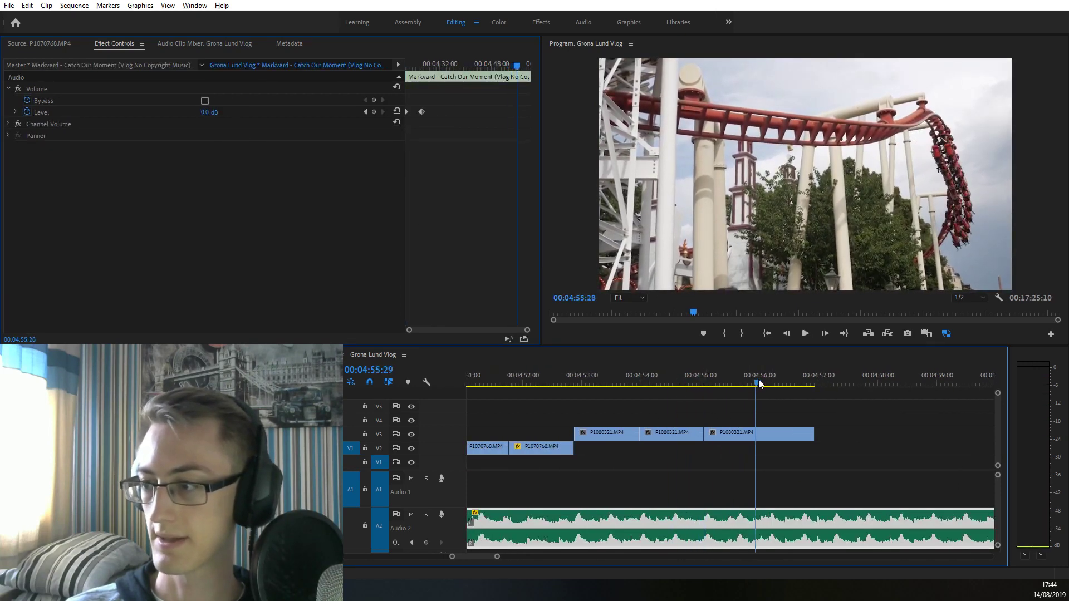
{"action": "left_click_drag", "start_coordinate": [782, 442], "coordinate": [749, 437]}
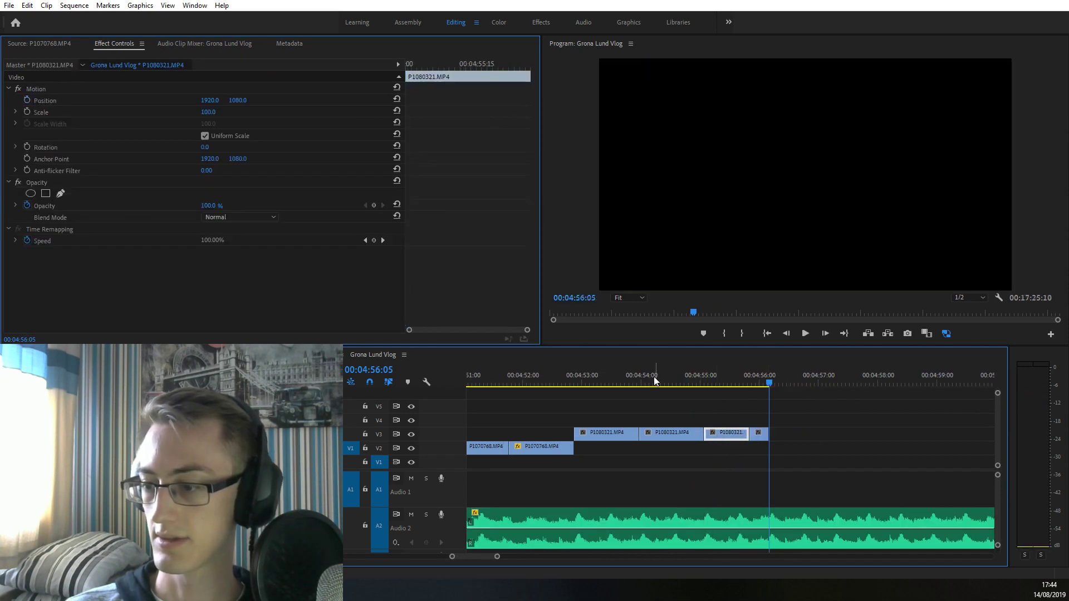
Delete the short leftover piece of P1080321.MP4 and extend the piece before it to 00:04:56:05
{"action": "left_click", "coordinate": [618, 376]}
{"action": "key", "text": "space"}
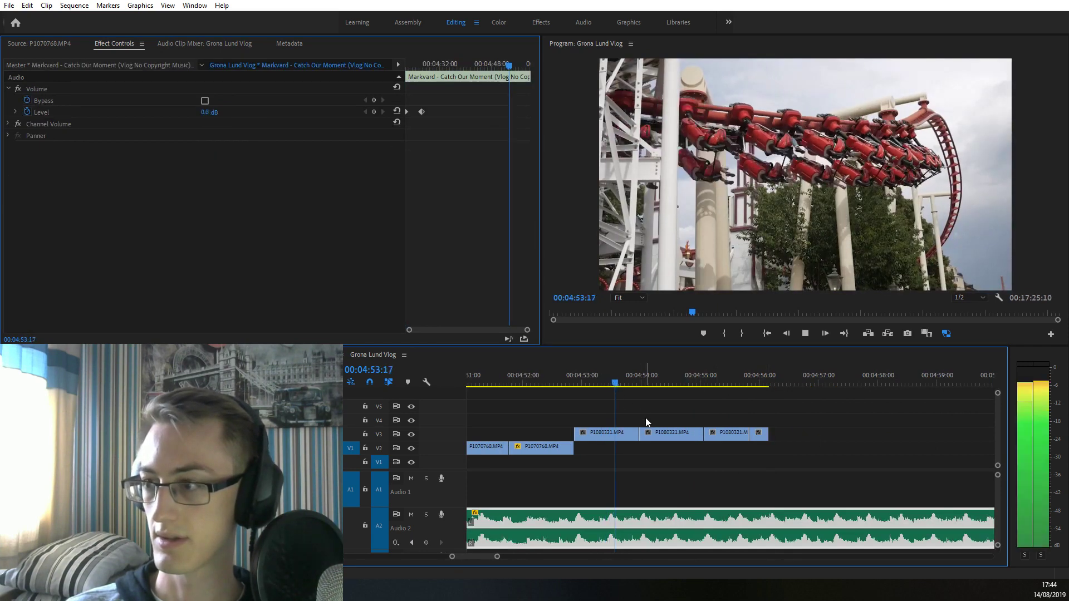
{"action": "key", "text": "space"}
{"action": "left_click", "coordinate": [759, 436]}
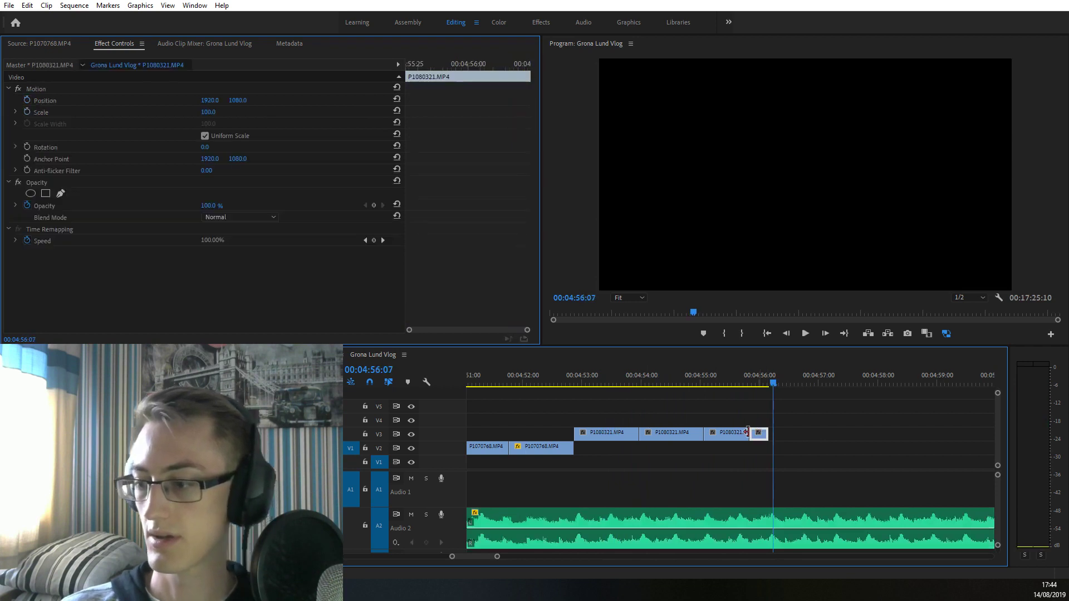
{"action": "key", "text": "Delete"}
{"action": "left_click_drag", "start_coordinate": [749, 436], "coordinate": [774, 436]}
{"action": "left_click_drag", "start_coordinate": [748, 386], "coordinate": [762, 386]}
{"action": "left_click_drag", "start_coordinate": [774, 432], "coordinate": [774, 430]}
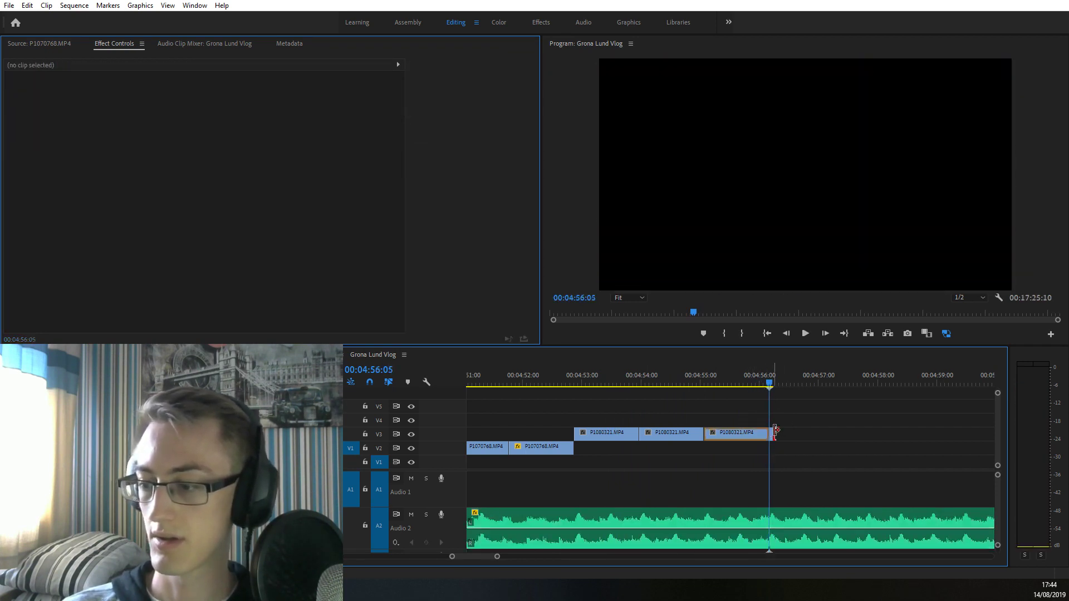
Move the three P1080321.MP4 pieces down from V3 and gather the upper-track montage clips on V1
{"action": "left_click_drag", "start_coordinate": [704, 437], "coordinate": [705, 438]}
{"action": "left_click_drag", "start_coordinate": [723, 434], "coordinate": [724, 448]}
{"action": "left_click", "coordinate": [694, 441]}
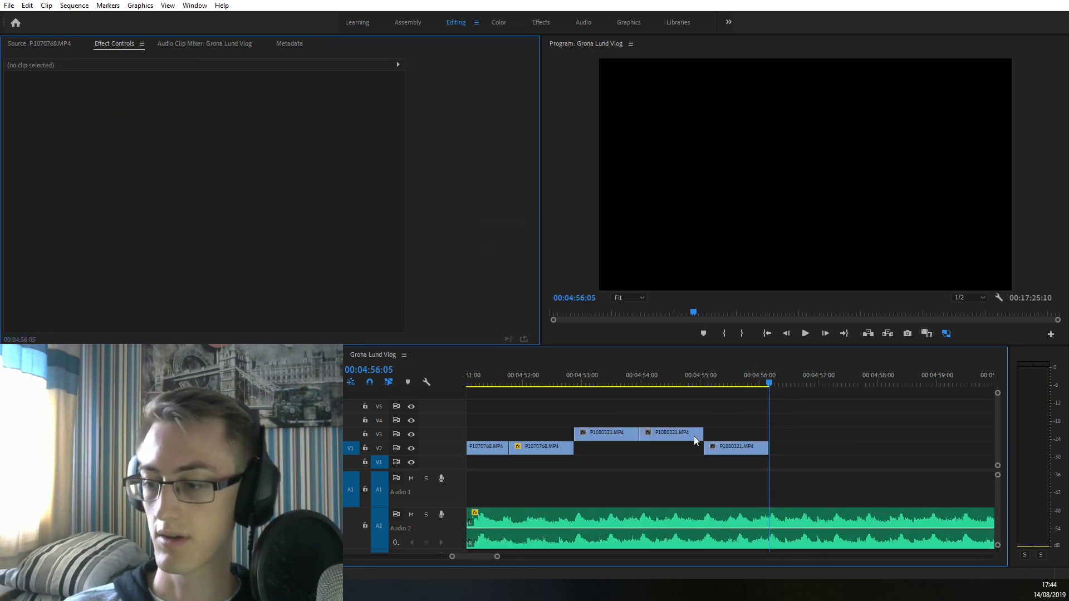
{"action": "left_click_drag", "start_coordinate": [645, 421], "coordinate": [656, 436]}
{"action": "left_click_drag", "start_coordinate": [660, 434], "coordinate": [699, 463]}
{"action": "key", "text": "minus"}
{"action": "key", "text": "minus"}
{"action": "key", "text": "minus"}
{"action": "key", "text": "minus"}
{"action": "left_click", "coordinate": [738, 471]}
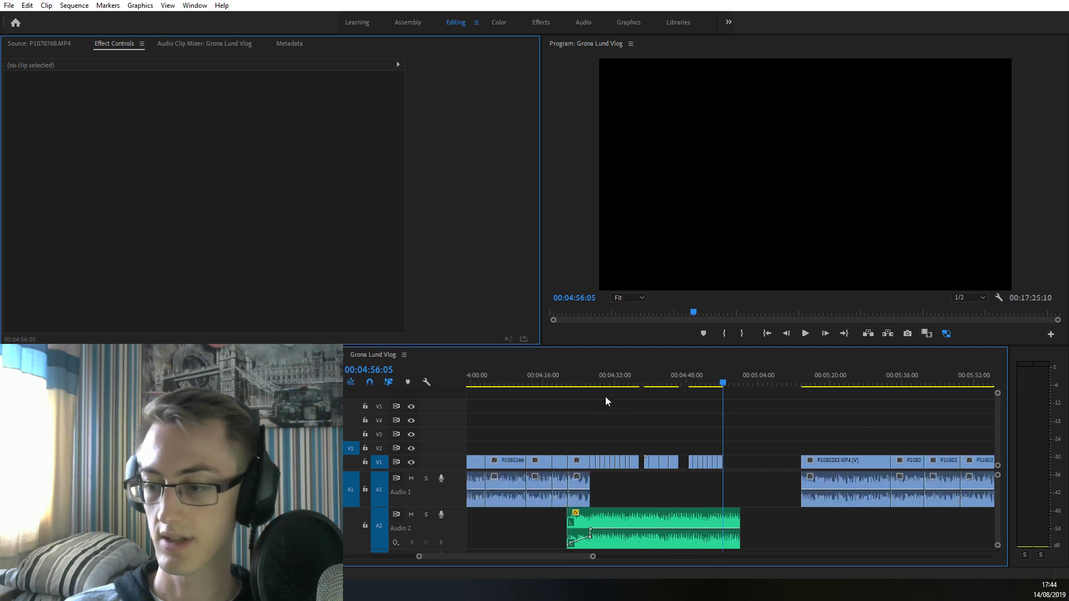
Mark a section of P1080282.MP4 ending at 00:00:04:15 and place its video on V1 beyond the end of the music
{"action": "left_click_drag", "start_coordinate": [592, 383], "coordinate": [722, 399]}
{"action": "scroll", "coordinate": [740, 466], "scroll_direction": "up", "scroll_amount": 3}
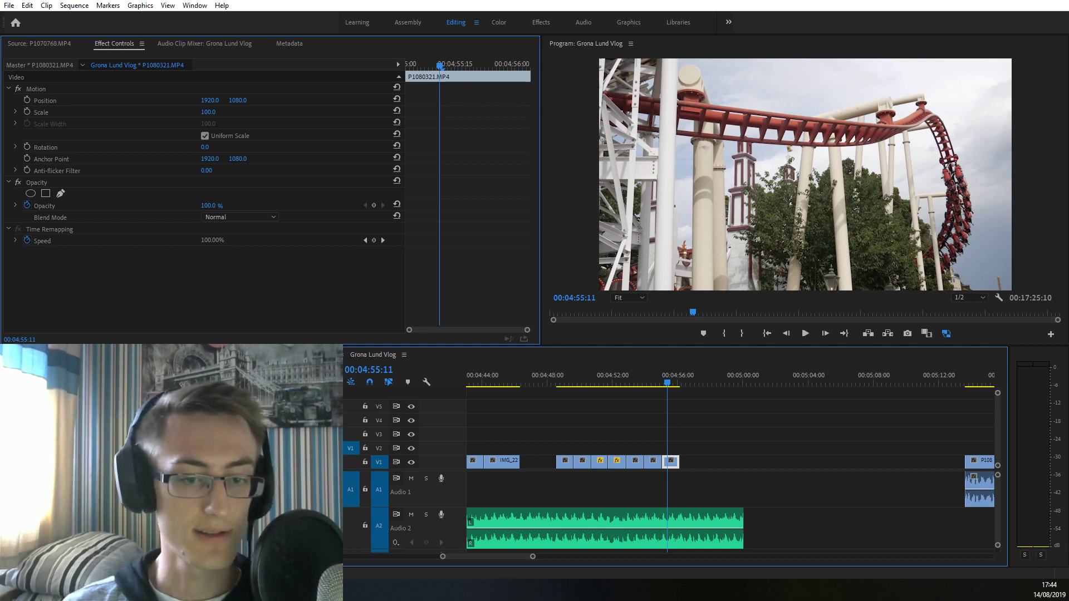
{"action": "left_click_drag", "start_coordinate": [94, 313], "coordinate": [435, 313]}
{"action": "key", "text": "i"}
{"action": "key", "text": "o"}
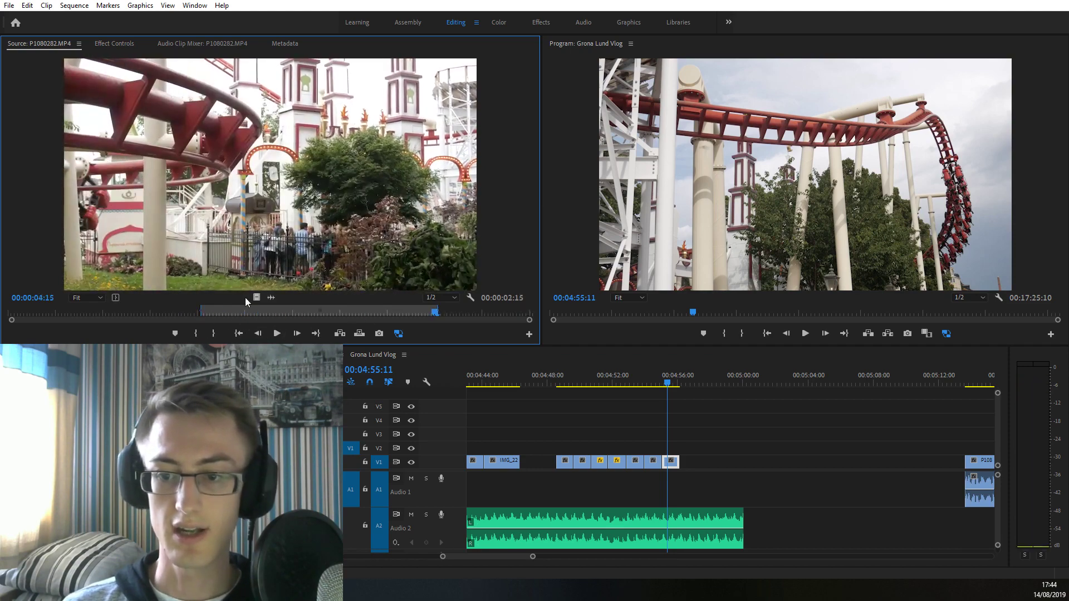
{"action": "left_click_drag", "start_coordinate": [271, 297], "coordinate": [783, 461]}
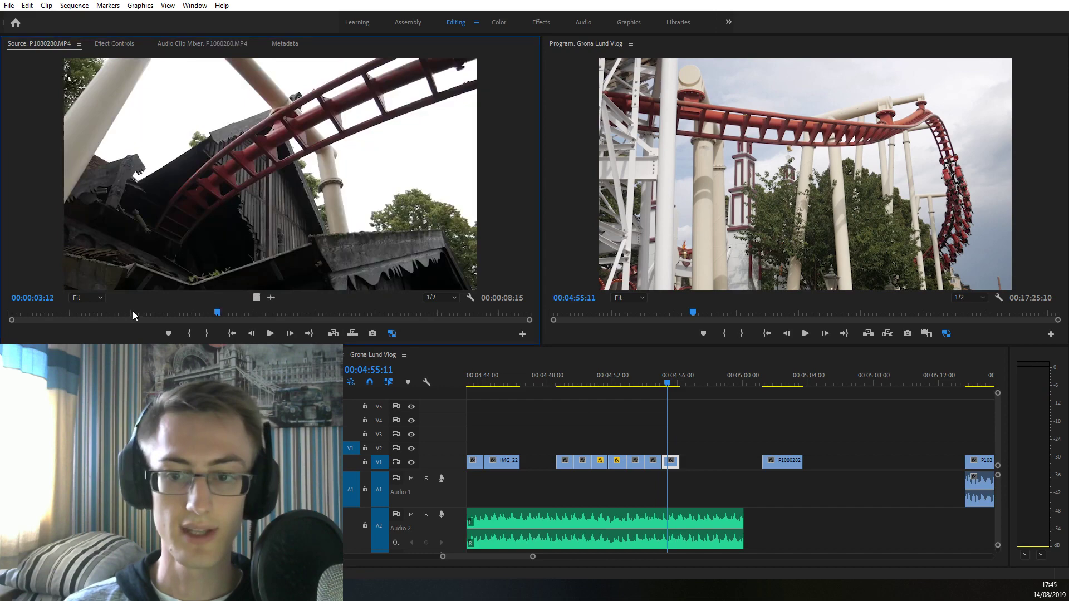
Mark the passing train in P1080280.MP4, ending at 00:00:07:14, and place its video on V1 ahead of the P1080282.MP4 clip
{"action": "left_click_drag", "start_coordinate": [202, 311], "coordinate": [362, 313]}
{"action": "key", "text": "i"}
{"action": "key", "text": "space"}
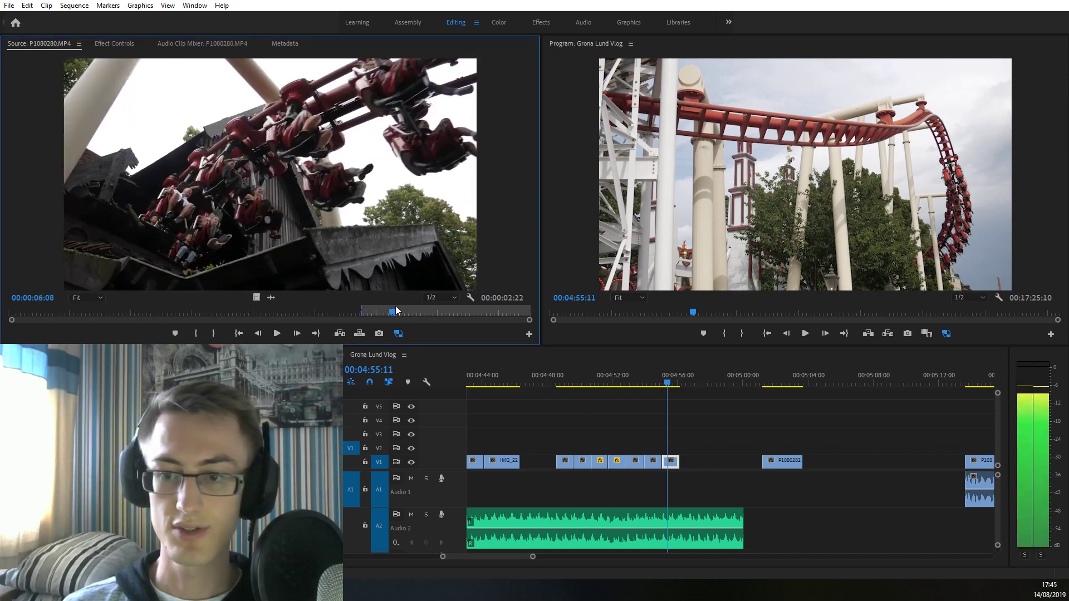
{"action": "key", "text": "o"}
{"action": "key", "text": "space"}
{"action": "left_click_drag", "start_coordinate": [258, 298], "coordinate": [738, 461]}
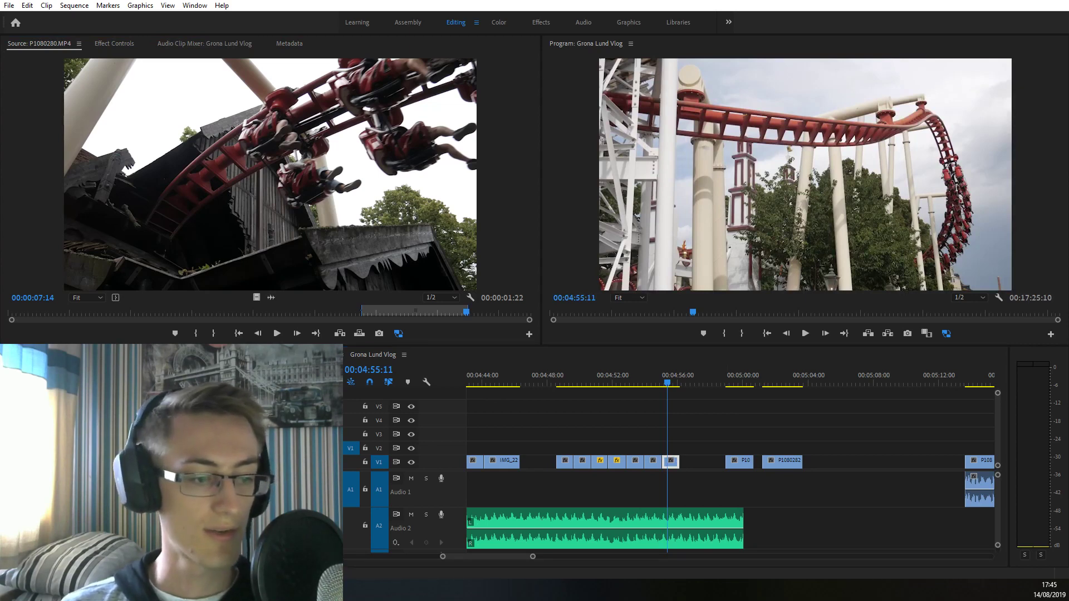
Preview P1080275.MP4, and mark a section of P1080313.MP4 ending at 00:00:05:26, placing its video on V2 directly after the last P1080321.MP4 piece
{"action": "double_click", "coordinate": [145, 285]}
{"action": "left_click_drag", "start_coordinate": [202, 315], "coordinate": [256, 313]}
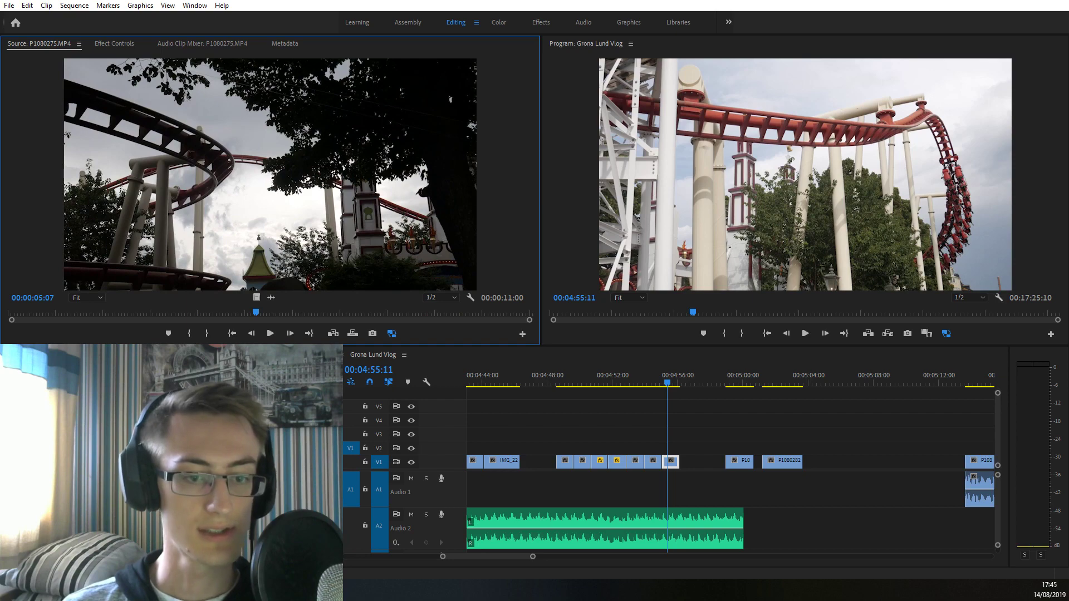
{"action": "double_click", "coordinate": [251, 362]}
{"action": "mouse_move", "coordinate": [254, 313]}
{"action": "left_mouse_down"}
{"action": "mouse_move", "coordinate": [66, 318]}
{"action": "mouse_move", "coordinate": [188, 317]}
{"action": "left_mouse_up"}
{"action": "key", "text": "i"}
{"action": "key", "text": "o"}
{"action": "left_click_drag", "start_coordinate": [257, 295], "coordinate": [685, 448]}
Play the join after the last P1080321.MP4 piece and trim the opening of P1080313.MP4 on V2, keeping it directly after that piece
{"action": "key", "text": "space"}
{"action": "key", "text": "="}
{"action": "key", "text": "="}
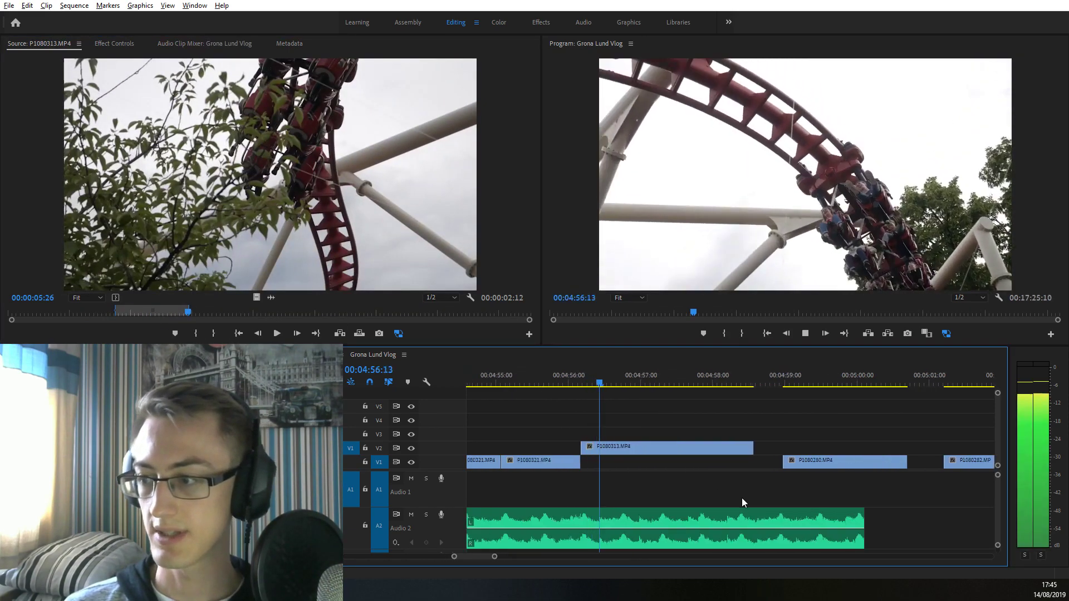
{"action": "left_click", "coordinate": [545, 385]}
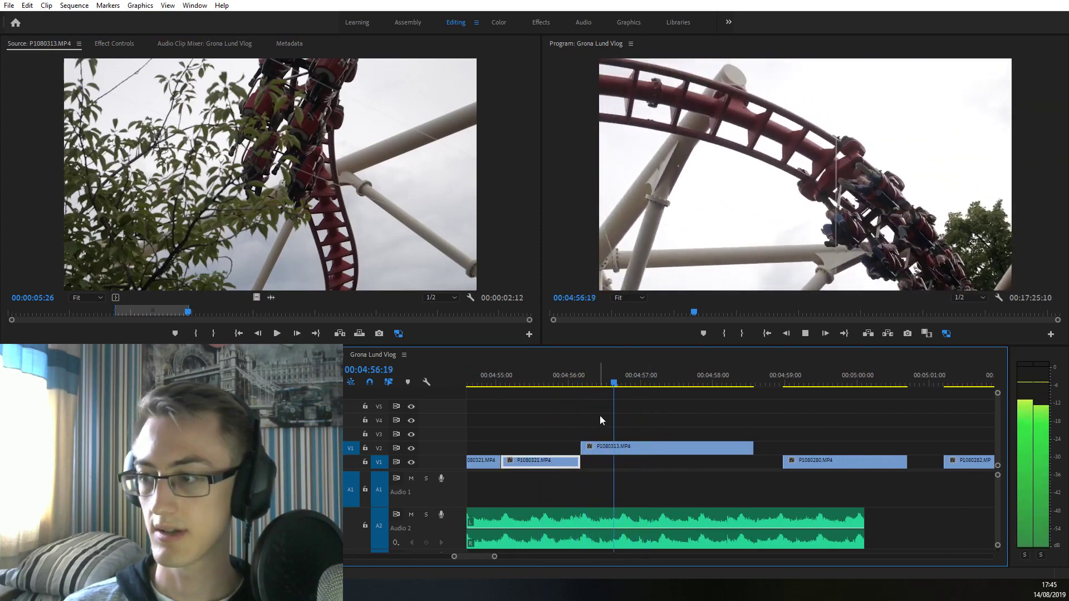
{"action": "key", "text": "space"}
{"action": "left_click_drag", "start_coordinate": [587, 450], "coordinate": [618, 446]}
{"action": "key", "text": "space"}
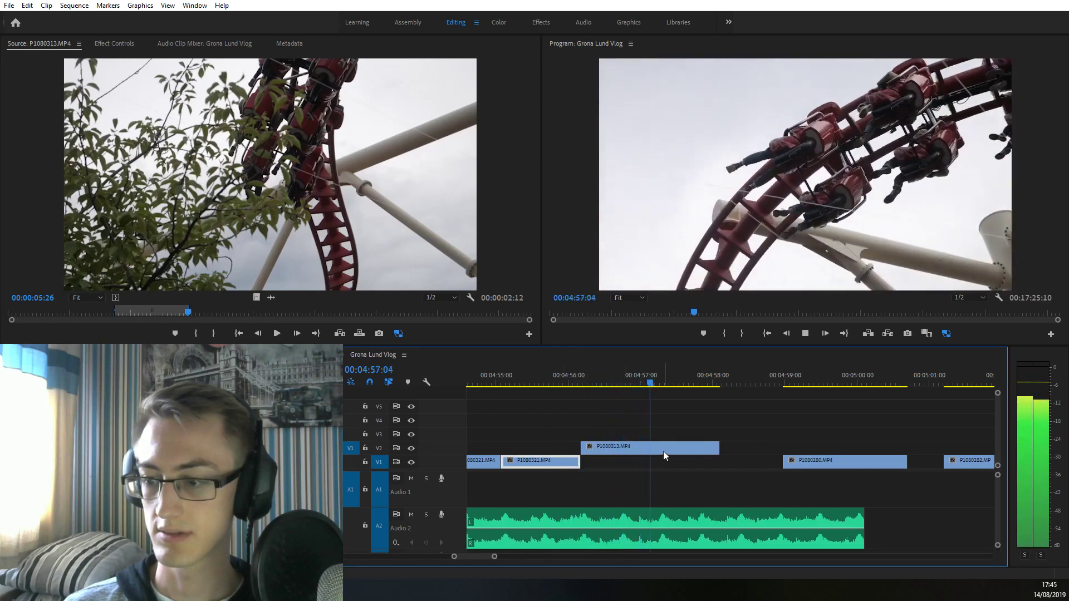
Cut the P1080313.MP4 clip on V2 at 00:04:57:07 and delete the part after the cut
{"action": "key", "text": "space"}
{"action": "left_click", "coordinate": [656, 382]}
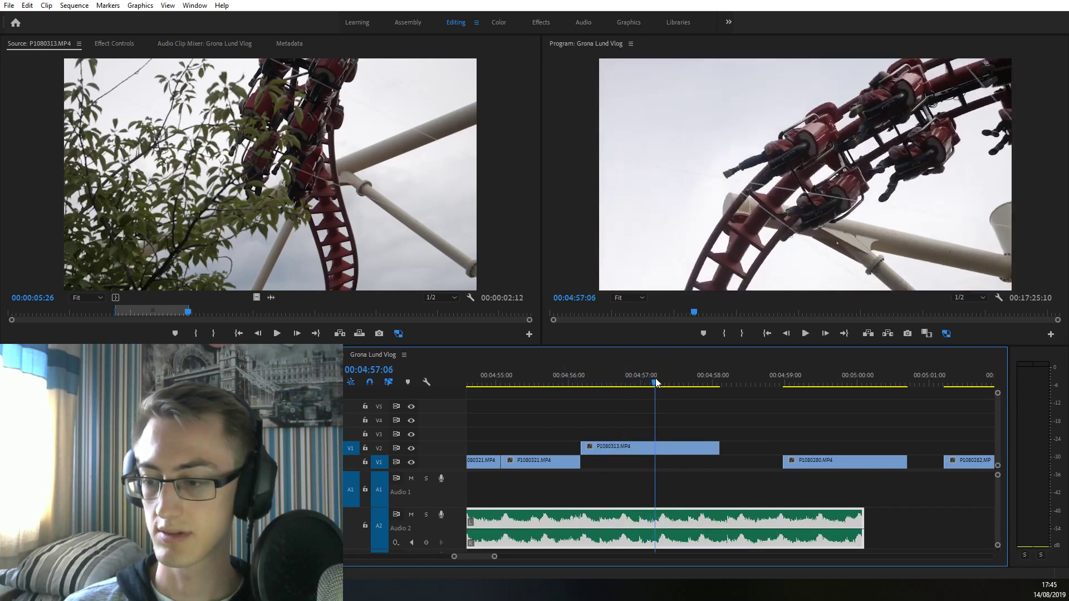
{"action": "left_click", "coordinate": [657, 381]}
{"action": "key", "text": "c"}
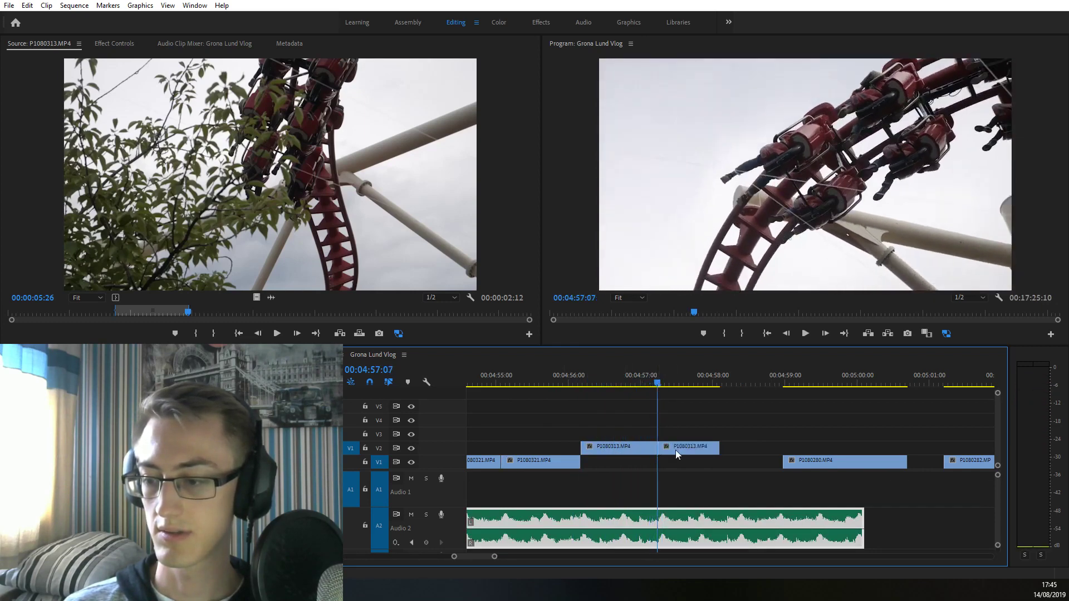
{"action": "left_click", "coordinate": [678, 453]}
{"action": "key", "text": "Delete"}
Mark a second section of P1080313.MP4 ending at 00:00:14:24 and place its video on V3, overlapping the start of P1080280.MP4
{"action": "key", "text": "shift+2"}
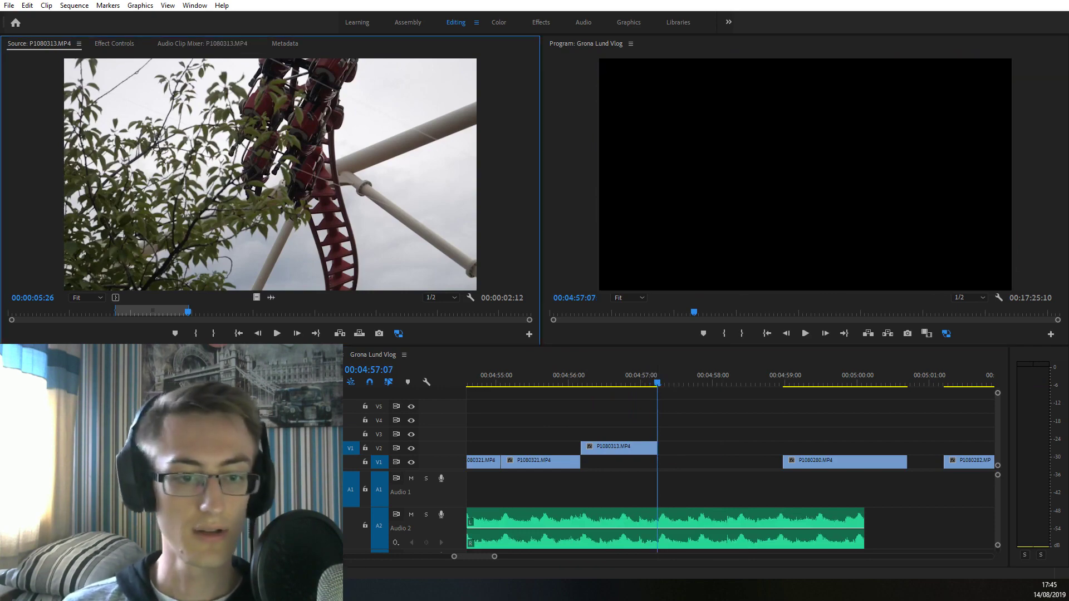
{"action": "left_click_drag", "start_coordinate": [217, 310], "coordinate": [464, 323]}
{"action": "key", "text": "i"}
{"action": "key", "text": "o"}
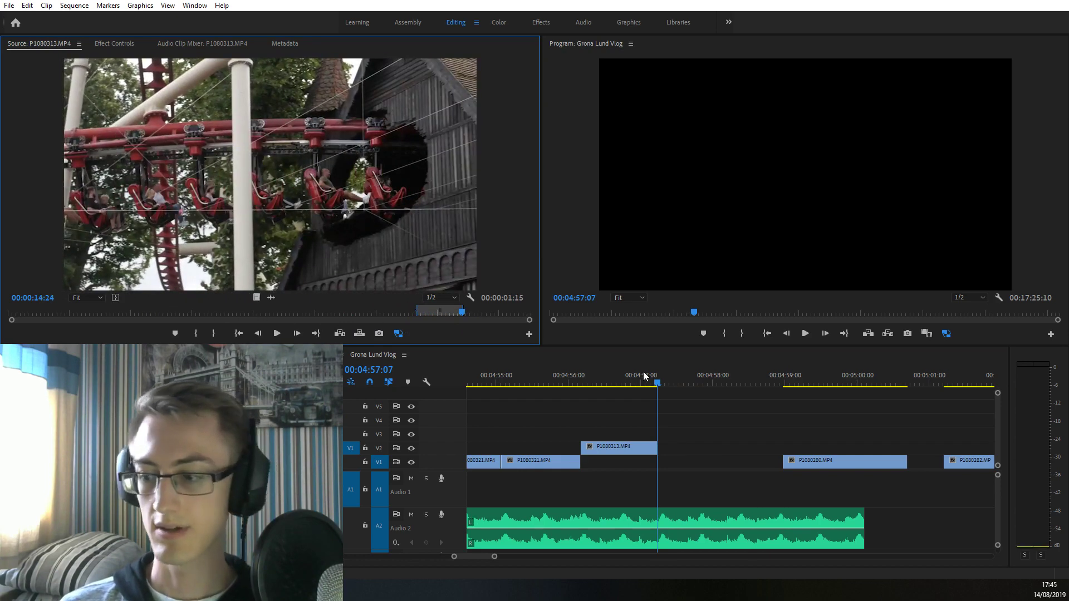
{"action": "left_click_drag", "start_coordinate": [644, 376], "coordinate": [741, 433]}
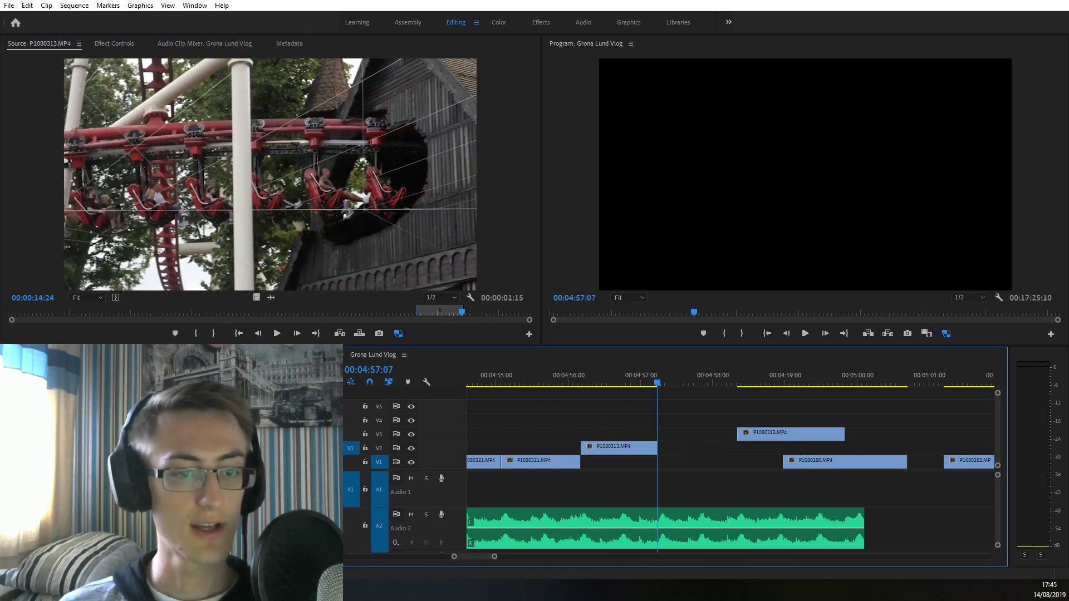
Mark a section of P1080306.MP4 from 00:00:16:05 to 00:00:17:09
{"action": "double_click", "coordinate": [176, 423]}
{"action": "mouse_move", "coordinate": [248, 310]}
{"action": "left_mouse_down"}
{"action": "mouse_move", "coordinate": [393, 315]}
{"action": "mouse_move", "coordinate": [288, 314]}
{"action": "mouse_move", "coordinate": [366, 314]}
{"action": "left_mouse_up"}
{"action": "key", "text": "i"}
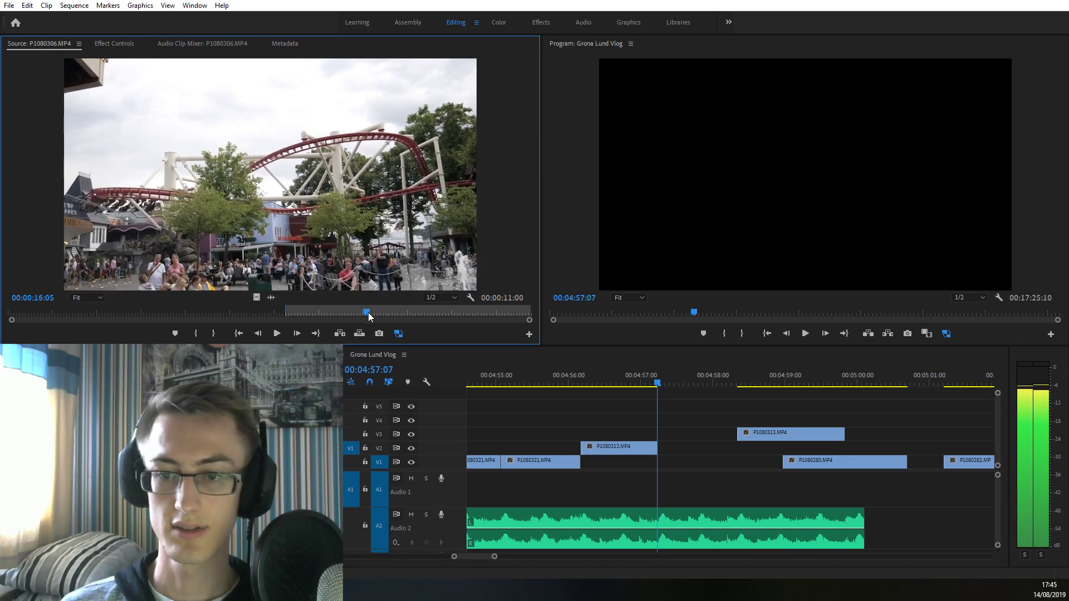
{"action": "key", "text": "i"}
{"action": "key", "text": "space"}
{"action": "key", "text": "o"}
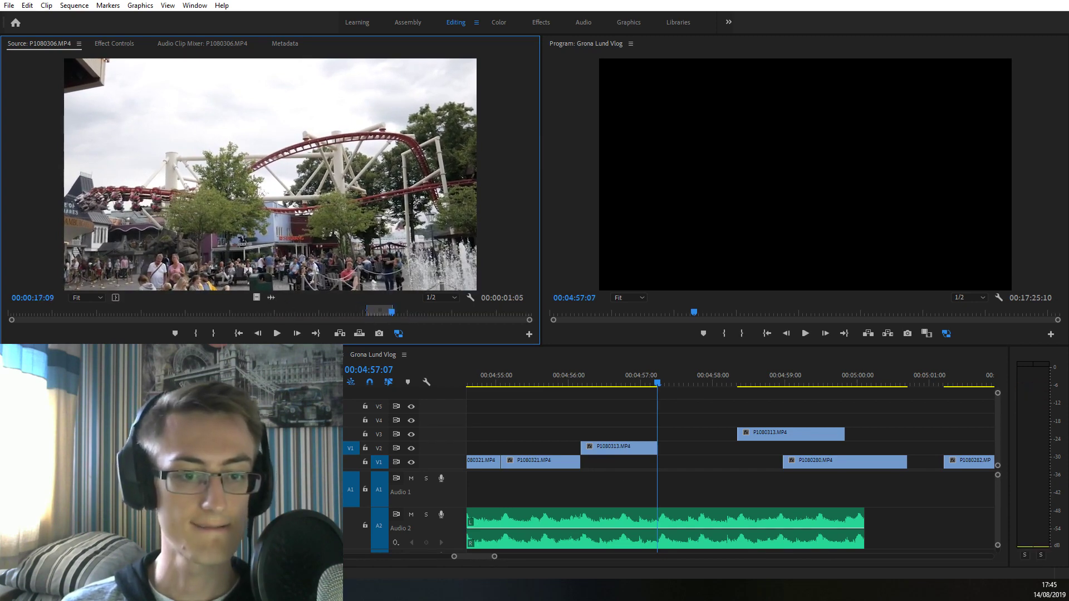
Mark a section of P1080318.MP4 ending at 00:00:16:14 and place its video on V2 directly after P1080313.MP4, at 00:04:57:07
{"action": "double_click", "coordinate": [209, 429]}
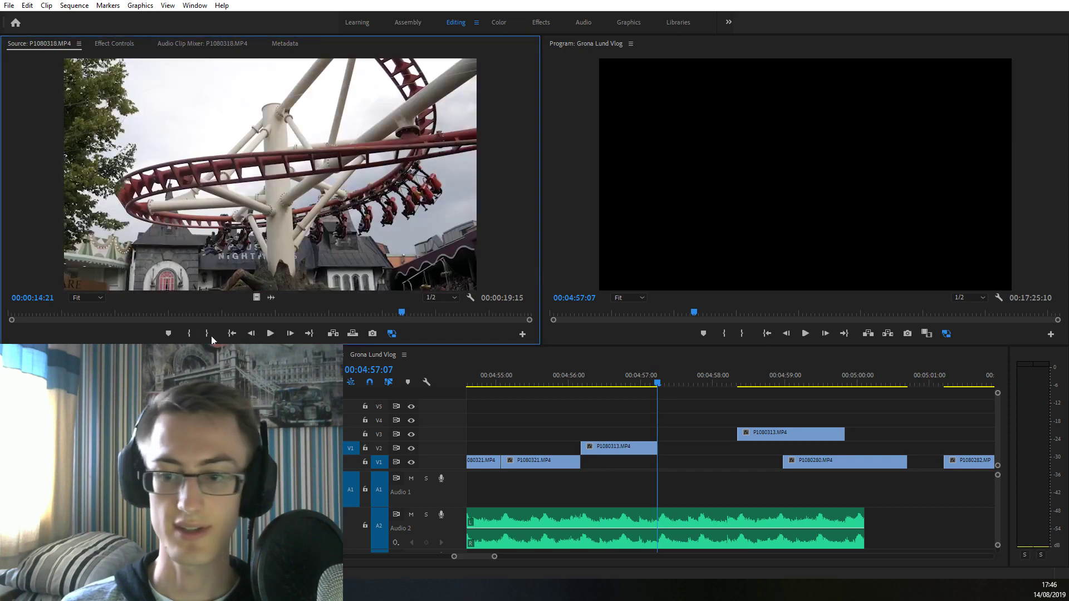
{"action": "left_click_drag", "start_coordinate": [259, 319], "coordinate": [389, 319]}
{"action": "left_click_drag", "start_coordinate": [405, 323], "coordinate": [450, 318]}
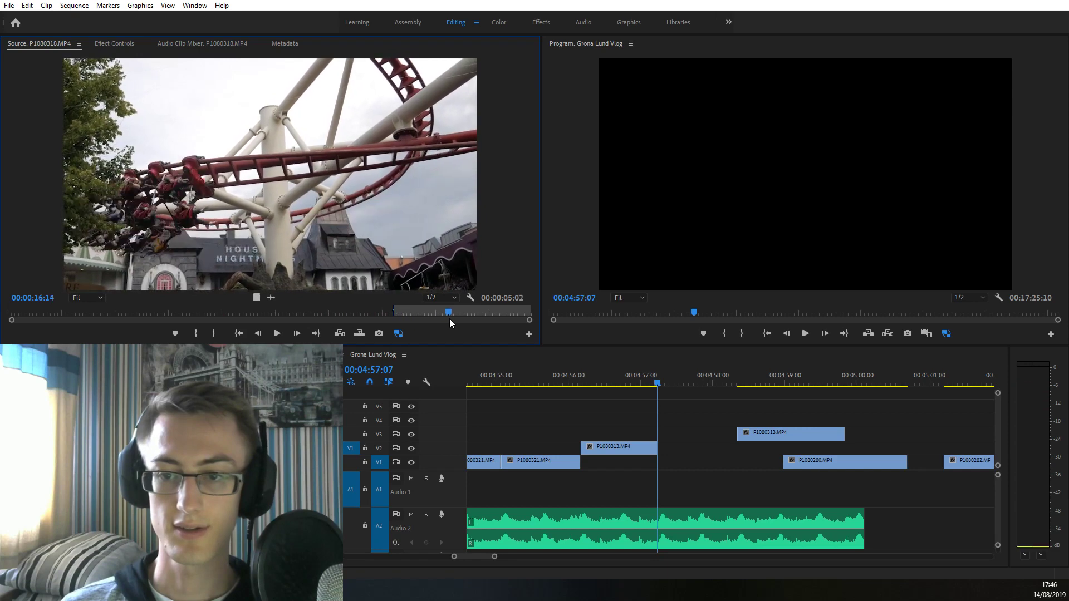
{"action": "key", "text": "o"}
{"action": "left_click_drag", "start_coordinate": [256, 297], "coordinate": [652, 444]}
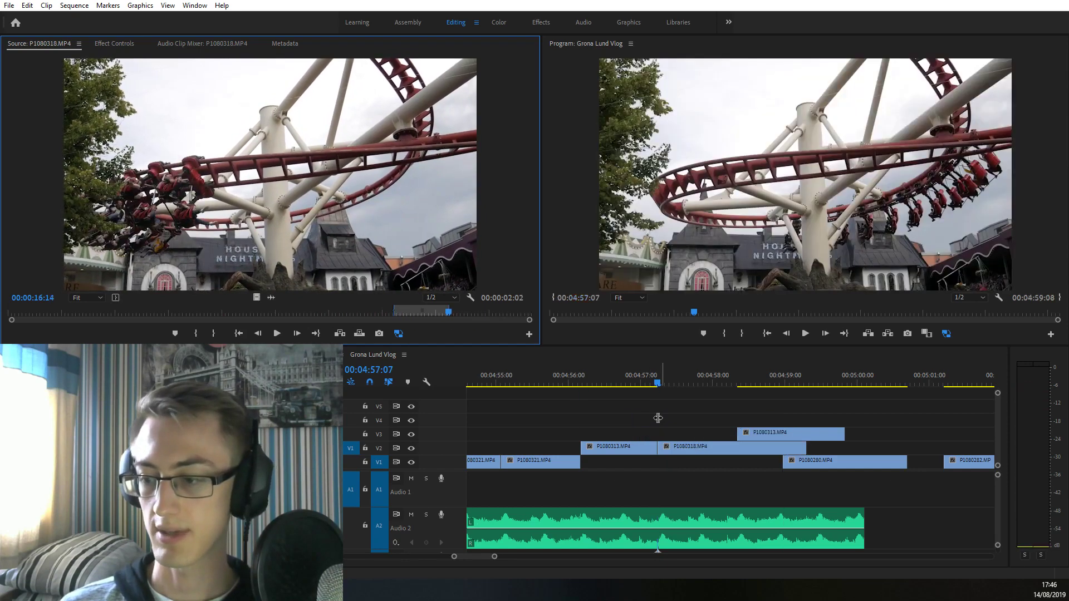
Play the new join and trim the opening of P1080318.MP4 on V2, keeping it directly after P1080313.MP4
{"action": "key", "text": "Up"}
{"action": "key", "text": "space"}
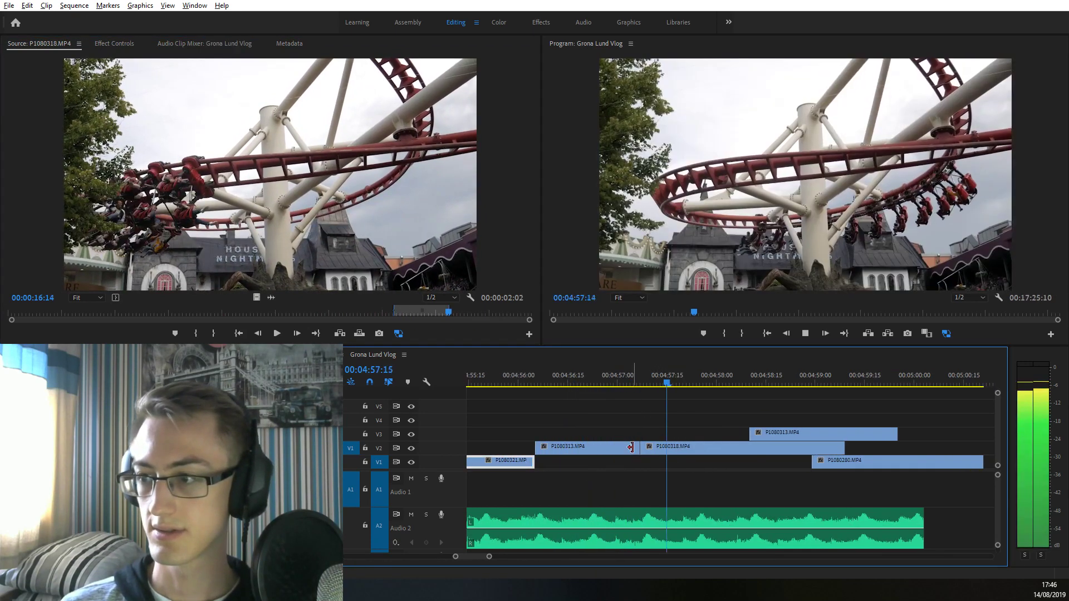
{"action": "left_click_drag", "start_coordinate": [765, 387], "coordinate": [499, 426]}
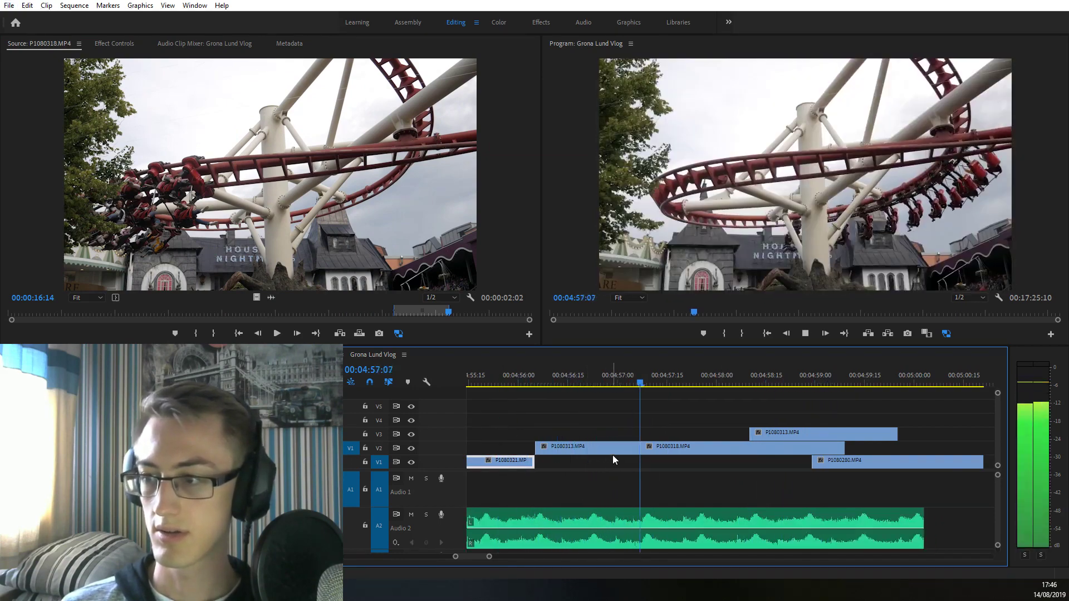
{"action": "key", "text": "minus"}
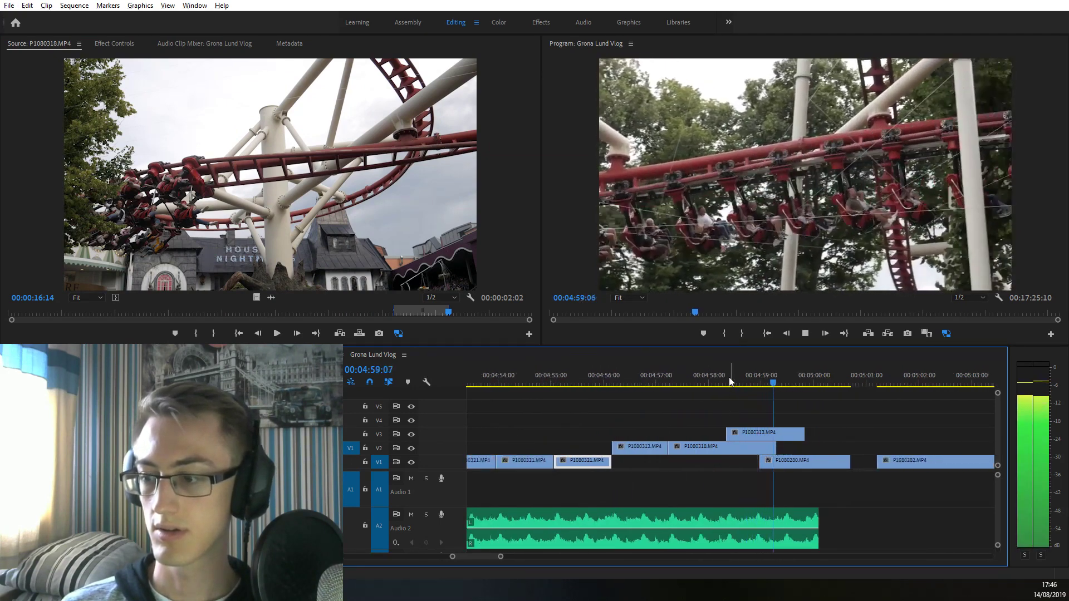
{"action": "left_click_drag", "start_coordinate": [724, 381], "coordinate": [699, 393]}
{"action": "left_click_drag", "start_coordinate": [673, 454], "coordinate": [715, 453]}
{"action": "key", "text": "space"}
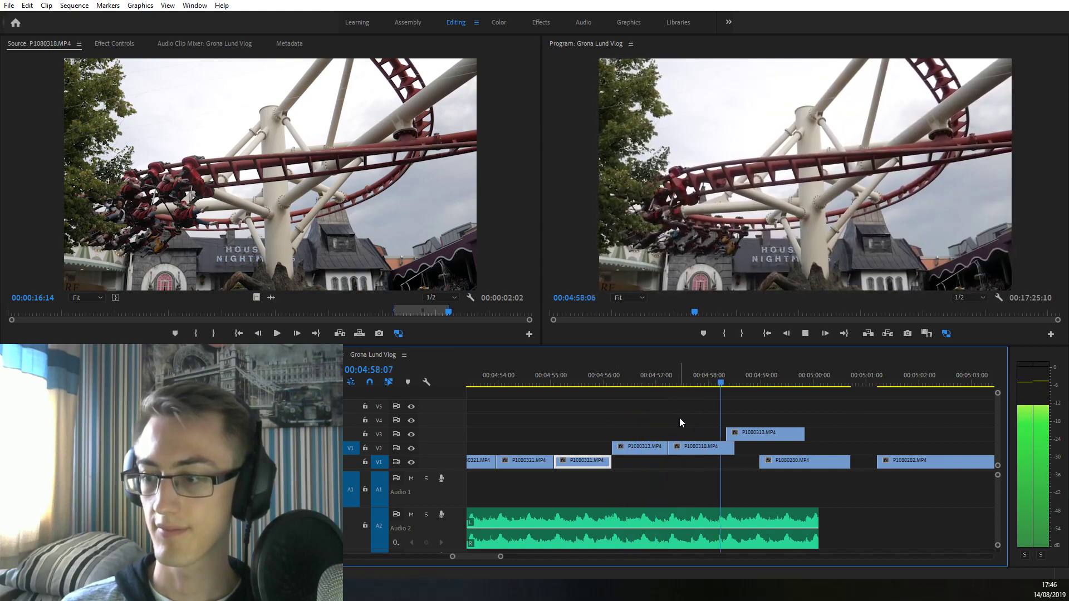
Play the P1080313.MP4 clip on V3 and move P1080280.MP4 from V1 to V3 at 00:04:59:13, over the end of that clip
{"action": "left_click", "coordinate": [722, 383]}
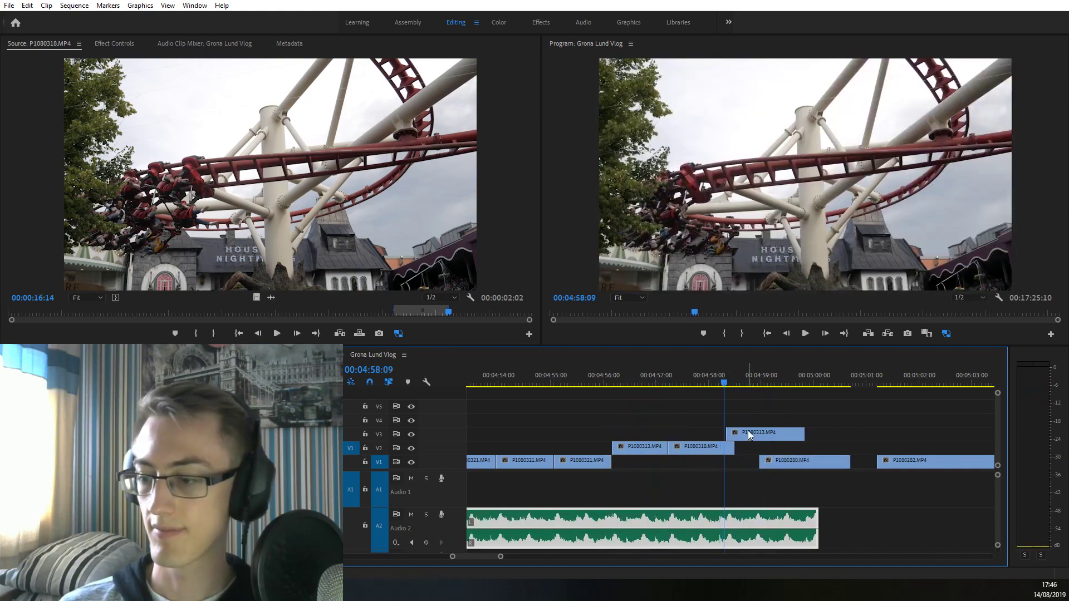
{"action": "key", "text": "Right"}
{"action": "key", "text": "Right"}
{"action": "key", "text": "Right"}
{"action": "left_click", "coordinate": [744, 432]}
{"action": "key", "text": "space"}
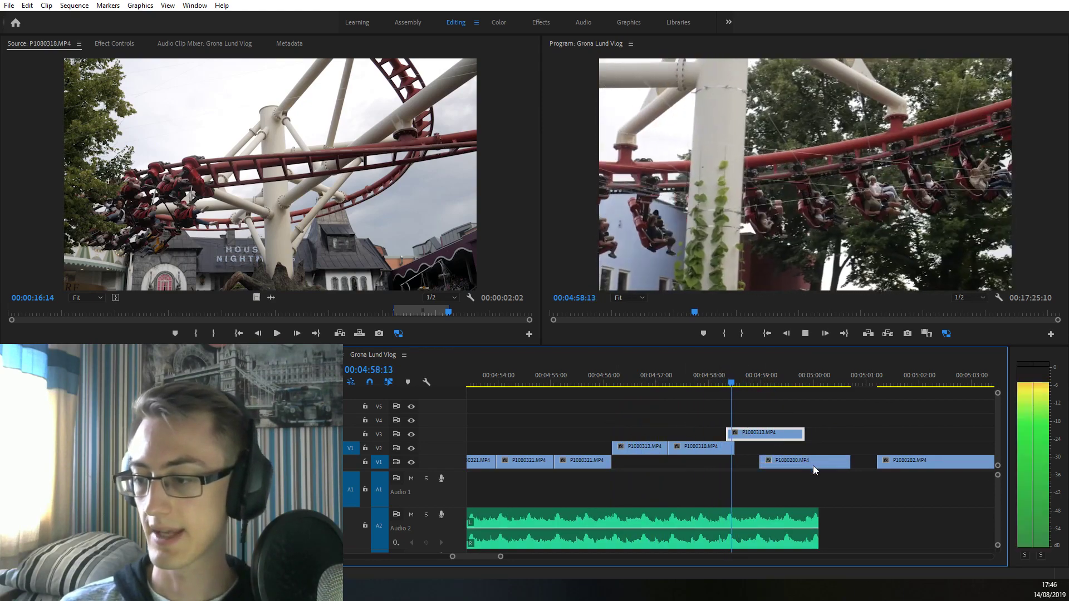
{"action": "key", "text": "space"}
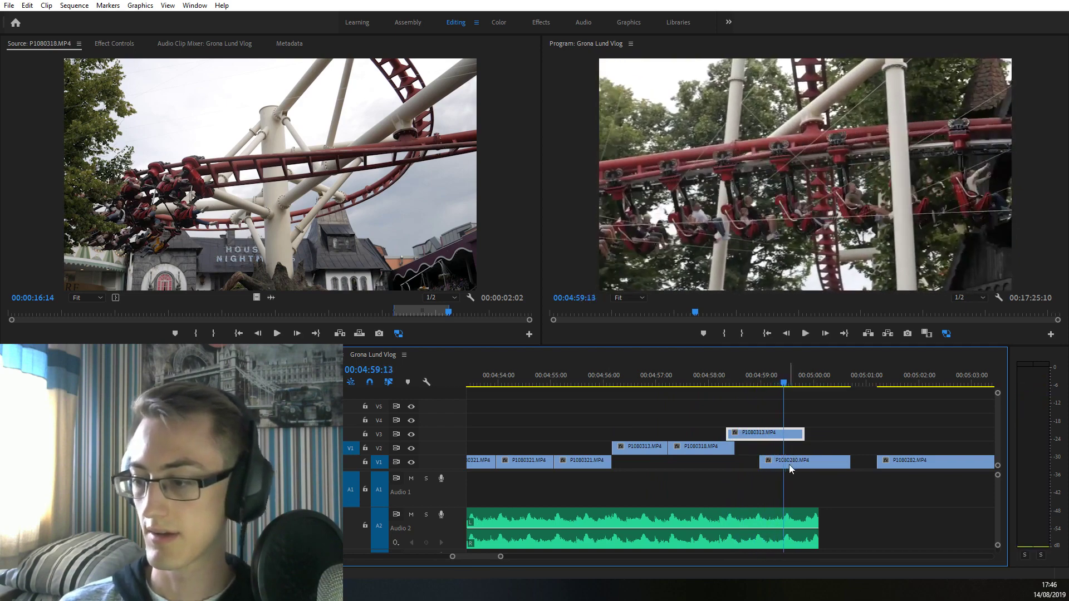
{"action": "left_click_drag", "start_coordinate": [792, 461], "coordinate": [817, 433]}
Play the join into P1080280.MP4 and extend the music on A2 past the end of the P1080282.MP4 clip
{"action": "left_click", "coordinate": [751, 381]}
{"action": "key", "text": "space"}
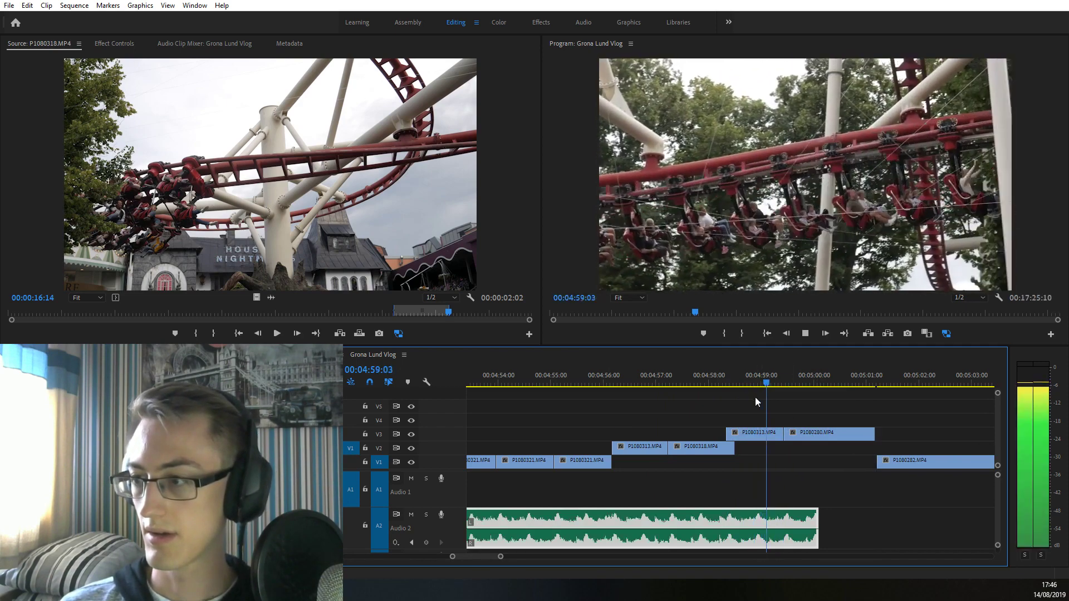
{"action": "scroll", "coordinate": [705, 422], "scroll_direction": "down", "scroll_amount": 3}
{"action": "scroll", "coordinate": [811, 466], "scroll_direction": "up", "scroll_amount": 4}
{"action": "key", "text": "space"}
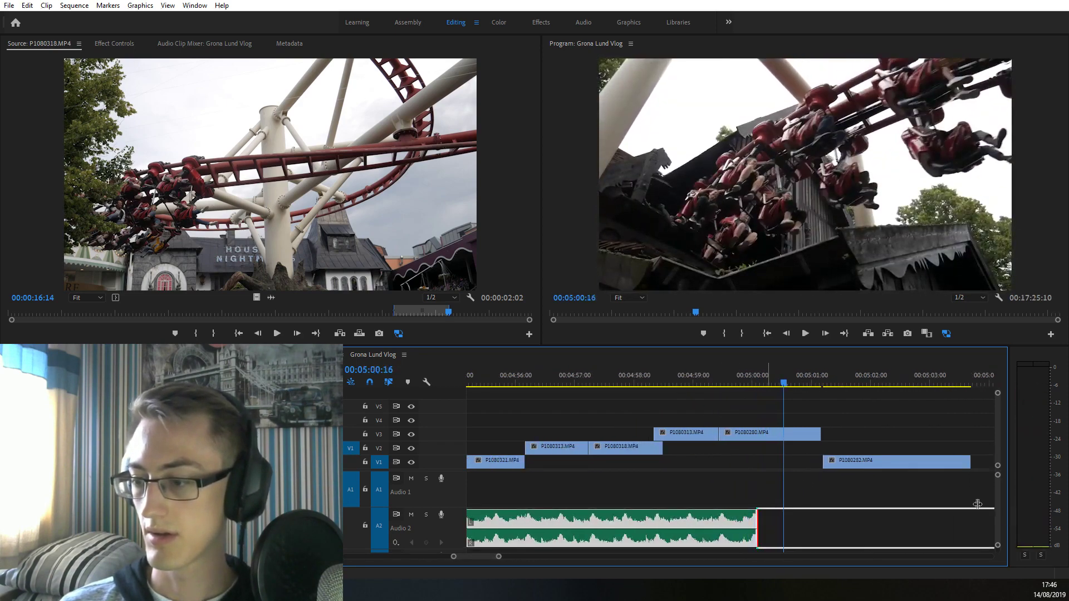
Move P1080313.MP4 from V3 to V4 and trim its start to about 00:04:58:11, ending where P1080280.MP4 begins
{"action": "left_click_drag", "start_coordinate": [697, 433], "coordinate": [653, 419]}
{"action": "left_click", "coordinate": [637, 377]}
{"action": "key", "text": "space"}
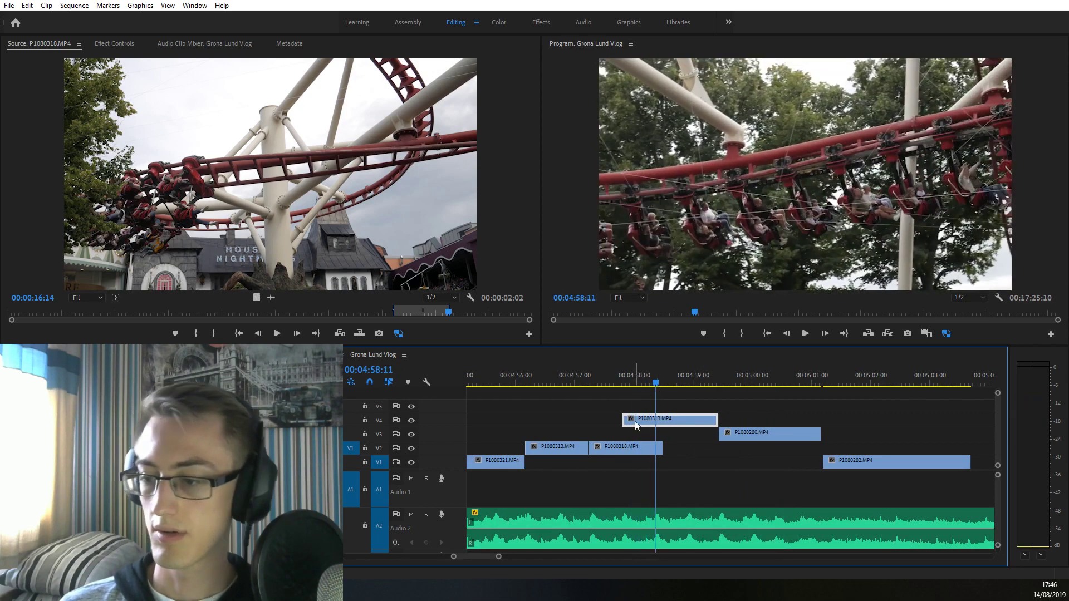
{"action": "left_click_drag", "start_coordinate": [624, 420], "coordinate": [656, 421]}
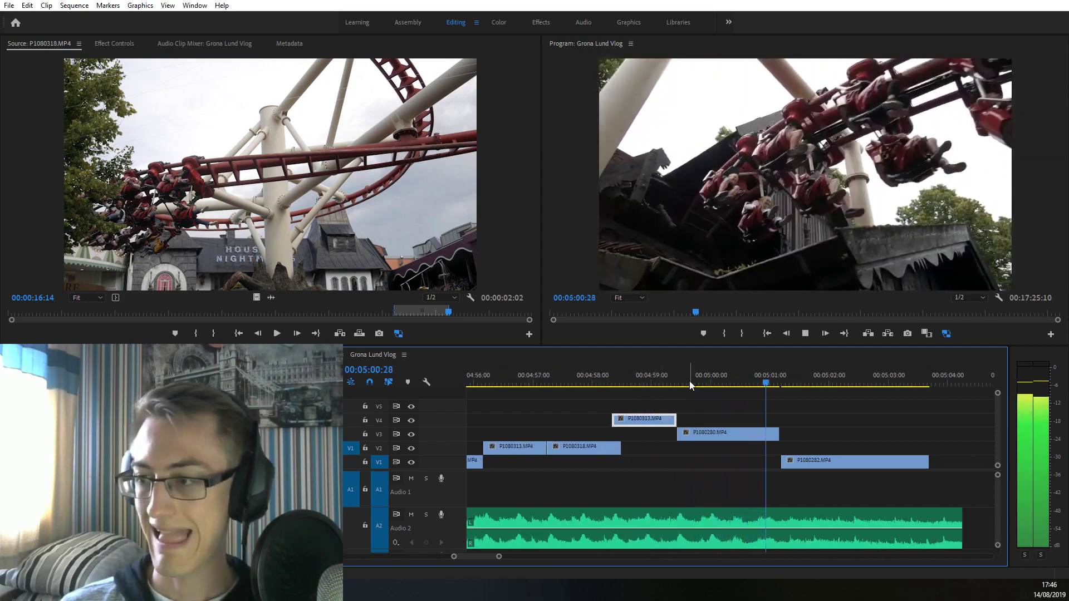
Replay P1080280.MP4 on V3 and lengthen its end so it overlaps the start of P1080282.MP4
{"action": "left_click", "coordinate": [668, 381]}
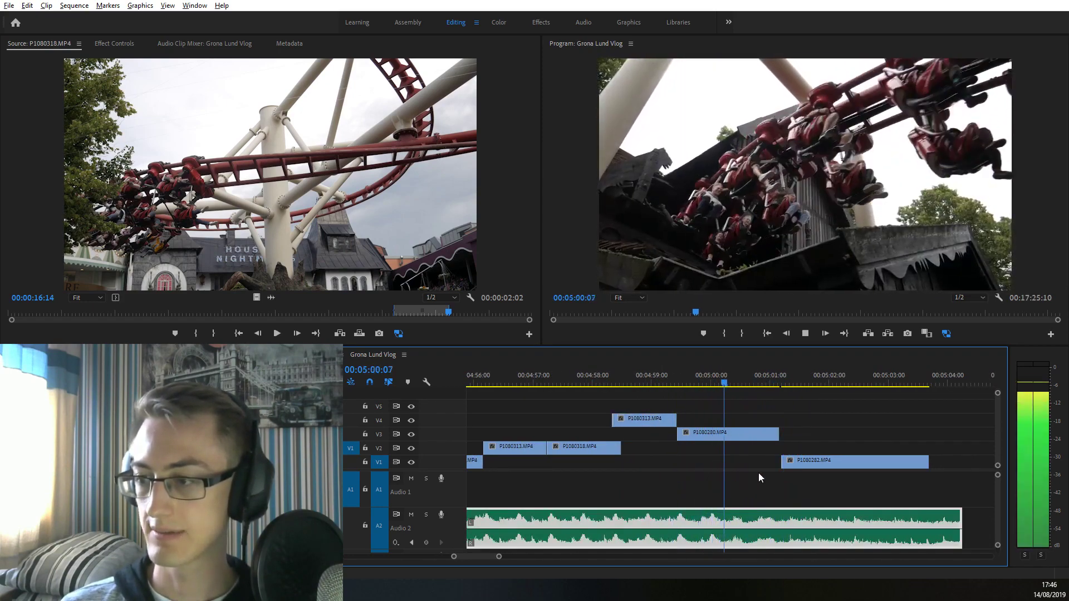
{"action": "left_click_drag", "start_coordinate": [779, 434], "coordinate": [807, 434]}
{"action": "left_click", "coordinate": [721, 383]}
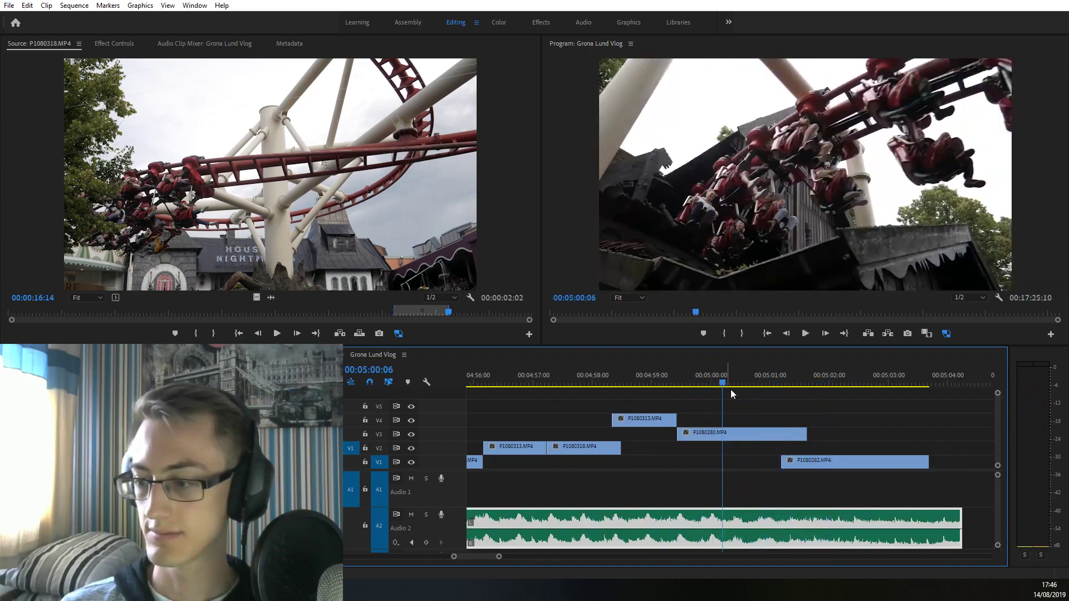
Extend the music on A2 to about 00:05:09 and check the playback around 00:05:01:09
{"action": "scroll", "coordinate": [741, 510], "scroll_direction": "down", "scroll_amount": 3}
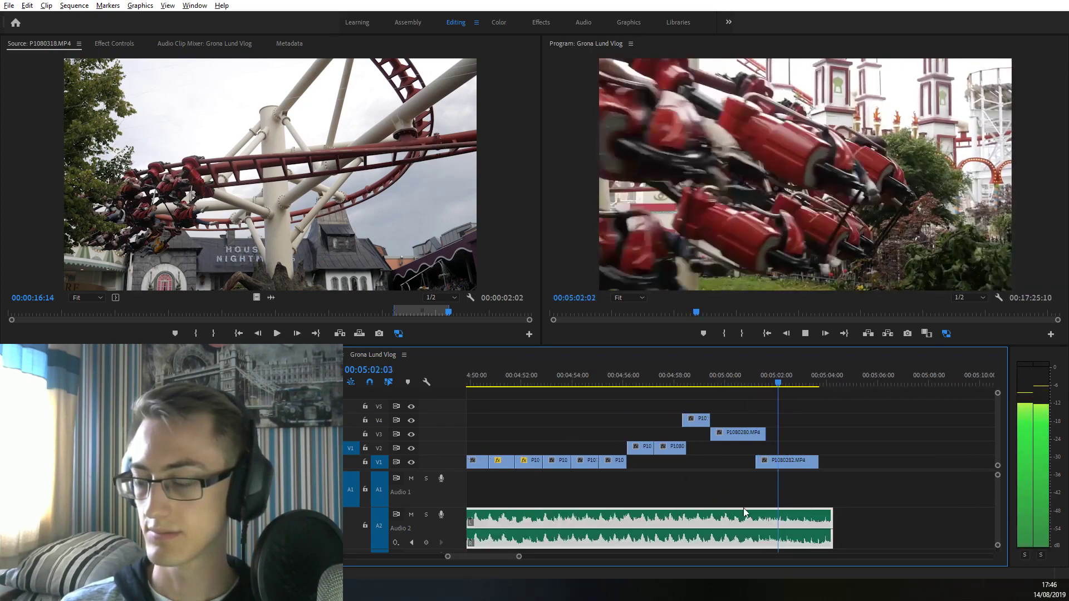
{"action": "left_click_drag", "start_coordinate": [833, 519], "coordinate": [965, 513]}
{"action": "left_click", "coordinate": [759, 372]}
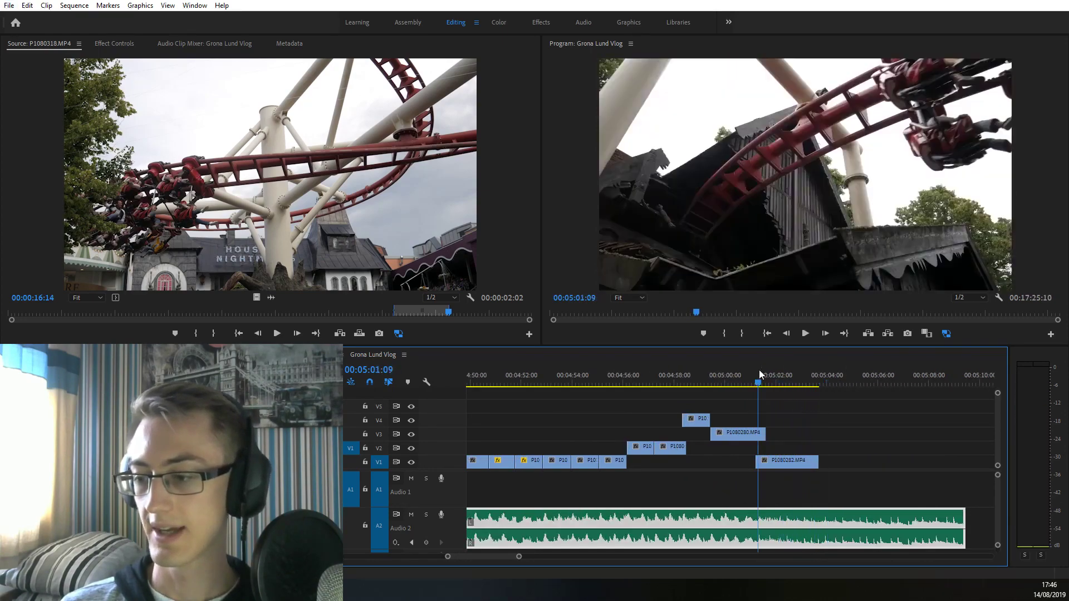
{"action": "key", "text": "space"}
{"action": "key", "text": "alt"}
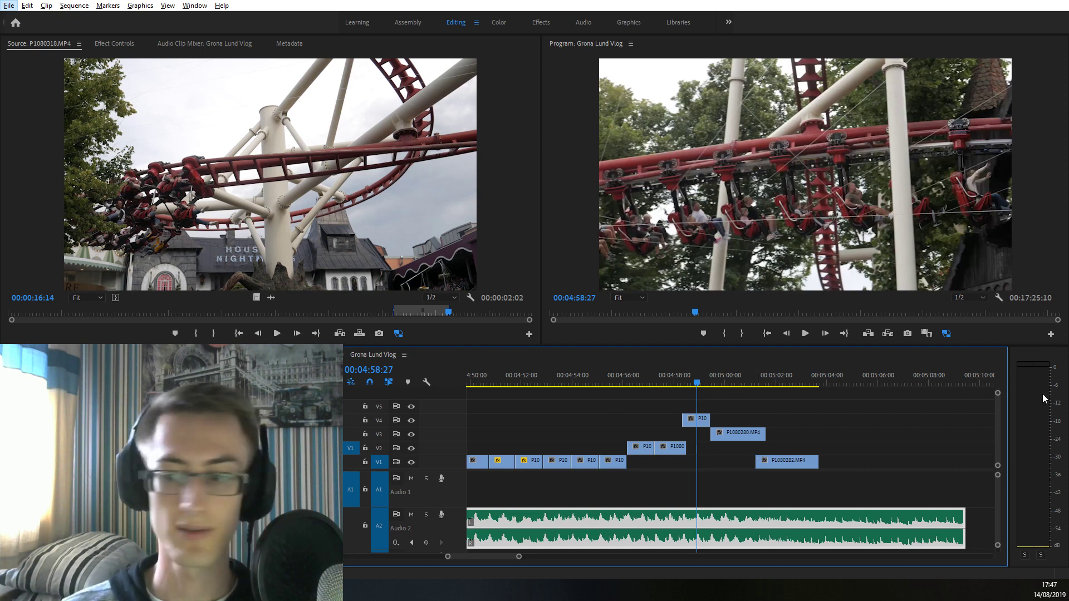
Replay the latest cuts and delete the P1080313.MP4 clip on V4 directly ahead of P1080280.MP4
{"action": "scroll", "coordinate": [676, 480], "scroll_direction": "down", "scroll_amount": 5}
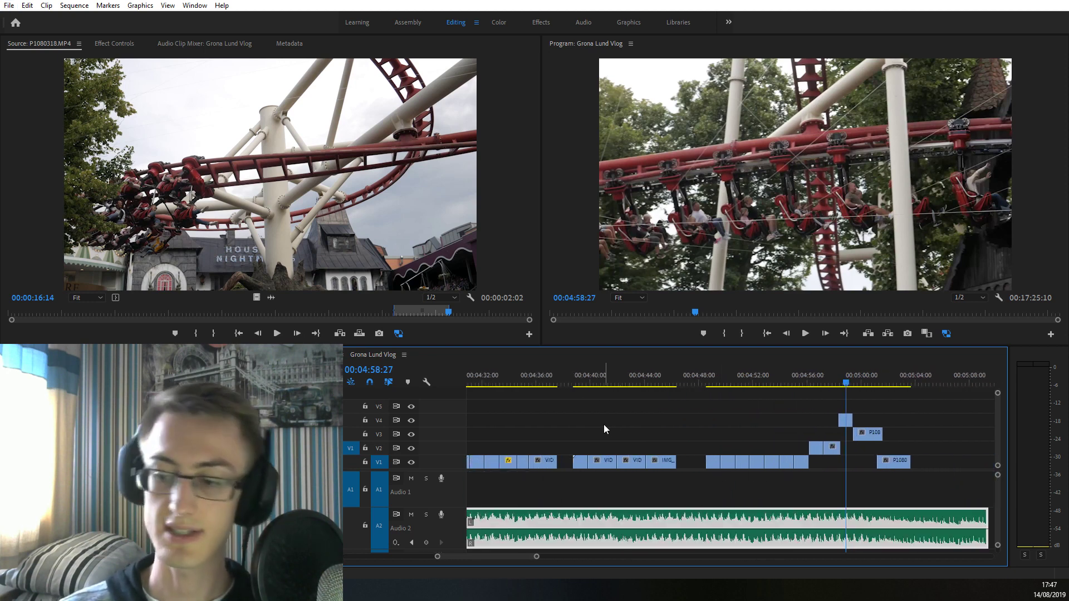
{"action": "scroll", "coordinate": [604, 425], "scroll_direction": "up", "scroll_amount": 4}
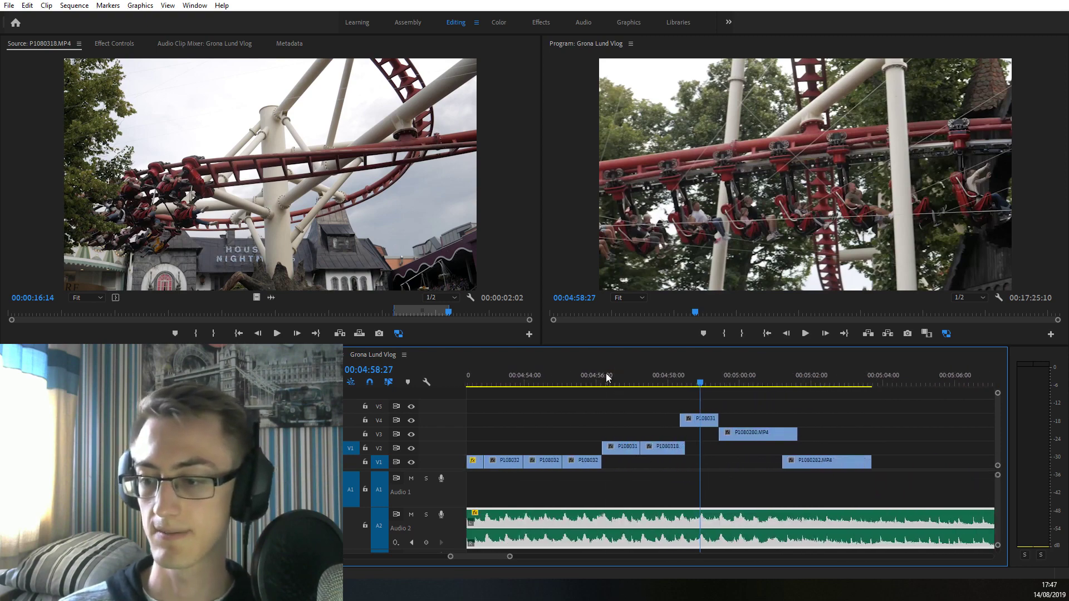
{"action": "left_click", "coordinate": [590, 384]}
{"action": "key", "text": "space"}
{"action": "scroll", "coordinate": [593, 402], "scroll_direction": "up", "scroll_amount": 2}
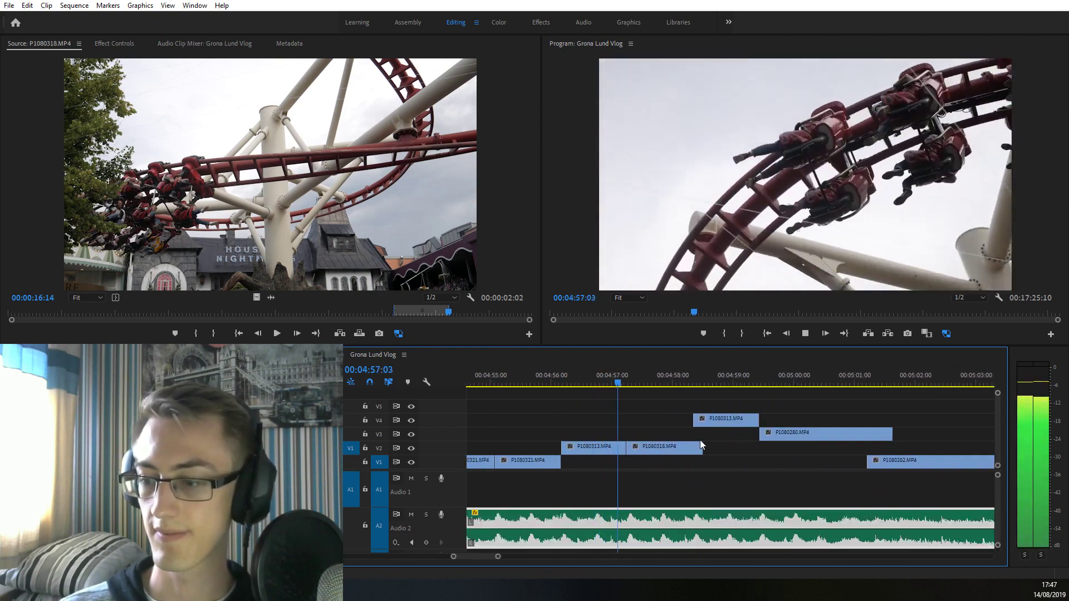
{"action": "scroll", "coordinate": [703, 446], "scroll_direction": "up", "scroll_amount": 1}
{"action": "left_click", "coordinate": [726, 384]}
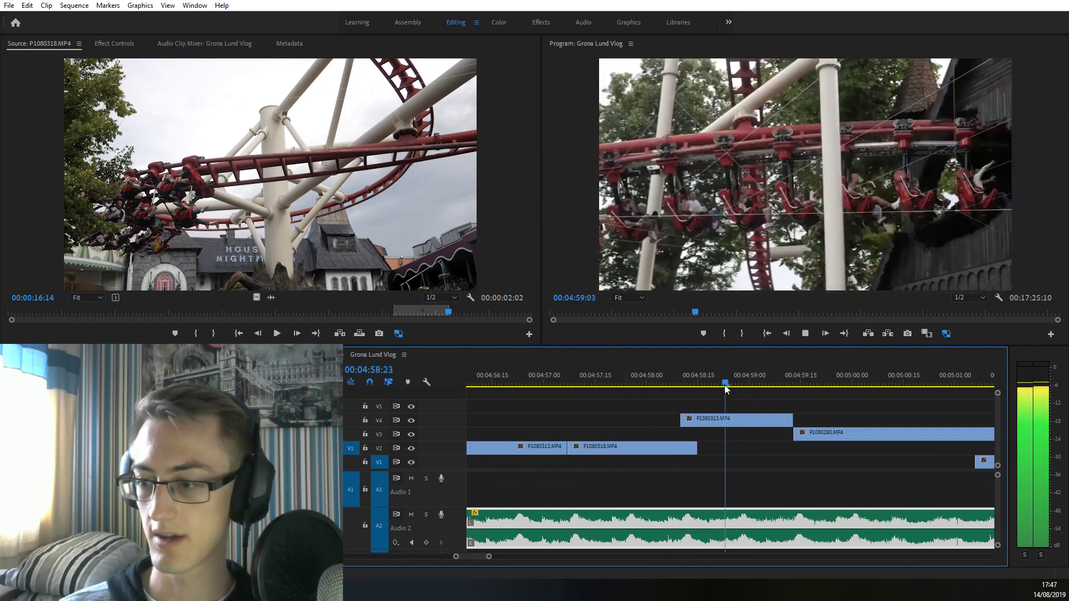
{"action": "left_click_drag", "start_coordinate": [725, 388], "coordinate": [531, 376]}
{"action": "key", "text": "Delete"}
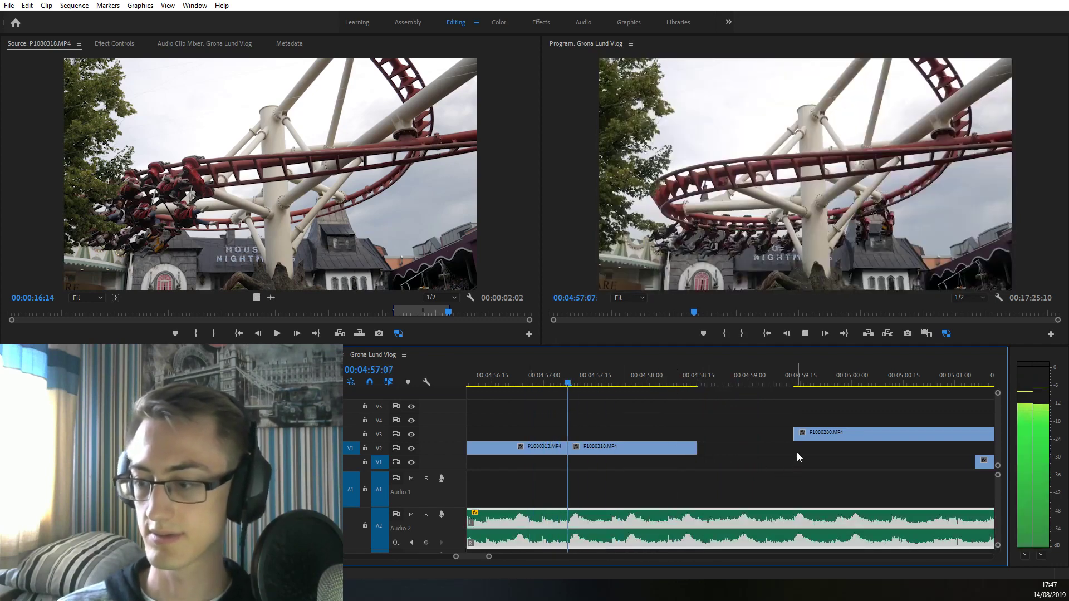
{"action": "key", "text": "space"}
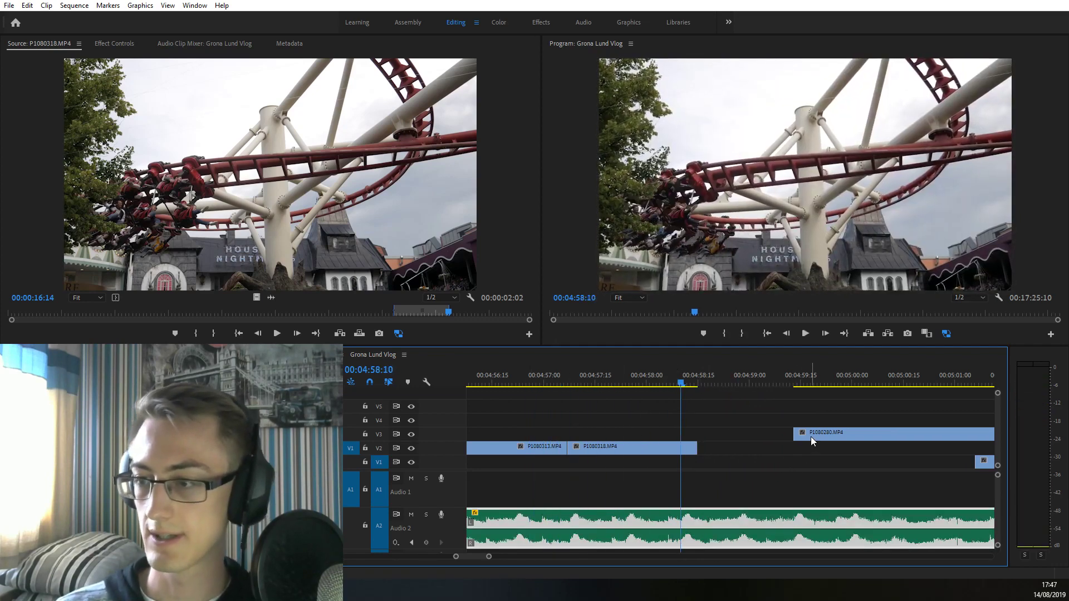
Move P1080280.MP4 to start at 00:04:58:10 on V2, directly after P1080318.MP4, and replay the cut
{"action": "left_click_drag", "start_coordinate": [813, 436], "coordinate": [698, 436]}
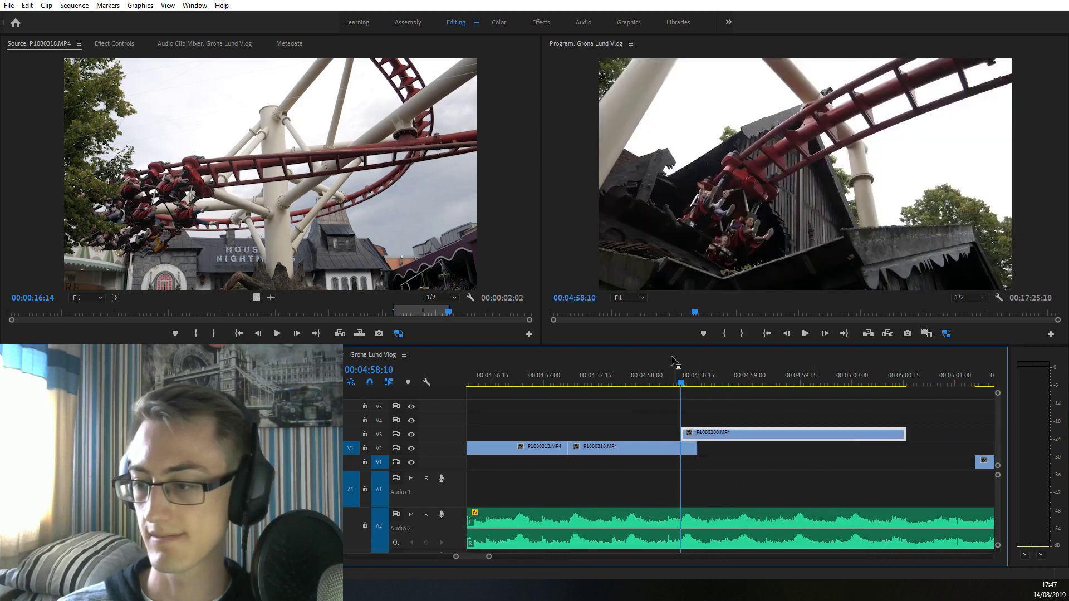
{"action": "key", "text": "alt+Down"}
{"action": "left_click", "coordinate": [638, 389]}
{"action": "key", "text": "space"}
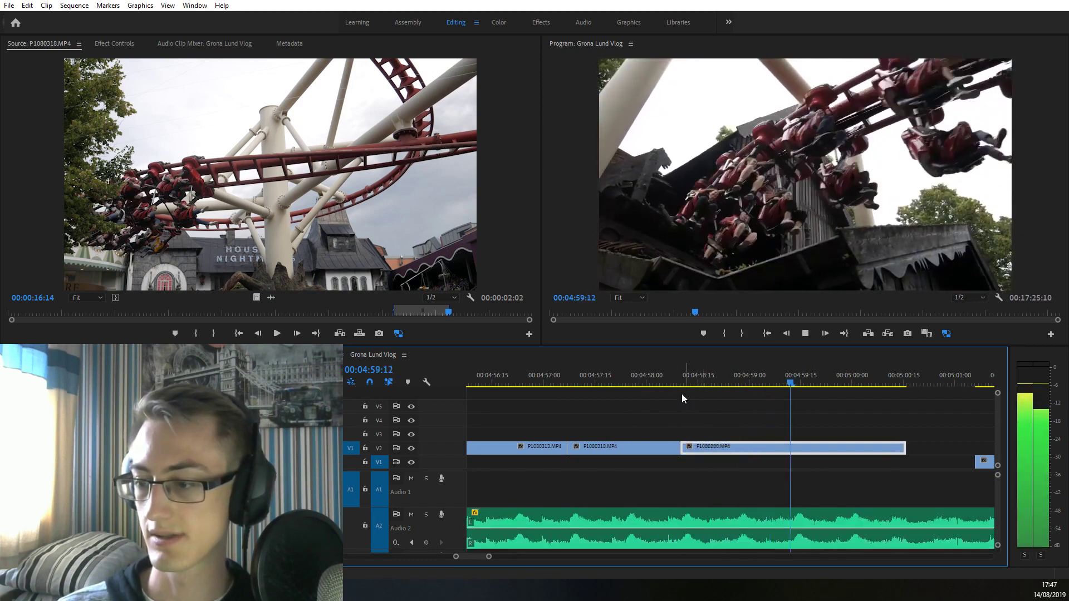
{"action": "left_click", "coordinate": [647, 383]}
{"action": "key", "text": "space"}
{"action": "left_click", "coordinate": [674, 383]}
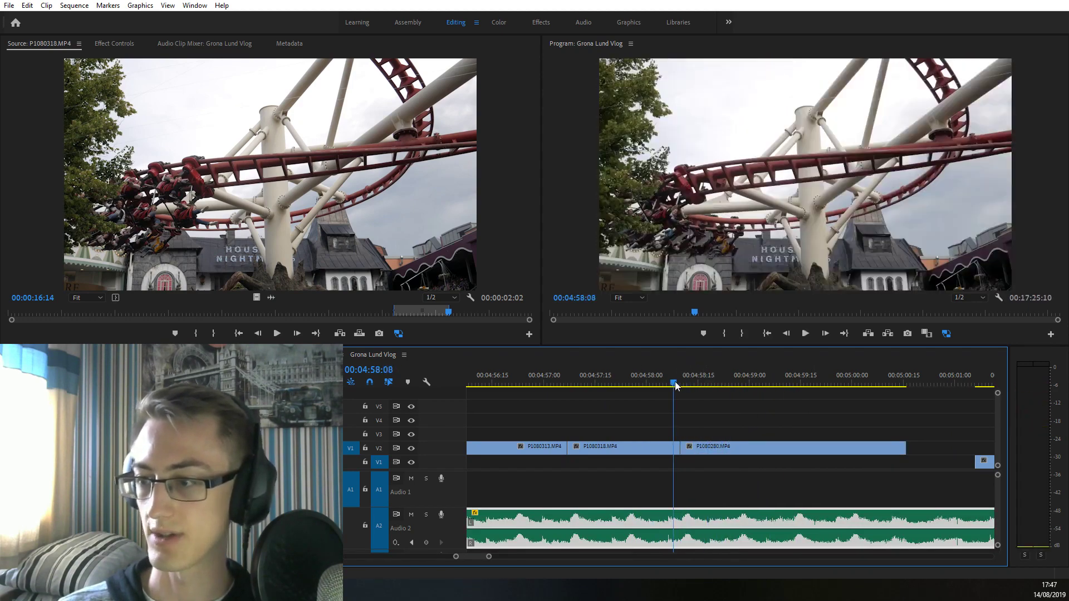
Slip the footage inside the P1080318.MP4 clip on V2 and replay it together with the preceding P1080313.MP4 clip
{"action": "left_click_drag", "start_coordinate": [675, 382], "coordinate": [574, 383]}
{"action": "left_click", "coordinate": [584, 446]}
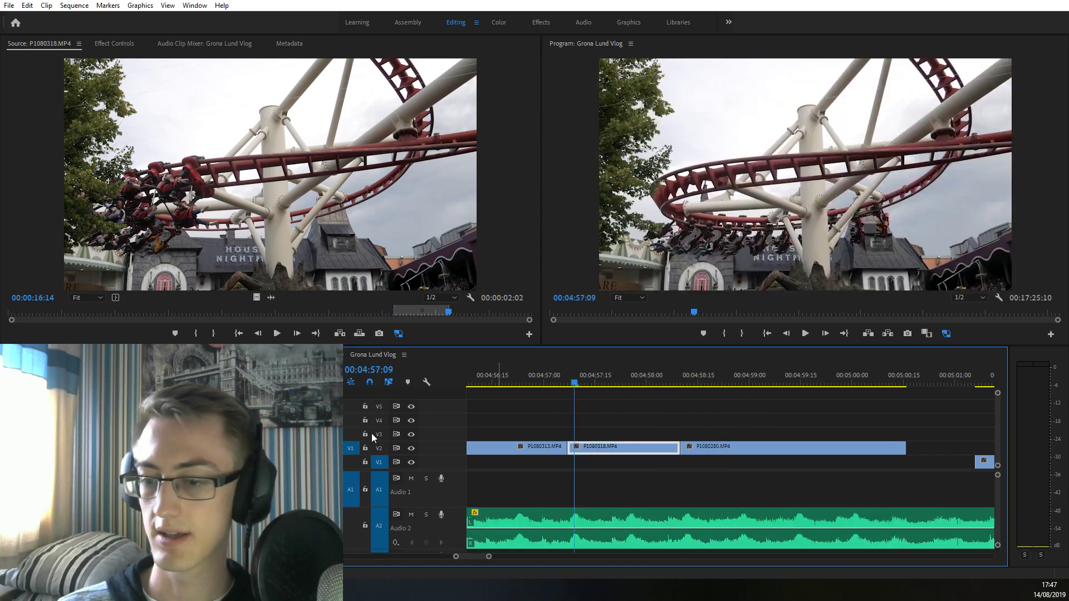
{"action": "left_click", "coordinate": [337, 392]}
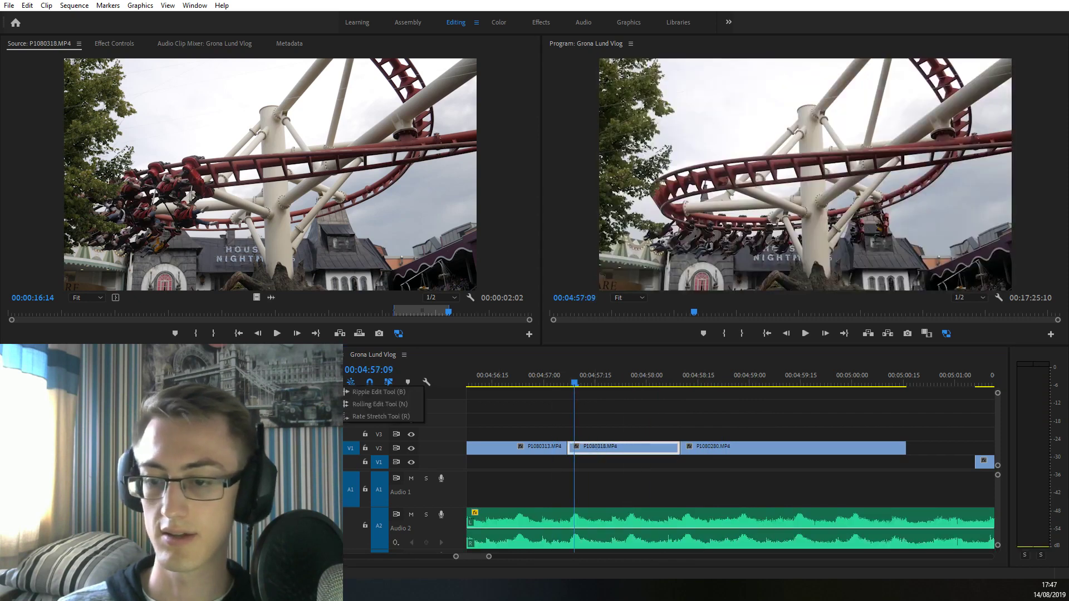
{"action": "left_click", "coordinate": [357, 404]}
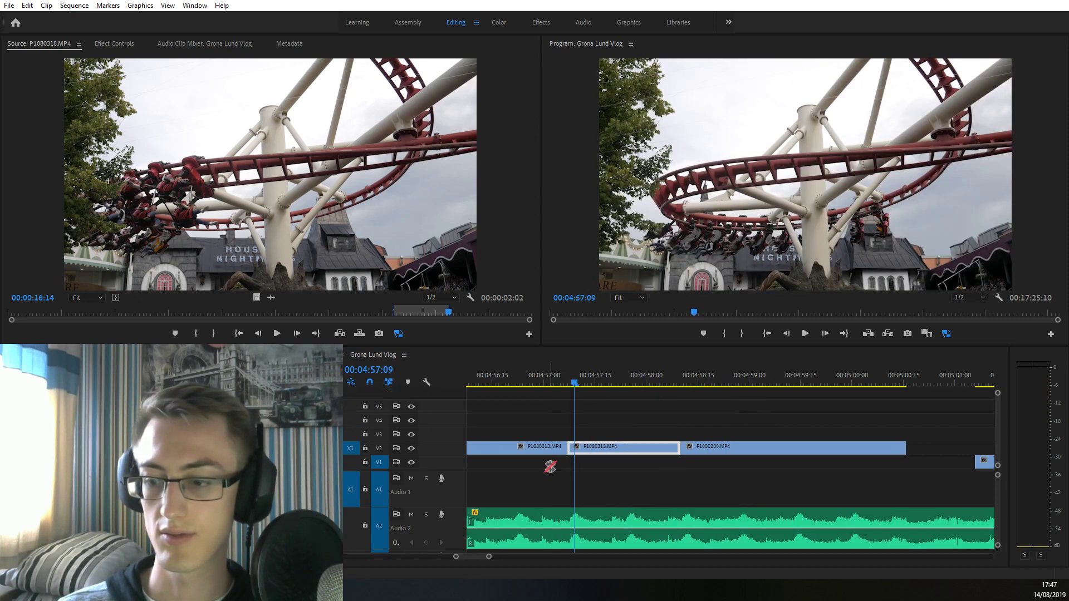
{"action": "left_click", "coordinate": [626, 448]}
{"action": "left_click", "coordinate": [338, 377]}
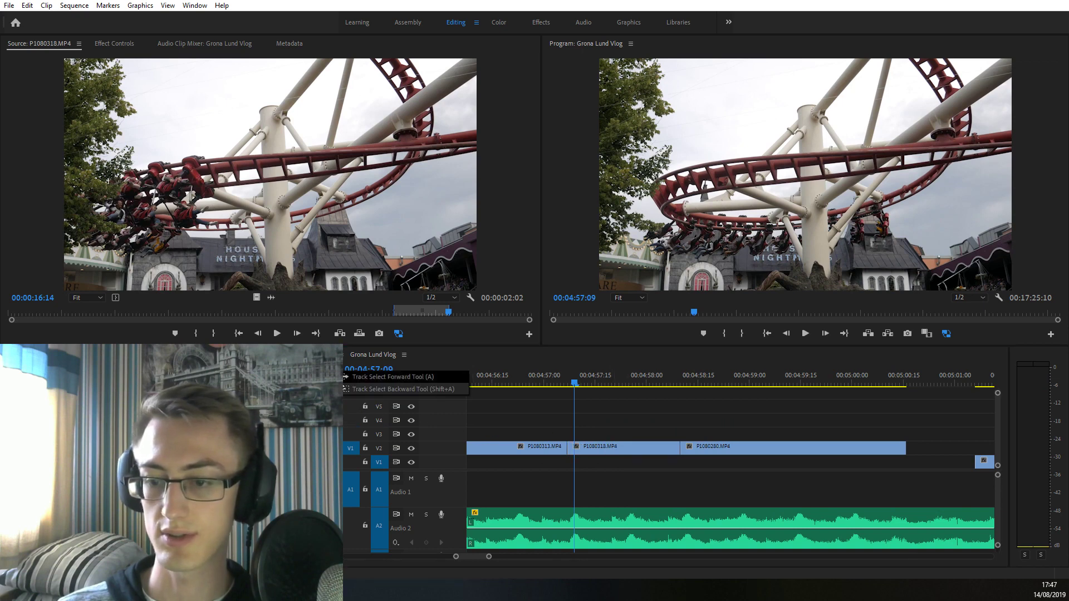
{"action": "left_click", "coordinate": [357, 377]}
{"action": "left_click", "coordinate": [337, 392]}
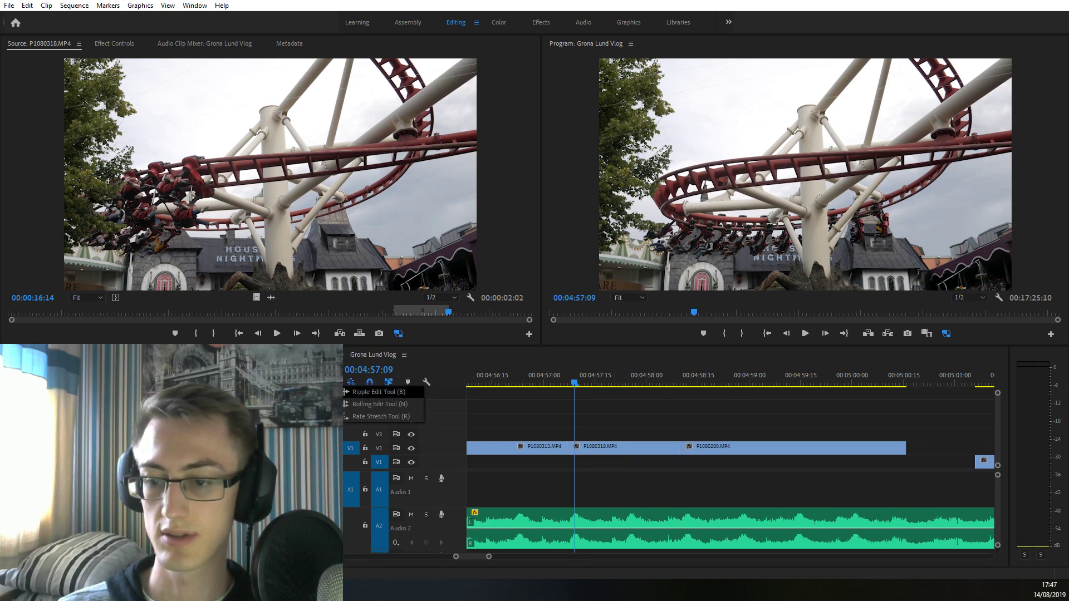
{"action": "left_click", "coordinate": [357, 392]}
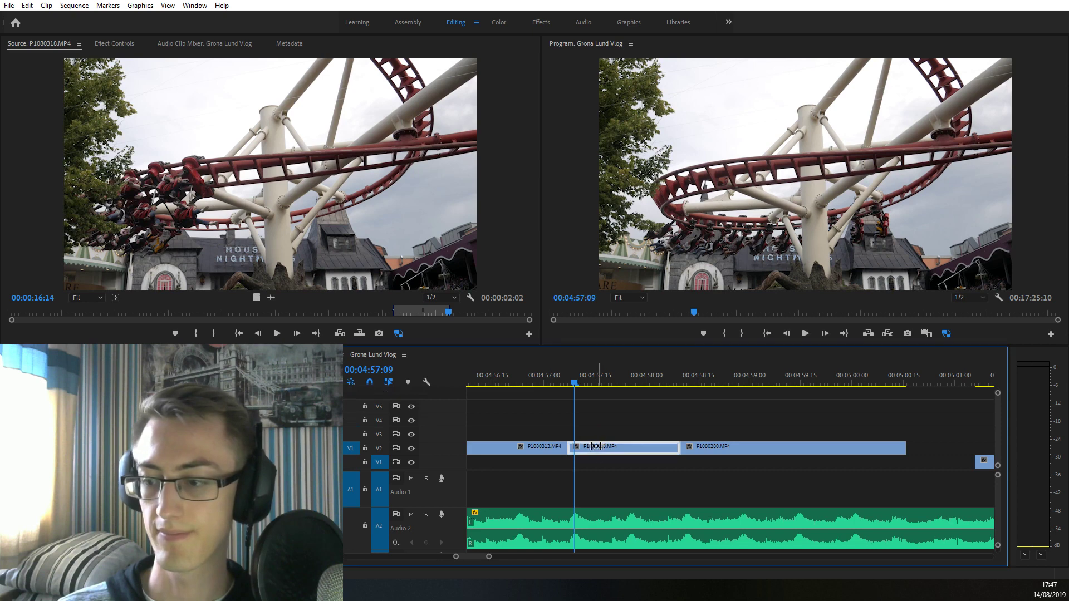
{"action": "left_click_drag", "start_coordinate": [597, 445], "coordinate": [679, 447]}
{"action": "key", "text": "space"}
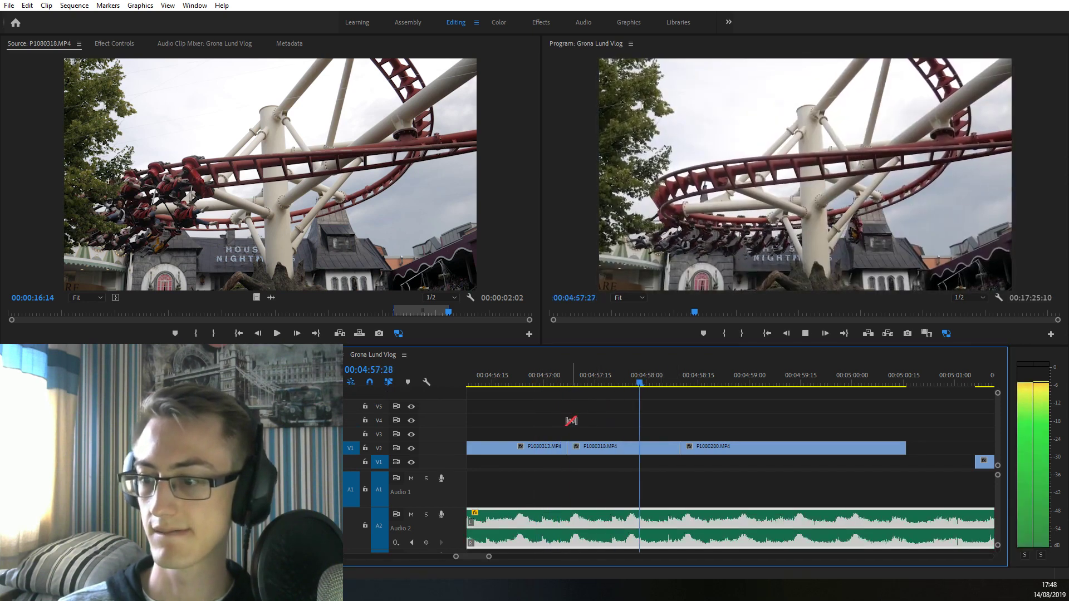
{"action": "key", "text": "Up"}
{"action": "key", "text": "Up"}
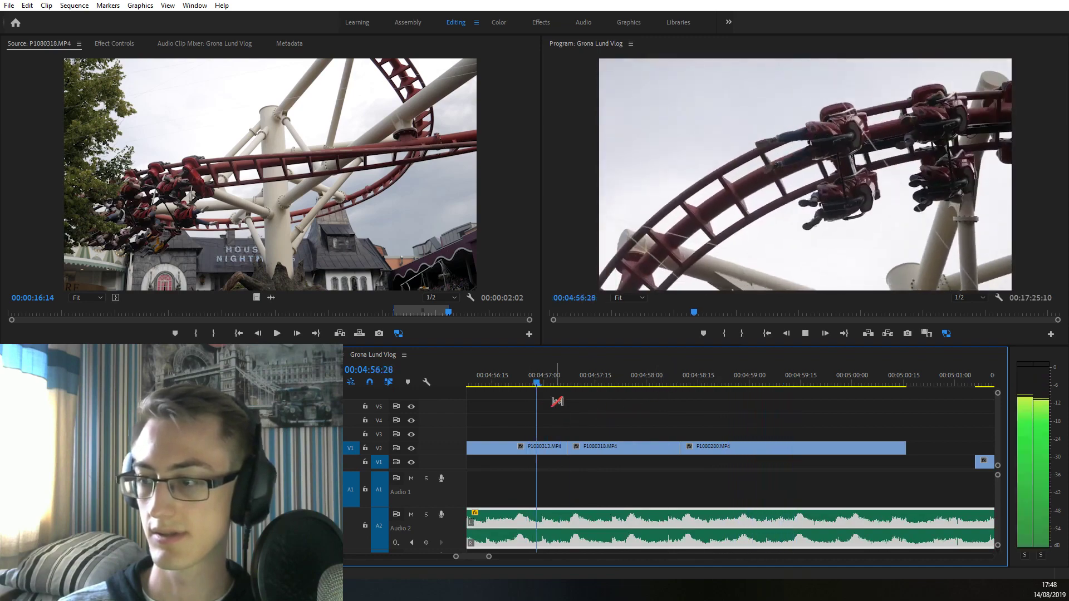
Cut P1080280.MP4 on V2 at 00:04:59:14 and delete the part after the cut
{"action": "key", "text": "minus"}
{"action": "scroll", "coordinate": [763, 440], "scroll_direction": "down", "scroll_amount": 2}
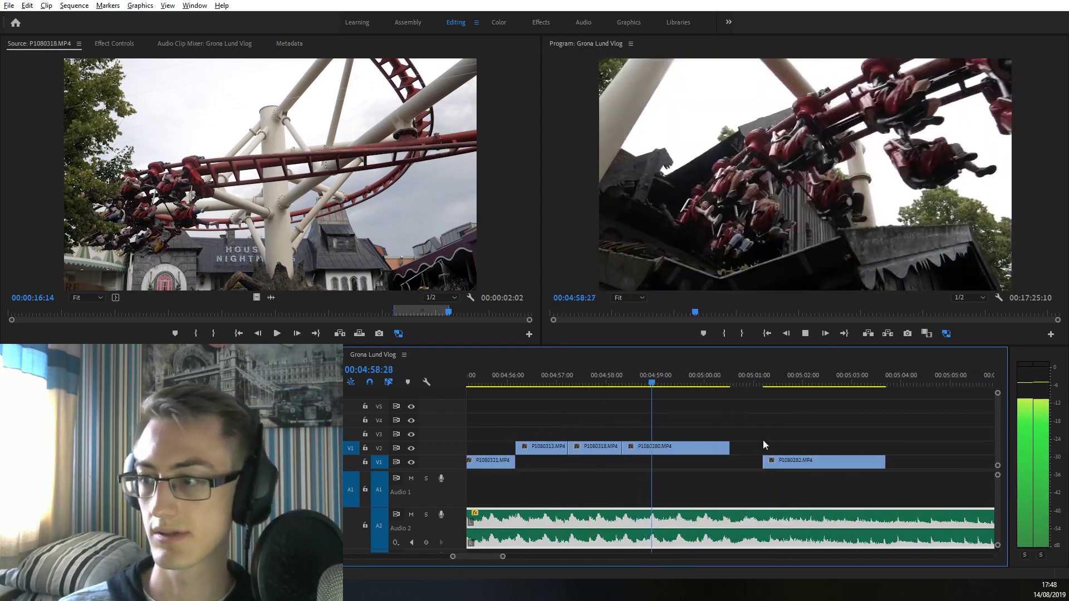
{"action": "key", "text": "space"}
{"action": "key", "text": "c"}
{"action": "left_click", "coordinate": [642, 451]}
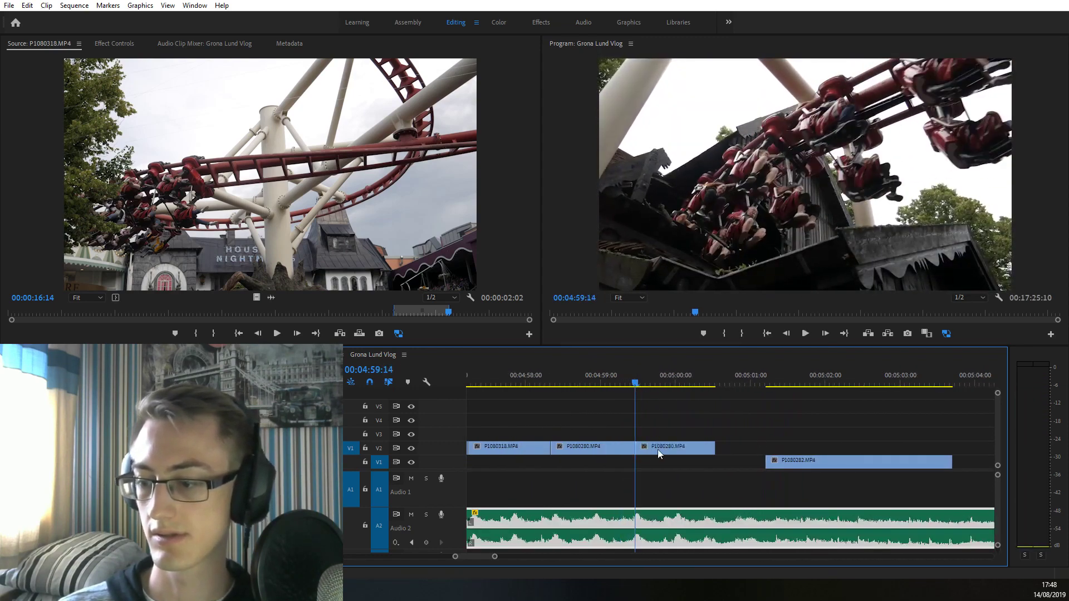
{"action": "key", "text": "v"}
{"action": "left_click", "coordinate": [668, 448]}
{"action": "key", "text": "Delete"}
Move P1080282.MP4 to V2 so it starts at 00:04:59:14, and replay the join with P1080280.MP4
{"action": "left_click_drag", "start_coordinate": [783, 461], "coordinate": [650, 453]}
{"action": "left_click", "coordinate": [617, 386]}
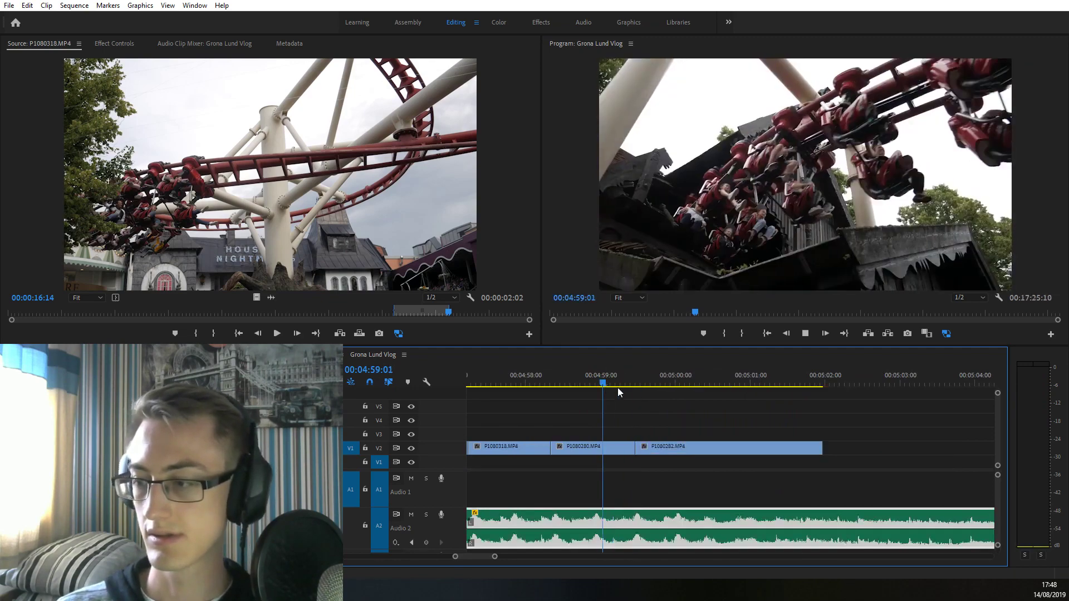
{"action": "key", "text": "space"}
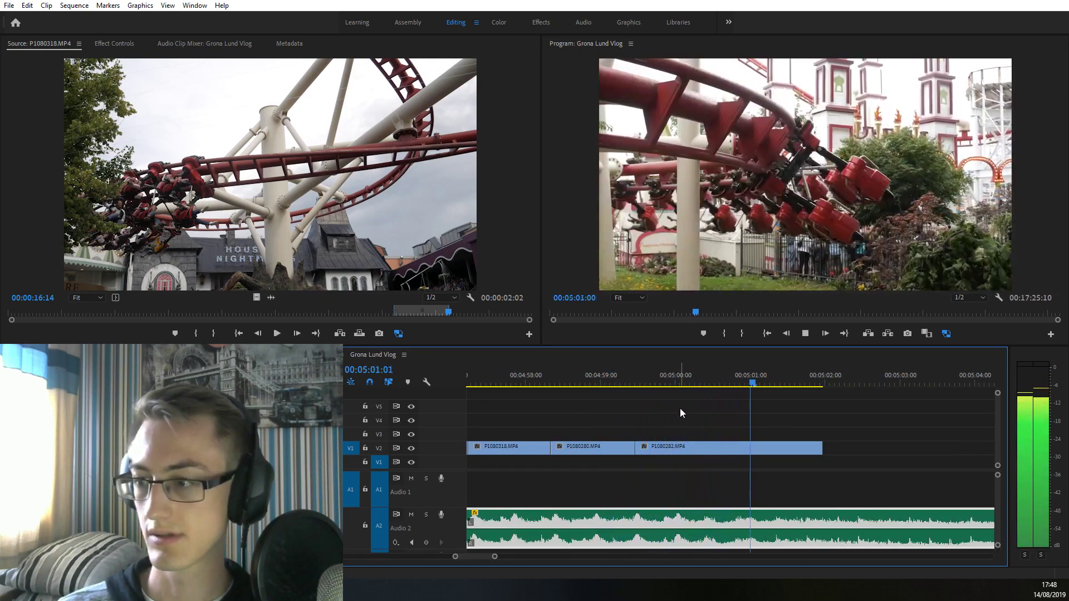
{"action": "left_click", "coordinate": [566, 383]}
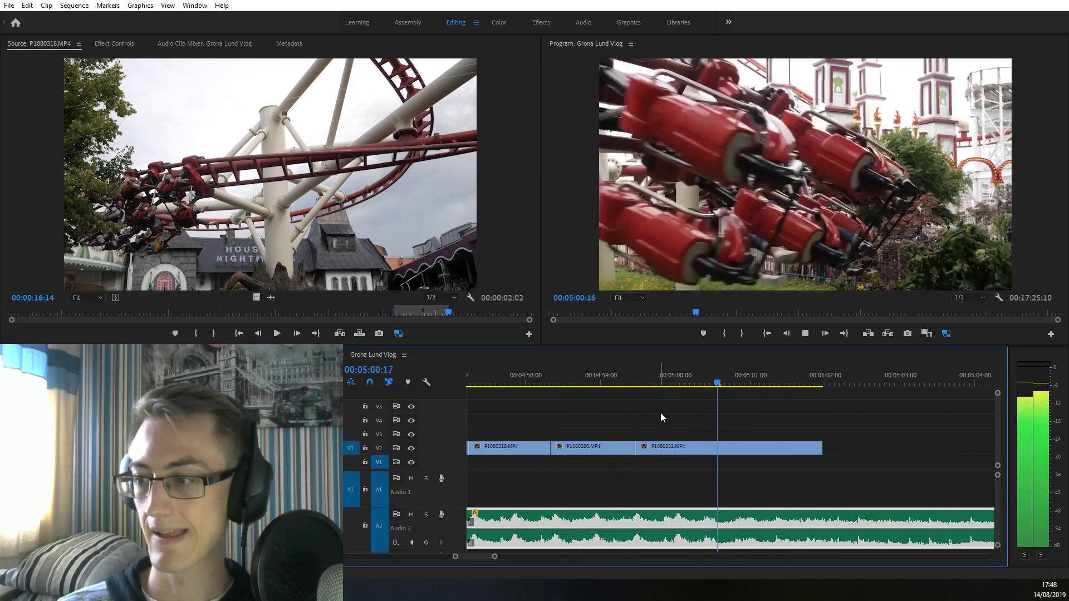
Trim the end of P1080282.MP4 to 00:05:01:18 and move P1080283.MP4 with its audio to start there
{"action": "left_click", "coordinate": [748, 381]}
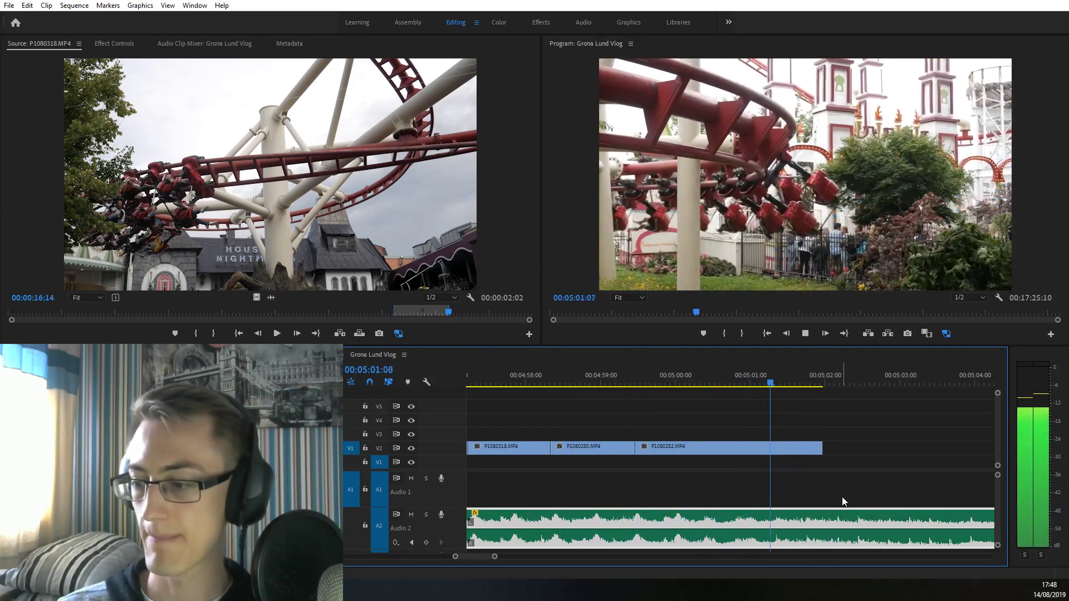
{"action": "key", "text": "space"}
{"action": "left_click_drag", "start_coordinate": [824, 446], "coordinate": [675, 462]}
{"action": "key", "text": "minus"}
{"action": "key", "text": "minus"}
{"action": "key", "text": "minus"}
{"action": "key", "text": "minus"}
{"action": "key", "text": "equal"}
{"action": "key", "text": "equal"}
{"action": "key", "text": "equal"}
{"action": "key", "text": "equal"}
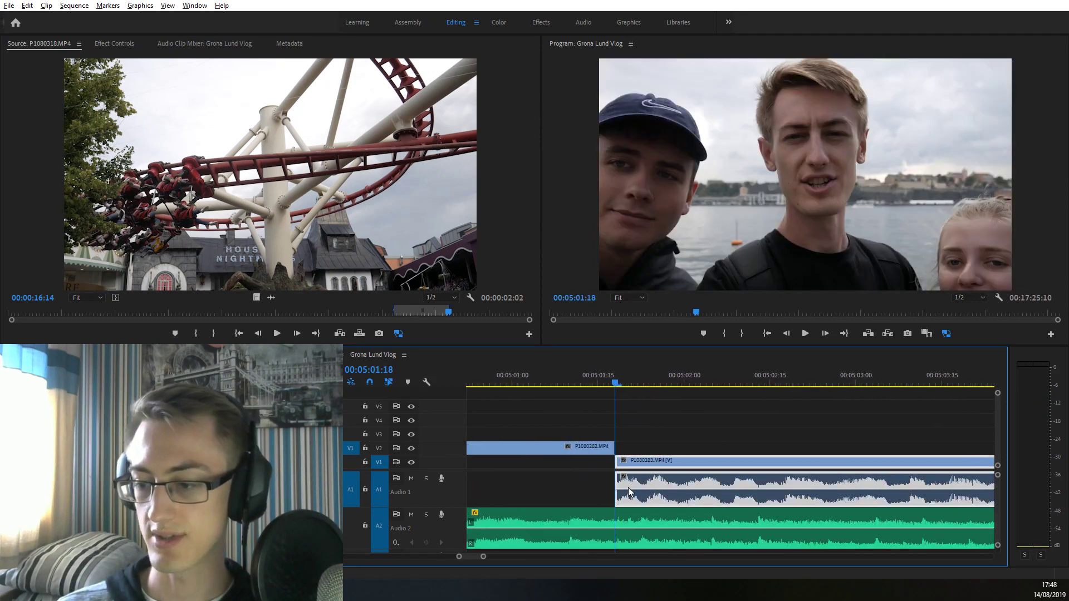
Replay the transition from P1080282.MP4 into P1080283.MP4 against the music to check its timing
{"action": "left_click", "coordinate": [519, 383]}
{"action": "key", "text": "space"}
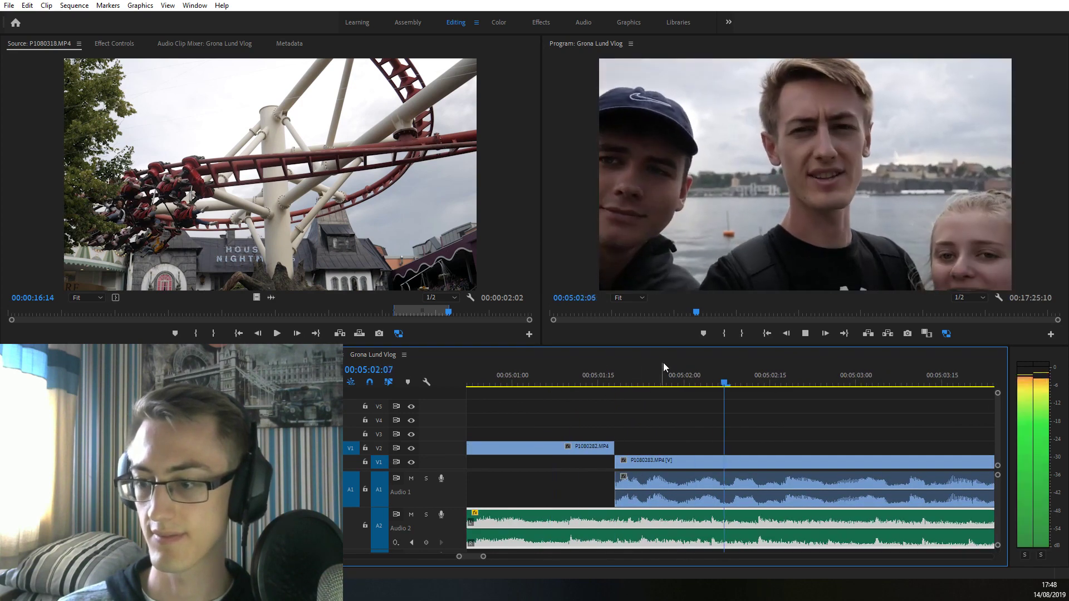
{"action": "left_click", "coordinate": [521, 384]}
{"action": "key", "text": "space"}
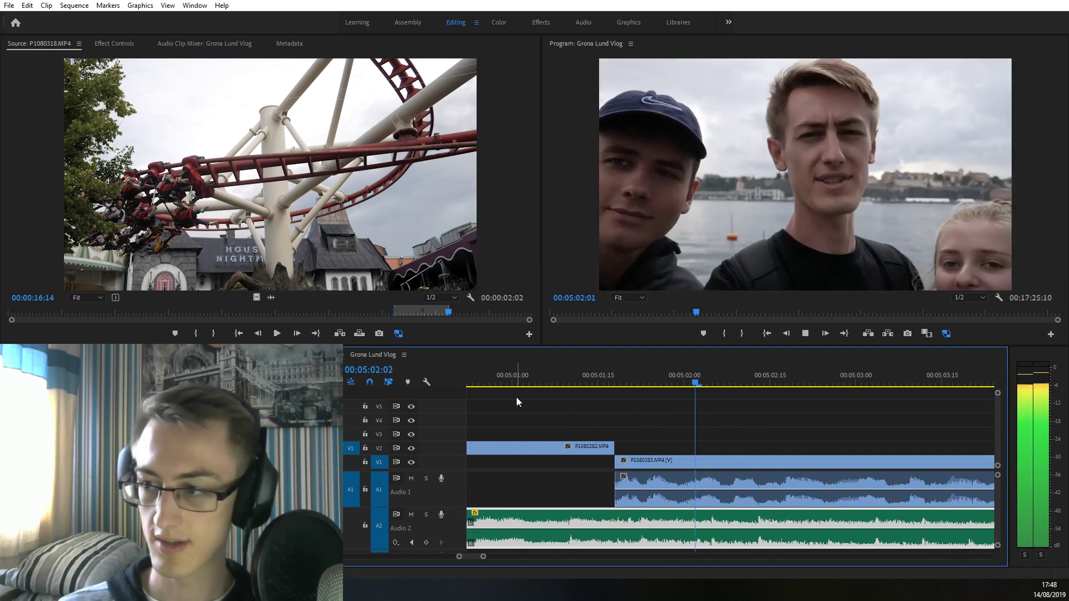
{"action": "key", "text": "minus"}
{"action": "key", "text": "minus"}
{"action": "key", "text": "minus"}
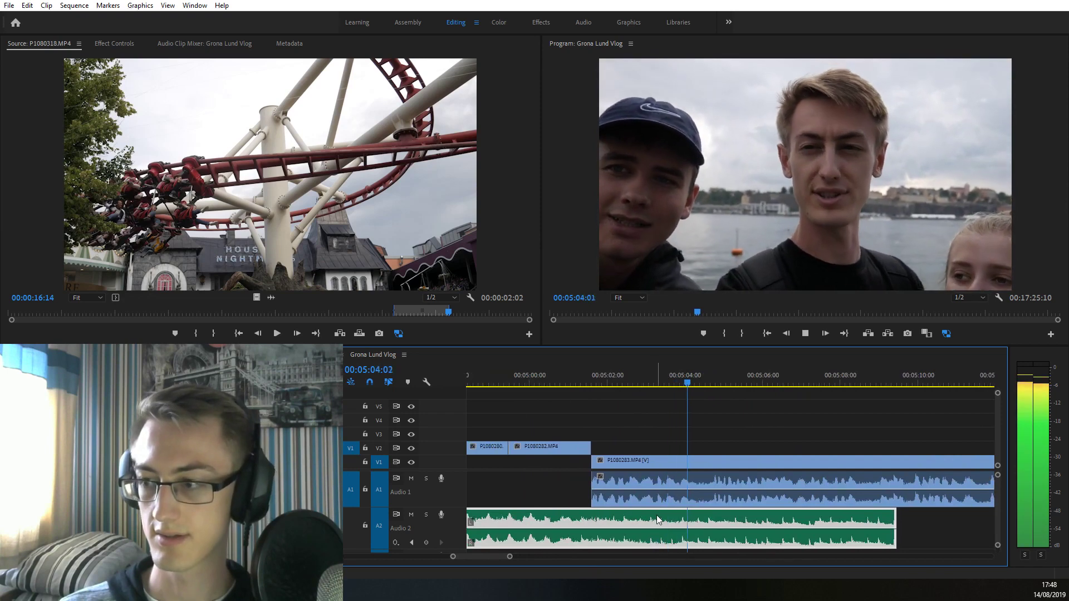
{"action": "left_click", "coordinate": [608, 381]}
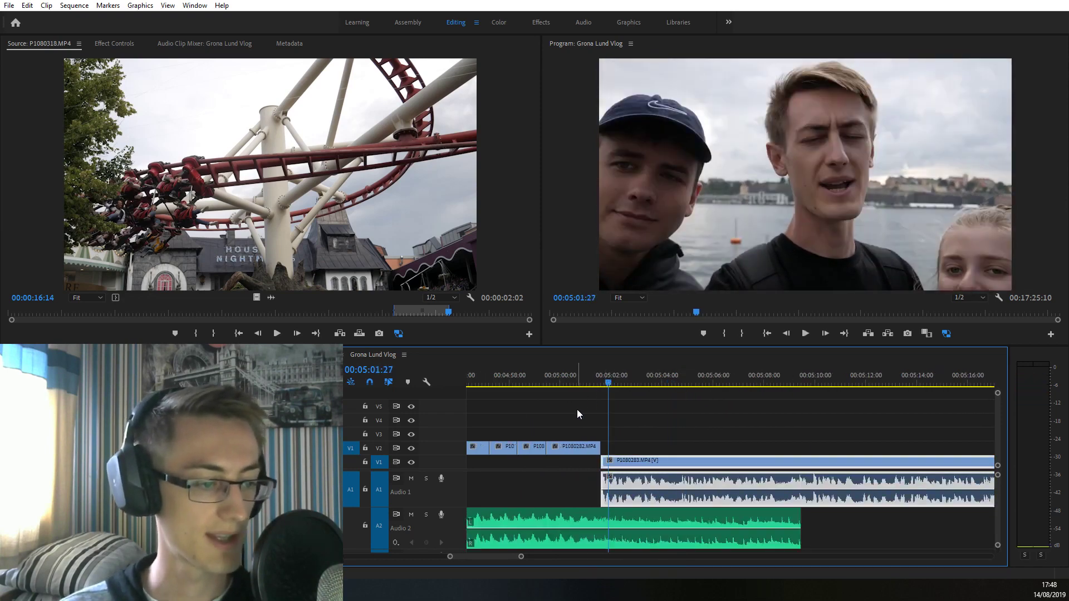
{"action": "key", "text": "equal"}
{"action": "key", "text": "equal"}
{"action": "key", "text": "equal"}
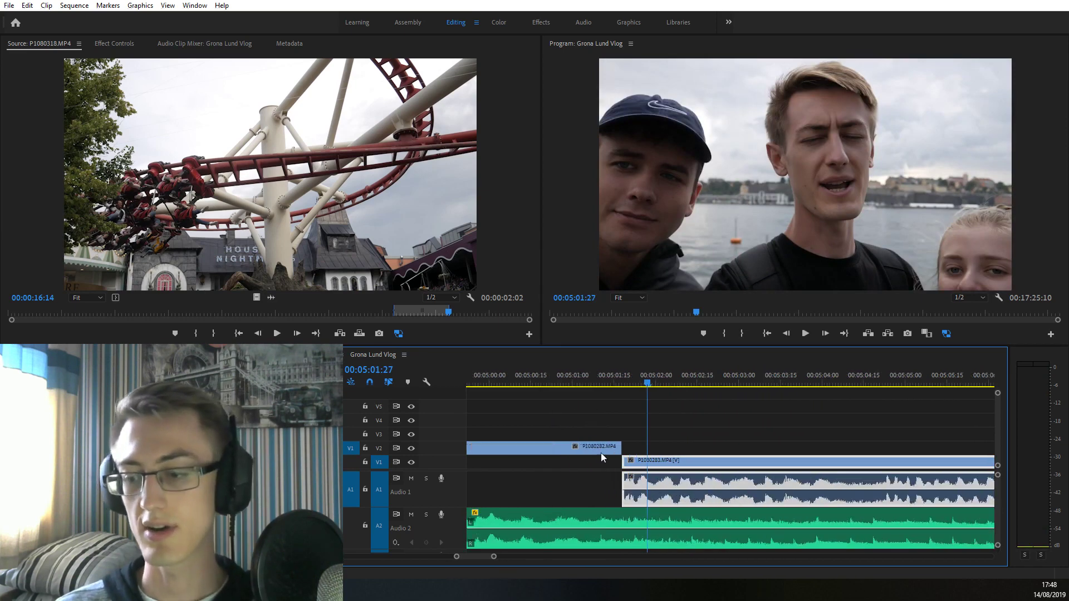
{"action": "left_click", "coordinate": [583, 384]}
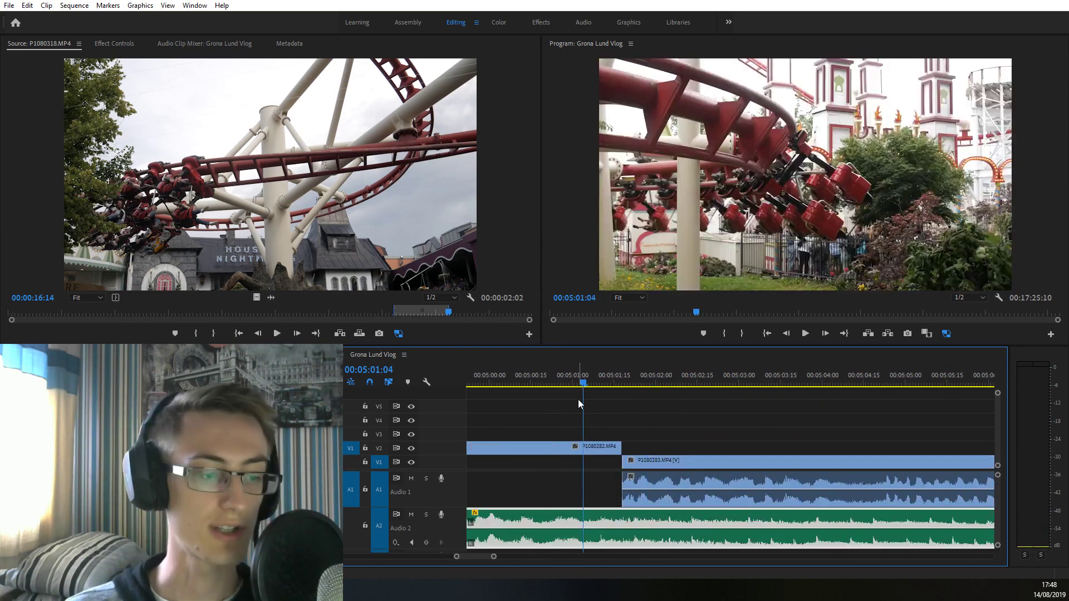
{"action": "key", "text": "space"}
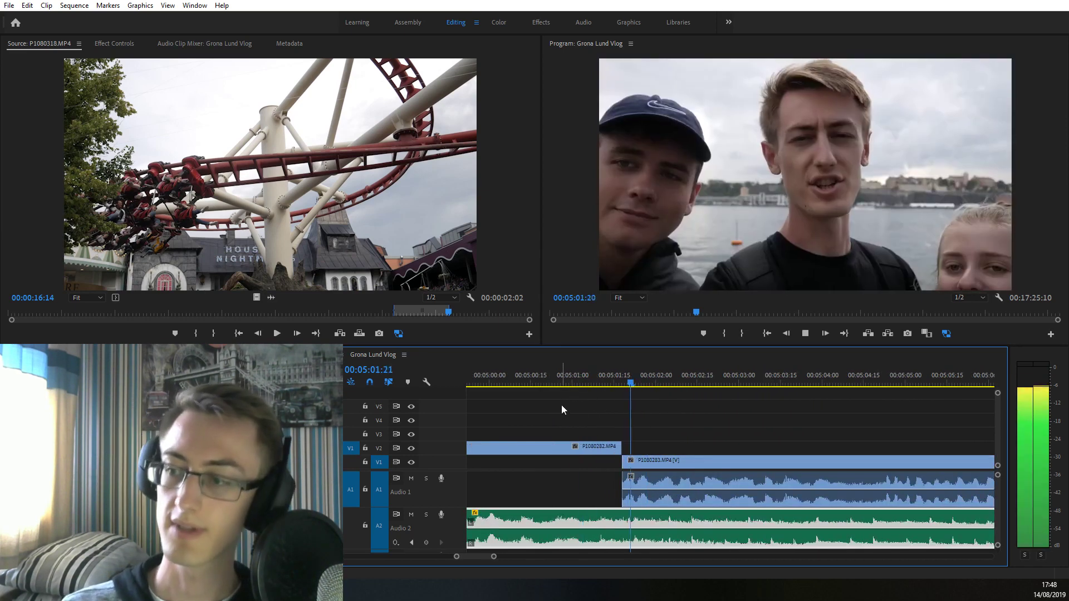
{"action": "key", "text": "space"}
{"action": "left_click", "coordinate": [557, 387]}
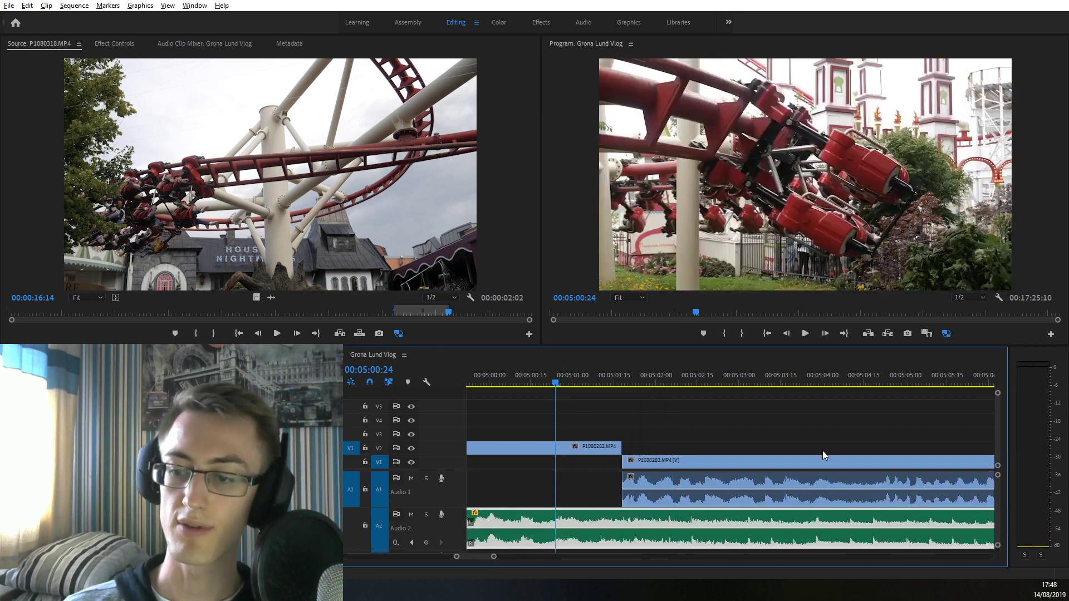
Move the V2 montage clips from P1080313.MP4 through P1080282.MP4 down to V1, keeping their timing
{"action": "scroll", "coordinate": [823, 450], "scroll_direction": "down", "scroll_amount": 4}
{"action": "scroll", "coordinate": [763, 487], "scroll_direction": "down", "scroll_amount": 2}
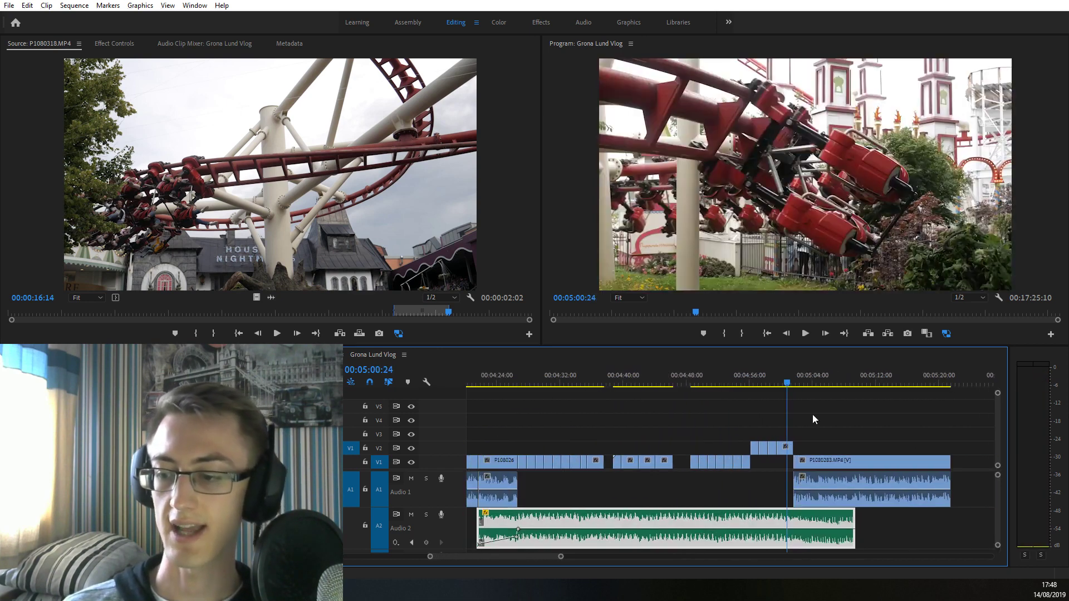
{"action": "scroll", "coordinate": [813, 419], "scroll_direction": "up", "scroll_amount": 2}
{"action": "left_click_drag", "start_coordinate": [594, 382], "coordinate": [775, 393]}
{"action": "scroll", "coordinate": [690, 470], "scroll_direction": "up", "scroll_amount": 2}
{"action": "left_click_drag", "start_coordinate": [641, 433], "coordinate": [715, 450]}
{"action": "key", "text": "alt+Down"}
{"action": "left_click", "coordinate": [711, 428]}
{"action": "scroll", "coordinate": [696, 423], "scroll_direction": "up", "scroll_amount": 2}
{"action": "left_click", "coordinate": [600, 383]}
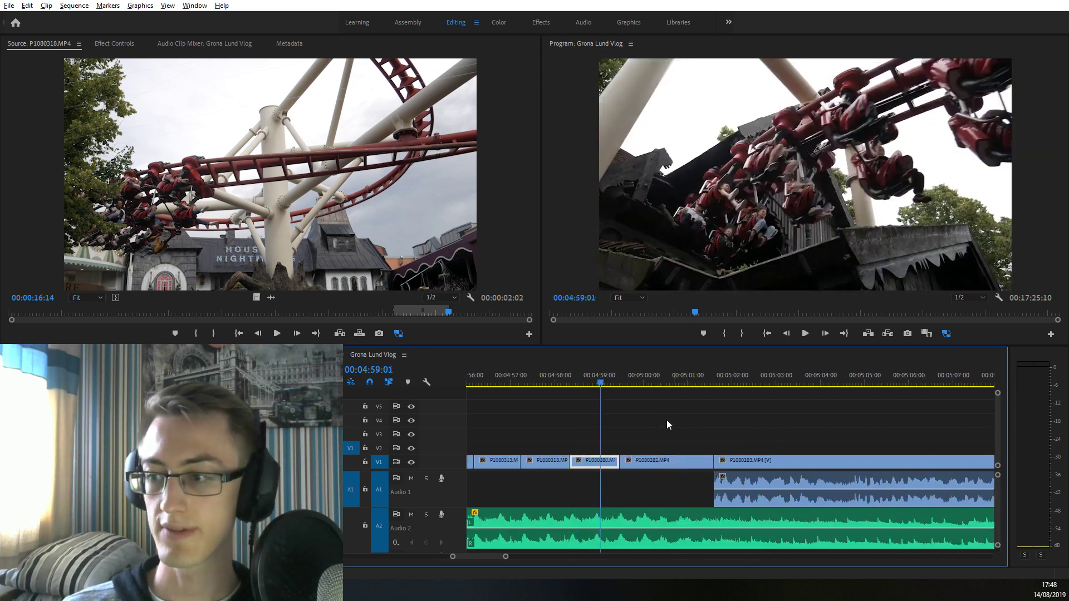
{"action": "scroll", "coordinate": [629, 402], "scroll_direction": "down", "scroll_amount": 2}
{"action": "left_click", "coordinate": [672, 381]}
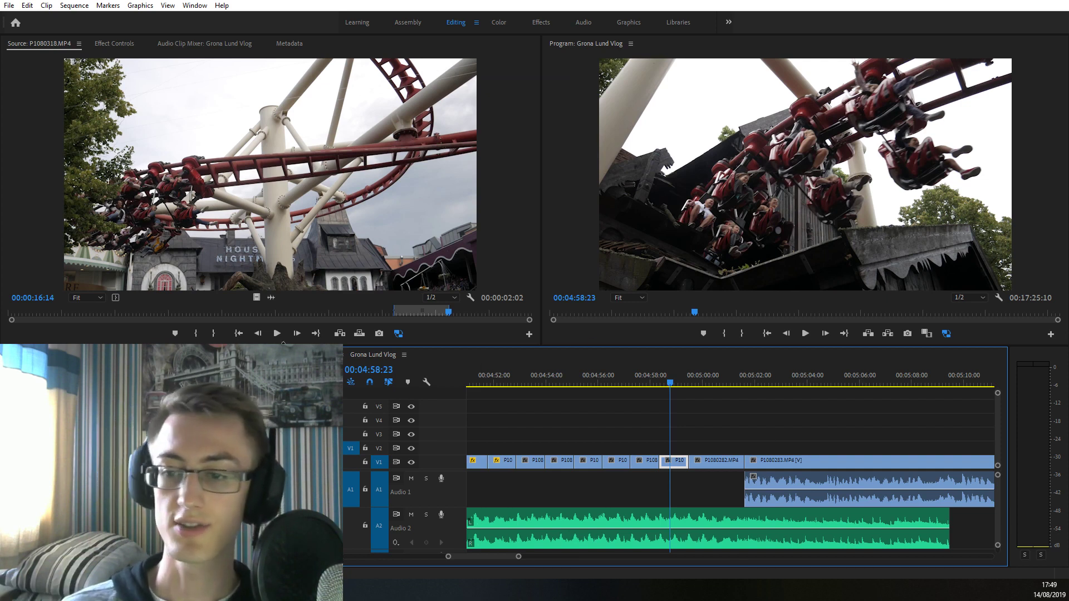
Bring up and enlarge the Red Coaster bin, then load P1080270.MP4 and P1080271.MP4 for preview in the source monitor
{"action": "left_click", "coordinate": [266, 312]}
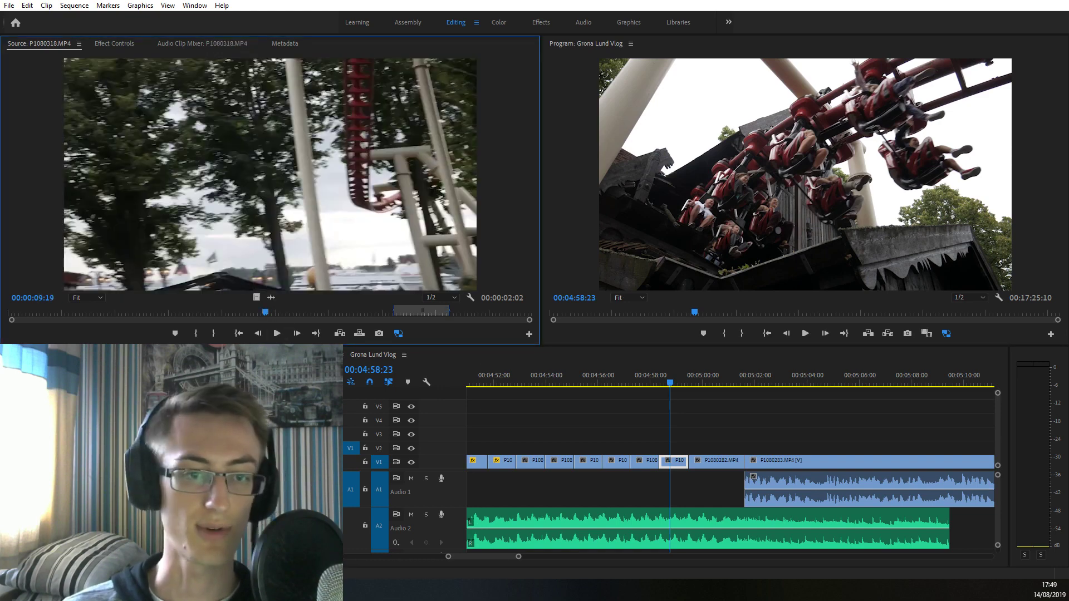
{"action": "key", "text": "alt+Tab"}
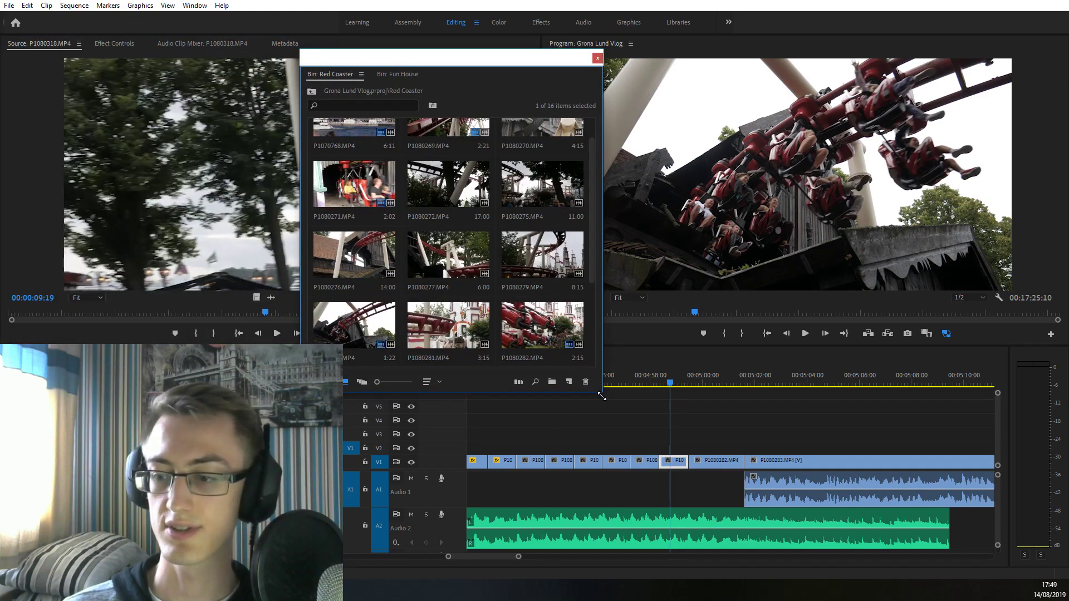
{"action": "left_click_drag", "start_coordinate": [602, 396], "coordinate": [873, 508]}
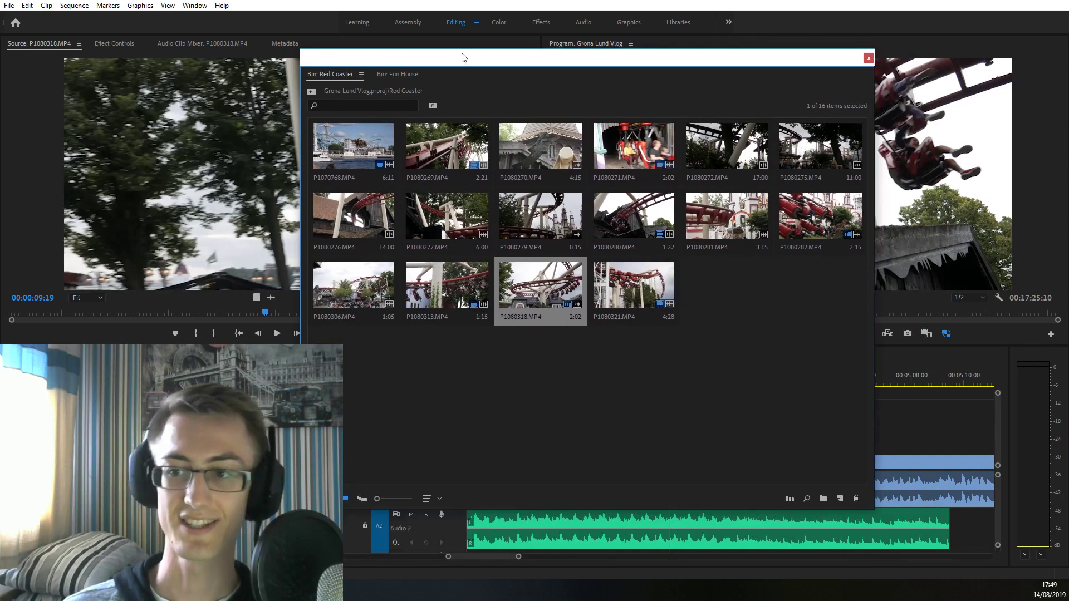
{"action": "left_click_drag", "start_coordinate": [464, 57], "coordinate": [323, 61]}
{"action": "double_click", "coordinate": [387, 150]}
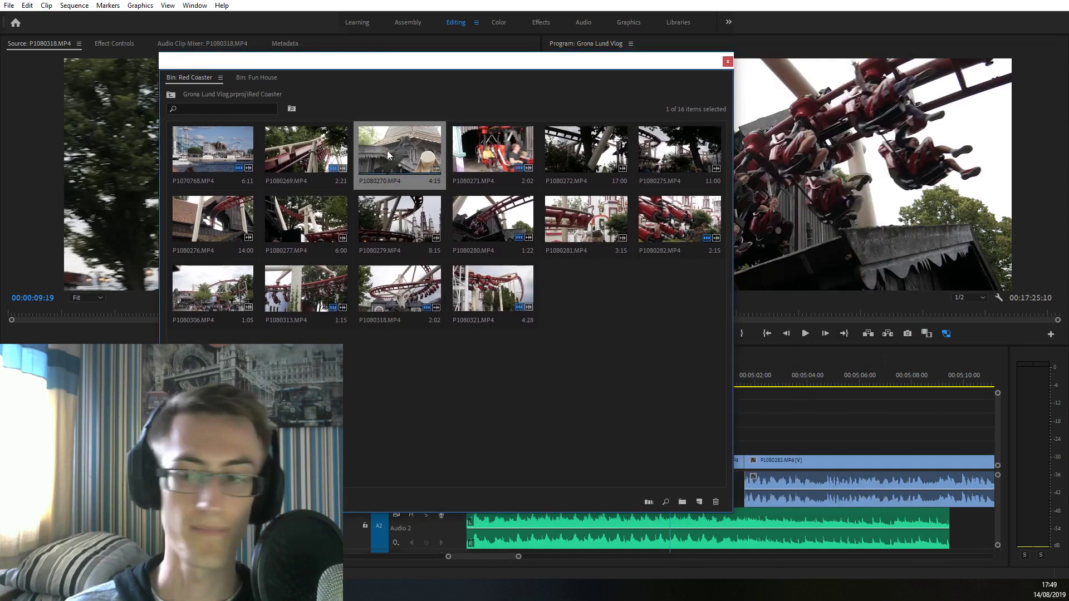
{"action": "left_click_drag", "start_coordinate": [248, 60], "coordinate": [579, 65]}
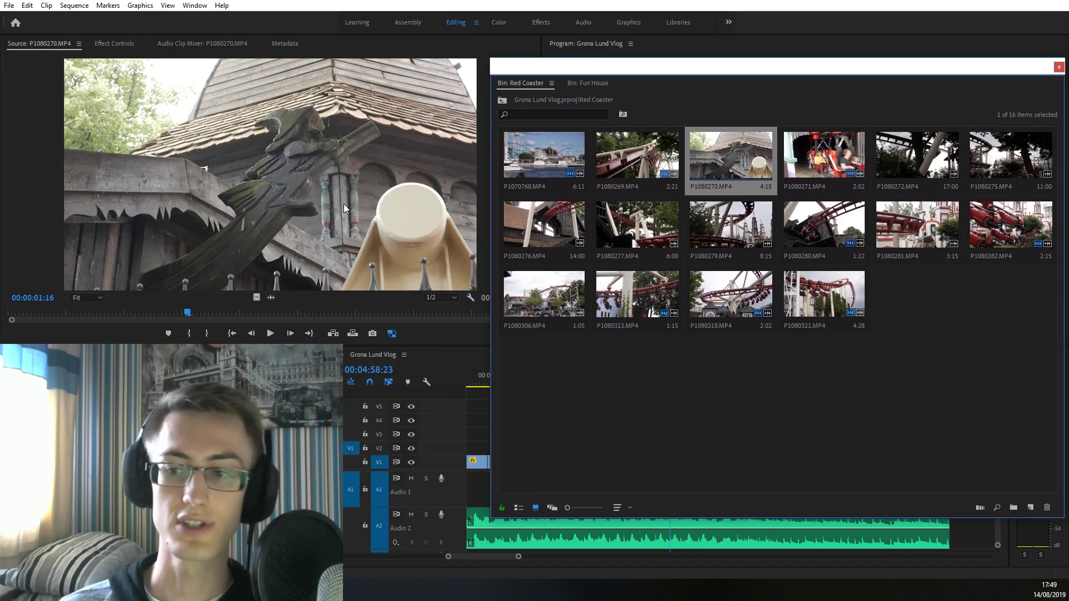
{"action": "double_click", "coordinate": [603, 169]}
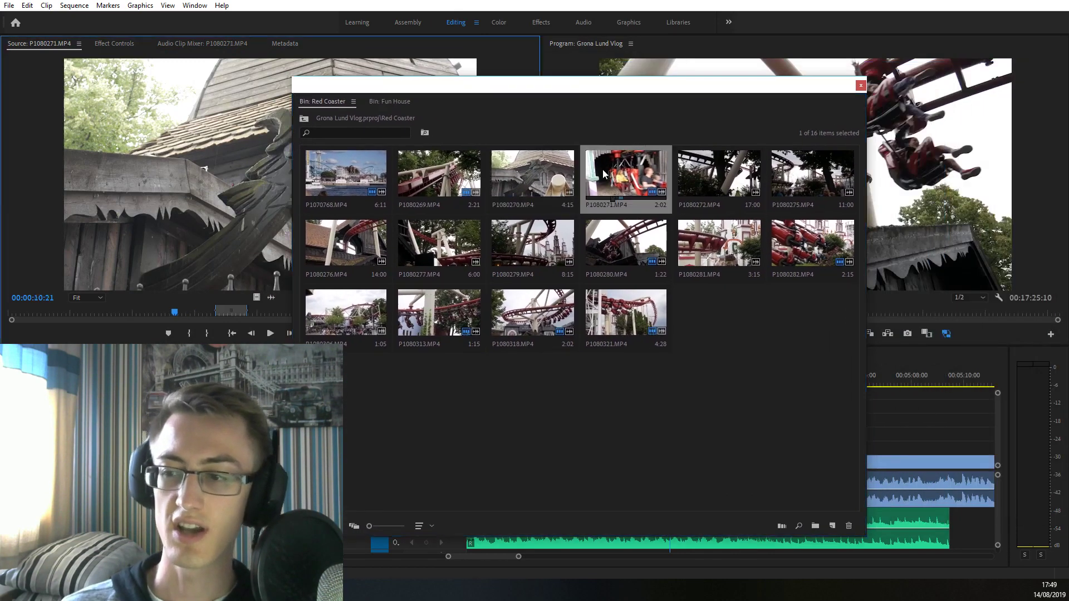
Load P1080276.MP4 and P1080277.MP4 for preview in the source monitor and clear the Red Coaster bin out of the way
{"action": "double_click", "coordinate": [363, 246]}
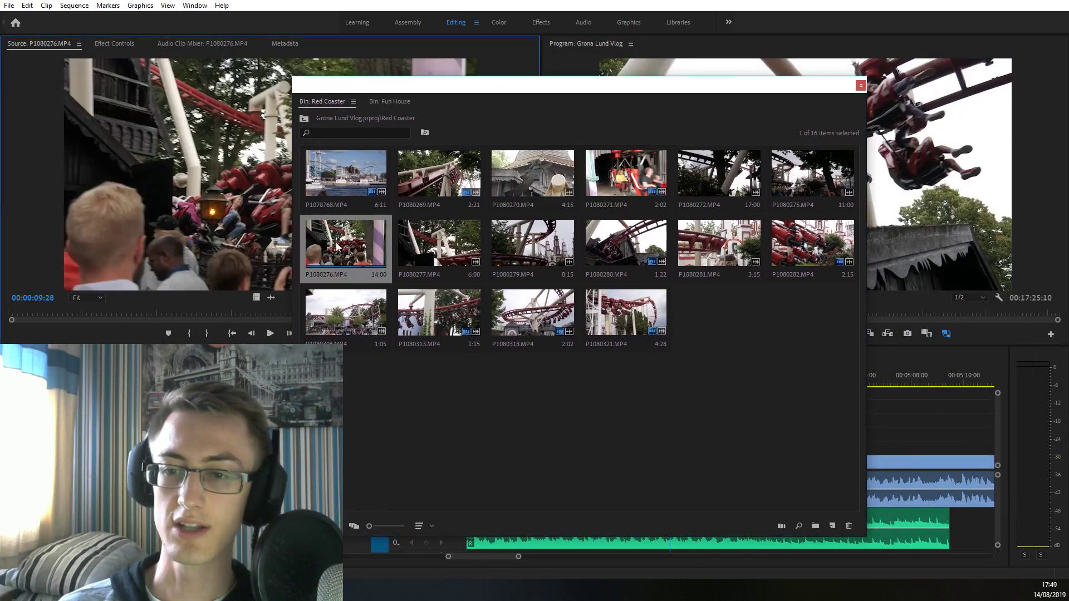
{"action": "double_click", "coordinate": [448, 236]}
{"action": "left_click_drag", "start_coordinate": [338, 97], "coordinate": [261, 112]}
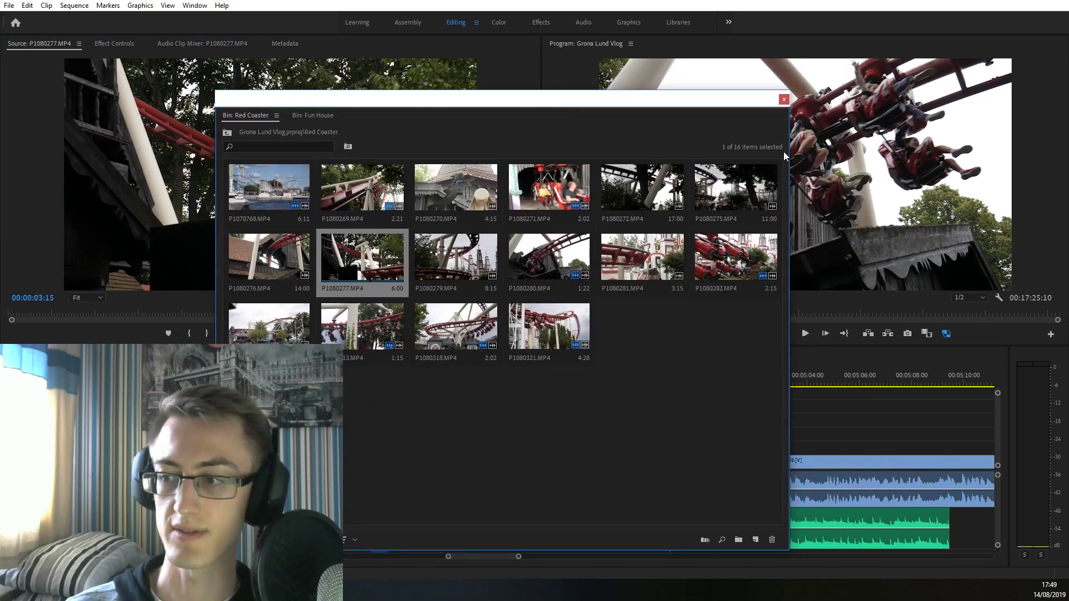
{"action": "left_click_drag", "start_coordinate": [785, 156], "coordinate": [585, 156]}
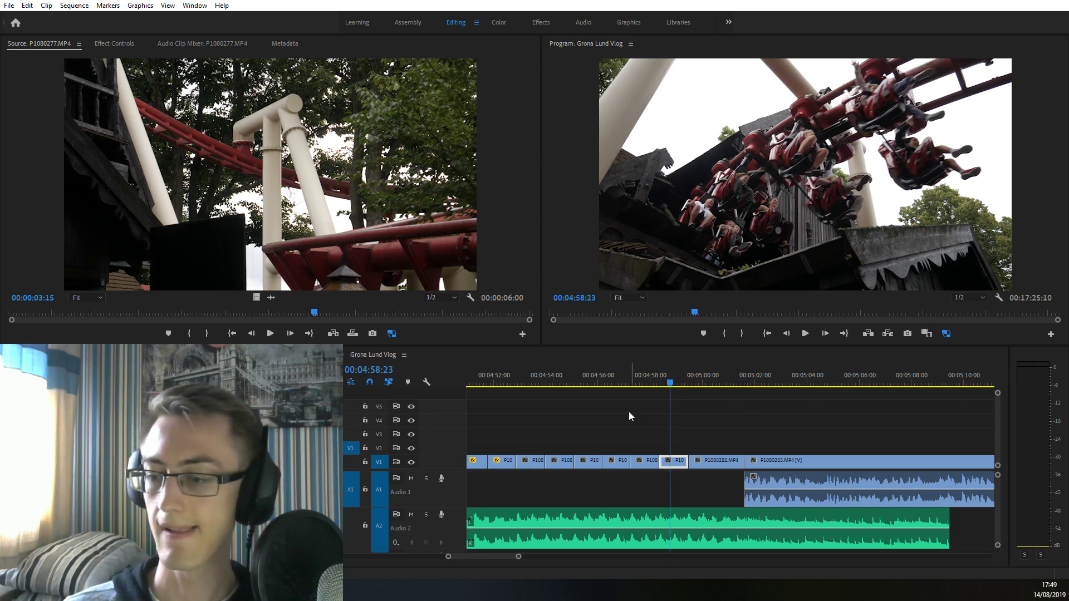
Play the end of the coaster montage from P1080280.MP4 through P1080282.MP4 into P1080283.MP4 to check the cut
{"action": "left_click", "coordinate": [730, 429]}
{"action": "key", "text": "space"}
{"action": "key", "text": "equal"}
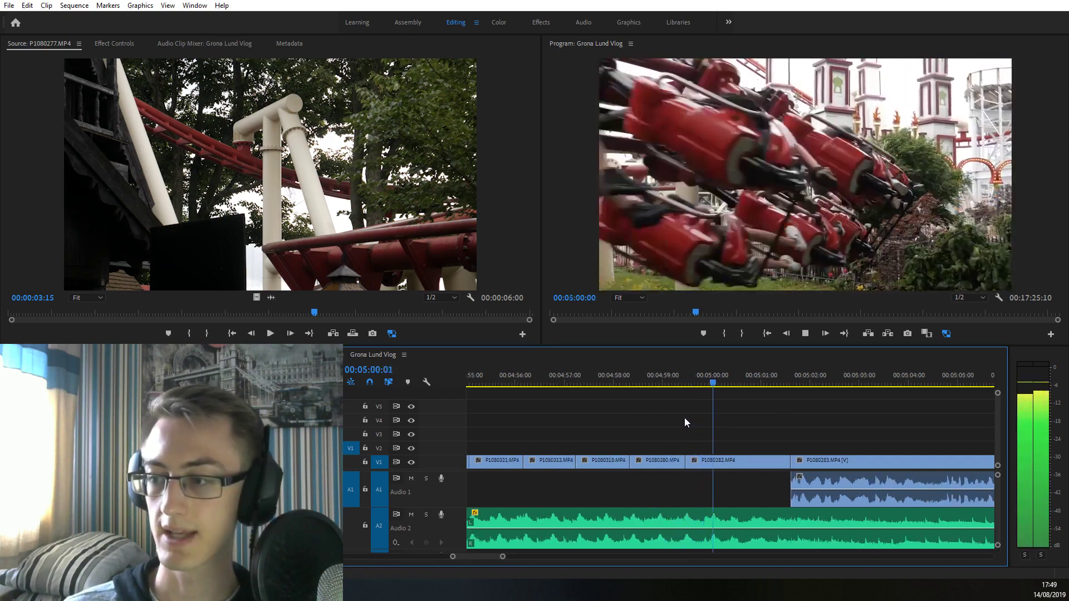
{"action": "key", "text": "minus"}
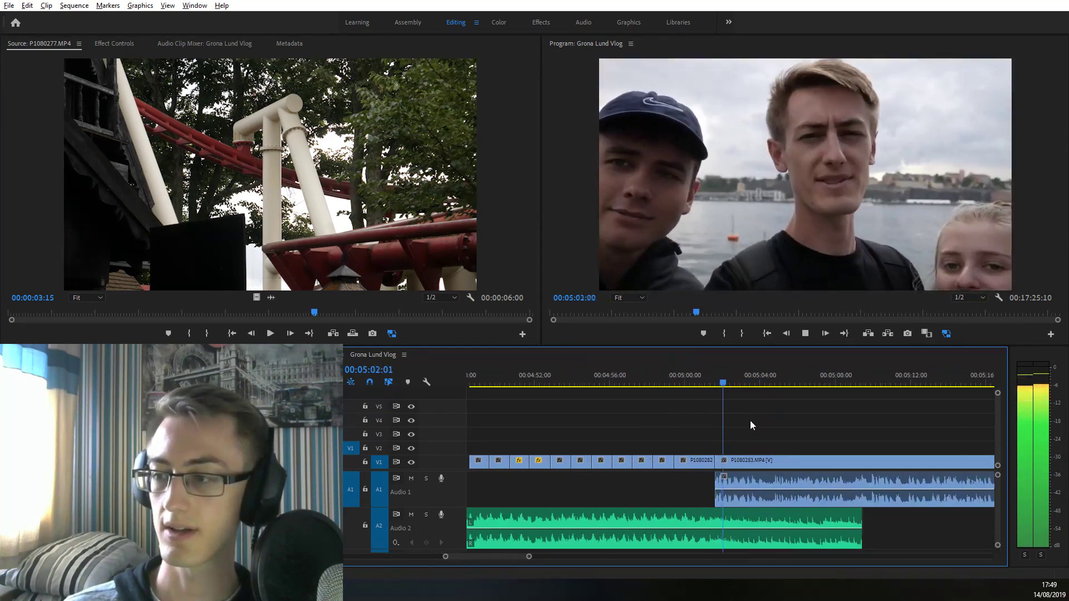
Unlink the video and audio of P1080283.MP4 at its start in the timeline
{"action": "left_click", "coordinate": [693, 381]}
{"action": "key", "text": "equal"}
{"action": "key", "text": "equal"}
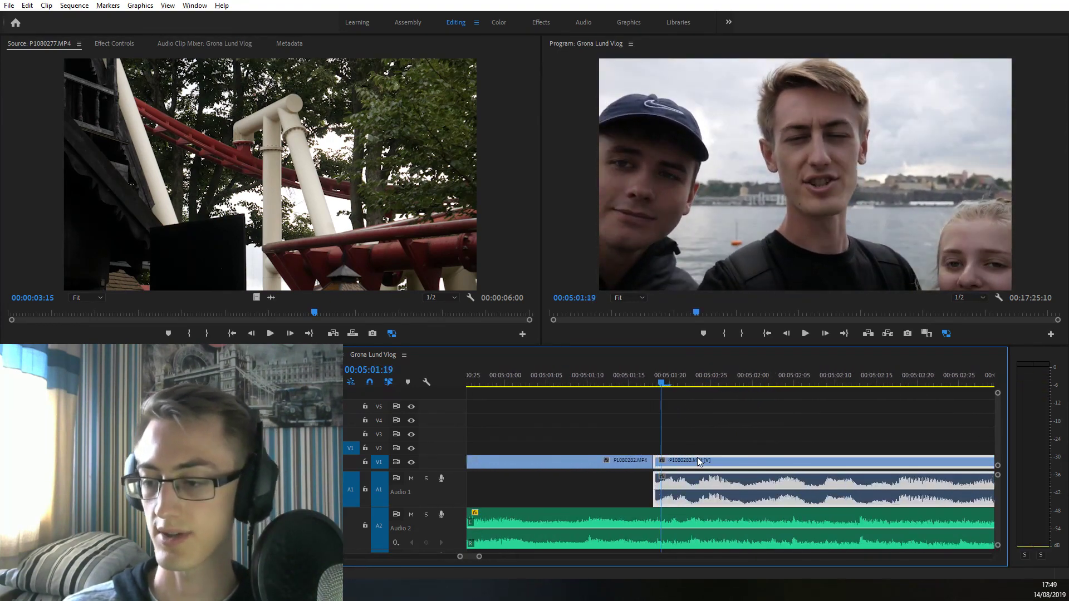
{"action": "right_click", "coordinate": [696, 462]}
{"action": "left_click", "coordinate": [716, 214]}
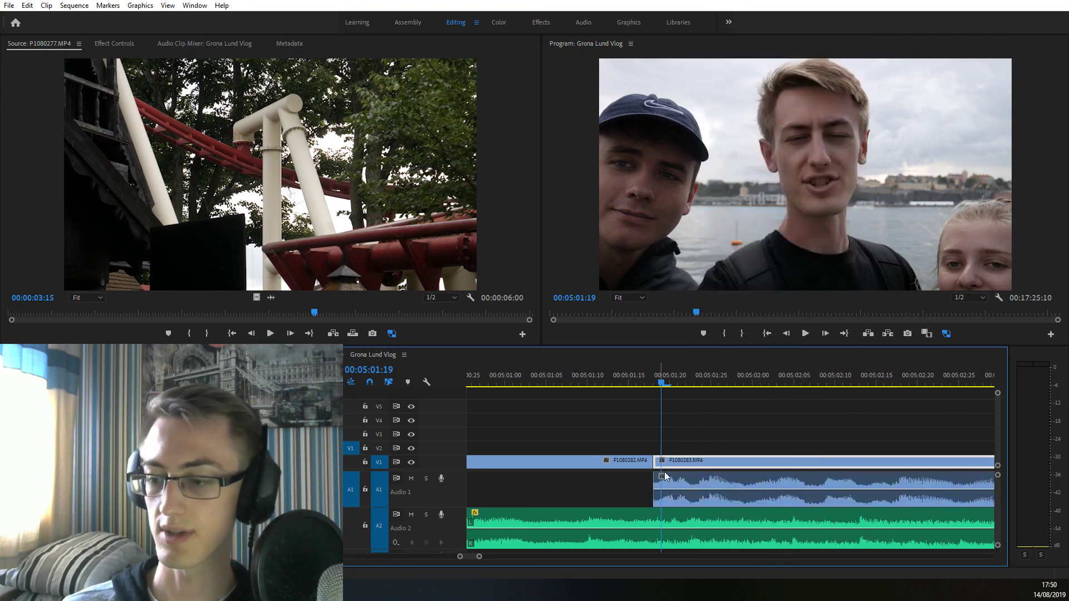
{"action": "left_click", "coordinate": [681, 487]}
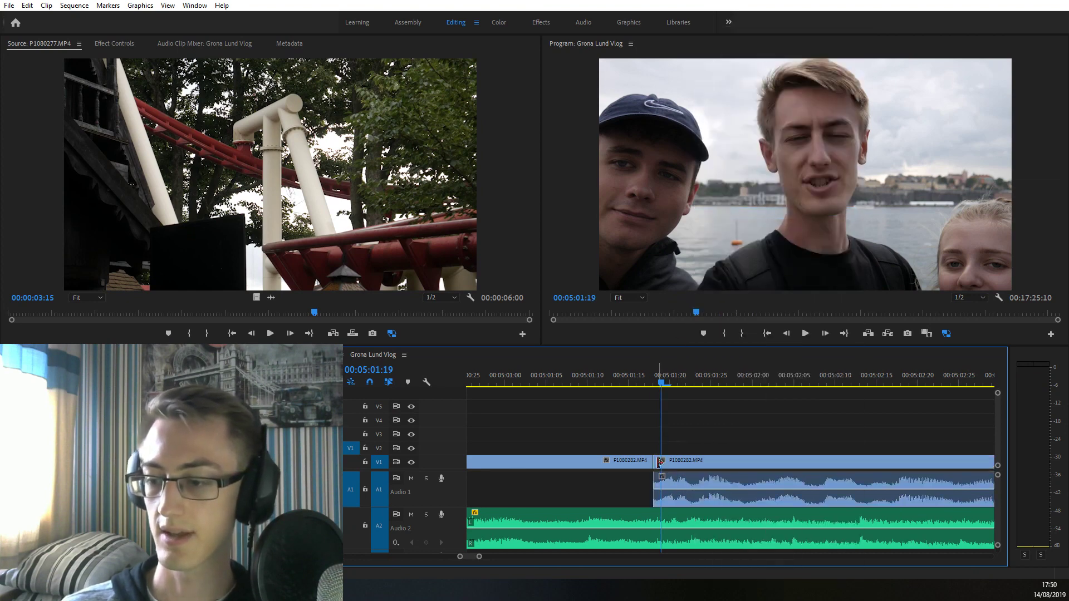
Extend the start of P1080283.MP4's audio about five frames under P1080282.MP4 and keyframe its volume to fade in from silence at 00:05:01:15
{"action": "left_click_drag", "start_coordinate": [659, 462], "coordinate": [634, 503]}
{"action": "left_click", "coordinate": [643, 495]}
{"action": "key", "text": "space"}
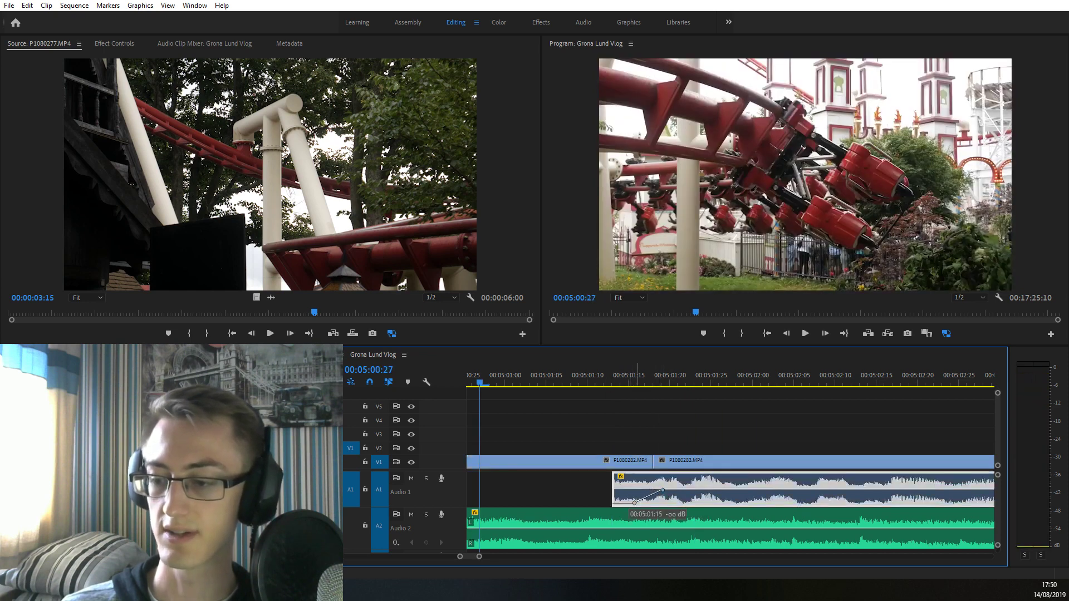
{"action": "left_click", "coordinate": [603, 434]}
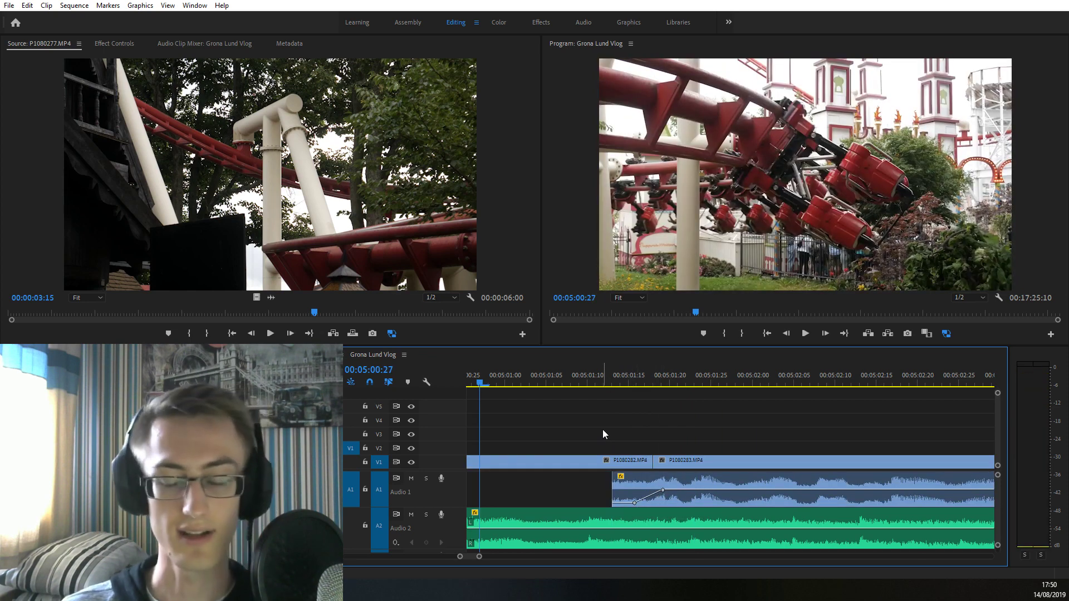
{"action": "scroll", "coordinate": [569, 402], "scroll_direction": "down", "scroll_amount": 1}
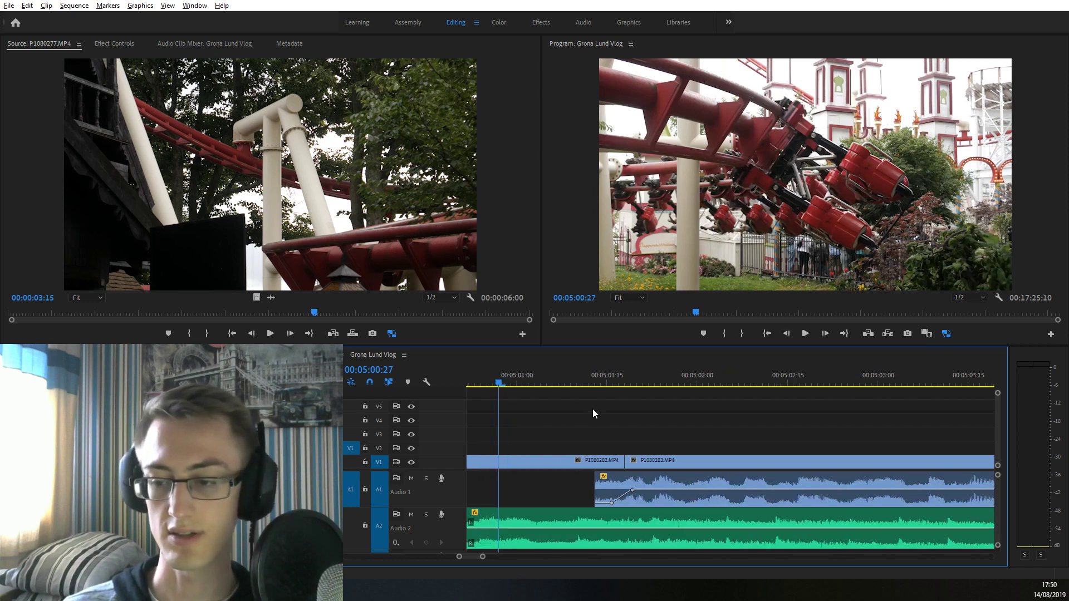
Replay the cut from just before 00:05:01:06 to check the talking clip's audio fade-in
{"action": "left_click", "coordinate": [555, 381]}
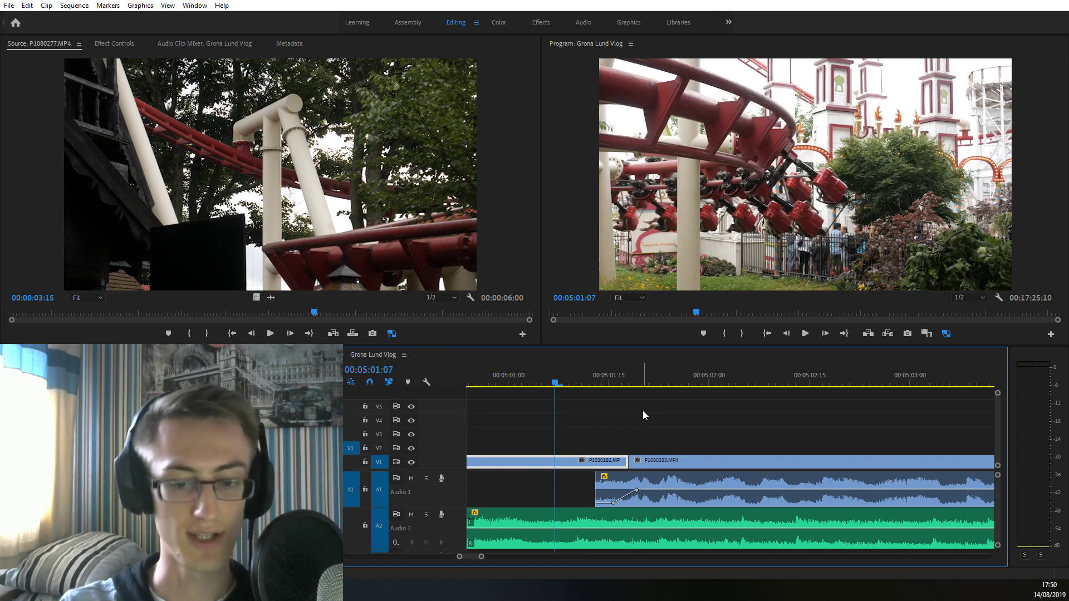
{"action": "key", "text": "Left"}
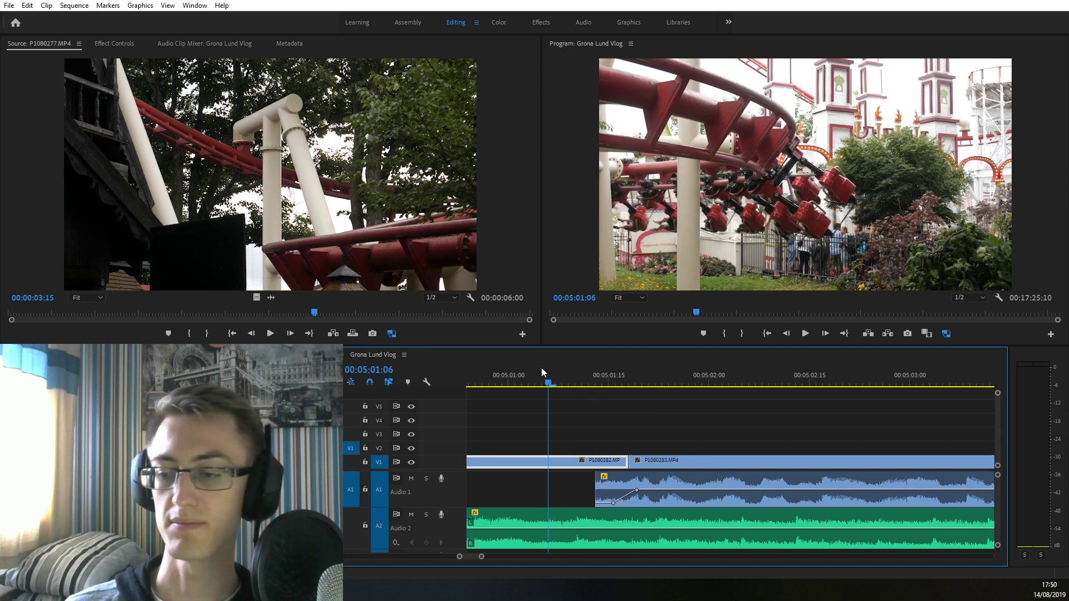
{"action": "left_click", "coordinate": [536, 373]}
{"action": "key", "text": "space"}
{"action": "key", "text": "minus"}
{"action": "key", "text": "minus"}
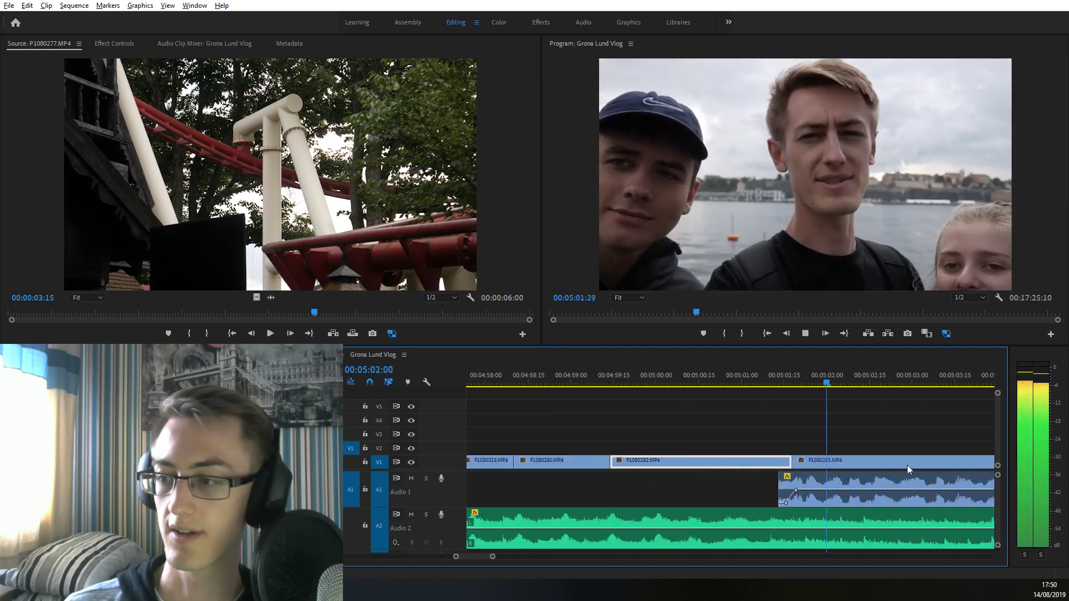
Add volume keyframes to the Audio 2 music at the start of P1080283.MP4, lowering it to -5.29 dB at 00:05:01:22
{"action": "left_click", "coordinate": [628, 381]}
{"action": "key", "text": "equal"}
{"action": "key", "text": "equal"}
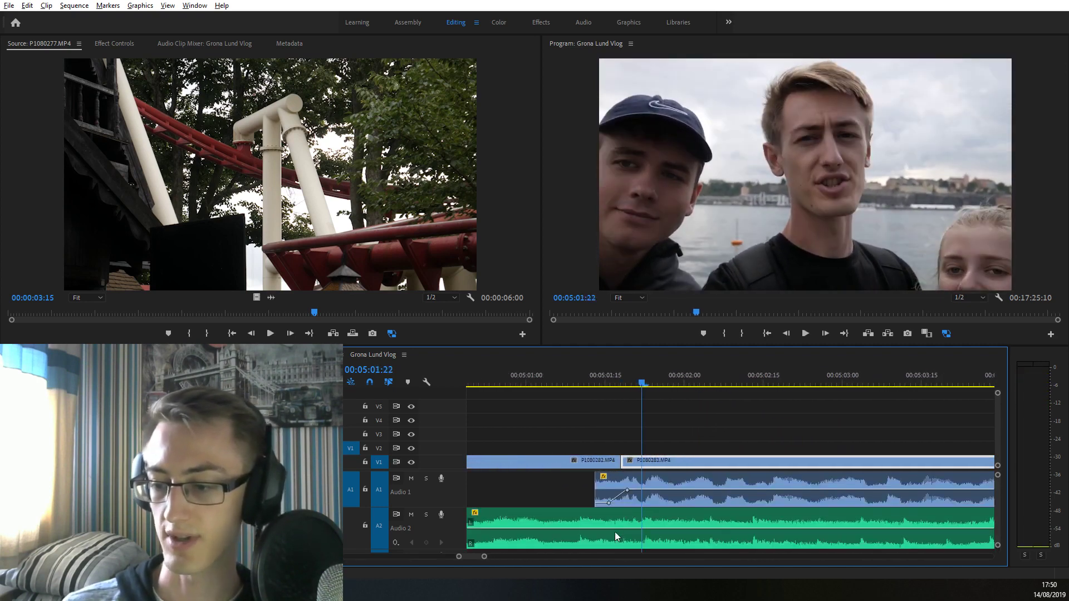
{"action": "left_click", "coordinate": [612, 530], "text": "ctrl"}
{"action": "left_click_drag", "start_coordinate": [639, 529], "coordinate": [645, 536]}
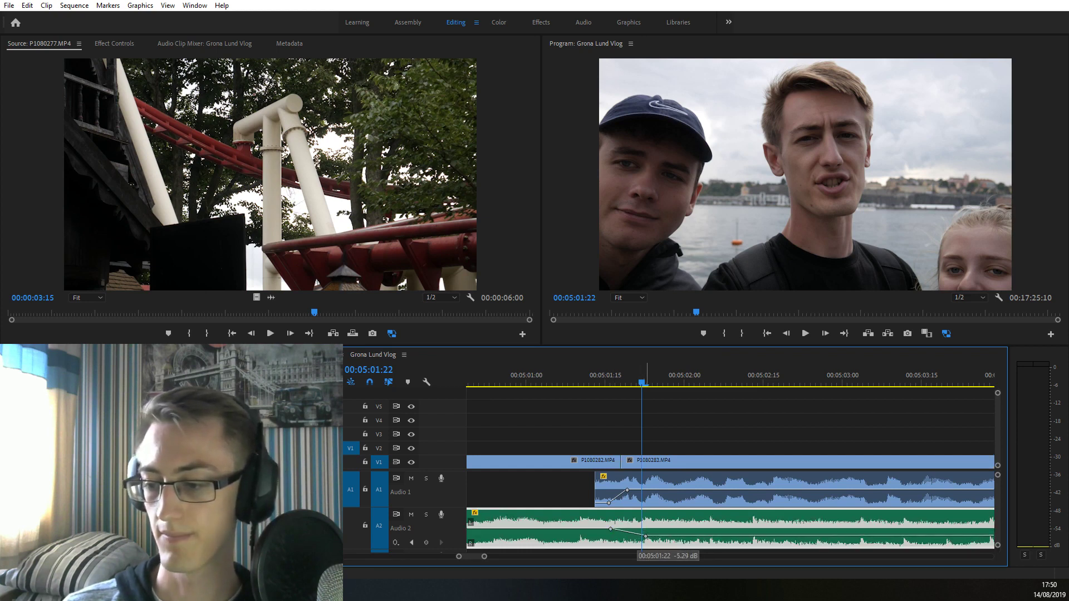
Play the transition into P1080283.MP4 to hear the lowered music under the speech
{"action": "left_click", "coordinate": [585, 378]}
{"action": "key", "text": "space"}
{"action": "key", "text": "minus"}
{"action": "key", "text": "minus"}
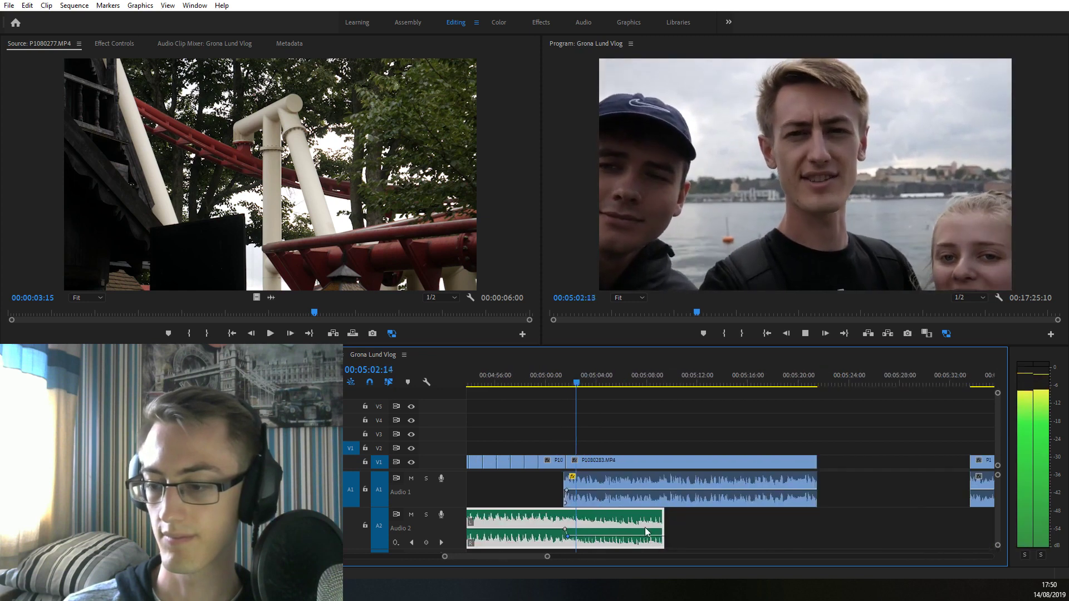
Extend the end of the Audio 2 music clip under P1080283.MP4 to about 00:05:17, with its volume fading down towards the end
{"action": "left_click_drag", "start_coordinate": [661, 528], "coordinate": [741, 529]}
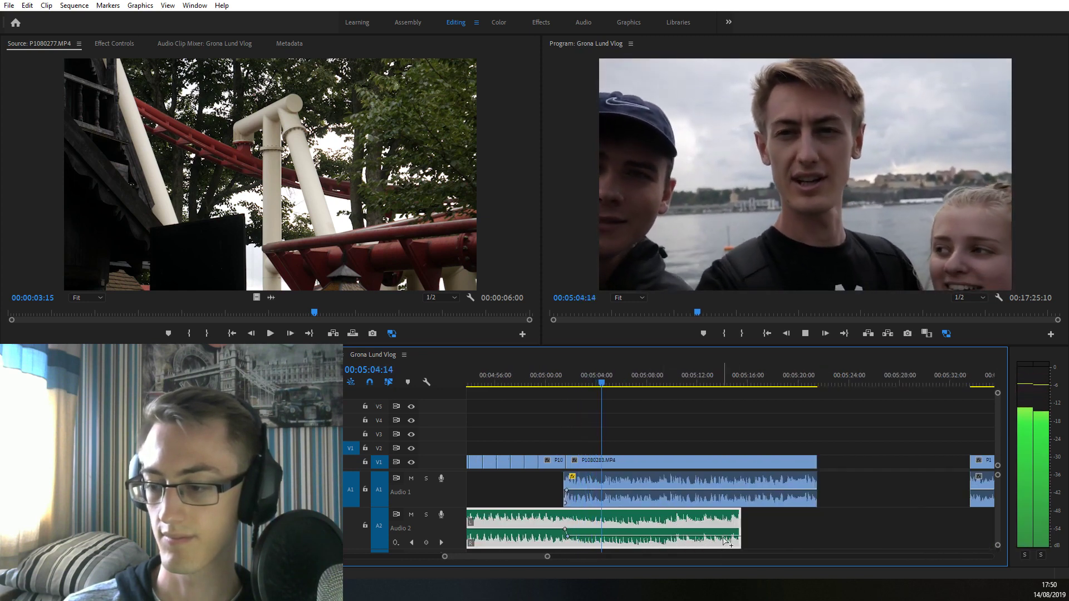
{"action": "key", "text": "minus"}
{"action": "key", "text": "minus"}
{"action": "key", "text": "minus"}
{"action": "key", "text": "minus"}
{"action": "key", "text": "equal"}
{"action": "key", "text": "equal"}
{"action": "key", "text": "equal"}
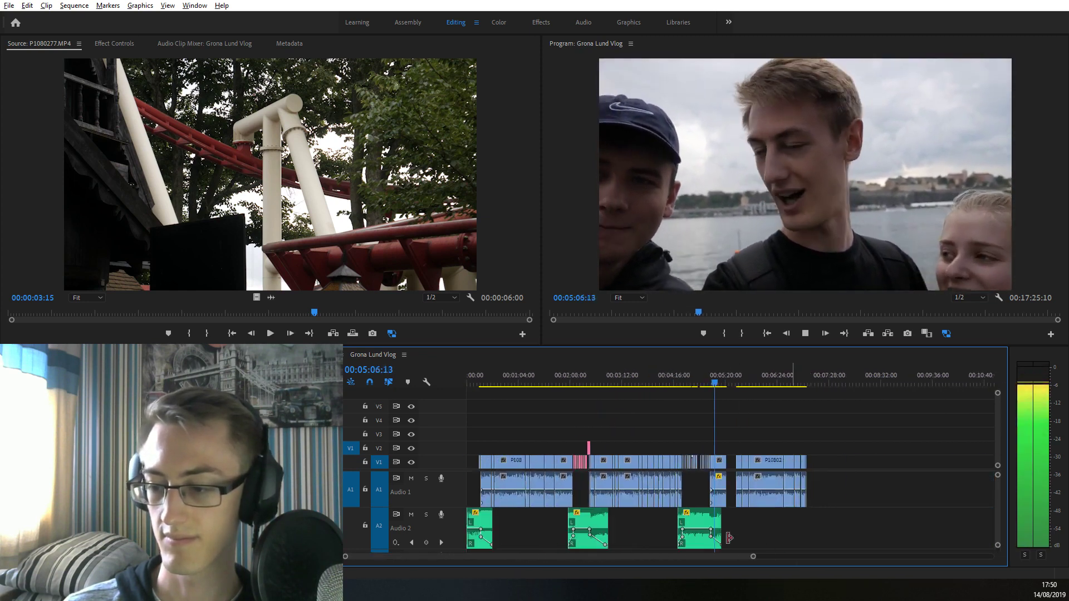
{"action": "left_click_drag", "start_coordinate": [700, 517], "coordinate": [724, 529]}
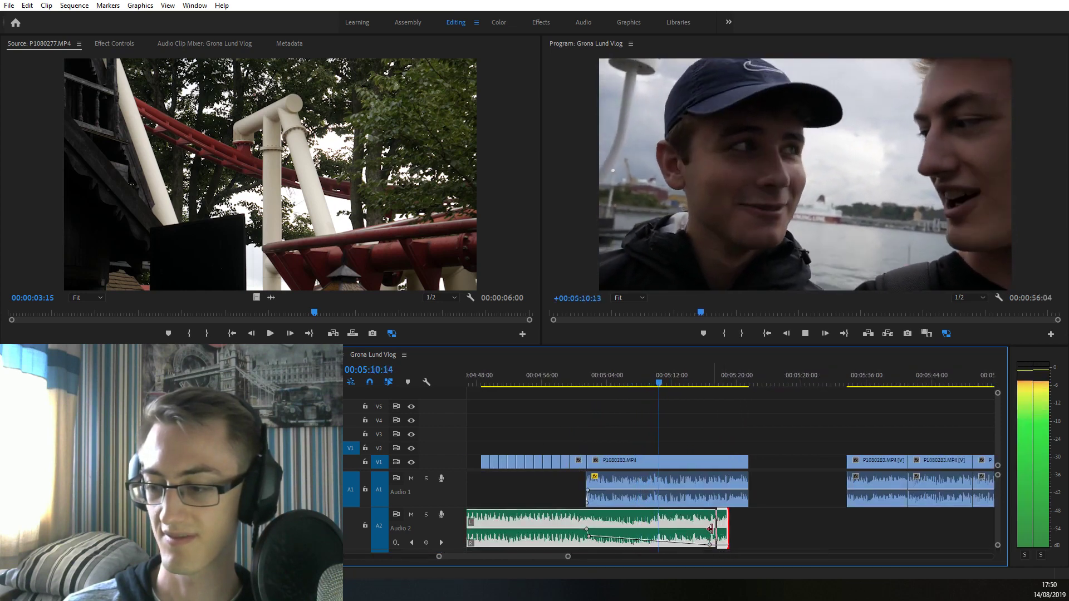
{"action": "key", "text": "equal"}
{"action": "left_click", "coordinate": [598, 378]}
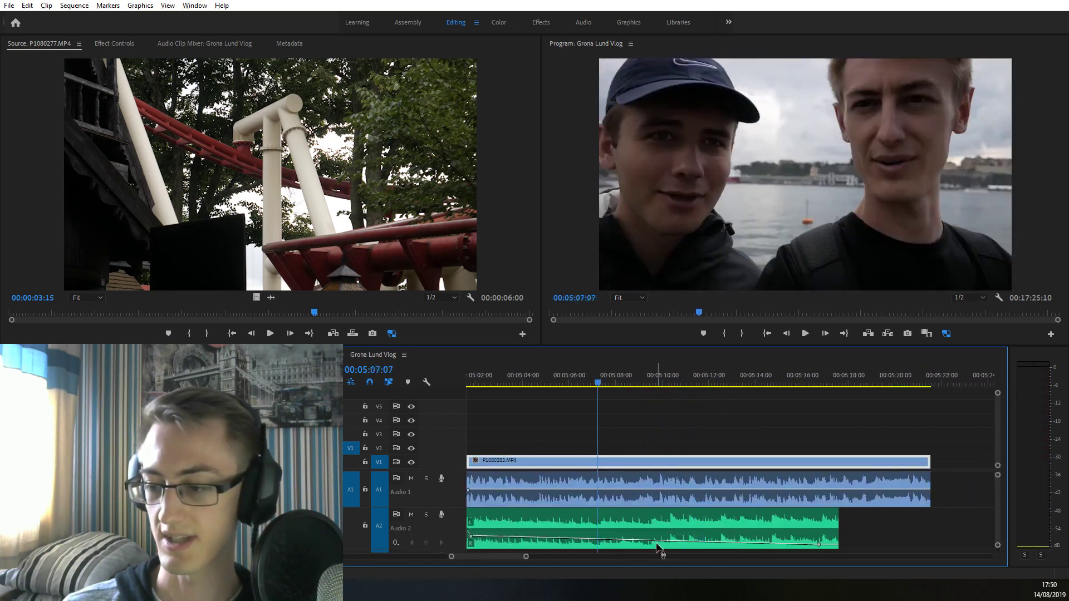
Move the music's final fade-out keyframe earlier to about 00:05:11:20 so it fades faster under P1080283.MP4
{"action": "left_click", "coordinate": [818, 546]}
{"action": "left_click_drag", "start_coordinate": [818, 546], "coordinate": [685, 545]}
{"action": "key", "text": "space"}
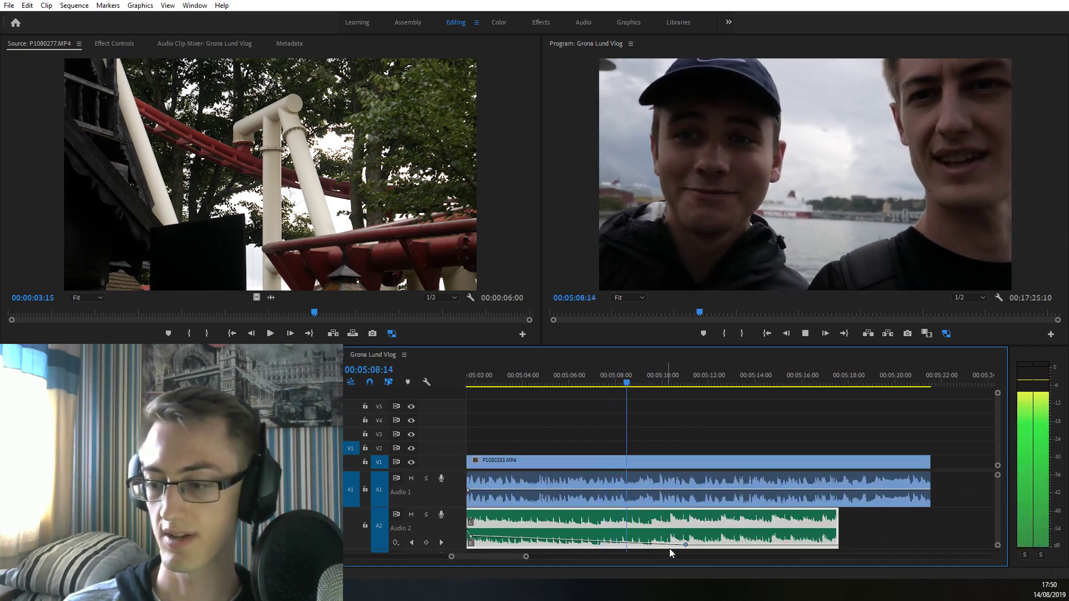
{"action": "left_click_drag", "start_coordinate": [686, 545], "coordinate": [700, 545]}
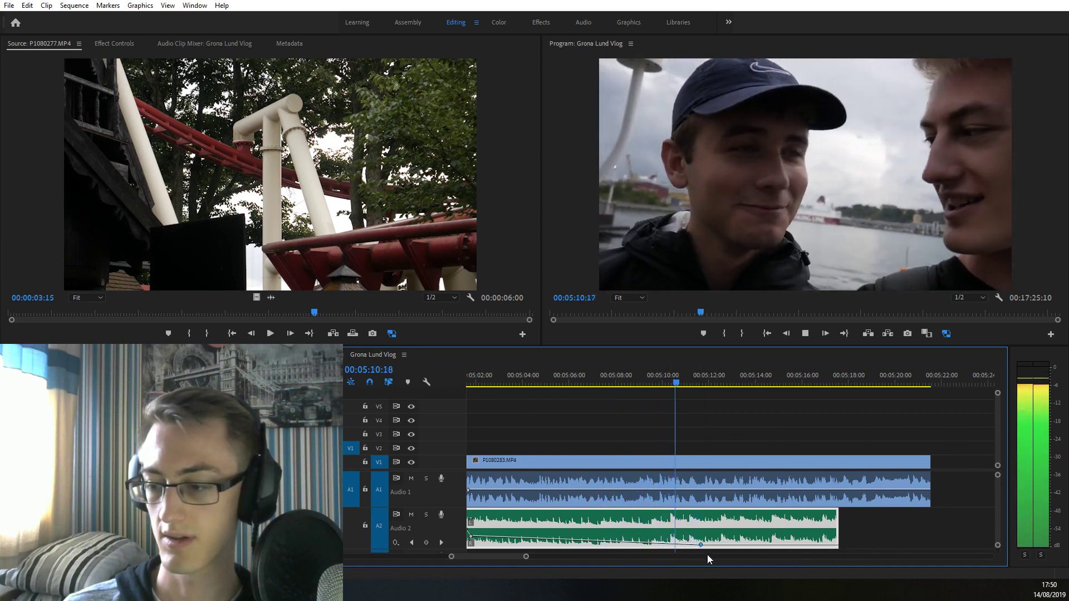
{"action": "key", "text": "minus"}
{"action": "key", "text": "minus"}
{"action": "left_click", "coordinate": [694, 397]}
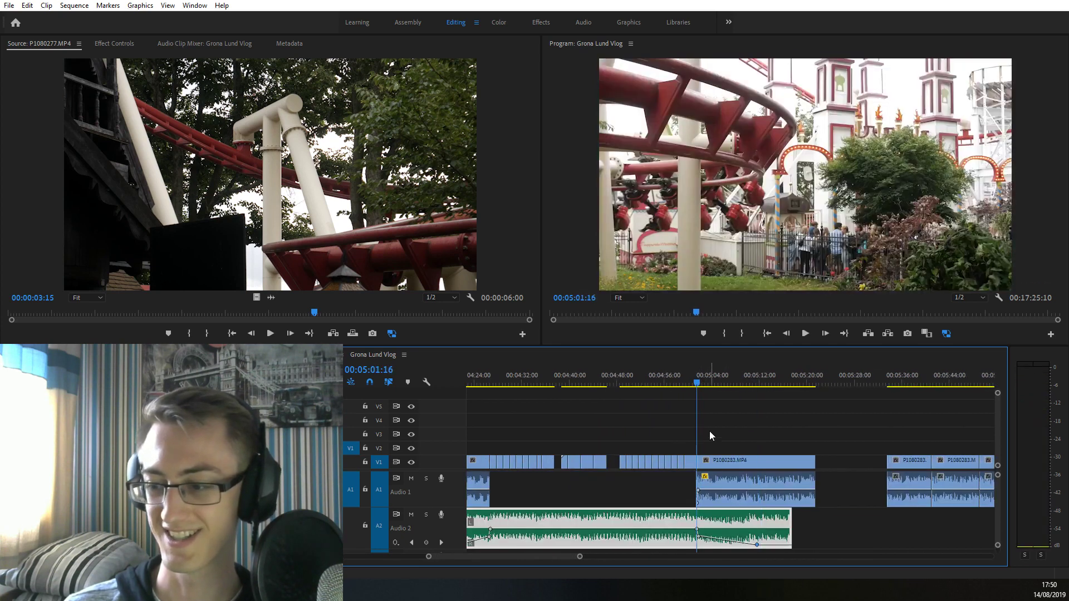
{"action": "key", "text": "equal"}
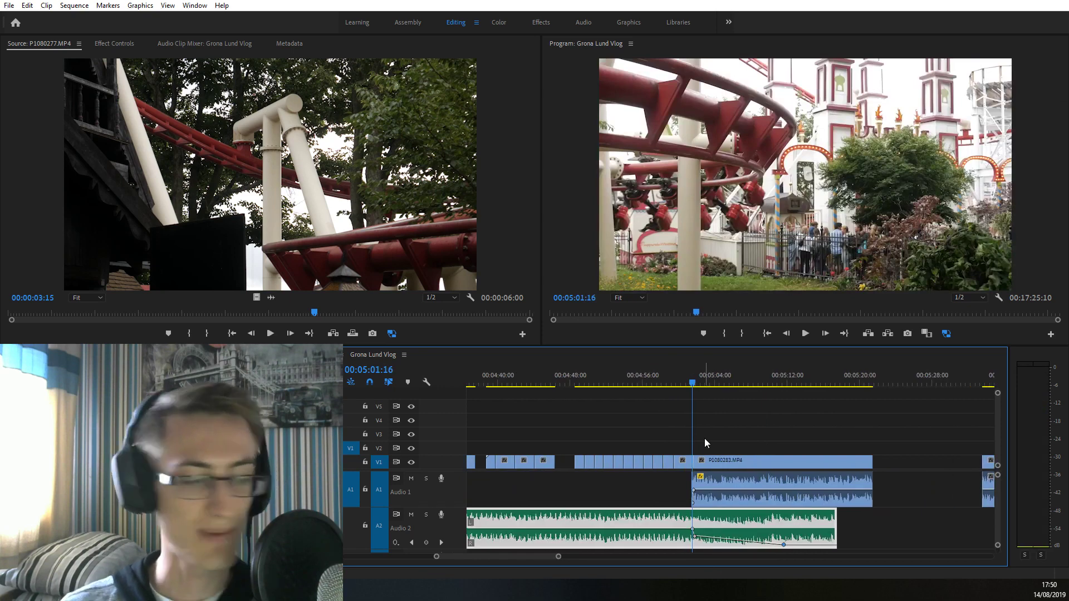
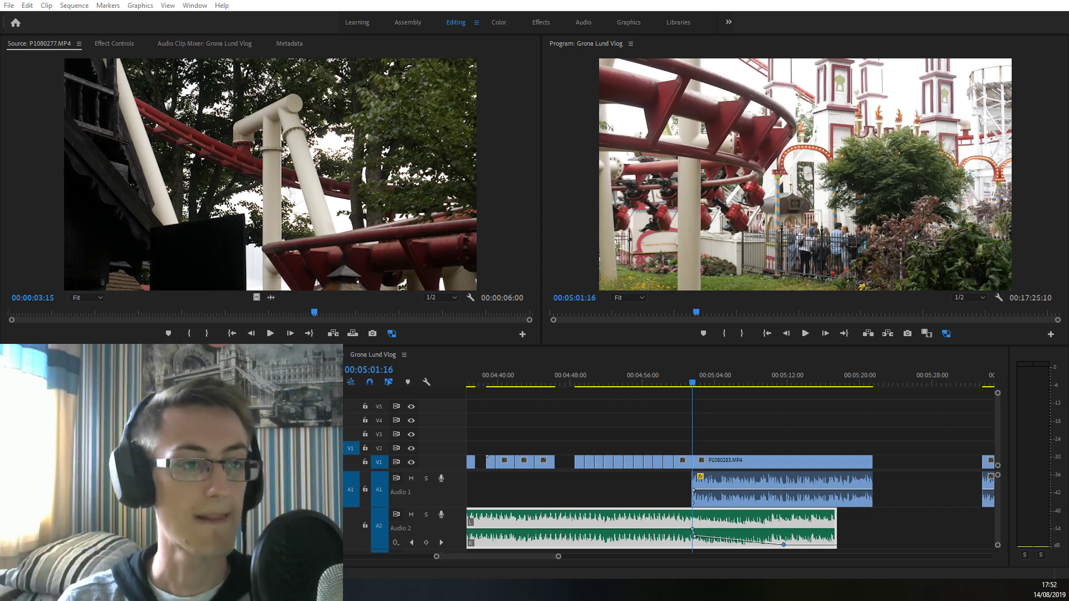
Look over the music section from the Fun House clips past the gap near 00:04:48 into the coaster montage
{"action": "key", "text": "shift+3"}
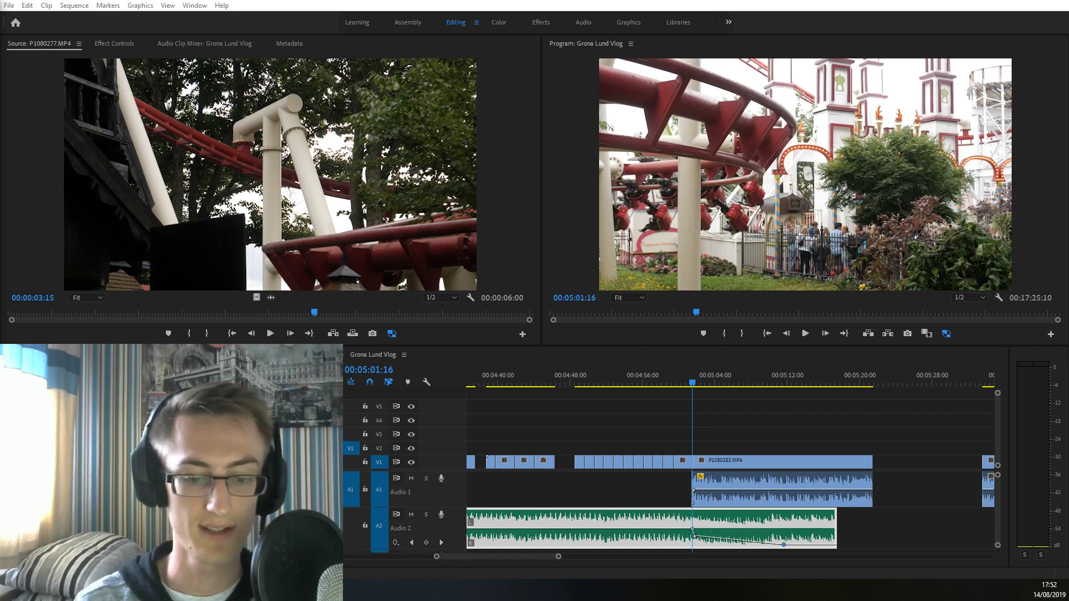
{"action": "left_click", "coordinate": [681, 382]}
{"action": "key", "text": "minus"}
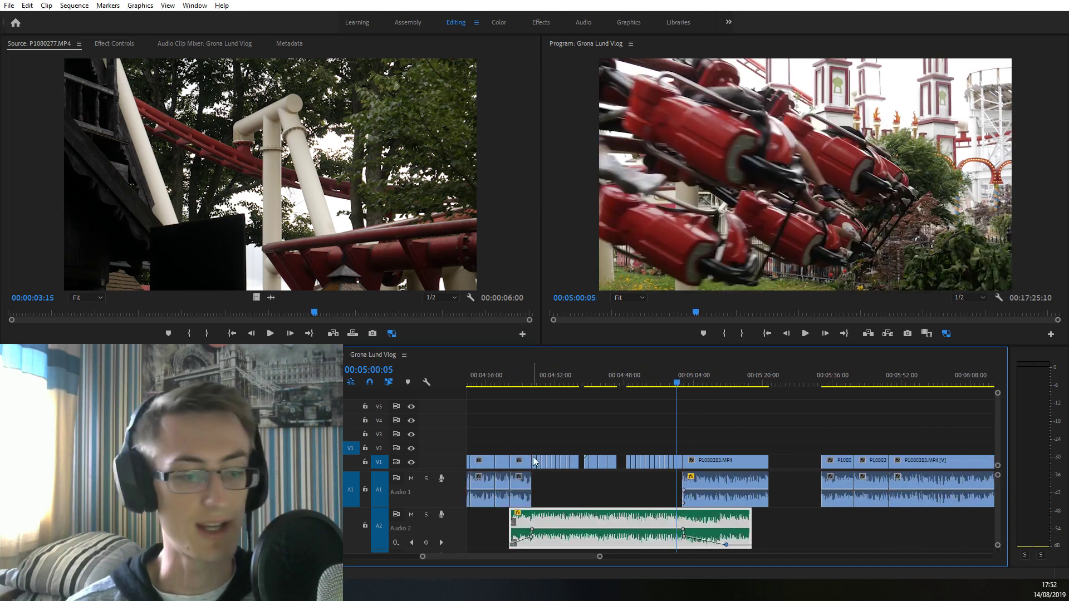
{"action": "key", "text": "alt"}
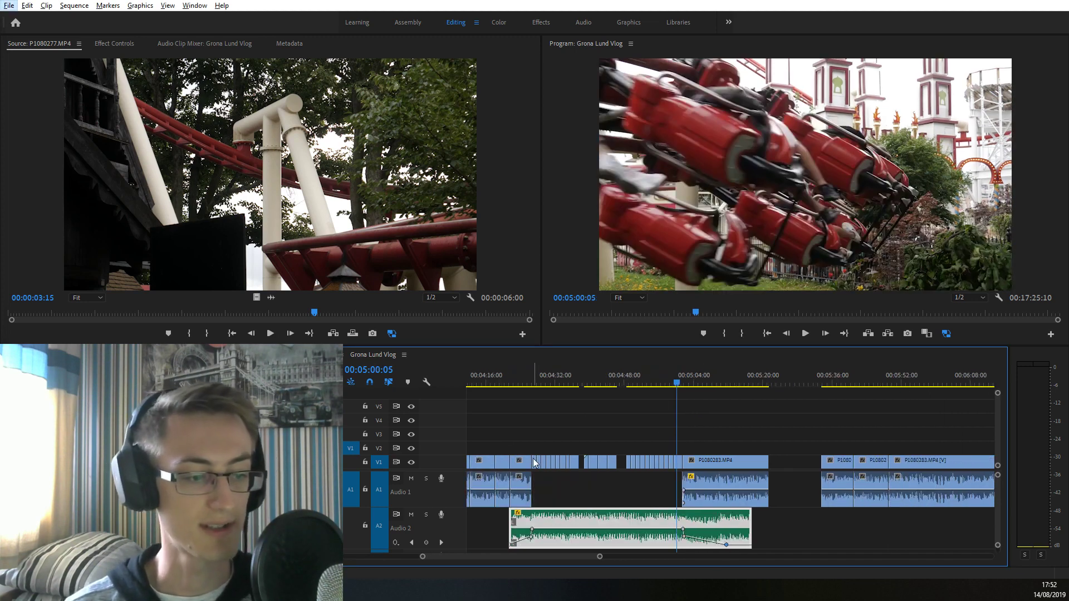
{"action": "left_click", "coordinate": [551, 381]}
{"action": "key", "text": "equal"}
{"action": "key", "text": "equal"}
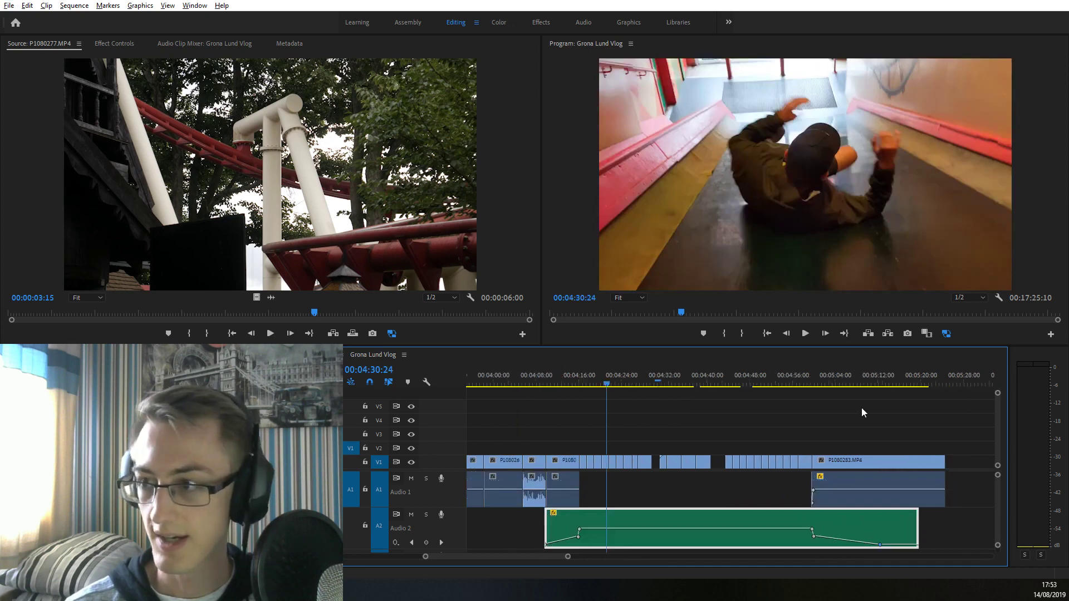
{"action": "left_click", "coordinate": [744, 382]}
{"action": "key", "text": "equal"}
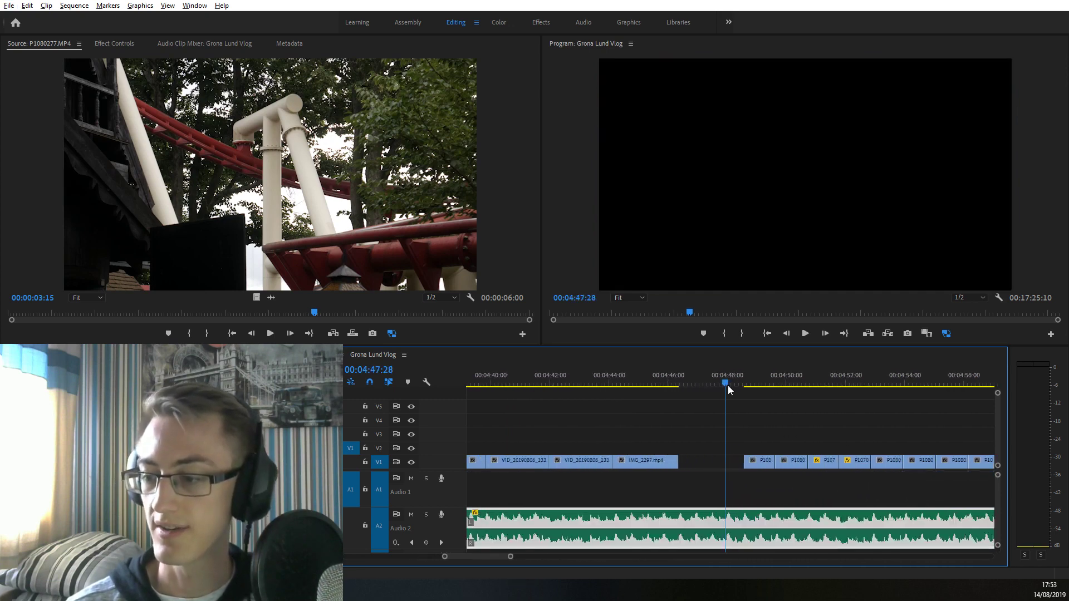
{"action": "key", "text": "equal"}
{"action": "left_click", "coordinate": [823, 382]}
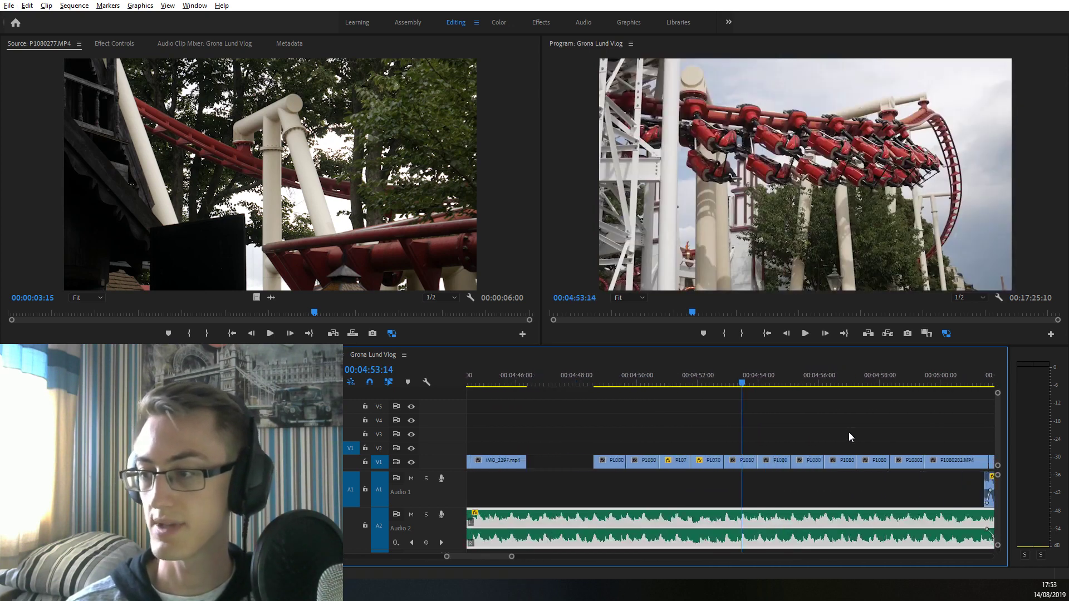
Play the last coaster montage clips into P1080283.MP4 to review the finished cuts and music fade
{"action": "left_click_drag", "start_coordinate": [763, 389], "coordinate": [846, 389]}
{"action": "key", "text": "space"}
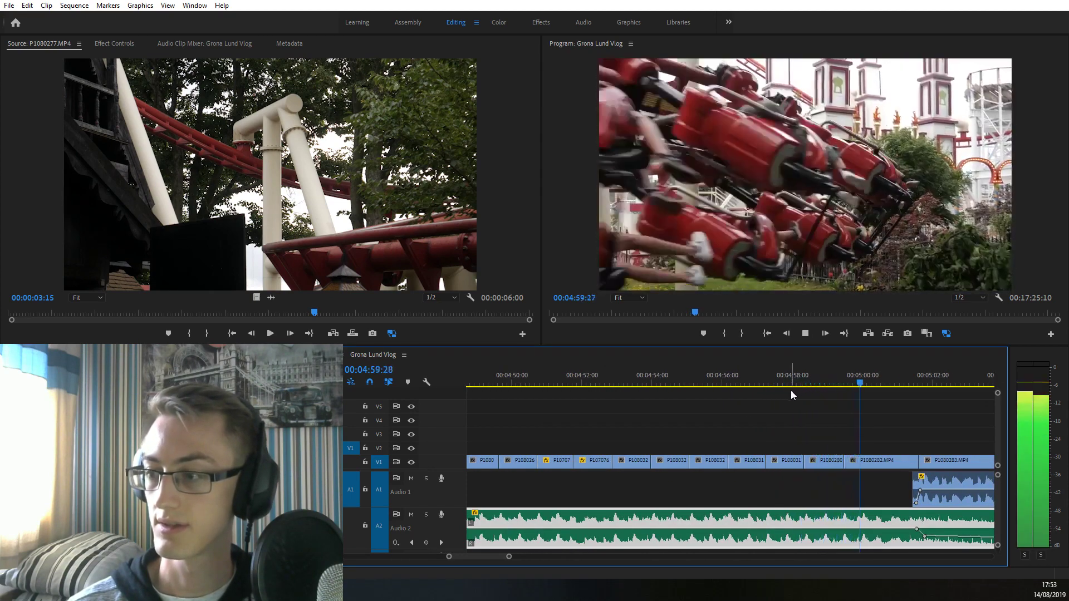
{"action": "key", "text": "minus"}
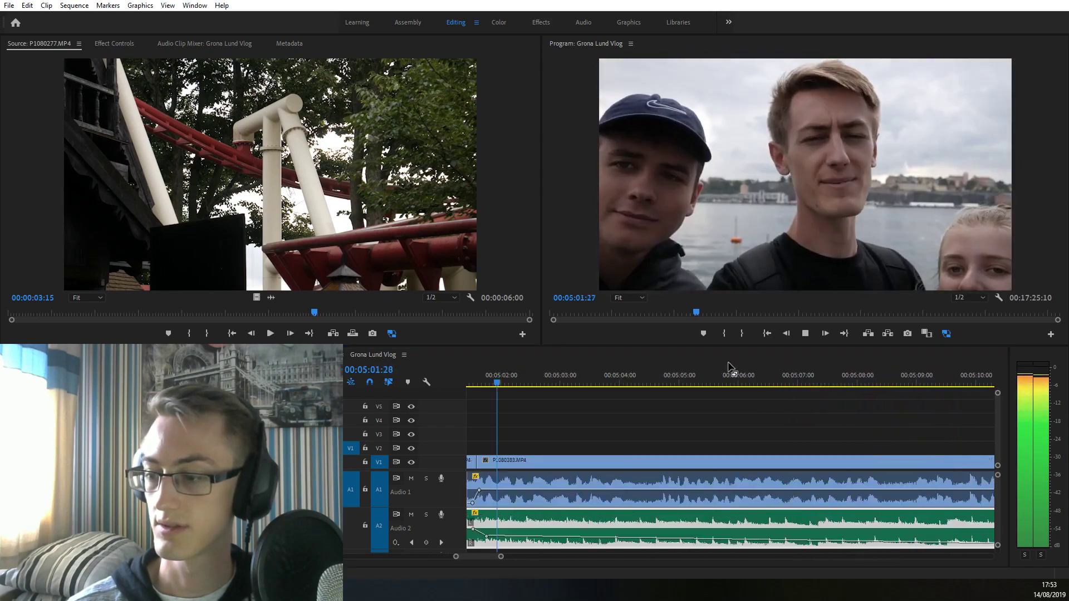
{"action": "left_click", "coordinate": [716, 380]}
{"action": "key", "text": "equal"}
{"action": "key", "text": "equal"}
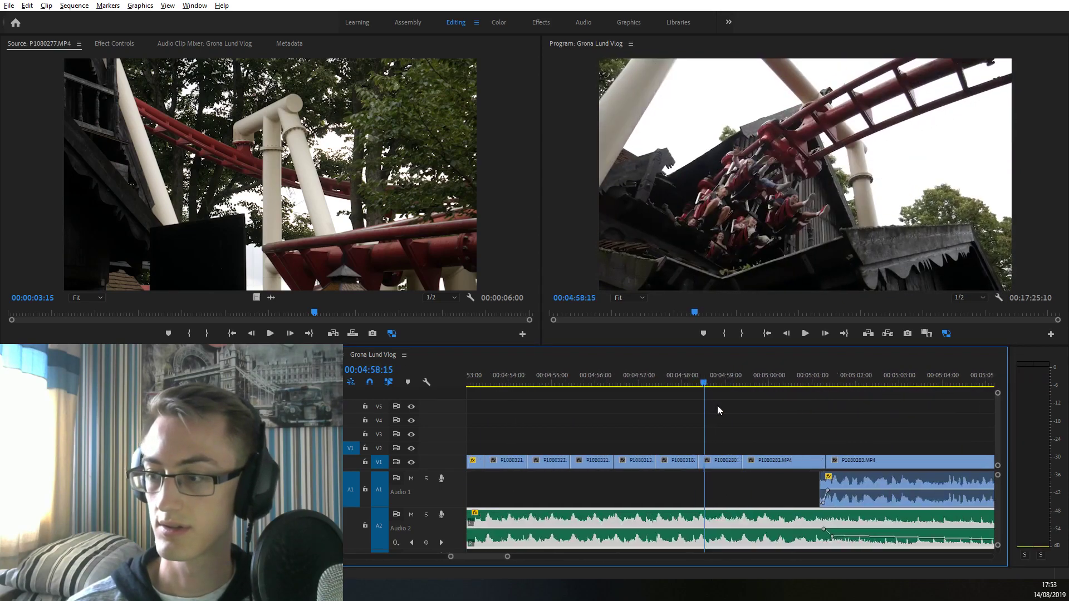
Slip the footage inside the P1080280.MP4 clip slightly earlier at about 00:04:58:11 and play the cut back
{"action": "left_click_drag", "start_coordinate": [701, 388], "coordinate": [681, 384]}
{"action": "left_click", "coordinate": [692, 384]}
{"action": "key", "text": "space"}
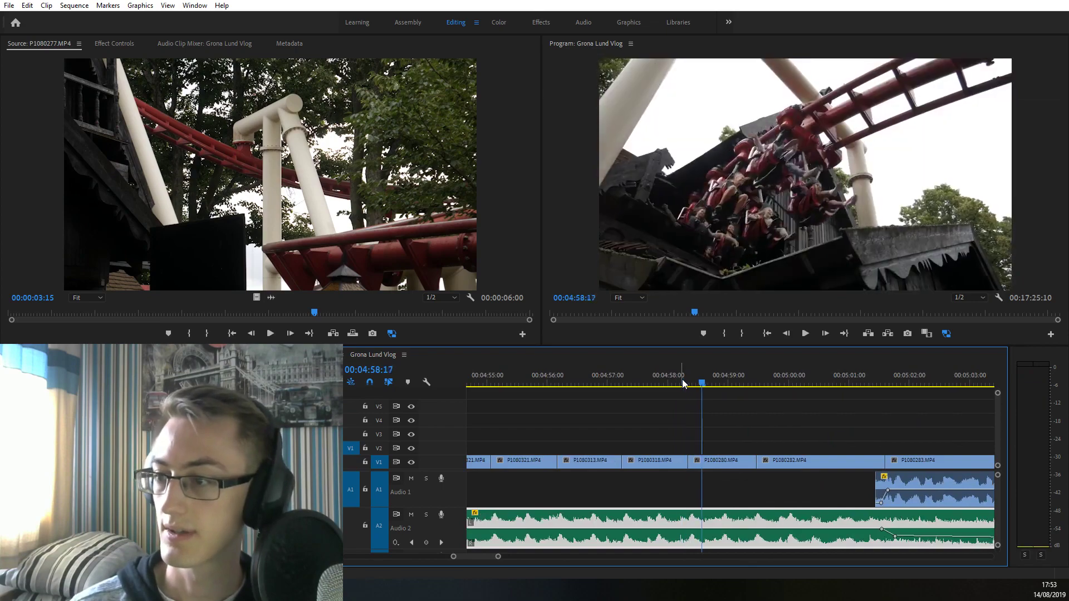
{"action": "left_click_drag", "start_coordinate": [752, 371], "coordinate": [691, 378]}
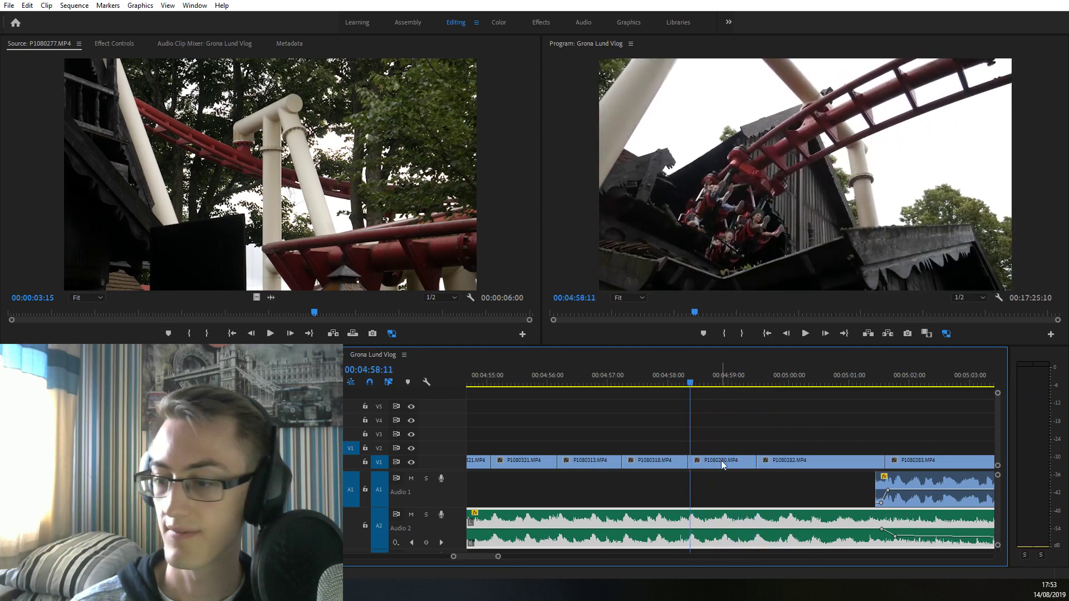
{"action": "key", "text": "y"}
{"action": "left_click_drag", "start_coordinate": [707, 467], "coordinate": [720, 466]}
{"action": "left_click", "coordinate": [668, 384]}
{"action": "key", "text": "space"}
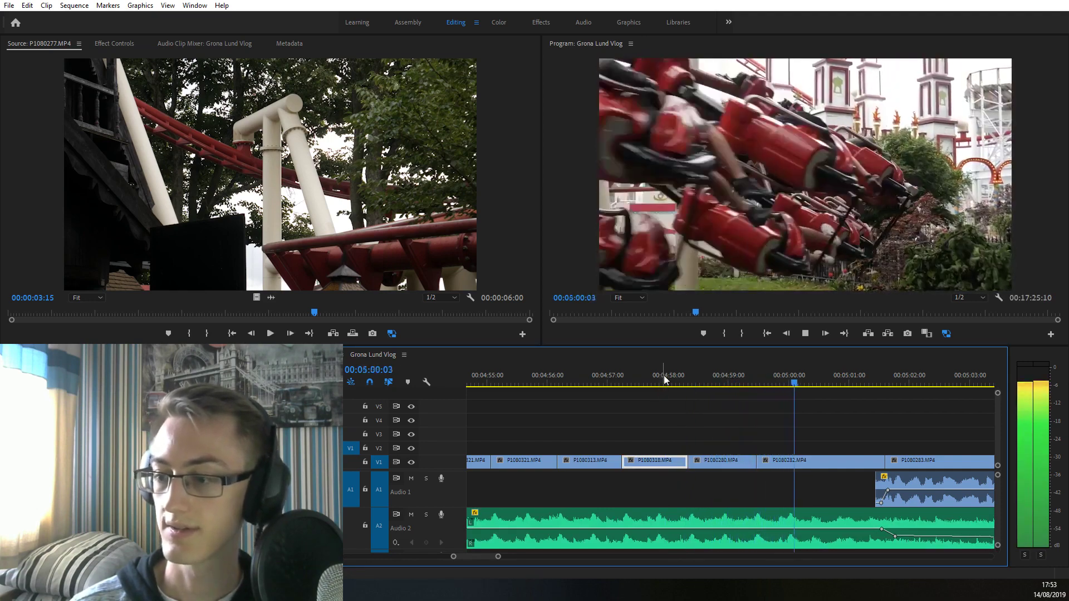
Slip the P1080280.MP4 footage a little further in the same direction and play it through into P1080283.MP4
{"action": "left_click", "coordinate": [670, 384]}
{"action": "key", "text": "space"}
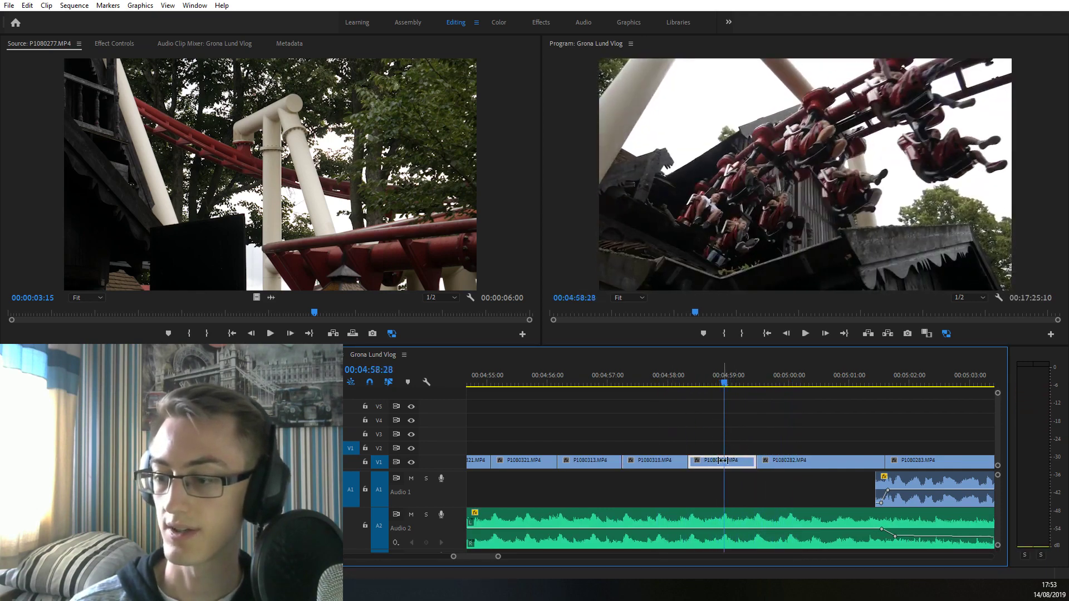
{"action": "left_click_drag", "start_coordinate": [725, 462], "coordinate": [733, 460]}
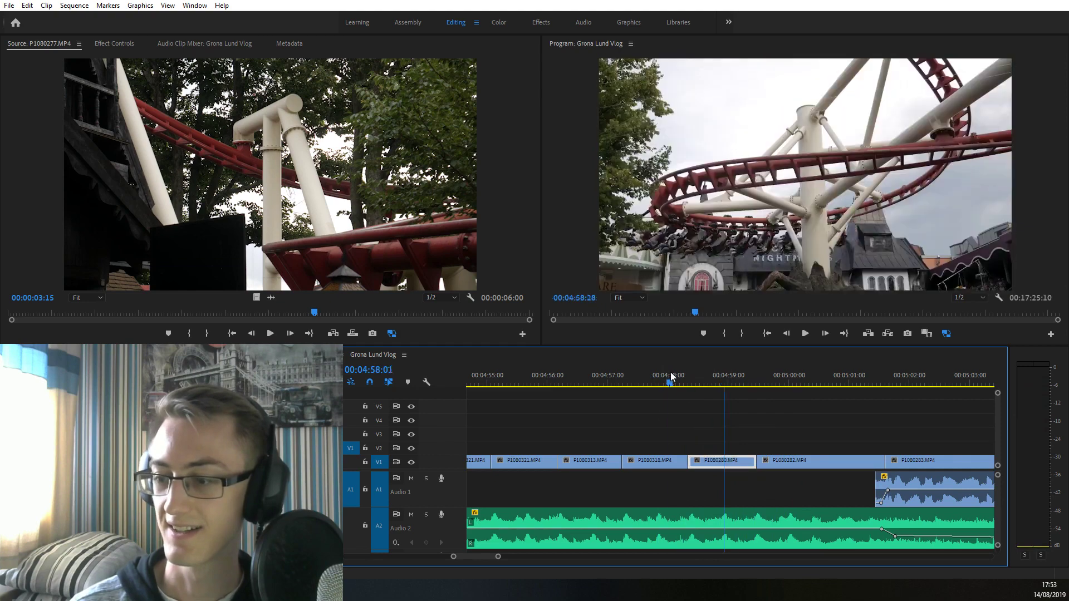
{"action": "left_click", "coordinate": [671, 385]}
{"action": "key", "text": "space"}
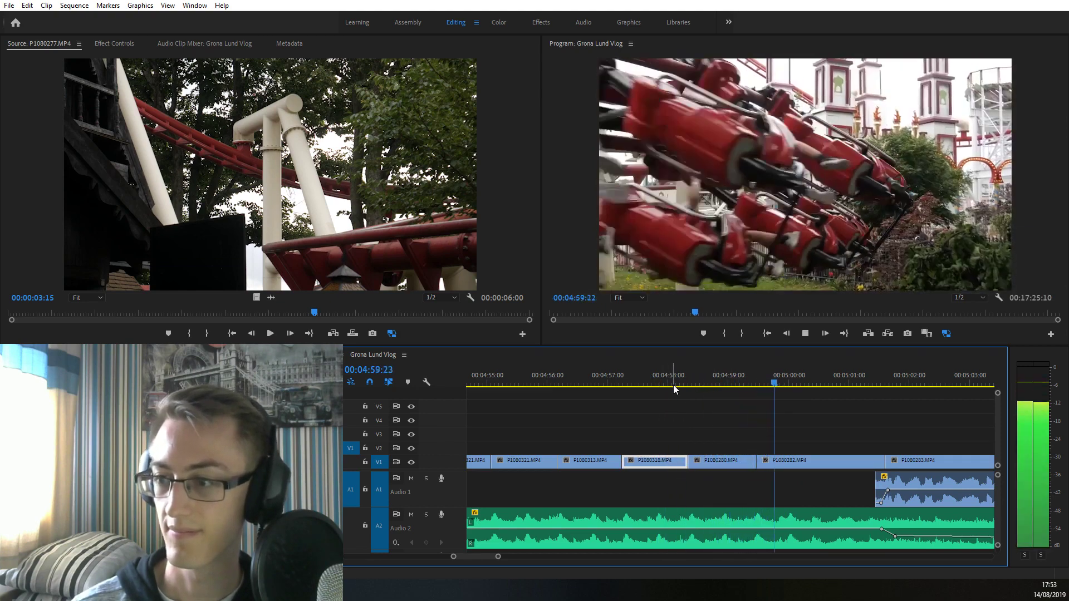
{"action": "scroll", "coordinate": [710, 411], "scroll_direction": "down", "scroll_amount": 3}
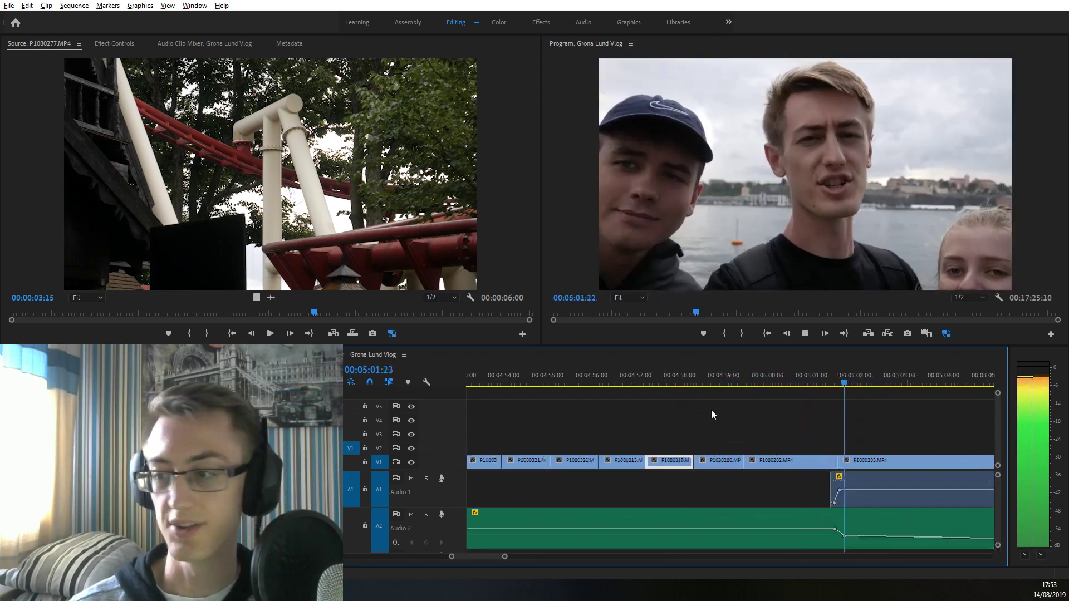
{"action": "scroll", "coordinate": [679, 382], "scroll_direction": "down", "scroll_amount": 2}
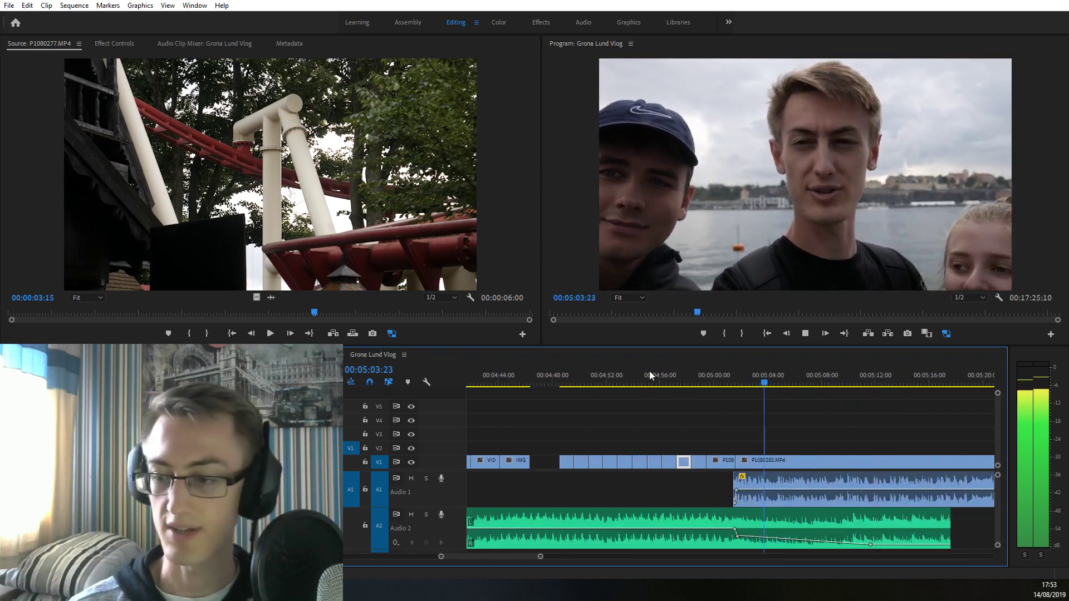
Play the music section from about 00:04:19 through the montage into P1080283.MP4 and save the project
{"action": "scroll", "coordinate": [679, 393], "scroll_direction": "down", "scroll_amount": 2}
{"action": "key", "text": "space"}
{"action": "scroll", "coordinate": [602, 414], "scroll_direction": "up", "scroll_amount": 3}
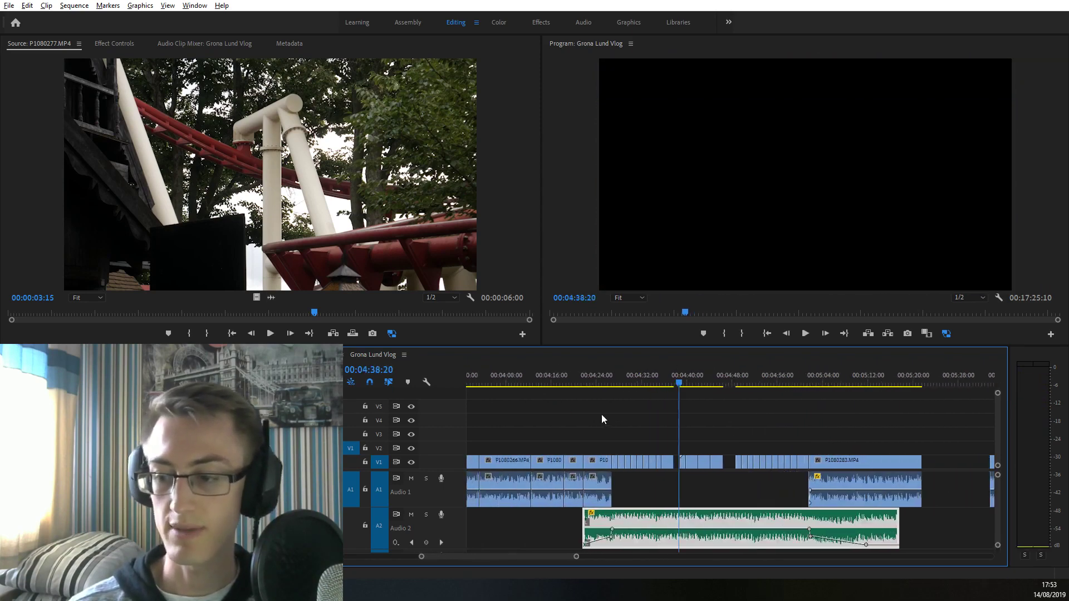
{"action": "left_click", "coordinate": [570, 378]}
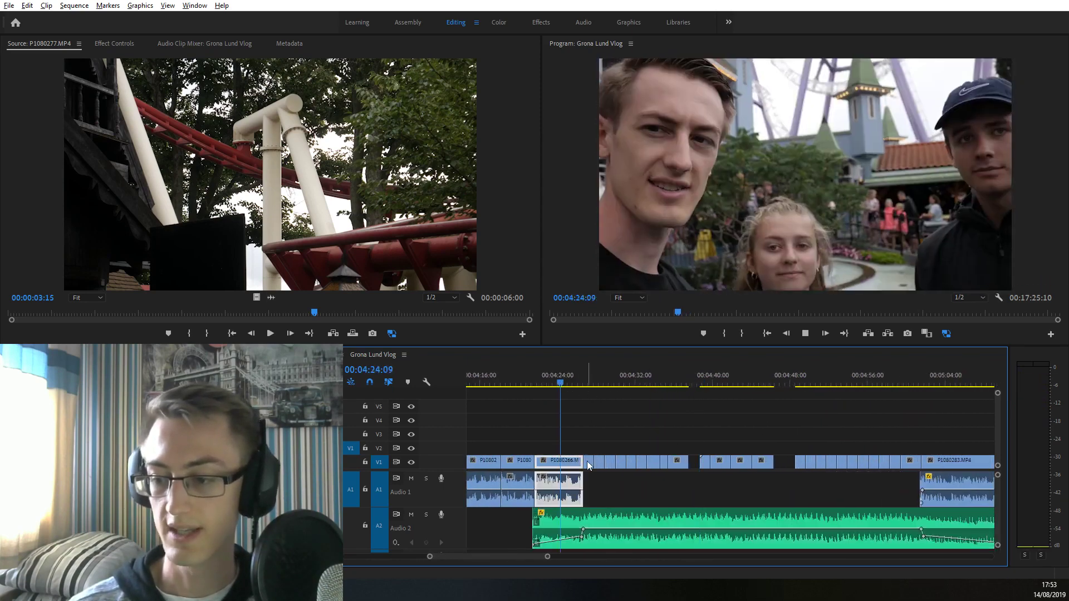
{"action": "scroll", "coordinate": [587, 461], "scroll_direction": "up", "scroll_amount": 3}
{"action": "key", "text": "space"}
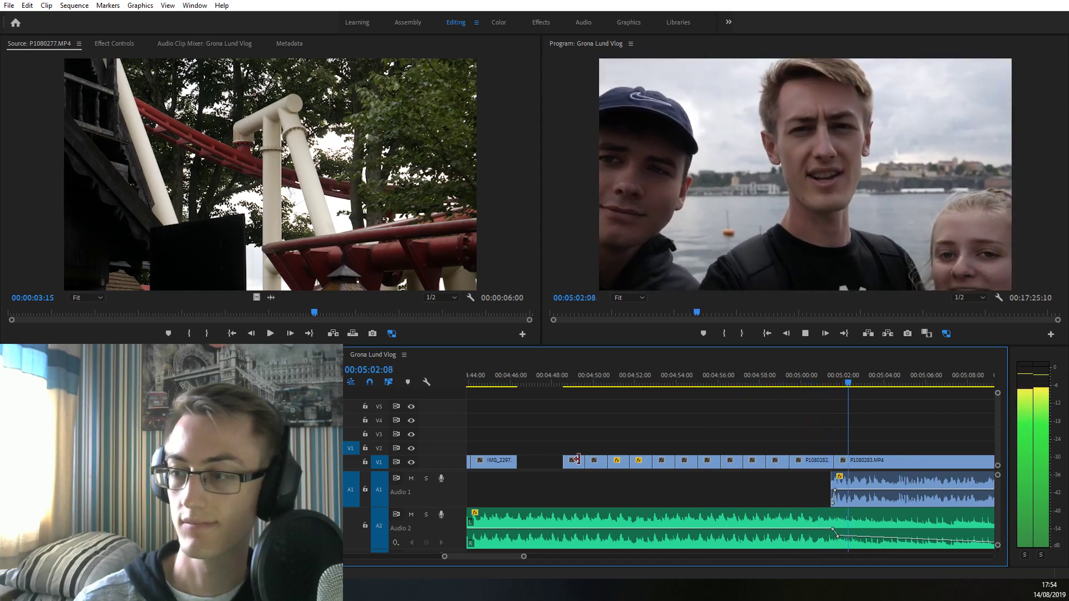
{"action": "left_click", "coordinate": [751, 391]}
{"action": "key", "text": "ctrl+s"}
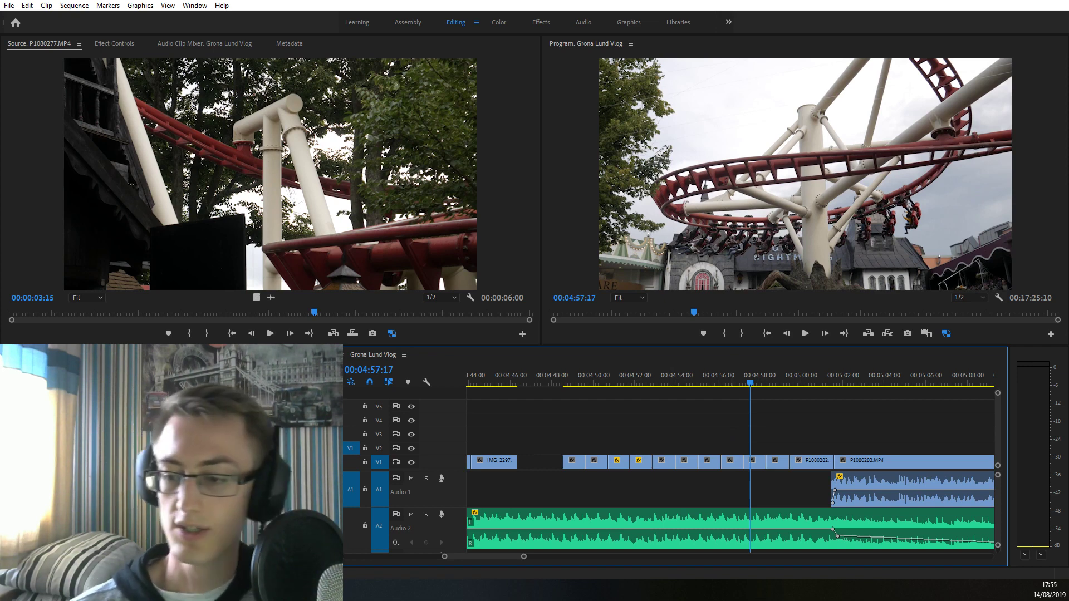
Return to the first Fun House clip at about 00:04:27 and examine its footage where the music comes up
{"action": "scroll", "coordinate": [657, 401], "scroll_direction": "up", "scroll_amount": 6}
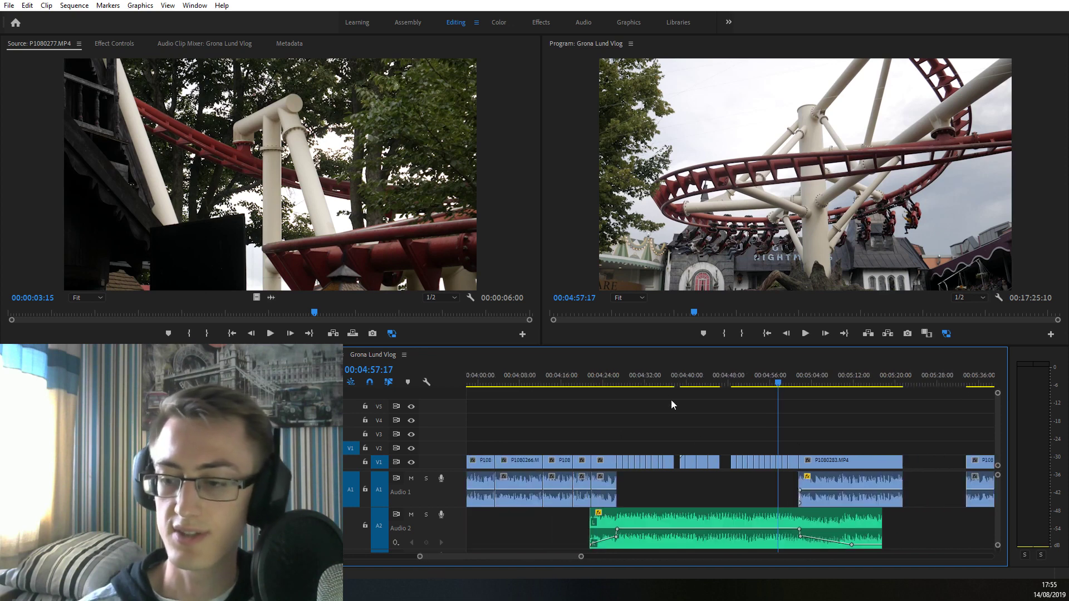
{"action": "left_click", "coordinate": [649, 384]}
{"action": "left_click", "coordinate": [577, 384]}
{"action": "key", "text": "="}
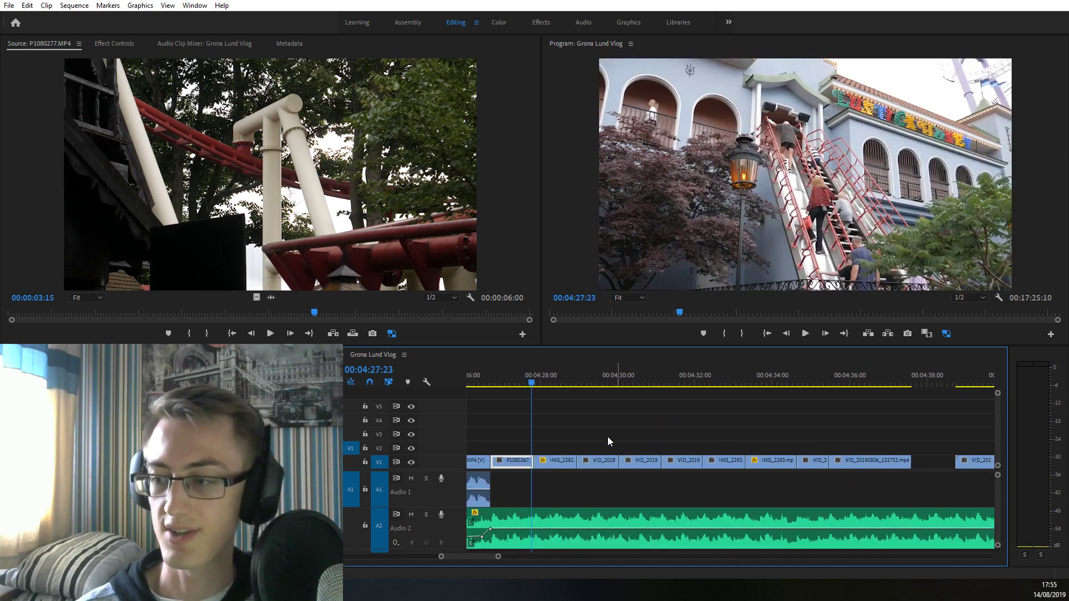
{"action": "left_click_drag", "start_coordinate": [537, 381], "coordinate": [511, 379]}
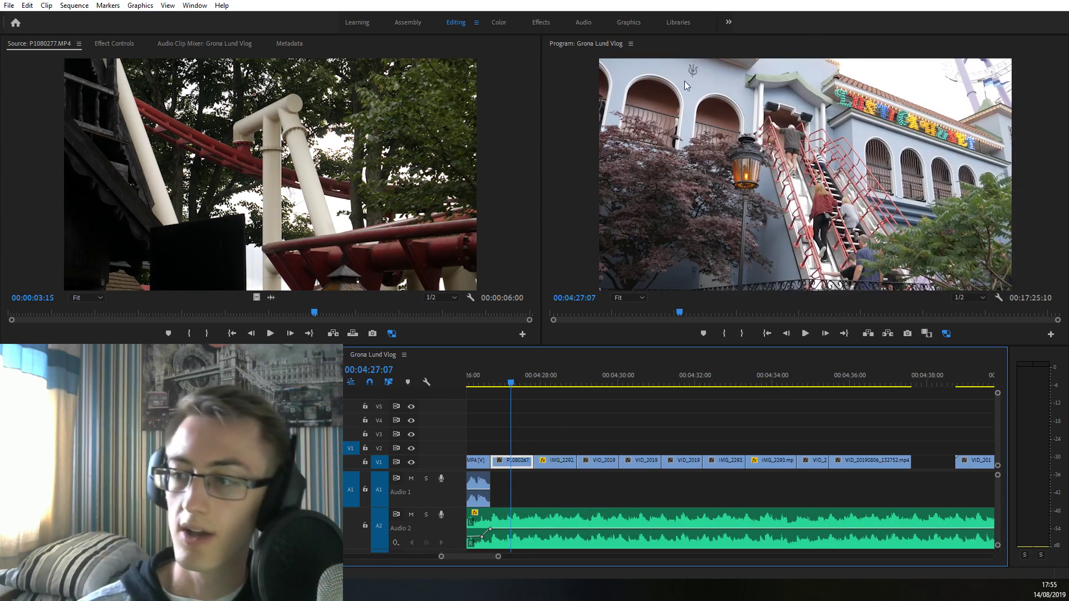
{"action": "key", "text": "space"}
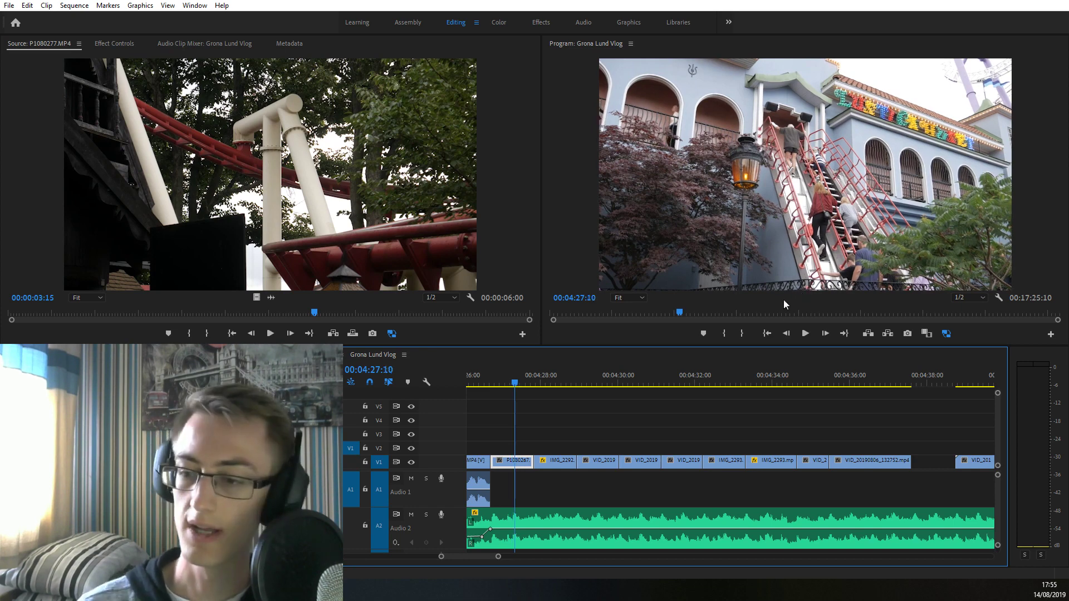
Go frame by frame back and forth across the cut from the first Fun House clip to IMG_2292 near 00:04:27:25
{"action": "left_click", "coordinate": [542, 378]}
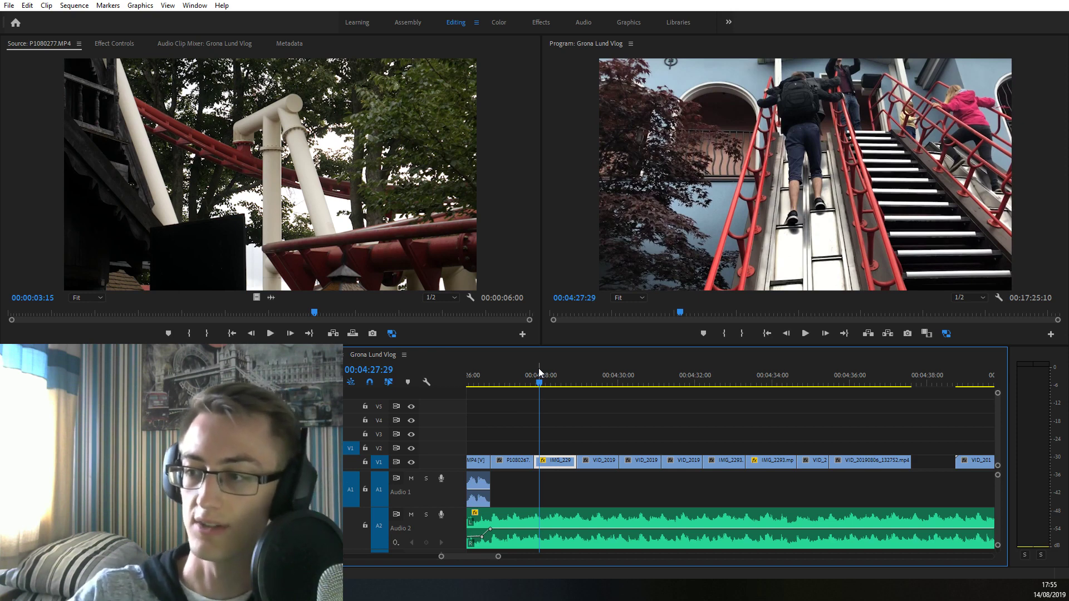
{"action": "key", "text": "Left"}
{"action": "key", "text": "Left"}
{"action": "key", "text": "Left"}
{"action": "key", "text": "Left"}
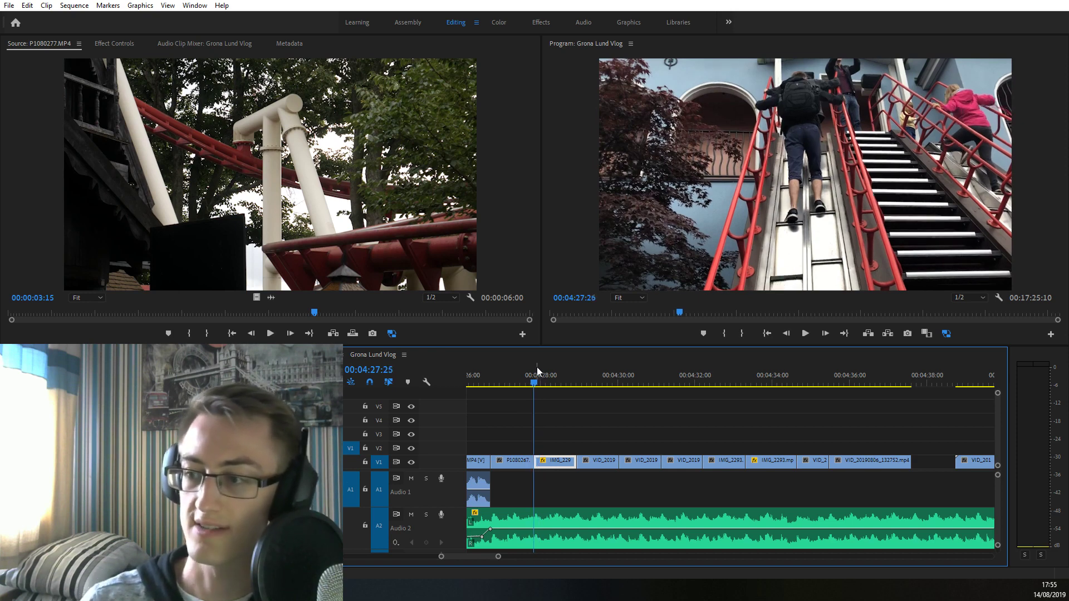
{"action": "key", "text": "Left"}
{"action": "key", "text": "Right"}
{"action": "key", "text": "Left"}
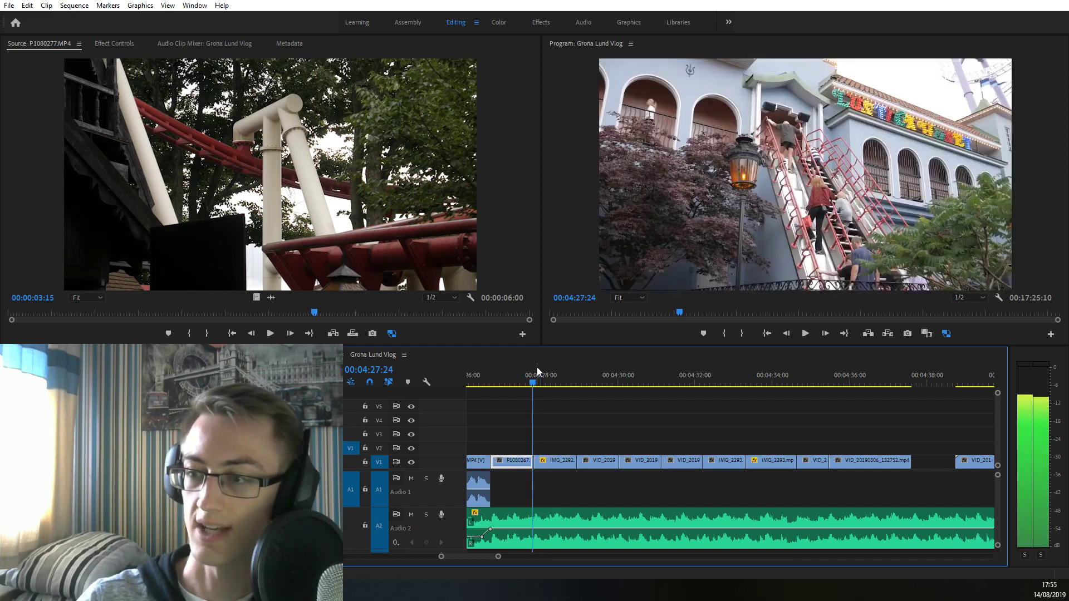
{"action": "key", "text": "Right"}
{"action": "key", "text": "Left"}
{"action": "key", "text": "Right"}
{"action": "key", "text": "Left"}
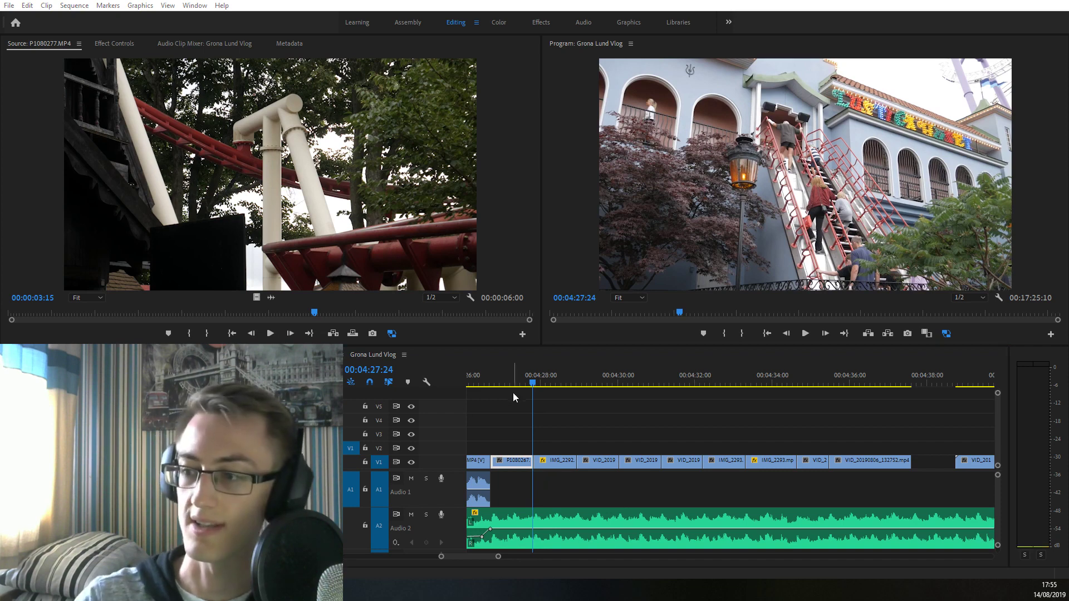
{"action": "key", "text": "Right"}
{"action": "key", "text": "space"}
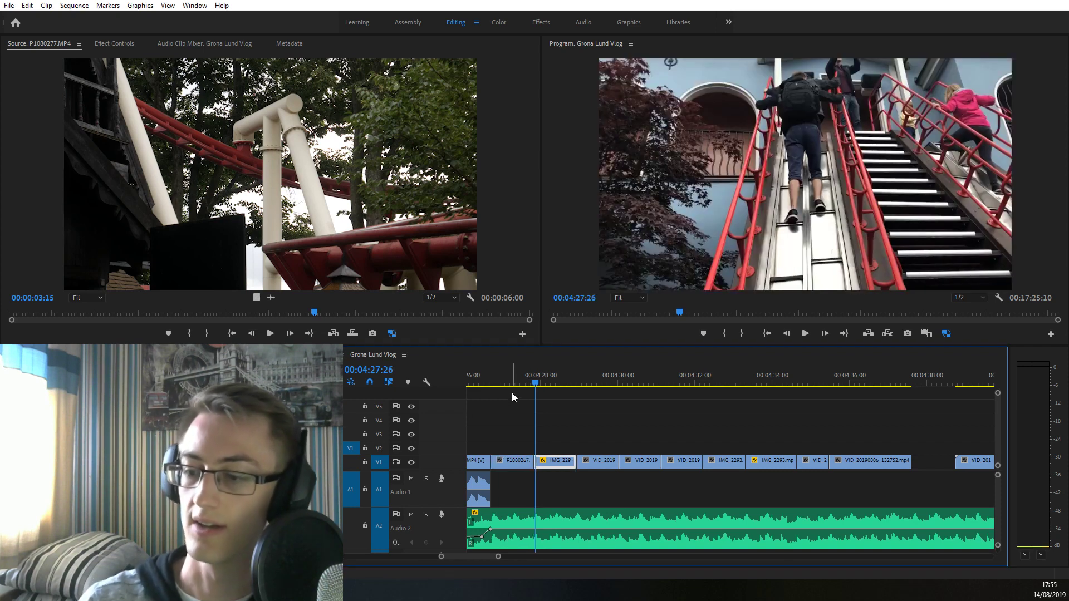
{"action": "key", "text": "Right"}
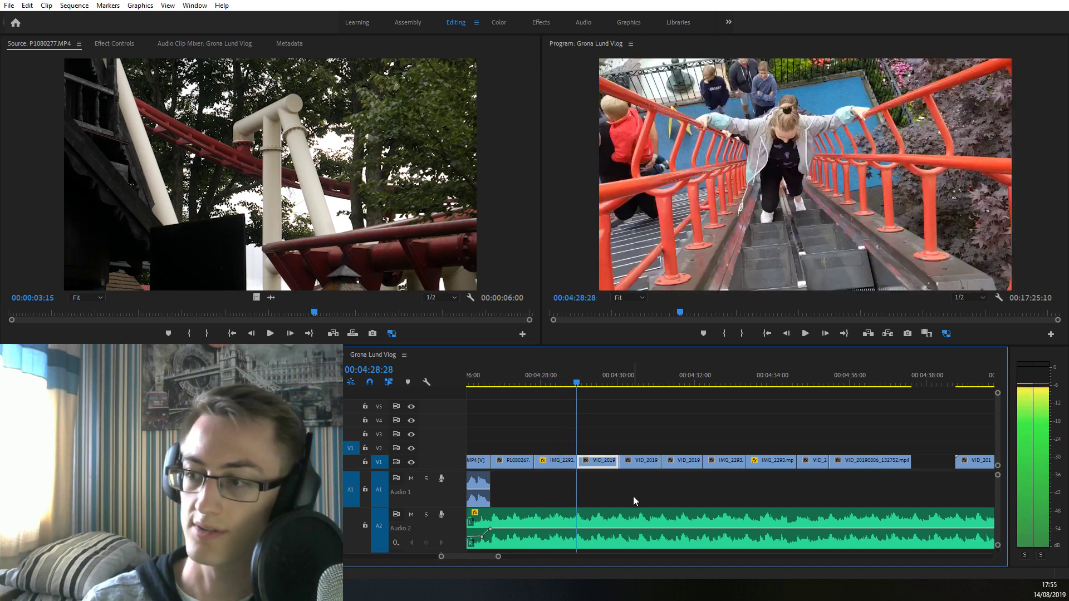
Compare the frames on both sides of the cut from IMG_2292 to the next VID_2019 clip at about 00:04:28:28
{"action": "key", "text": "Left"}
{"action": "key", "text": "Right"}
{"action": "key", "text": "Right"}
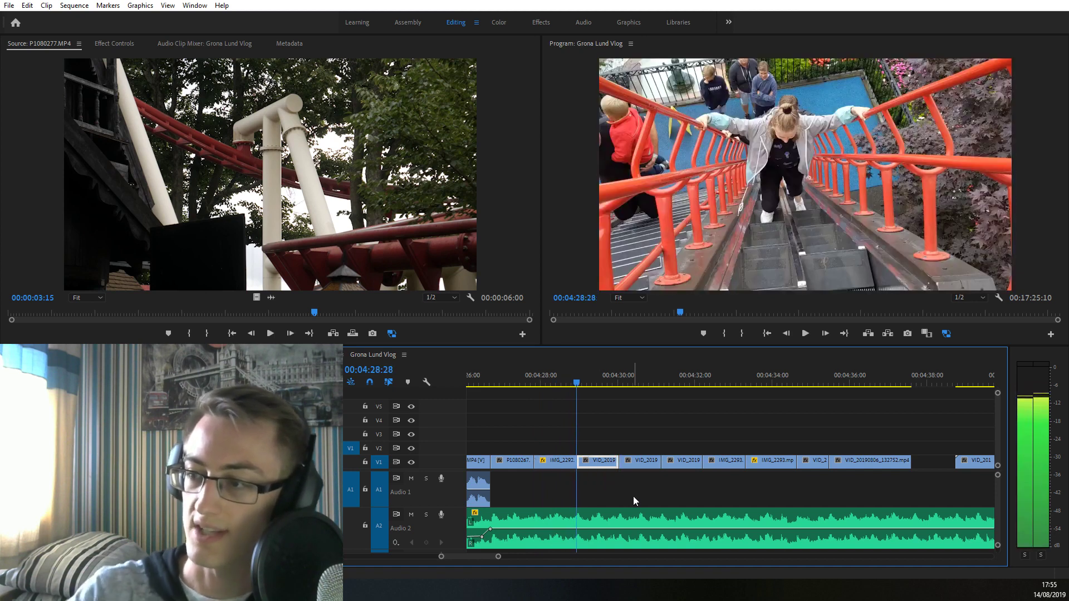
{"action": "key", "text": "Left"}
{"action": "key", "text": "Right"}
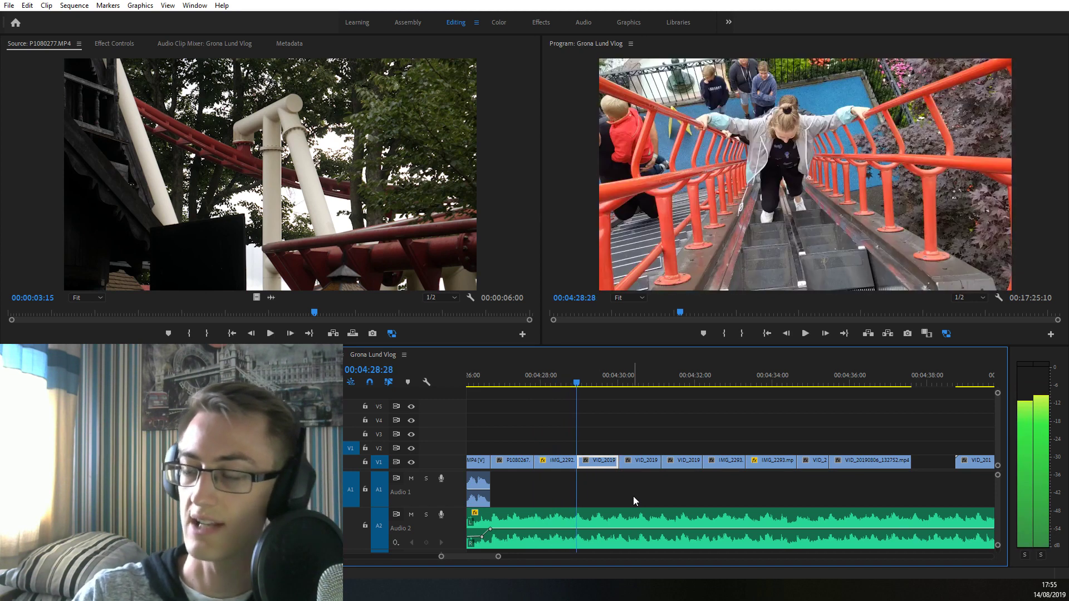
{"action": "key", "text": "Left"}
{"action": "key", "text": "Right"}
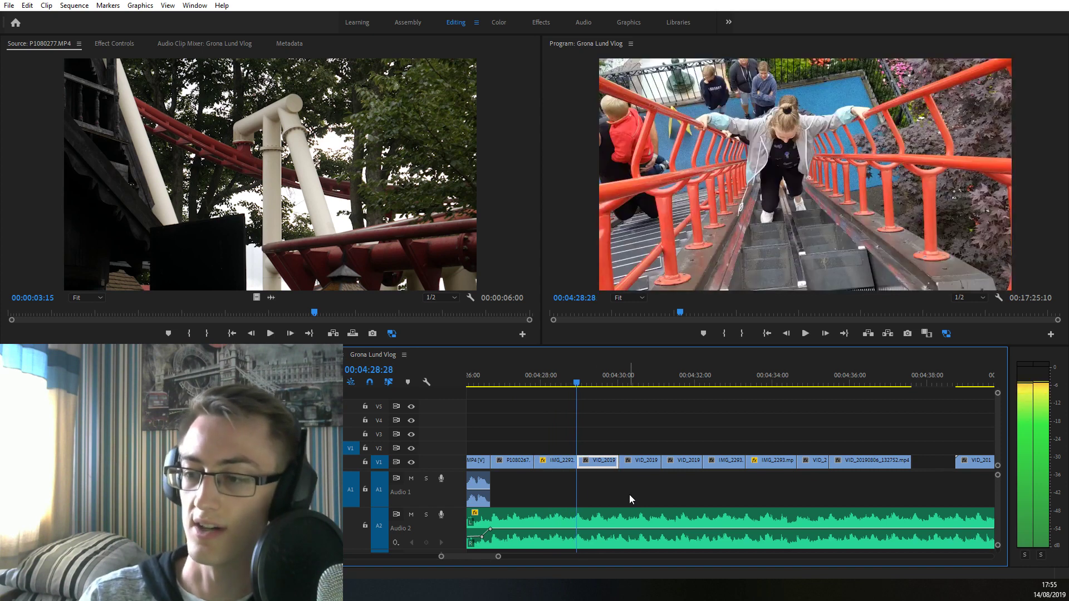
{"action": "key", "text": "Left"}
{"action": "key", "text": "Right"}
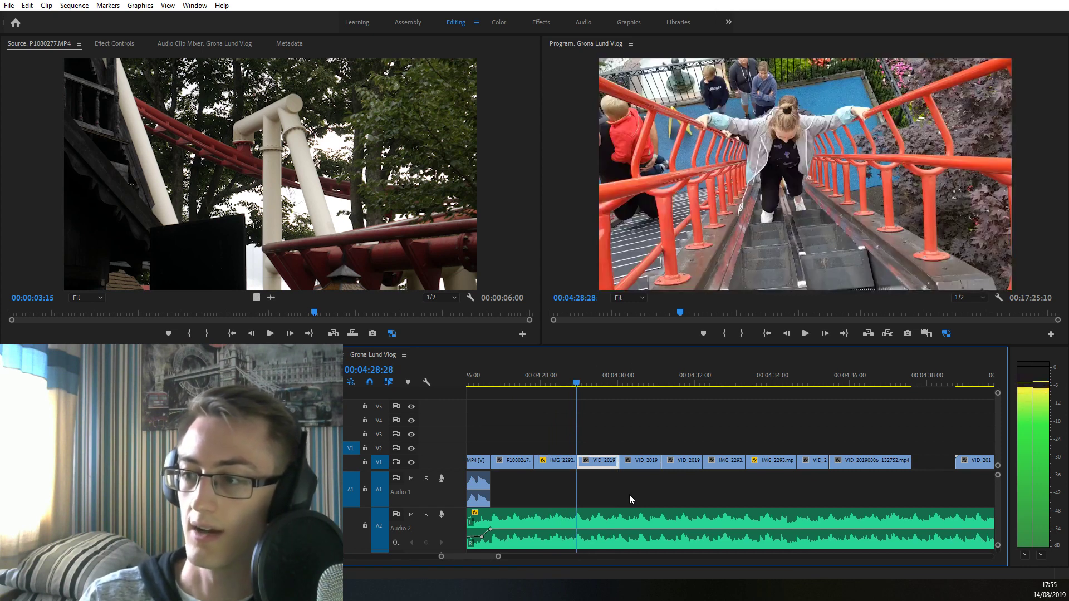
{"action": "key", "text": "Left"}
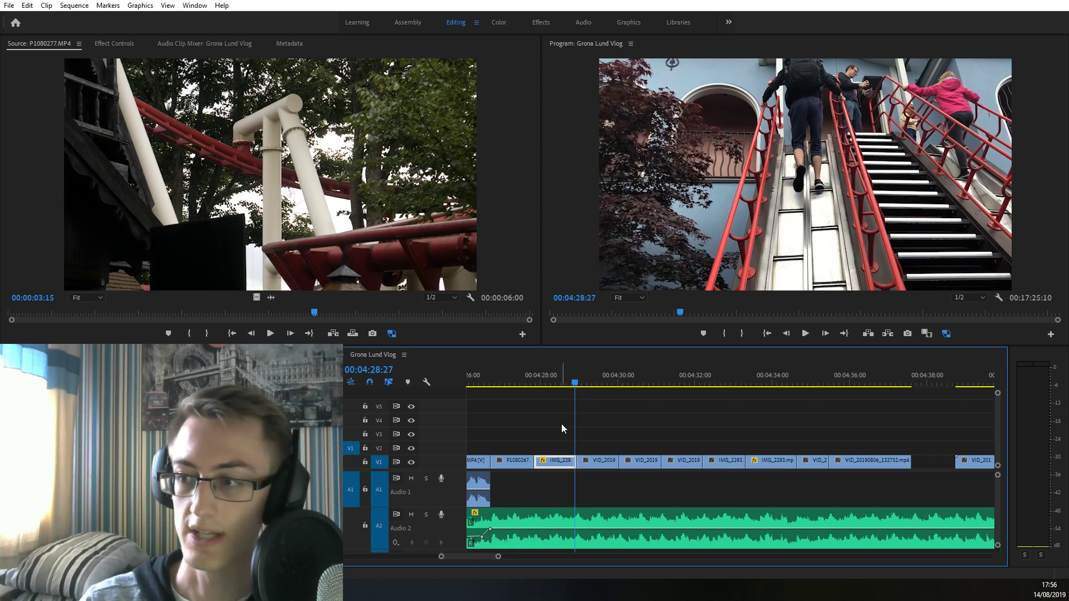
Scrub the first Fun House clip from about 00:04:27:14 to just before its cut, and clear the clip selection
{"action": "left_click_drag", "start_coordinate": [568, 384], "coordinate": [522, 389]}
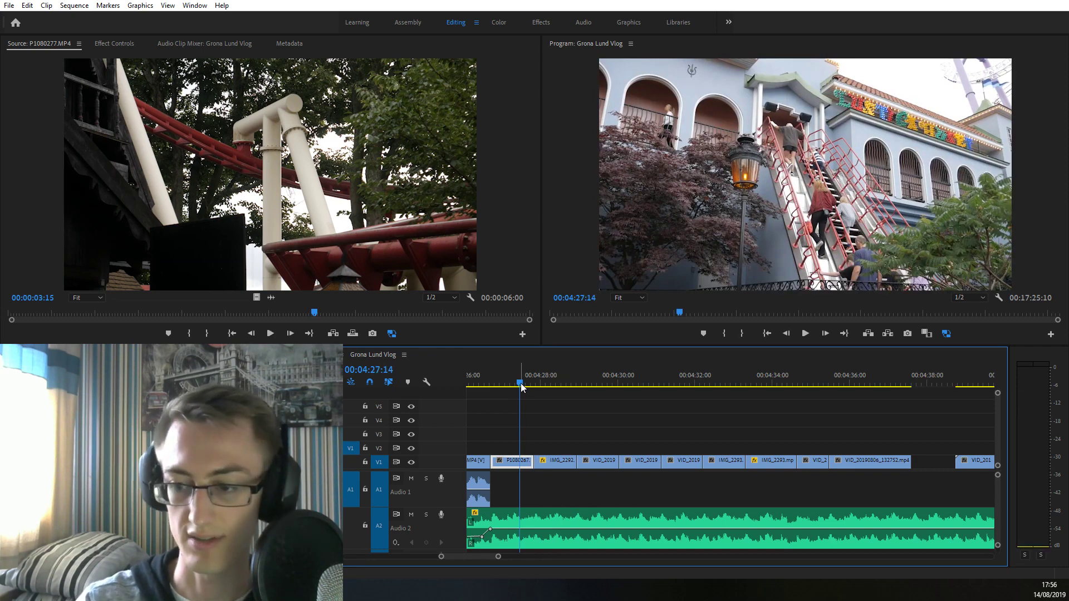
{"action": "left_click", "coordinate": [522, 384]}
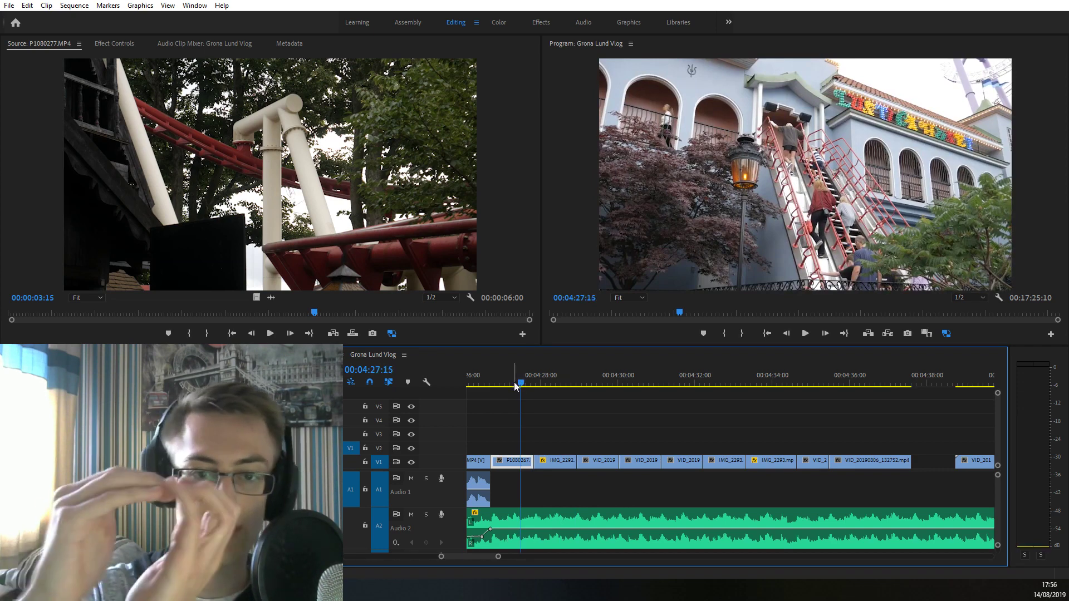
{"action": "left_click", "coordinate": [532, 384]}
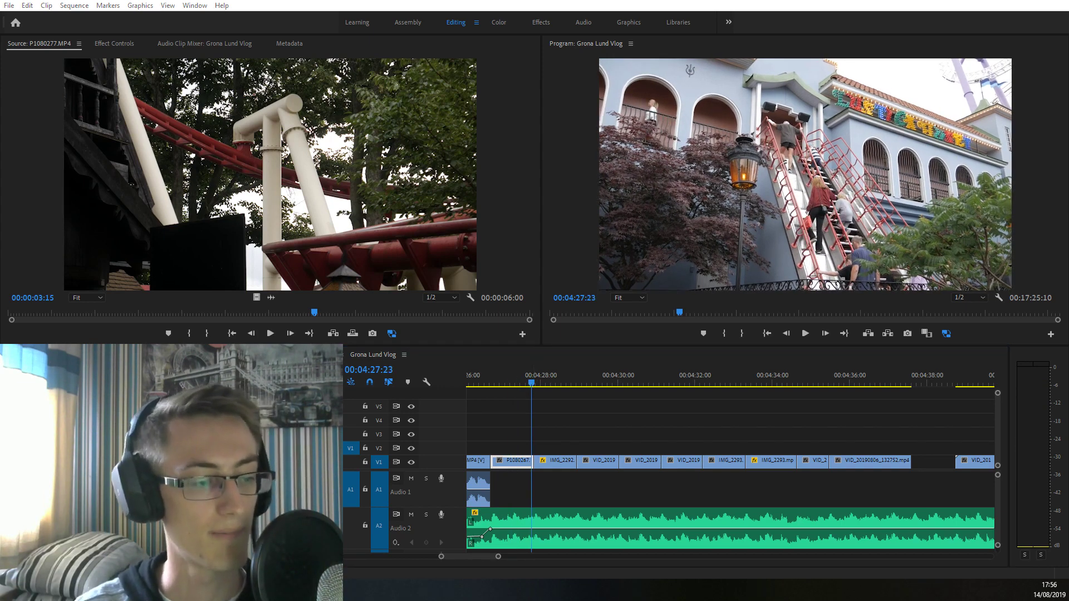
{"action": "left_click", "coordinate": [570, 446]}
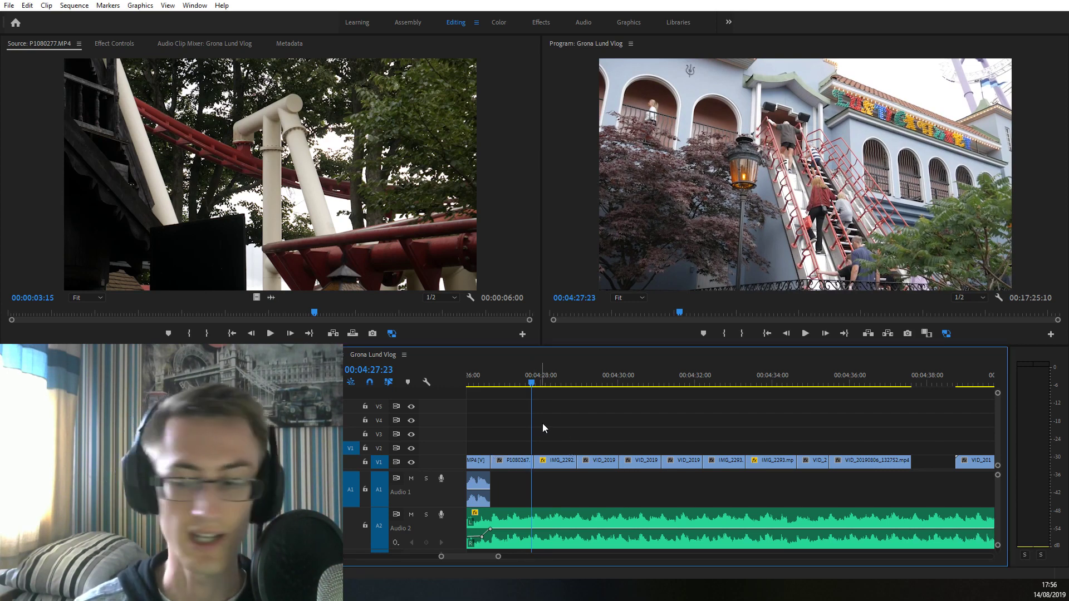
Scrub through the Fun House clips to about 00:04:36 and examine the overall layout of the whole sequence
{"action": "key", "text": "minus"}
{"action": "key", "text": "minus"}
{"action": "key", "text": "equal"}
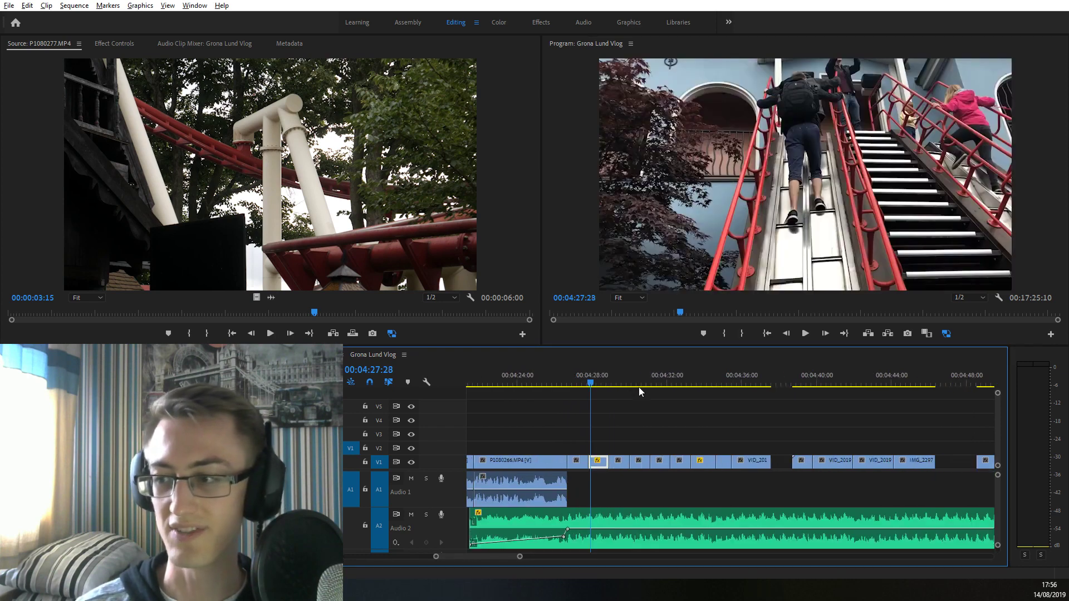
{"action": "left_click", "coordinate": [634, 380]}
{"action": "left_click", "coordinate": [672, 381]}
{"action": "left_click_drag", "start_coordinate": [694, 385], "coordinate": [729, 384]}
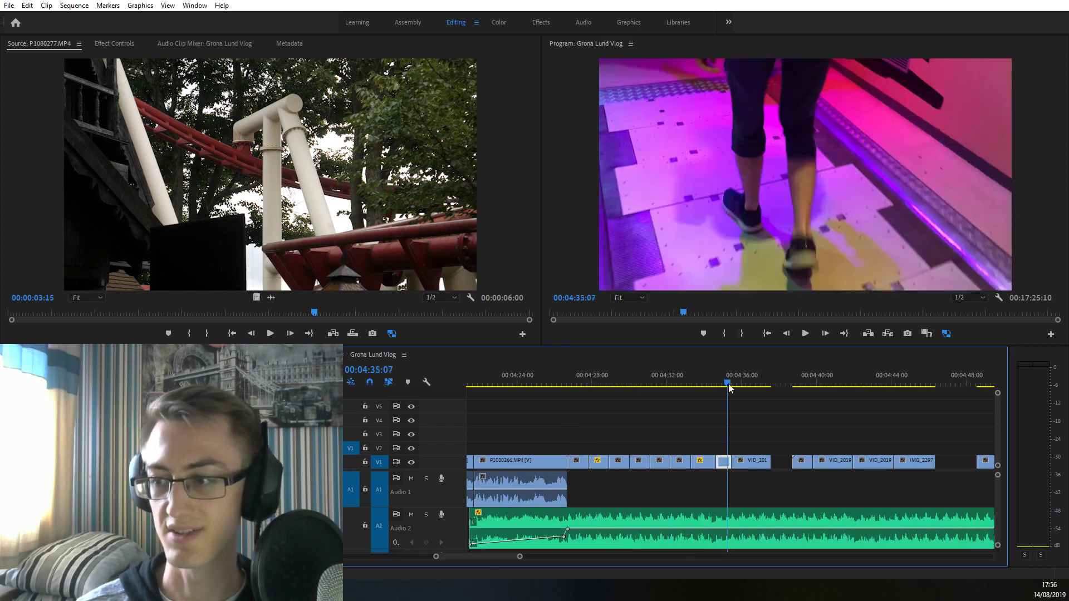
{"action": "key", "text": "space"}
{"action": "scroll", "coordinate": [804, 468], "scroll_direction": "down", "scroll_amount": 1}
{"action": "scroll", "coordinate": [804, 468], "scroll_direction": "down", "scroll_amount": 3}
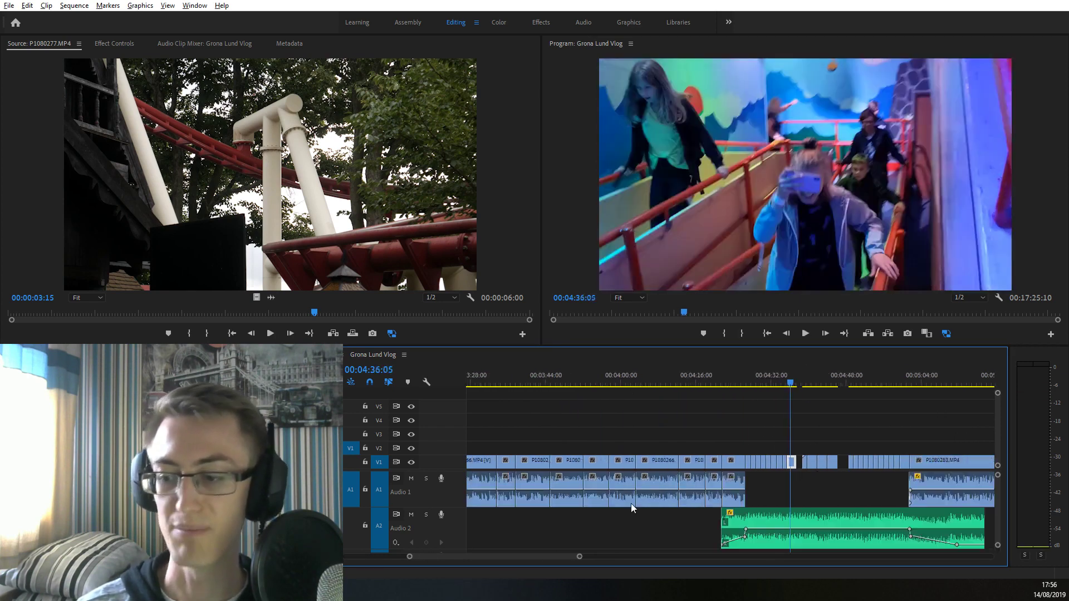
{"action": "scroll", "coordinate": [766, 442], "scroll_direction": "down", "scroll_amount": 2}
{"action": "scroll", "coordinate": [649, 438], "scroll_direction": "down", "scroll_amount": 2}
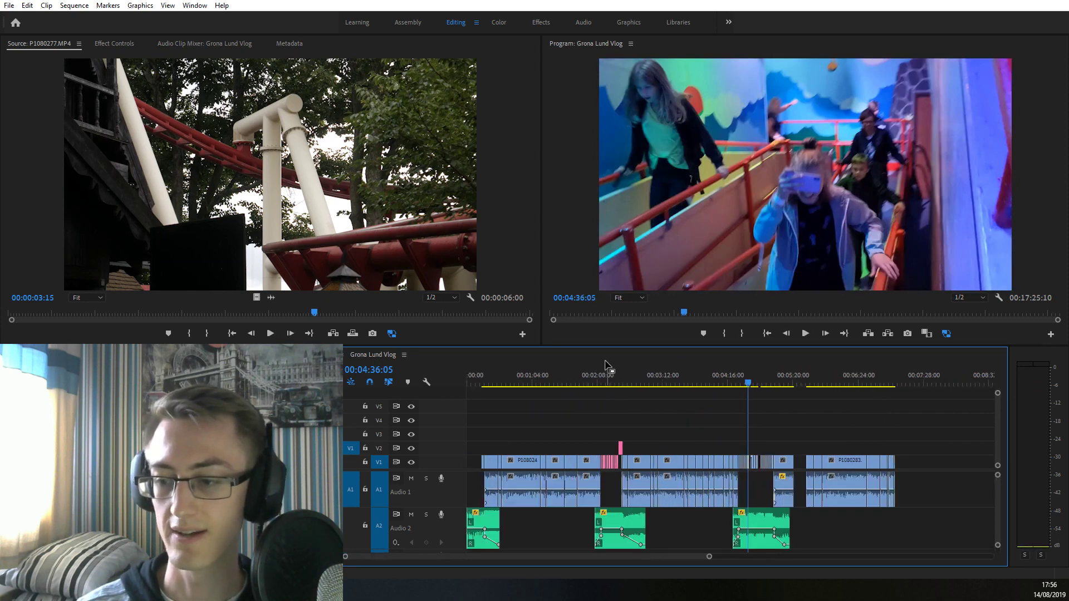
Move the playhead to 00:02:16:15 in the pink roller coaster montage and save the project
{"action": "left_click", "coordinate": [601, 378]}
{"action": "scroll", "coordinate": [611, 467], "scroll_direction": "up", "scroll_amount": 4}
{"action": "left_click_drag", "start_coordinate": [549, 379], "coordinate": [567, 378]}
{"action": "scroll", "coordinate": [557, 440], "scroll_direction": "down", "scroll_amount": 4}
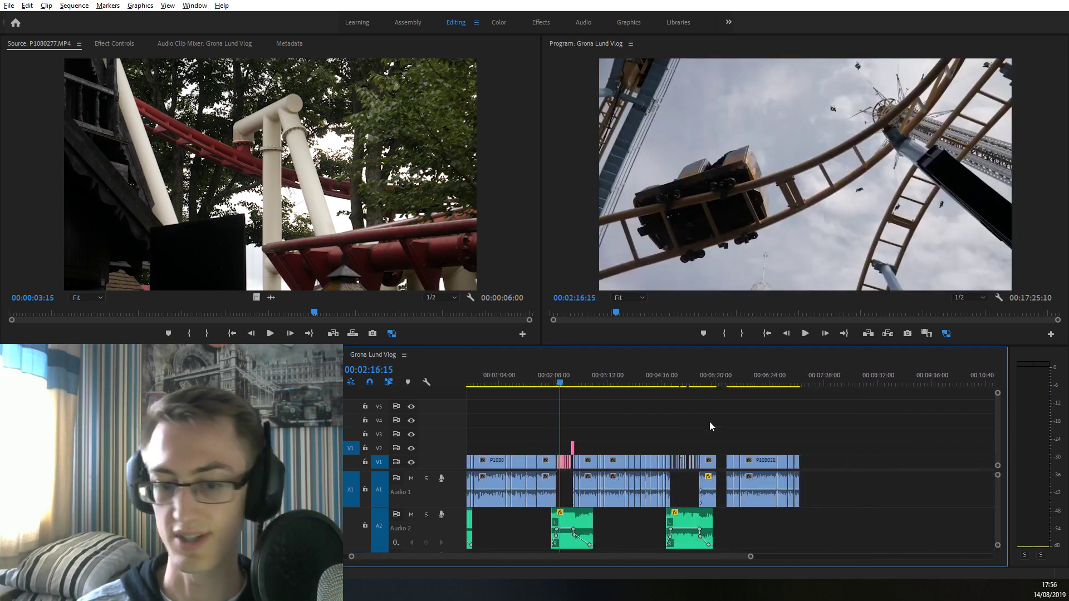
{"action": "key", "text": "ctrl+s"}
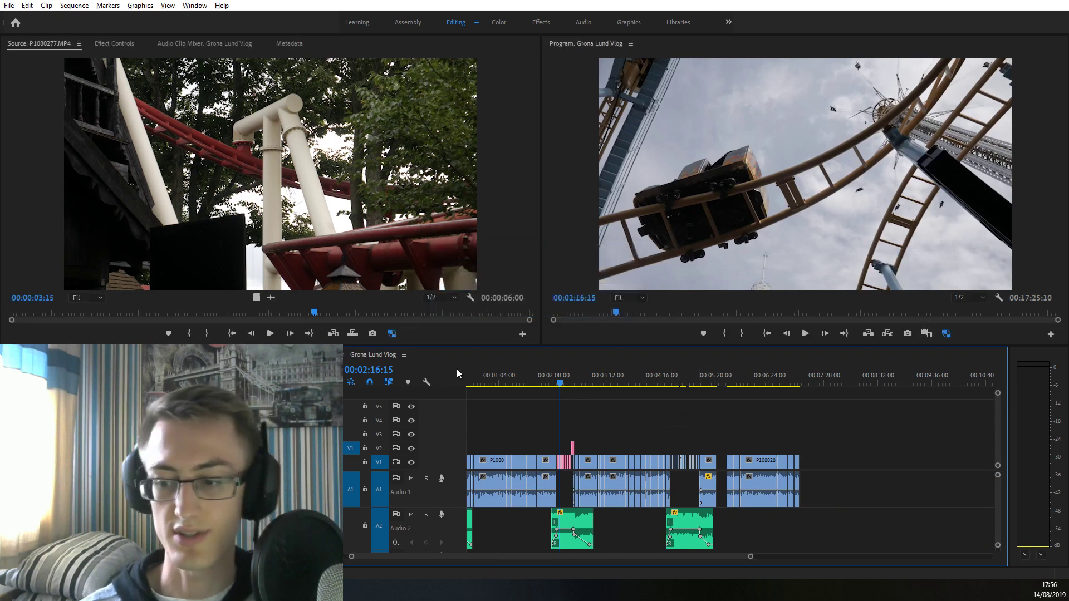
Scrub to P1080336.MP4 at about 00:02:30:13 and examine how the pink roller coaster montage ends
{"action": "scroll", "coordinate": [601, 437], "scroll_direction": "up", "scroll_amount": 5}
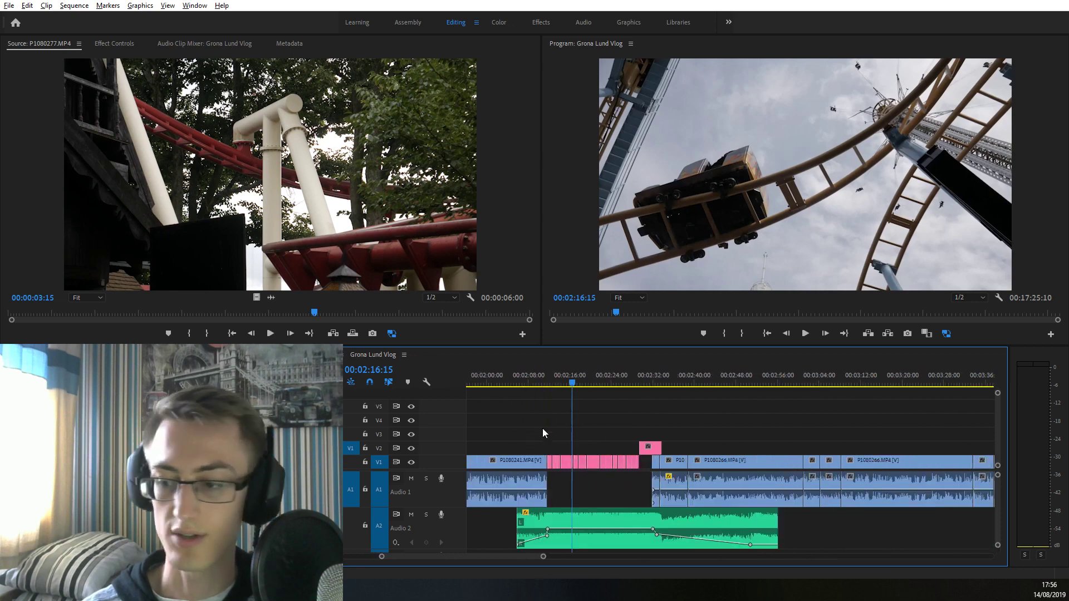
{"action": "left_click_drag", "start_coordinate": [624, 385], "coordinate": [641, 385]}
{"action": "scroll", "coordinate": [571, 364], "scroll_direction": "up", "scroll_amount": 3}
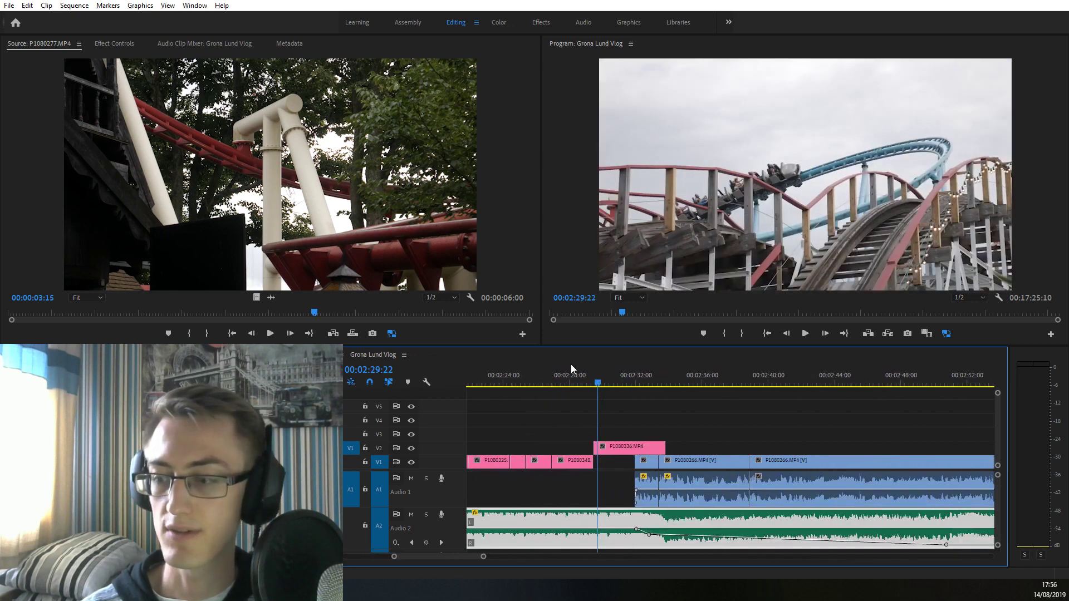
{"action": "left_click", "coordinate": [615, 377]}
{"action": "scroll", "coordinate": [574, 436], "scroll_direction": "down", "scroll_amount": 5}
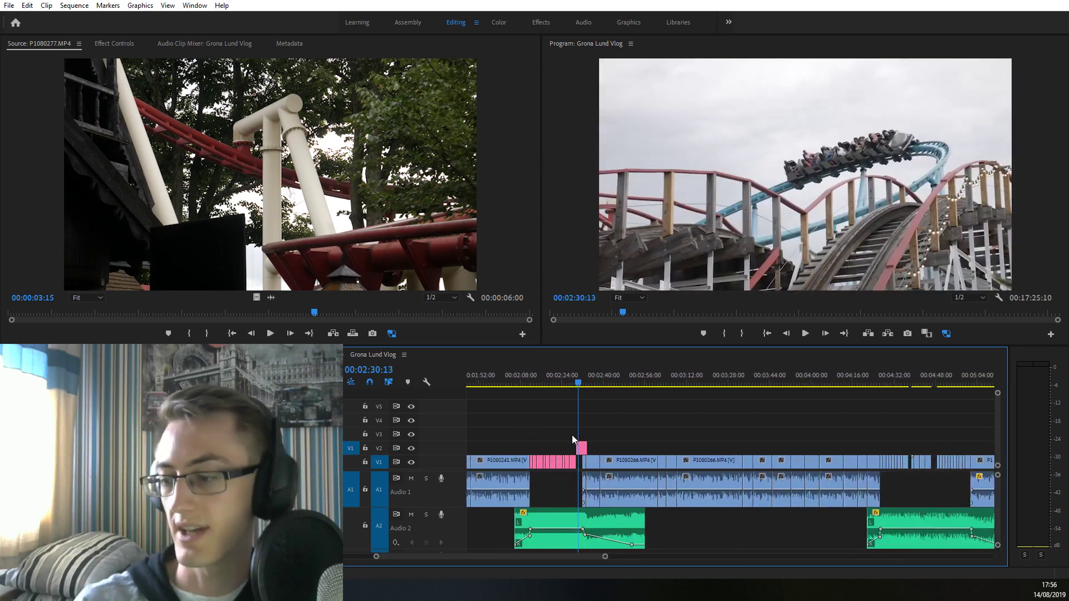
{"action": "scroll", "coordinate": [545, 461], "scroll_direction": "down", "scroll_amount": 3}
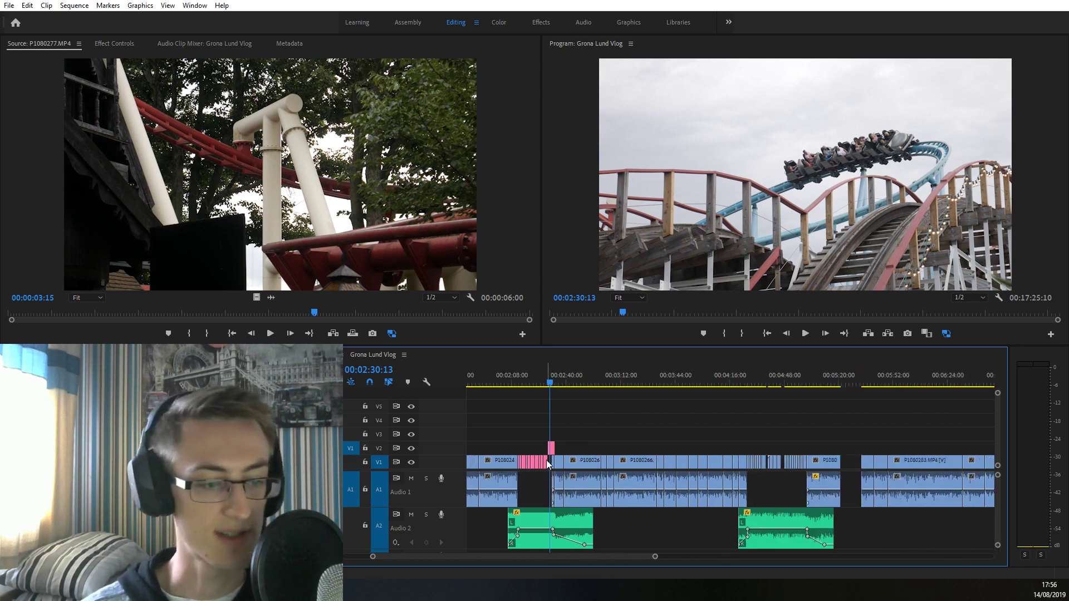
Select all the short Fun House montage clips on V1 between about 00:04:26 and 00:05:02
{"action": "scroll", "coordinate": [712, 463], "scroll_direction": "up", "scroll_amount": 6}
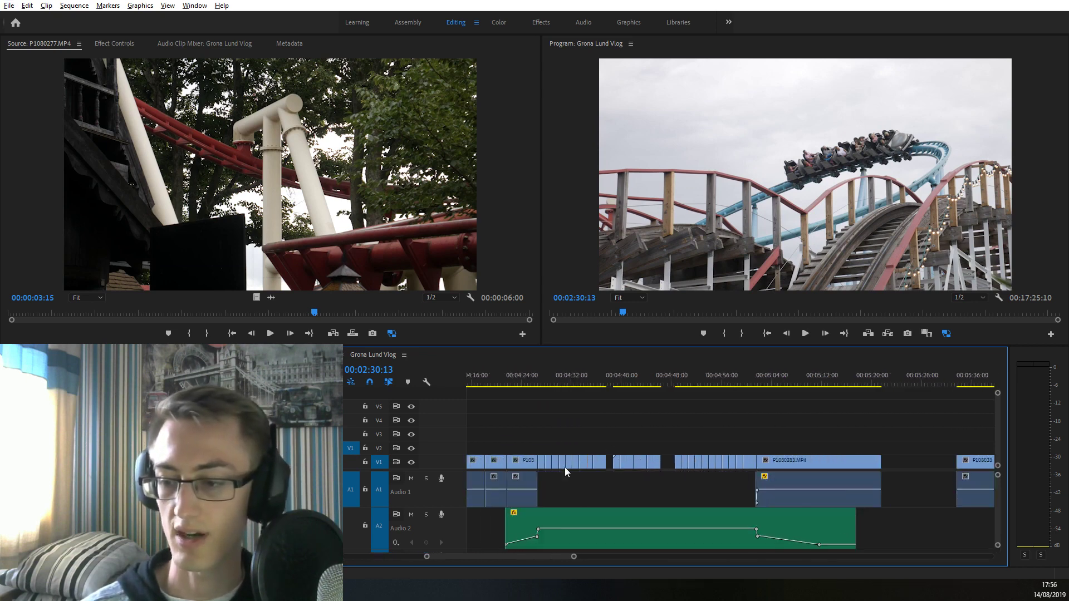
{"action": "left_click_drag", "start_coordinate": [542, 433], "coordinate": [745, 487]}
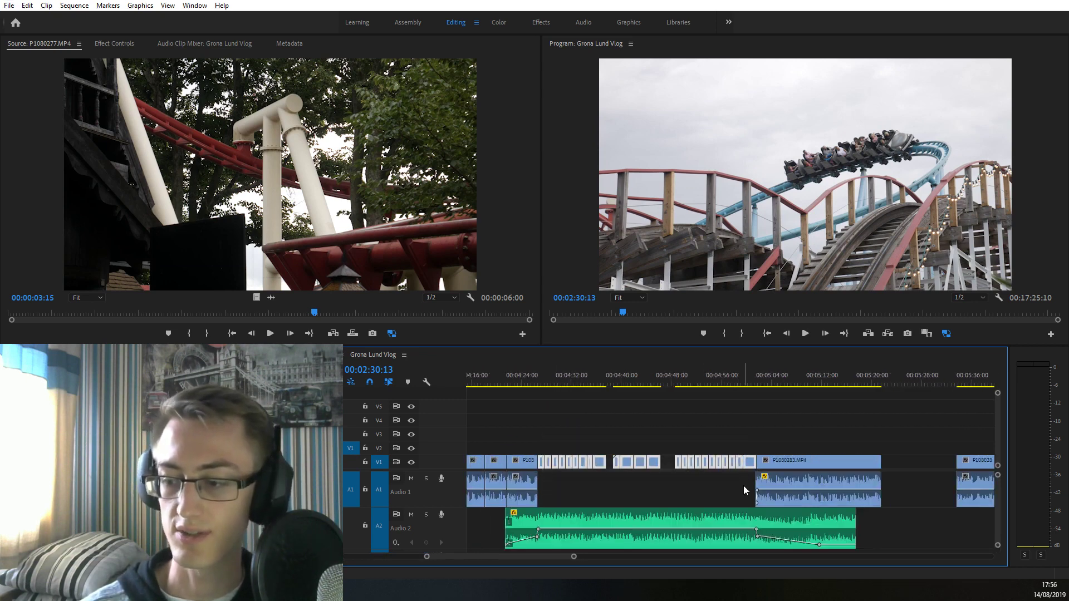
{"action": "scroll", "coordinate": [801, 495], "scroll_direction": "down", "scroll_amount": 3}
{"action": "scroll", "coordinate": [745, 486], "scroll_direction": "up", "scroll_amount": 6}
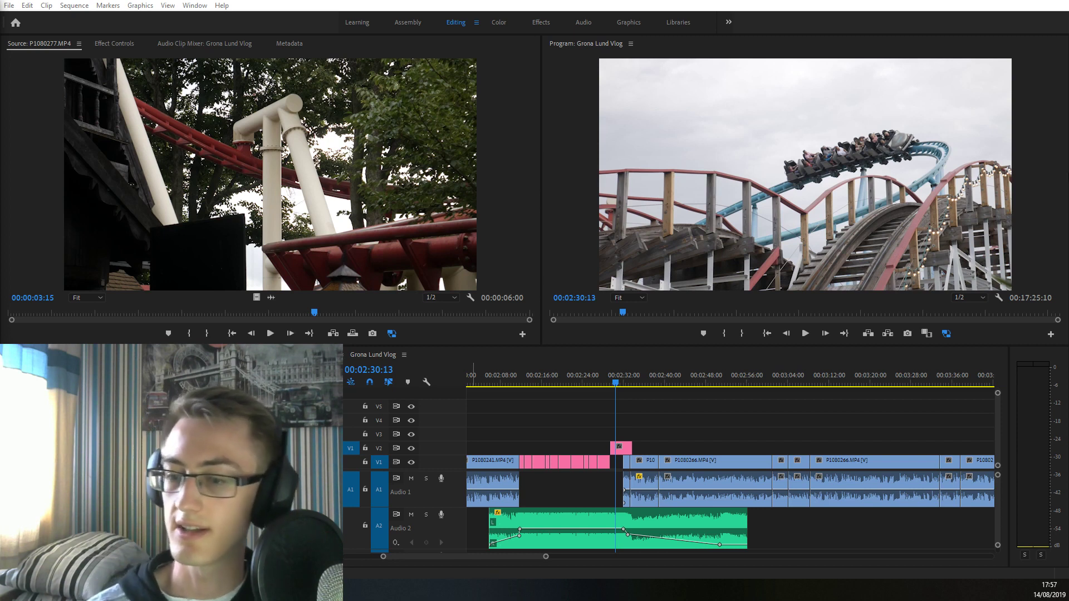
Try the program preview at Full playback resolution and return it to 1/2
{"action": "left_click", "coordinate": [976, 301]}
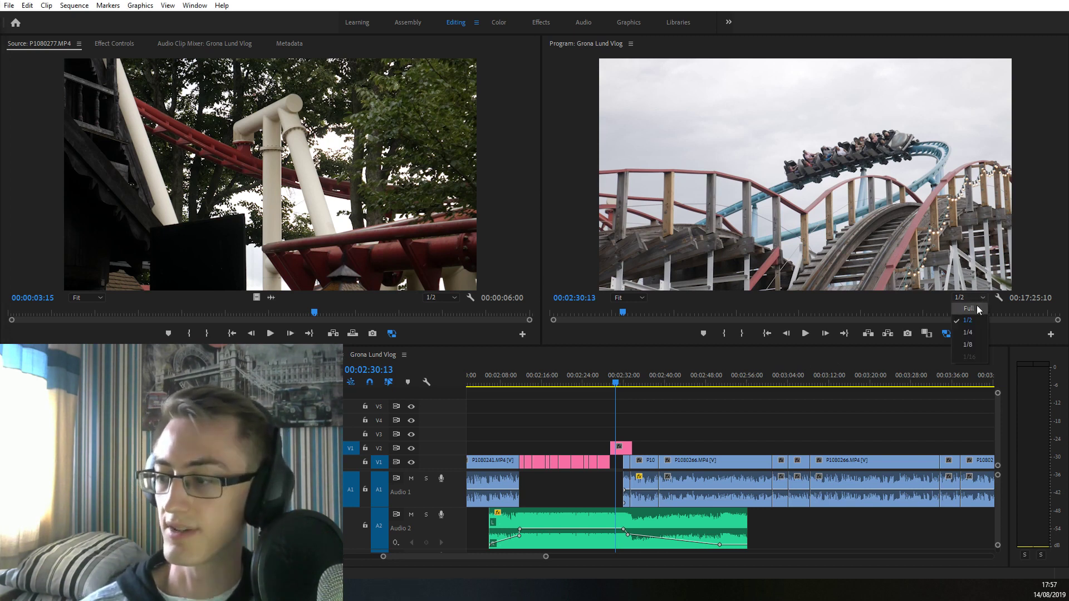
{"action": "left_click", "coordinate": [977, 307]}
{"action": "left_click", "coordinate": [955, 298]}
{"action": "left_click", "coordinate": [958, 316]}
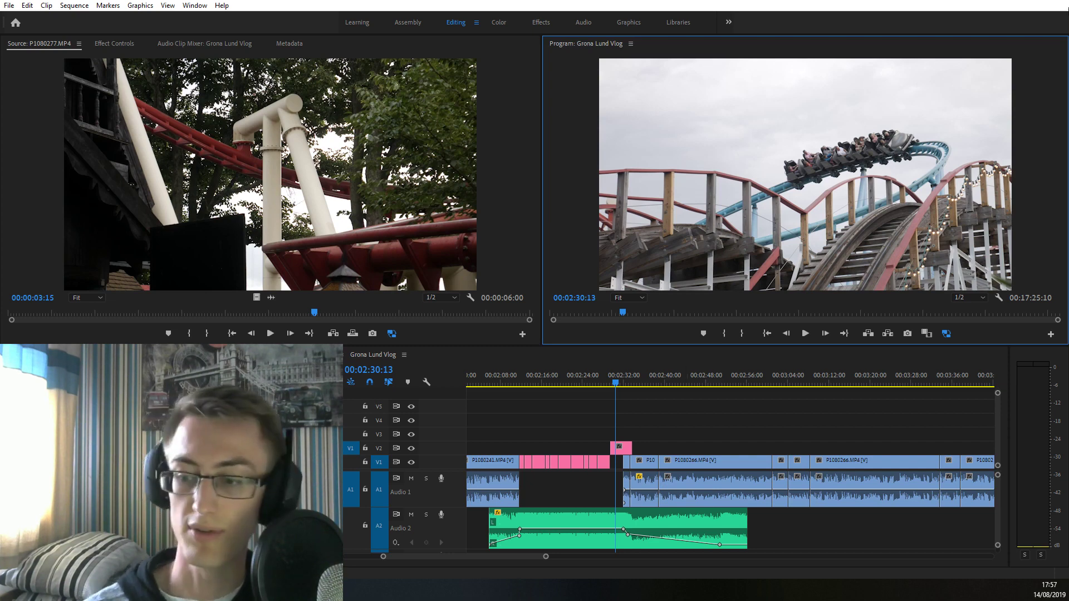
Play the last pink roller coaster clips into P1080336.MP4 and place the playhead at 00:02:30:14
{"action": "left_click", "coordinate": [577, 447]}
{"action": "scroll", "coordinate": [585, 434], "scroll_direction": "up", "scroll_amount": 3}
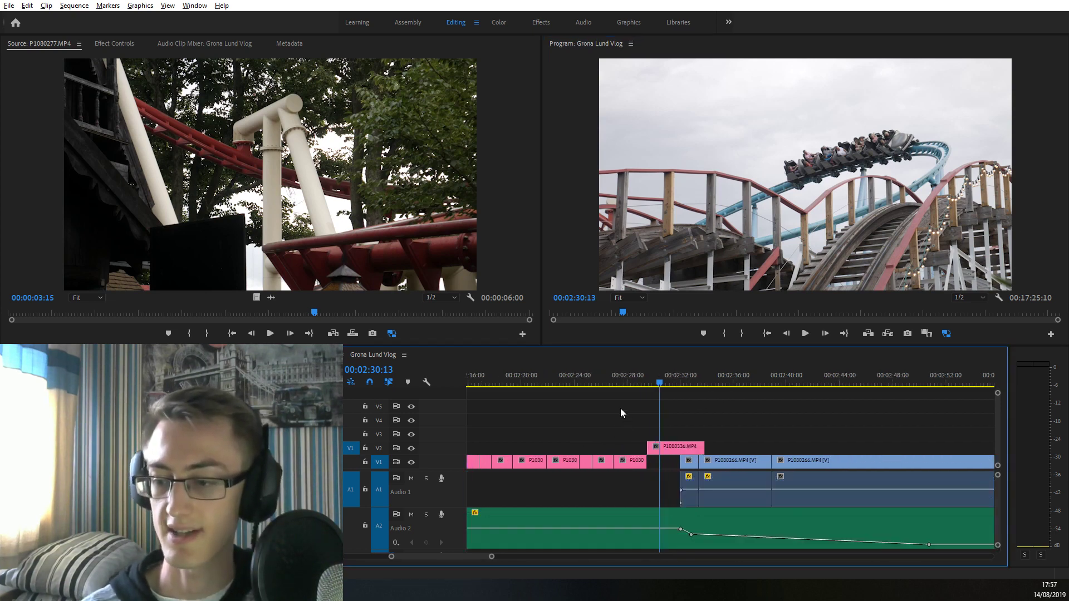
{"action": "left_click", "coordinate": [604, 373]}
{"action": "scroll", "coordinate": [621, 445], "scroll_direction": "up", "scroll_amount": 2}
{"action": "key", "text": "space"}
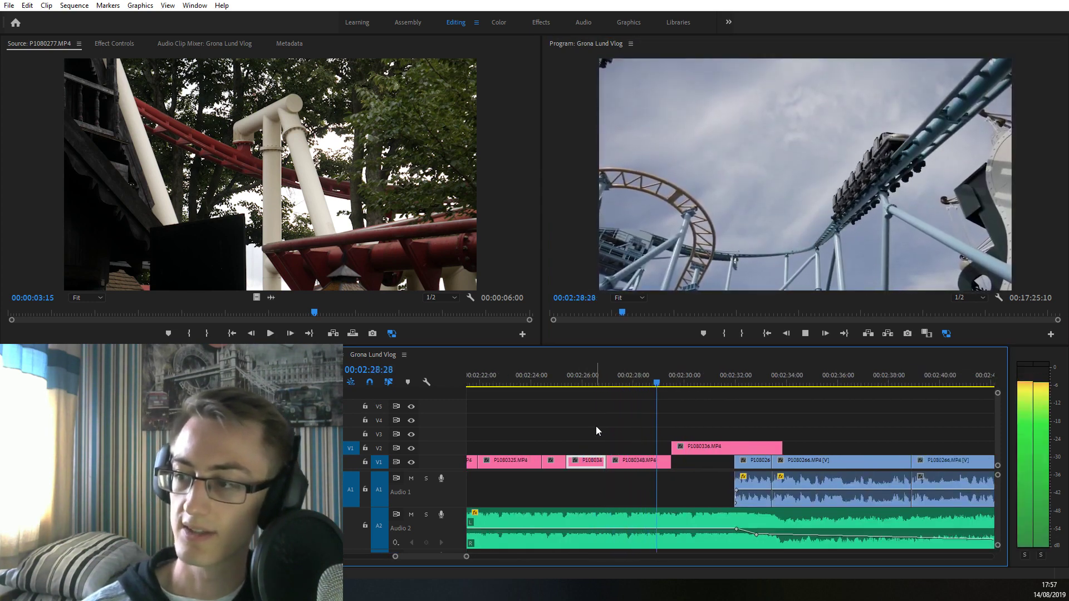
{"action": "left_click", "coordinate": [695, 384]}
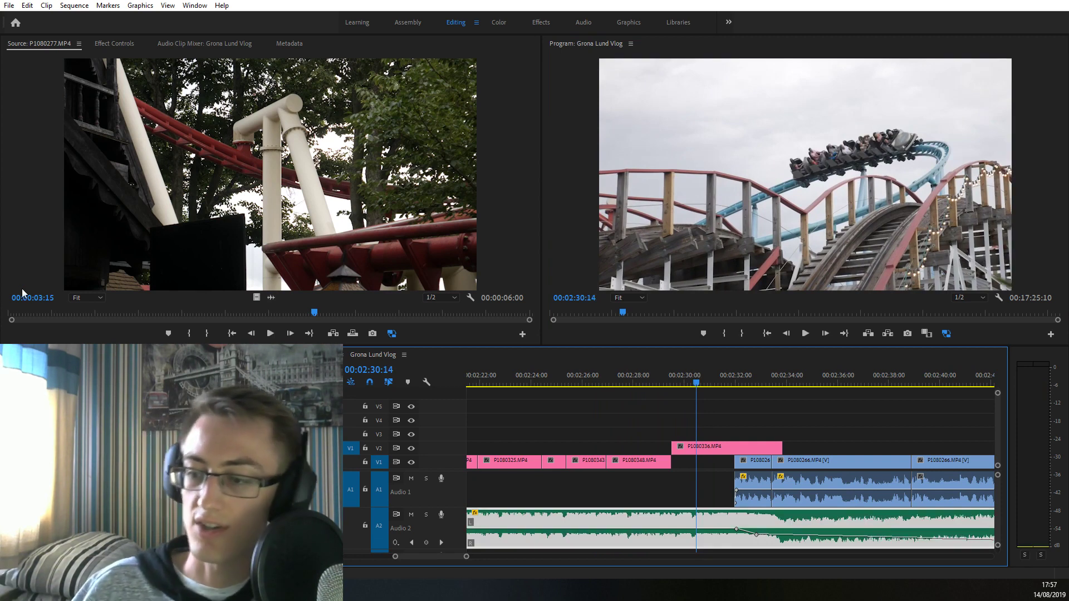
Mute the Audio 2 music track and play P1080336.MP4 repeatedly from about 00:02:30 to check its camera shake
{"action": "left_click", "coordinate": [413, 513]}
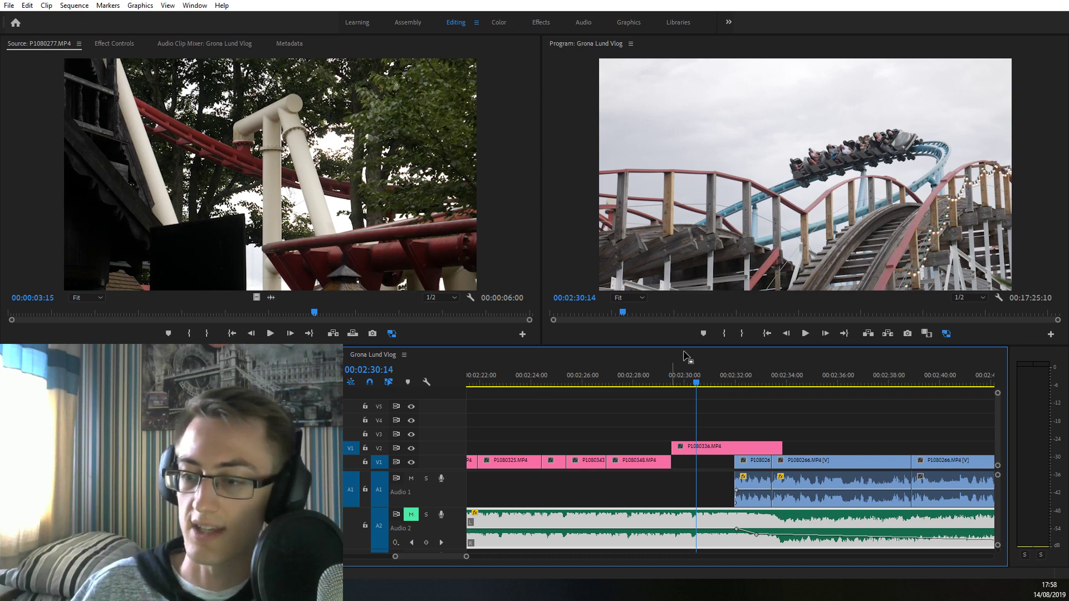
{"action": "key", "text": "space"}
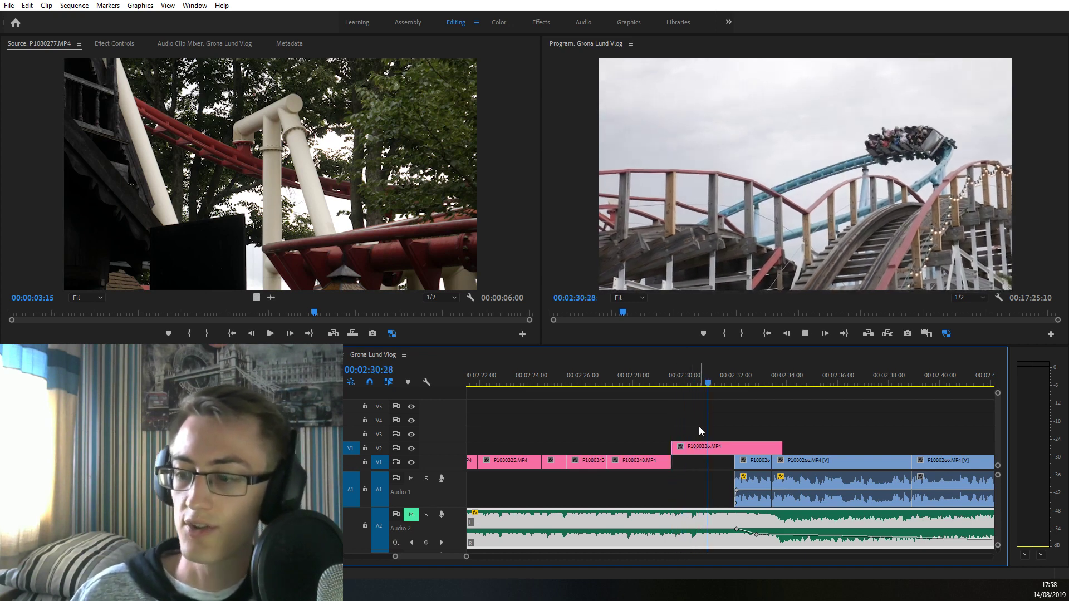
{"action": "left_click", "coordinate": [687, 385]}
{"action": "key", "text": "space"}
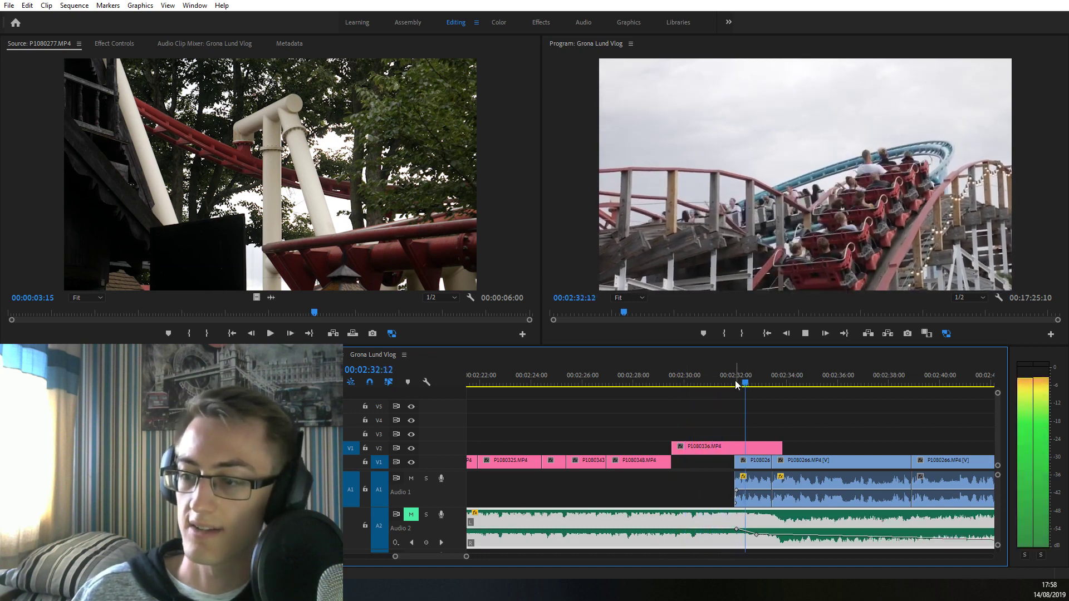
{"action": "key", "text": "space"}
{"action": "key", "text": "space"}
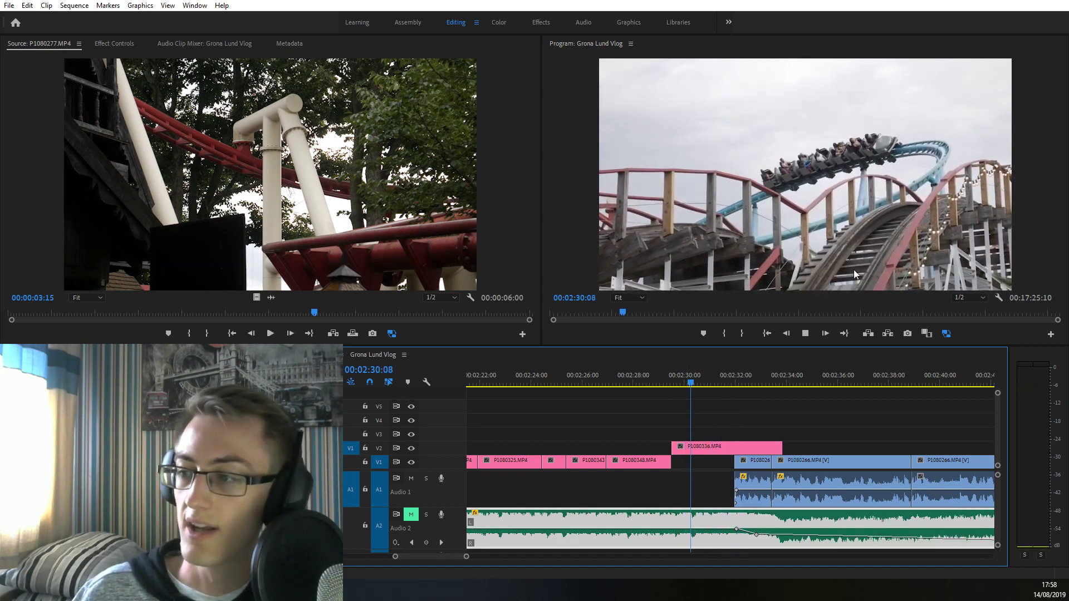
{"action": "key", "text": "space"}
Apply Warp Stabilizer to P1080336.MP4 with Smooth Motion and 5% smoothness, and play the stabilised clip
{"action": "key", "text": "d"}
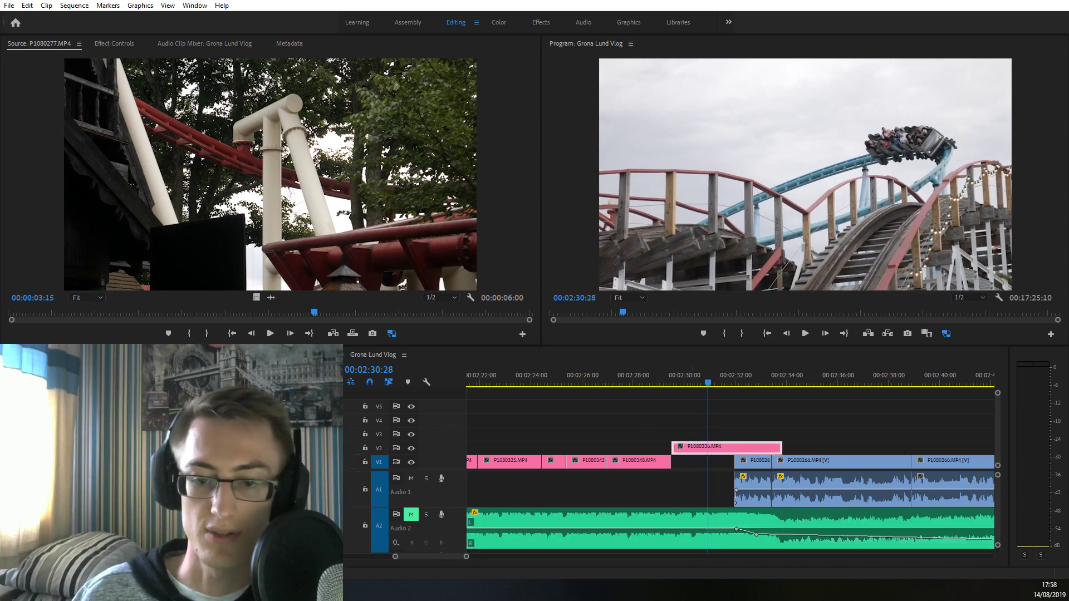
{"action": "double_click", "coordinate": [67, 440]}
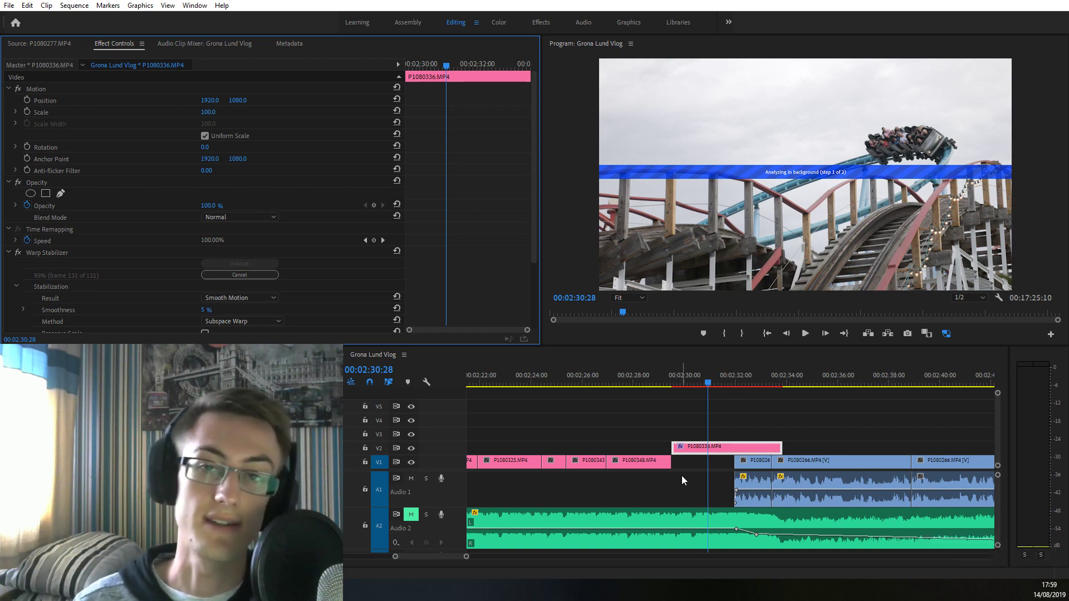
{"action": "scroll", "coordinate": [721, 469], "scroll_direction": "up", "scroll_amount": 4, "text": "alt"}
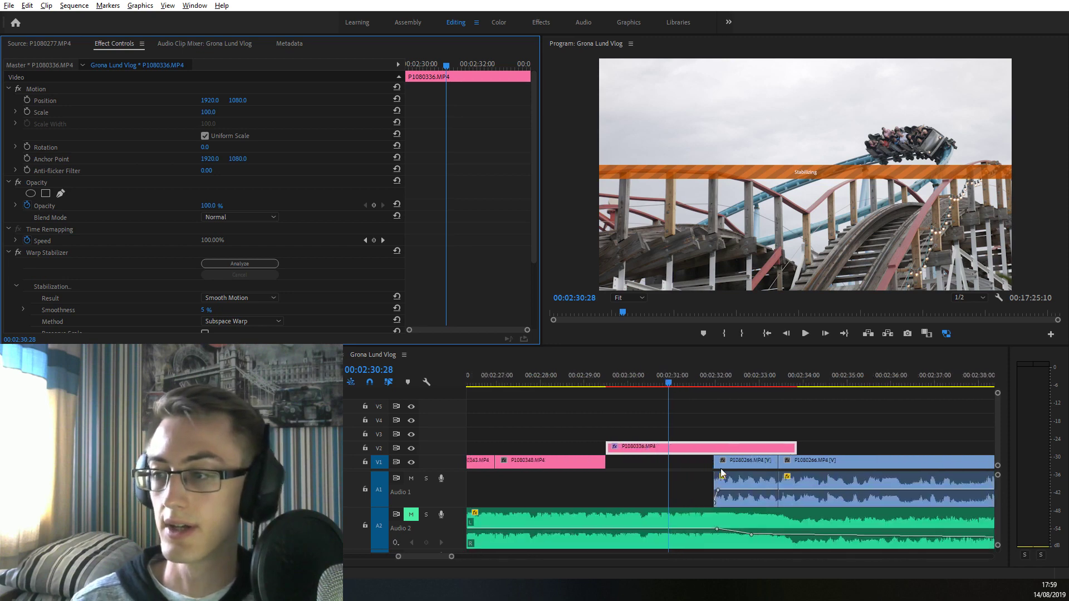
{"action": "left_click", "coordinate": [551, 380]}
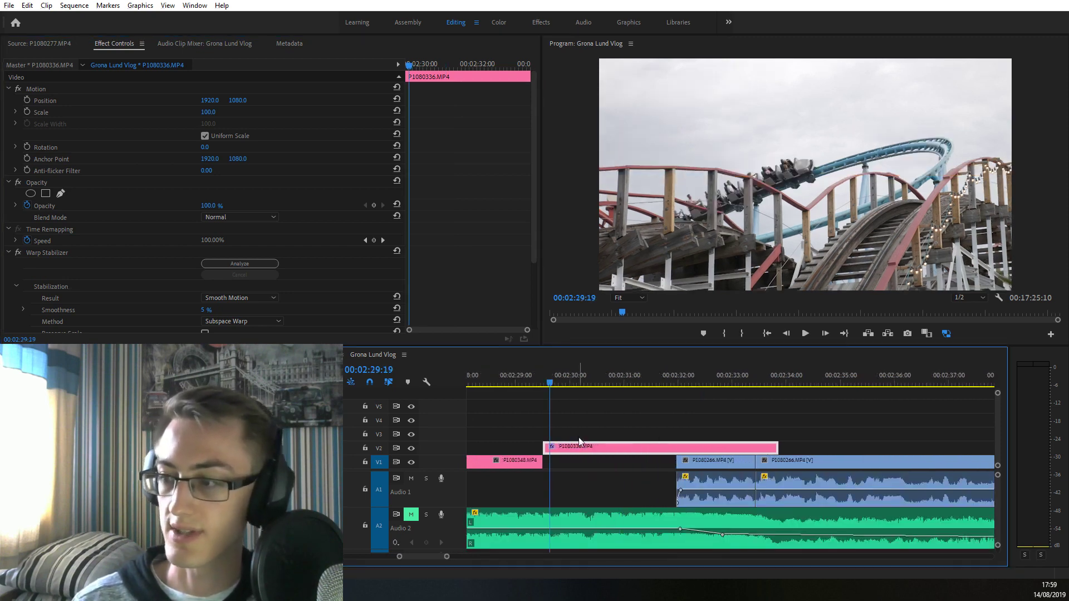
{"action": "key", "text": "space"}
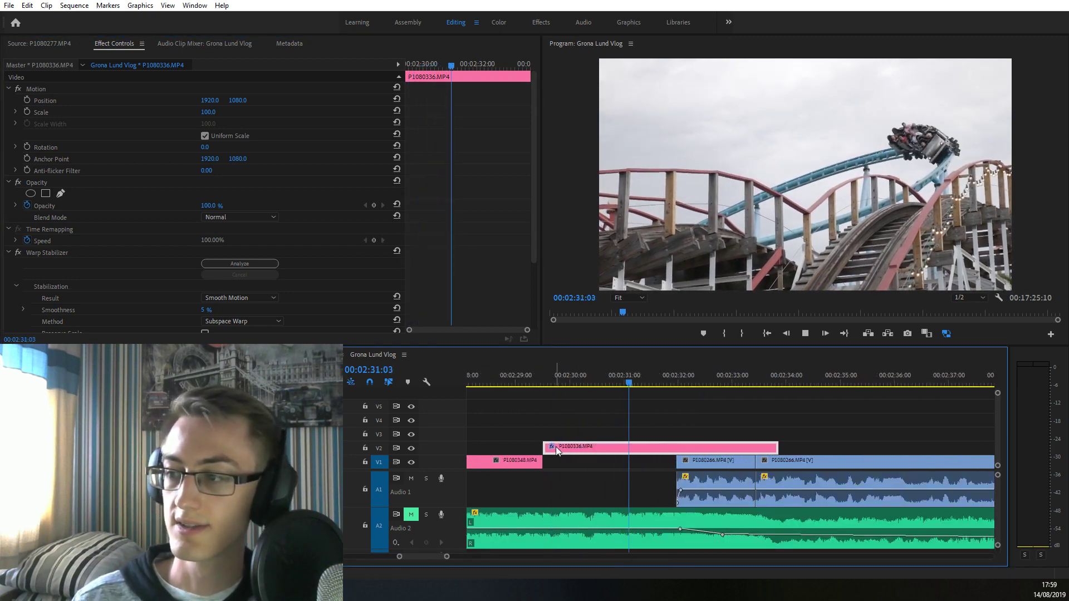
{"action": "key", "text": "space"}
Set the Warp Stabilizer smoothness of P1080336.MP4 to 10% and replay it from about 00:02:29:13
{"action": "left_click", "coordinate": [216, 307]}
{"action": "type", "text": "10"}
{"action": "key", "text": "Return"}
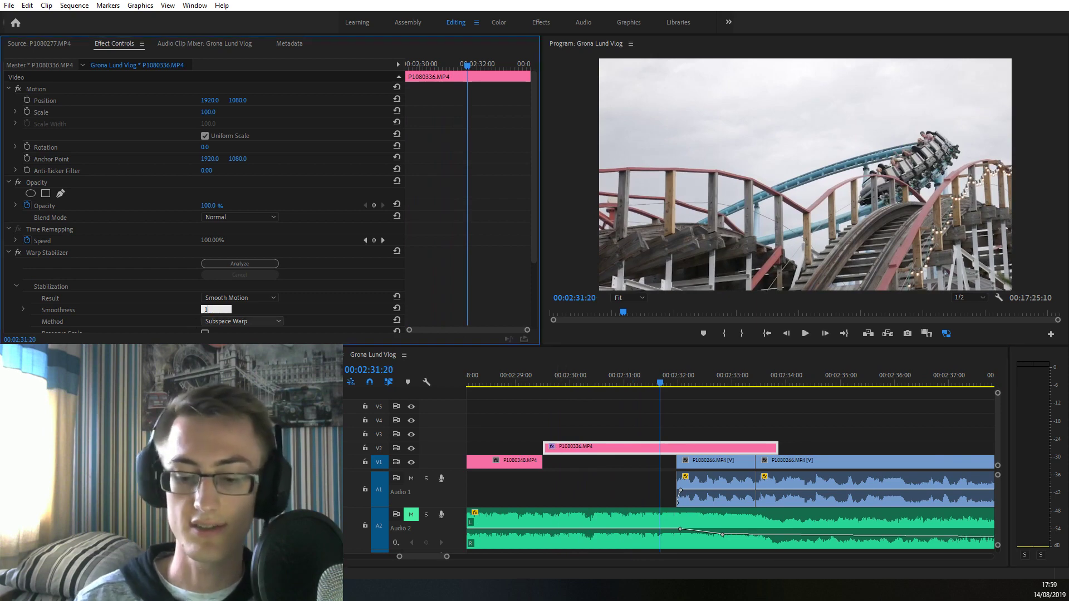
{"action": "left_click", "coordinate": [536, 384]}
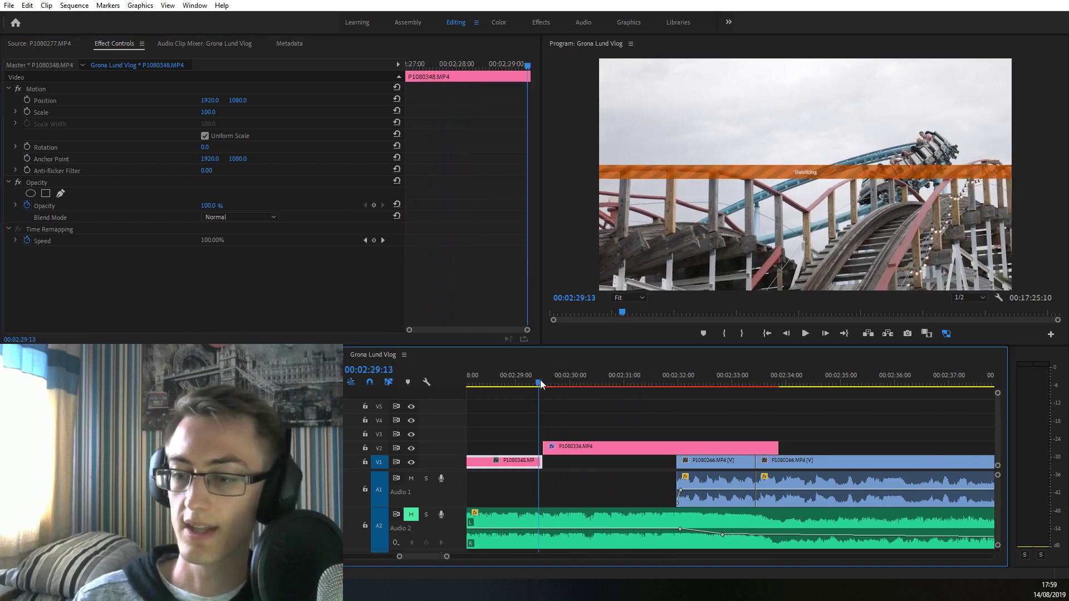
{"action": "key", "text": "space"}
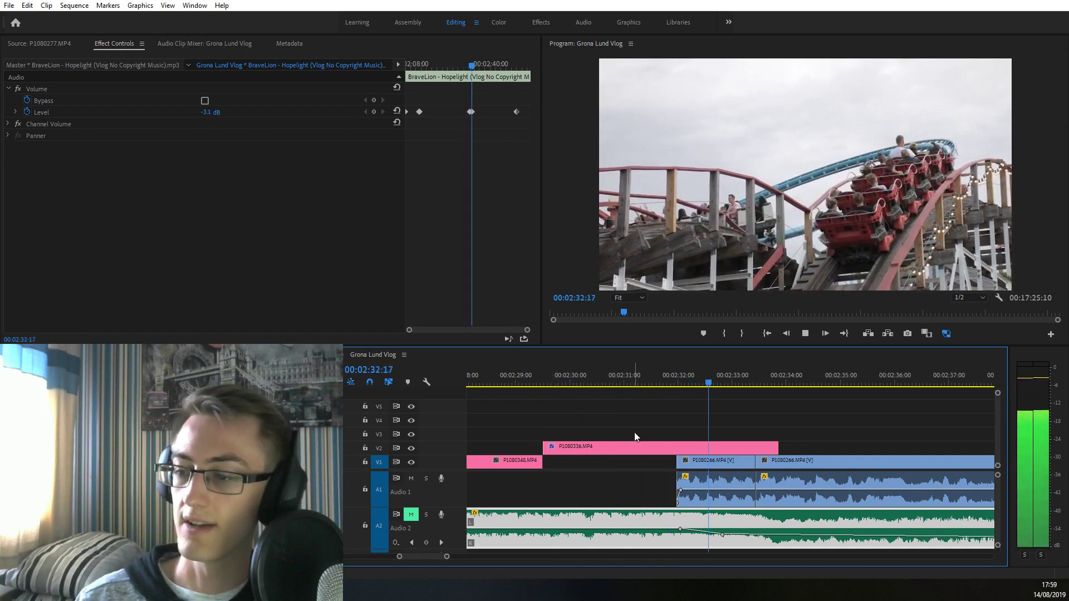
Mute the Audio 1 track and review P1080336.MP4 around 00:02:30:13 without sound
{"action": "left_click", "coordinate": [701, 465]}
{"action": "left_click", "coordinate": [412, 479]}
{"action": "left_click", "coordinate": [562, 383]}
{"action": "key", "text": "space"}
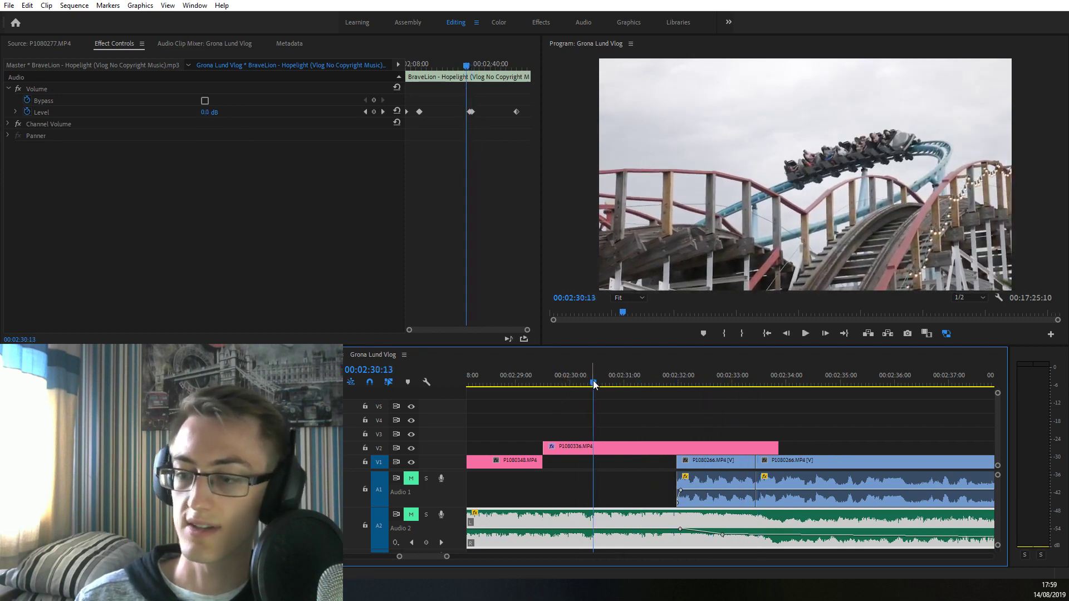
{"action": "key", "text": "space"}
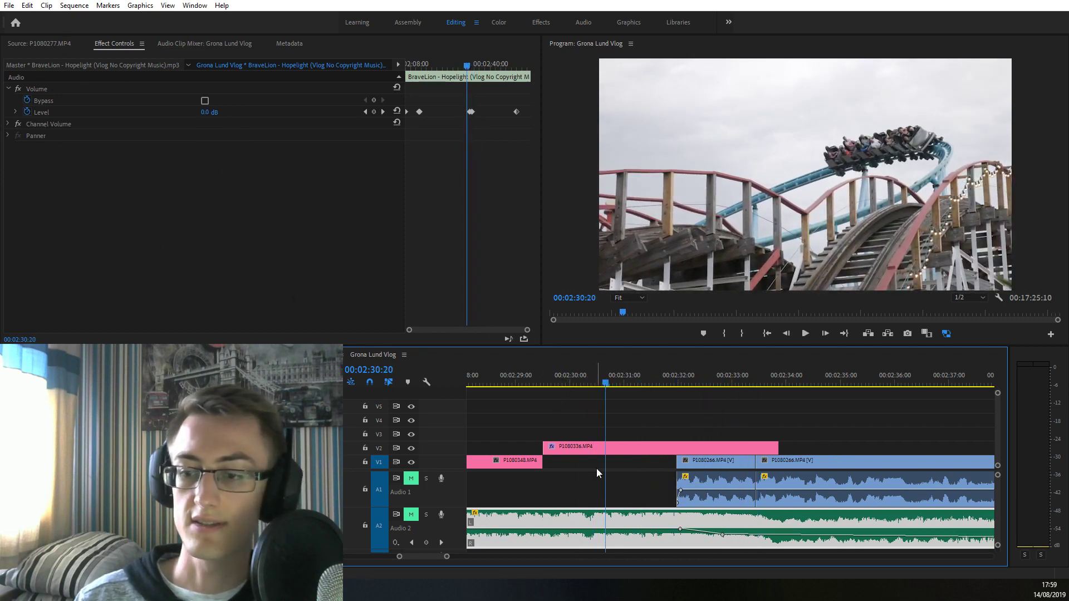
Remove Warp Stabilizer from P1080336.MP4 to preview the unstabilised clip, and undo the removal
{"action": "left_click", "coordinate": [579, 447]}
{"action": "left_click", "coordinate": [86, 252]}
{"action": "key", "text": "Delete"}
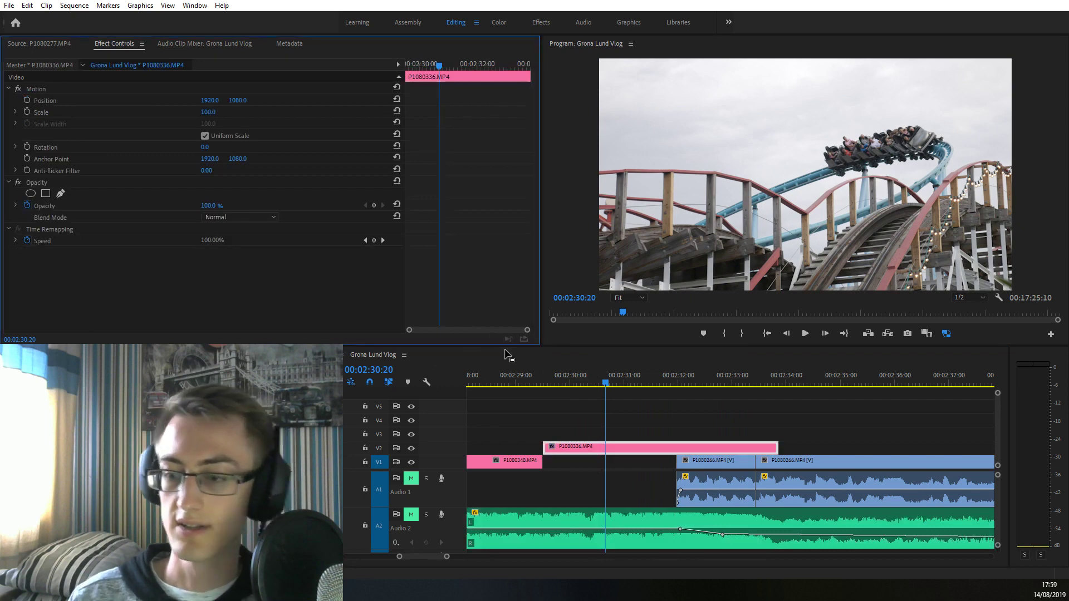
{"action": "left_click", "coordinate": [547, 376]}
{"action": "key", "text": "space"}
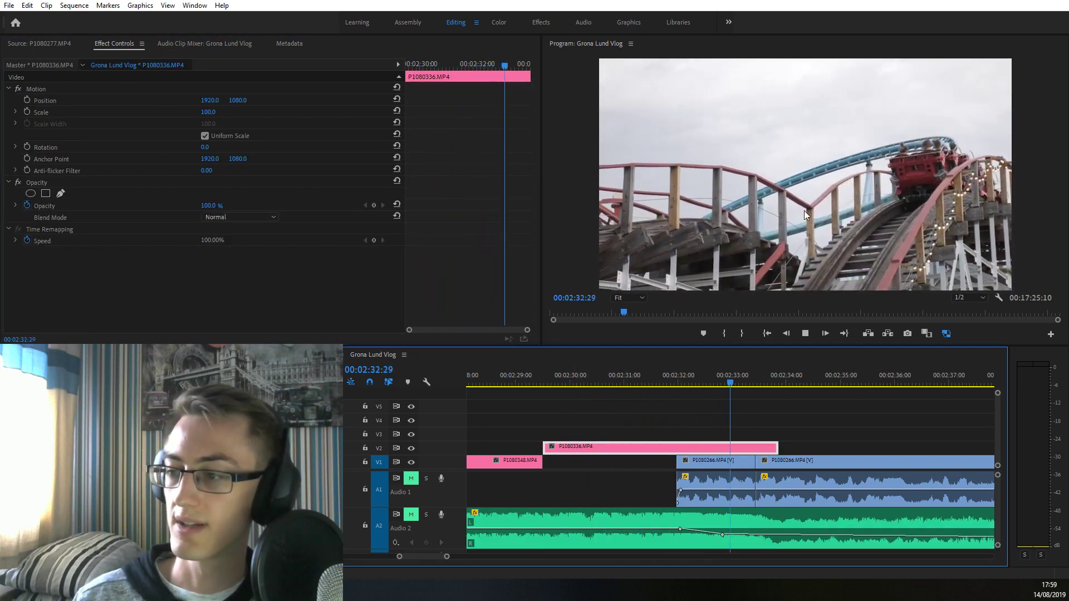
{"action": "key", "text": "ctrl+z"}
Play the stabilised P1080336.MP4 from about 00:02:29:23 to compare it with the unstabilised version
{"action": "left_click", "coordinate": [593, 385]}
{"action": "left_click_drag", "start_coordinate": [593, 384], "coordinate": [558, 384]}
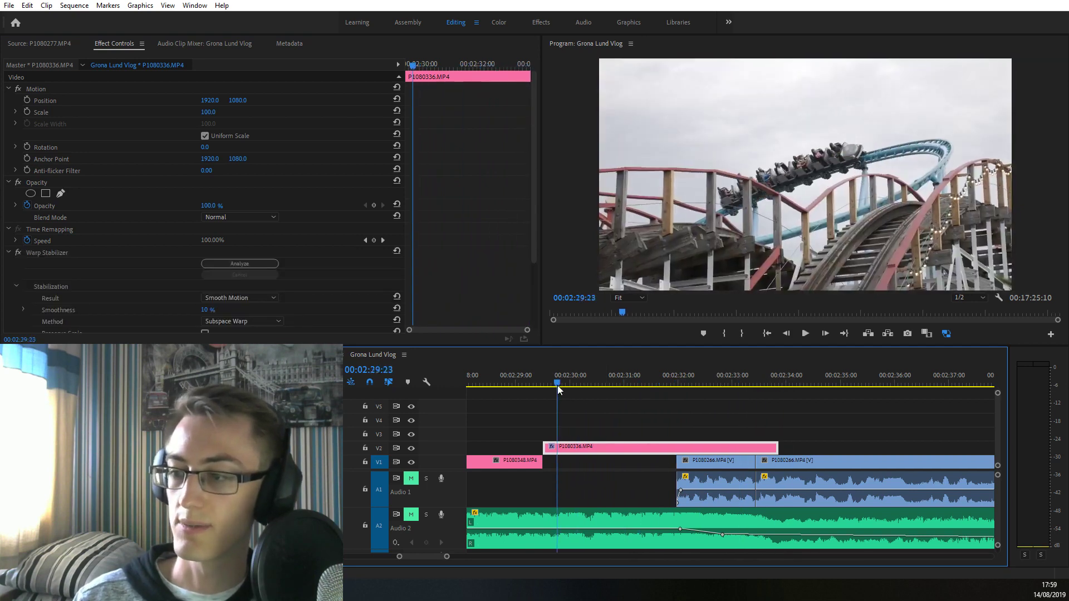
{"action": "key", "text": "space"}
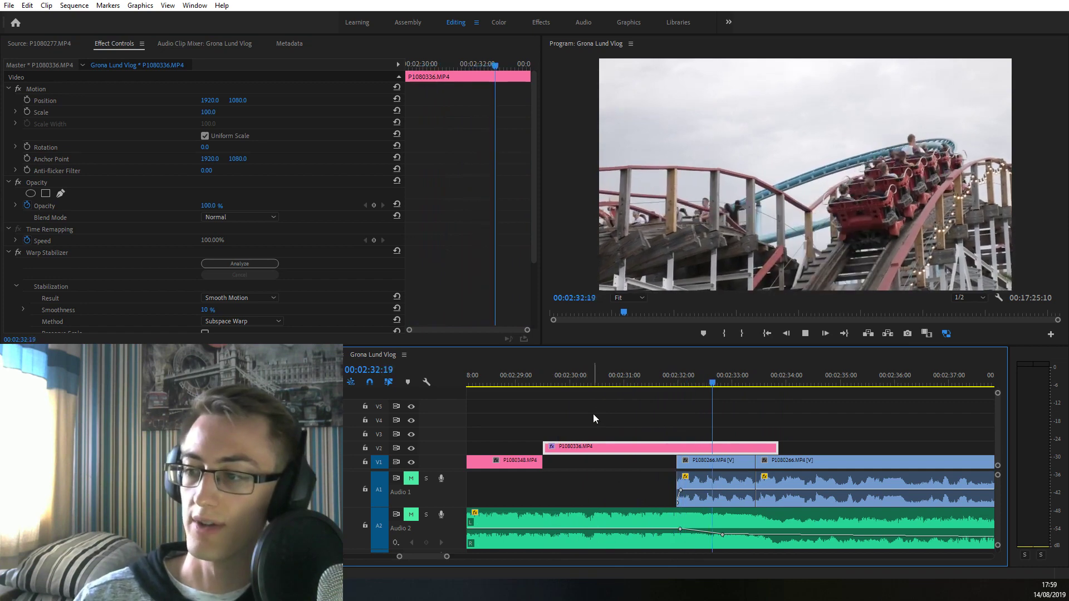
{"action": "key", "text": "space"}
Scrub back through the roller coaster montage to P1080247.MP4 at about 00:02:18 and play it into the next clip
{"action": "scroll", "coordinate": [869, 470], "scroll_direction": "down", "scroll_amount": 2}
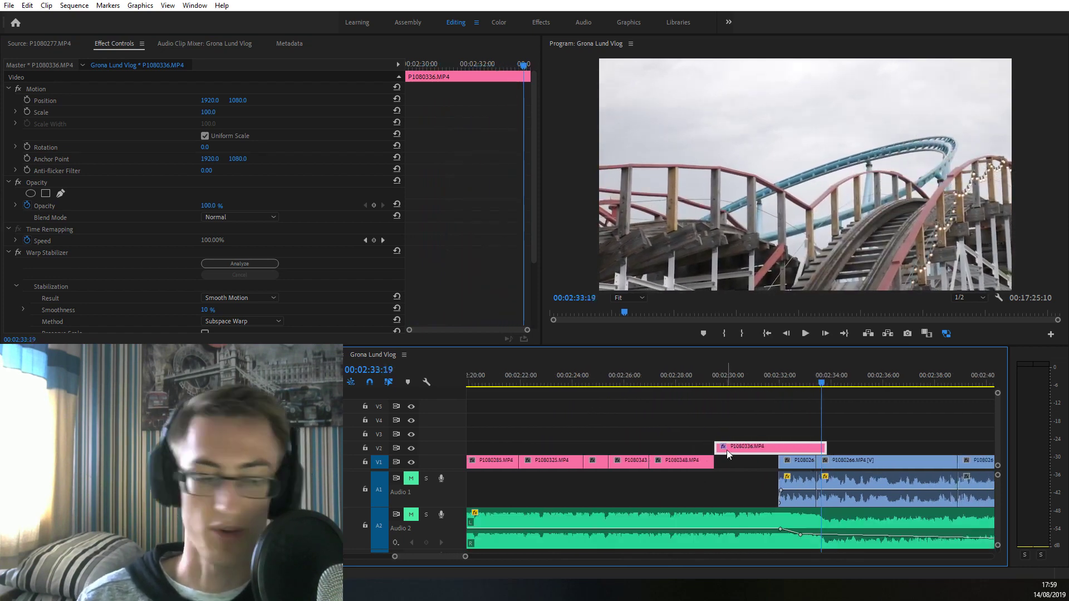
{"action": "left_click", "coordinate": [608, 370]}
{"action": "left_click_drag", "start_coordinate": [609, 368], "coordinate": [690, 367]}
{"action": "scroll", "coordinate": [671, 400], "scroll_direction": "down", "scroll_amount": 2}
{"action": "left_click", "coordinate": [619, 398]}
{"action": "scroll", "coordinate": [618, 398], "scroll_direction": "up", "scroll_amount": 4}
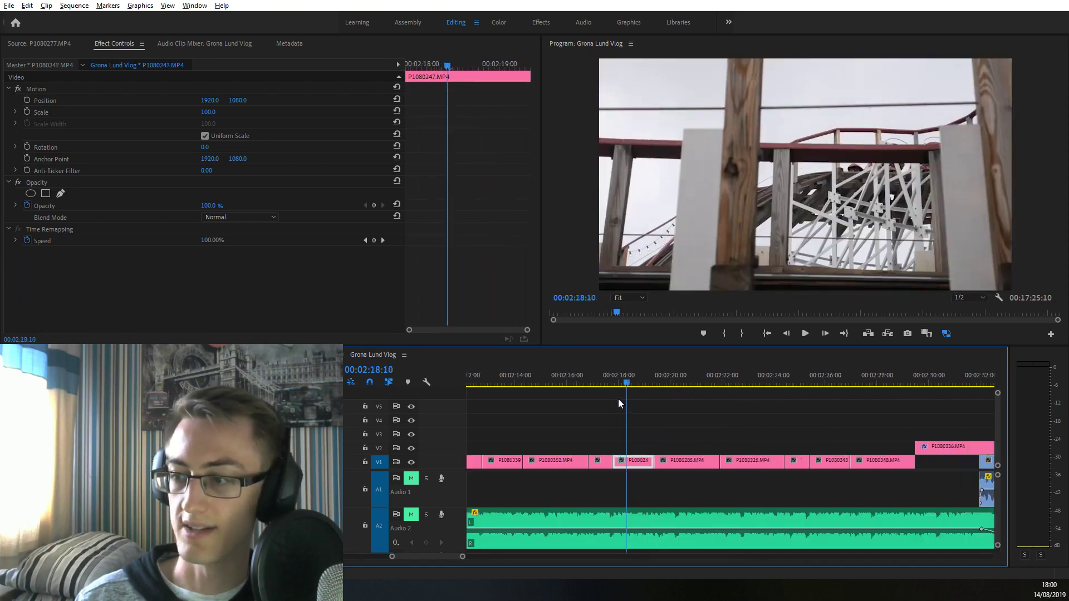
{"action": "mouse_move", "coordinate": [619, 381]}
{"action": "left_mouse_down"}
{"action": "mouse_move", "coordinate": [665, 382]}
{"action": "mouse_move", "coordinate": [635, 385]}
{"action": "left_mouse_up"}
{"action": "key", "text": "space"}
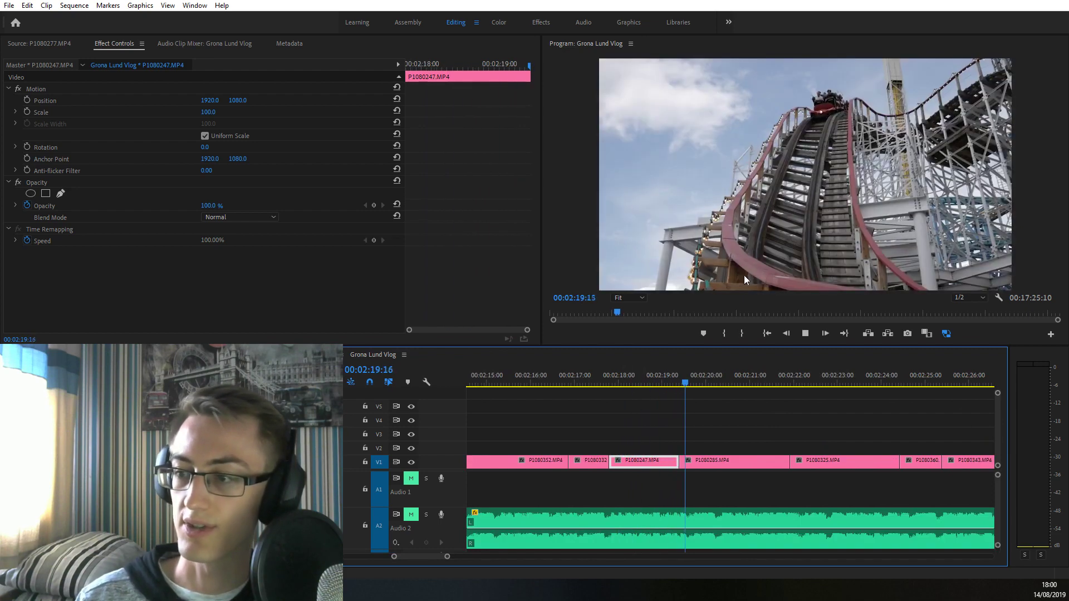
Stop the playback in P1080285.MP4 and paste the Warp Stabilizer effect onto that clip with Smoothness set to 10%
{"action": "key", "text": "space"}
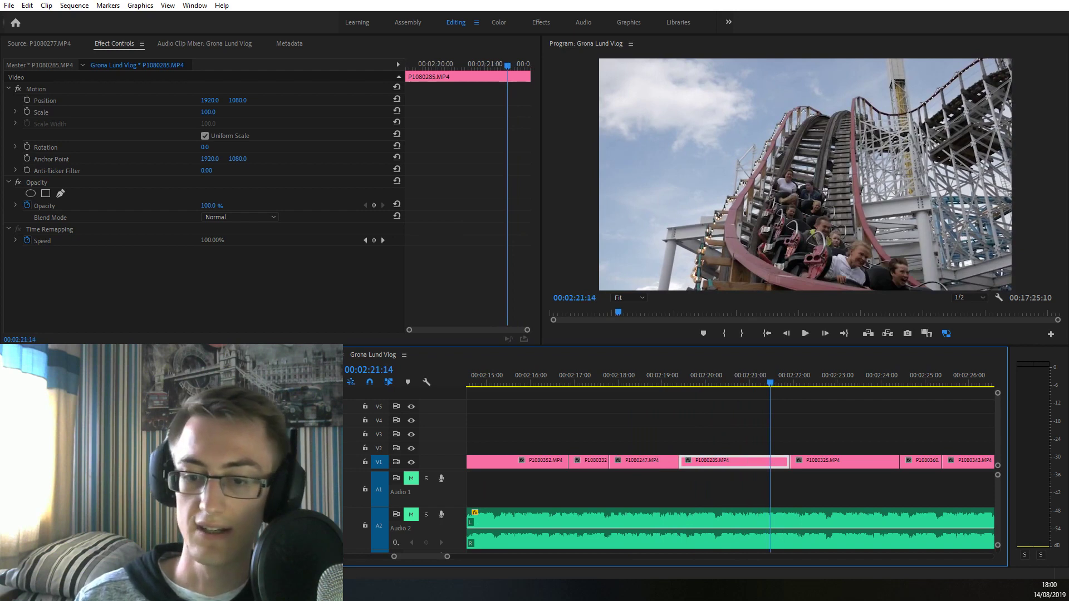
{"action": "left_click", "coordinate": [202, 317]}
{"action": "key", "text": "ctrl+v"}
{"action": "left_click_drag", "start_coordinate": [205, 309], "coordinate": [183, 310]}
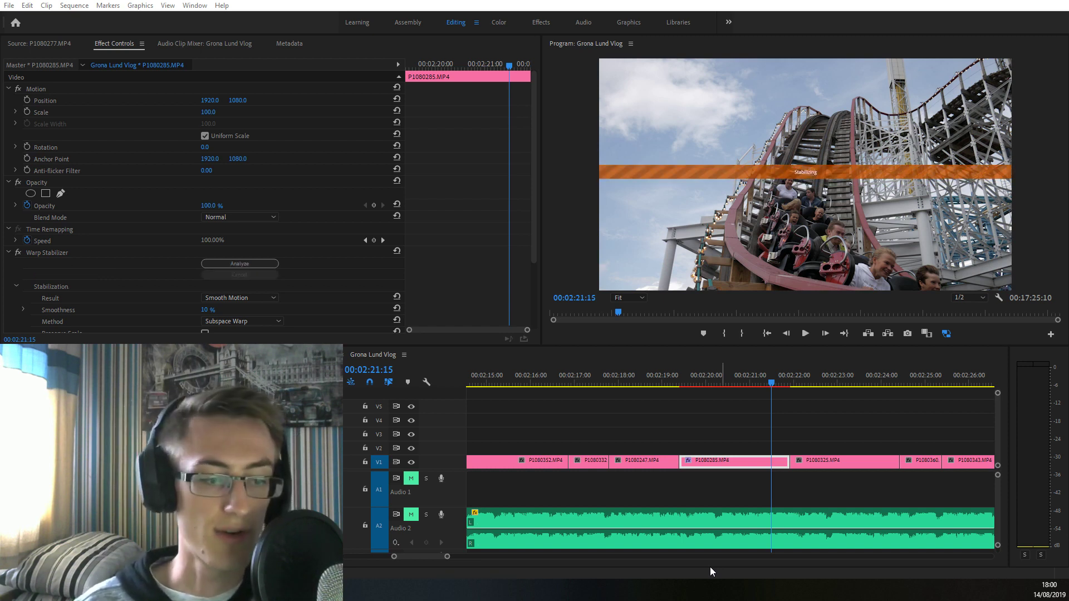
Move the playhead to 00:02:20:14 in P1080285.MP4 and enable Detailed Analysis in its advanced Warp Stabilizer settings
{"action": "scroll", "coordinate": [852, 468], "scroll_direction": "up", "scroll_amount": 2}
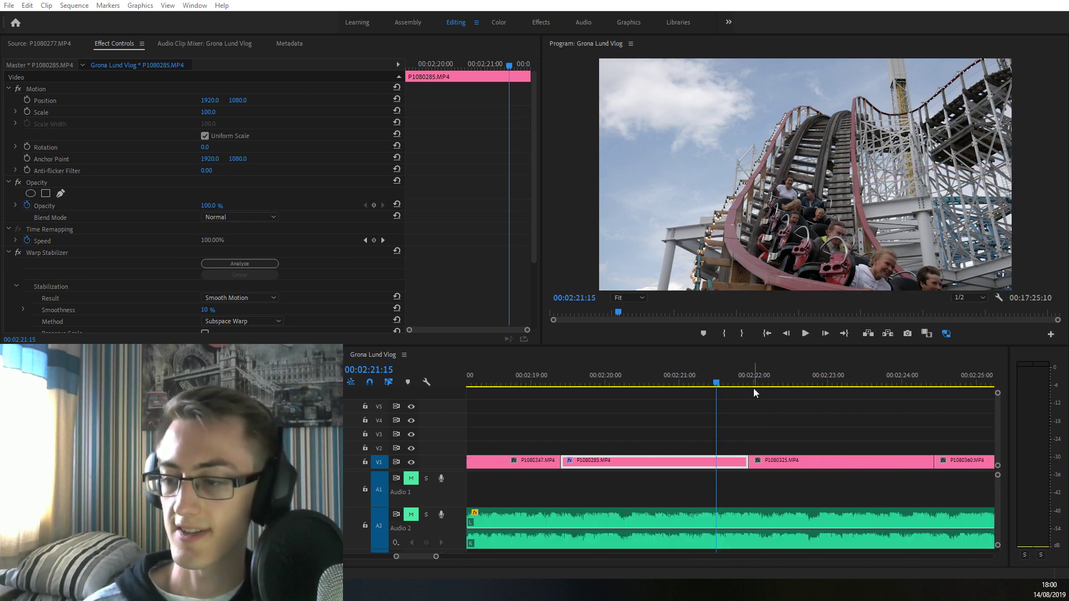
{"action": "left_click_drag", "start_coordinate": [729, 371], "coordinate": [639, 377]}
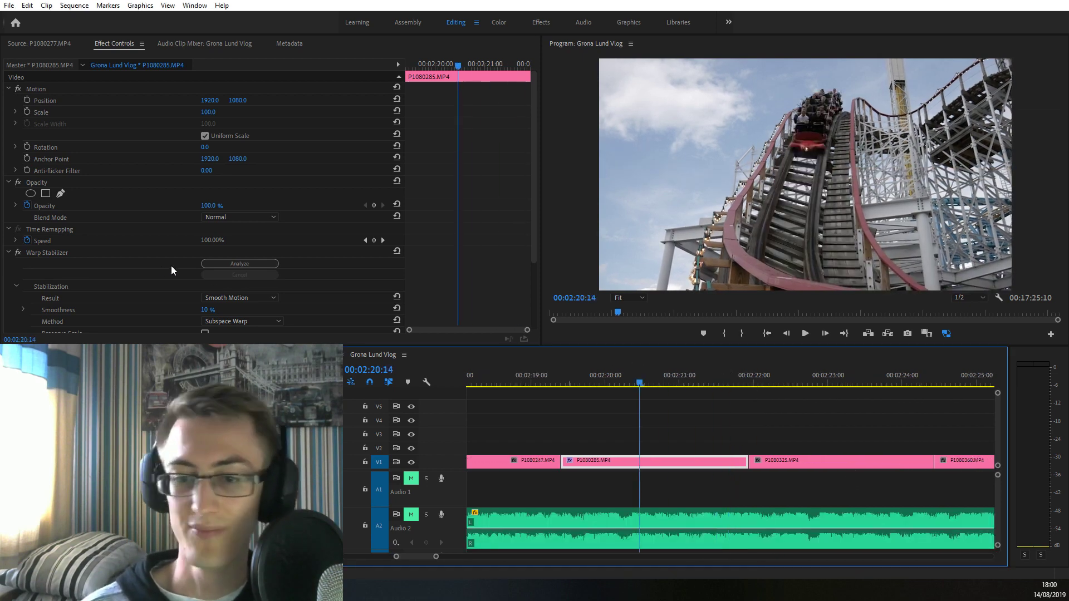
{"action": "scroll", "coordinate": [84, 291], "scroll_direction": "down", "scroll_amount": 4}
{"action": "left_click", "coordinate": [15, 303]}
{"action": "scroll", "coordinate": [155, 288], "scroll_direction": "down", "scroll_amount": 3}
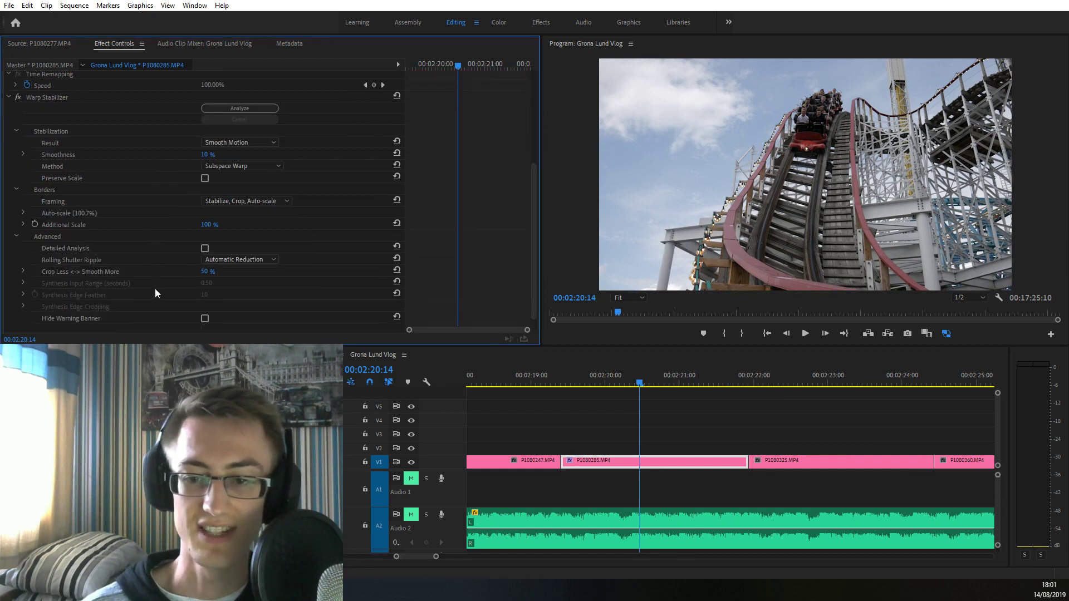
{"action": "left_click", "coordinate": [204, 247]}
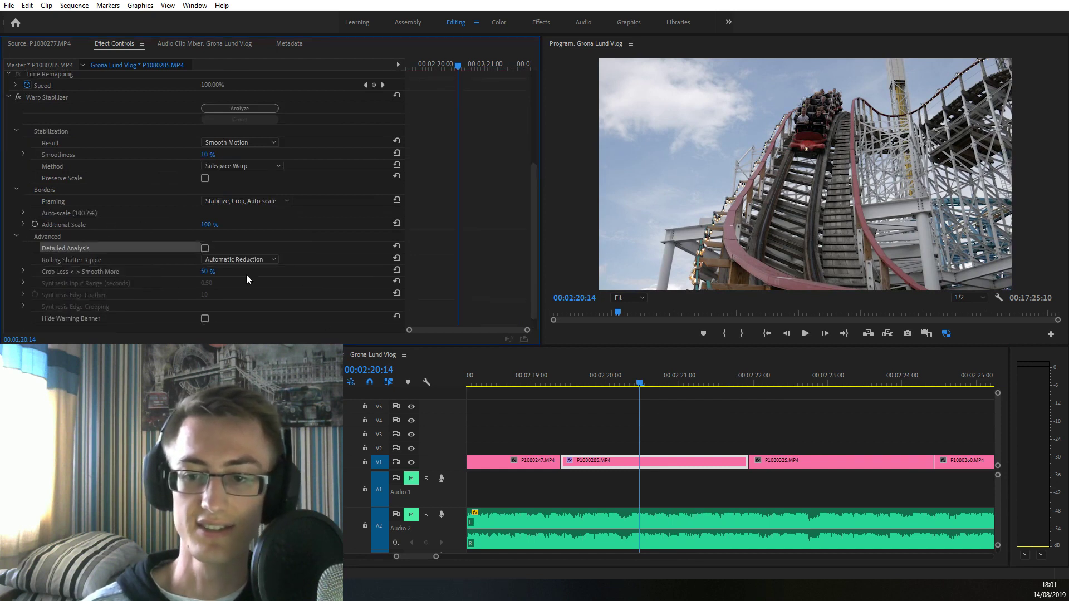
{"action": "left_click", "coordinate": [205, 248]}
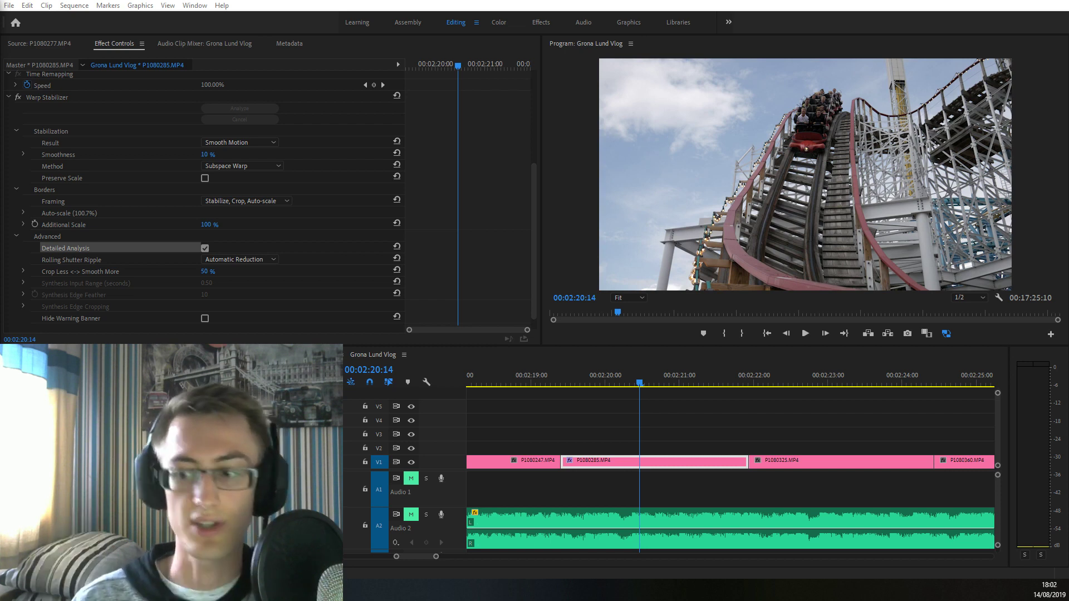
Play the stabilised P1080285.MP4 repeatedly from about 00:02:19:17 to check how smooth the motion is
{"action": "left_click_drag", "start_coordinate": [681, 381], "coordinate": [574, 383]}
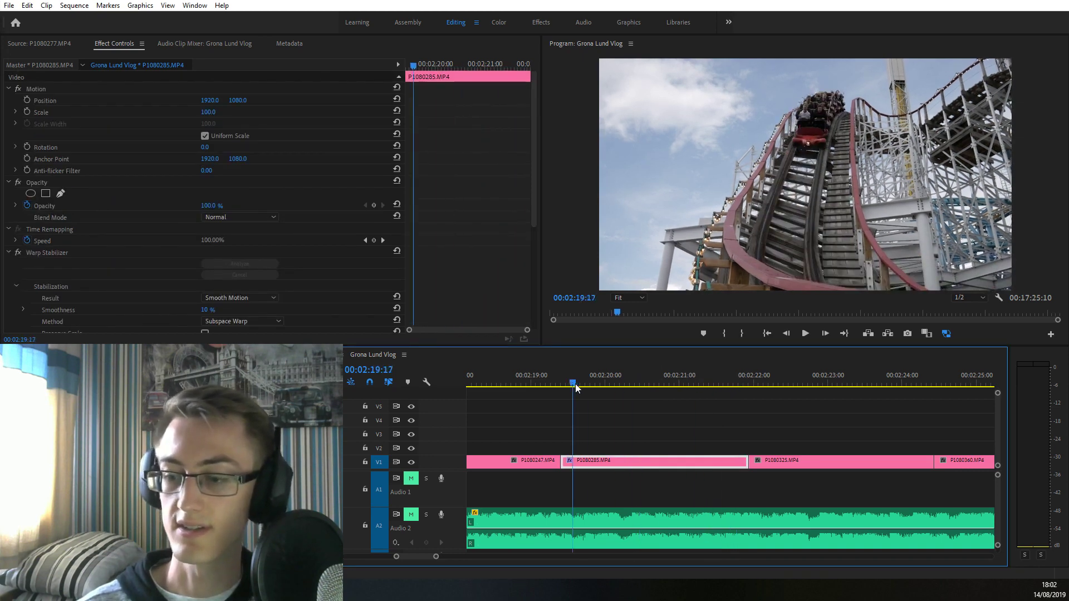
{"action": "key", "text": "space"}
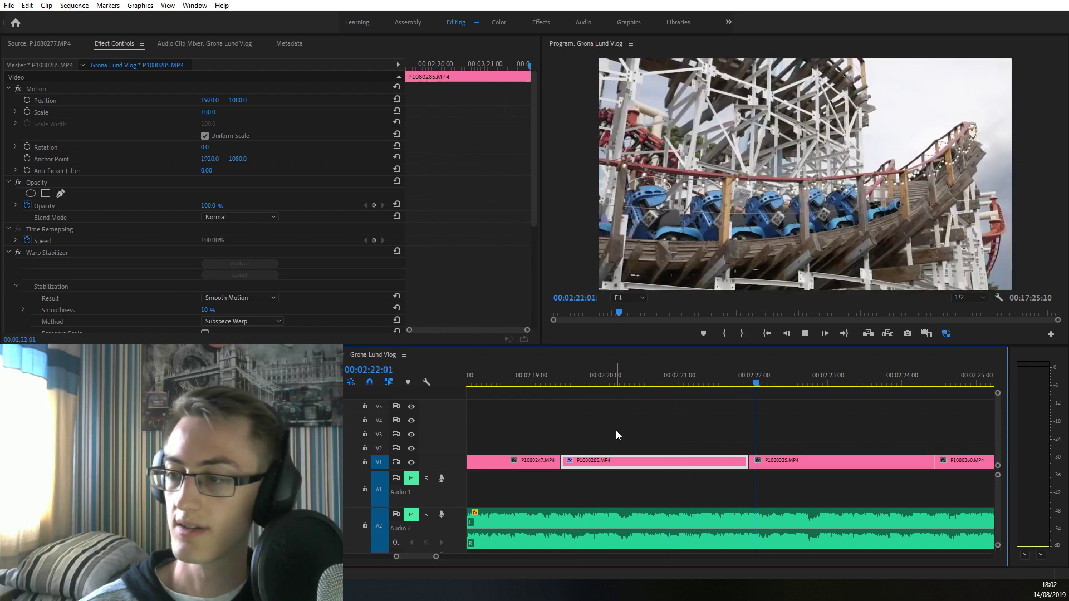
{"action": "left_click", "coordinate": [574, 381]}
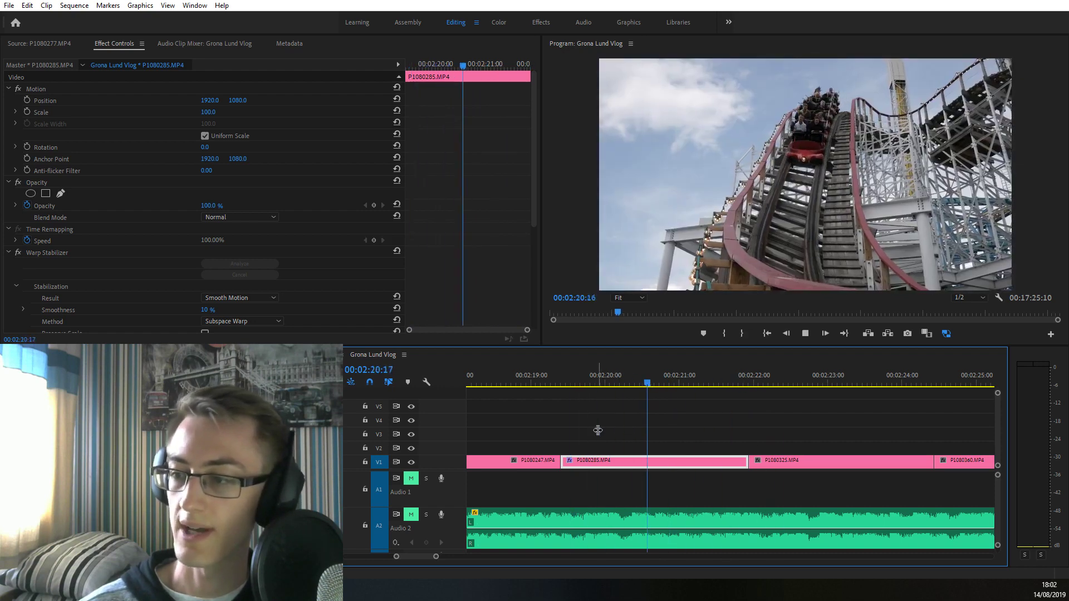
{"action": "left_click", "coordinate": [577, 380]}
{"action": "key", "text": "space"}
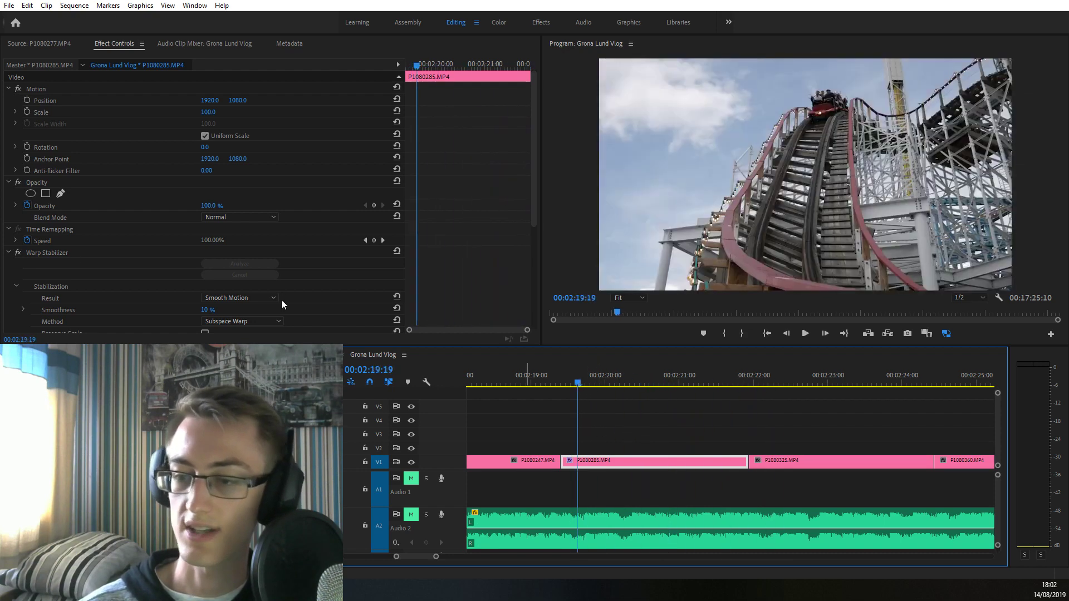
Set the Warp Stabilizer Smoothness of P1080285.MP4 to 20% and deselect the clip
{"action": "scroll", "coordinate": [186, 305], "scroll_direction": "down", "scroll_amount": 1}
{"action": "left_click", "coordinate": [208, 278]}
{"action": "type", "text": "20"}
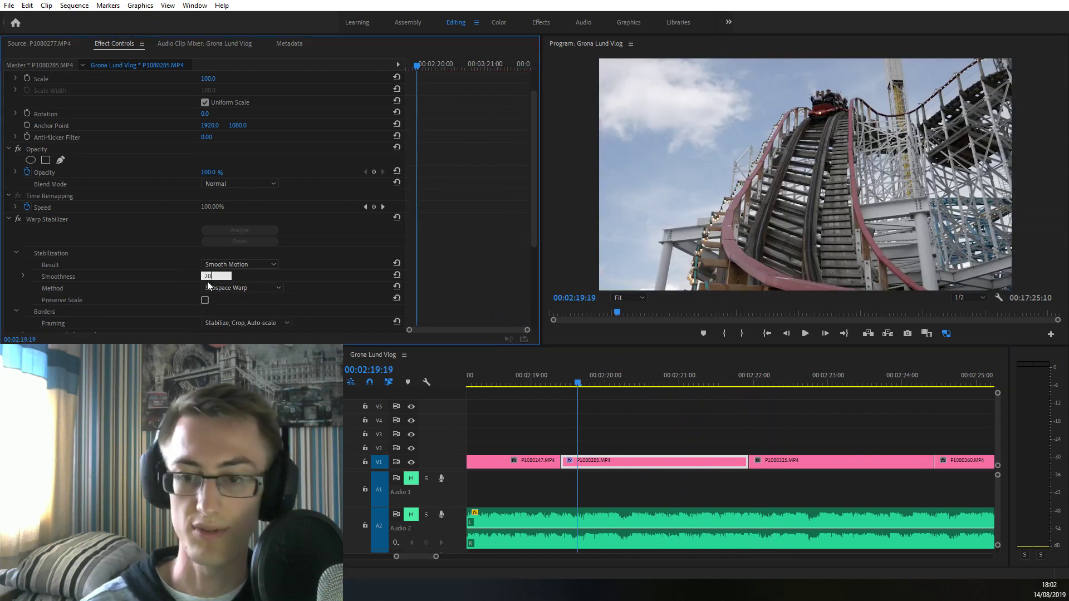
{"action": "key", "text": "Return"}
{"action": "left_click", "coordinate": [603, 404]}
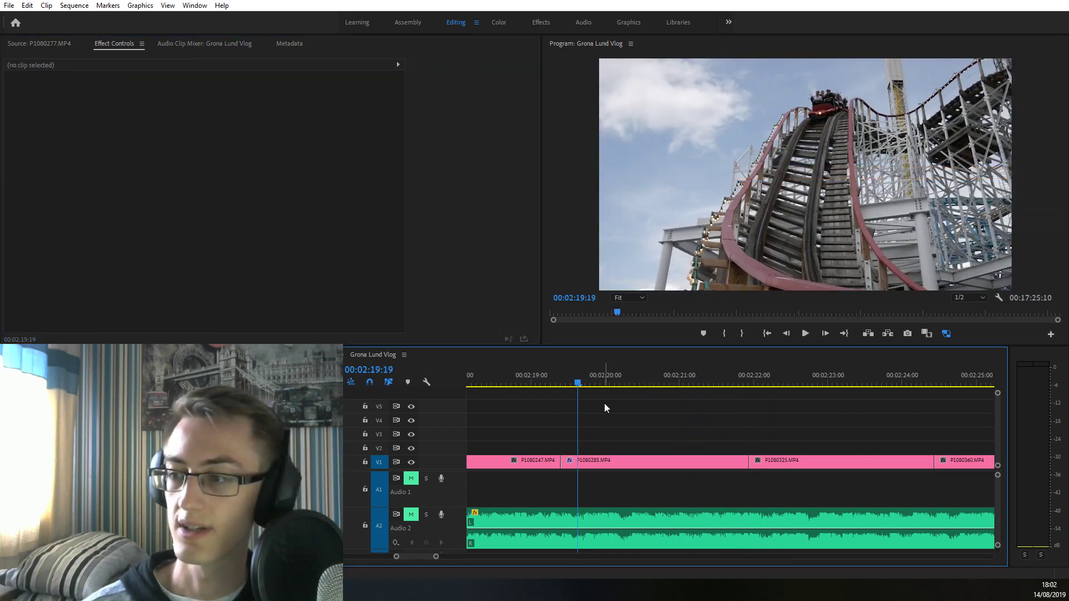
Play P1080285.MP4 from 00:02:19:19 and replay its later part to review the 20% smoothness
{"action": "key", "text": "space"}
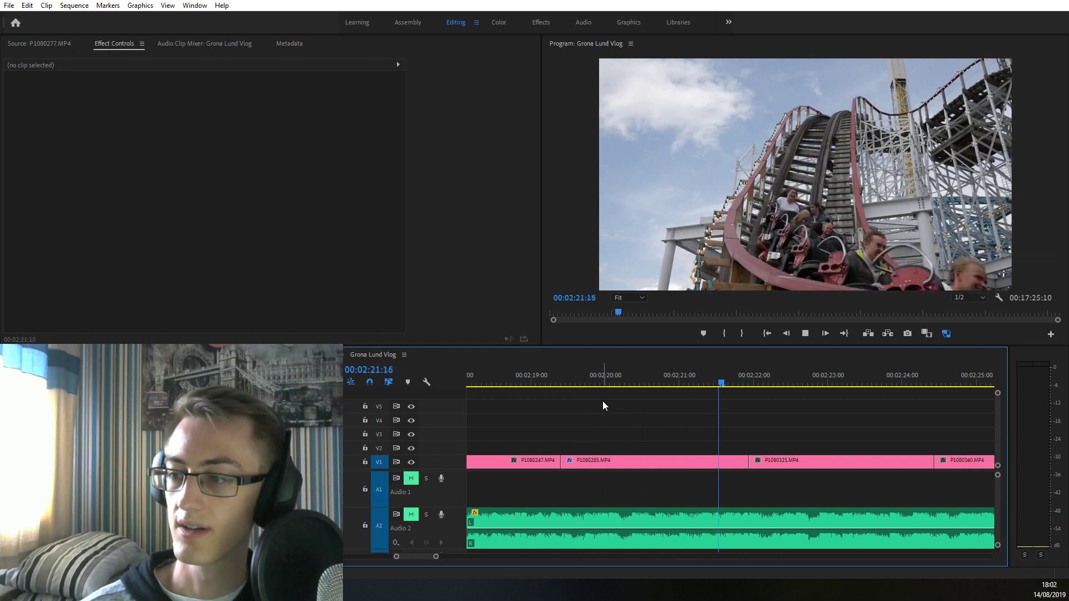
{"action": "left_click", "coordinate": [654, 378]}
{"action": "scroll", "coordinate": [624, 437], "scroll_direction": "down", "scroll_amount": 1}
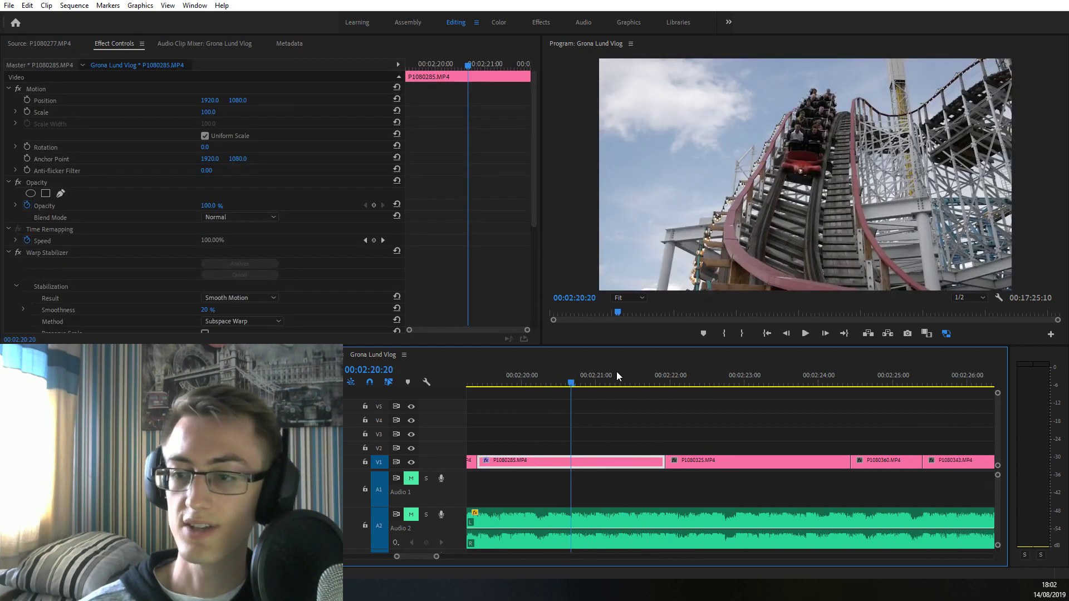
{"action": "mouse_move", "coordinate": [617, 372]}
{"action": "left_mouse_down"}
{"action": "mouse_move", "coordinate": [645, 375]}
{"action": "mouse_move", "coordinate": [603, 375]}
{"action": "left_mouse_up"}
{"action": "key", "text": "space"}
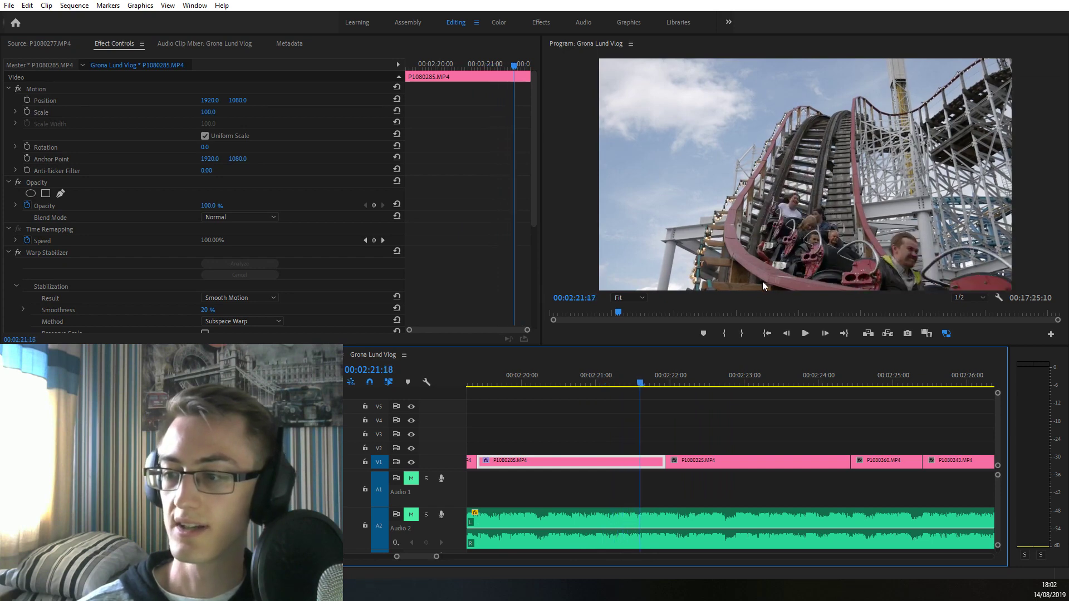
Remove Warp Stabilizer from P1080285.MP4, play the unstabilised clip for comparison, and undo the removal
{"action": "scroll", "coordinate": [161, 254], "scroll_direction": "down", "scroll_amount": 2}
{"action": "left_click", "coordinate": [117, 219]}
{"action": "key", "text": "Delete"}
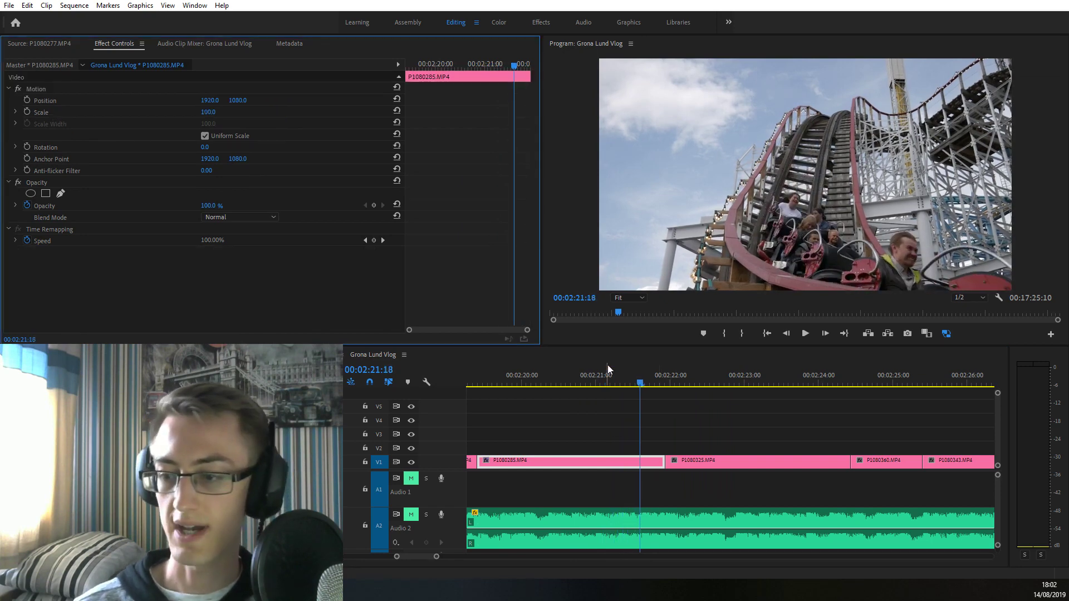
{"action": "left_click", "coordinate": [603, 385]}
{"action": "key", "text": "space"}
{"action": "left_click", "coordinate": [551, 378]}
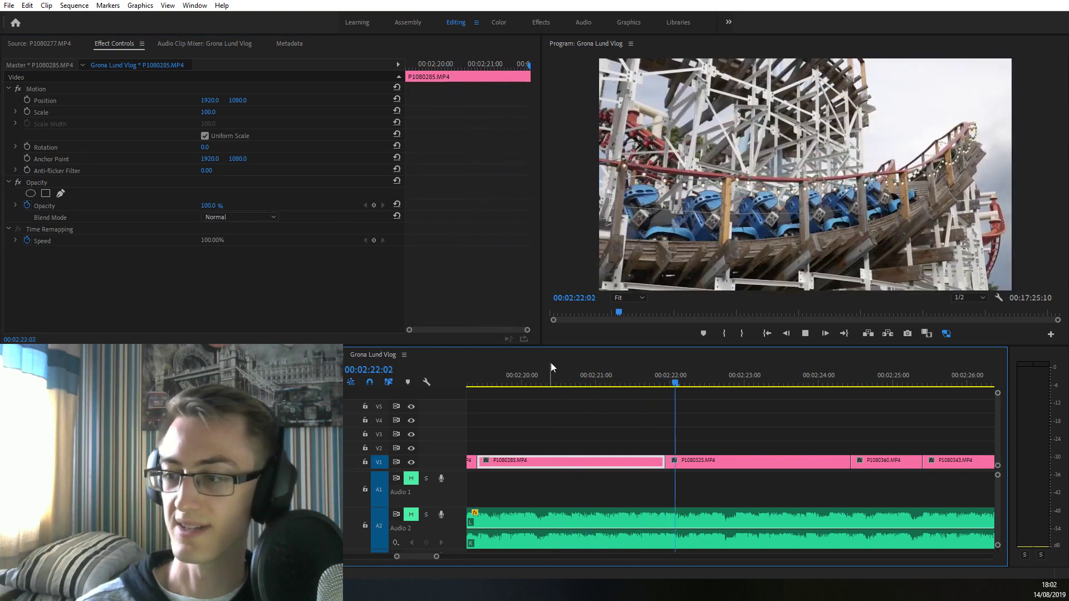
{"action": "key", "text": "ctrl+z"}
Replay the stabilised P1080285.MP4 from about 00:02:21 and from 00:02:20:05 to compare it with the unstabilised version
{"action": "left_click", "coordinate": [602, 374]}
{"action": "left_click", "coordinate": [586, 387]}
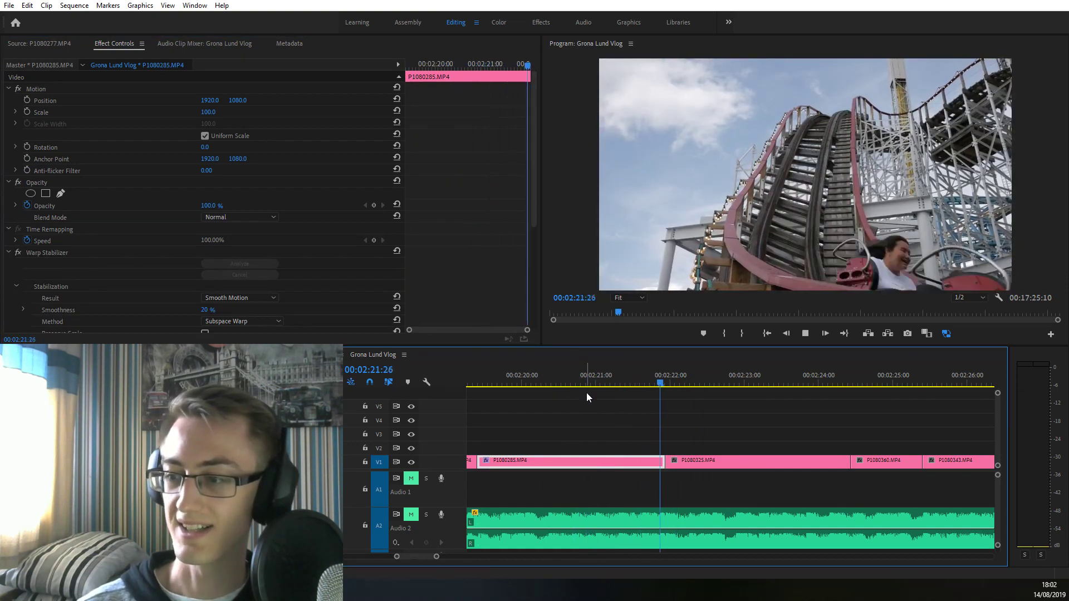
{"action": "key", "text": "minus"}
{"action": "left_click", "coordinate": [568, 382]}
{"action": "key", "text": "space"}
Deselect the clip and save the project
{"action": "left_click", "coordinate": [638, 415]}
{"action": "key", "text": "ctrl+s"}
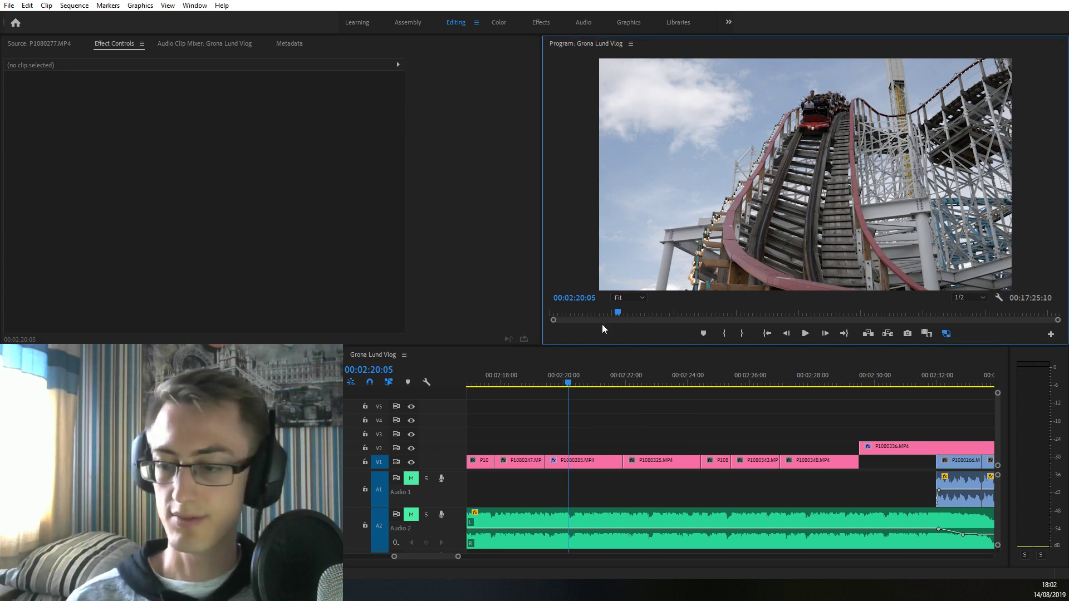
{"action": "key", "text": "ctrl+s"}
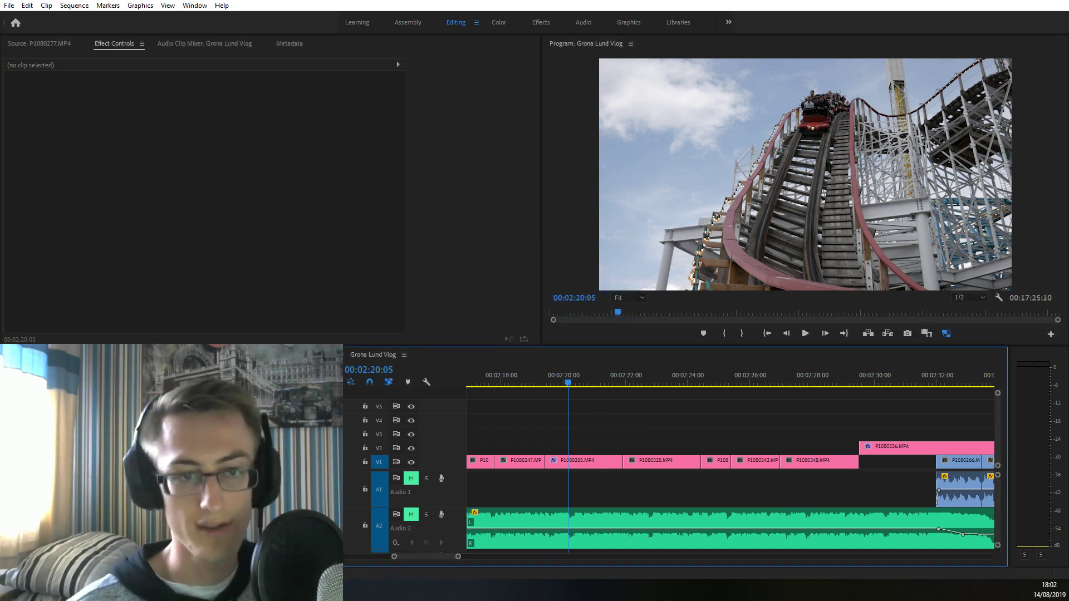